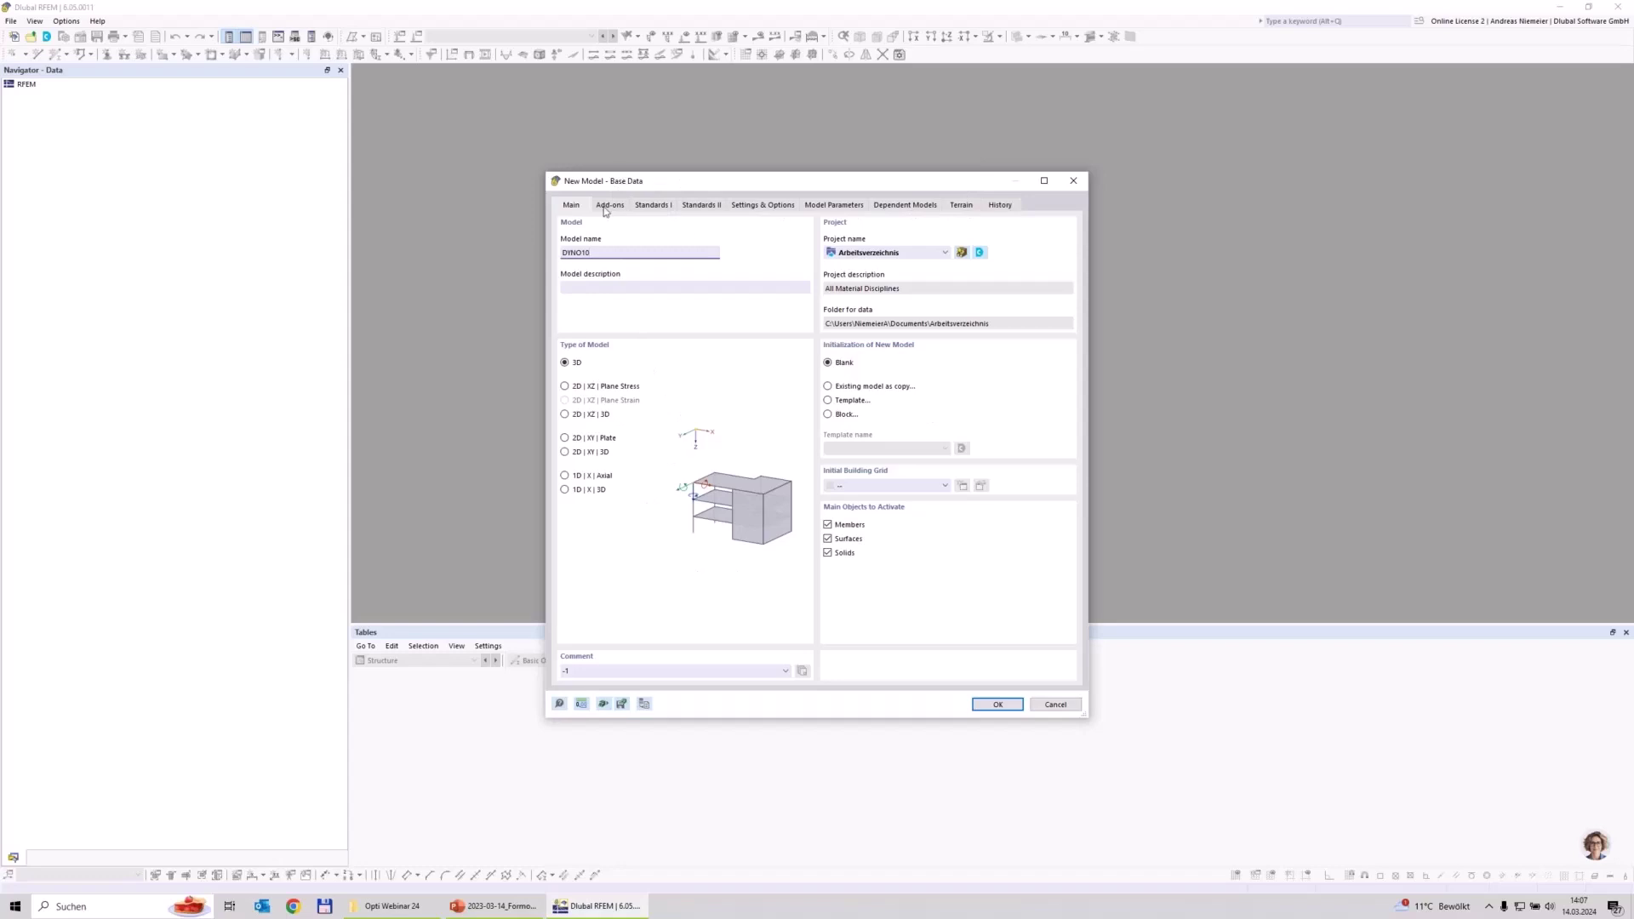
Activate the Time History Analysis and Steel Design add-ons for the new model DYNO10.
{"action": "left_click", "coordinate": [613, 206]}
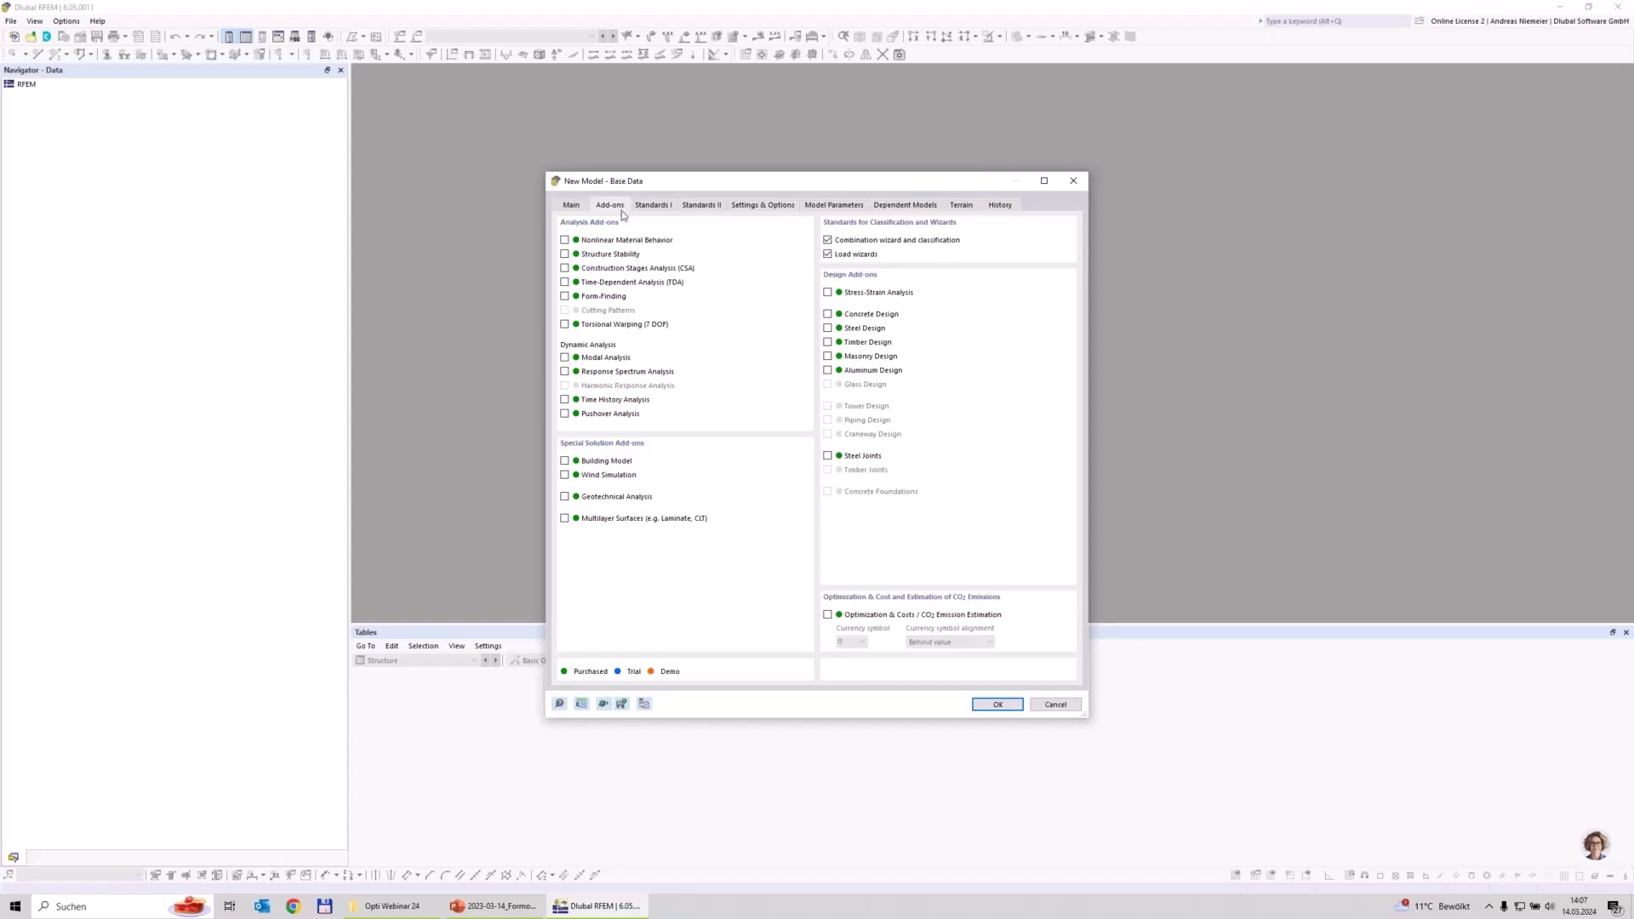
{"action": "left_click", "coordinate": [564, 399]}
{"action": "left_click", "coordinate": [828, 327]}
Select EN 1993 as the steel design standard and create the model.
{"action": "left_click", "coordinate": [638, 206]}
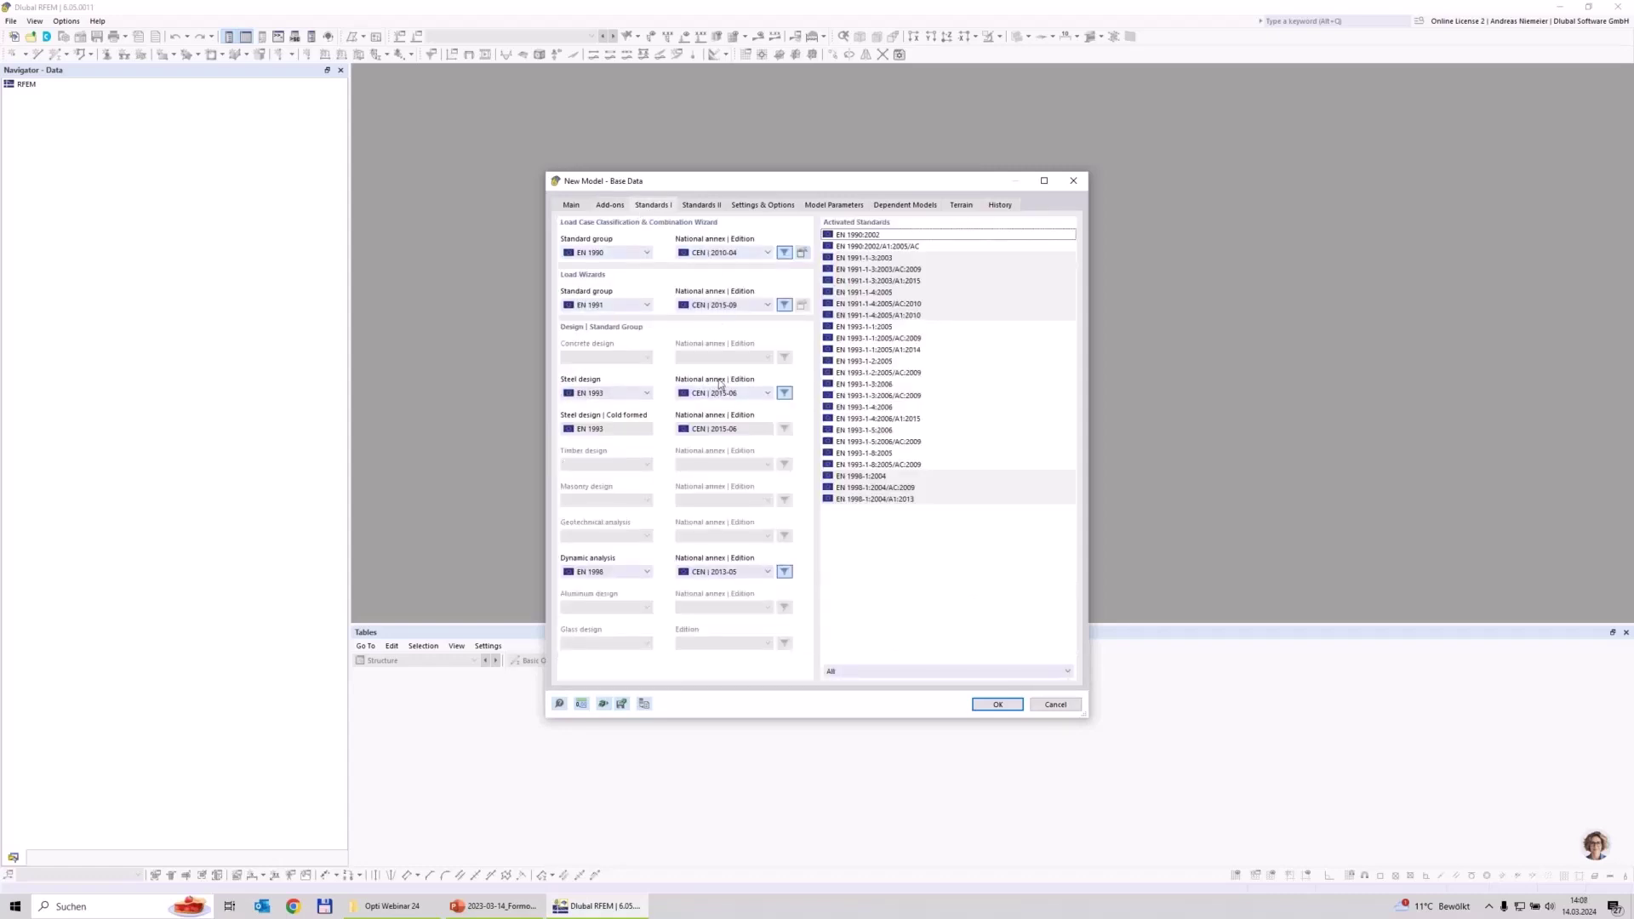
{"action": "left_click", "coordinate": [601, 394]}
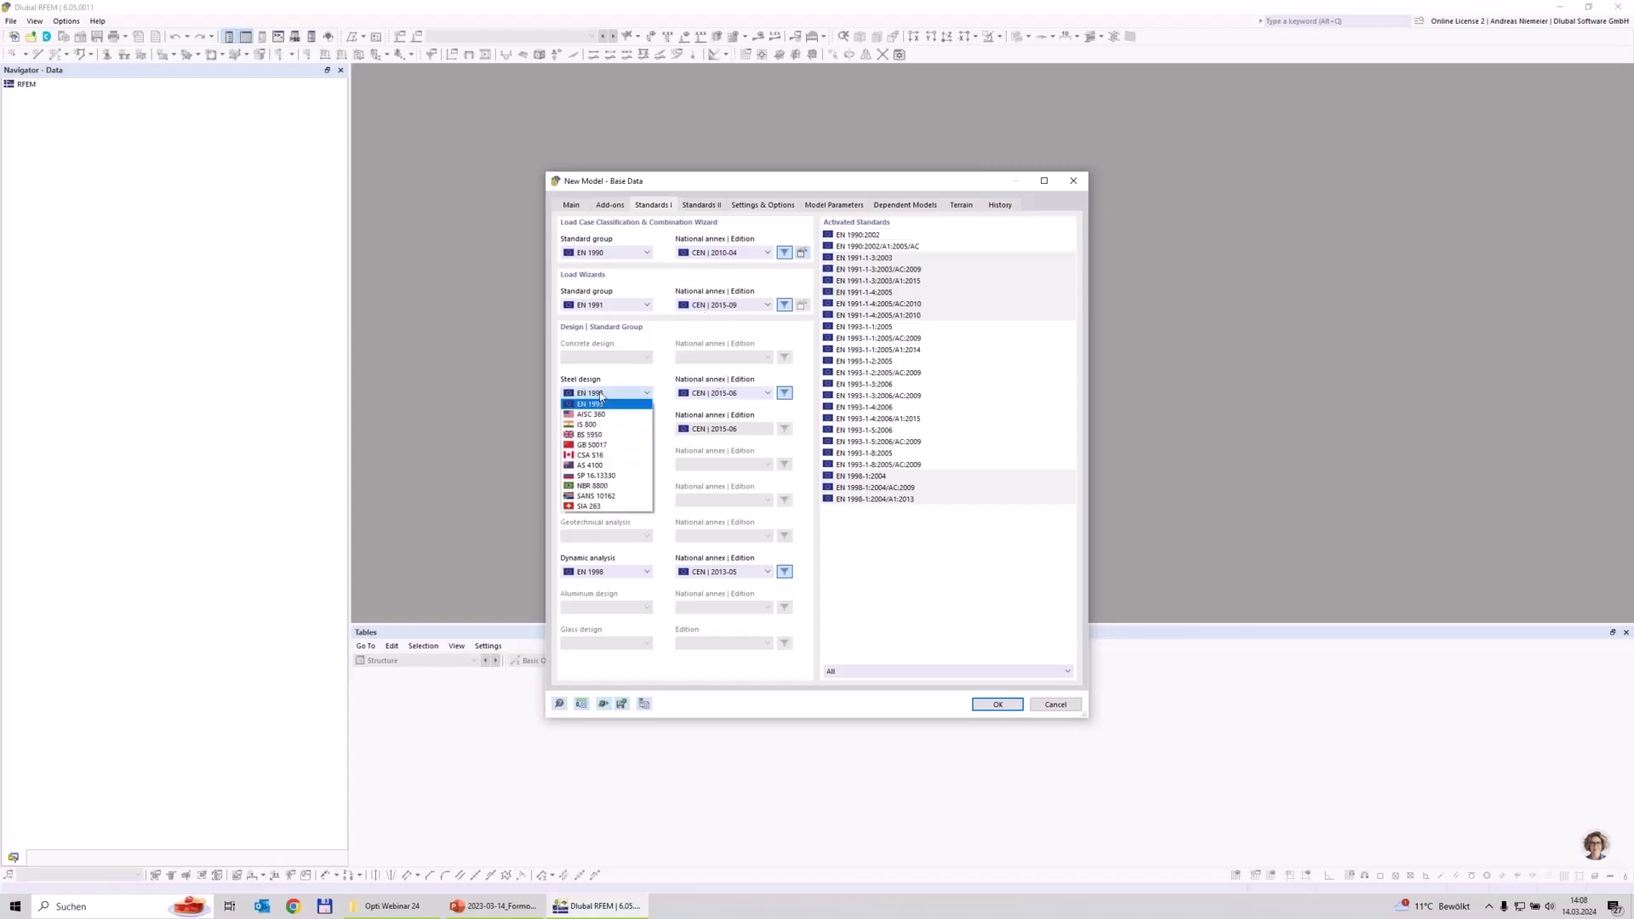
{"action": "left_click", "coordinate": [601, 404]}
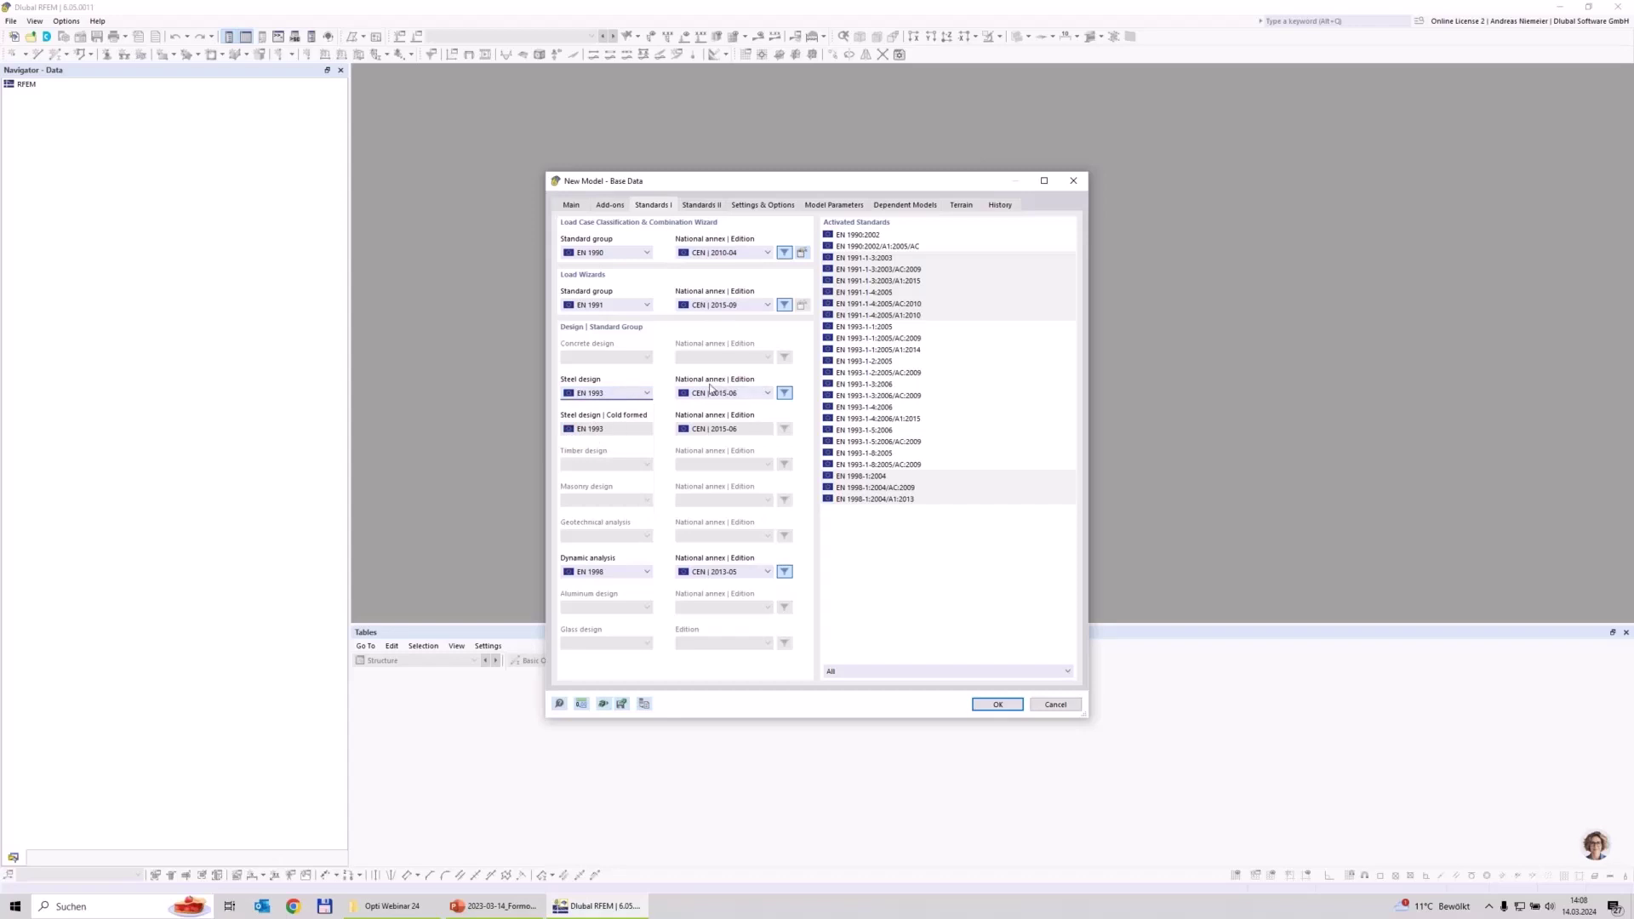
{"action": "left_click", "coordinate": [1016, 705]}
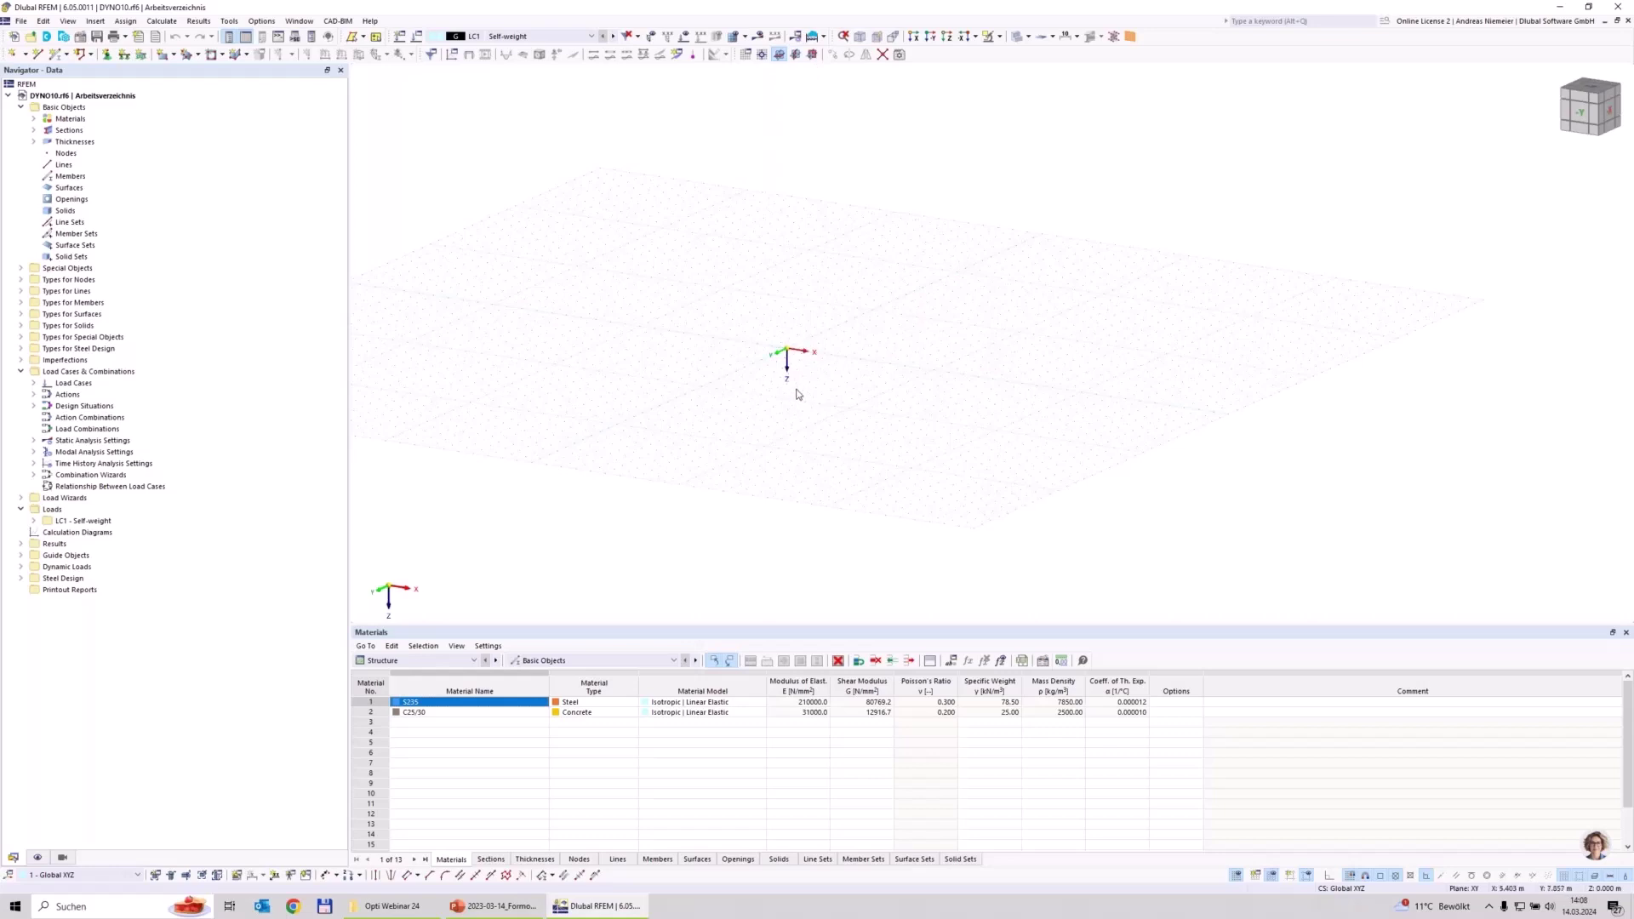
Set up a new beam member with the ArcelorMittal IPE 360 section to EN 10365:2017 from the section library.
{"action": "middle_click_drag", "start_coordinate": [775, 403], "coordinate": [943, 405], "text": "ctrl"}
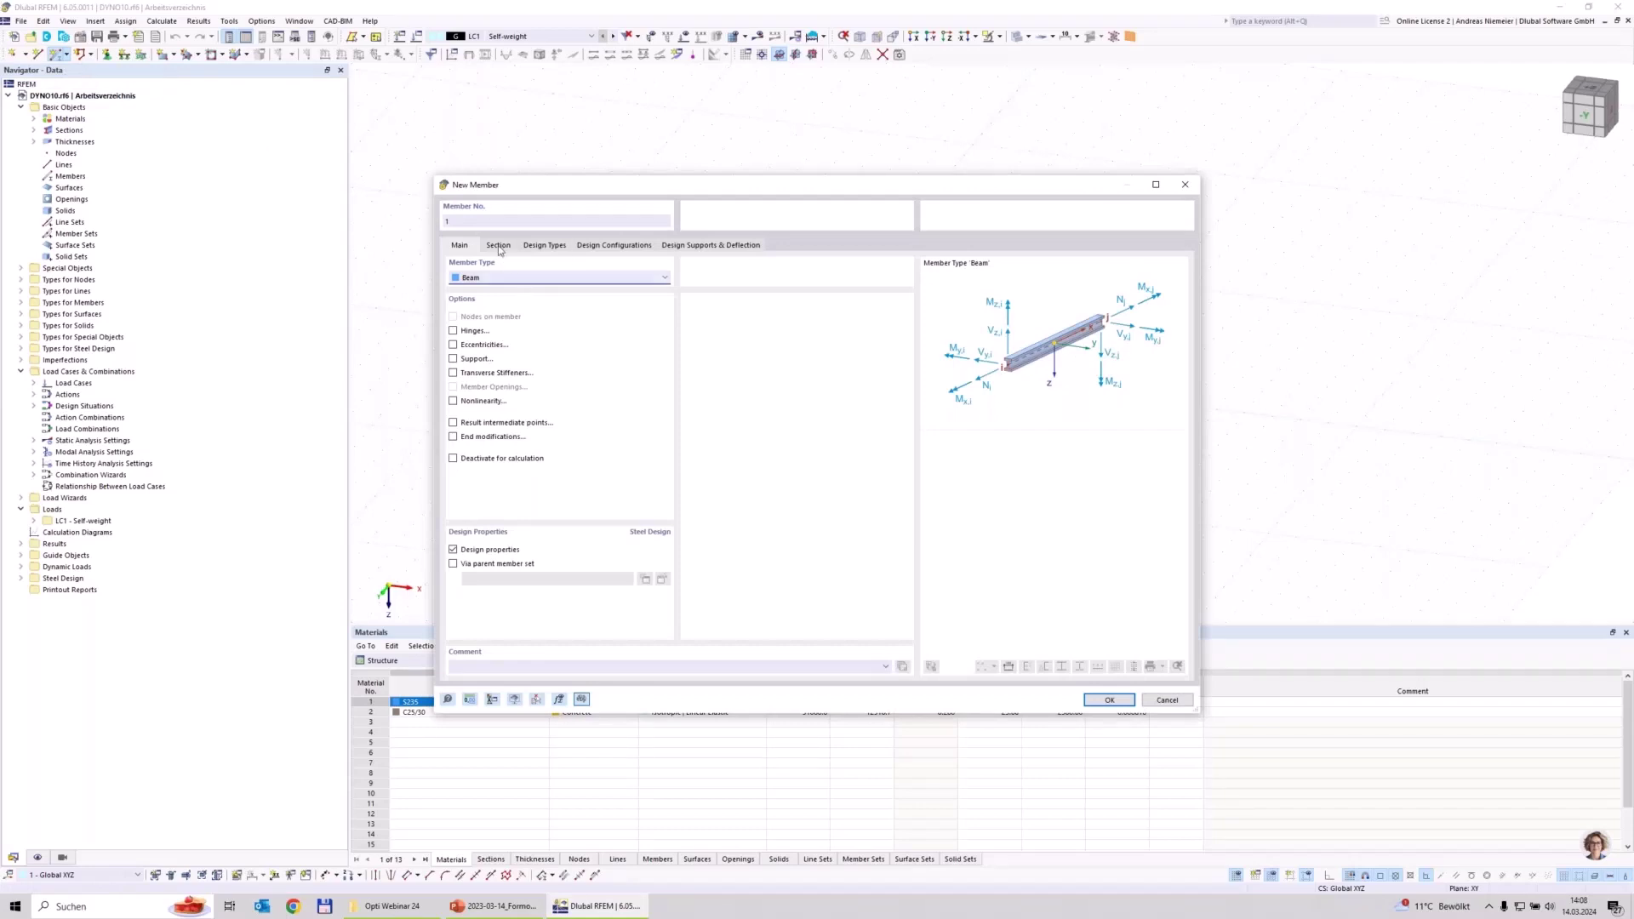
{"action": "left_click", "coordinate": [499, 245]}
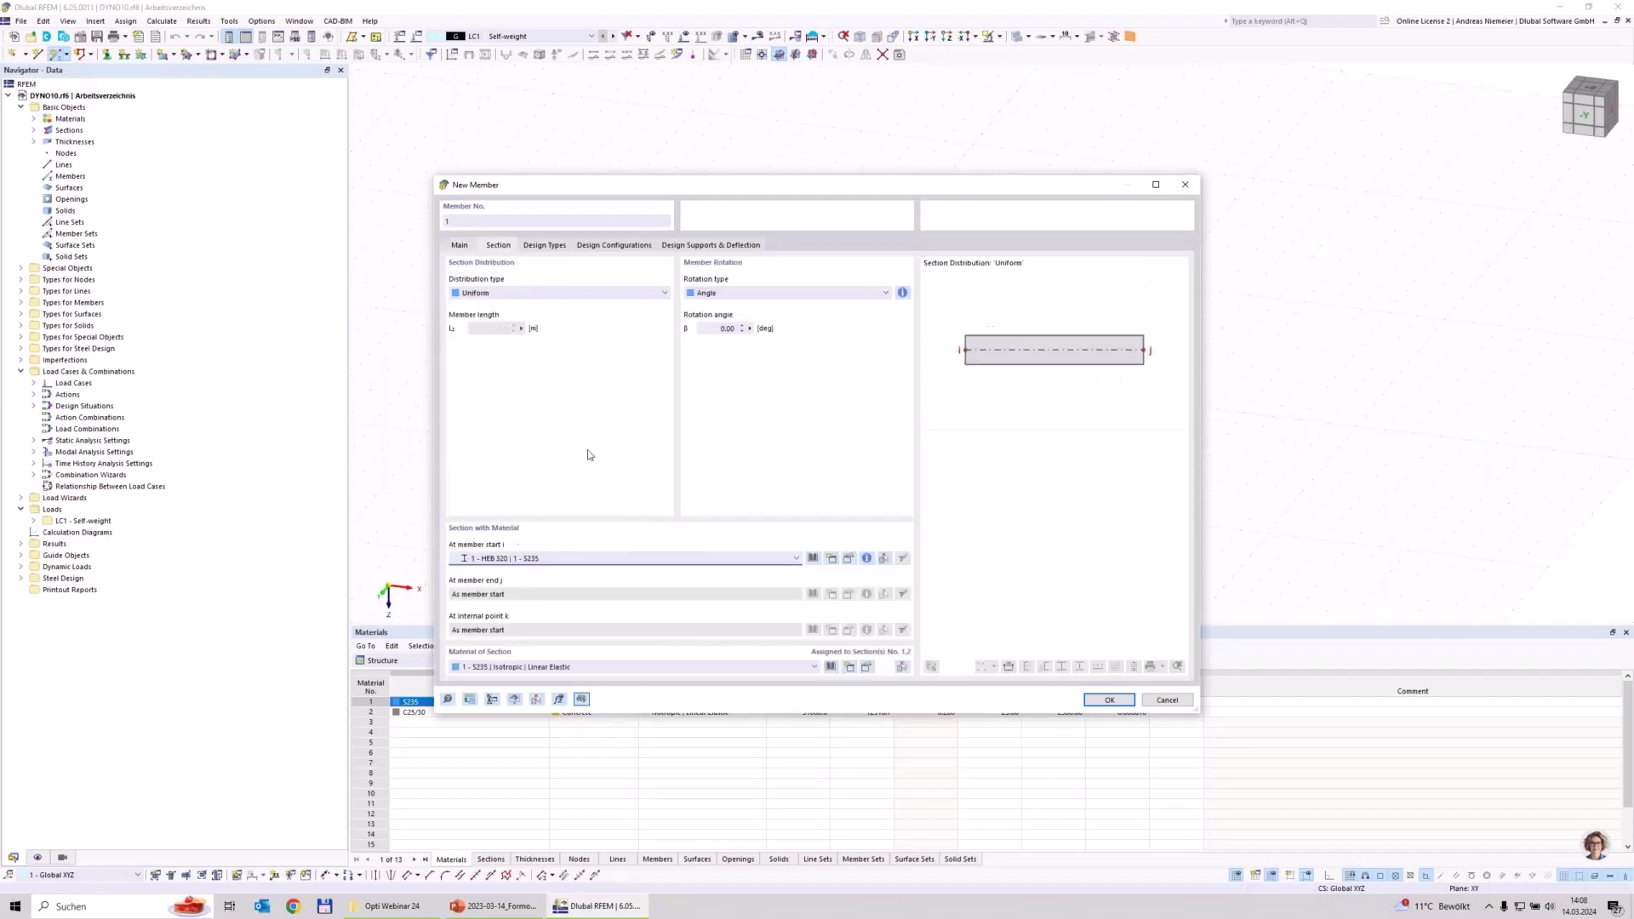
{"action": "left_click", "coordinate": [813, 558]}
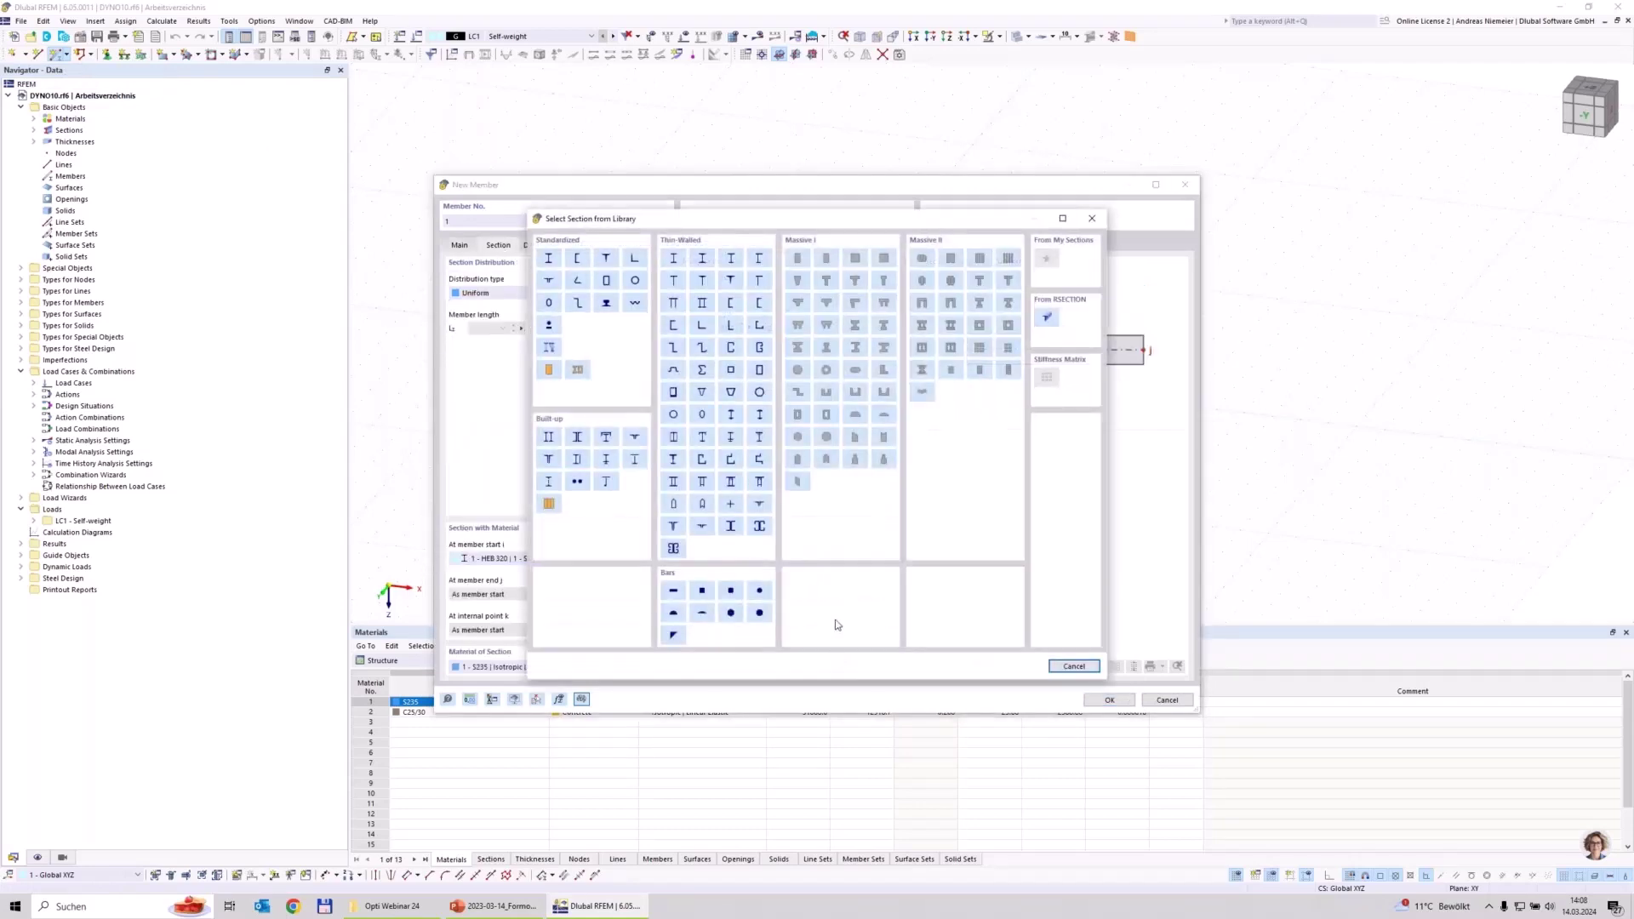
{"action": "key", "text": "Return"}
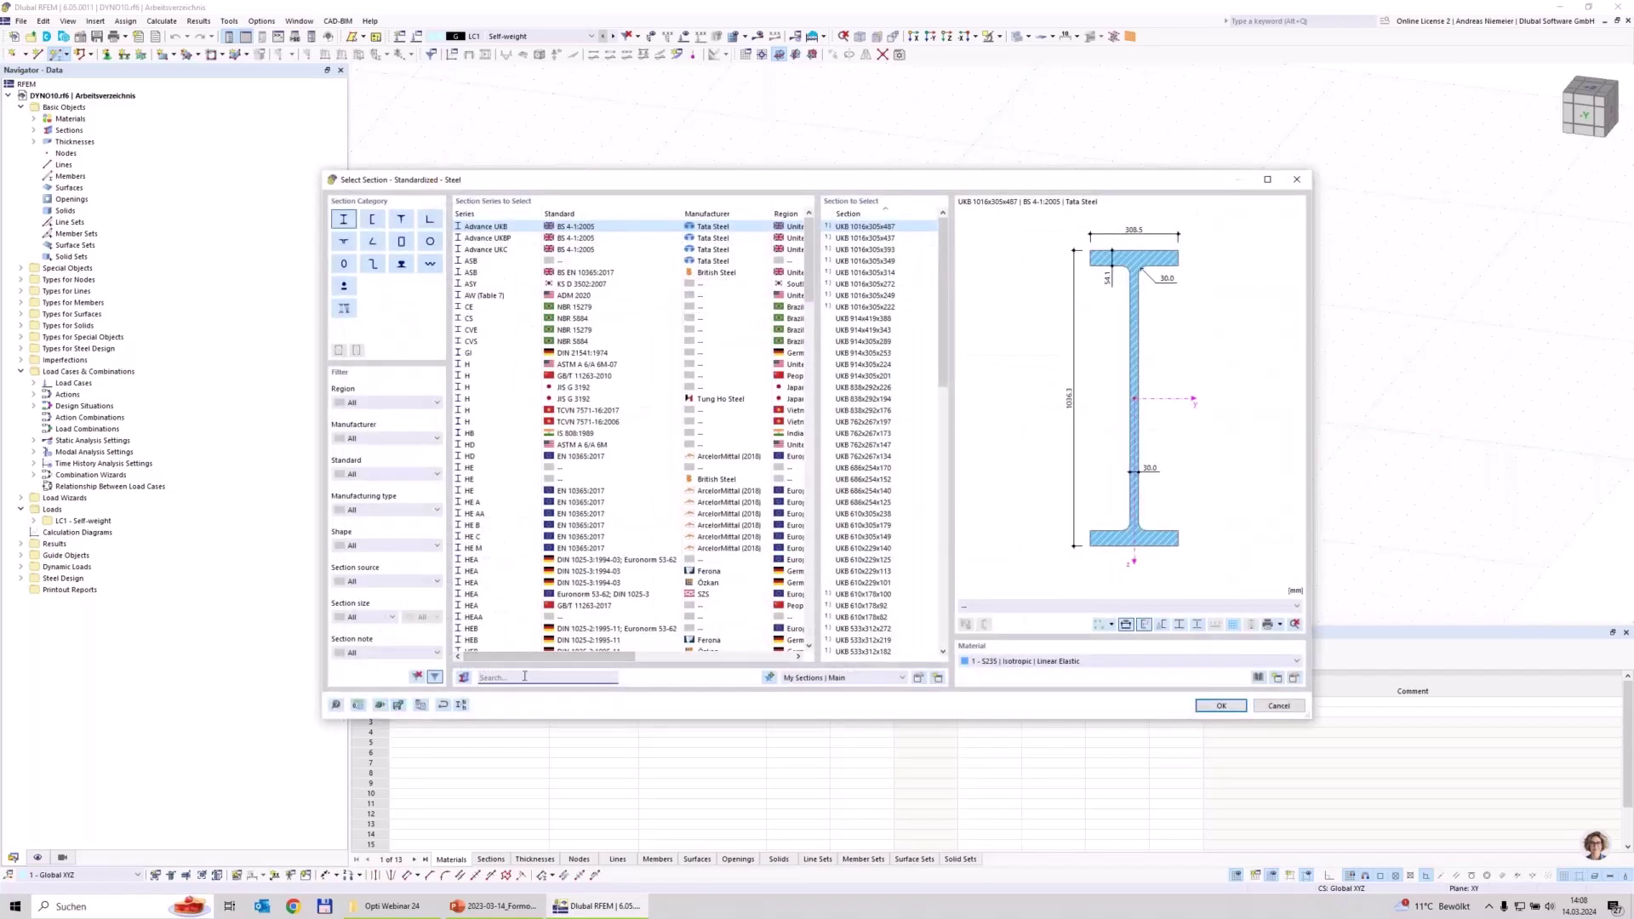
{"action": "type", "text": "i"}
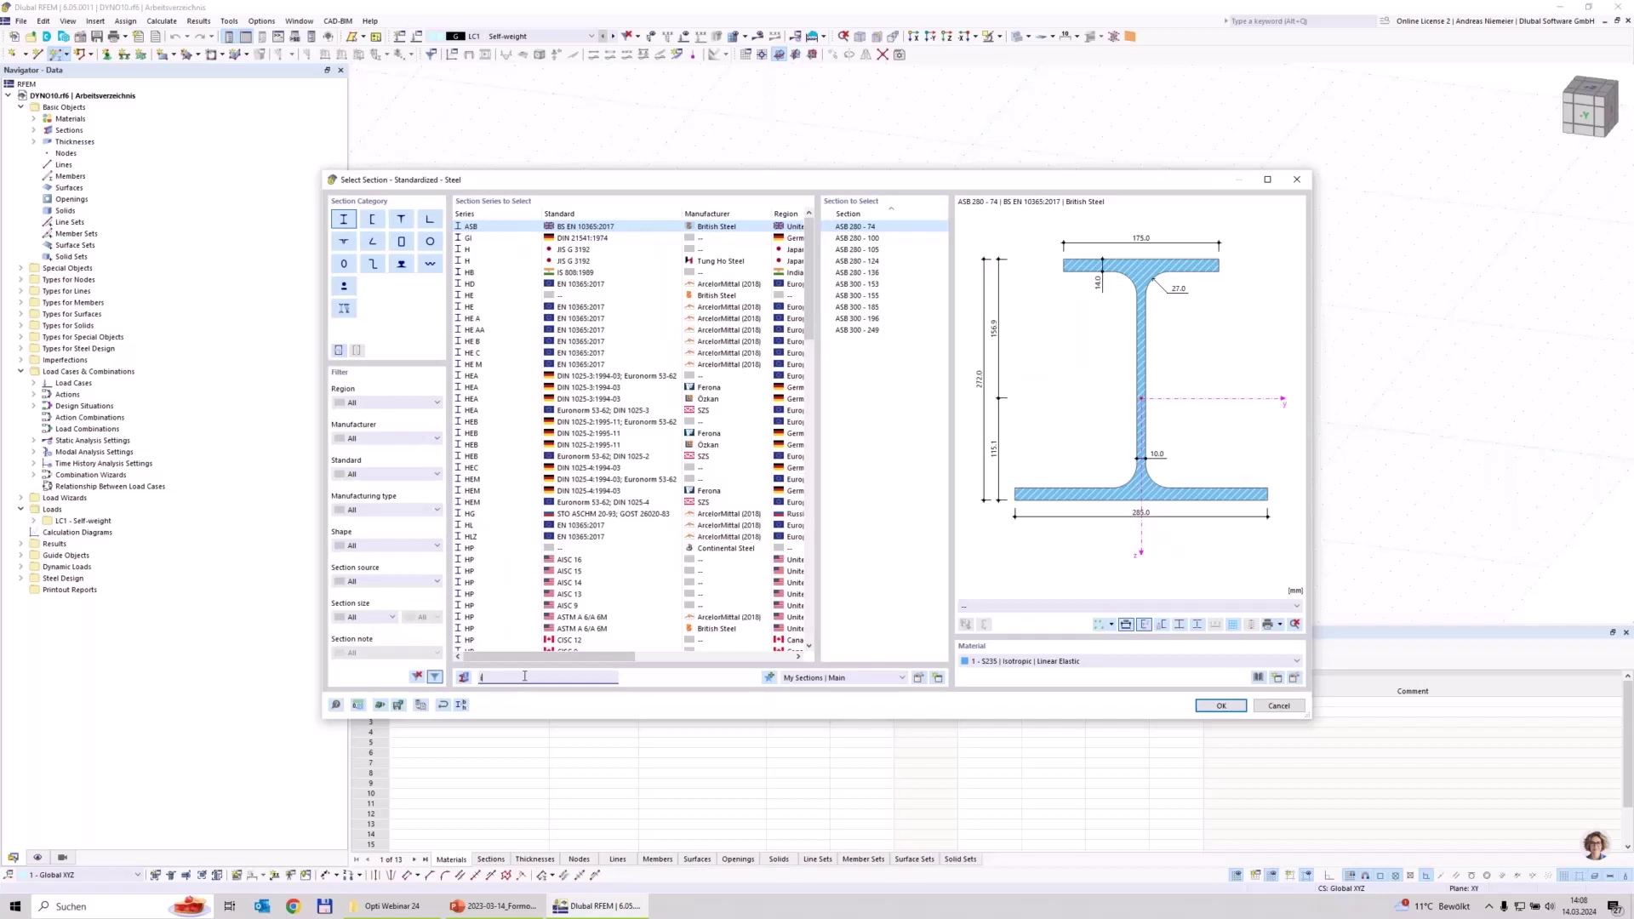
{"action": "type", "text": "pe"}
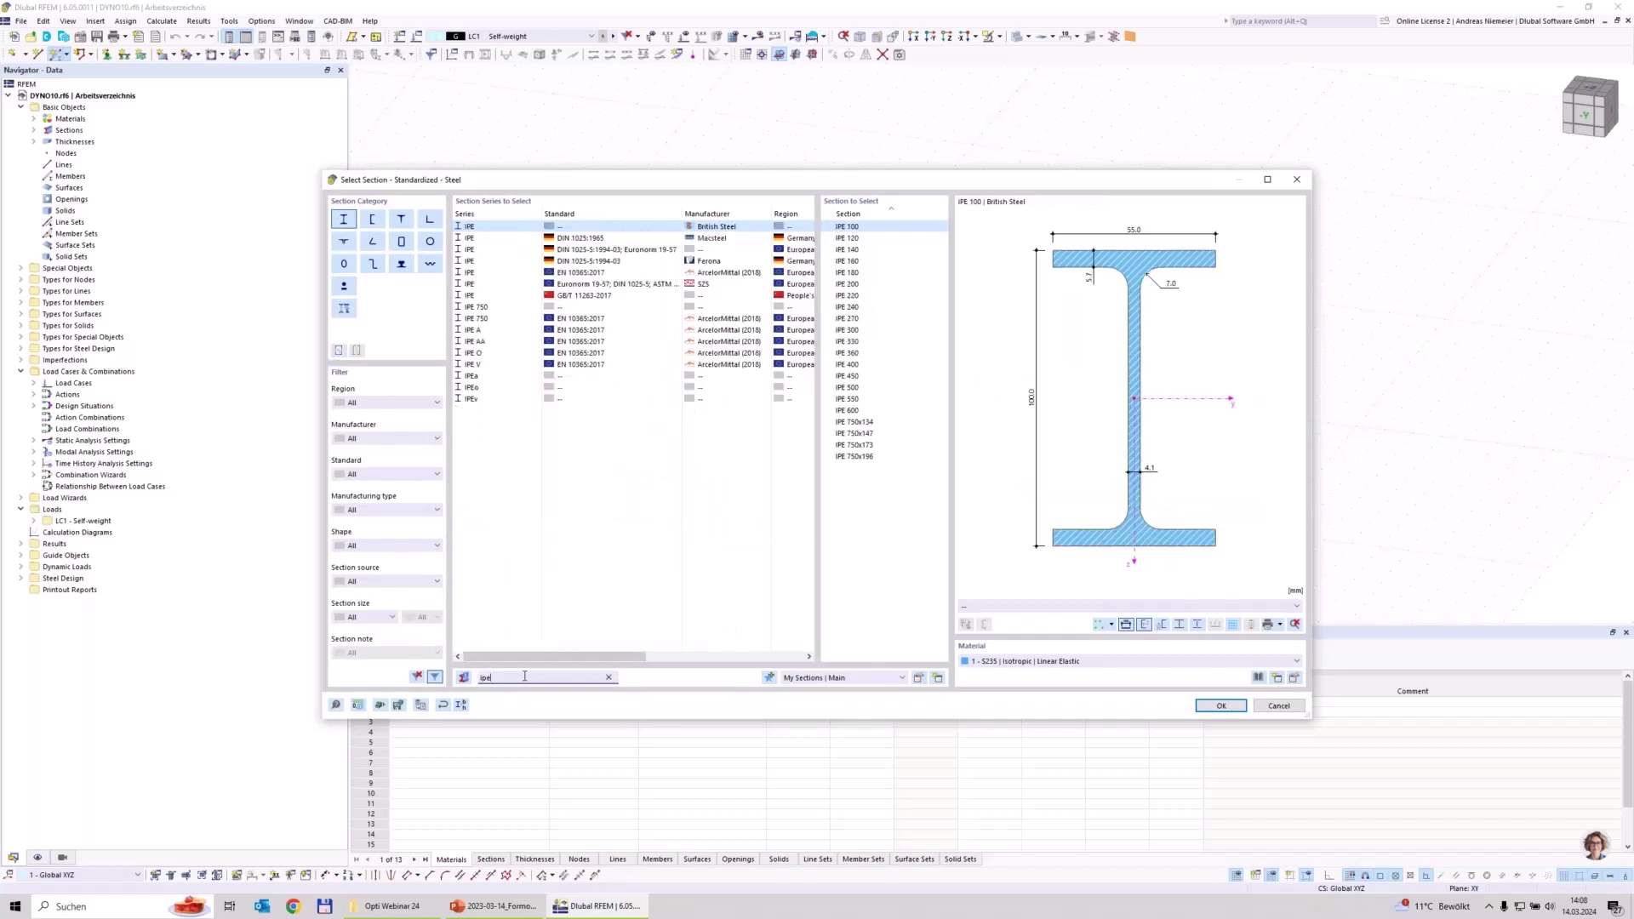
{"action": "type", "text": " 360"}
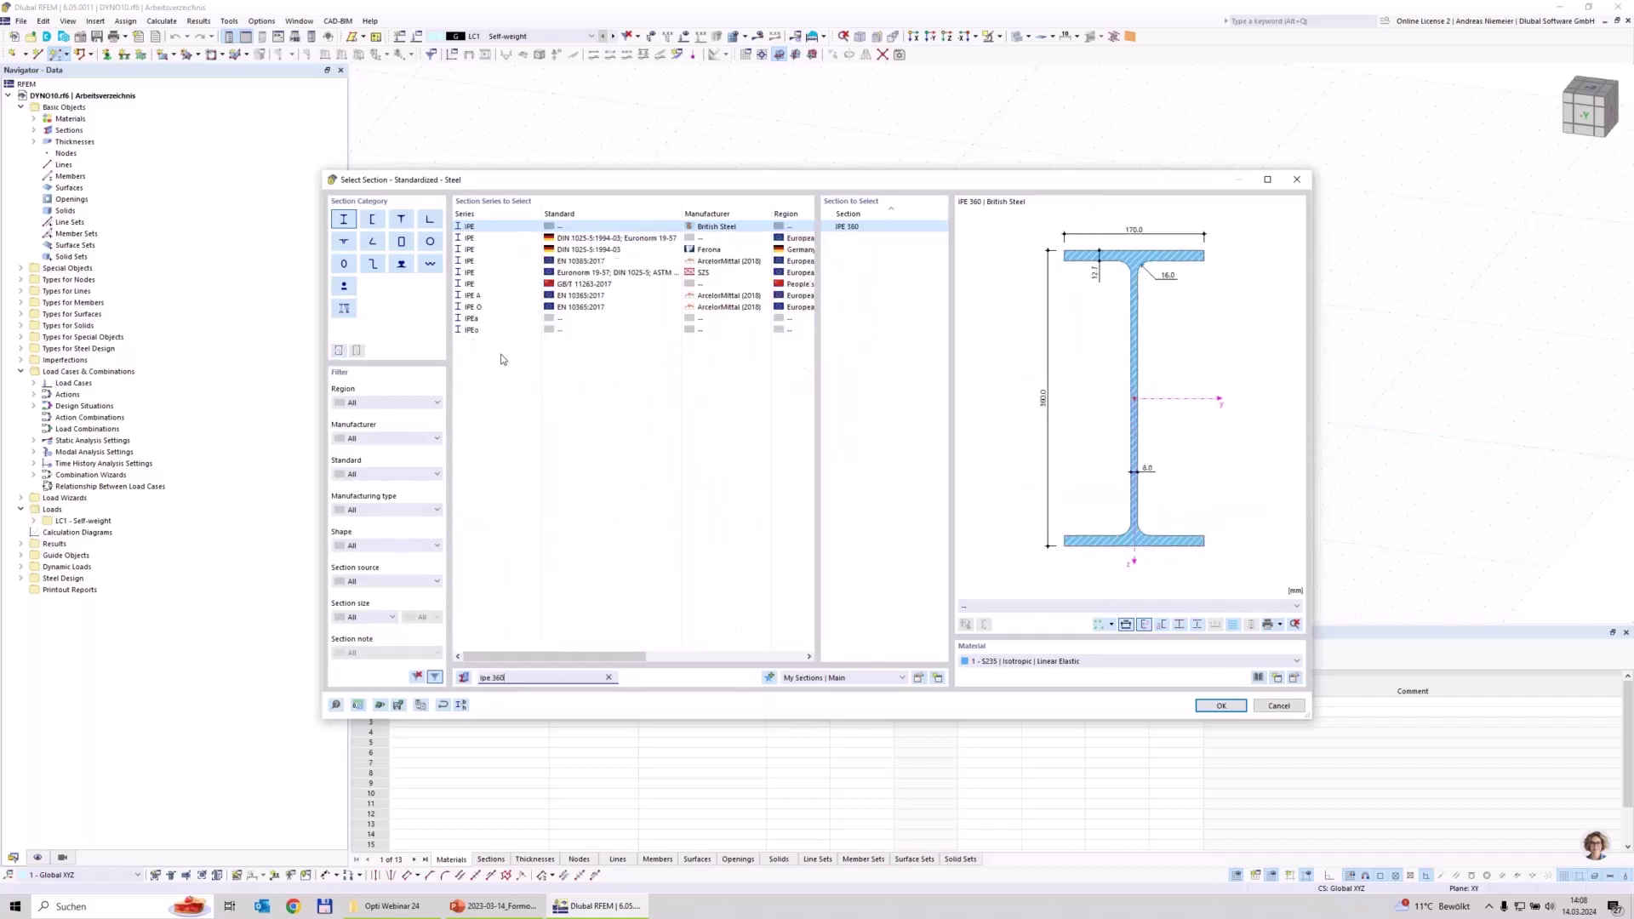
{"action": "left_click", "coordinate": [502, 260]}
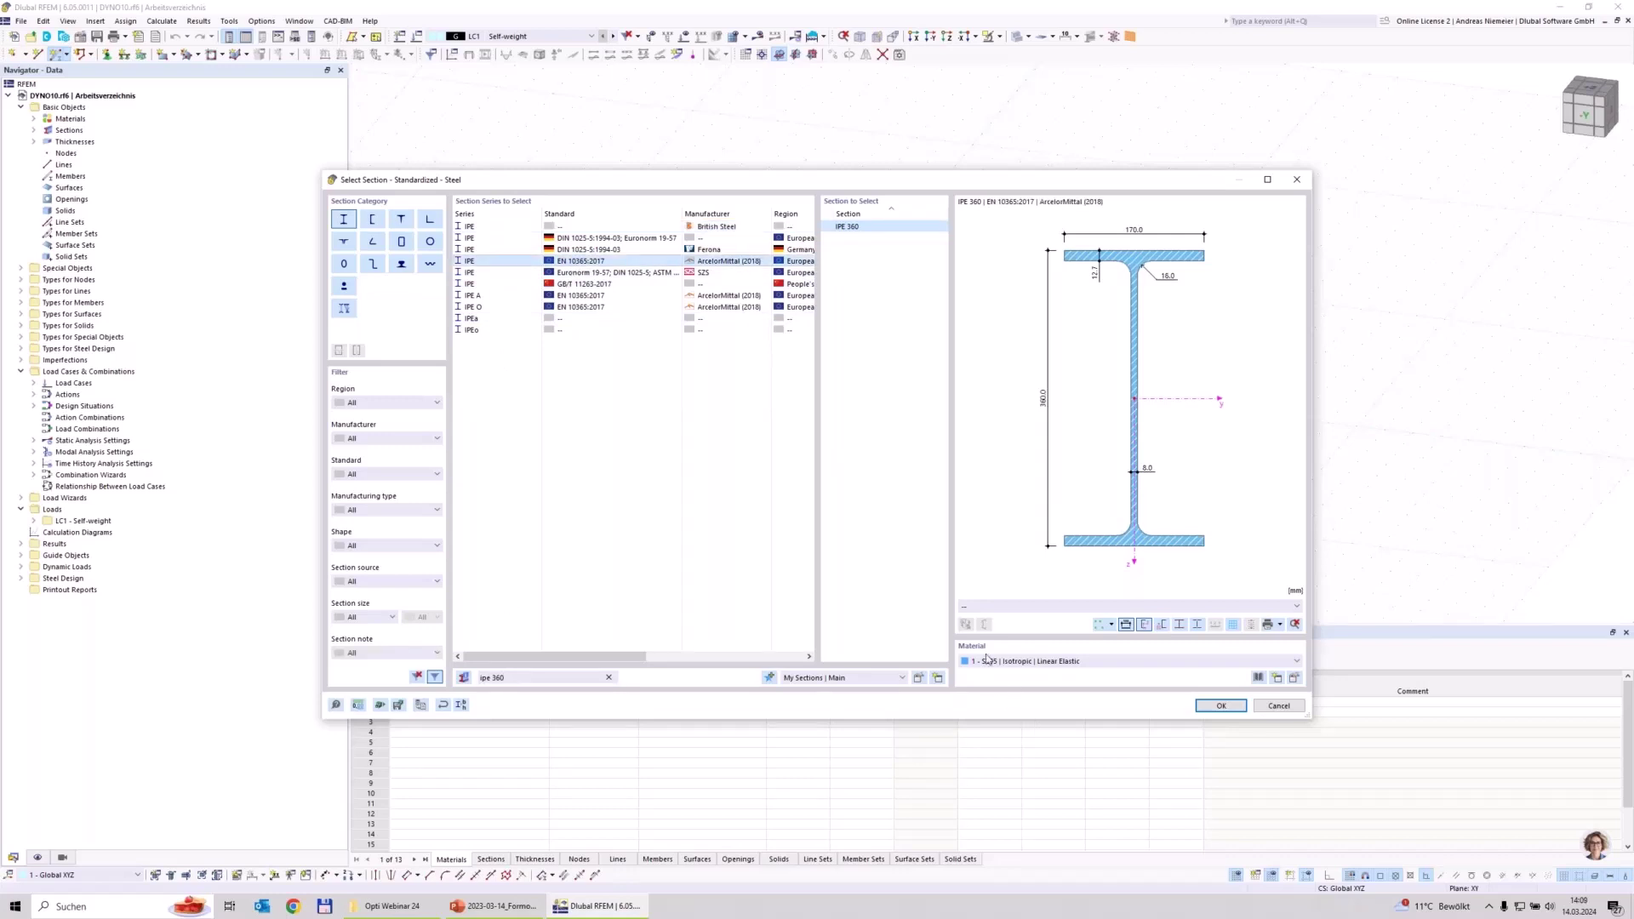
{"action": "left_click", "coordinate": [1219, 707]}
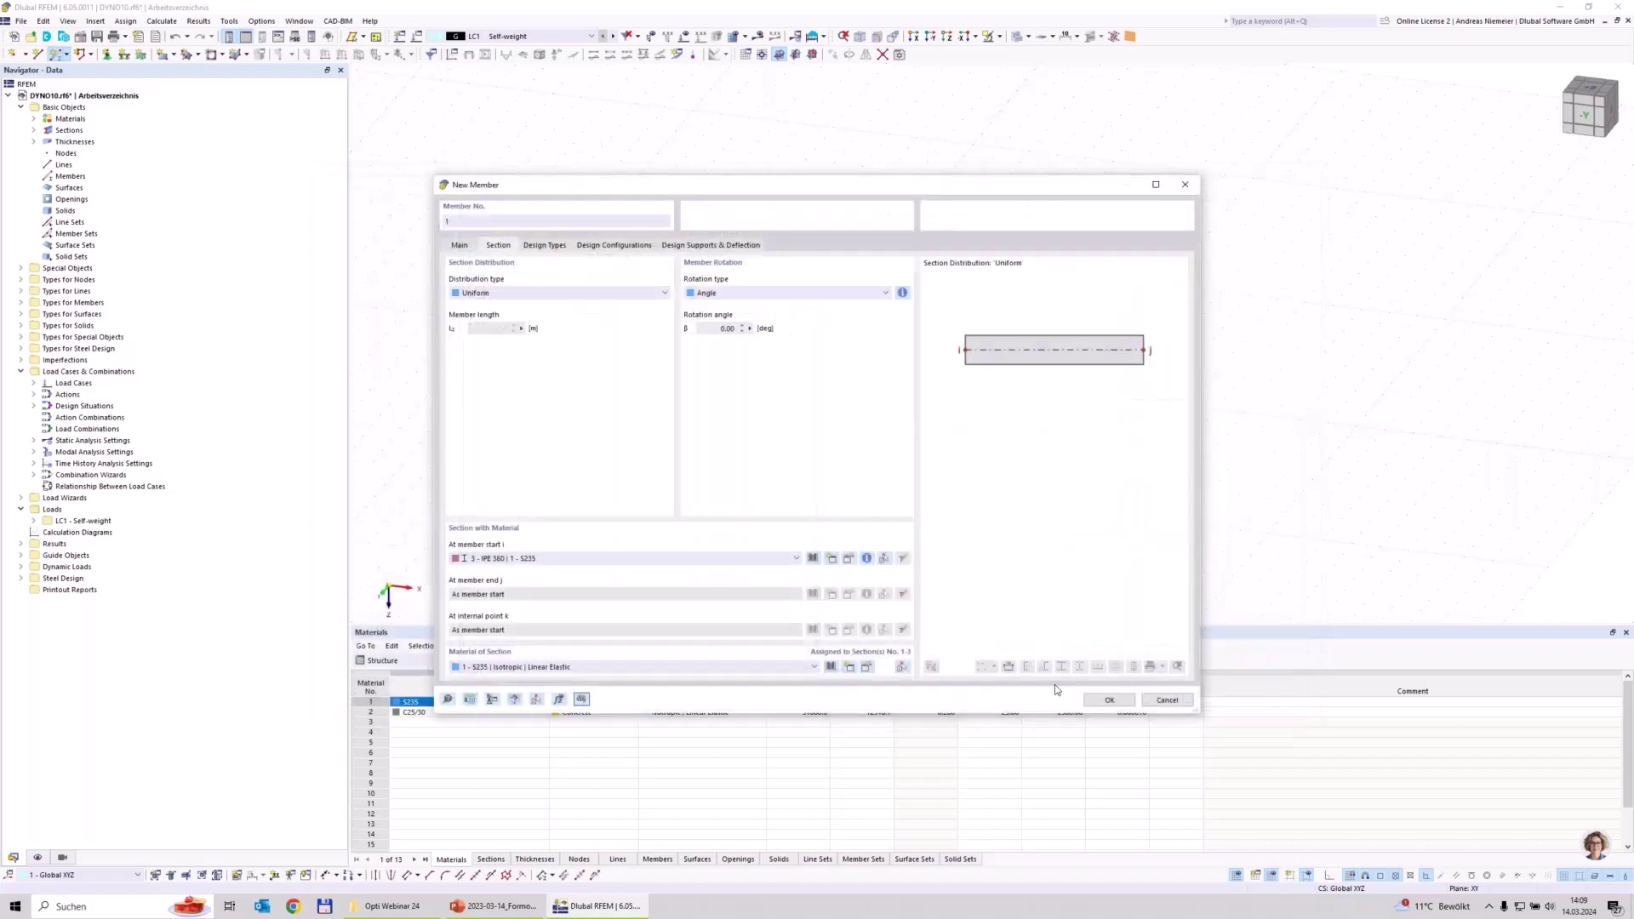
{"action": "left_click", "coordinate": [1106, 699]}
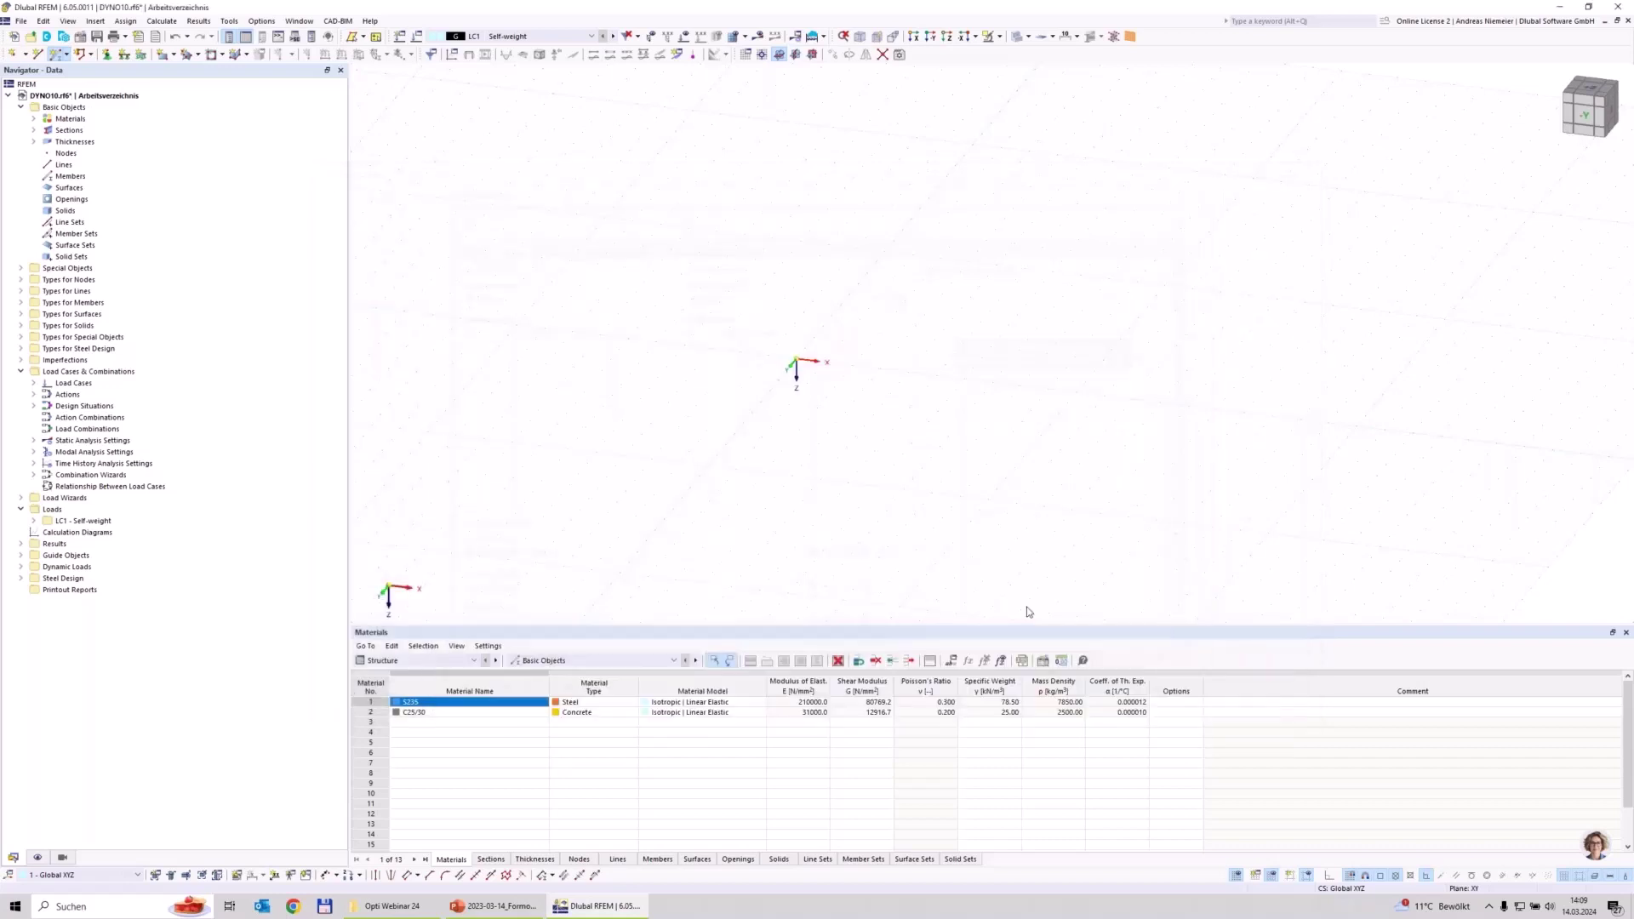
Place the 10 m beam from the origin along the global X-axis to X 10, Y 0, Z 0.
{"action": "left_click", "coordinate": [796, 362]}
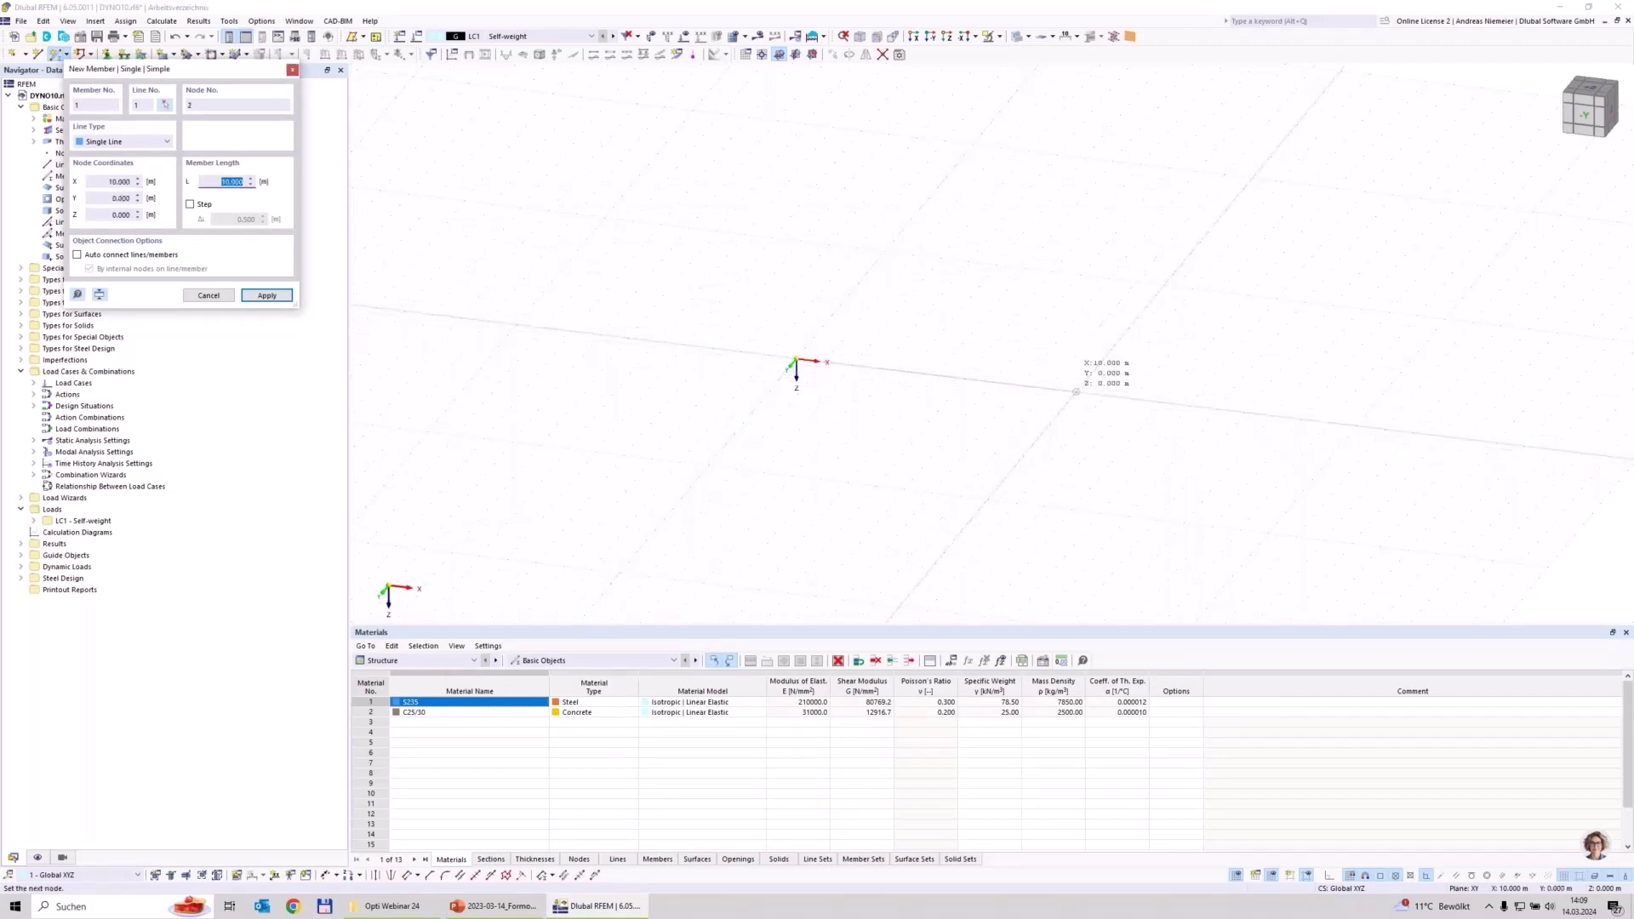
{"action": "left_click", "coordinate": [1141, 434]}
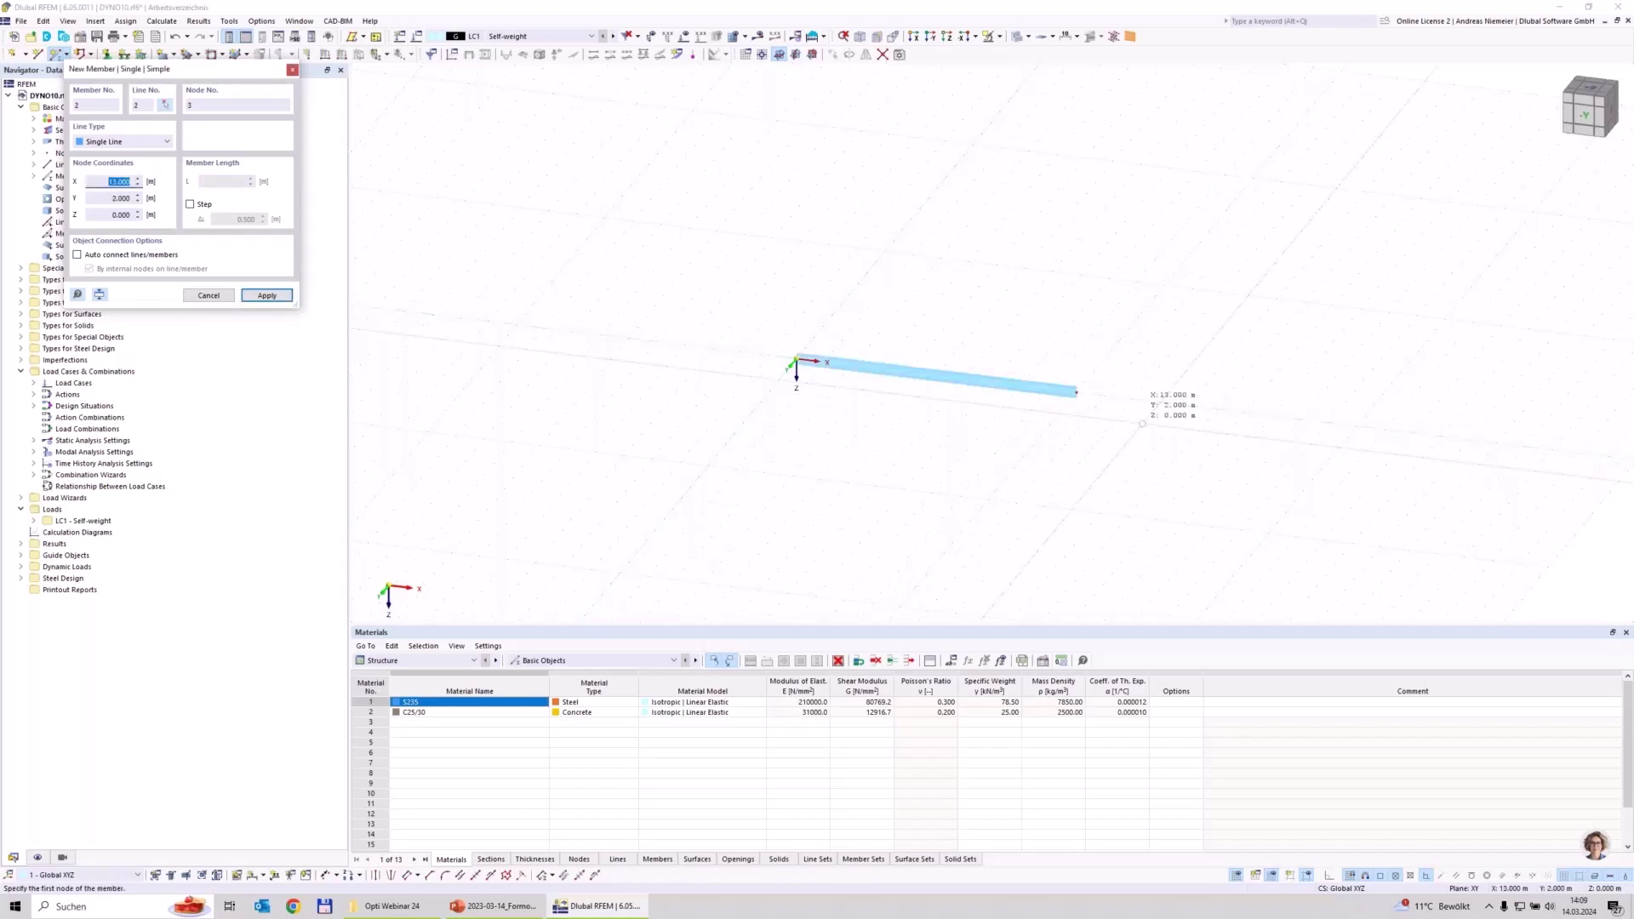
{"action": "key", "text": "Escape"}
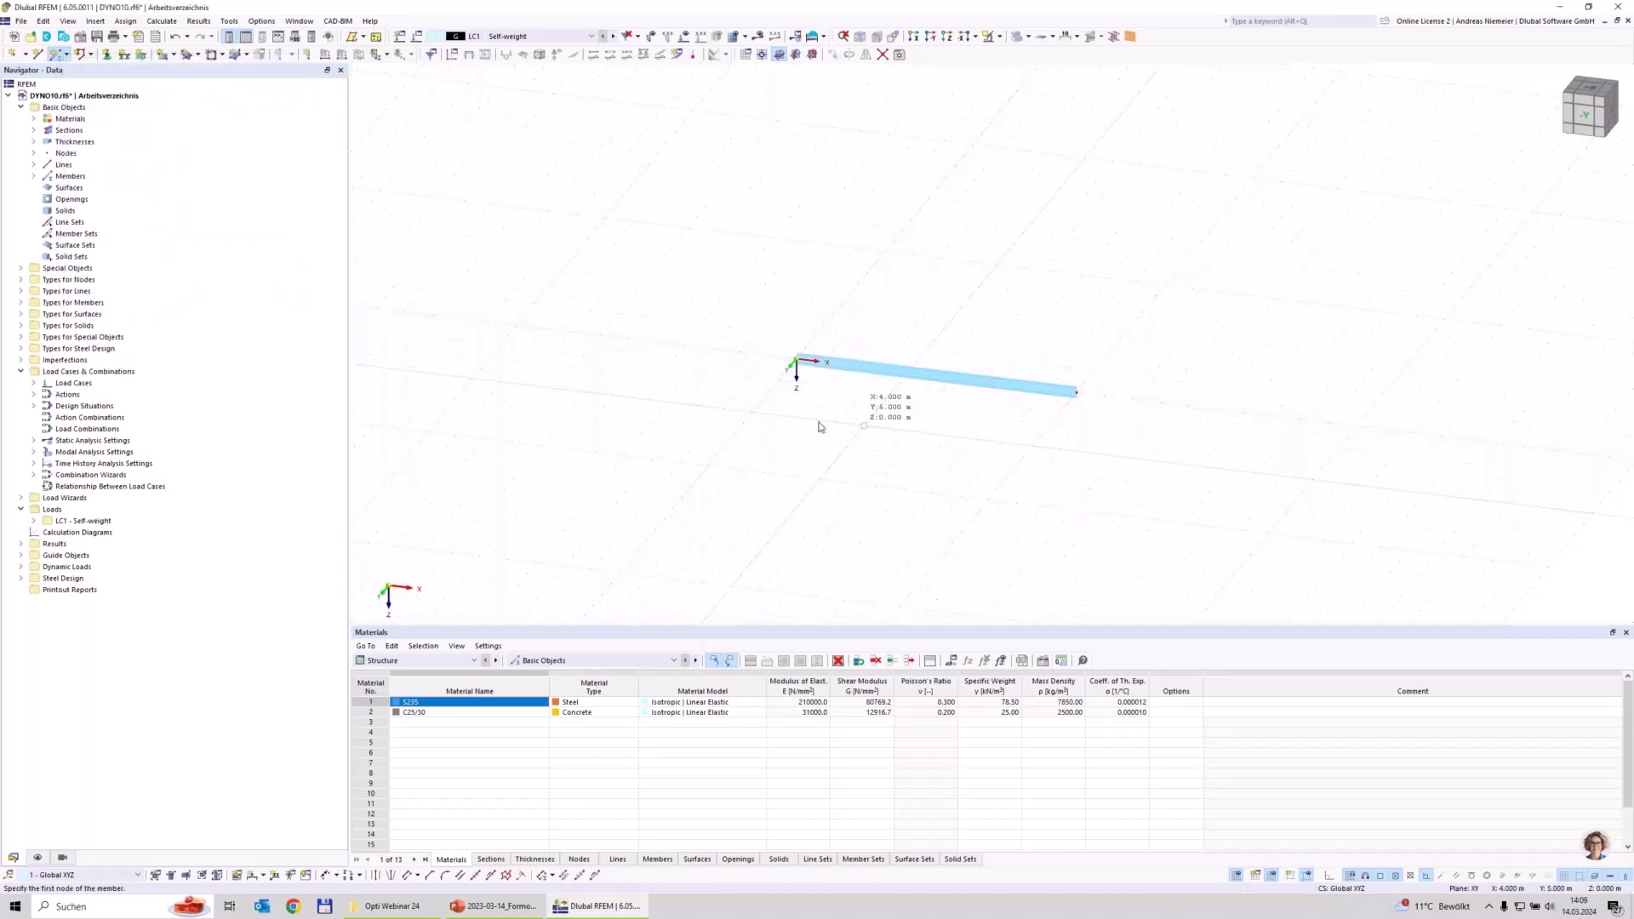
Assign nodal support 1 to node 1, restraining its rotation about X and releasing its rotation about Z.
{"action": "scroll", "coordinate": [842, 438], "scroll_direction": "up", "scroll_amount": 3}
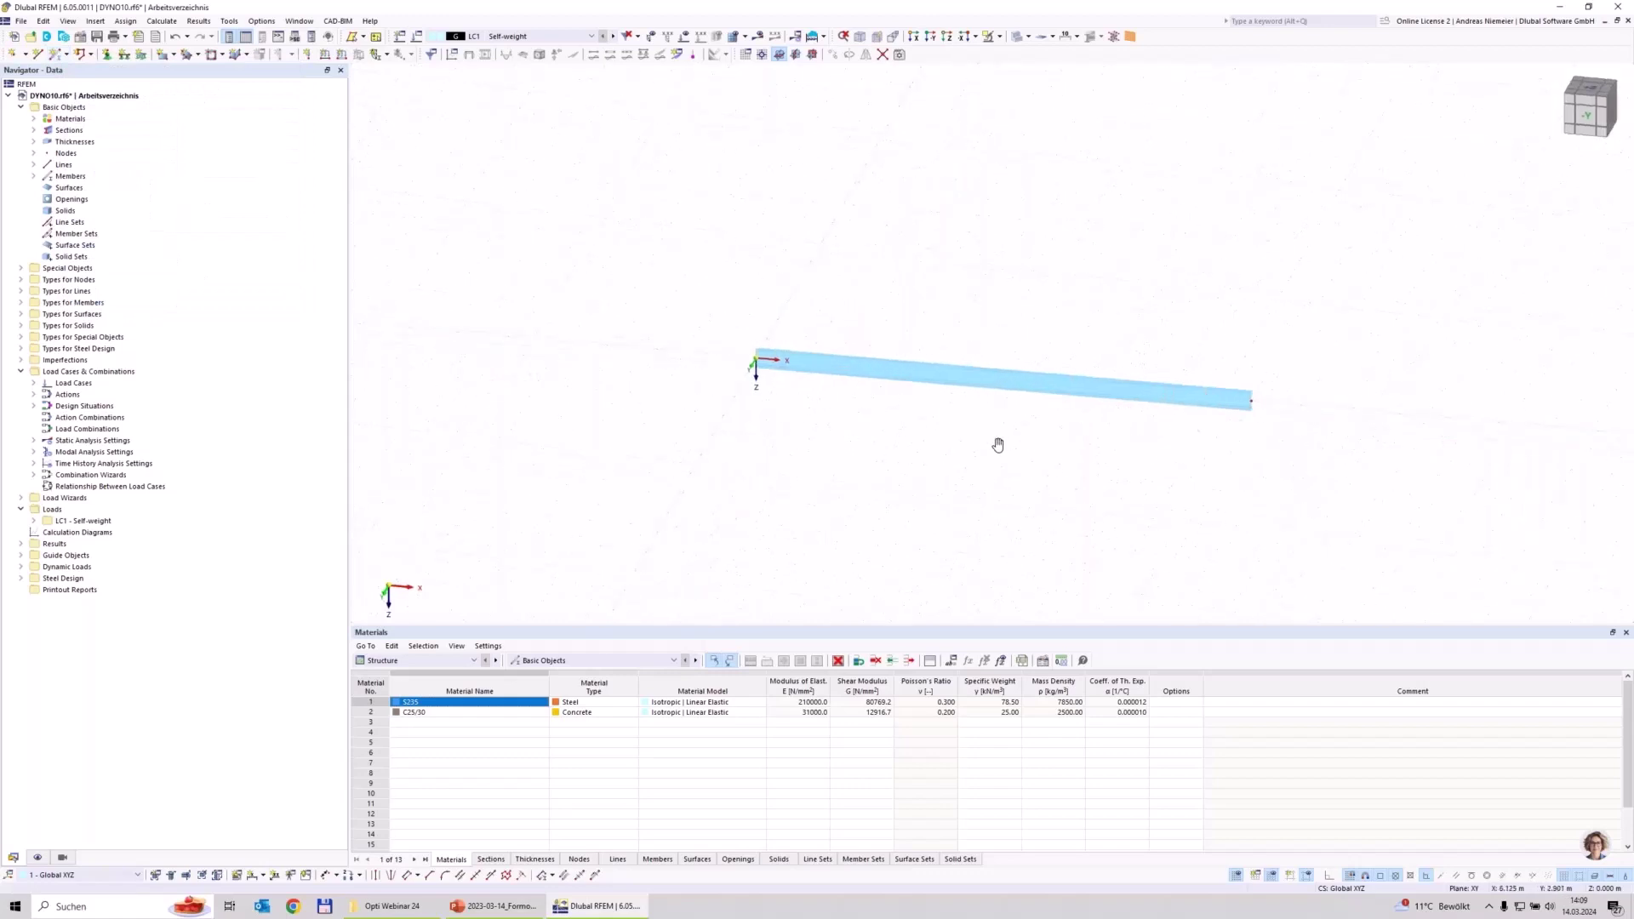
{"action": "middle_click_drag", "start_coordinate": [1001, 445], "coordinate": [971, 444]}
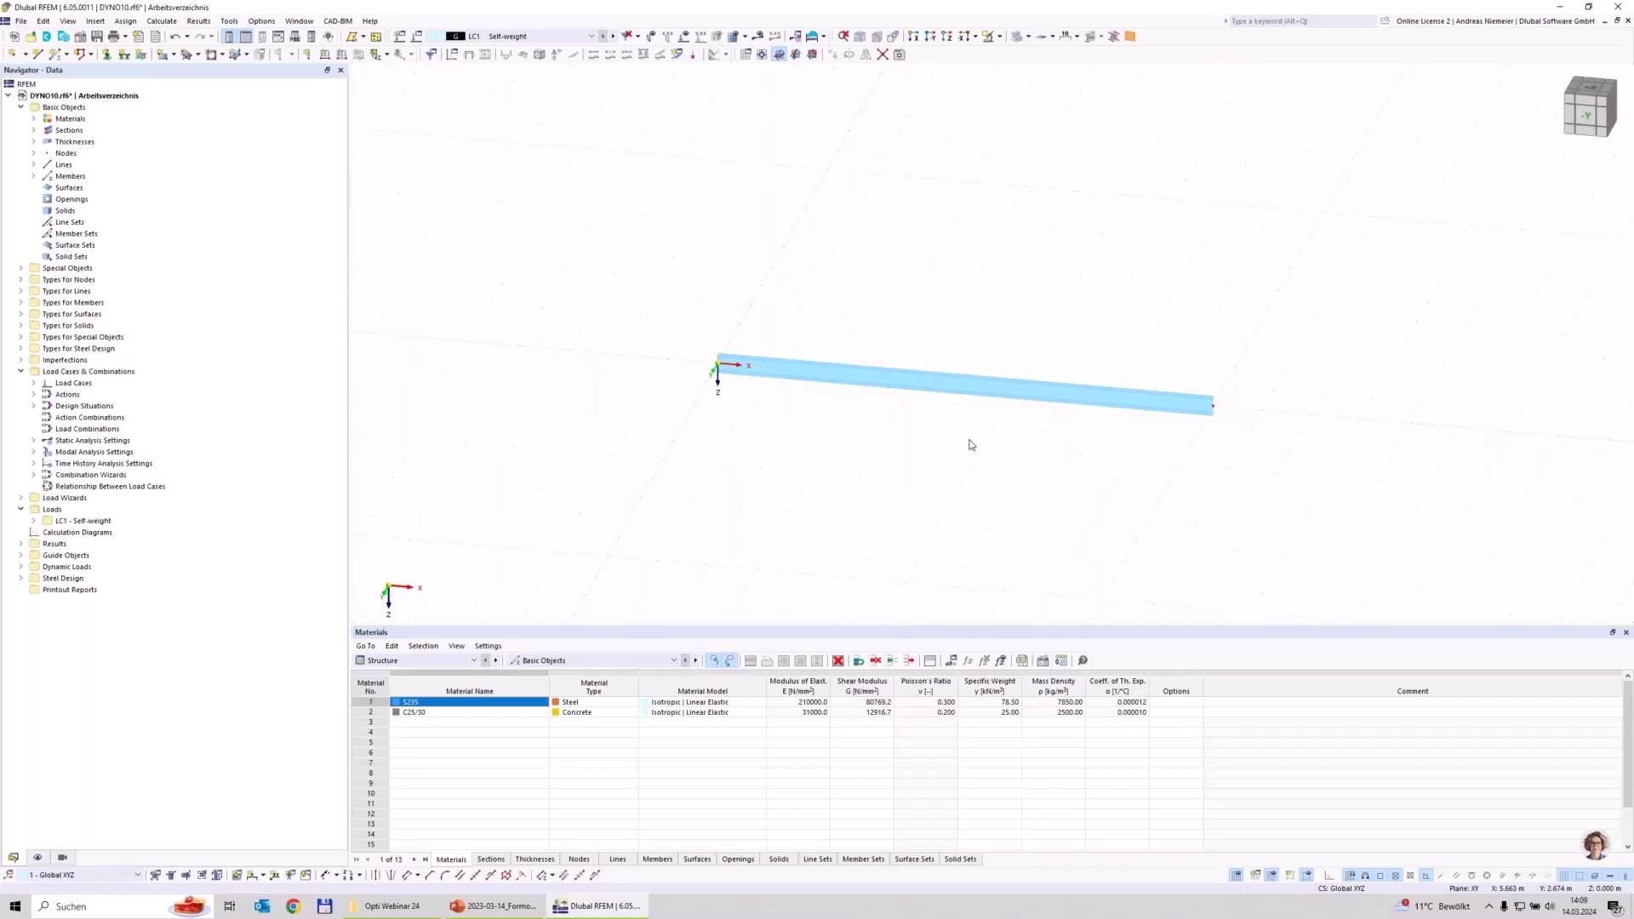
{"action": "left_click", "coordinate": [553, 661]}
{"action": "scroll", "coordinate": [553, 681], "scroll_direction": "up", "scroll_amount": 3}
{"action": "left_click", "coordinate": [553, 676]}
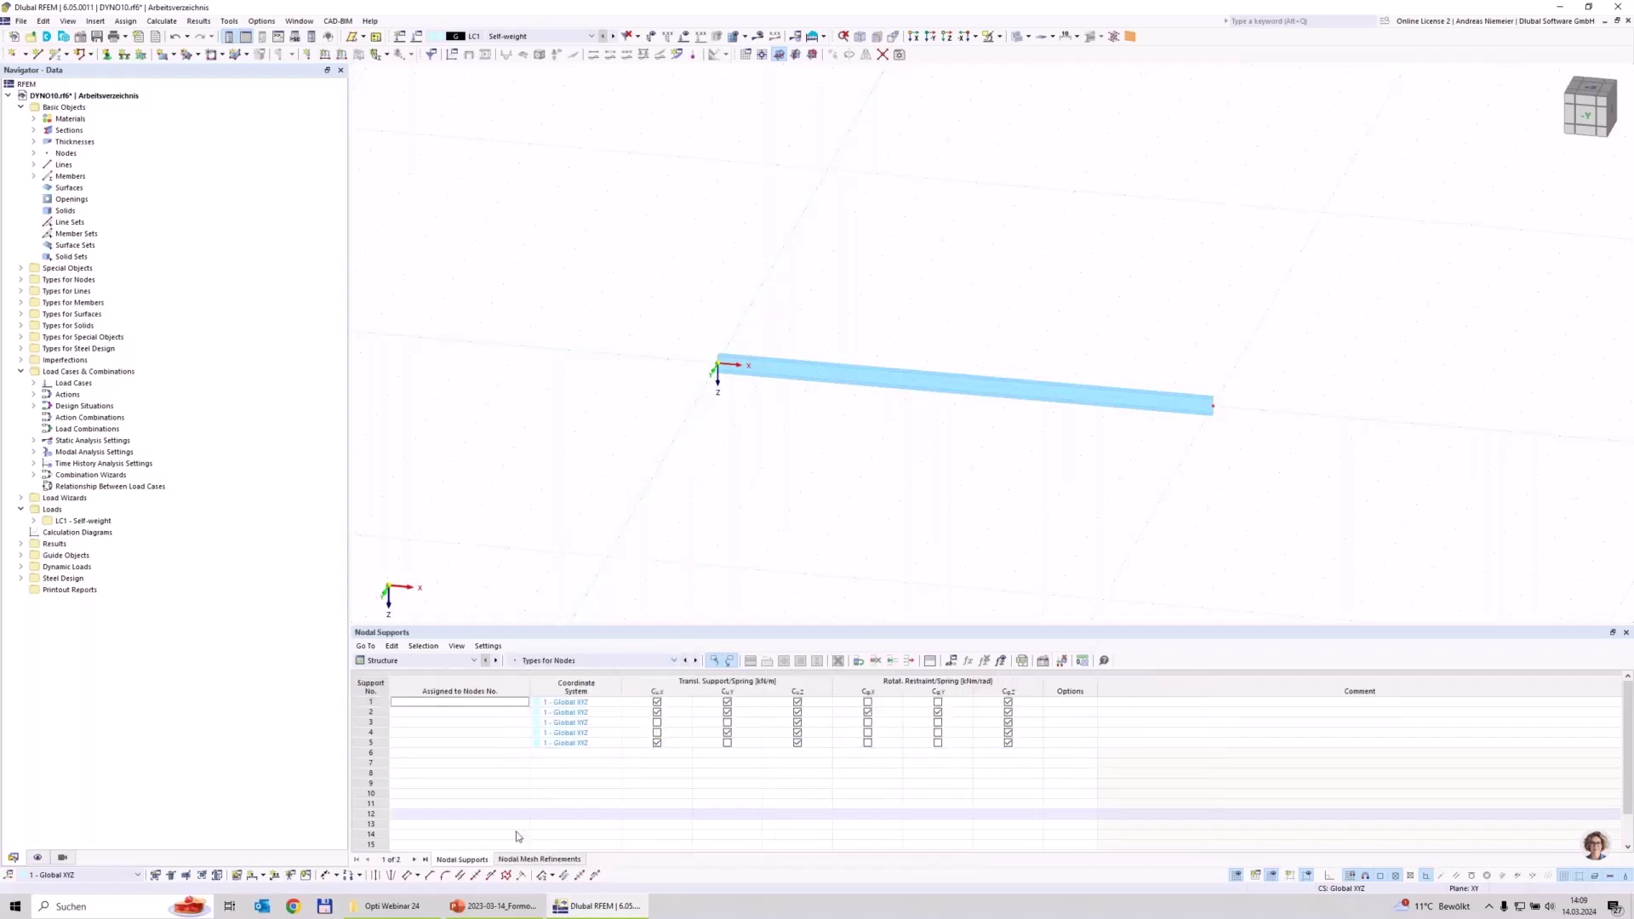
{"action": "left_click", "coordinate": [434, 705]}
{"action": "type", "text": "1"}
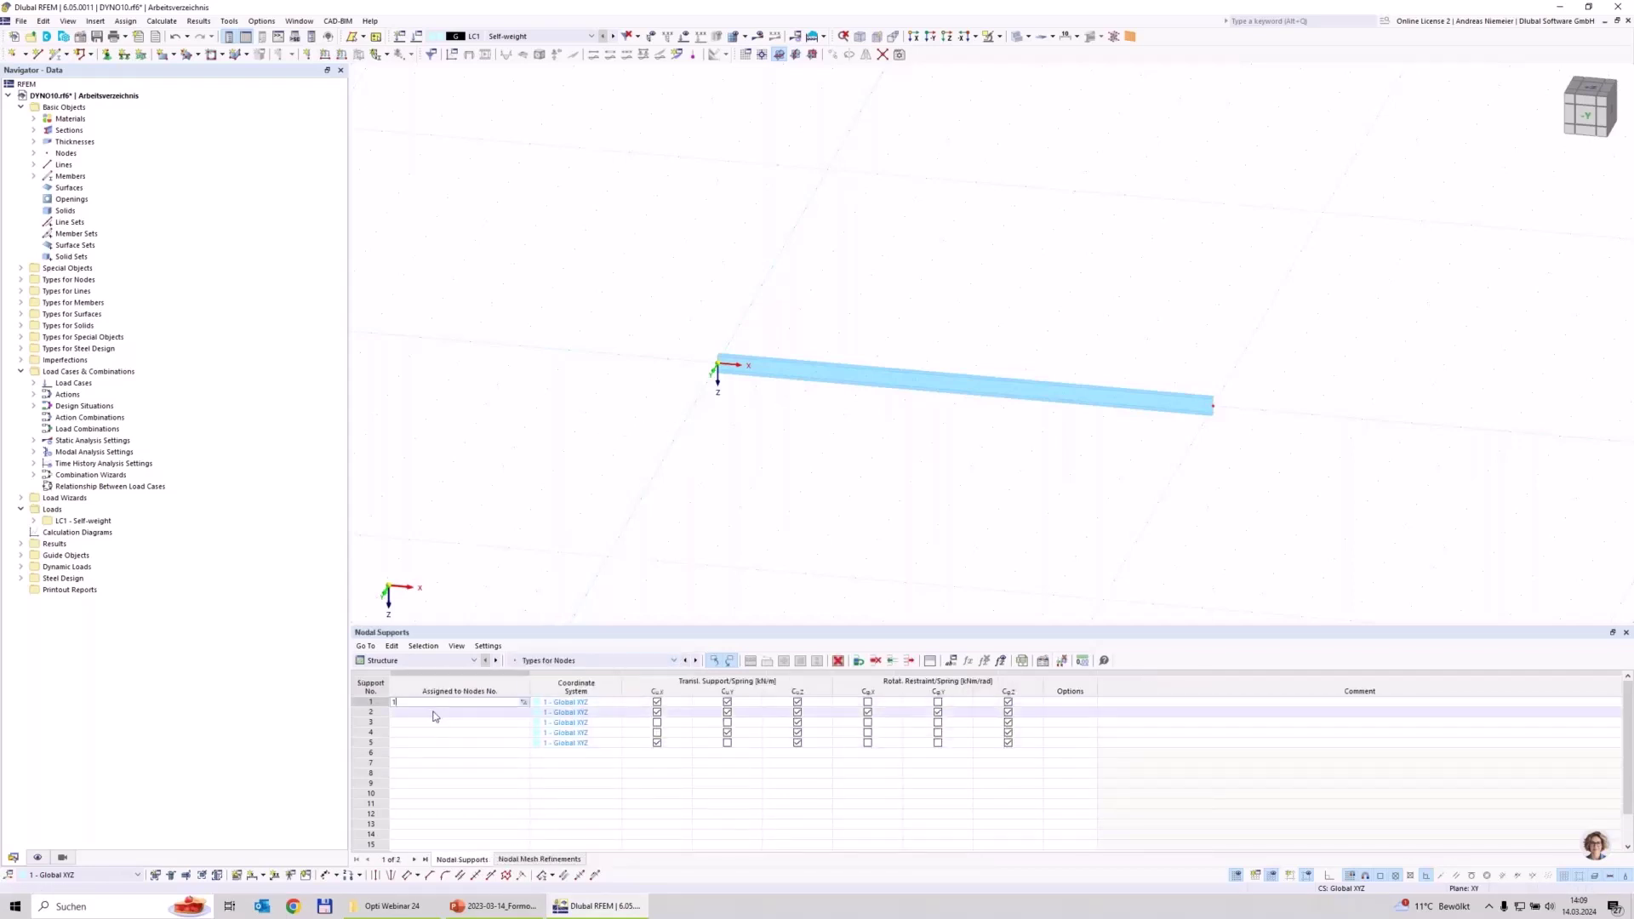
{"action": "left_click", "coordinate": [437, 764]}
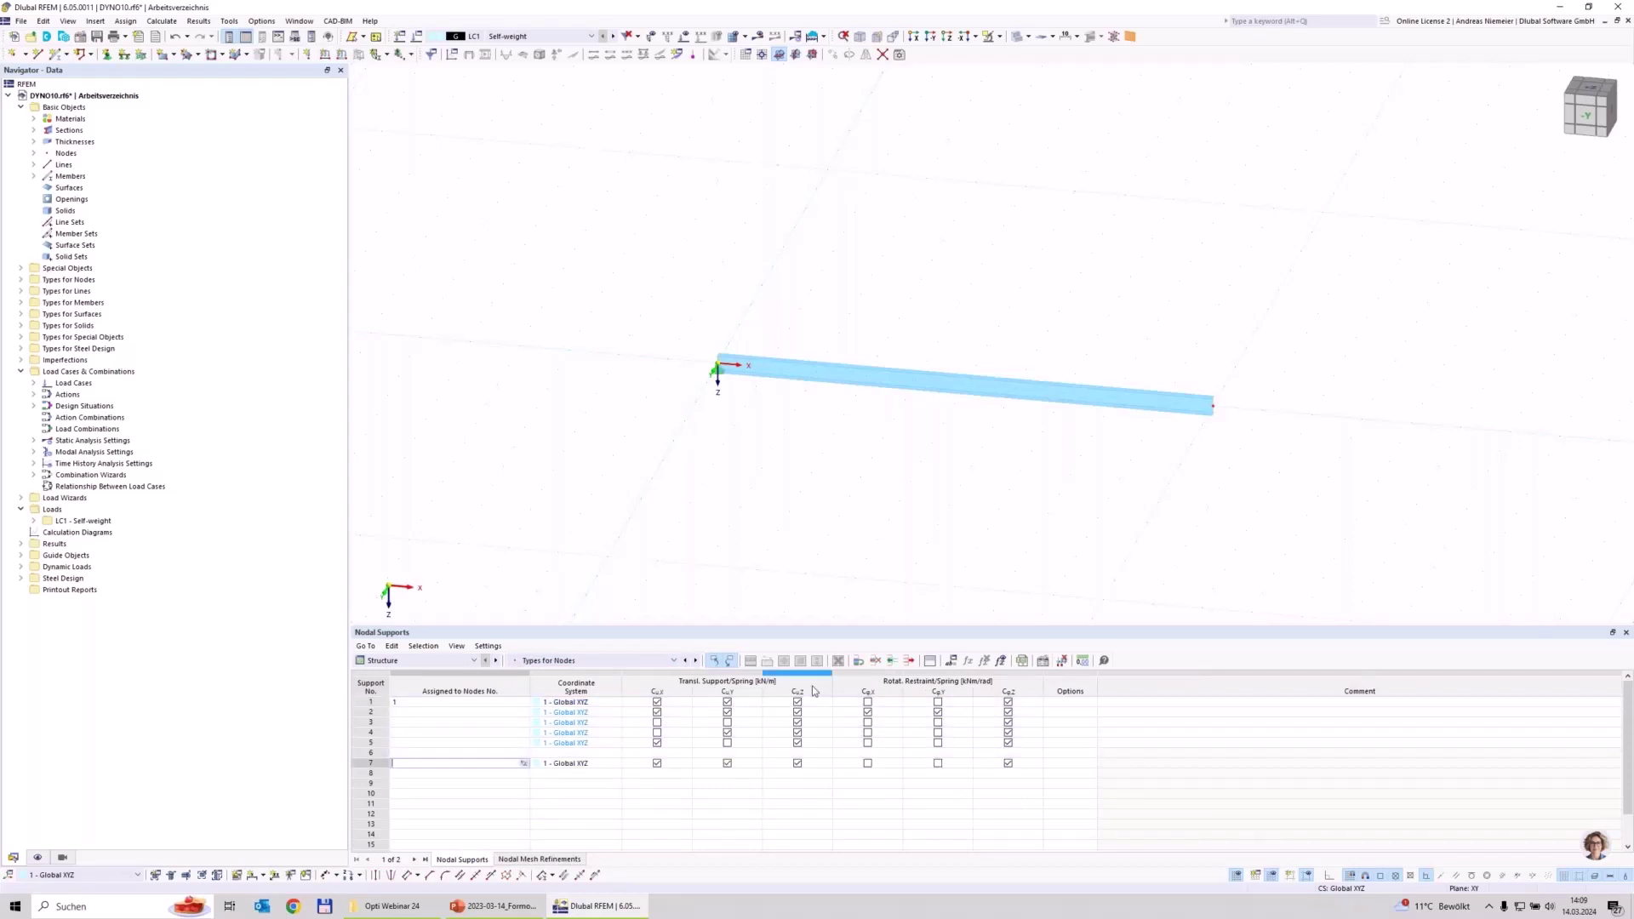
{"action": "left_click", "coordinate": [868, 702]}
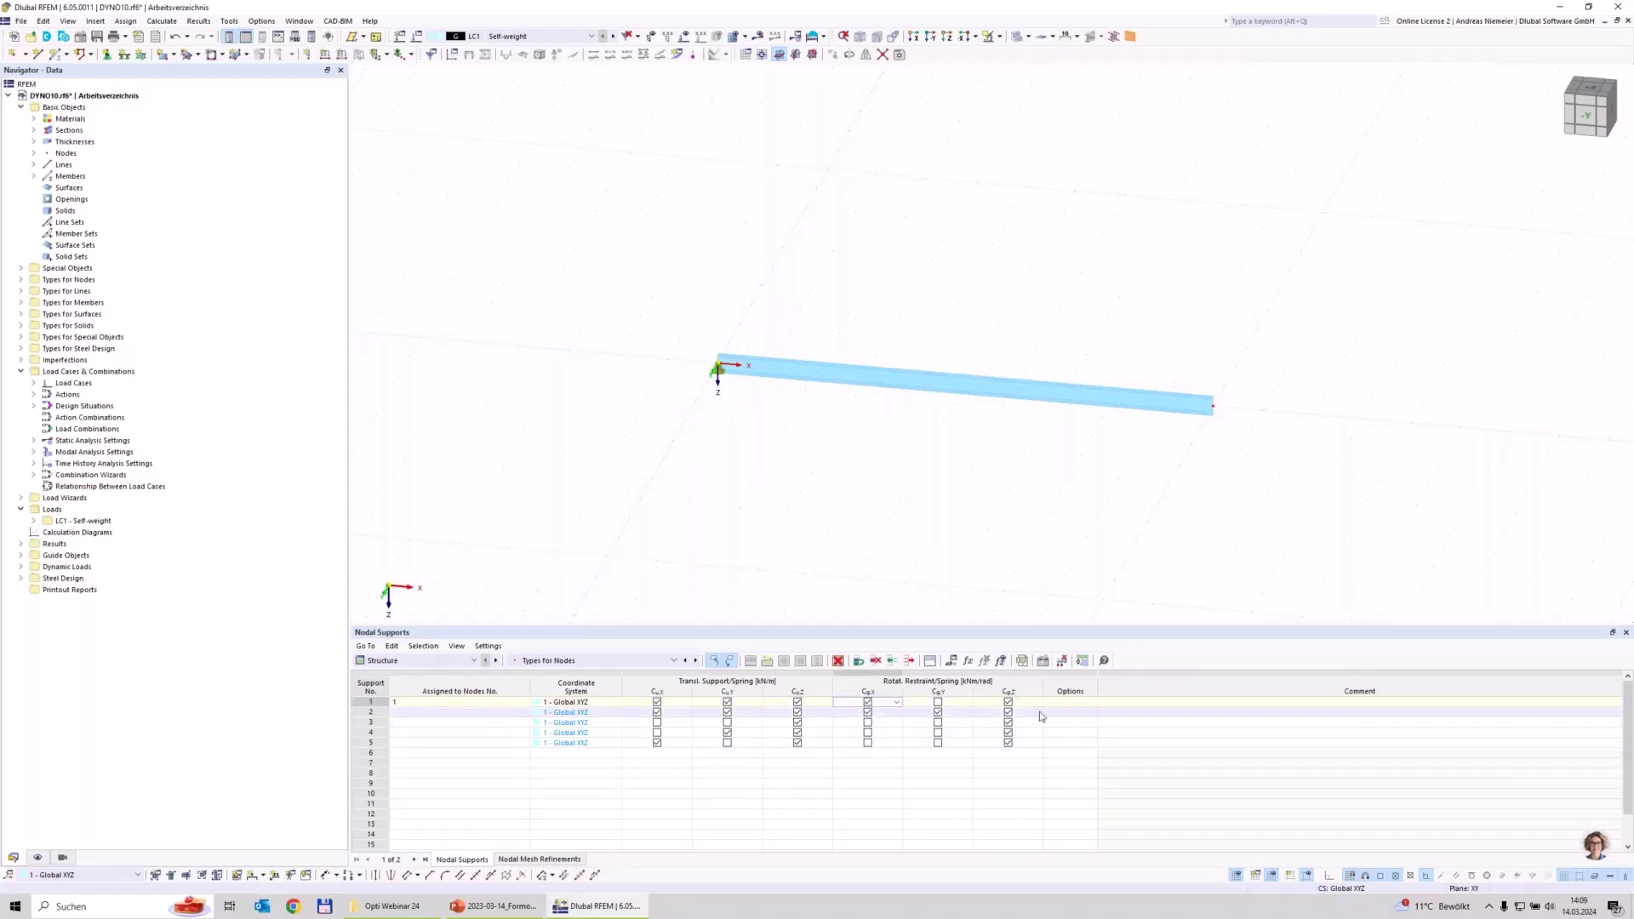
{"action": "left_click", "coordinate": [1008, 703]}
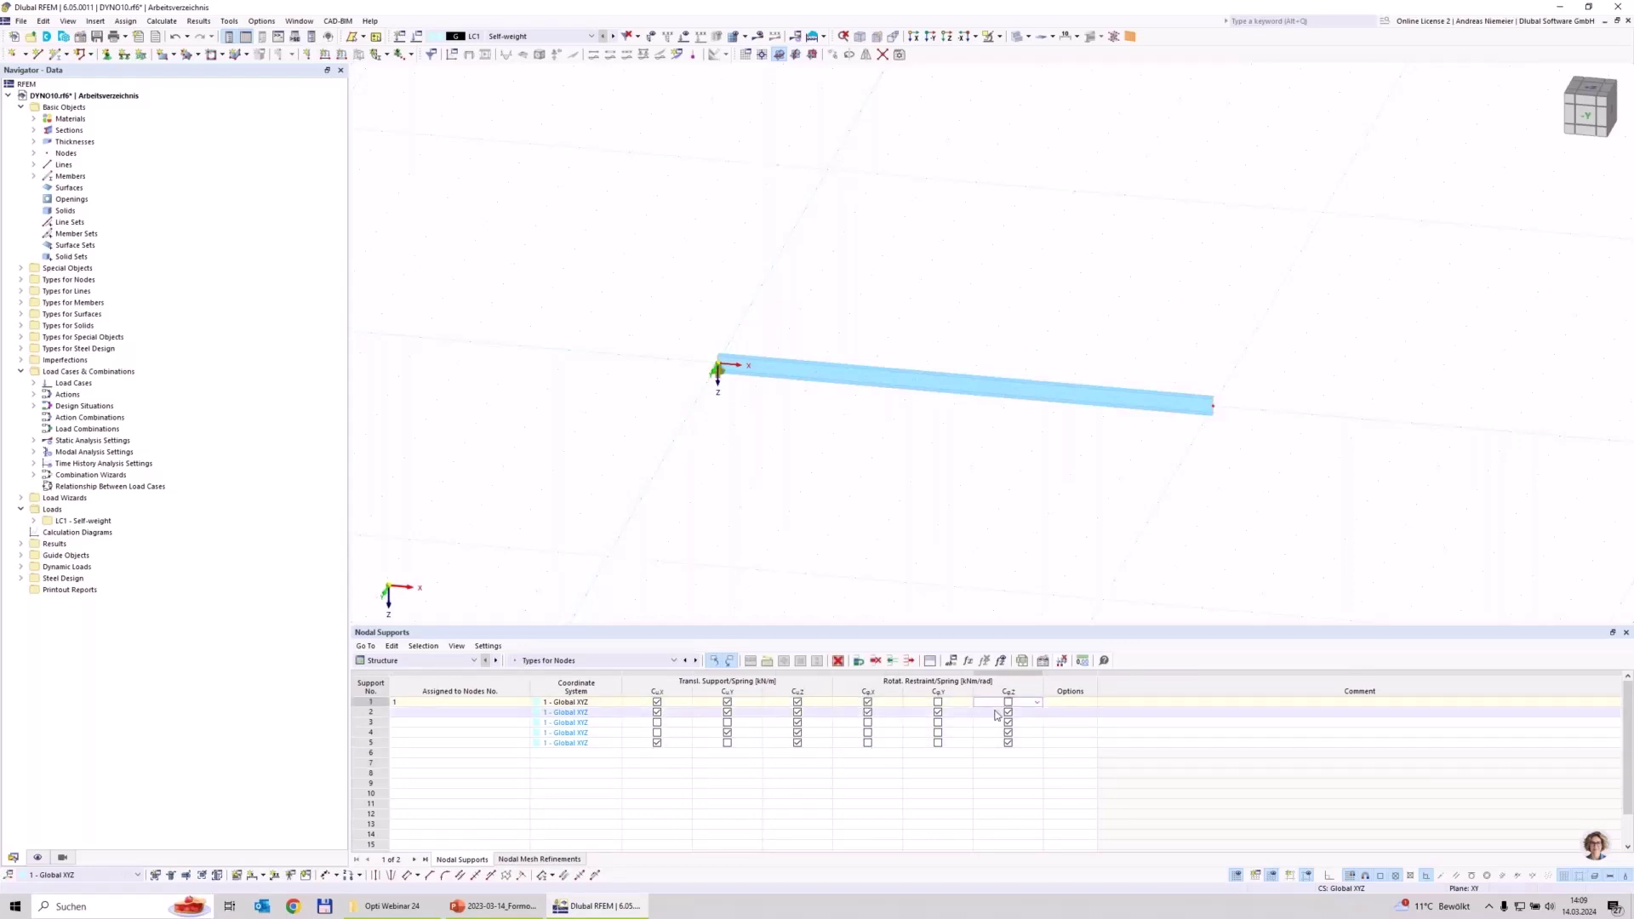
Assign nodal support 2 to node 2, release its X translation and its rotations about Y and Z, and delete the unused supports below.
{"action": "left_click", "coordinate": [479, 714]}
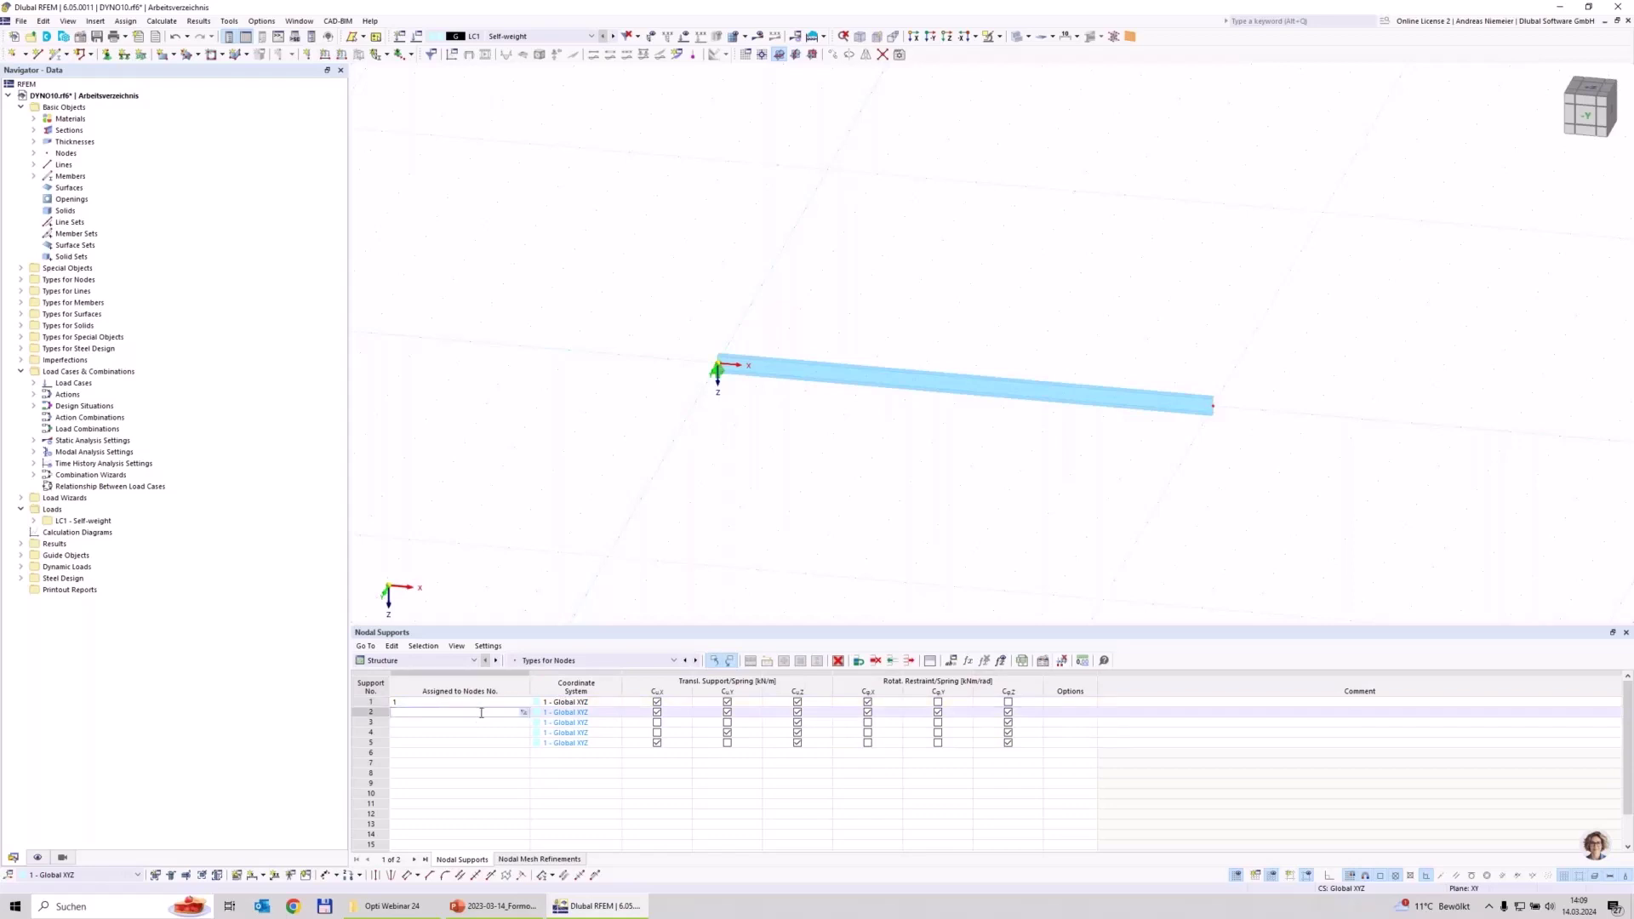
{"action": "left_click", "coordinate": [451, 773]}
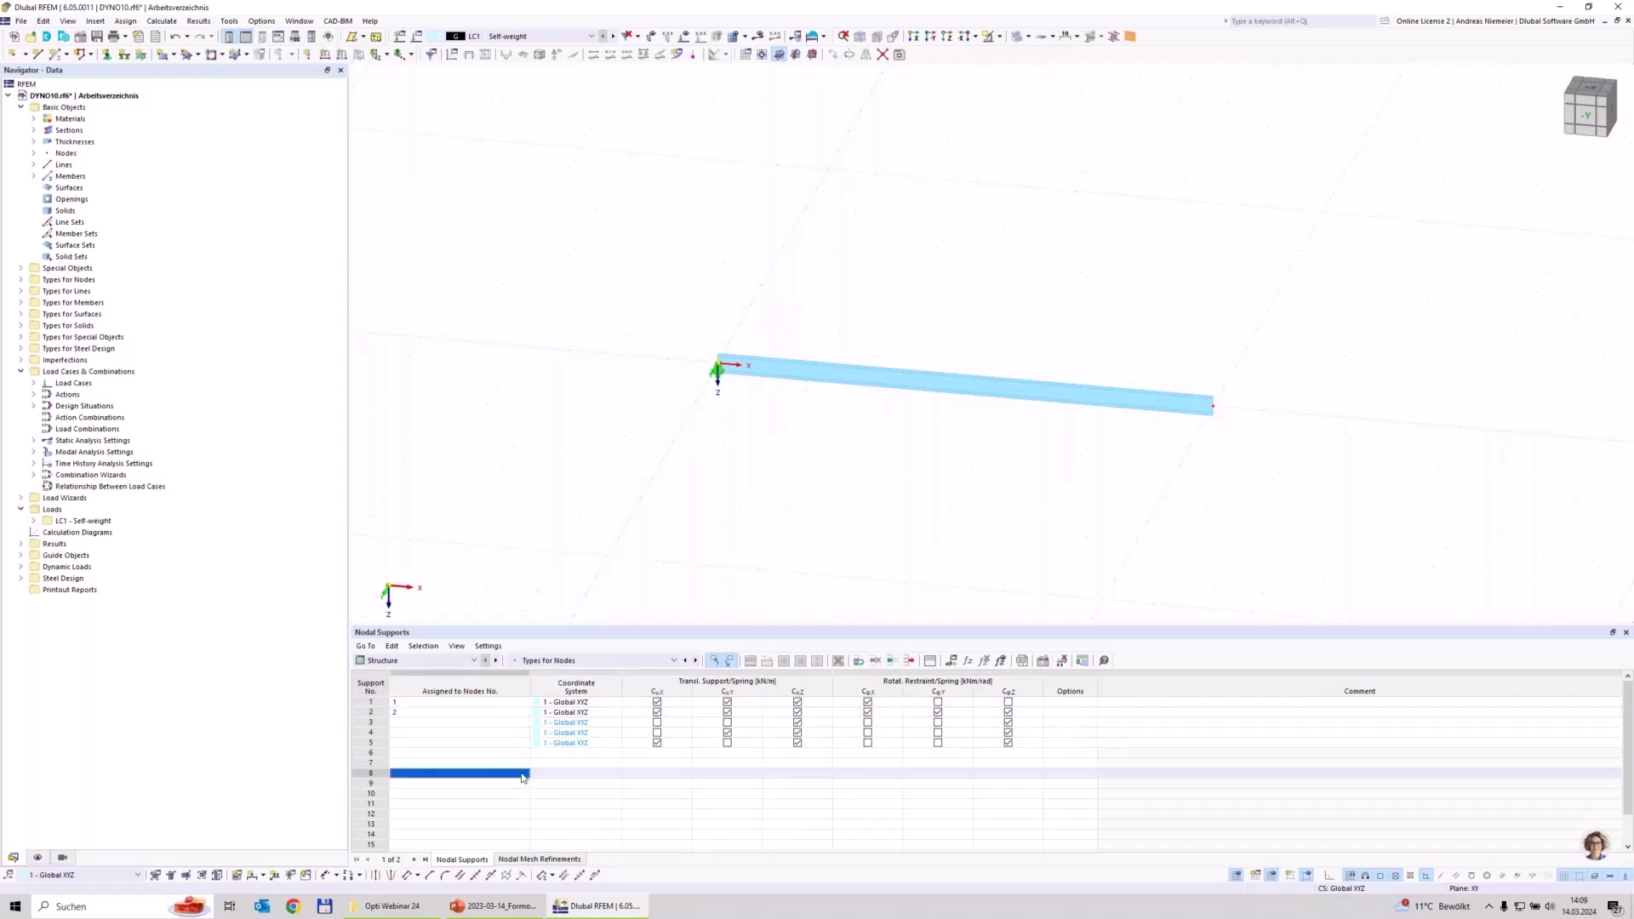
{"action": "left_click", "coordinate": [656, 715]}
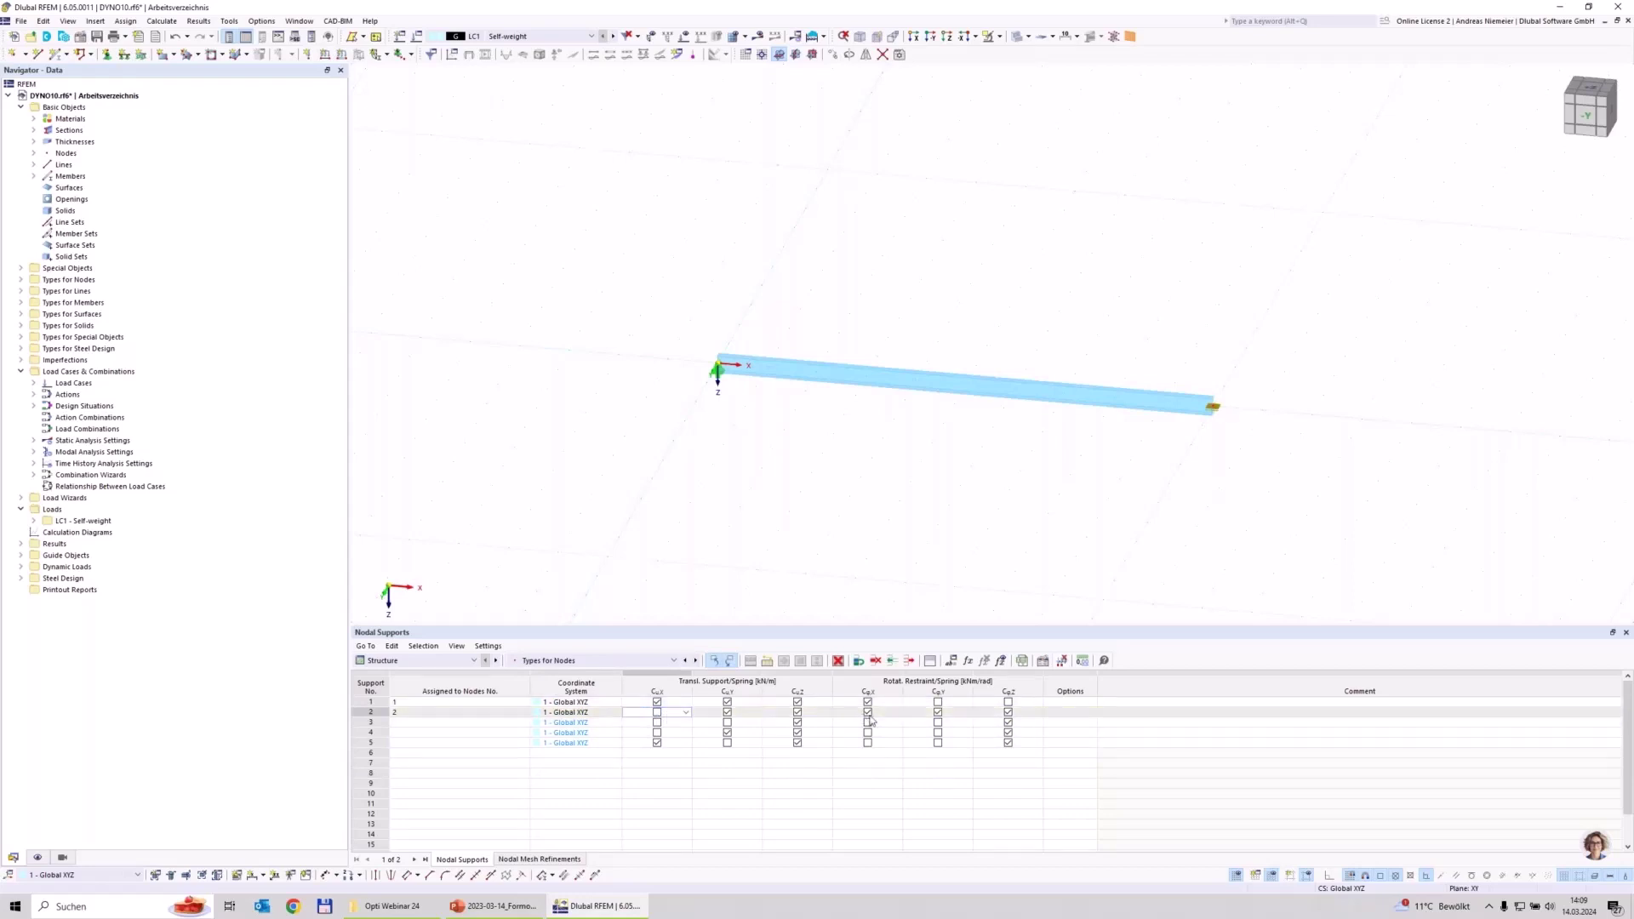
{"action": "left_click", "coordinate": [938, 715]}
{"action": "left_click", "coordinate": [1009, 713]}
{"action": "left_click_drag", "start_coordinate": [370, 723], "coordinate": [370, 753]}
{"action": "left_click", "coordinate": [839, 661]}
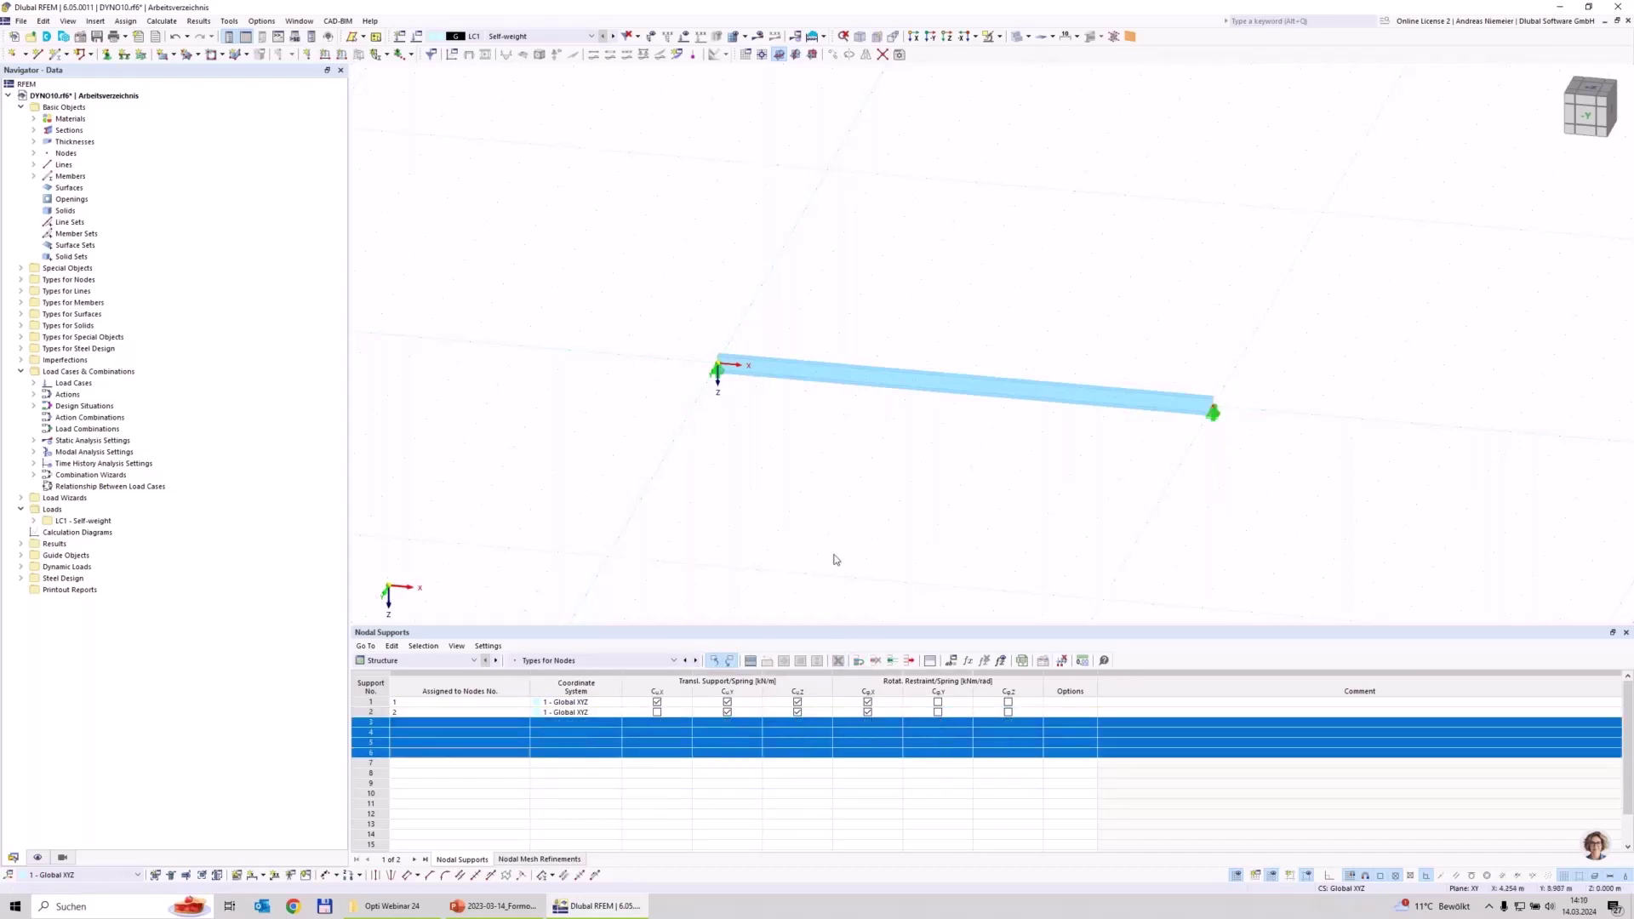
View the beam in the -Y direction and display the loads of LC1 including the self-weight.
{"action": "left_click", "coordinate": [1587, 126]}
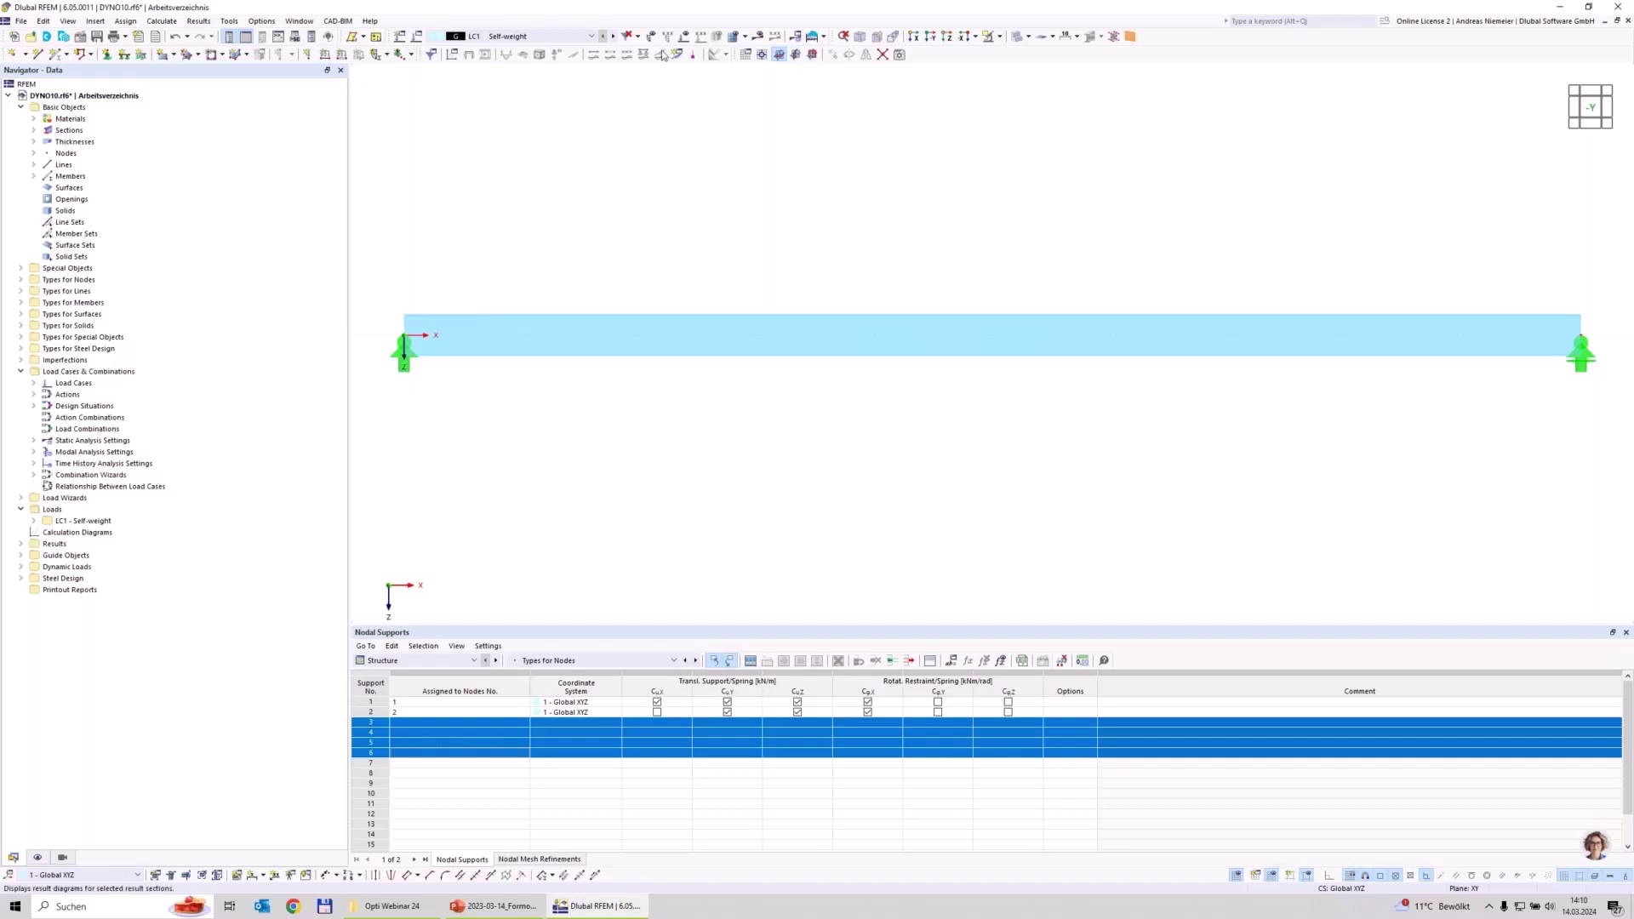
{"action": "left_click", "coordinate": [684, 36]}
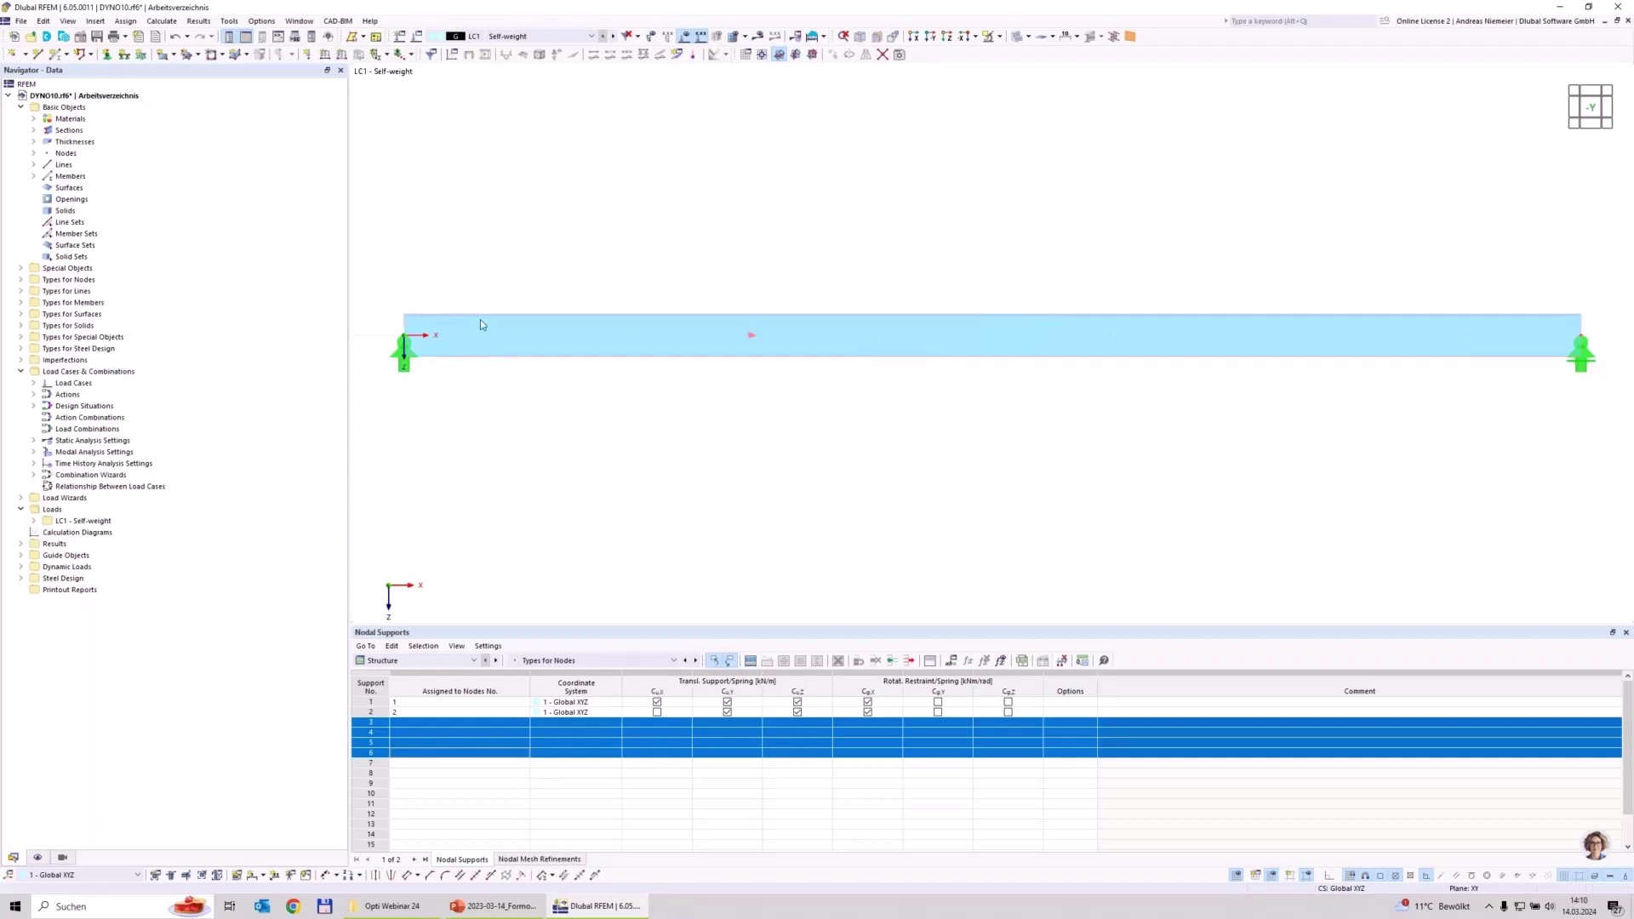
{"action": "left_click", "coordinate": [37, 859]}
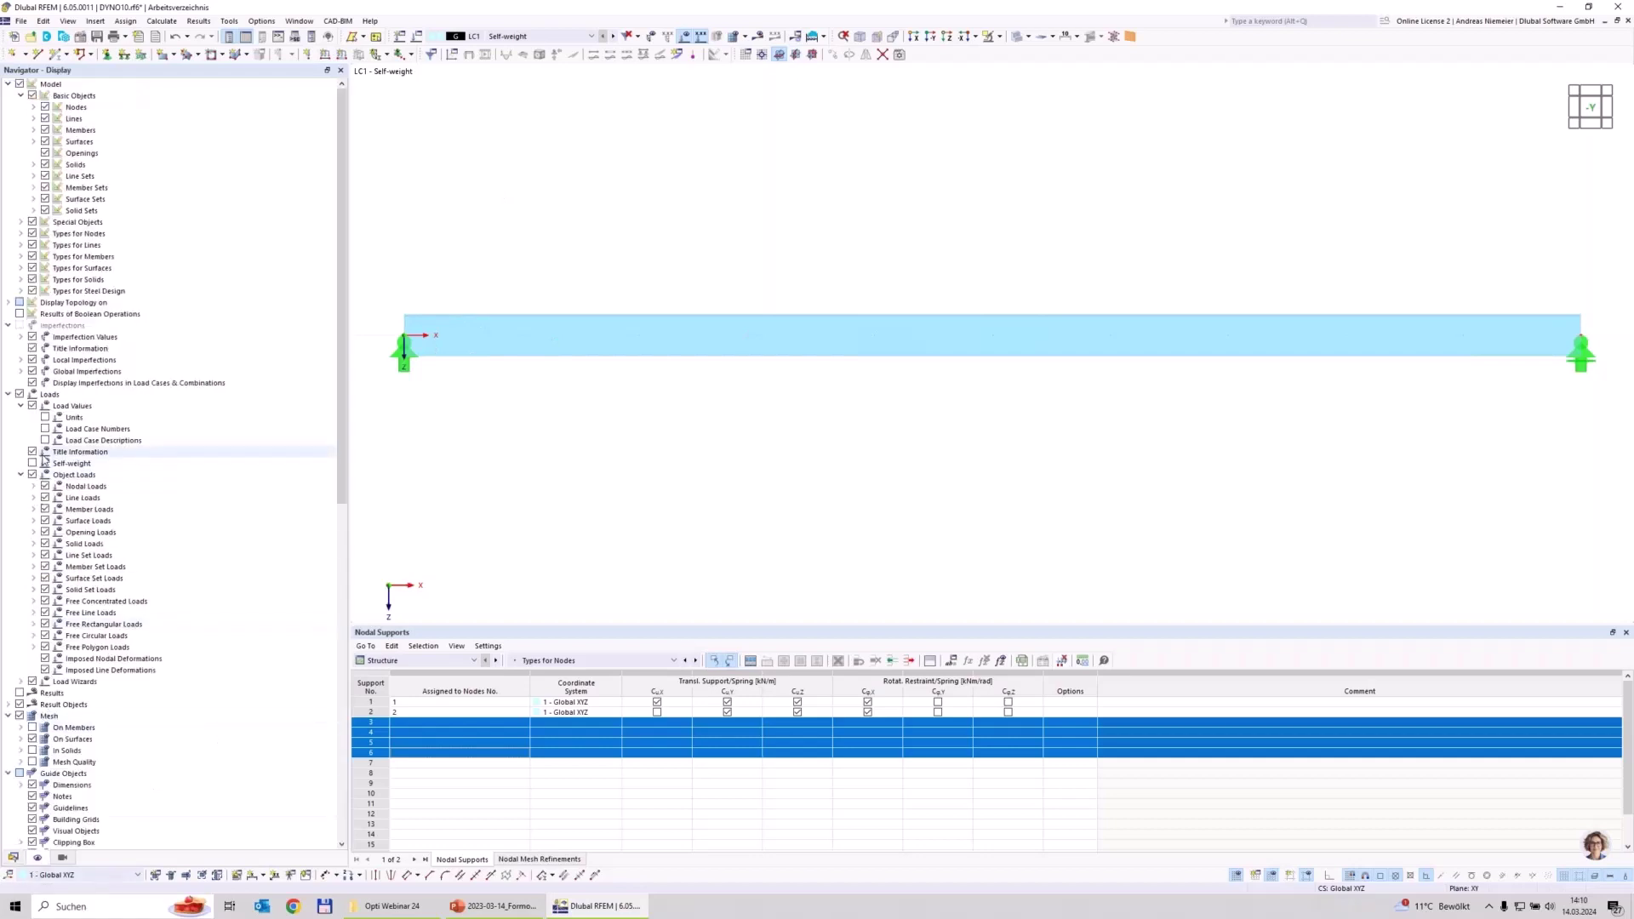
{"action": "left_click", "coordinate": [32, 464]}
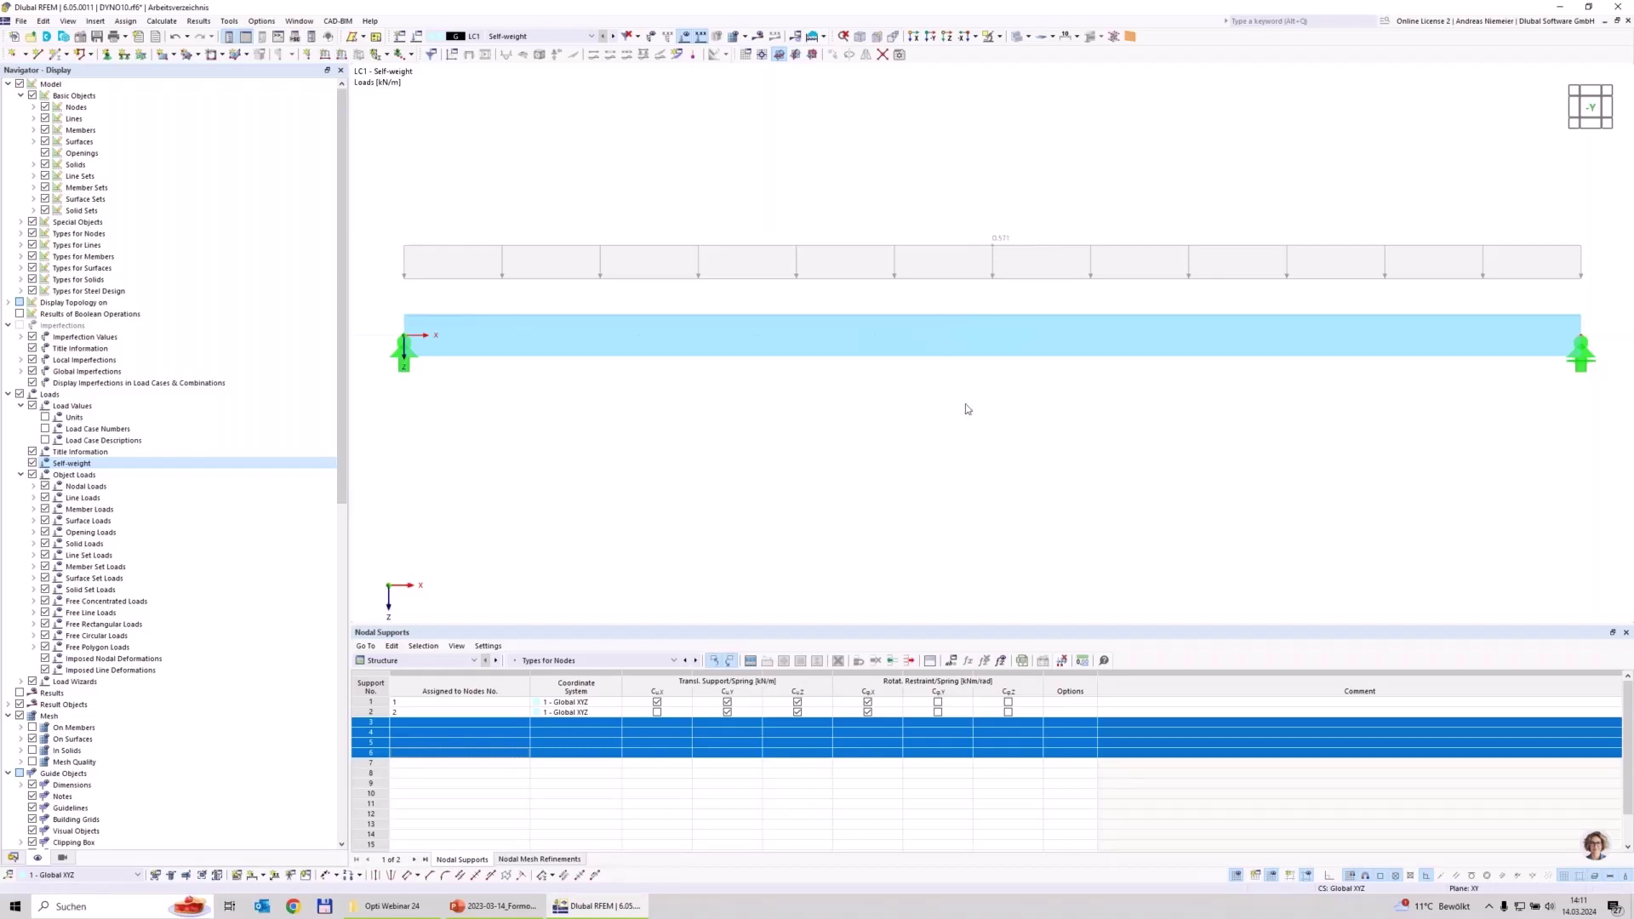
{"action": "middle_click_drag", "start_coordinate": [988, 470], "coordinate": [970, 474]}
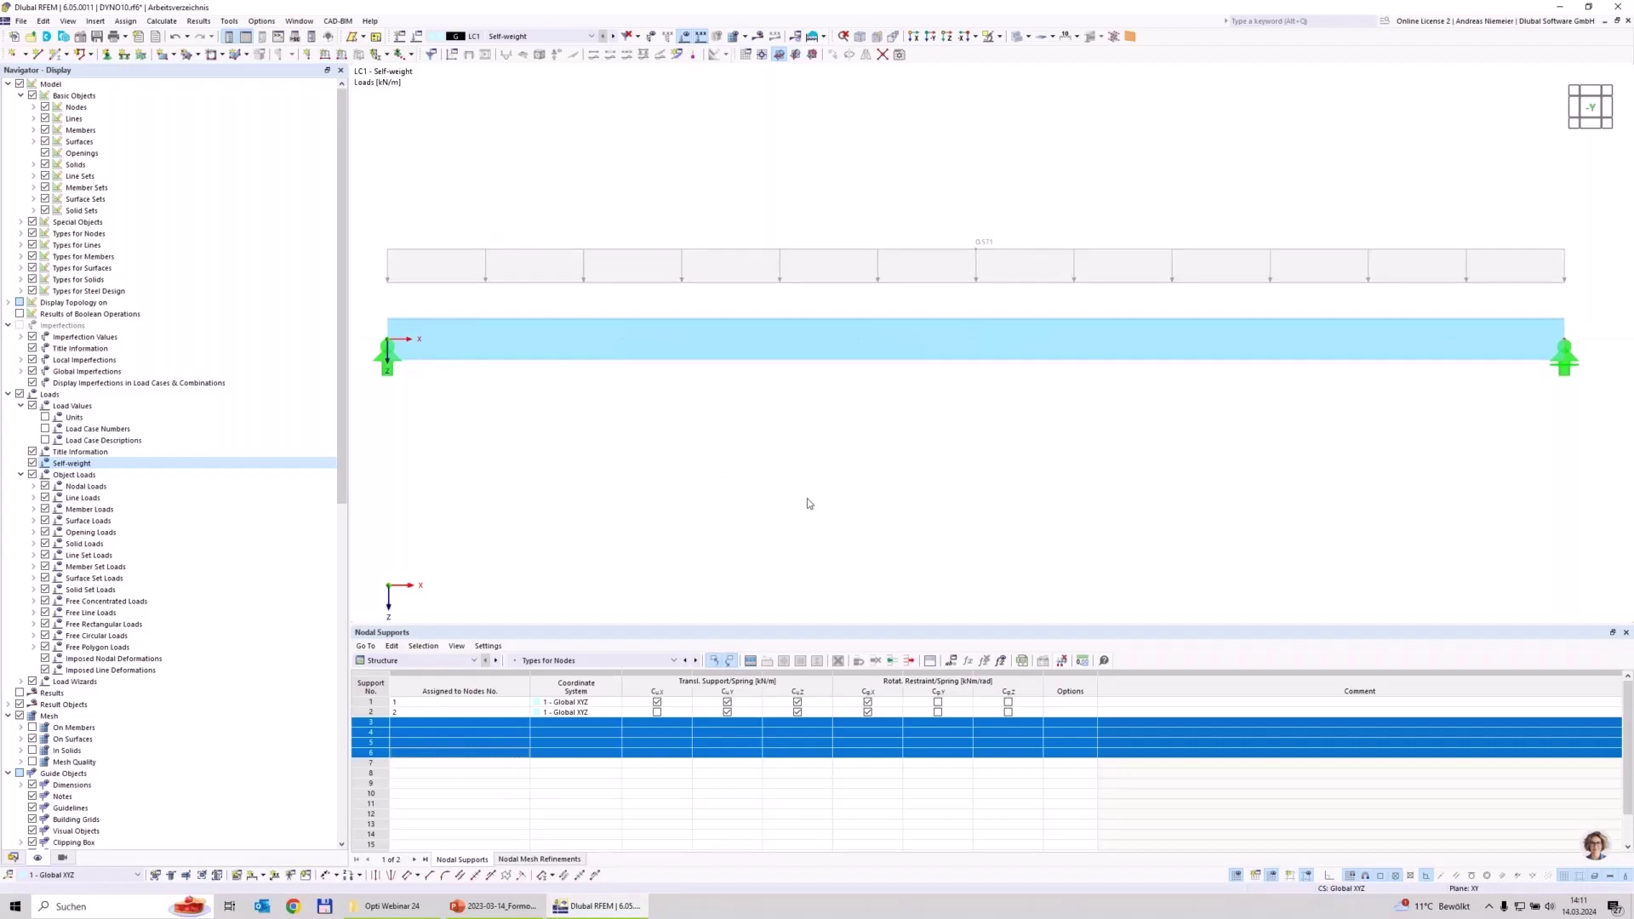
Divide the beam member at midspan using one intermediate node.
{"action": "right_click", "coordinate": [1036, 350]}
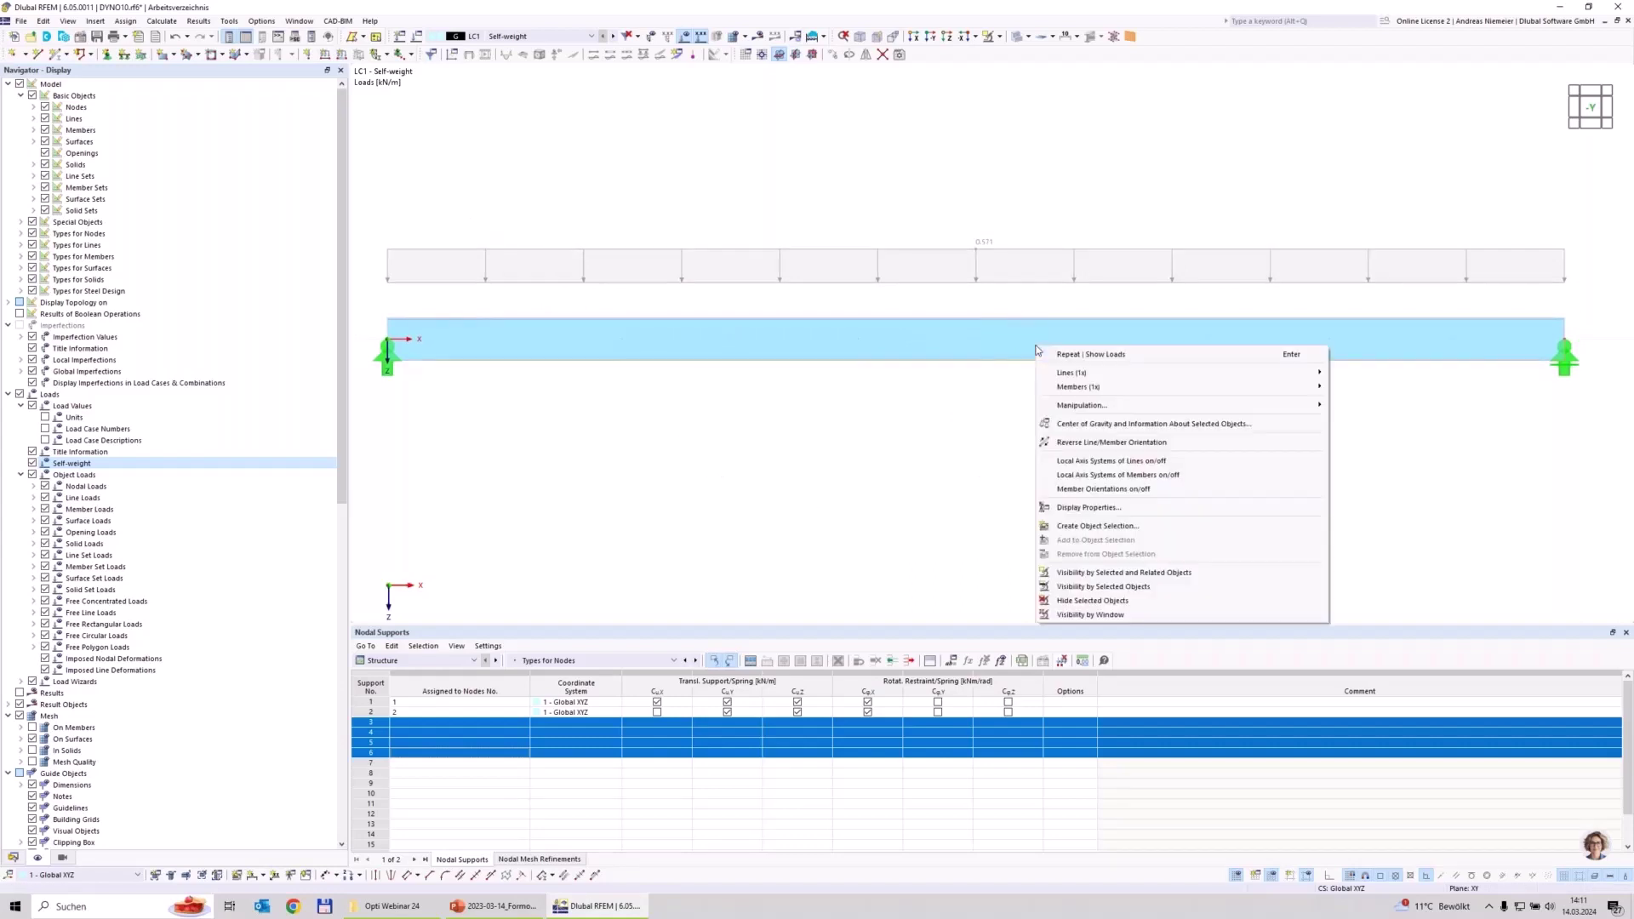
{"action": "mouse_move", "coordinate": [1262, 388]}
{"action": "mouse_move", "coordinate": [1396, 485]}
{"action": "left_click", "coordinate": [1251, 502]}
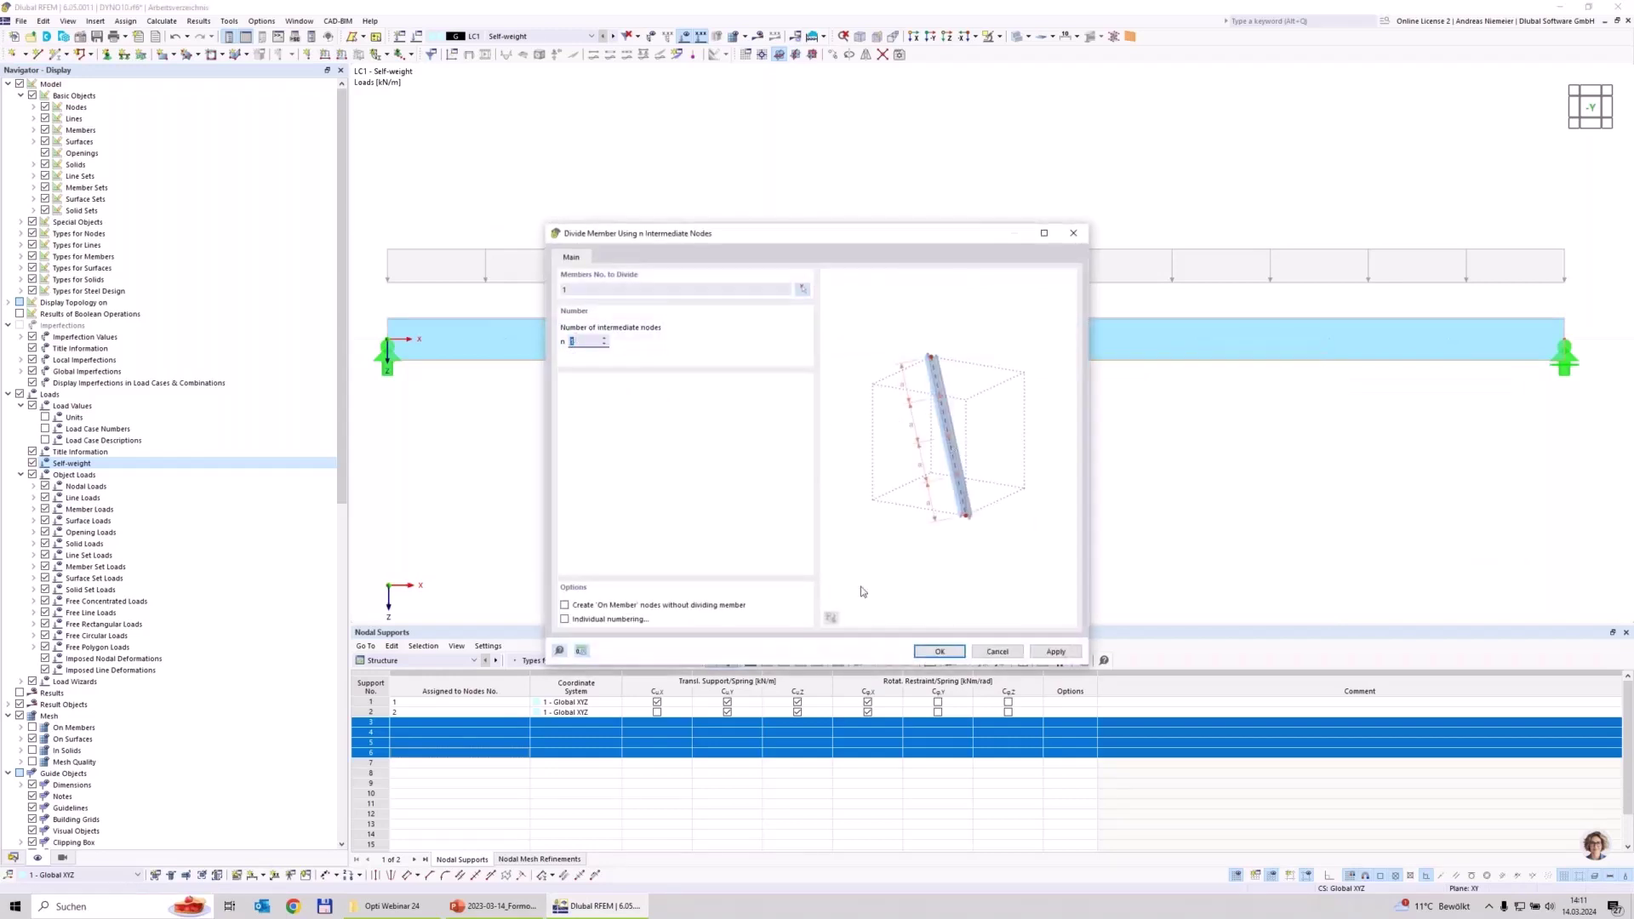
{"action": "left_click", "coordinate": [939, 651]}
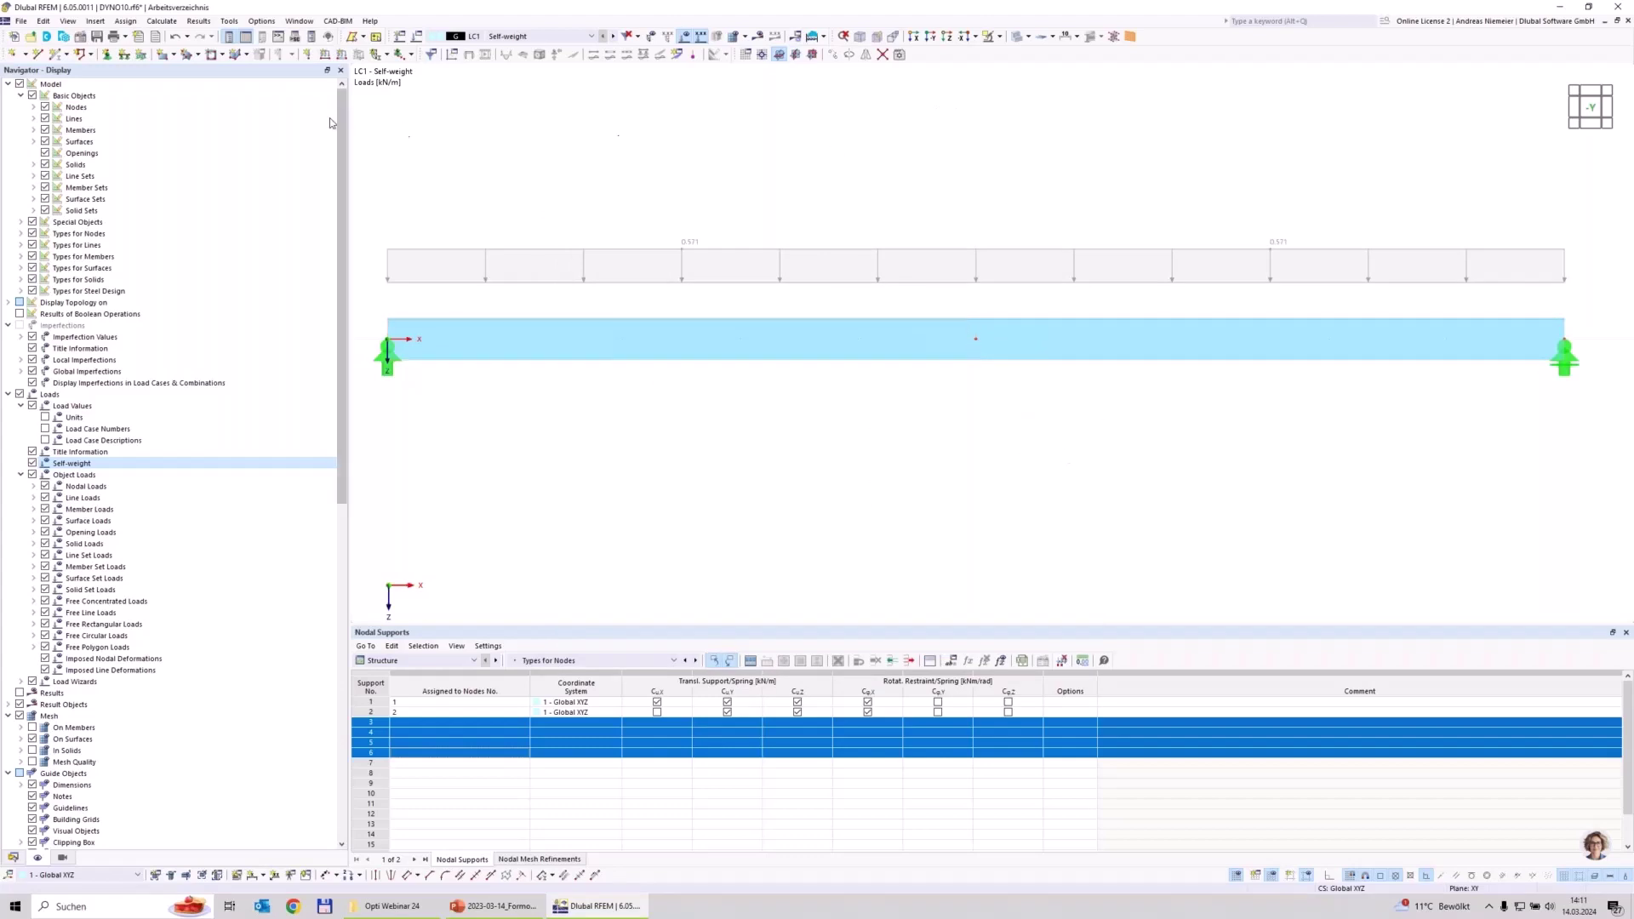
Add a 1 kN nodal force in the global Z direction to the midspan node in LC1.
{"action": "left_click", "coordinate": [307, 54]}
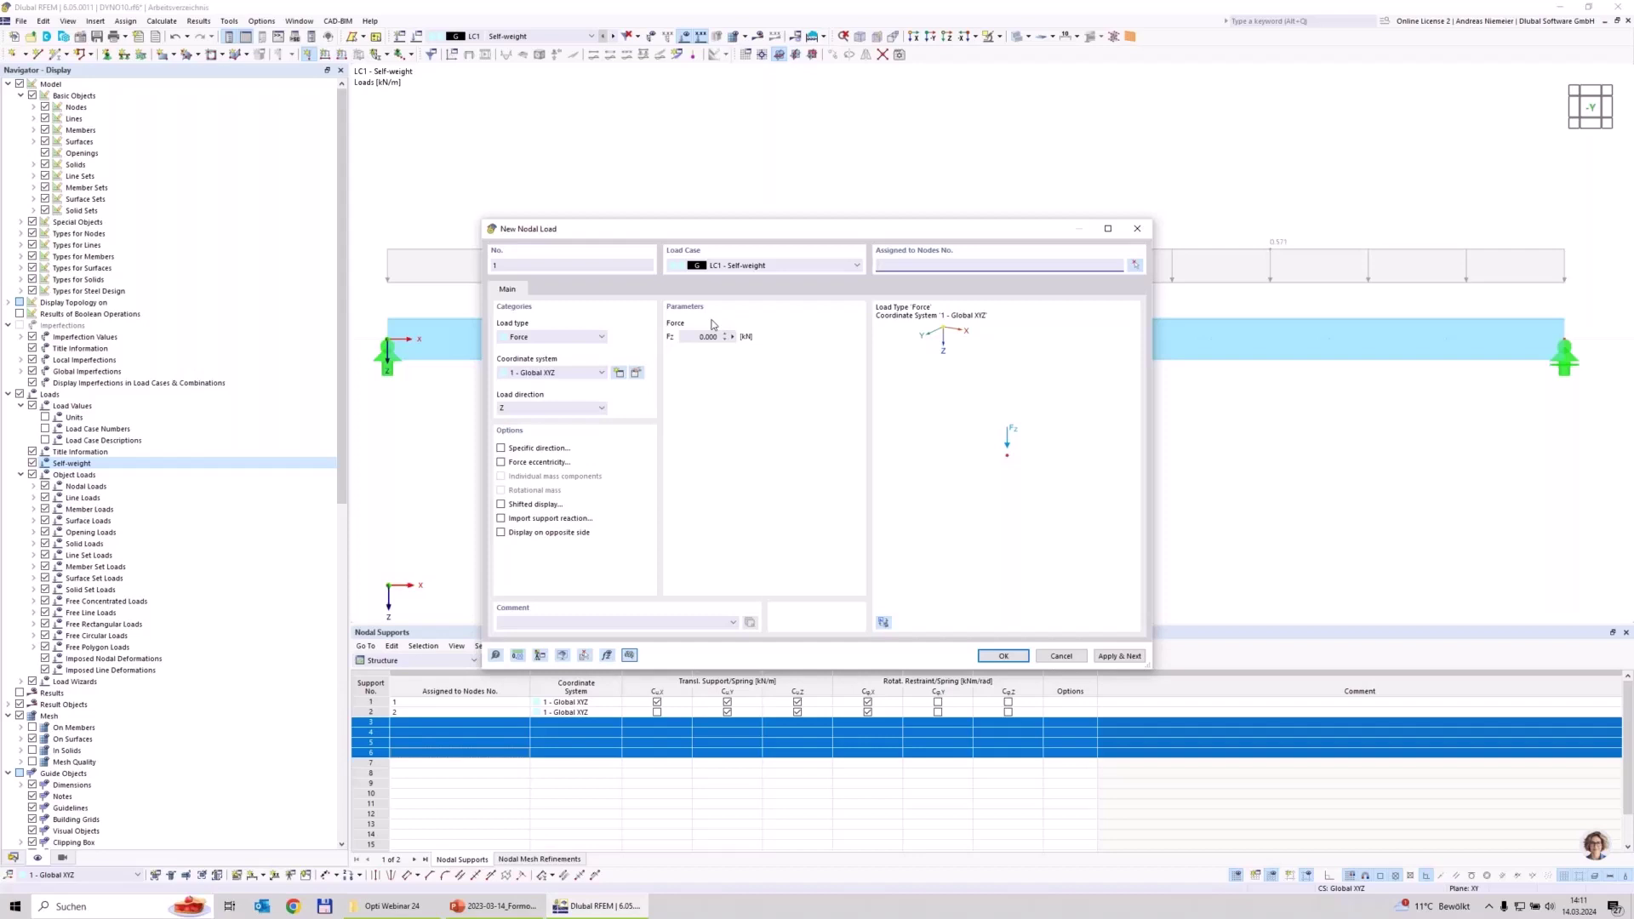
{"action": "left_click", "coordinate": [697, 338]}
{"action": "type", "text": "1"}
{"action": "left_click", "coordinate": [1003, 655]}
{"action": "left_click_drag", "start_coordinate": [895, 168], "coordinate": [1051, 420]}
{"action": "key", "text": "Return"}
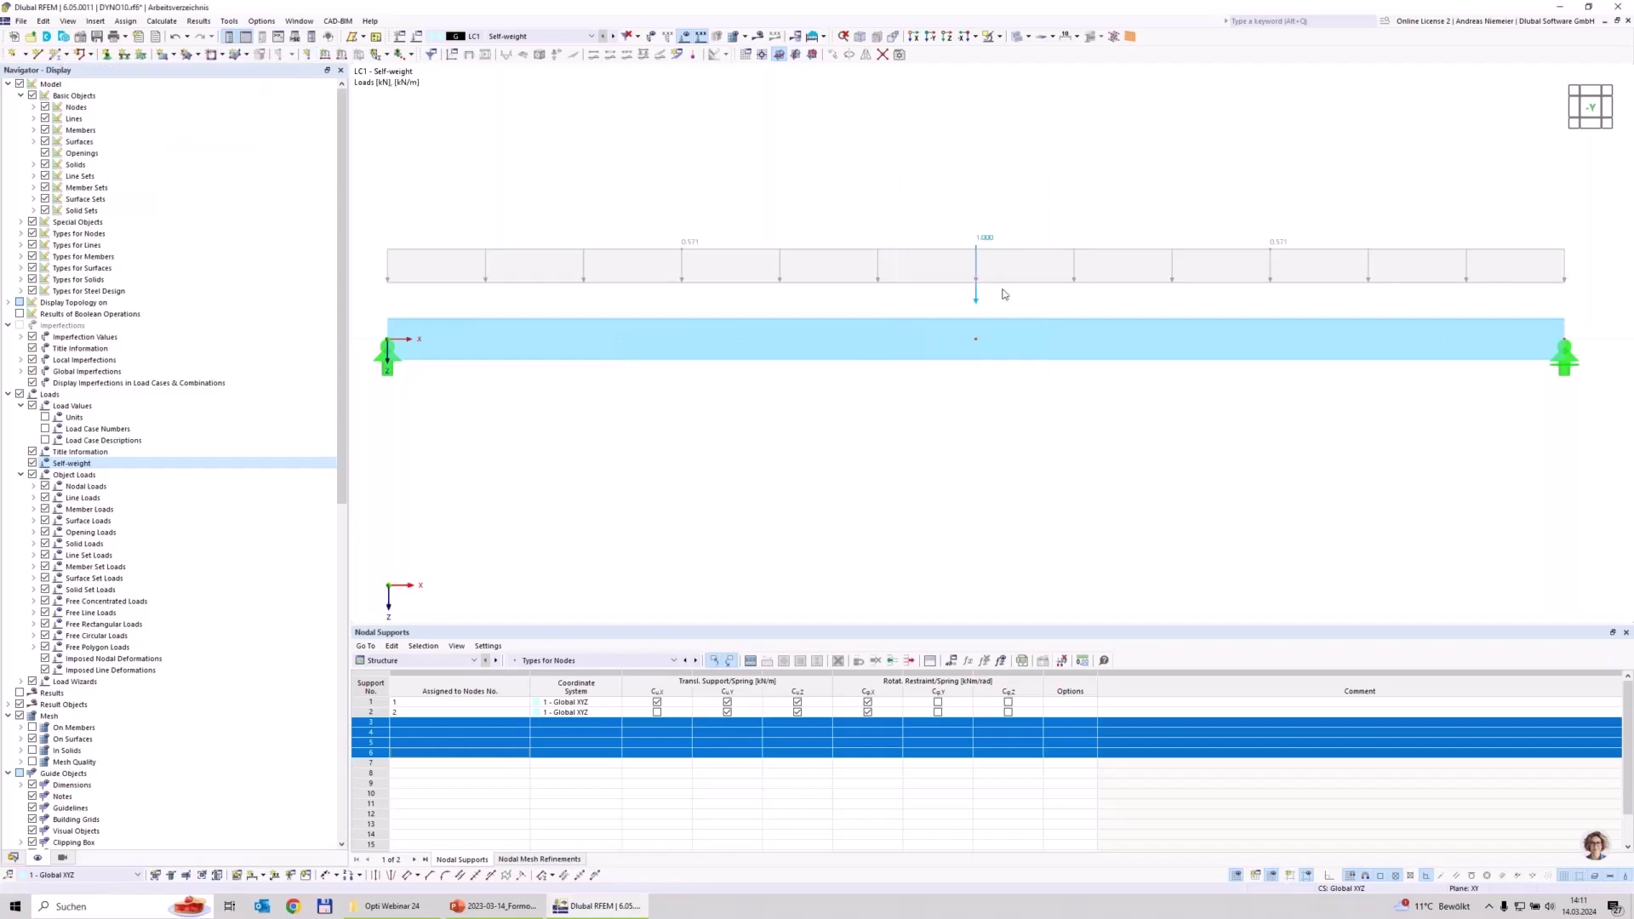
Show the LC1 static analysis results, viewing the beam's global deformations and its My bending moment diagram.
{"action": "left_click", "coordinate": [760, 38]}
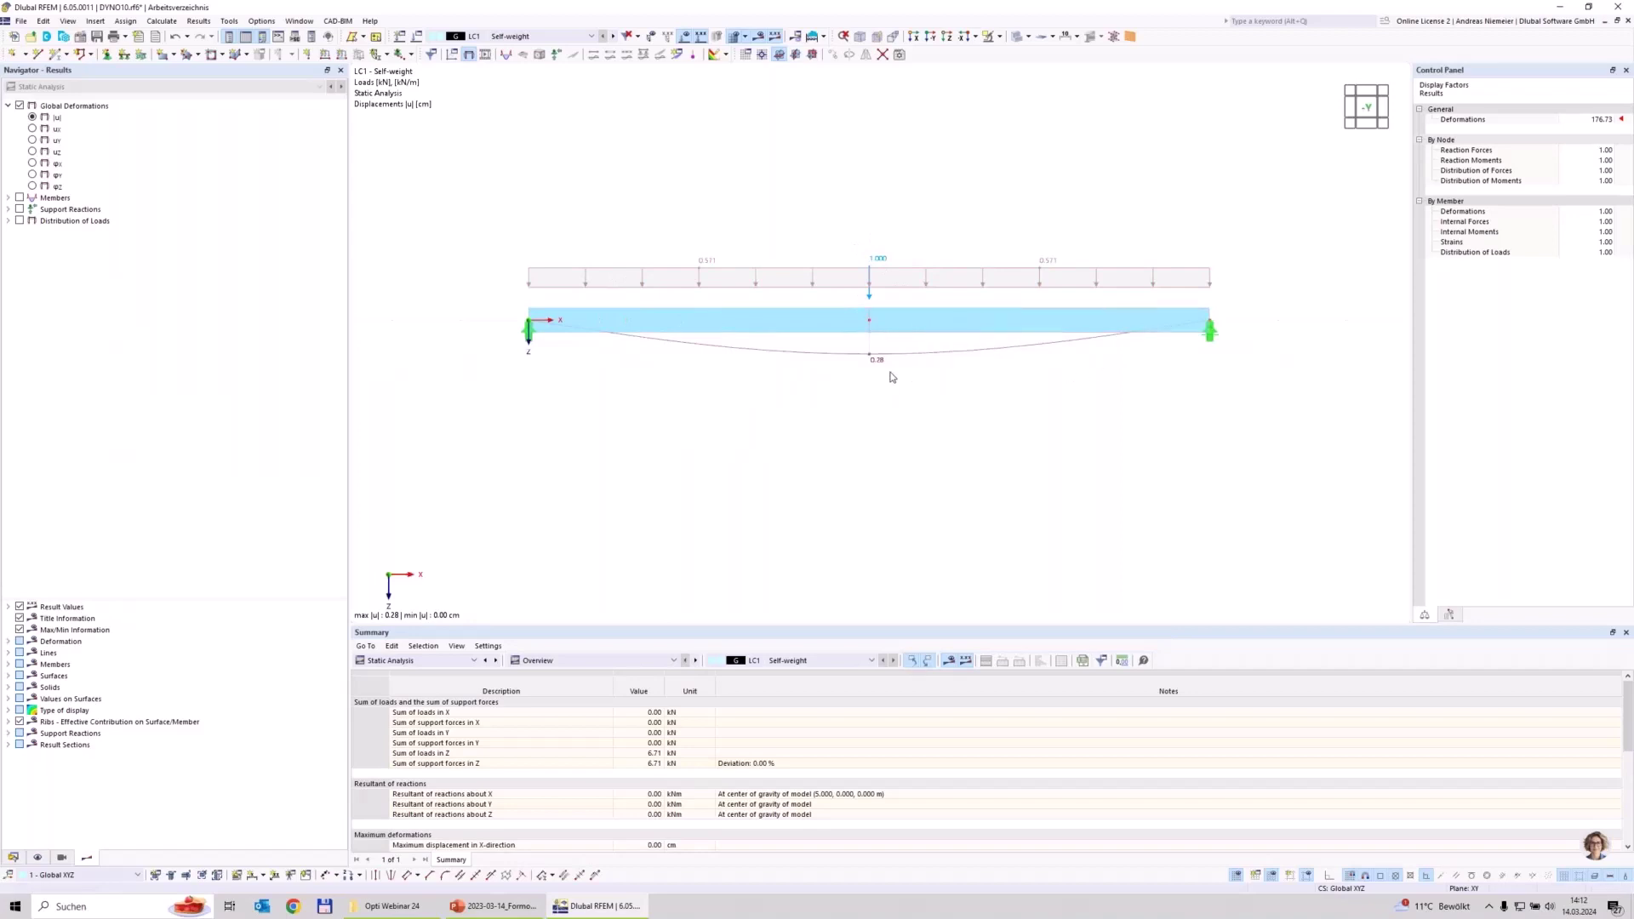
{"action": "scroll", "coordinate": [877, 374], "scroll_direction": "up", "scroll_amount": 1}
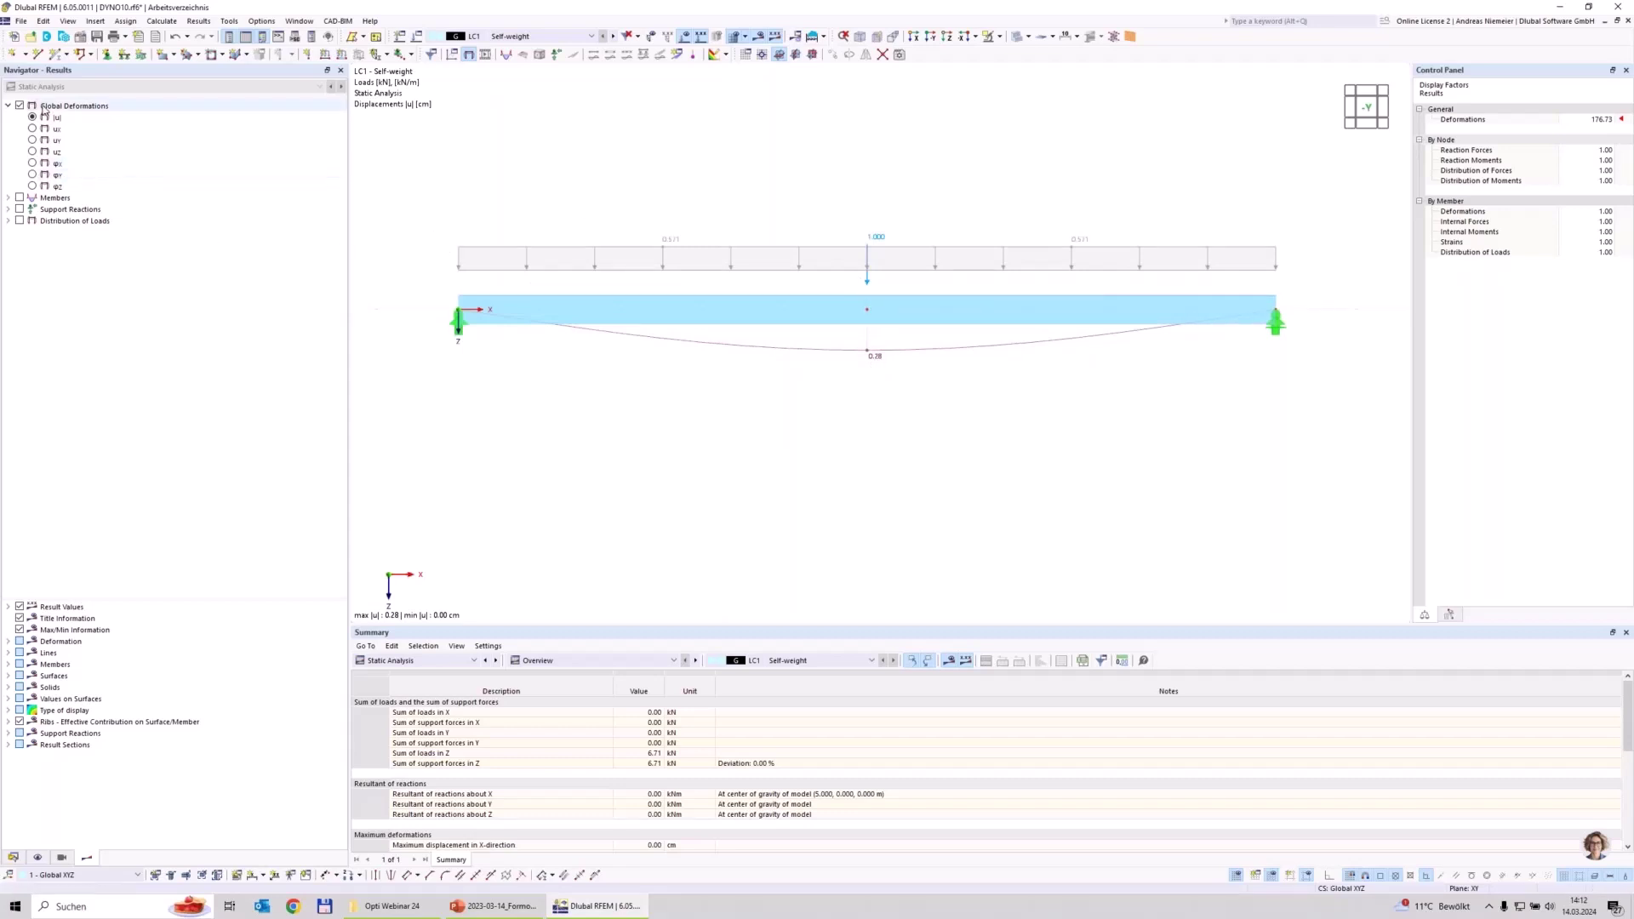
{"action": "left_click", "coordinate": [8, 198]}
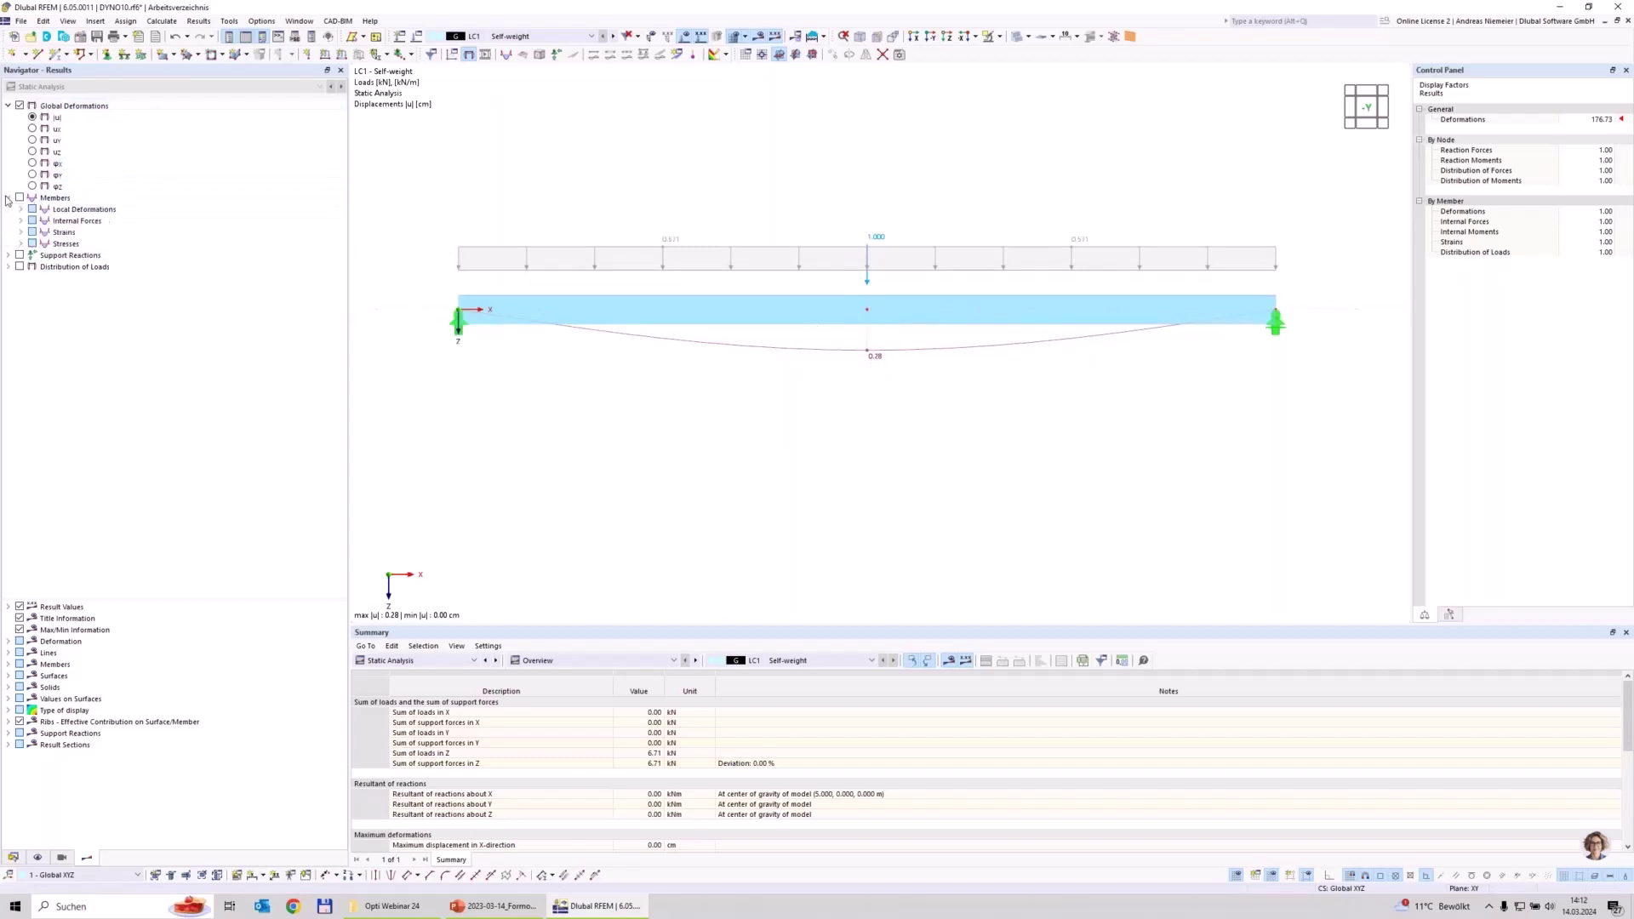
{"action": "left_click", "coordinate": [20, 221]}
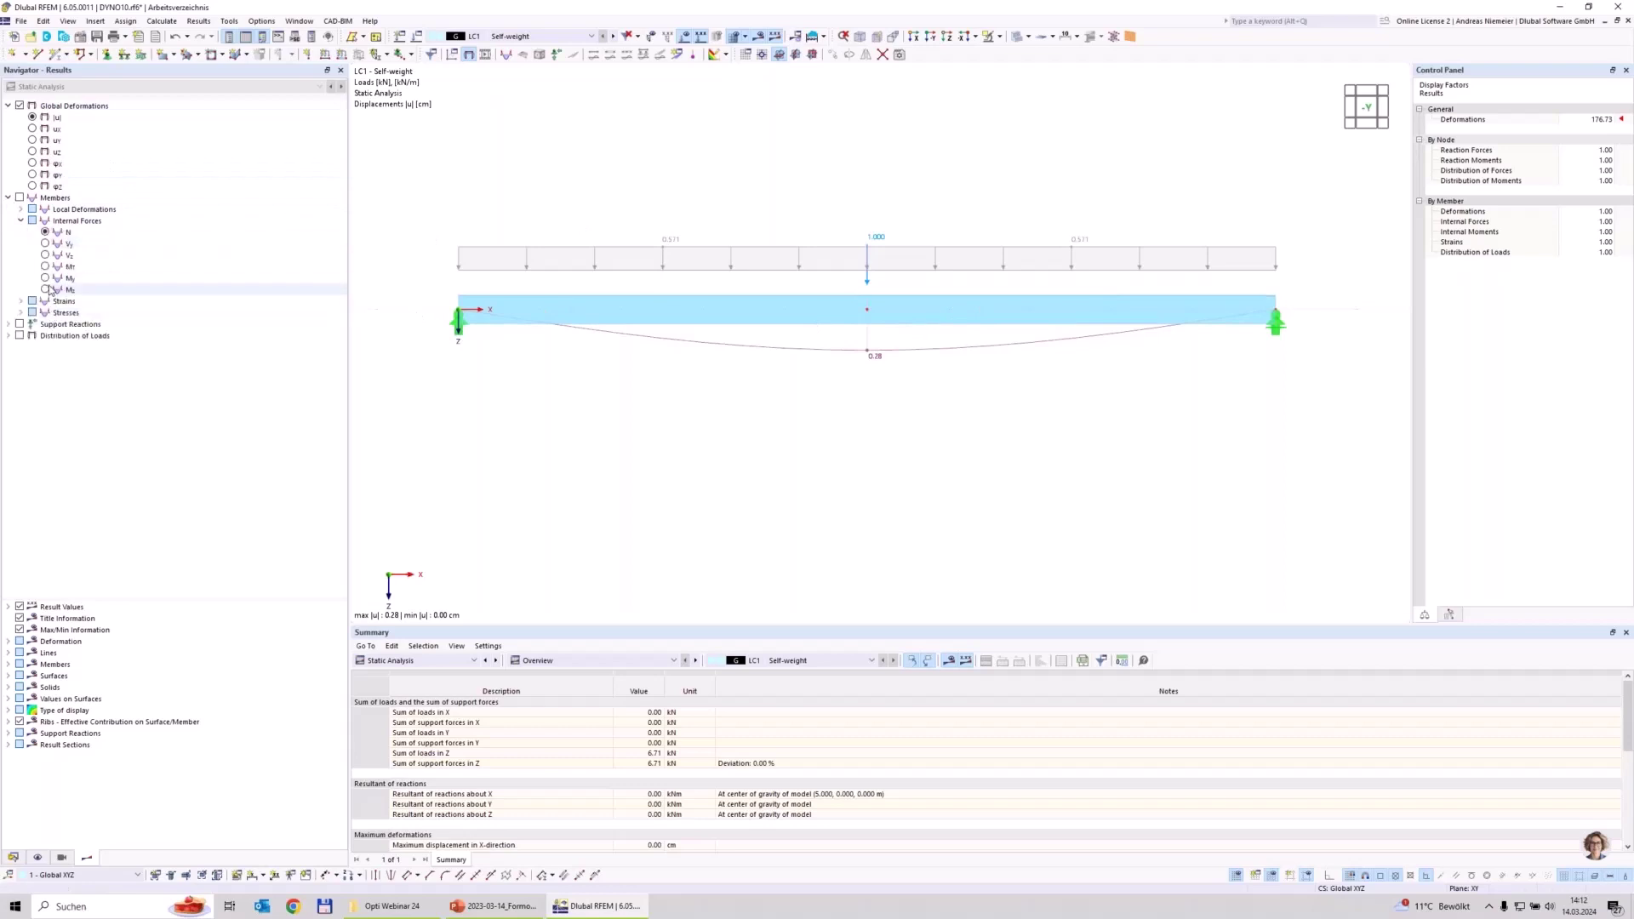
{"action": "left_click", "coordinate": [45, 279]}
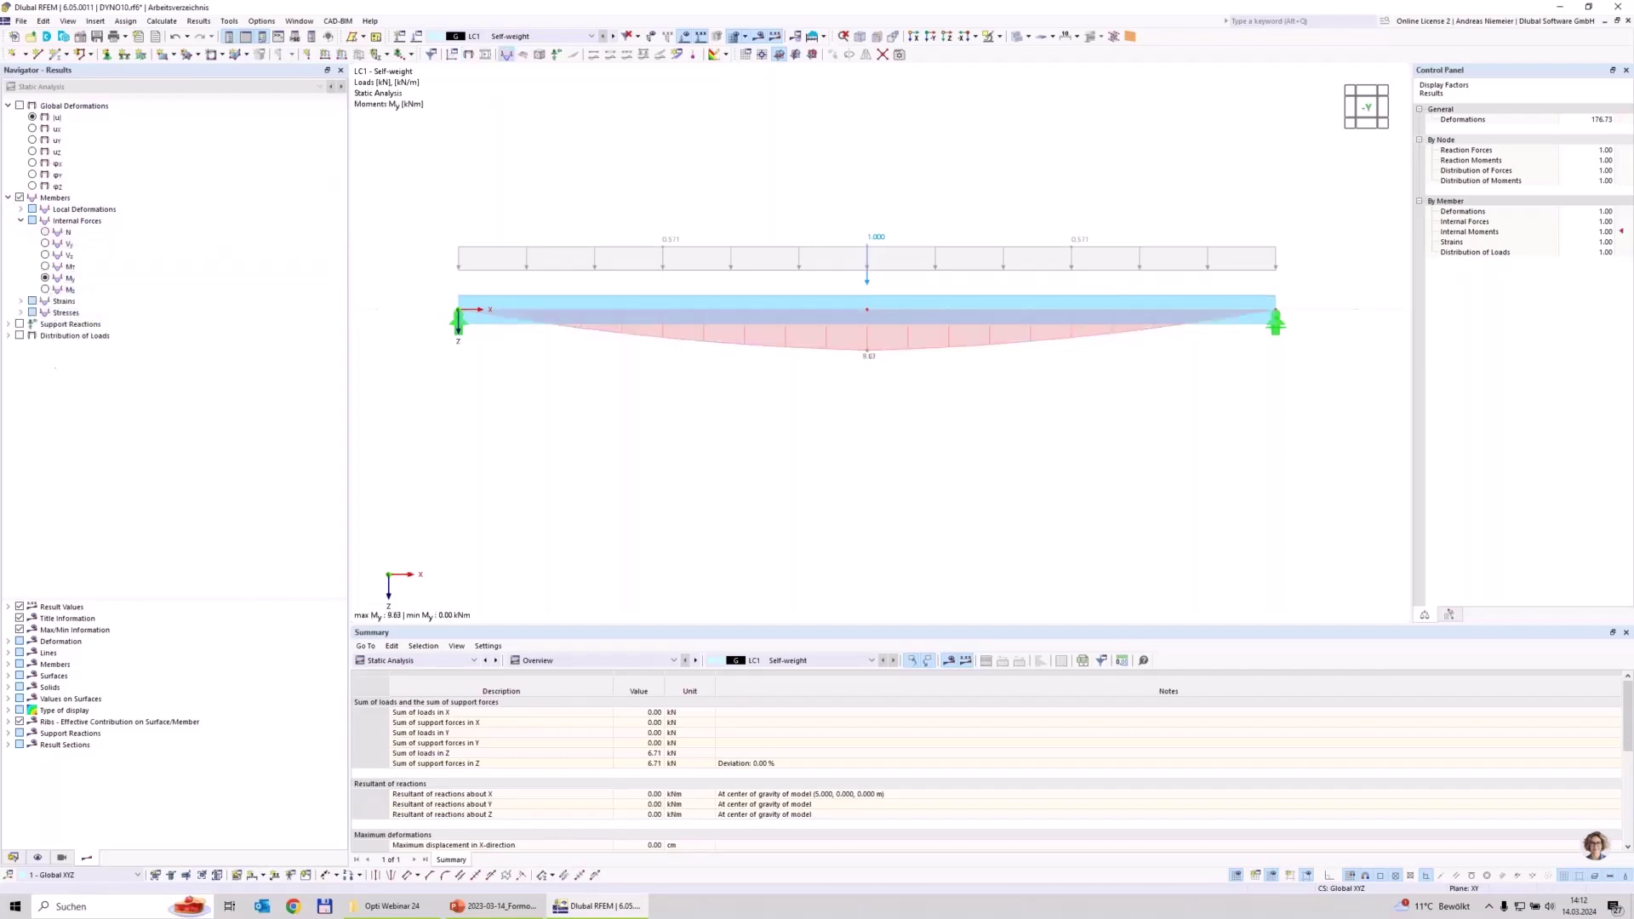
Display the σx normal stresses on the beam and inspect them in a 3D view.
{"action": "left_click", "coordinate": [21, 312]}
{"action": "left_click", "coordinate": [45, 324]}
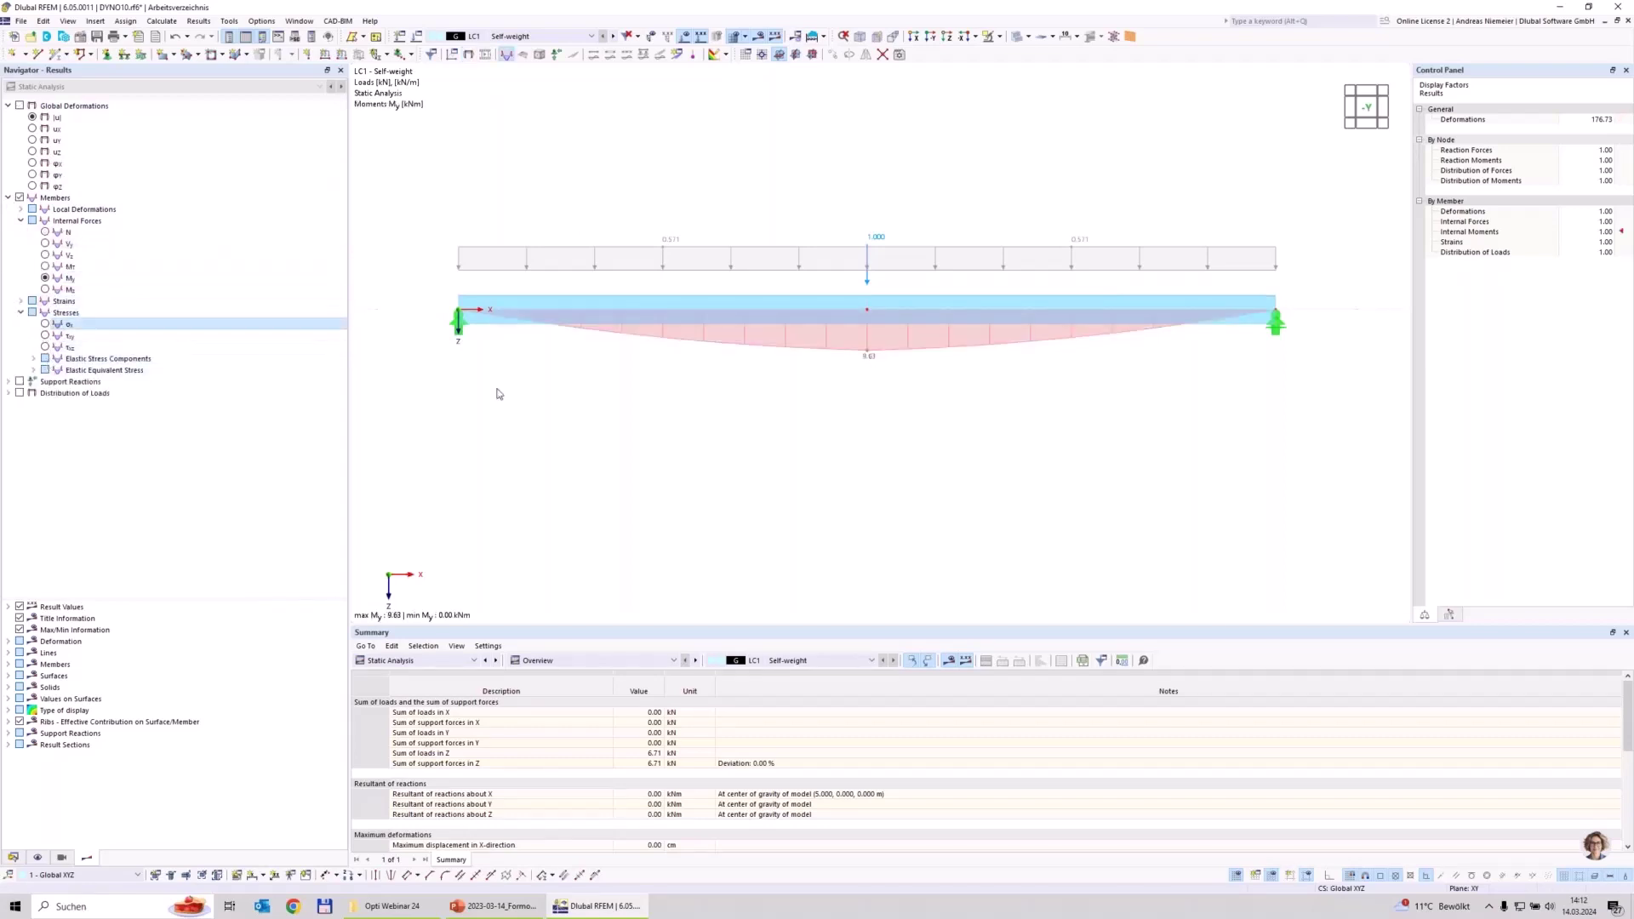
{"action": "key", "text": "F7"}
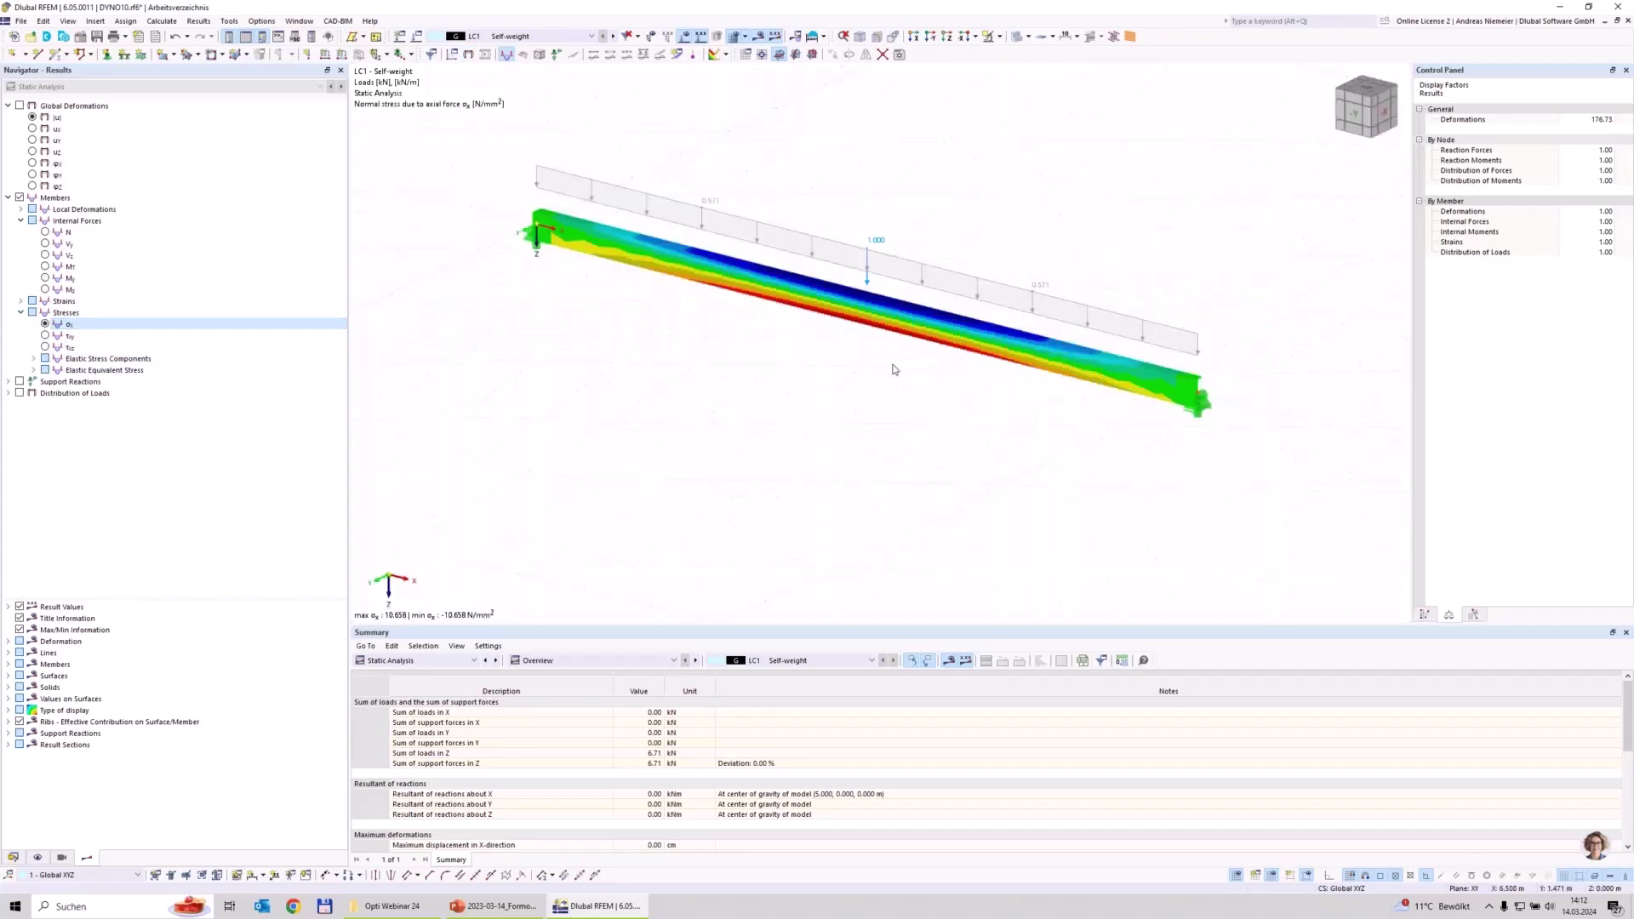
{"action": "scroll", "coordinate": [896, 368], "scroll_direction": "up", "scroll_amount": 2}
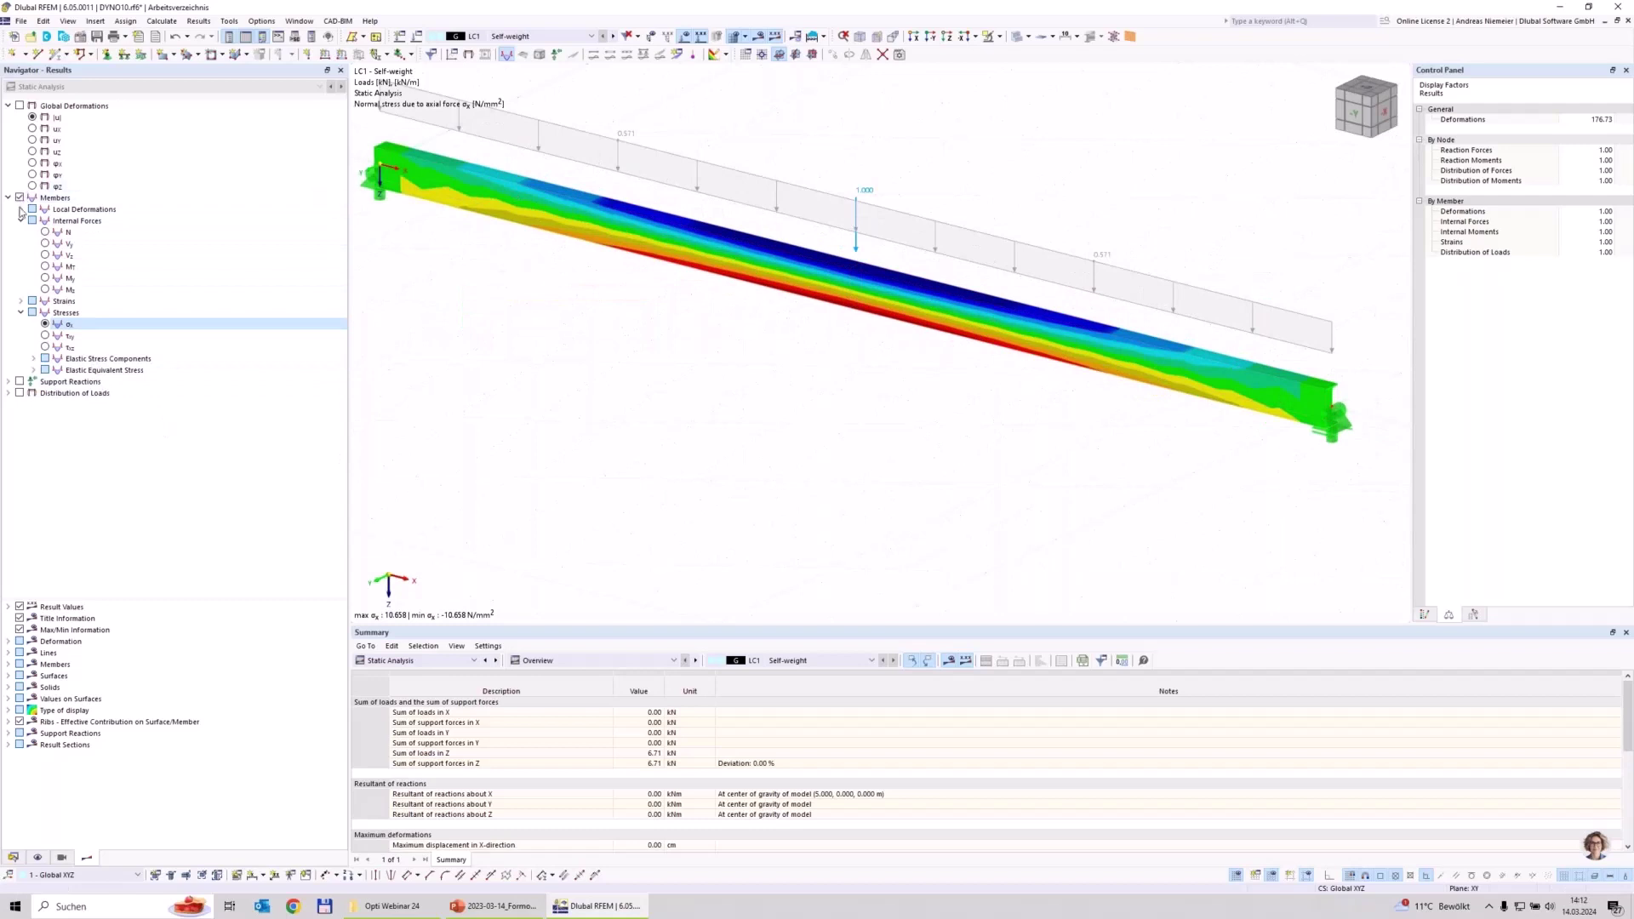
Show the My moments again, then hide the member results and display the global deformations.
{"action": "left_click", "coordinate": [45, 278]}
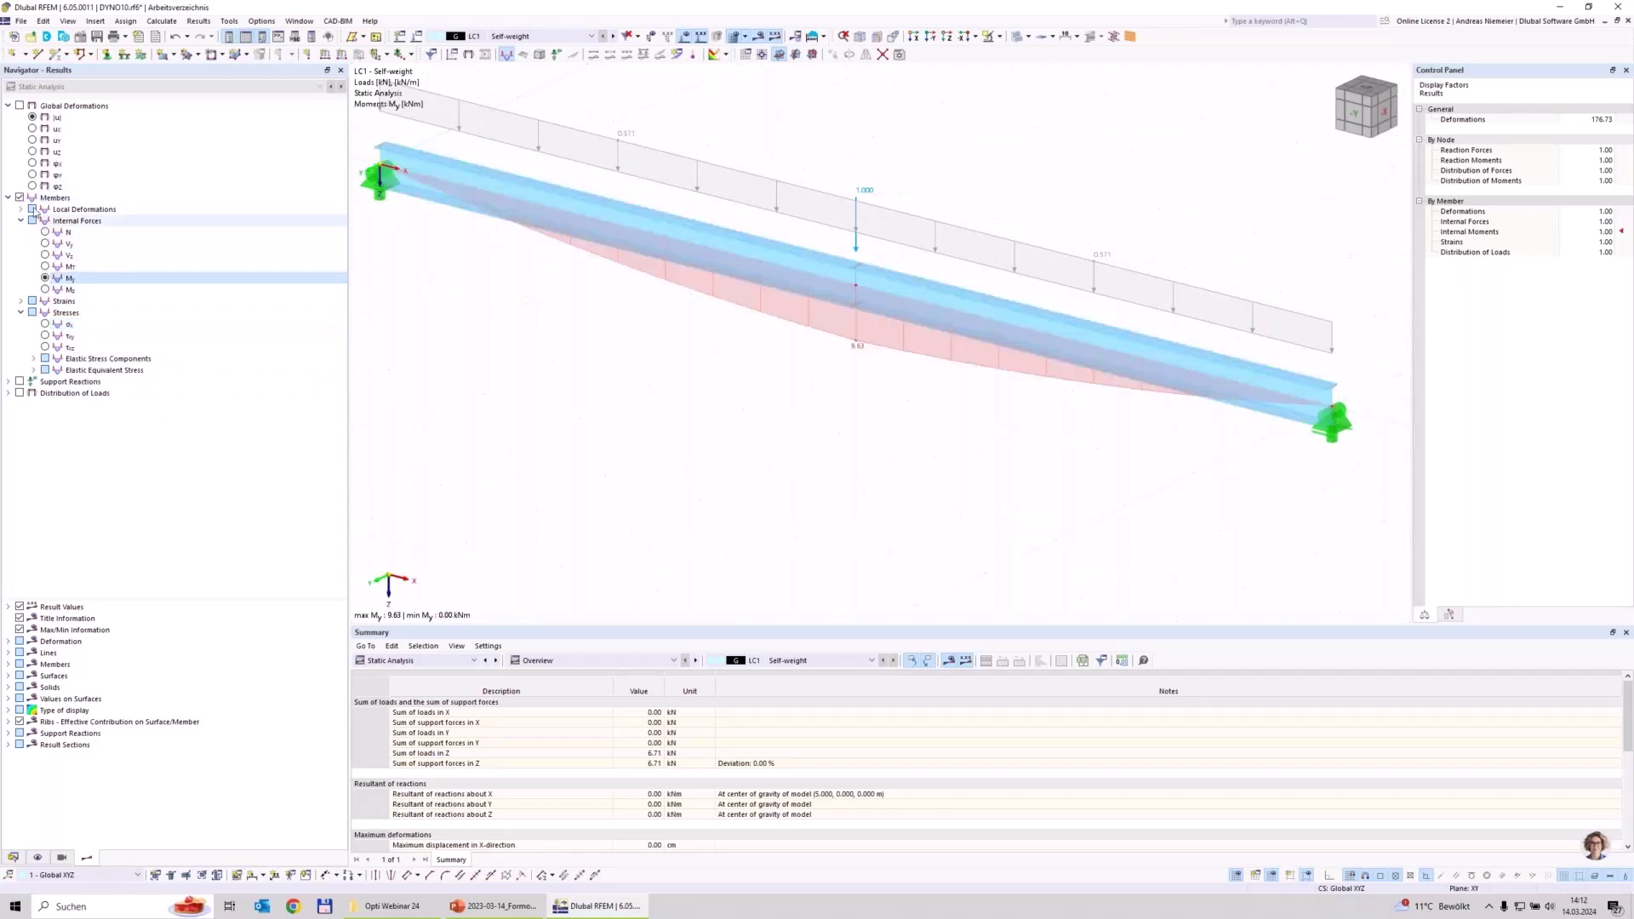
{"action": "scroll", "coordinate": [686, 407], "scroll_direction": "down", "scroll_amount": 5}
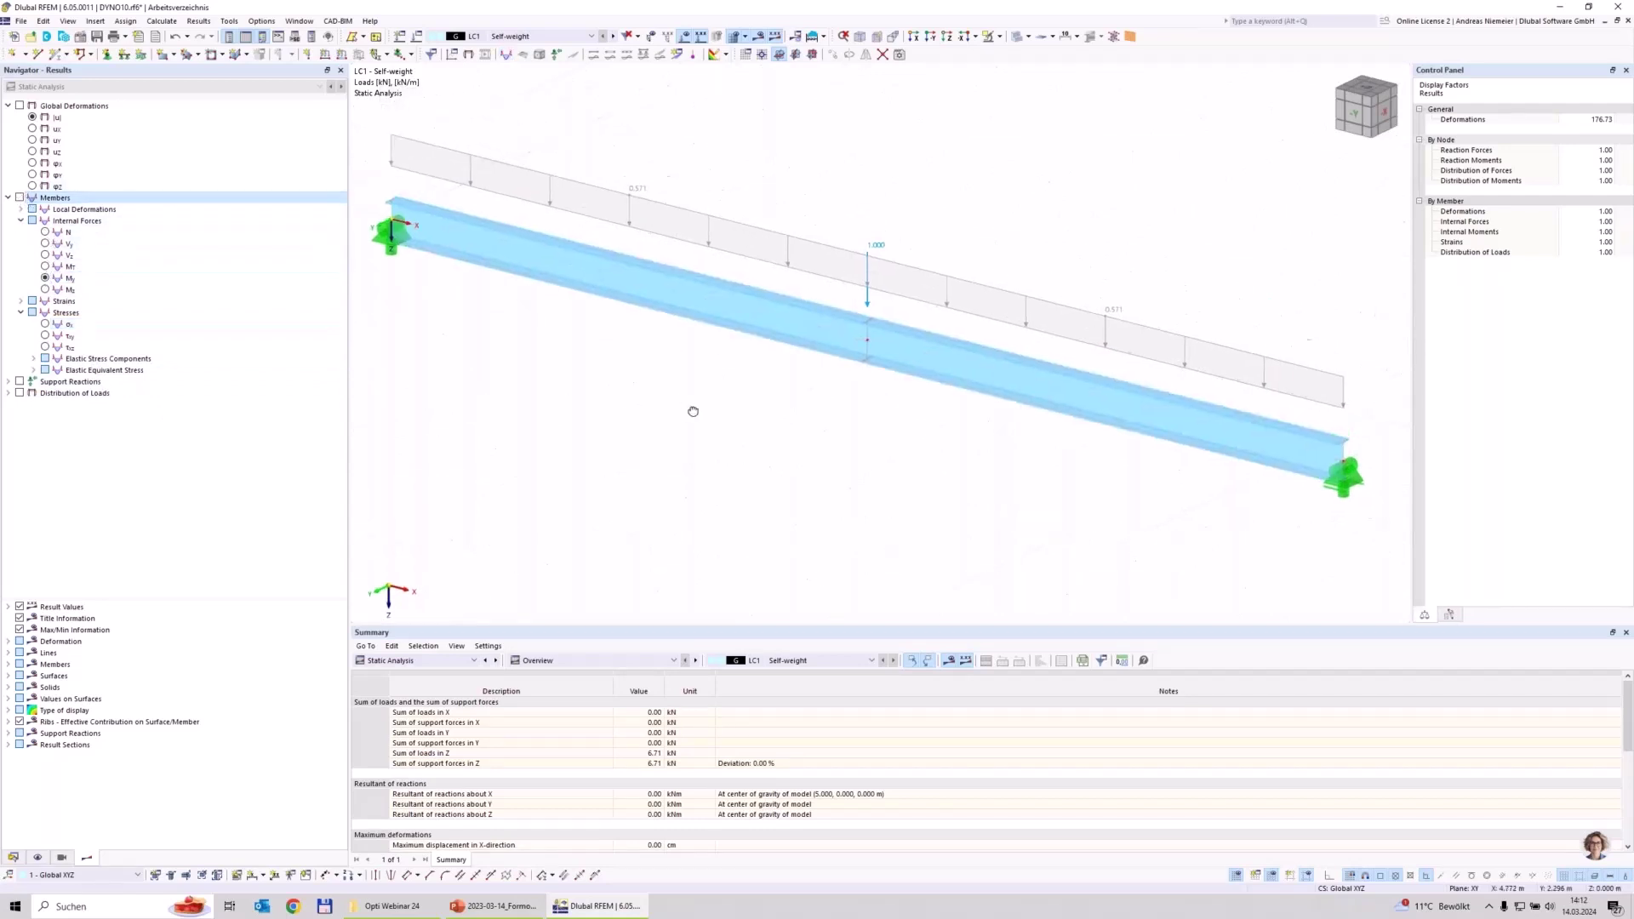
{"action": "left_click", "coordinate": [19, 105]}
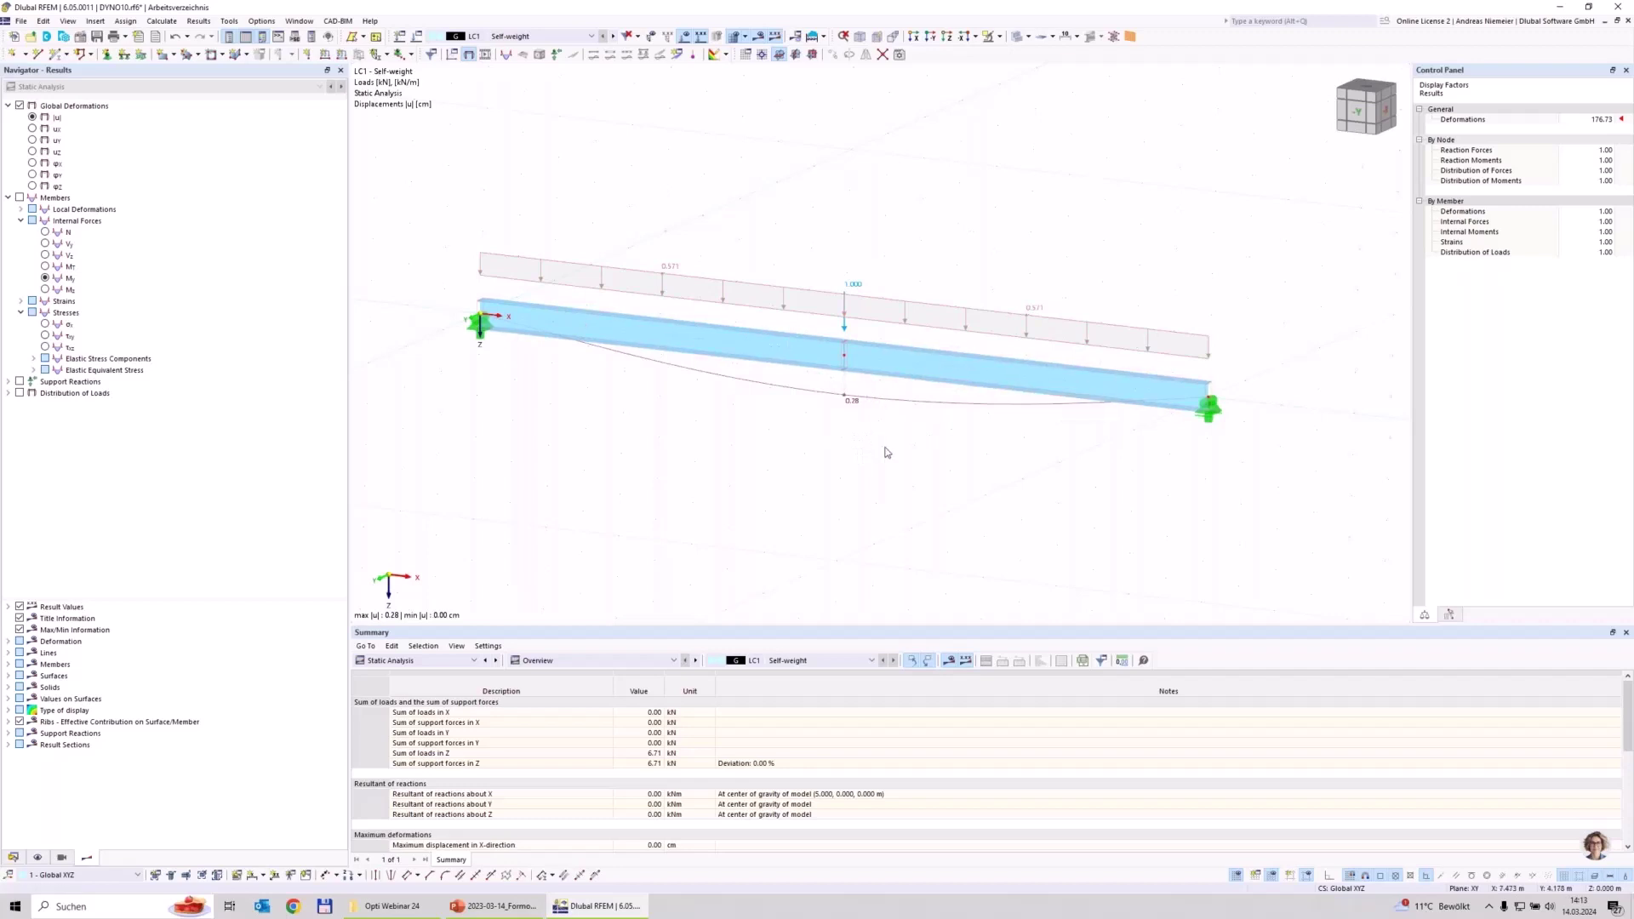
Create a continuous member set from beam members 1 and 2 and activate its design properties.
{"action": "right_click", "coordinate": [797, 360]}
{"action": "mouse_move", "coordinate": [1065, 417]}
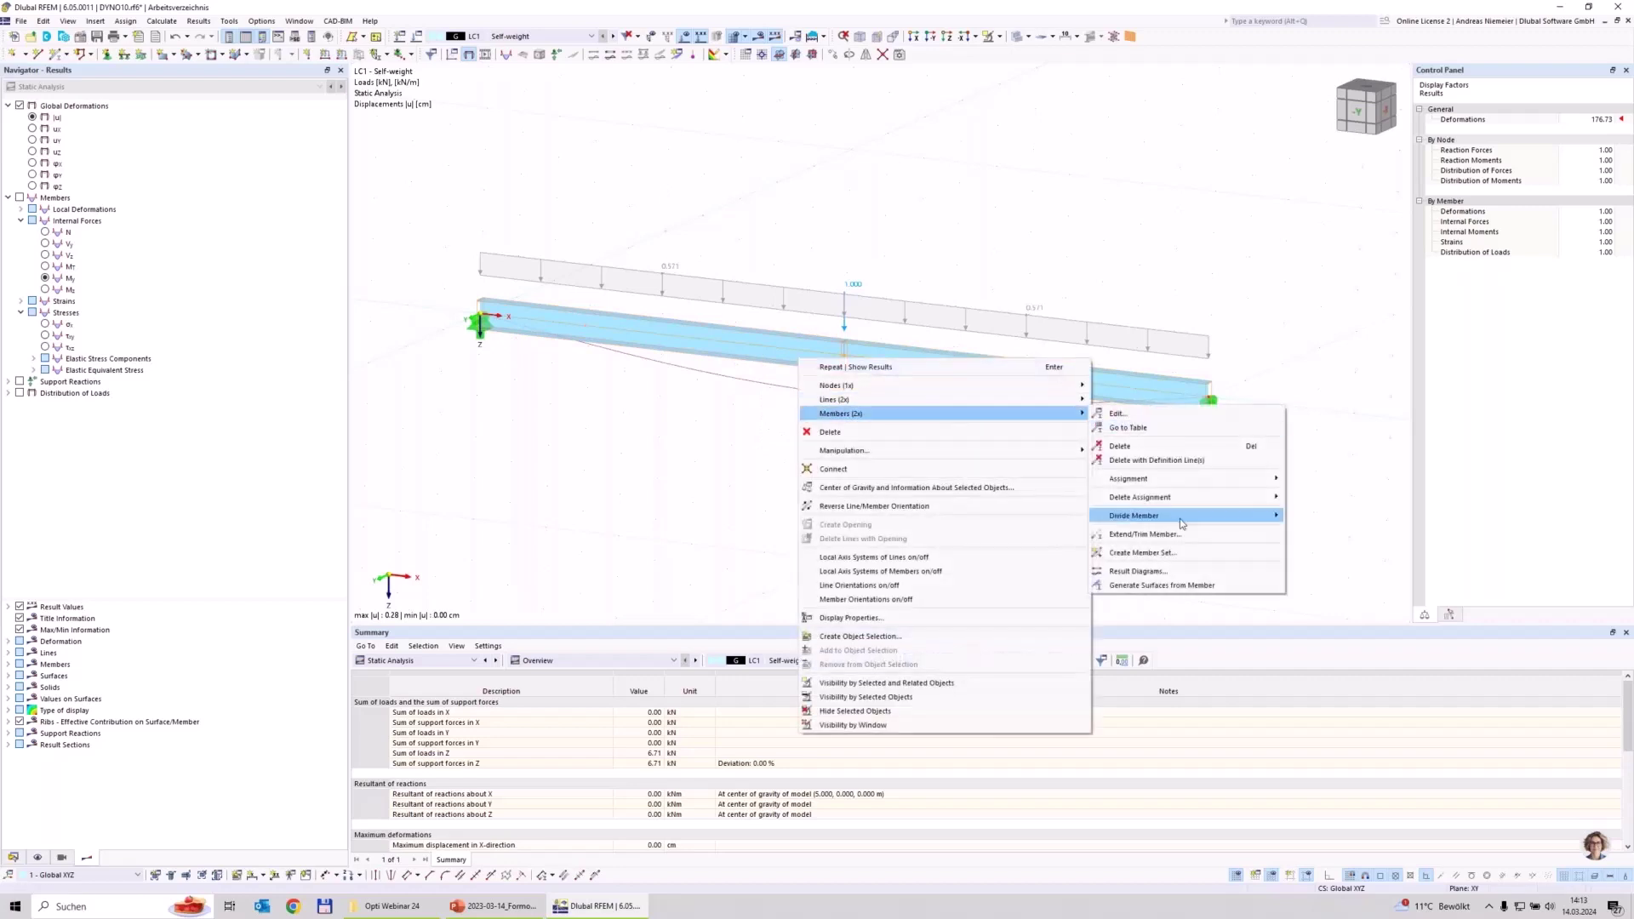
{"action": "left_click", "coordinate": [1177, 553]}
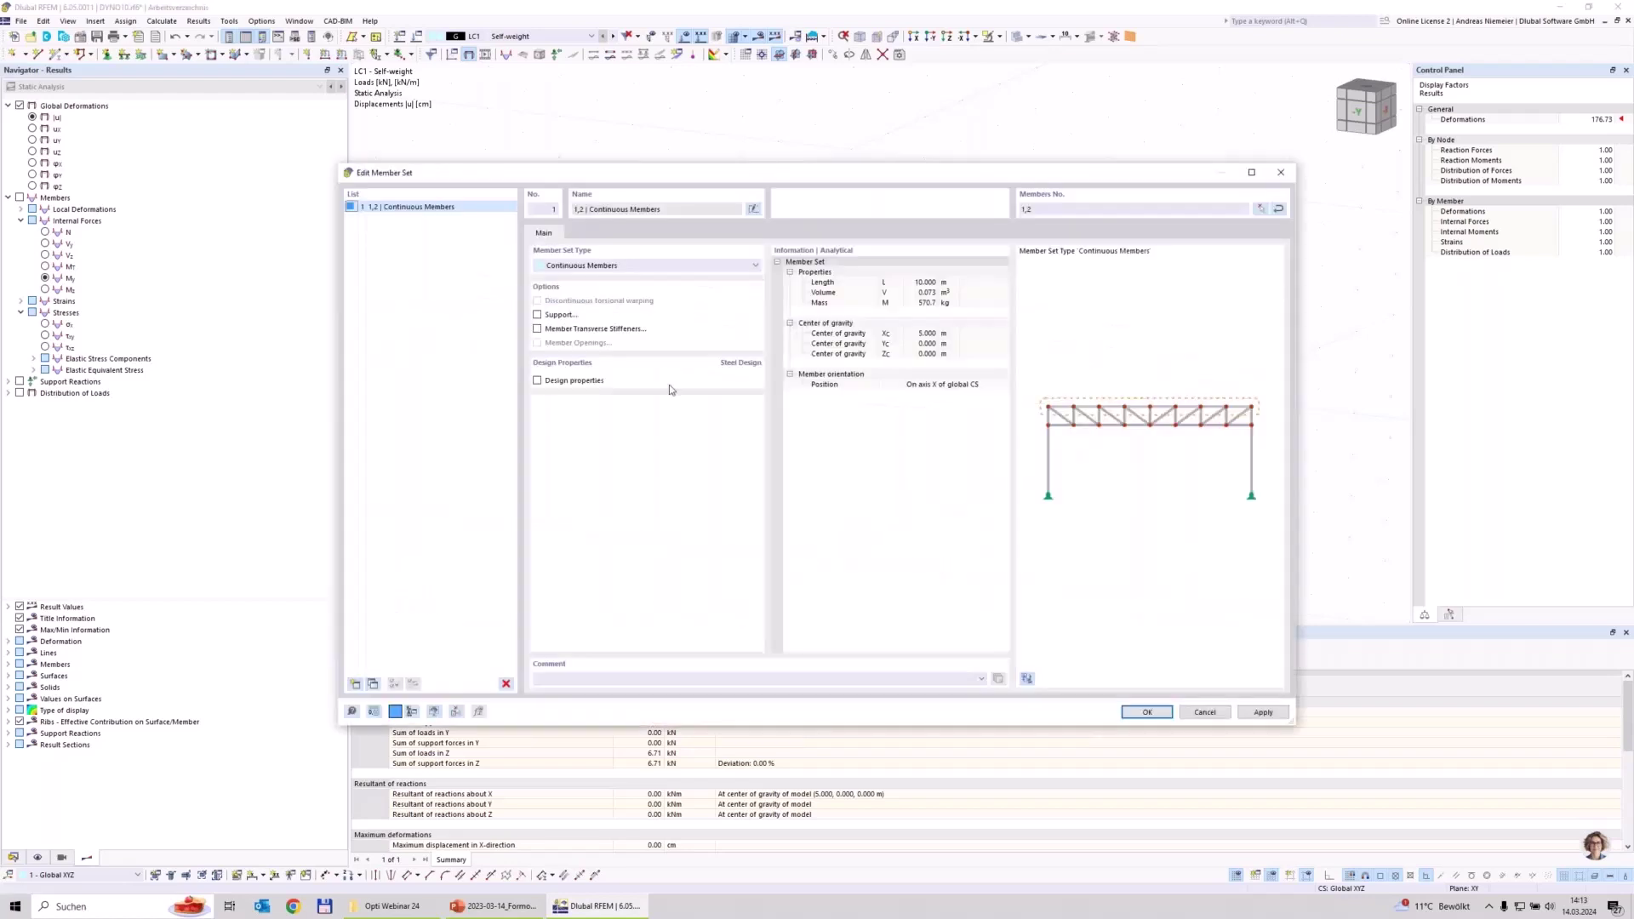
{"action": "left_click", "coordinate": [539, 383]}
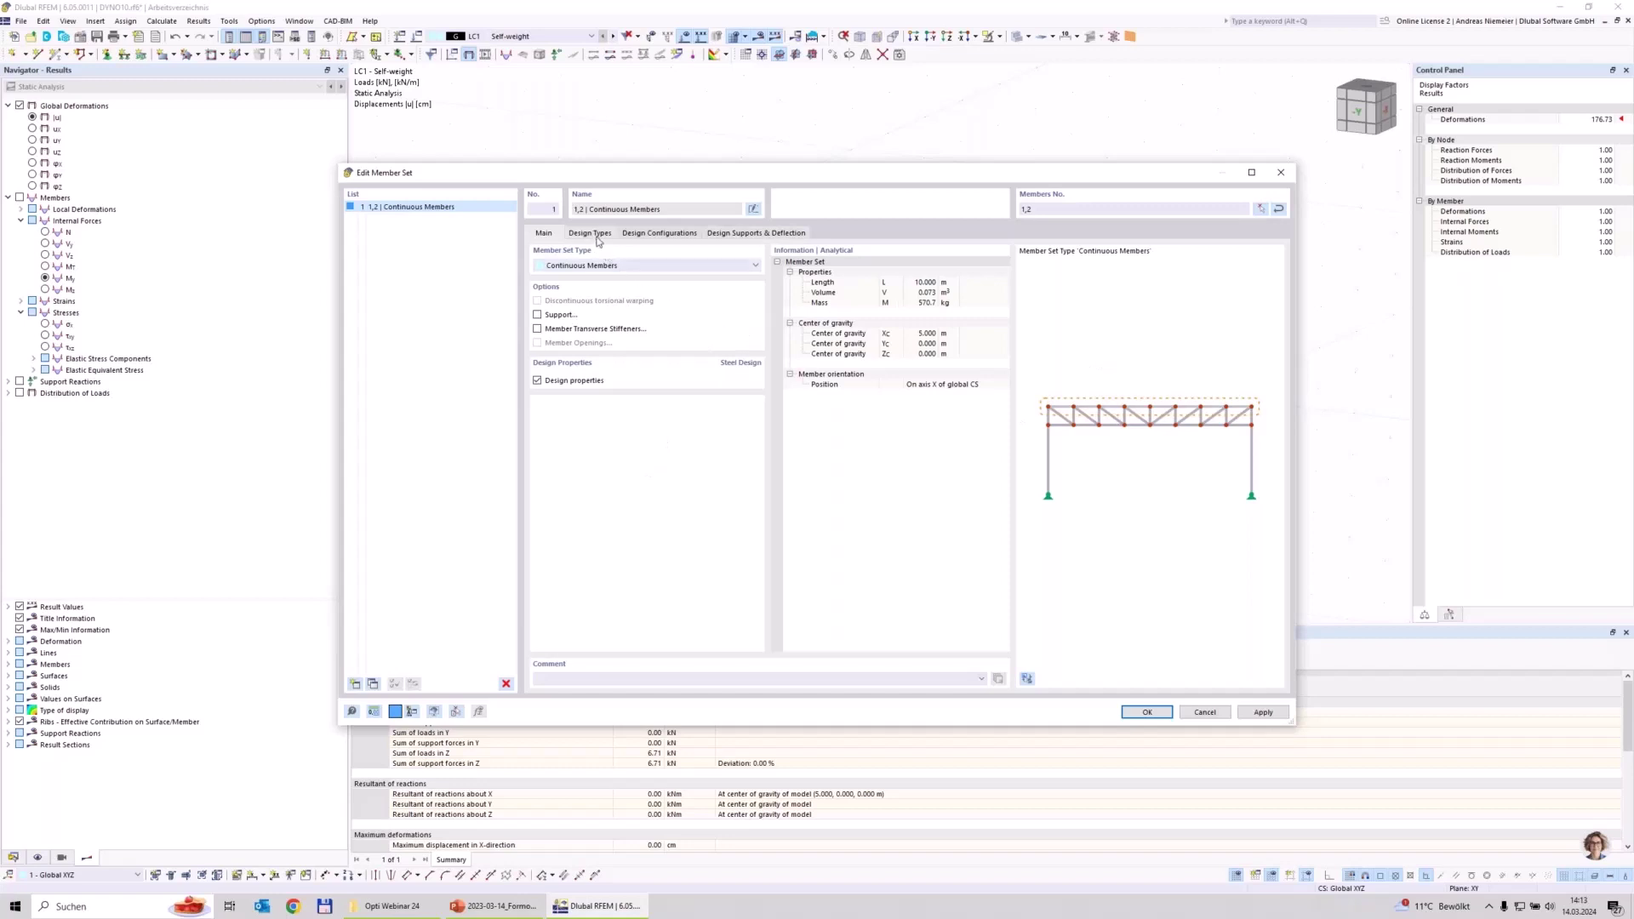
{"action": "key", "text": "ctrl+Tab"}
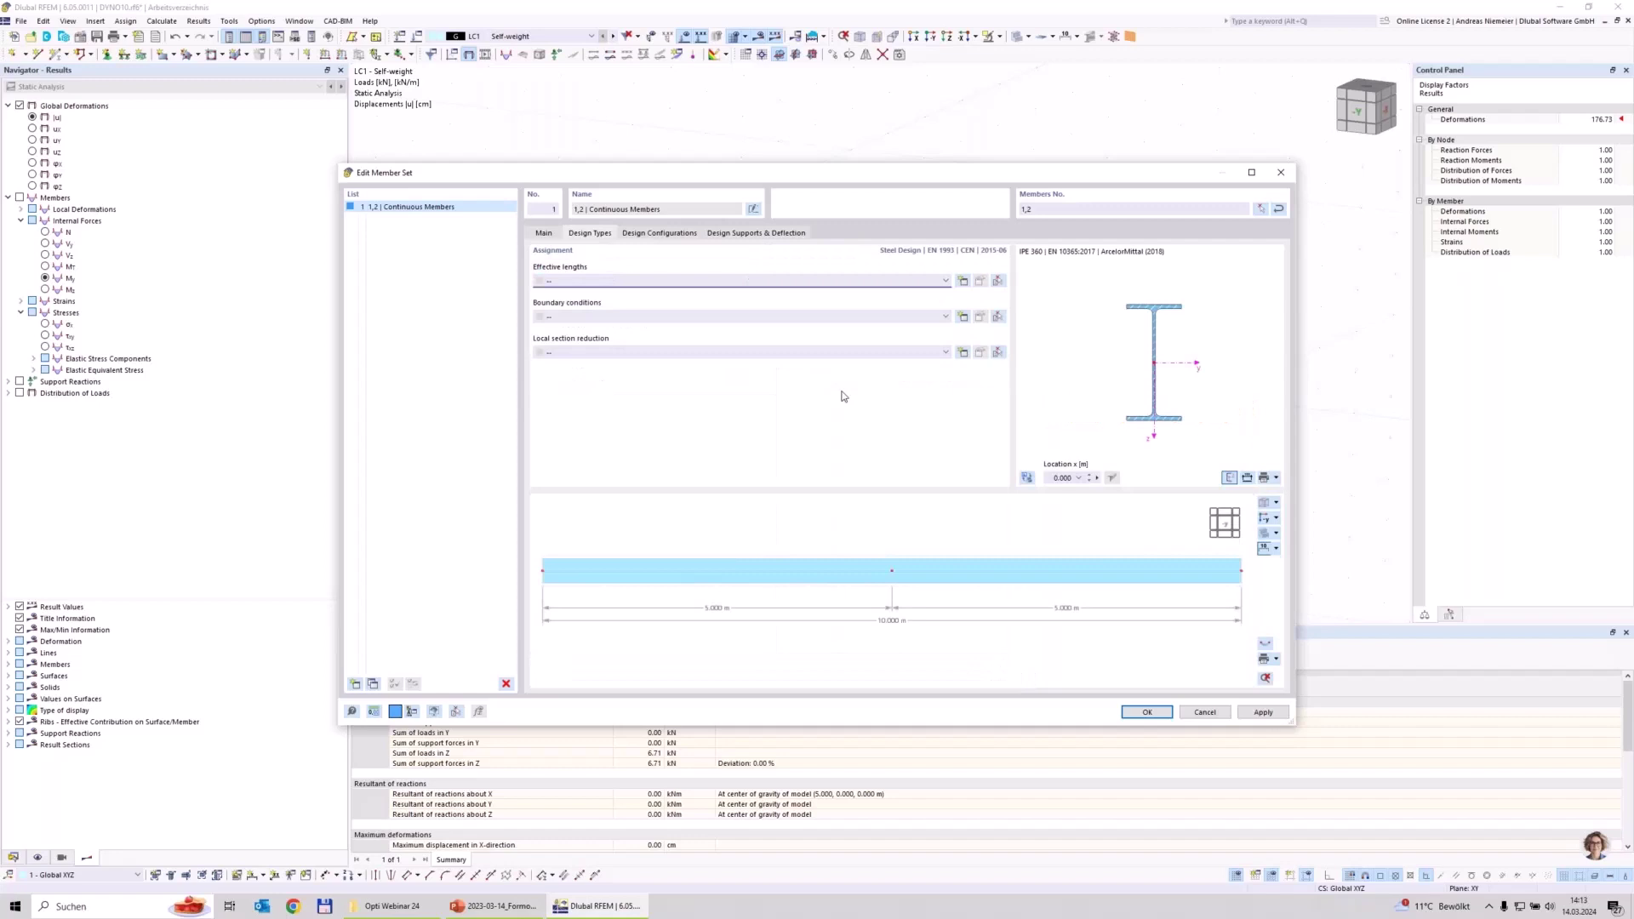
Assign new standard effective lengths with the default start and end nodal supports to the member set and save it.
{"action": "left_click", "coordinate": [962, 281]}
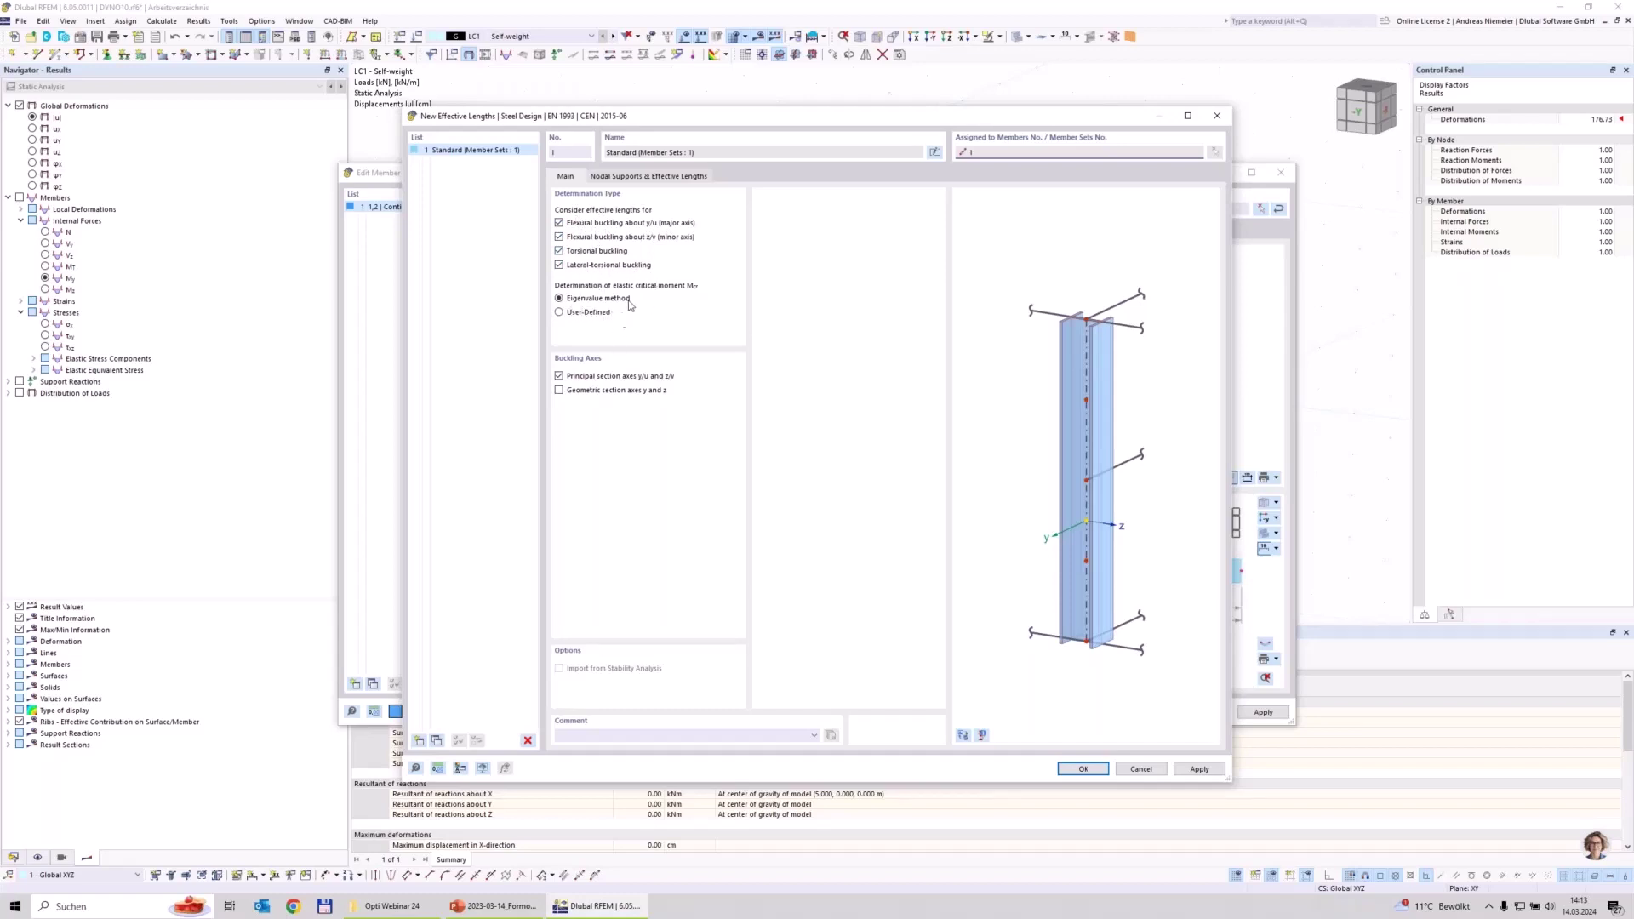
{"action": "left_click", "coordinate": [613, 176]}
{"action": "left_click", "coordinate": [572, 233]}
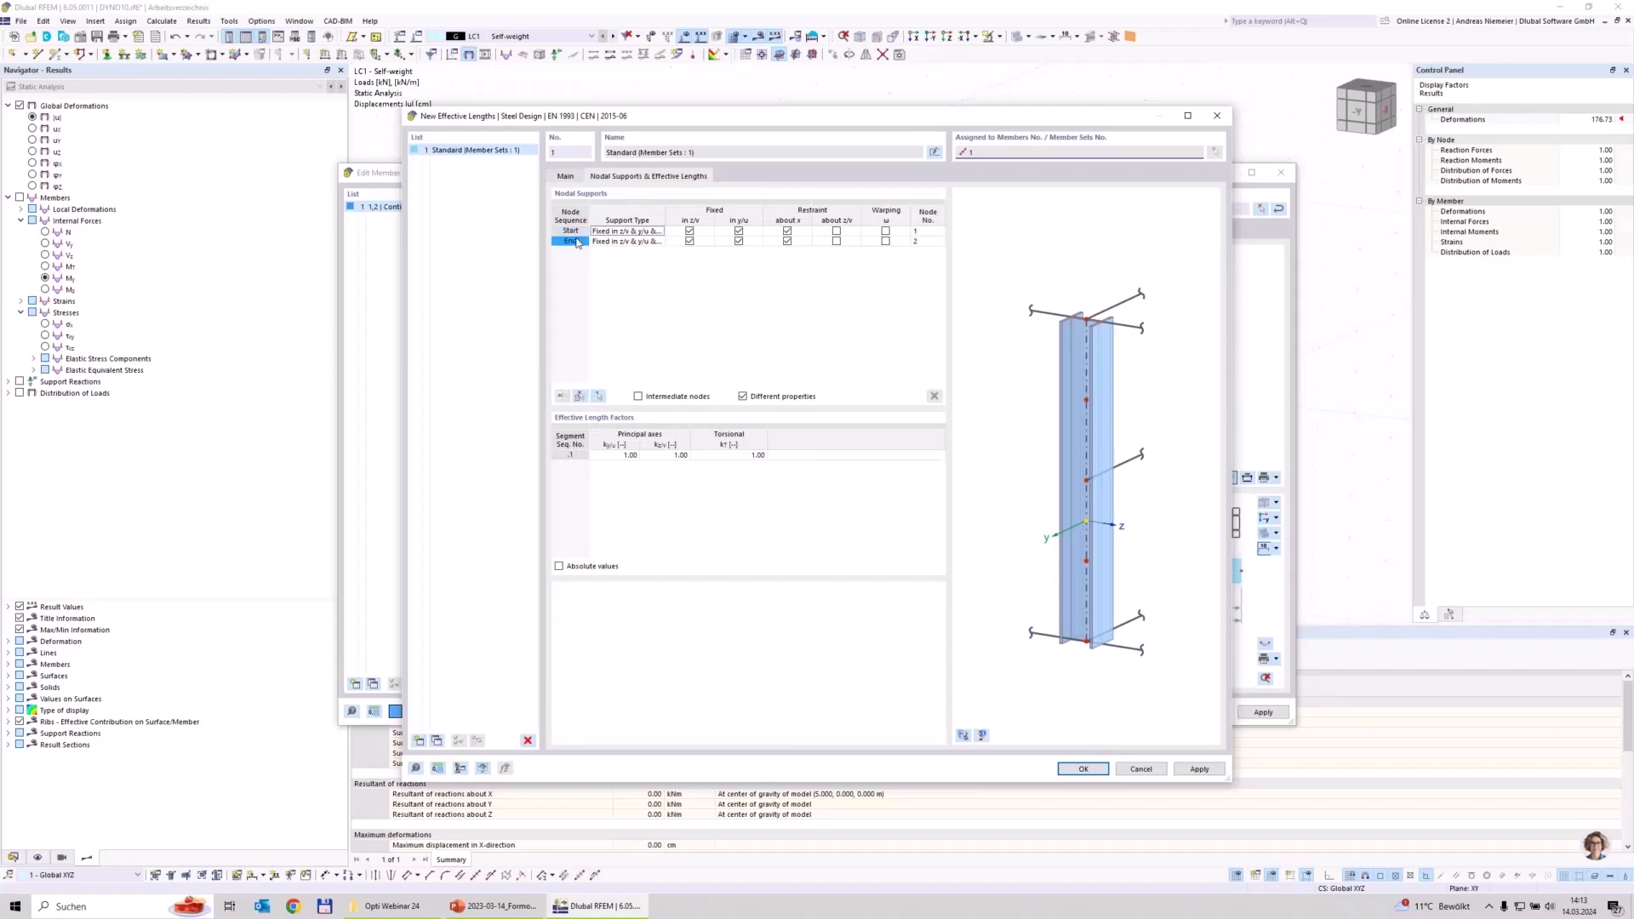
{"action": "left_click", "coordinate": [577, 242]}
{"action": "left_click", "coordinate": [1079, 768]}
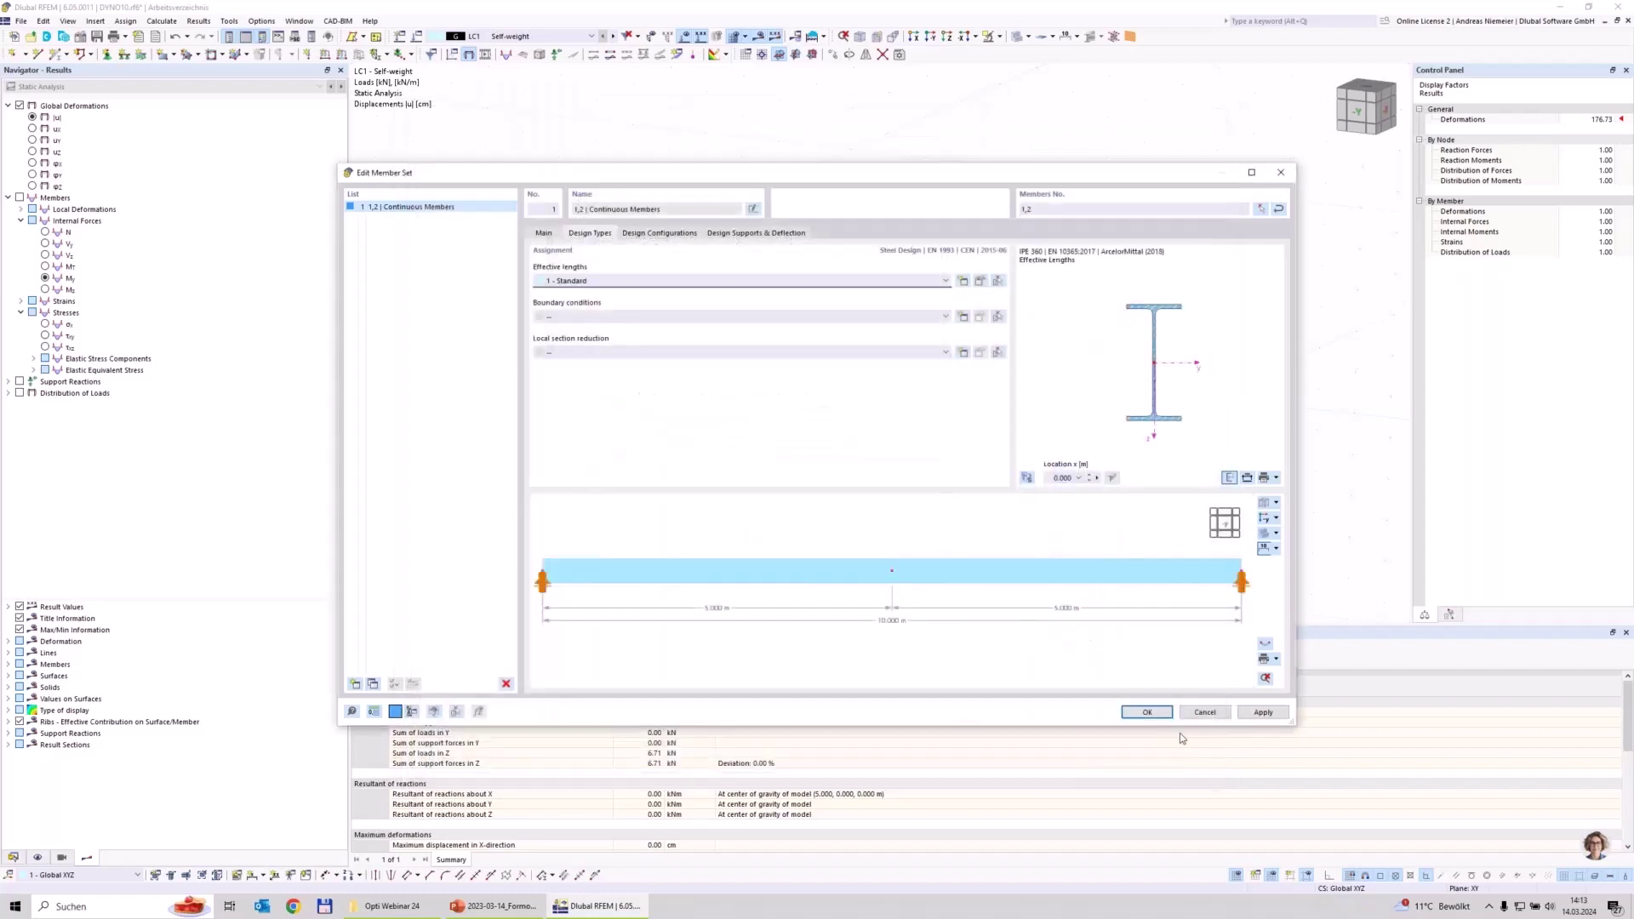
{"action": "left_click", "coordinate": [1138, 715]}
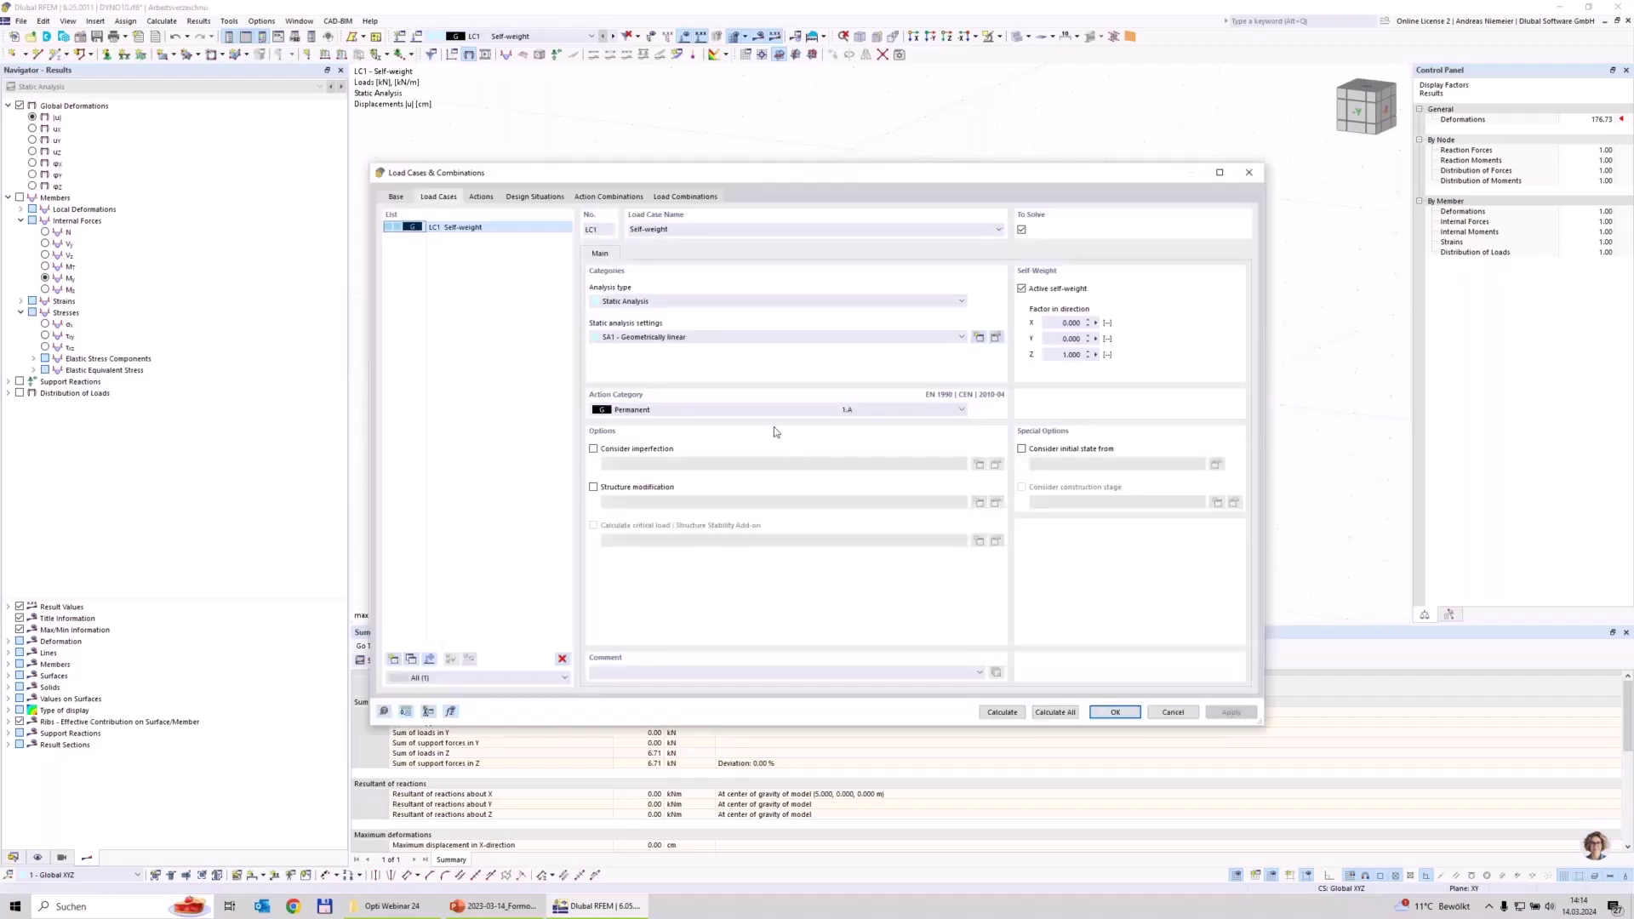
Switch off the combination wizard for the load cases and delete the automatically generated combinations.
{"action": "left_click", "coordinate": [396, 196]}
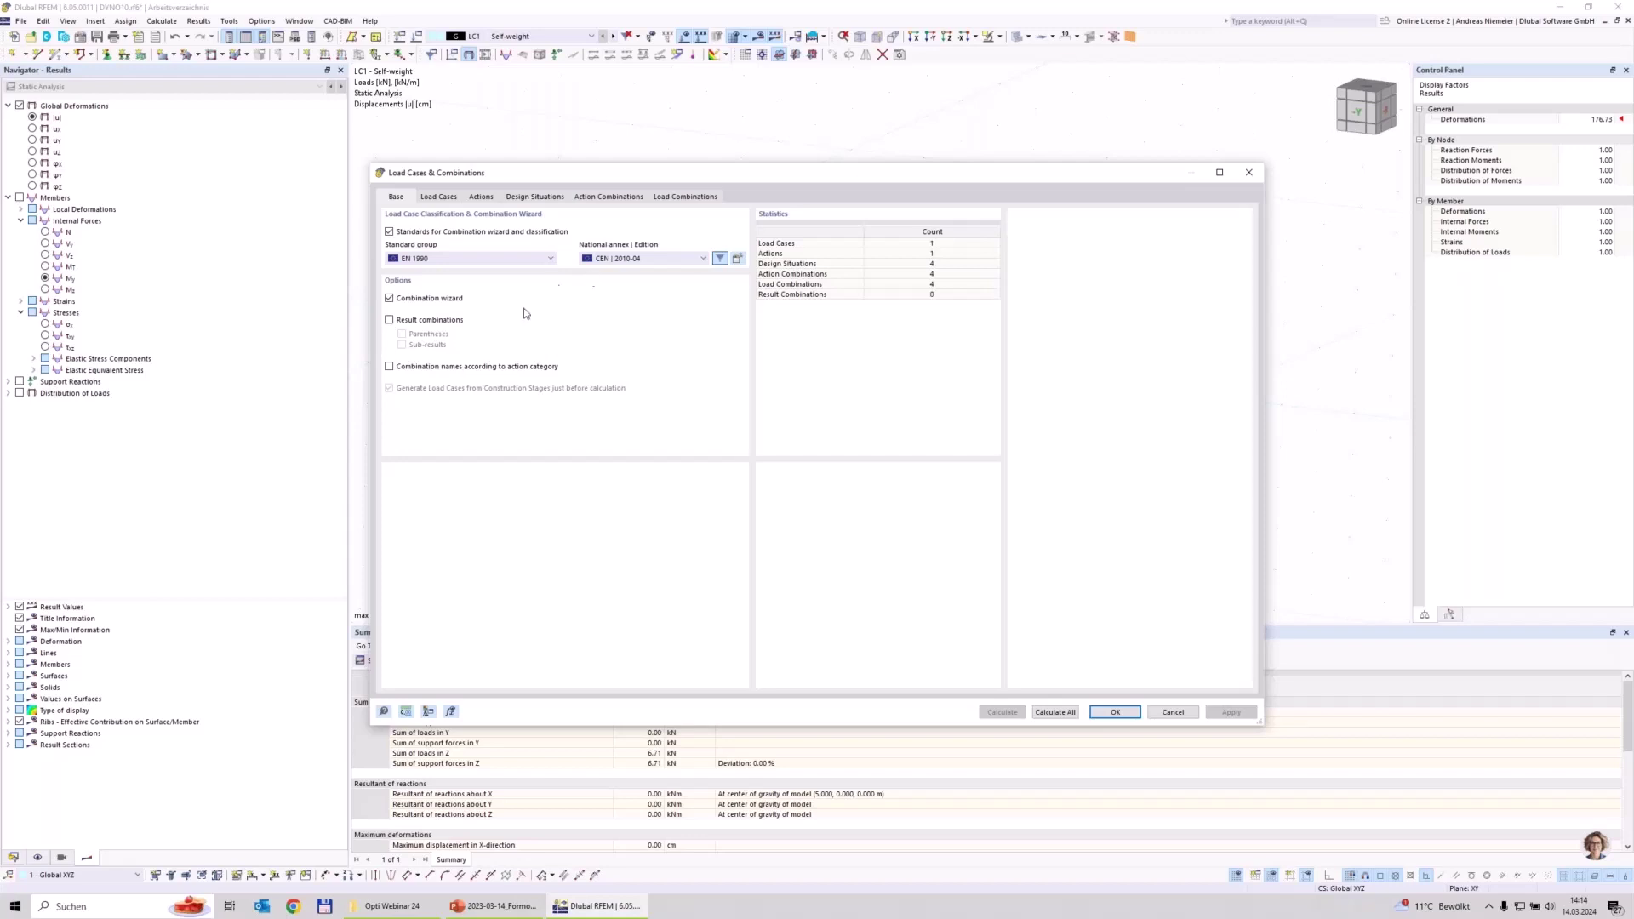
{"action": "left_click", "coordinate": [394, 299]}
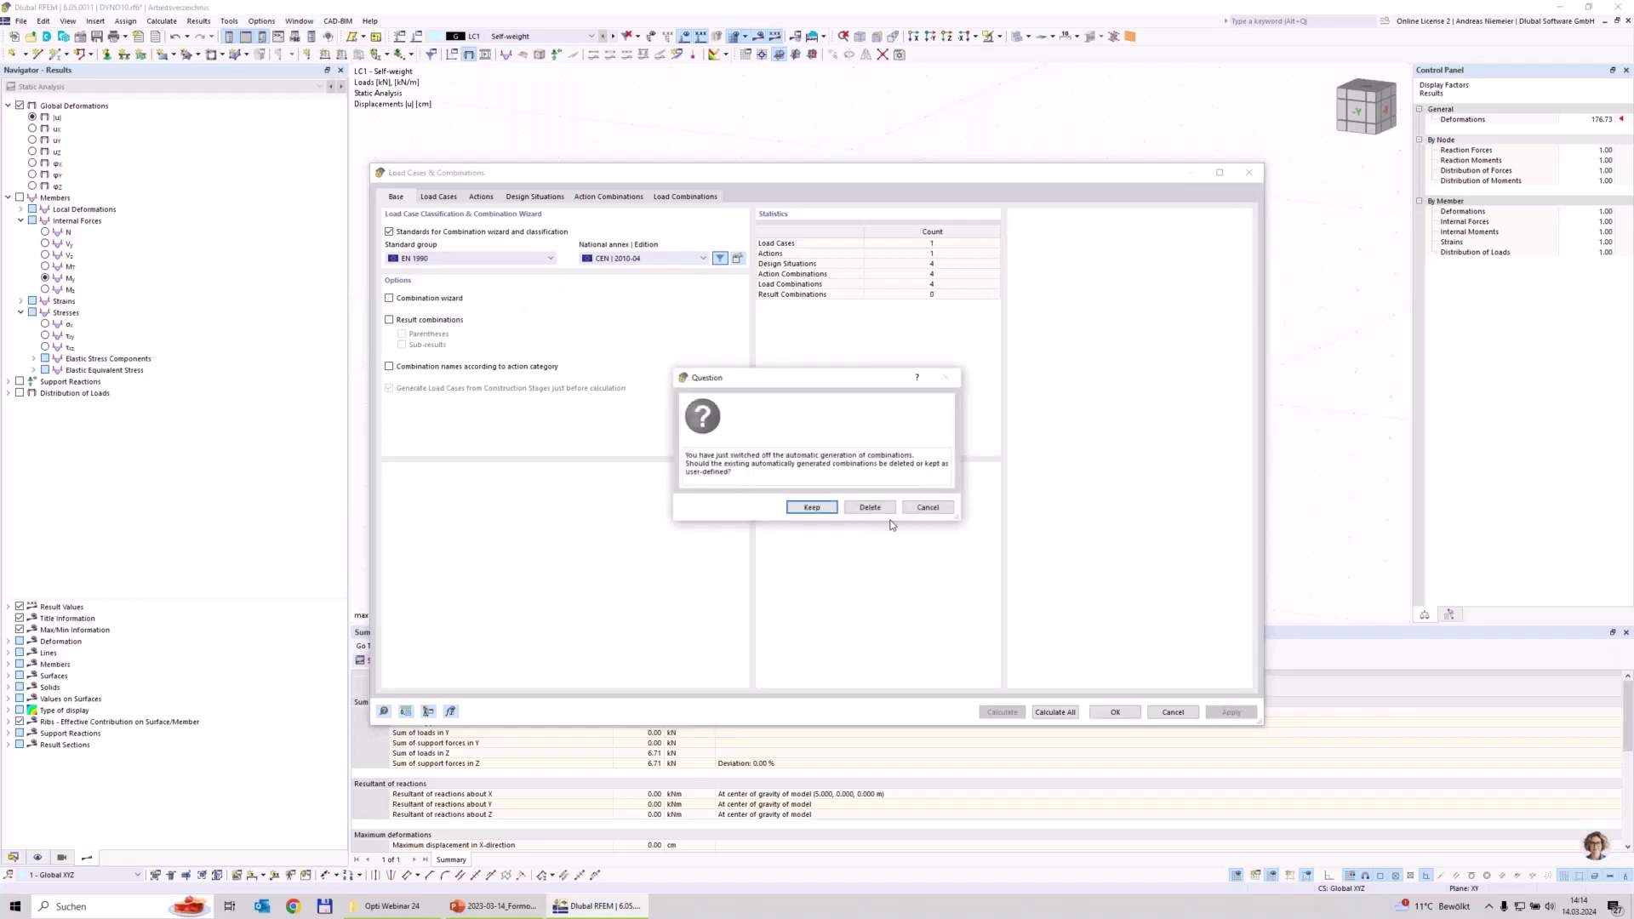
{"action": "left_click", "coordinate": [874, 510]}
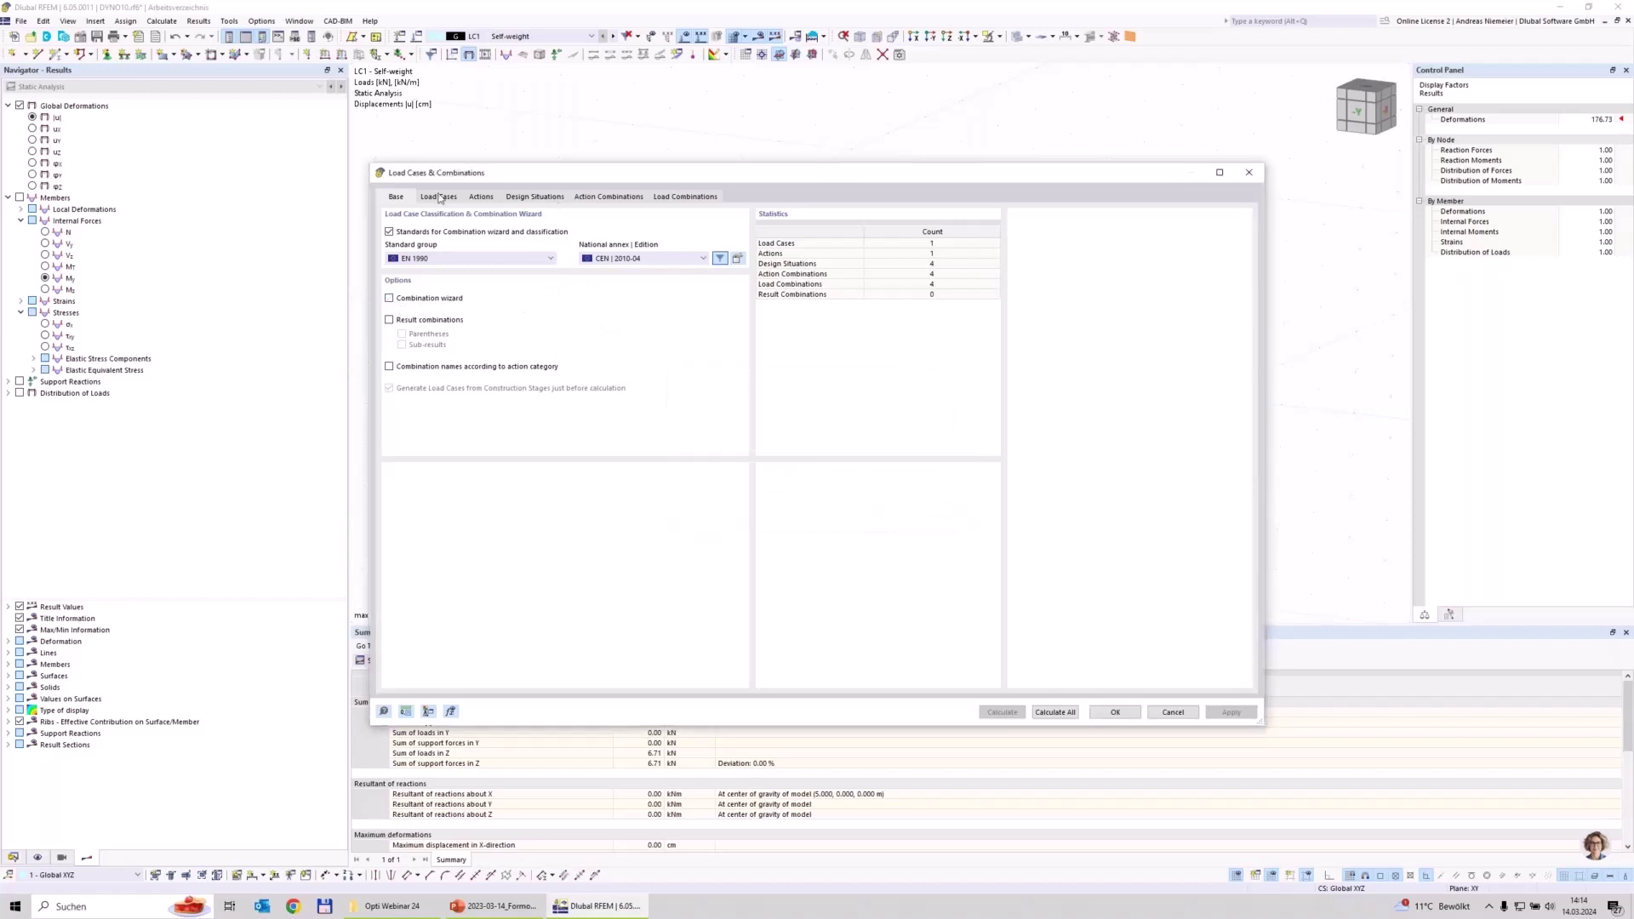
Delete the serviceability design situations DS2 to DS4, keeping only the ULS design situation DS1.
{"action": "left_click", "coordinate": [440, 199]}
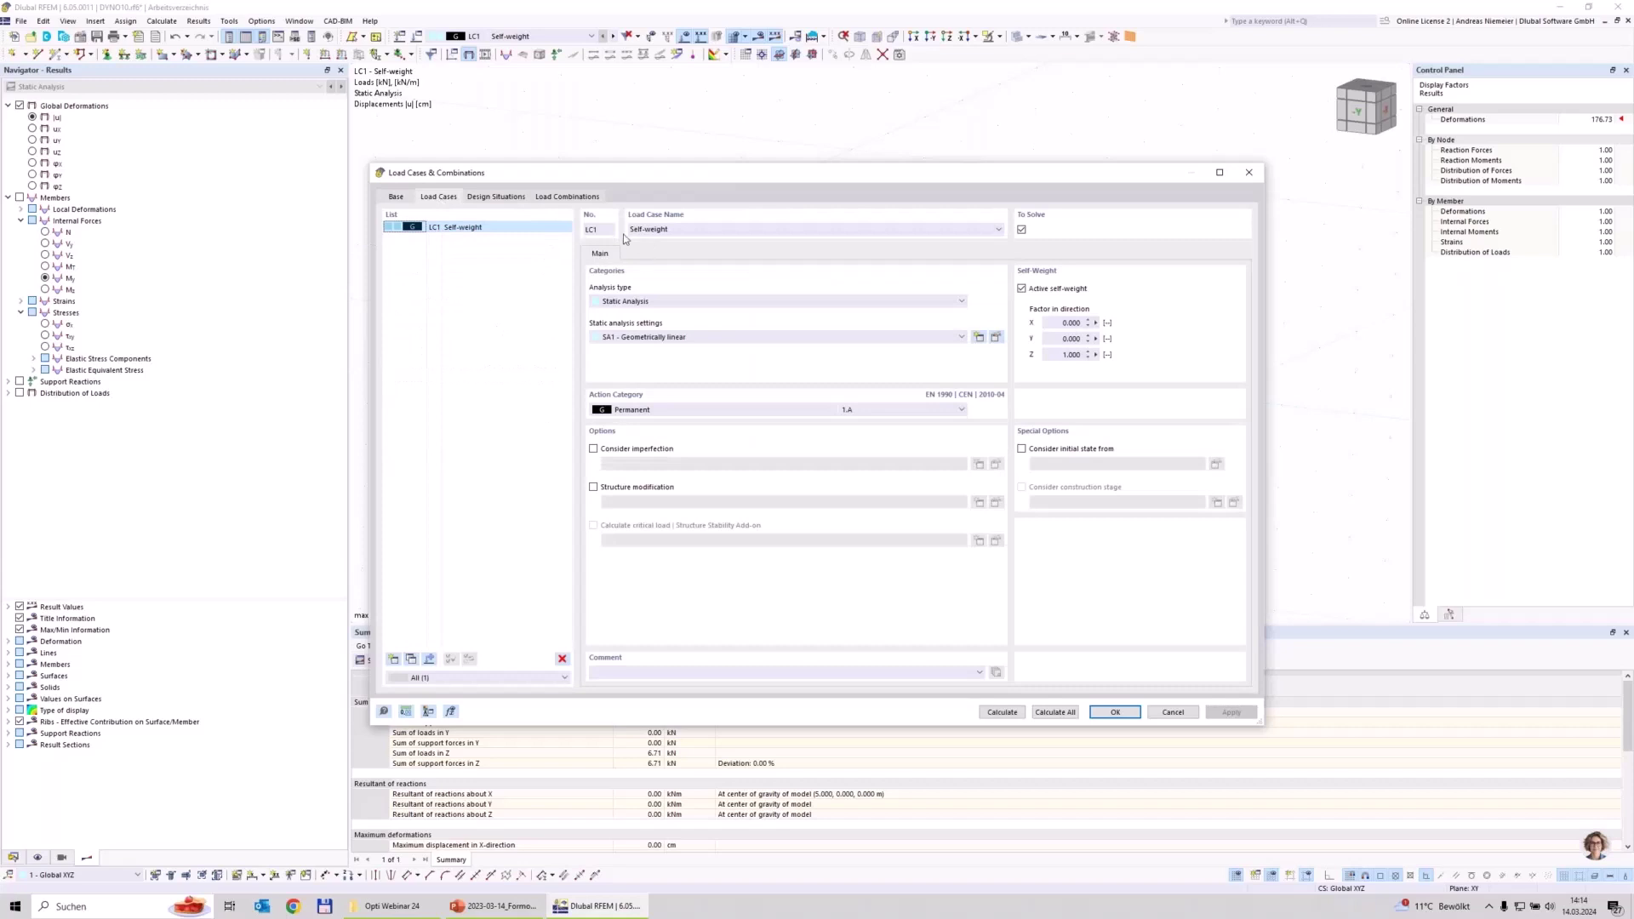
{"action": "left_click", "coordinate": [500, 197]}
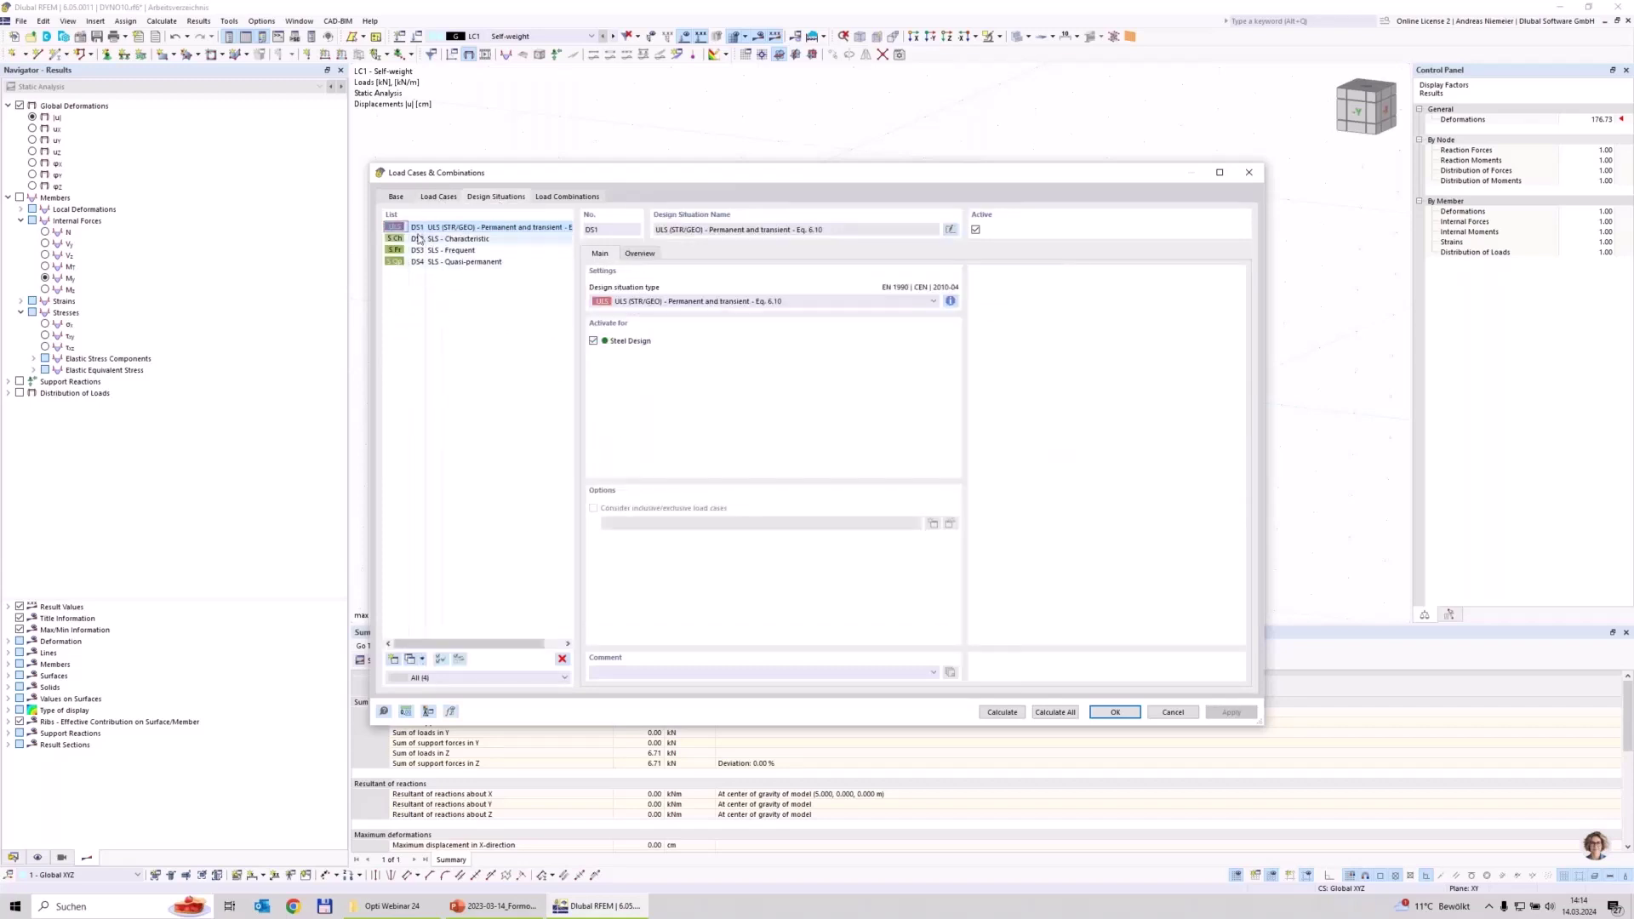
{"action": "left_click_drag", "start_coordinate": [460, 240], "coordinate": [473, 263]}
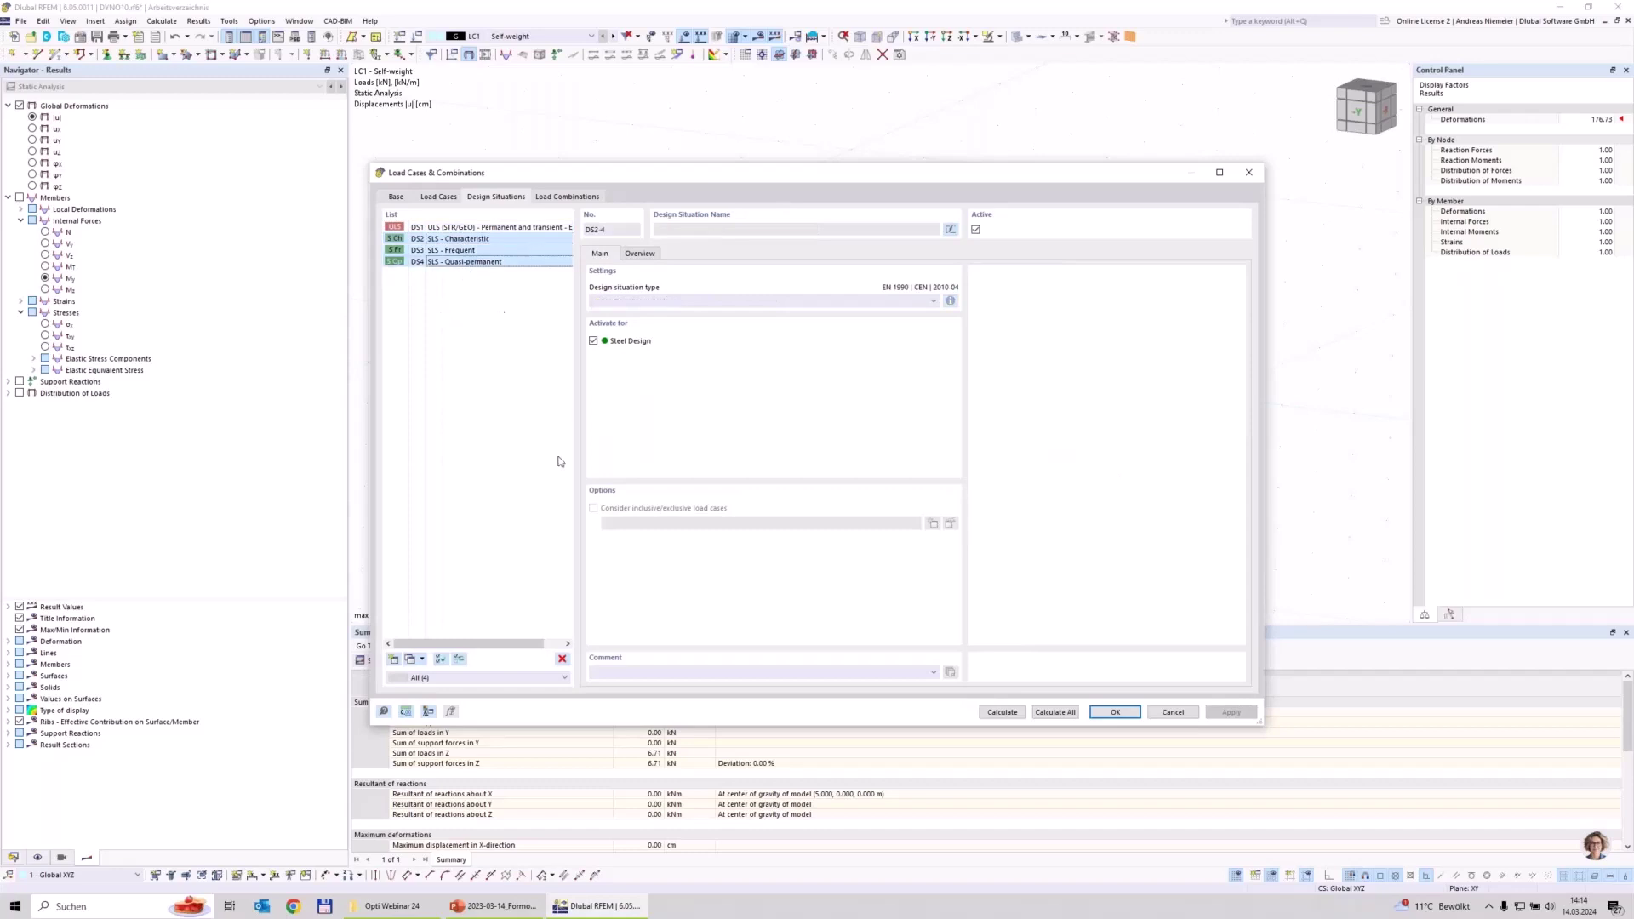
{"action": "left_click", "coordinate": [561, 660]}
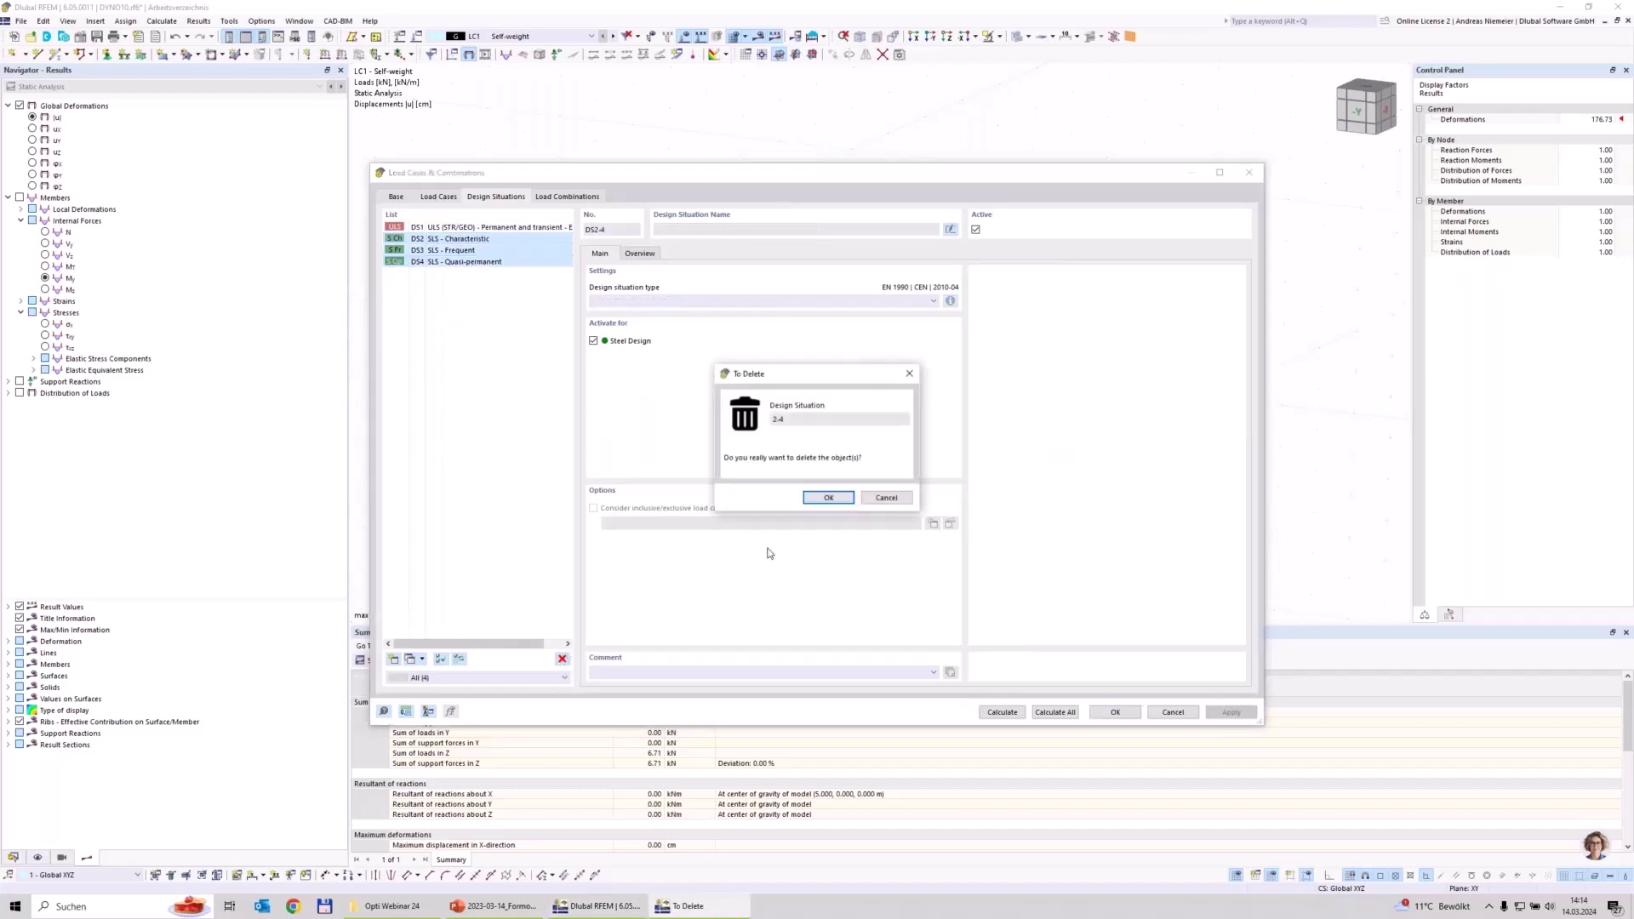
{"action": "left_click", "coordinate": [832, 499]}
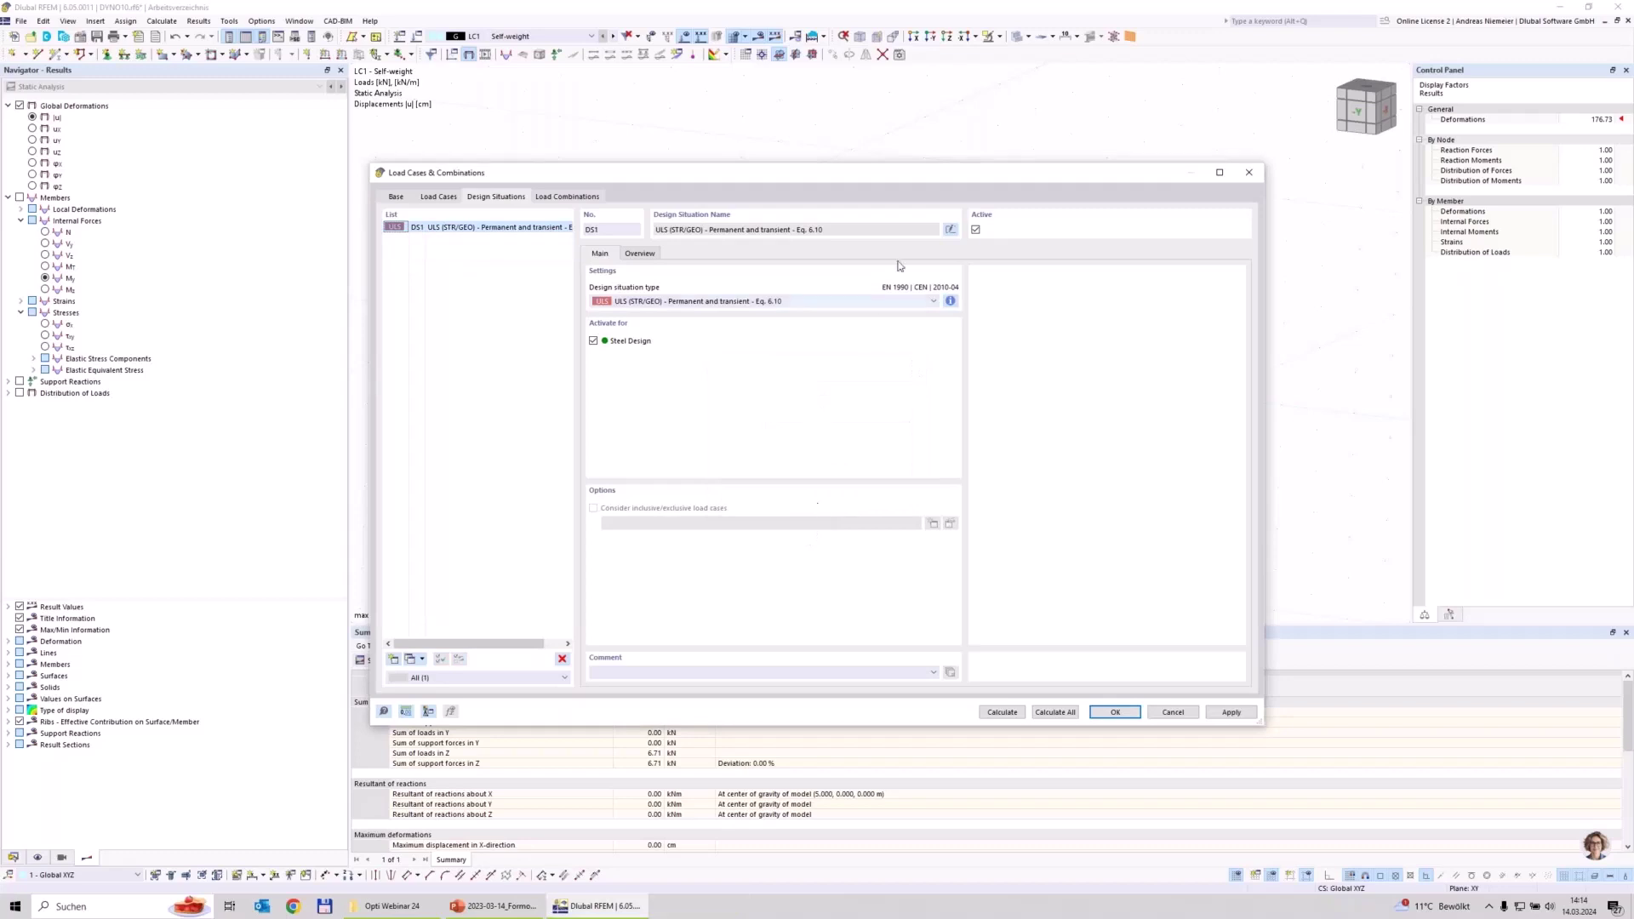
Create load combination CO1 for DS1 with geometrically linear analysis and assign LC1 Self-weight with factor 1.00.
{"action": "left_click", "coordinate": [565, 196]}
{"action": "left_click", "coordinate": [393, 660]}
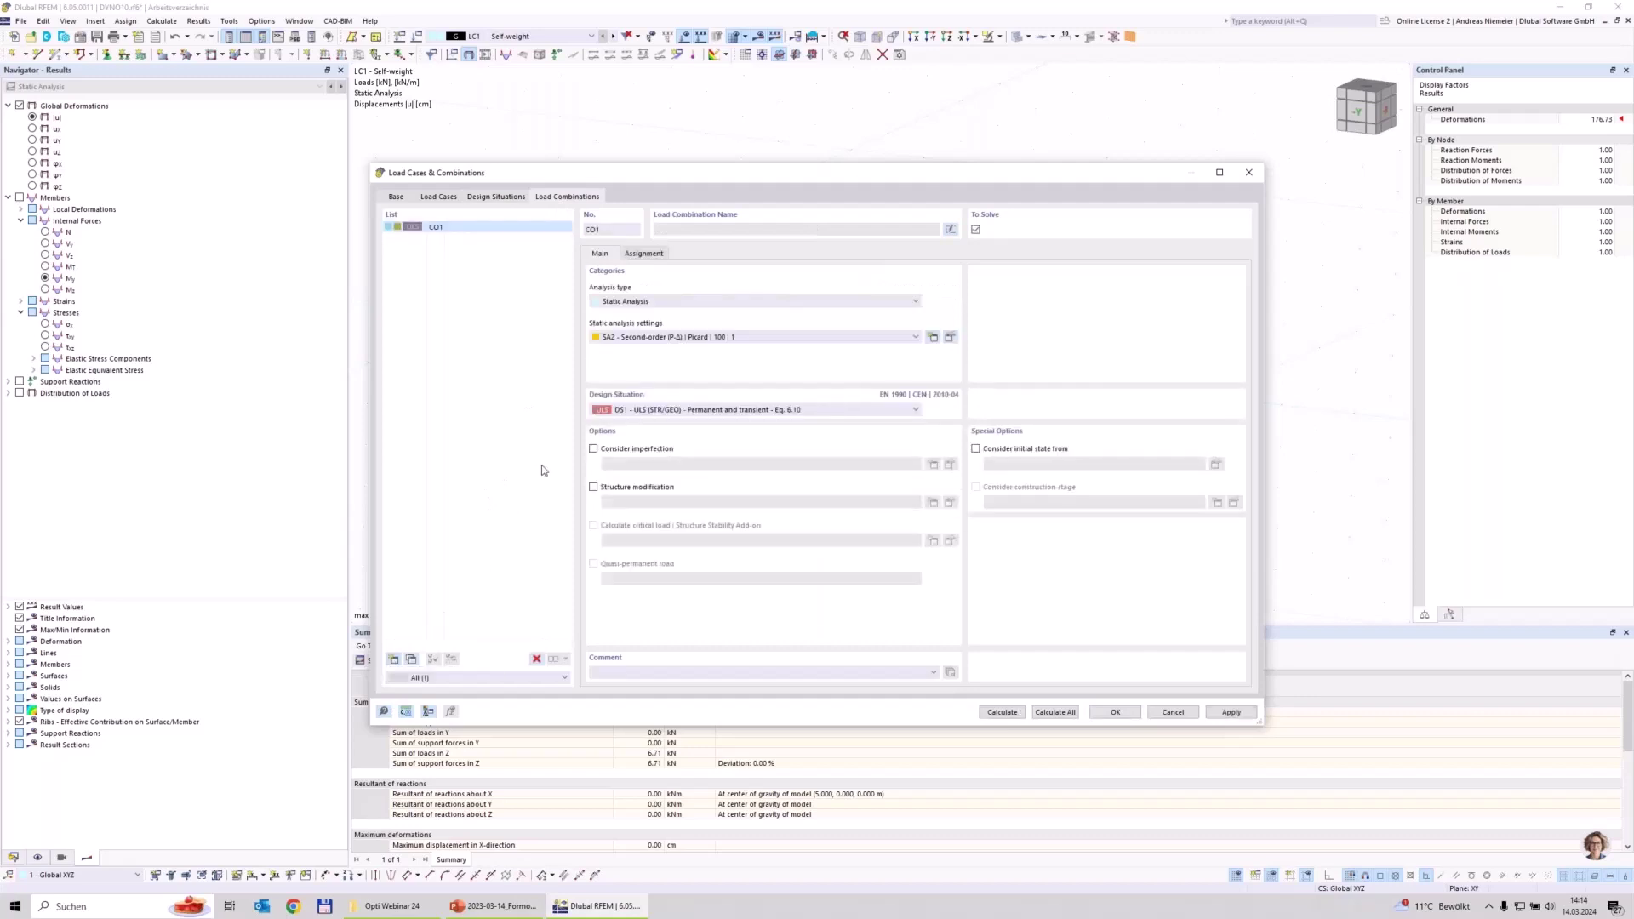
{"action": "left_click", "coordinate": [639, 338]}
{"action": "left_click", "coordinate": [639, 350]}
{"action": "left_click", "coordinate": [643, 253]}
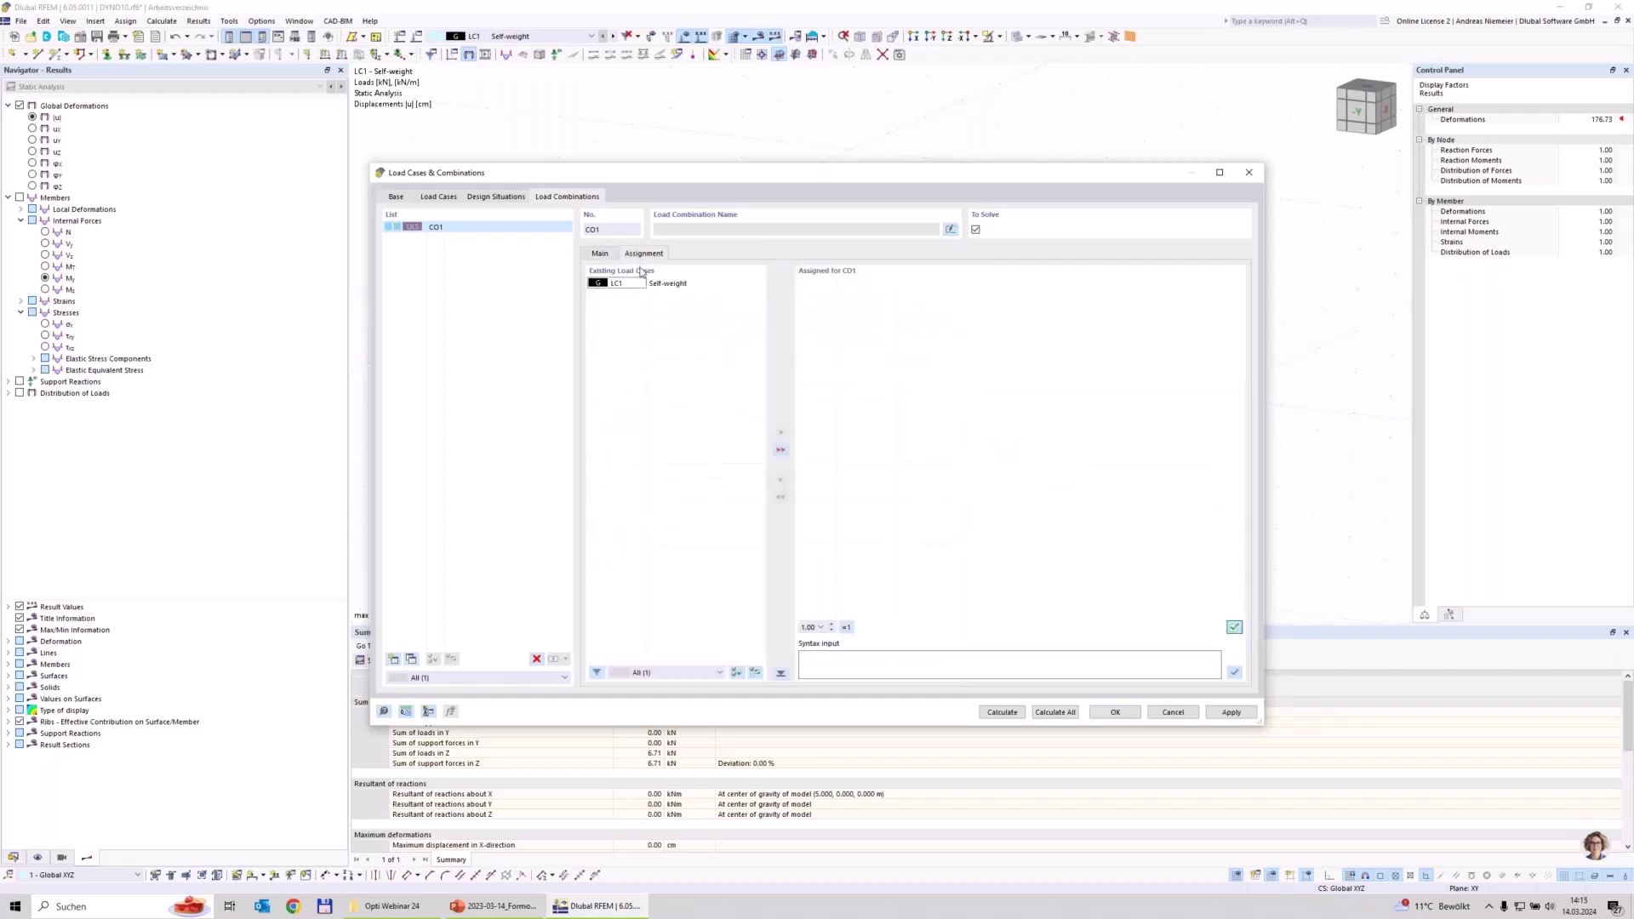
{"action": "double_click", "coordinate": [620, 283]}
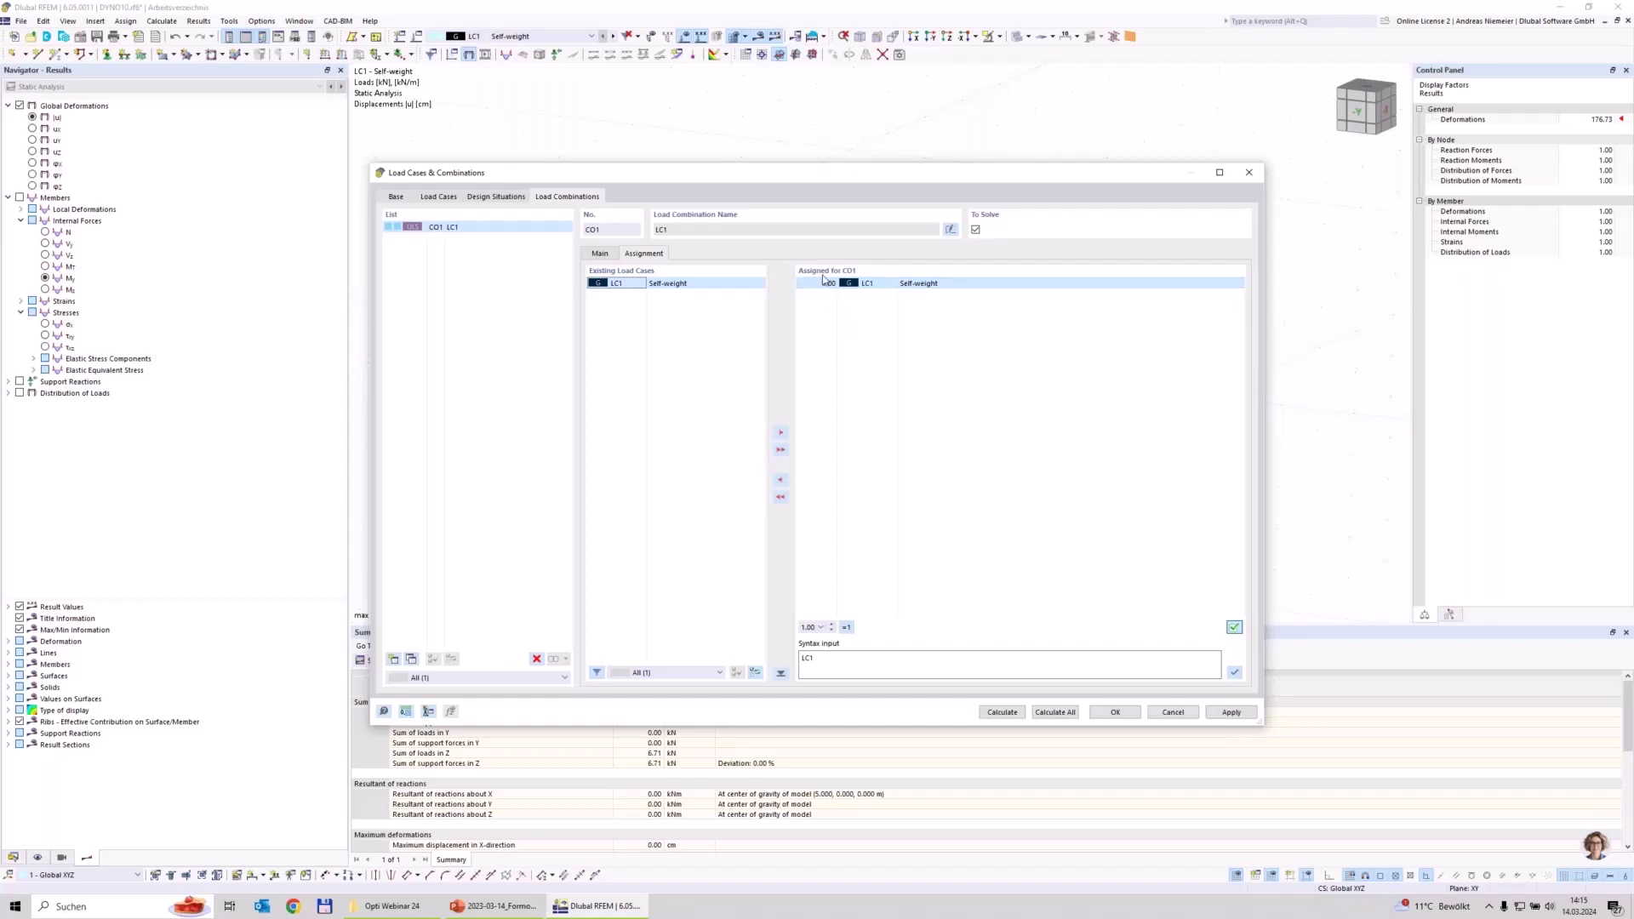
Save the load case and combination settings and calculate the steel design.
{"action": "left_click", "coordinate": [940, 284]}
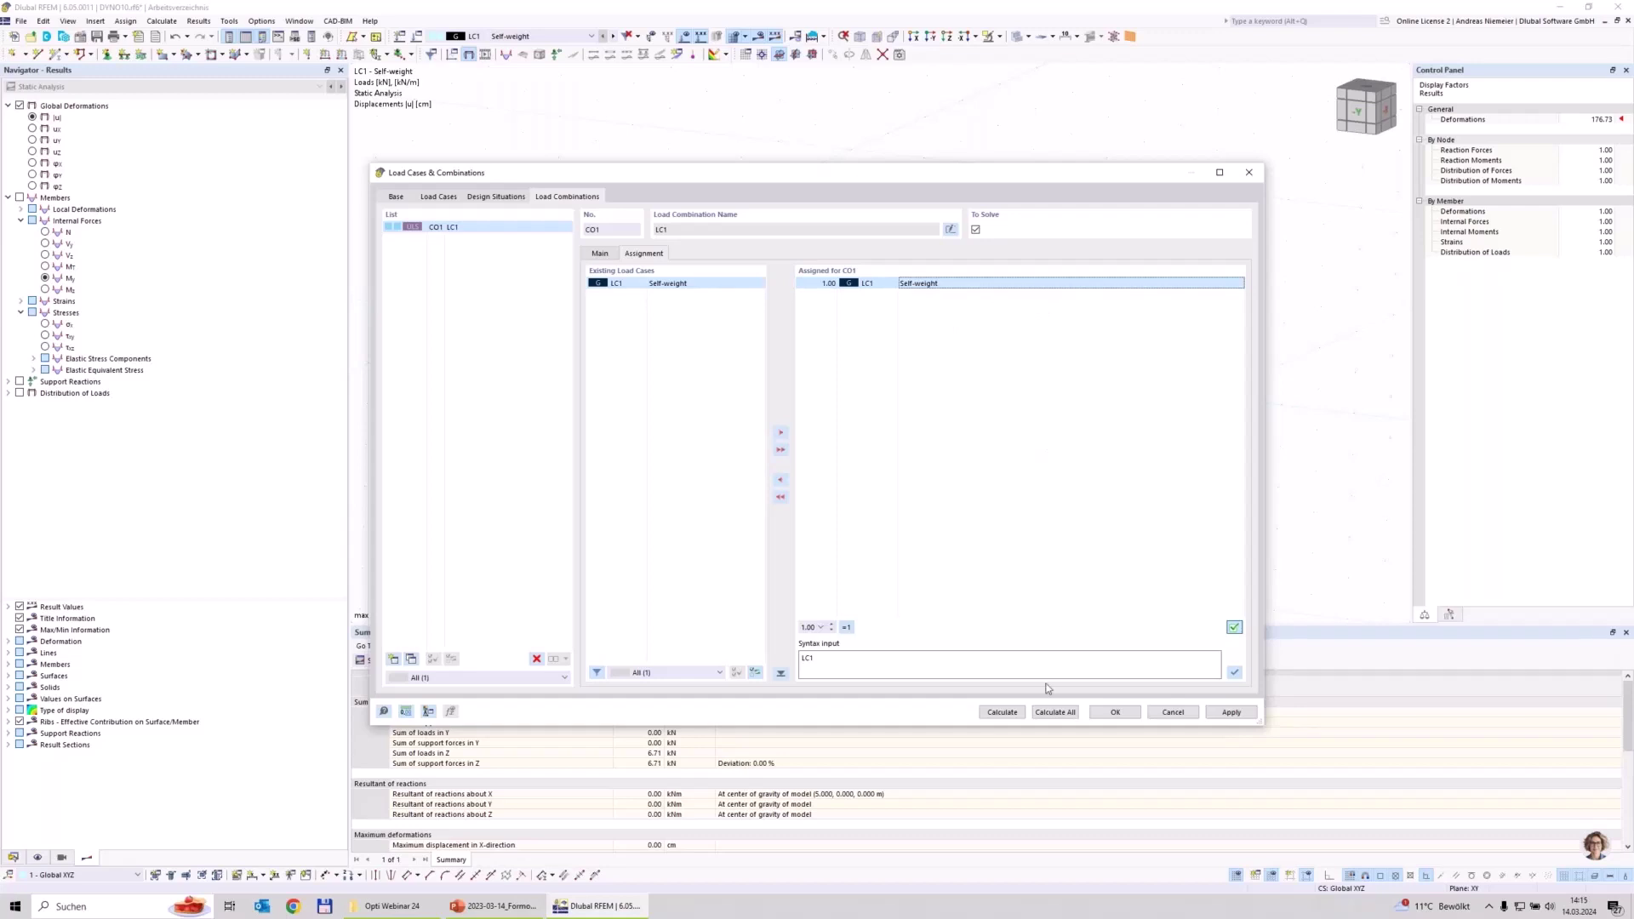
{"action": "left_click", "coordinate": [1116, 712]}
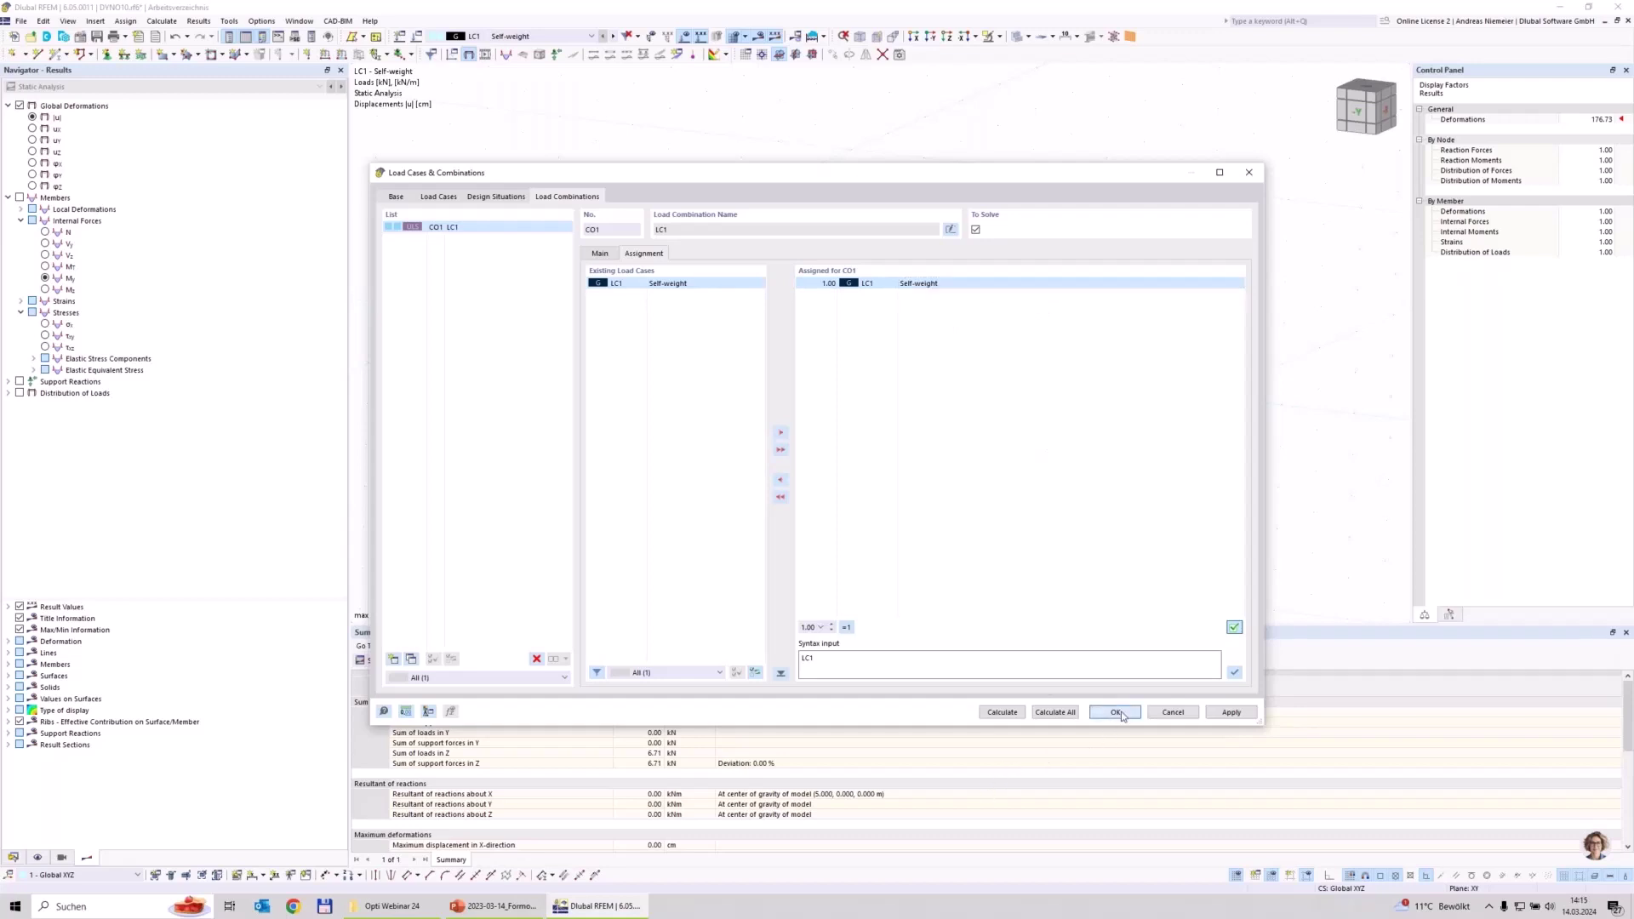
{"action": "left_click", "coordinate": [1116, 712]}
{"action": "left_click", "coordinate": [823, 37]}
{"action": "left_click", "coordinate": [834, 57]}
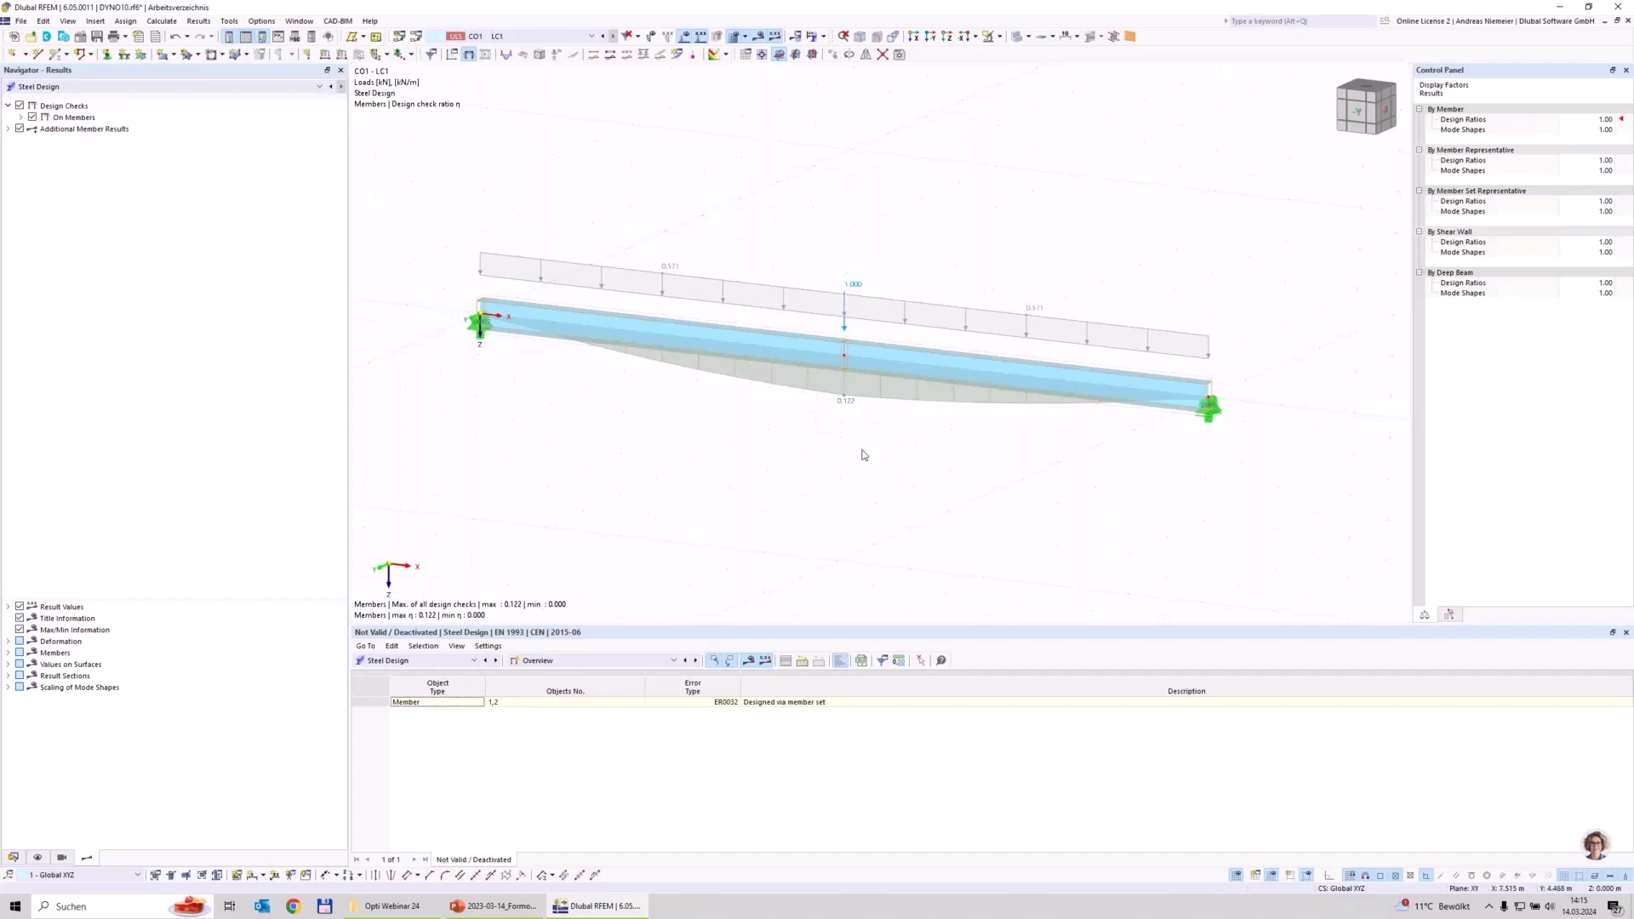
List the steel design ratios on members and examine the formulas of the lateral-torsional buckling stability check.
{"action": "left_click", "coordinate": [585, 663]}
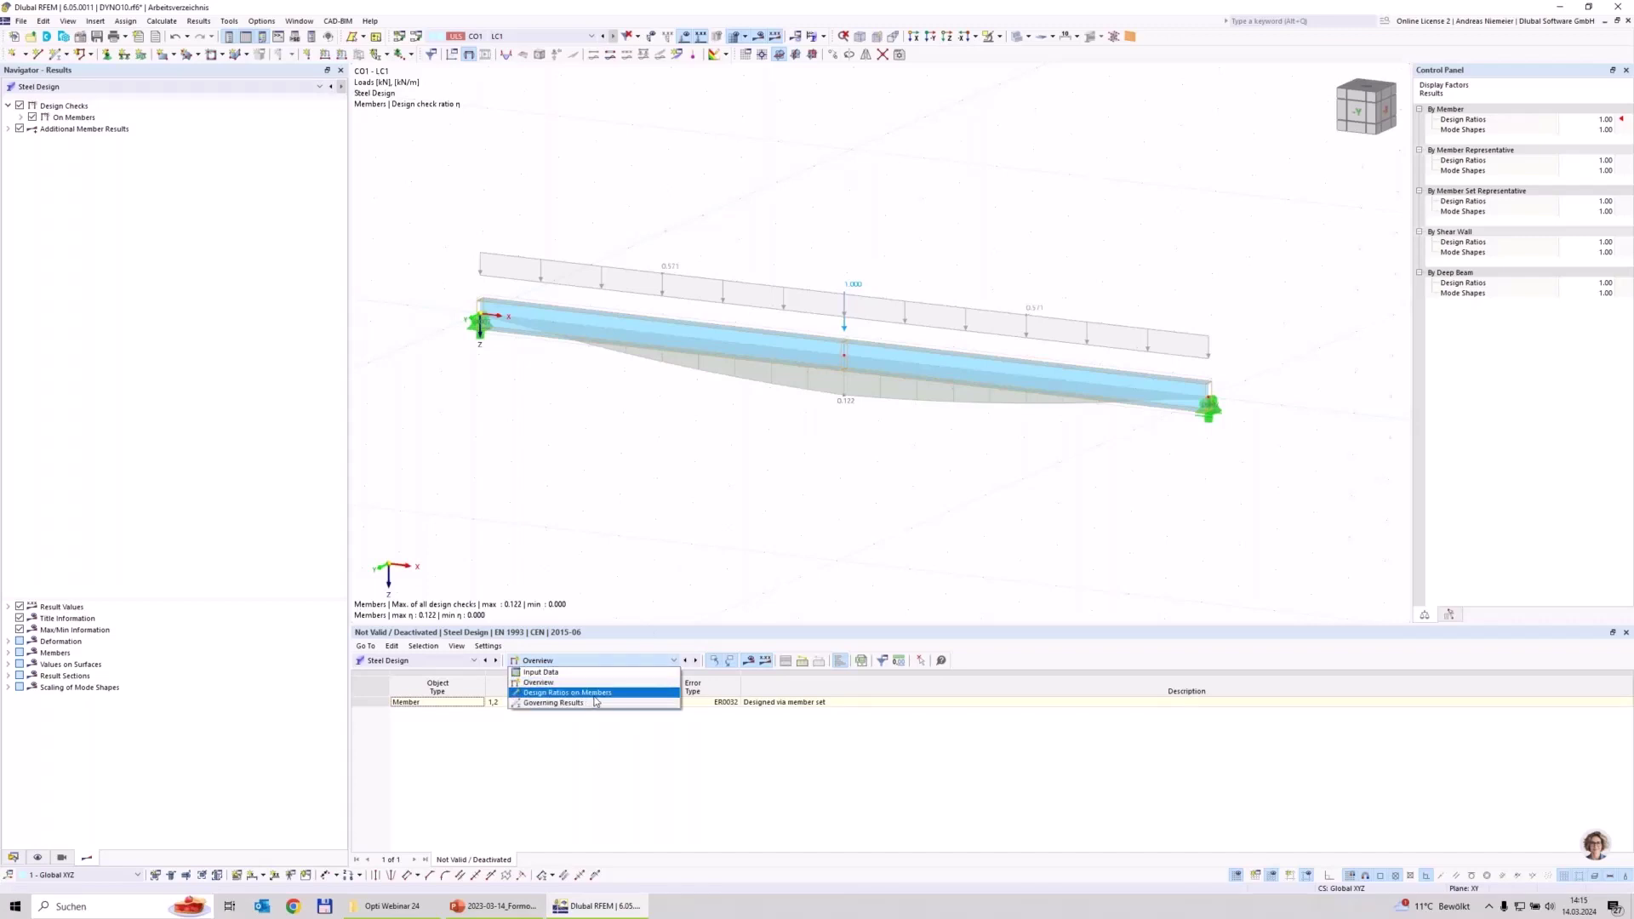
{"action": "left_click", "coordinate": [595, 696]}
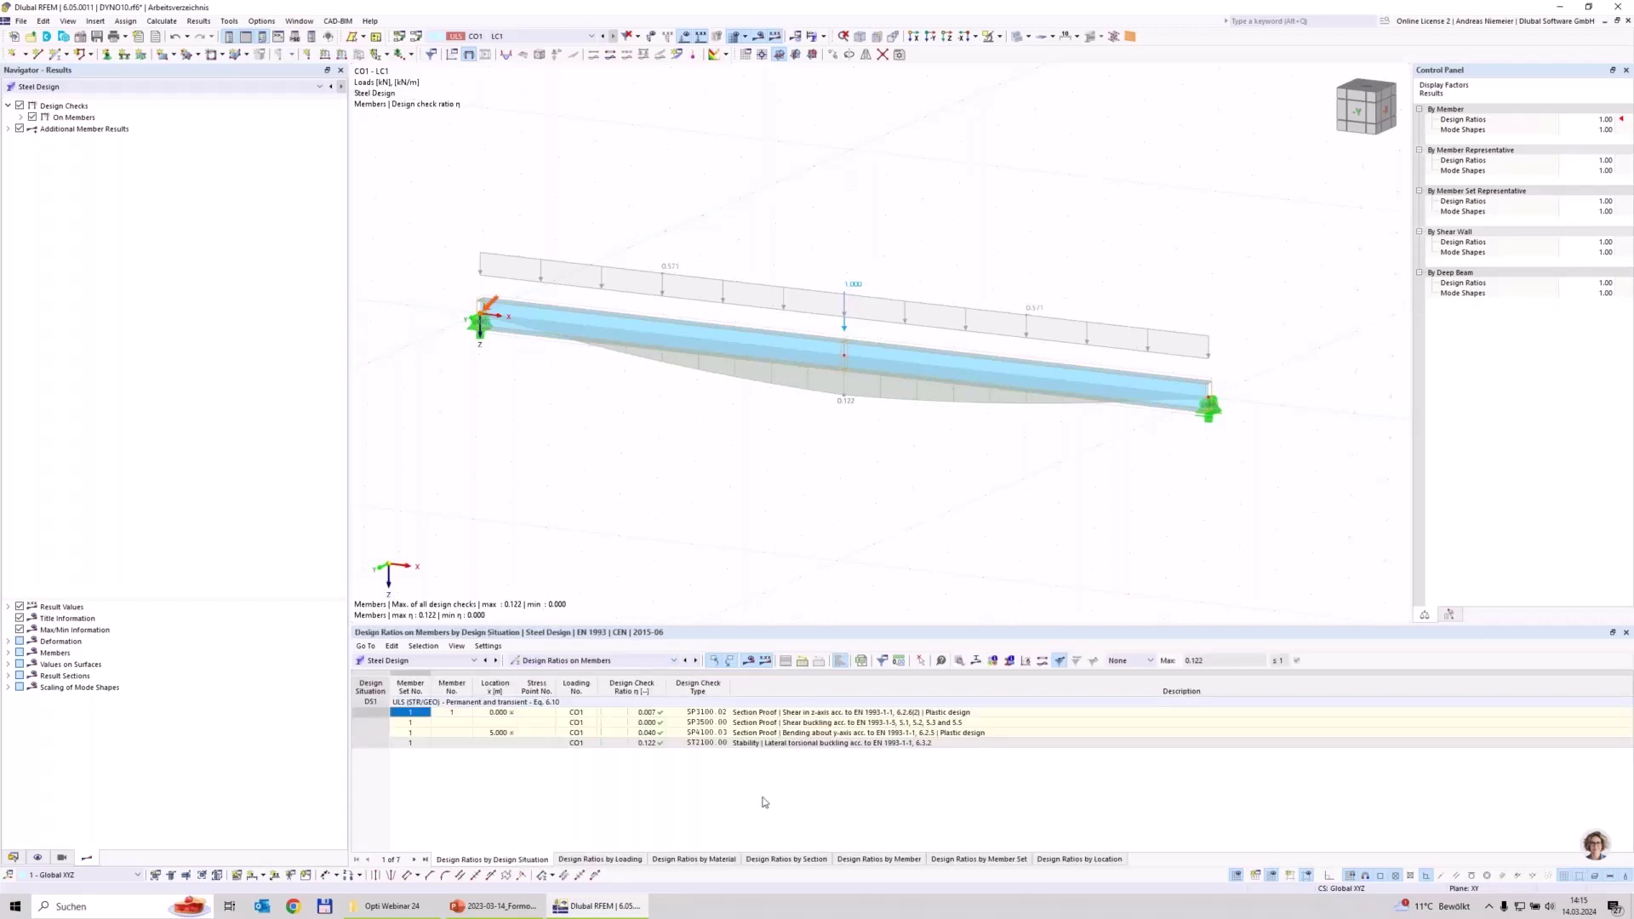
{"action": "left_click", "coordinate": [746, 715]}
{"action": "left_click", "coordinate": [774, 744]}
{"action": "double_click", "coordinate": [775, 744]}
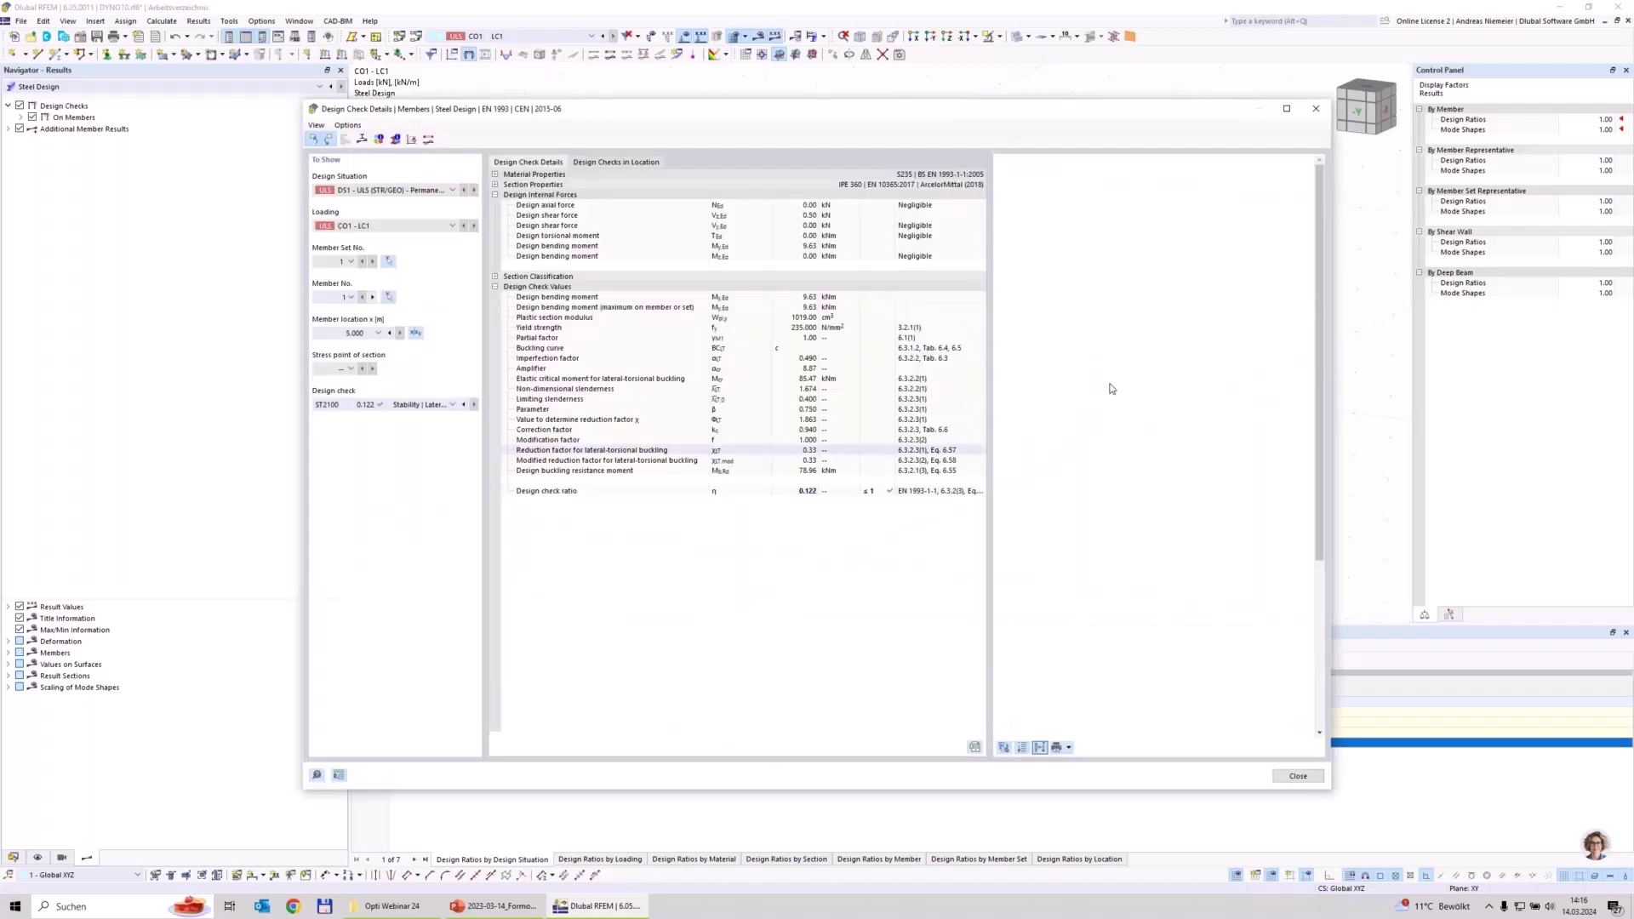
{"action": "scroll", "coordinate": [1037, 257], "scroll_direction": "down", "scroll_amount": 5}
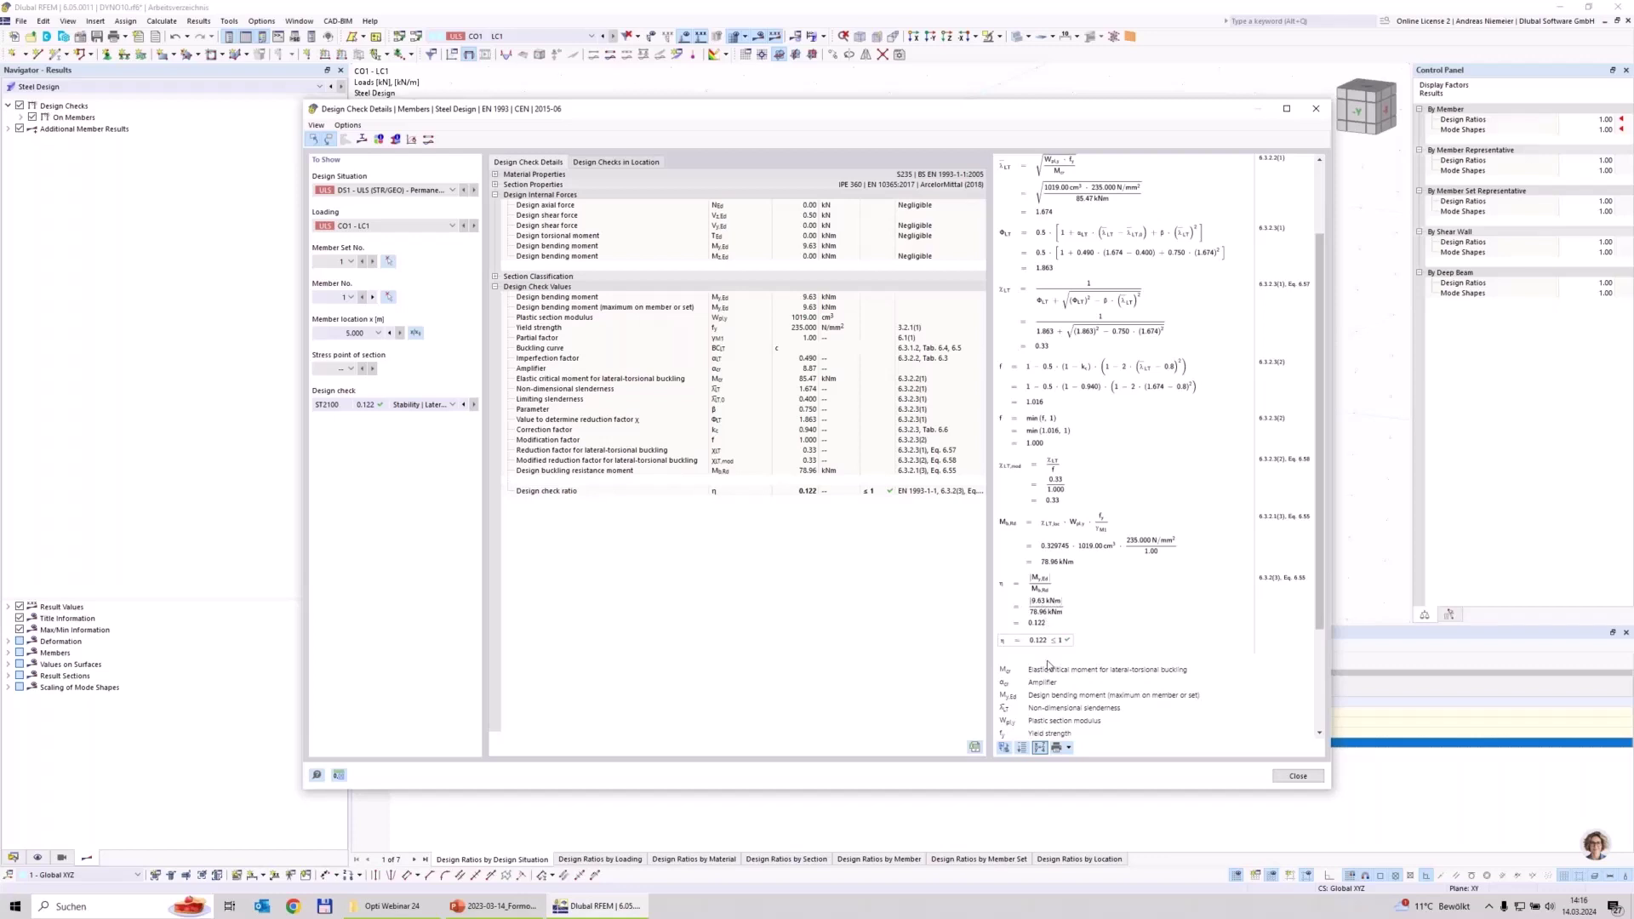
{"action": "left_click", "coordinate": [1298, 775]}
Set the member deformation display to Section Colored and inspect the beam's lateral-torsional buckling mode shape from several angles.
{"action": "middle_click_drag", "start_coordinate": [846, 532], "coordinate": [810, 525]}
{"action": "middle_click_drag", "start_coordinate": [894, 459], "coordinate": [843, 417], "text": "ctrl"}
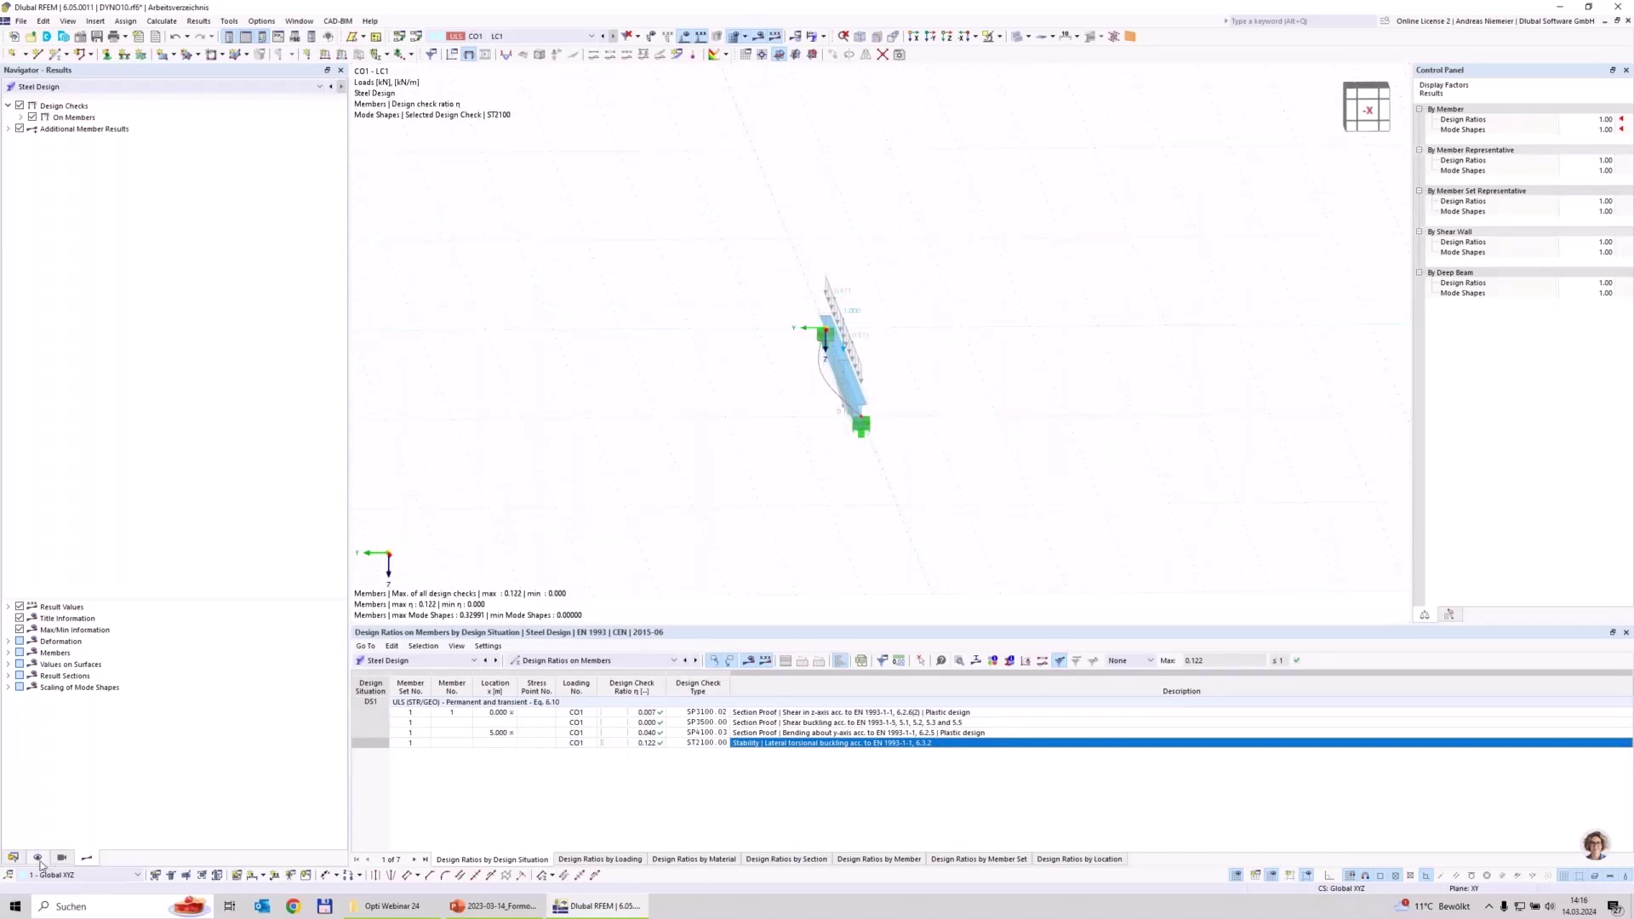
{"action": "left_click", "coordinate": [9, 642]}
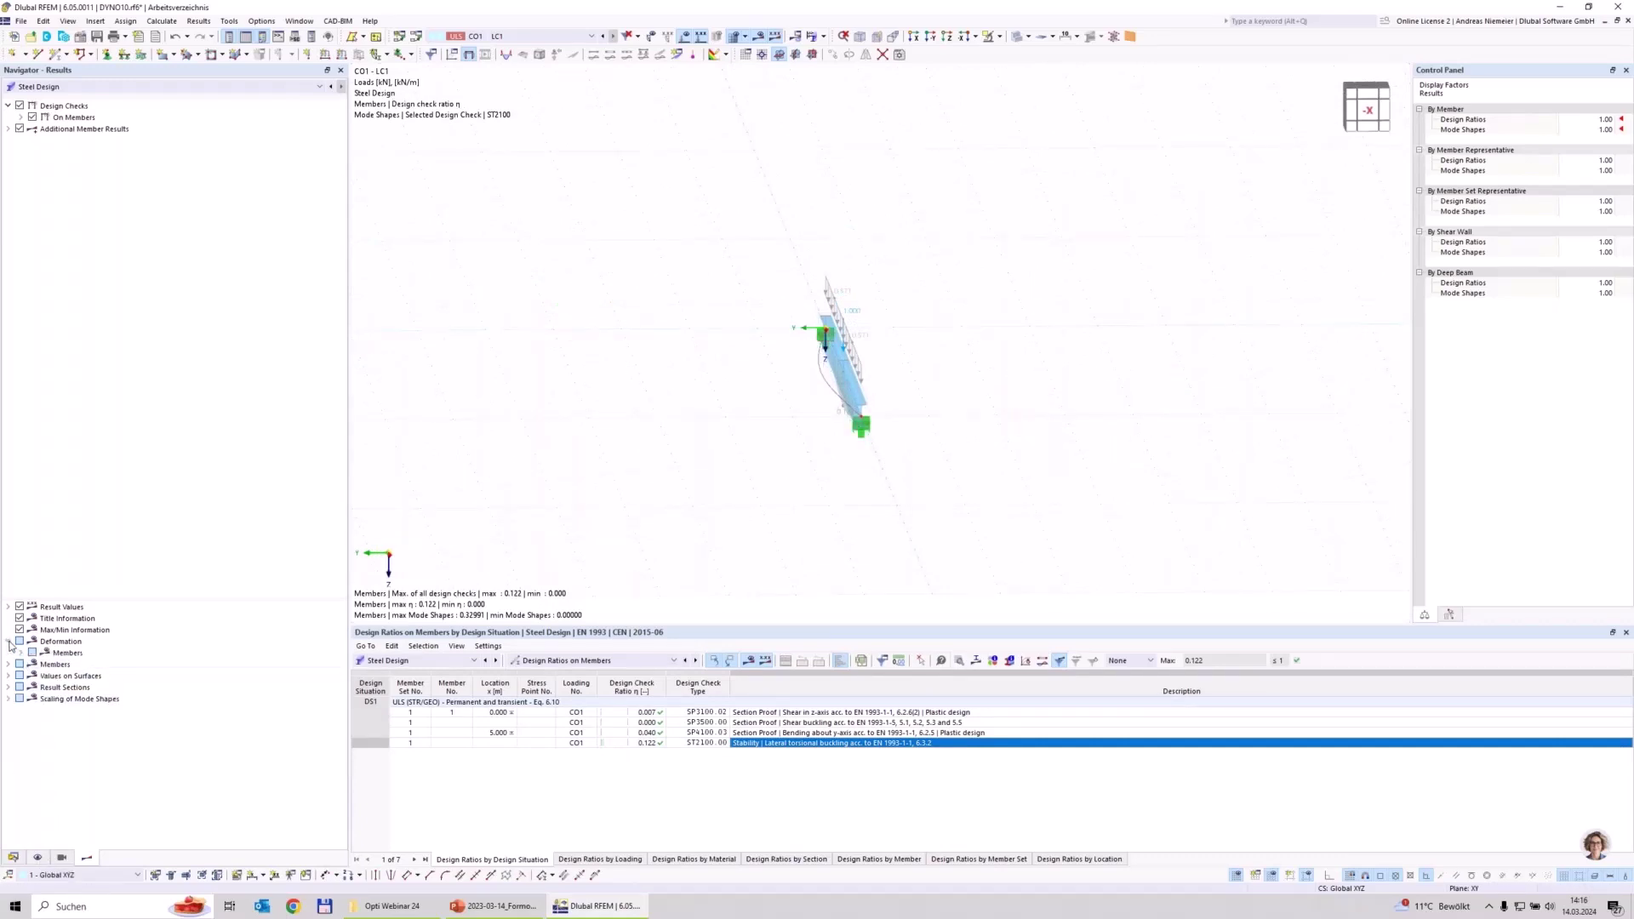
{"action": "left_click", "coordinate": [20, 653]}
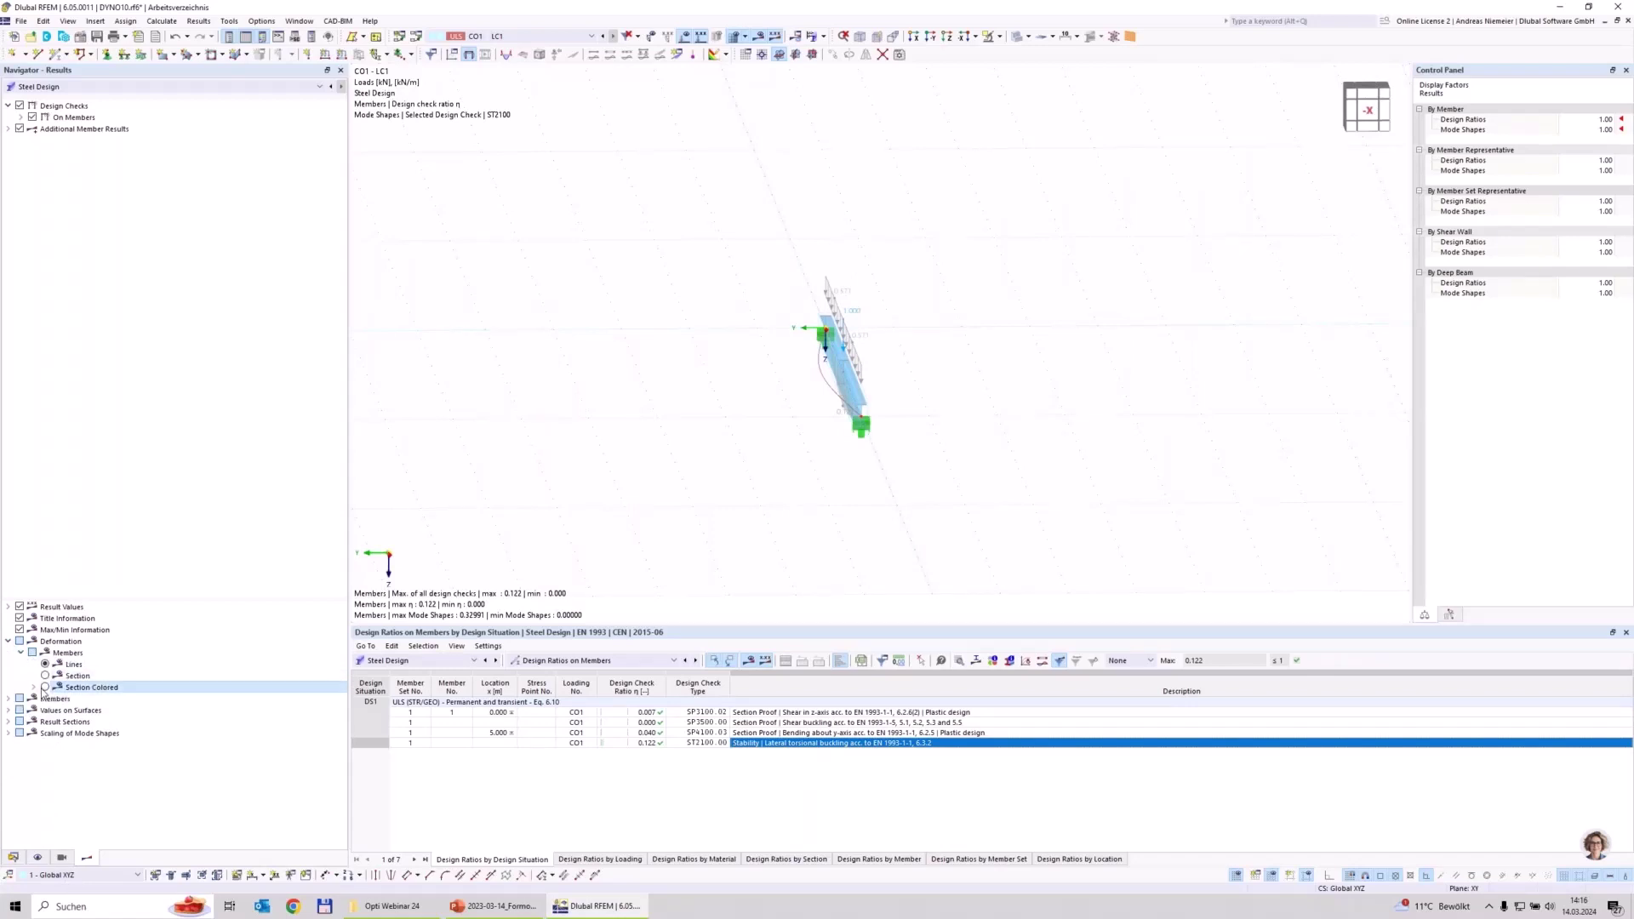
{"action": "left_click", "coordinate": [45, 686]}
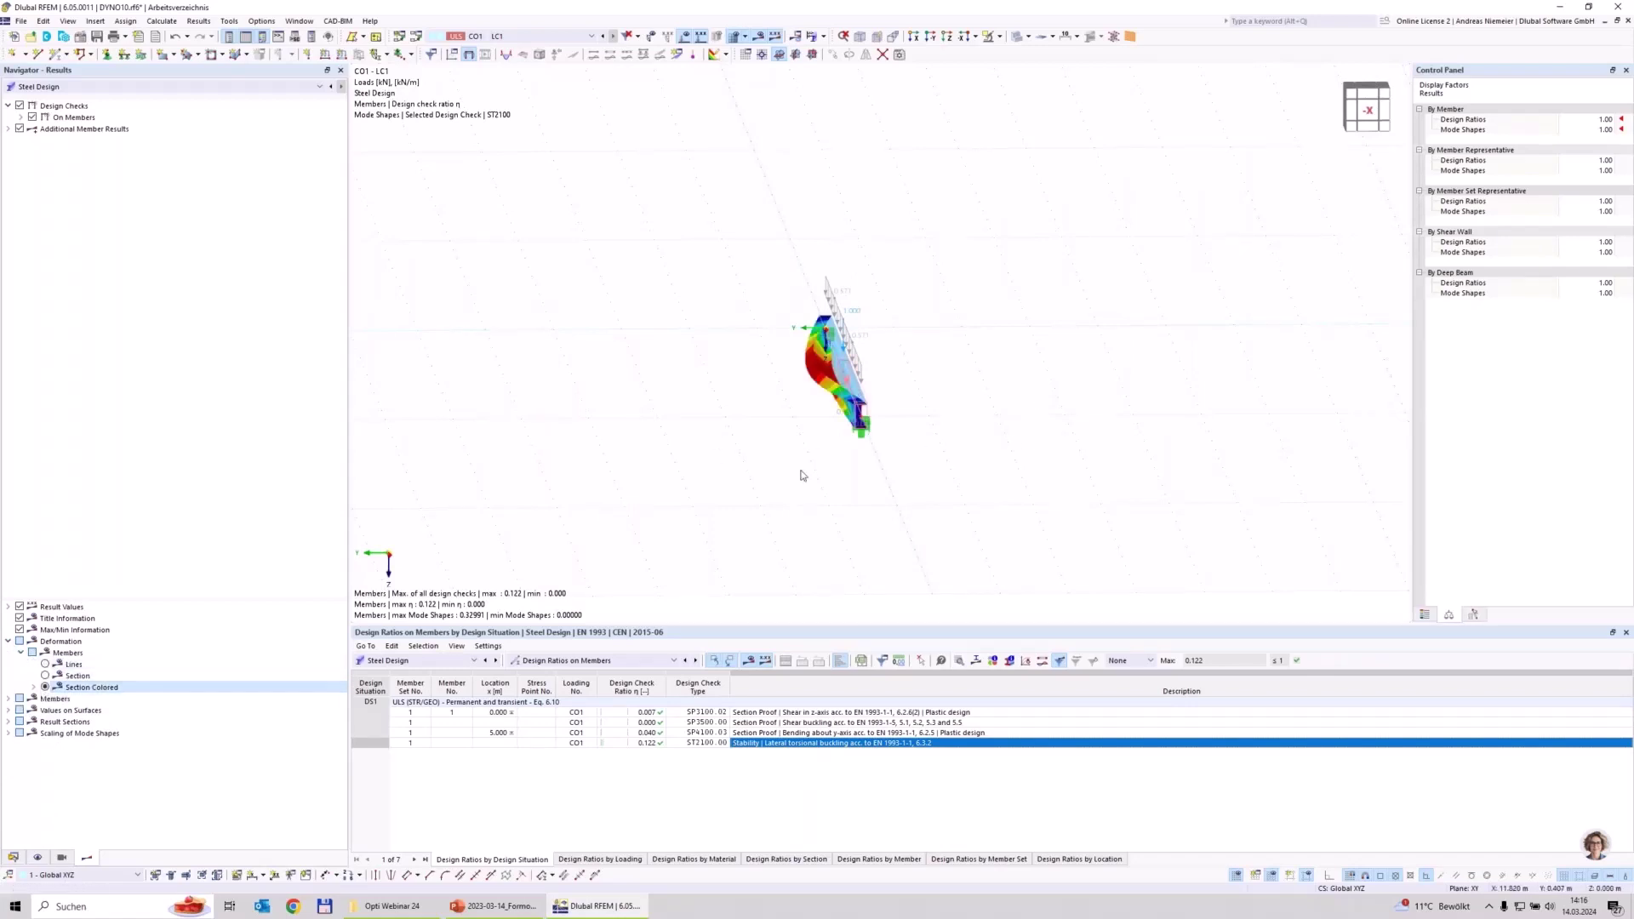
{"action": "middle_click_drag", "start_coordinate": [770, 477], "coordinate": [845, 427], "text": "ctrl"}
{"action": "scroll", "coordinate": [845, 426], "scroll_direction": "up", "scroll_amount": 5}
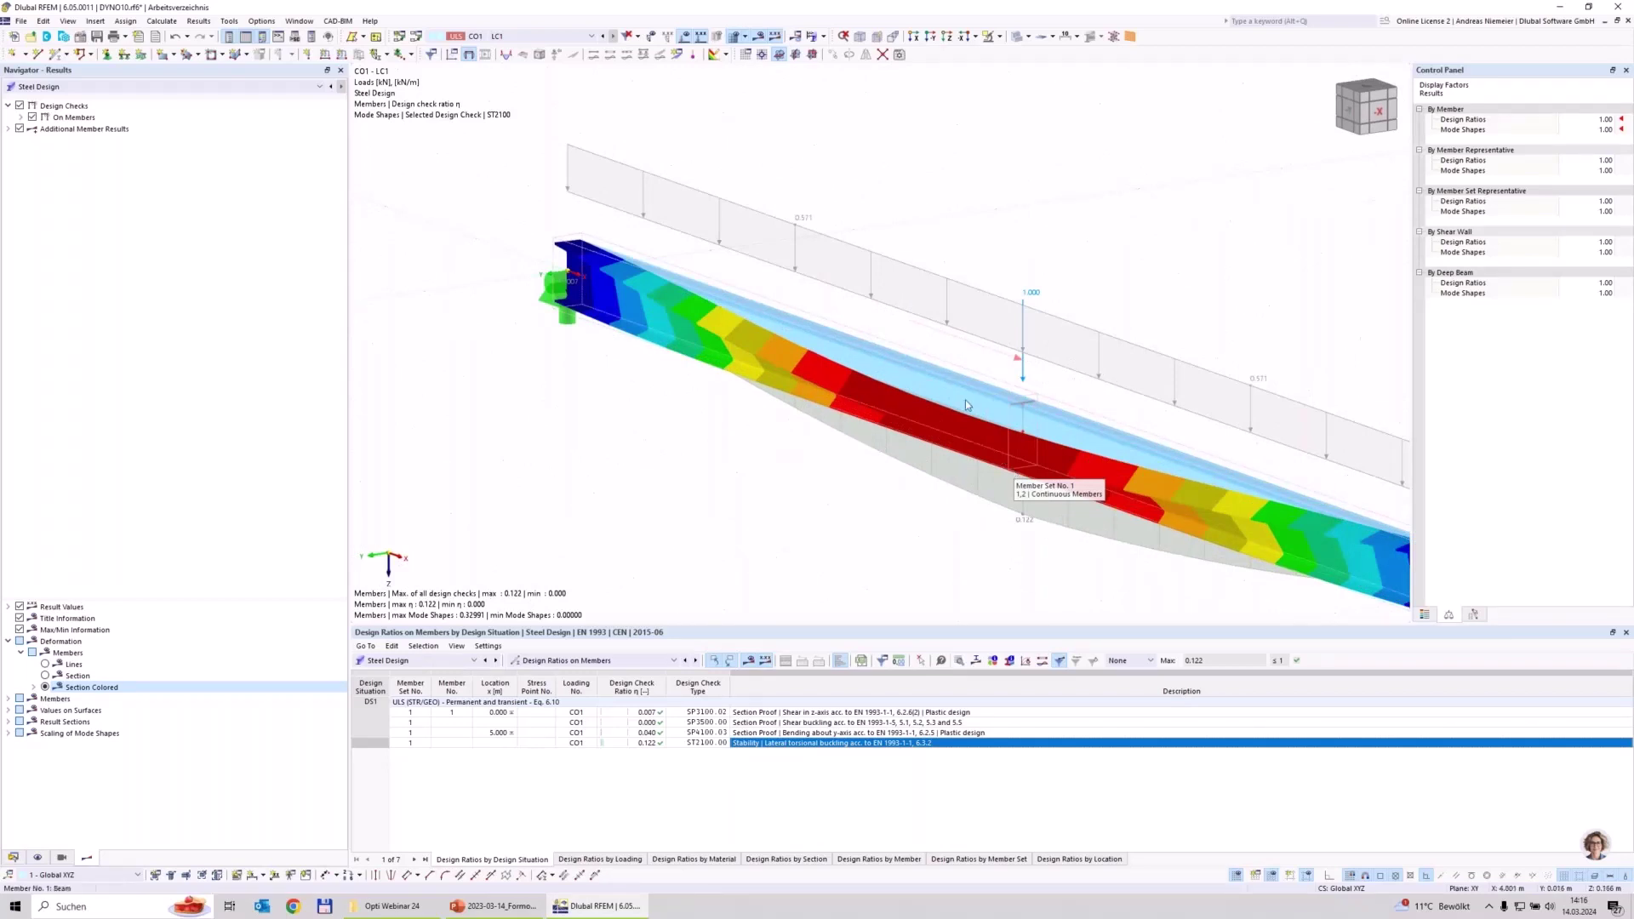
{"action": "scroll", "coordinate": [965, 400], "scroll_direction": "down", "scroll_amount": 3}
{"action": "middle_click_drag", "start_coordinate": [706, 365], "coordinate": [905, 401], "text": "ctrl"}
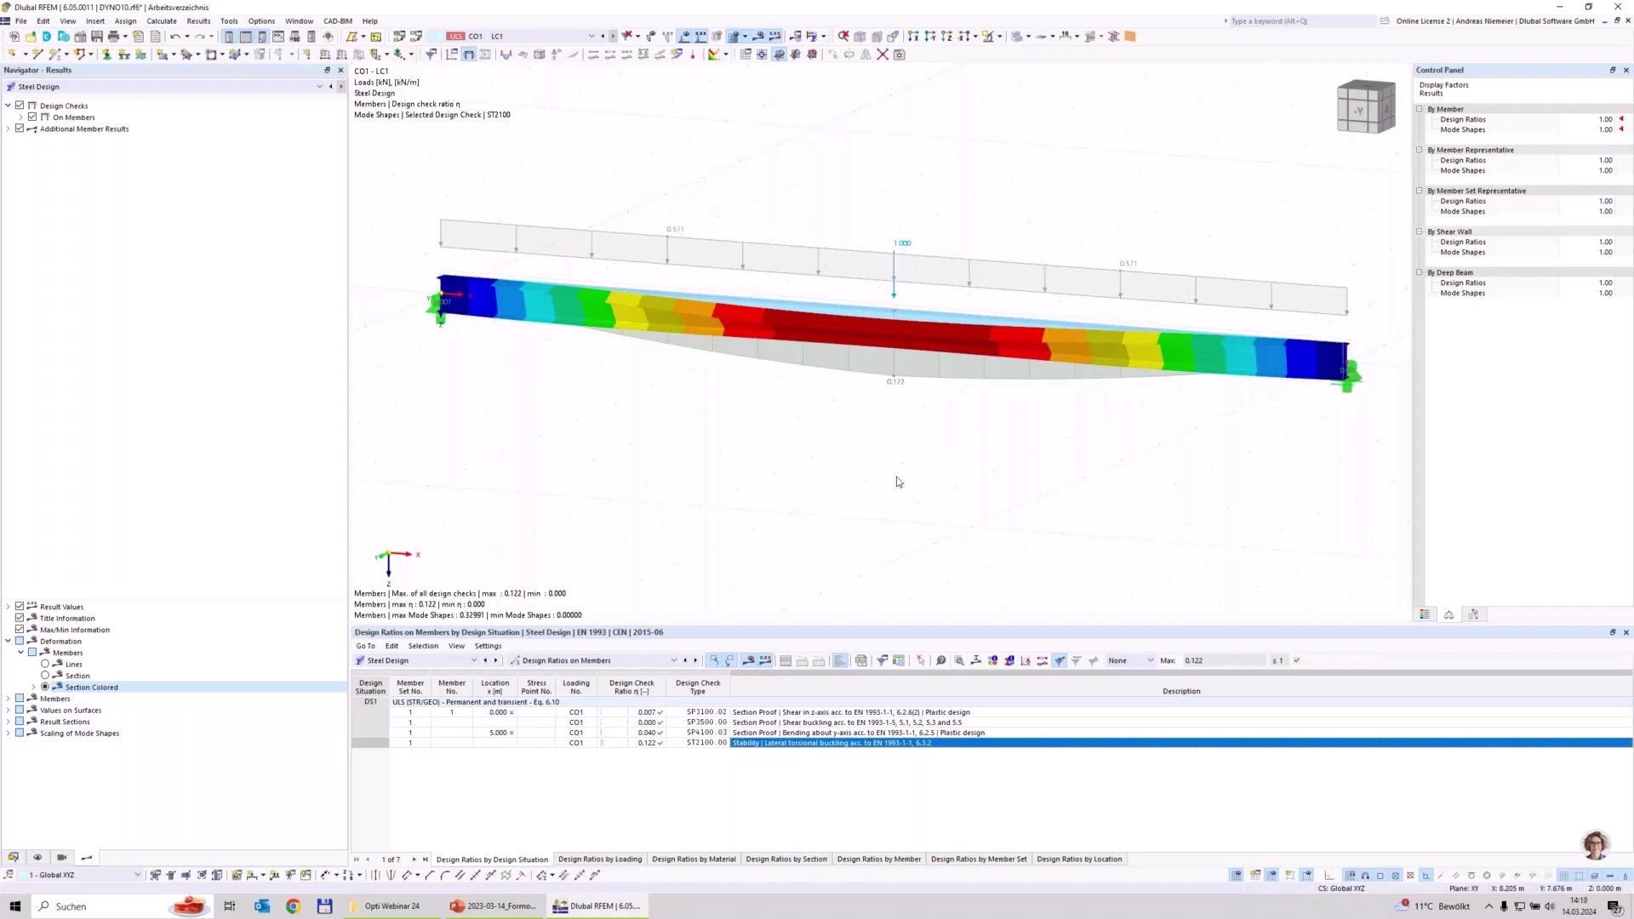
Create load case LC2 named Modal Analysis and set its analysis type to Modal Analysis.
{"action": "left_click", "coordinate": [437, 674]}
{"action": "left_click", "coordinate": [365, 645]}
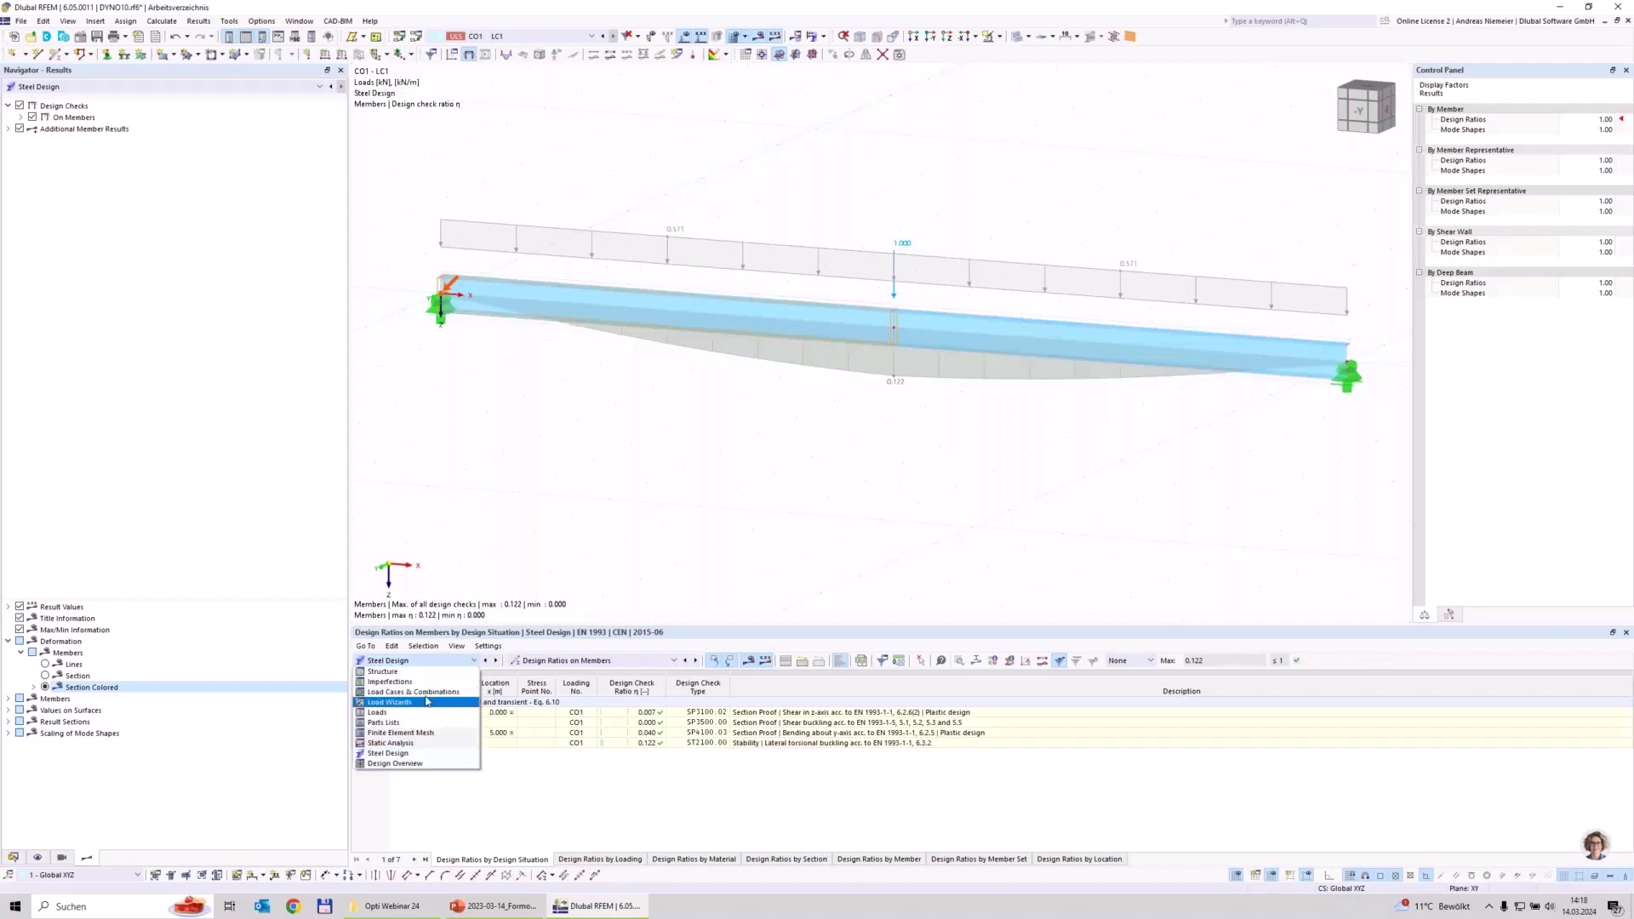
{"action": "left_click", "coordinate": [388, 700]}
{"action": "left_click", "coordinate": [376, 723]}
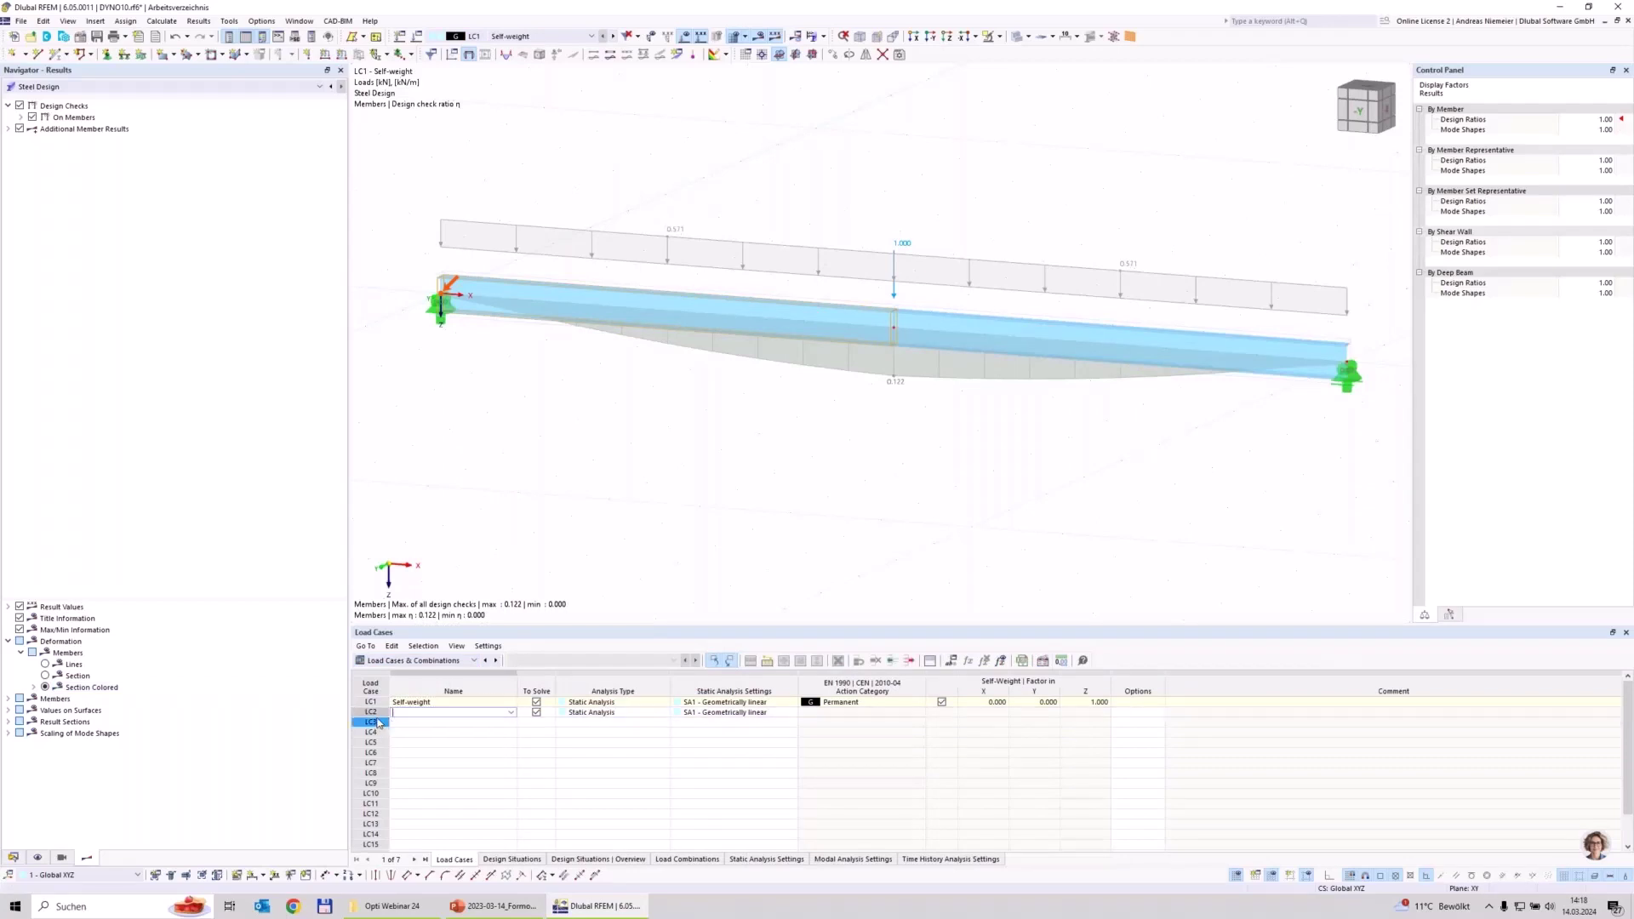
{"action": "left_click", "coordinate": [377, 714]}
{"action": "double_click", "coordinate": [377, 716]}
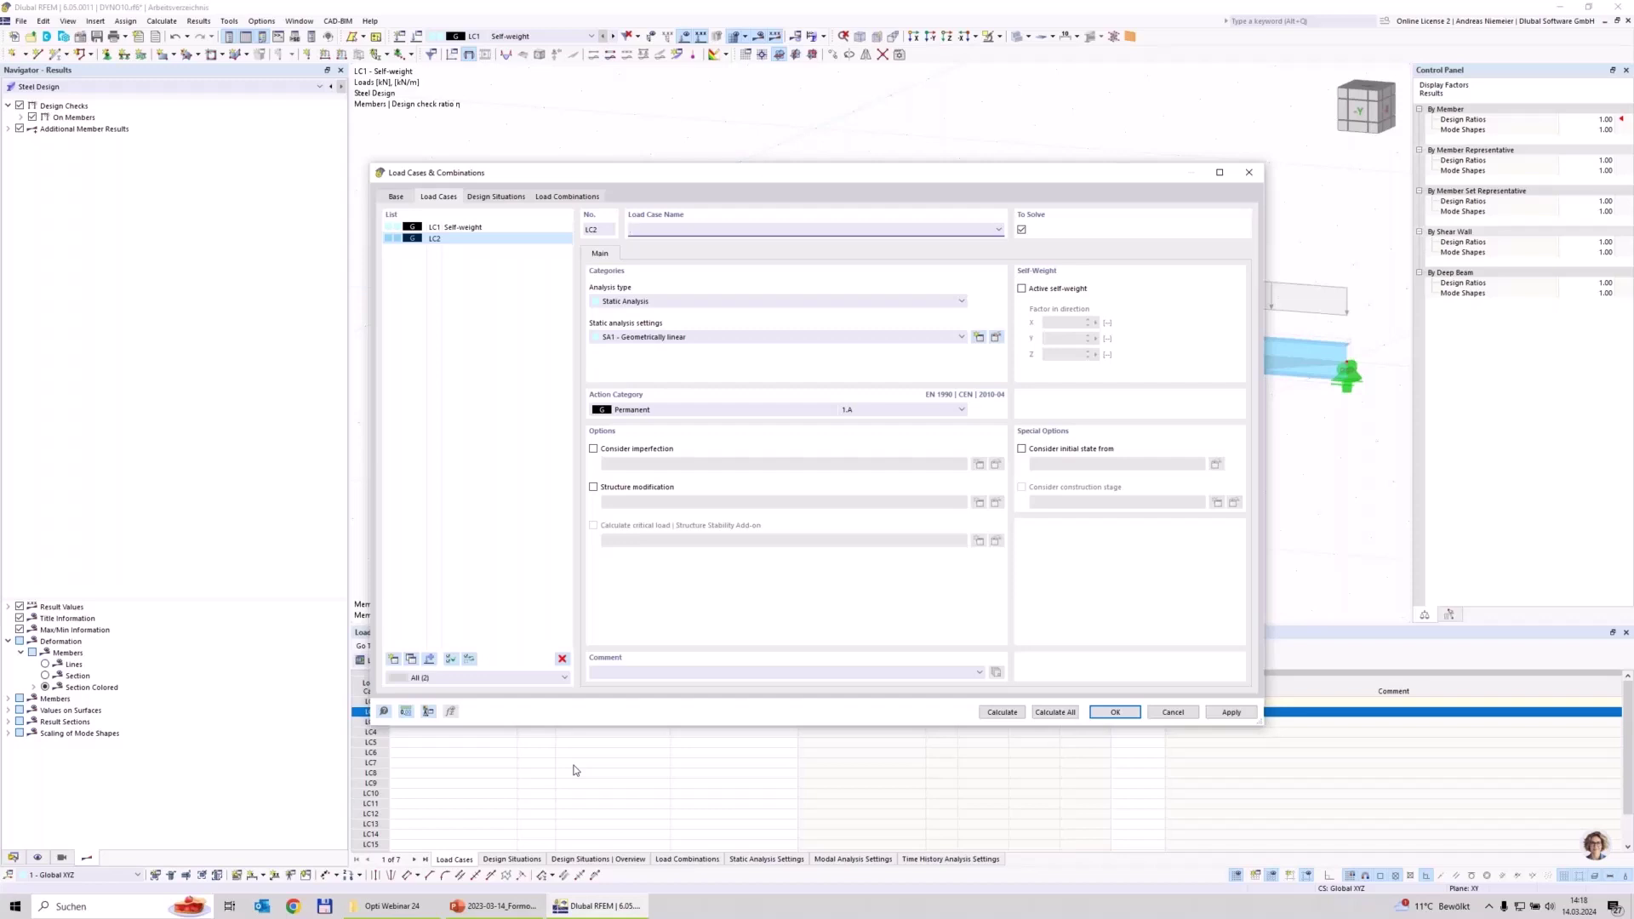
{"action": "type", "text": "Modal Analysis"}
{"action": "left_click", "coordinate": [651, 301]}
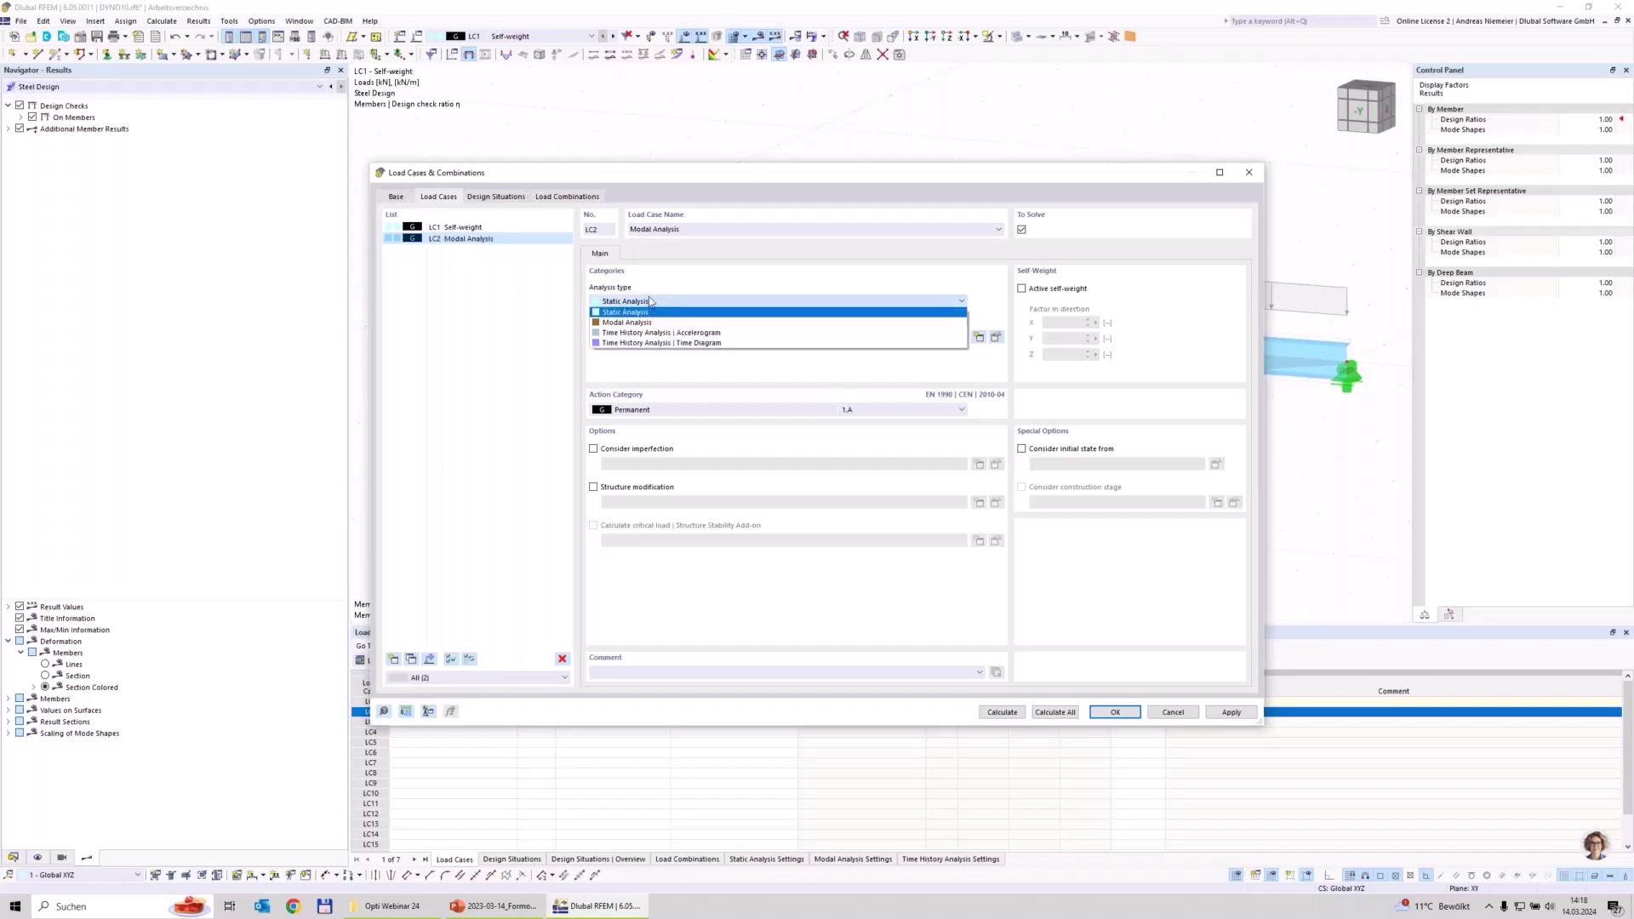
{"action": "left_click", "coordinate": [607, 324]}
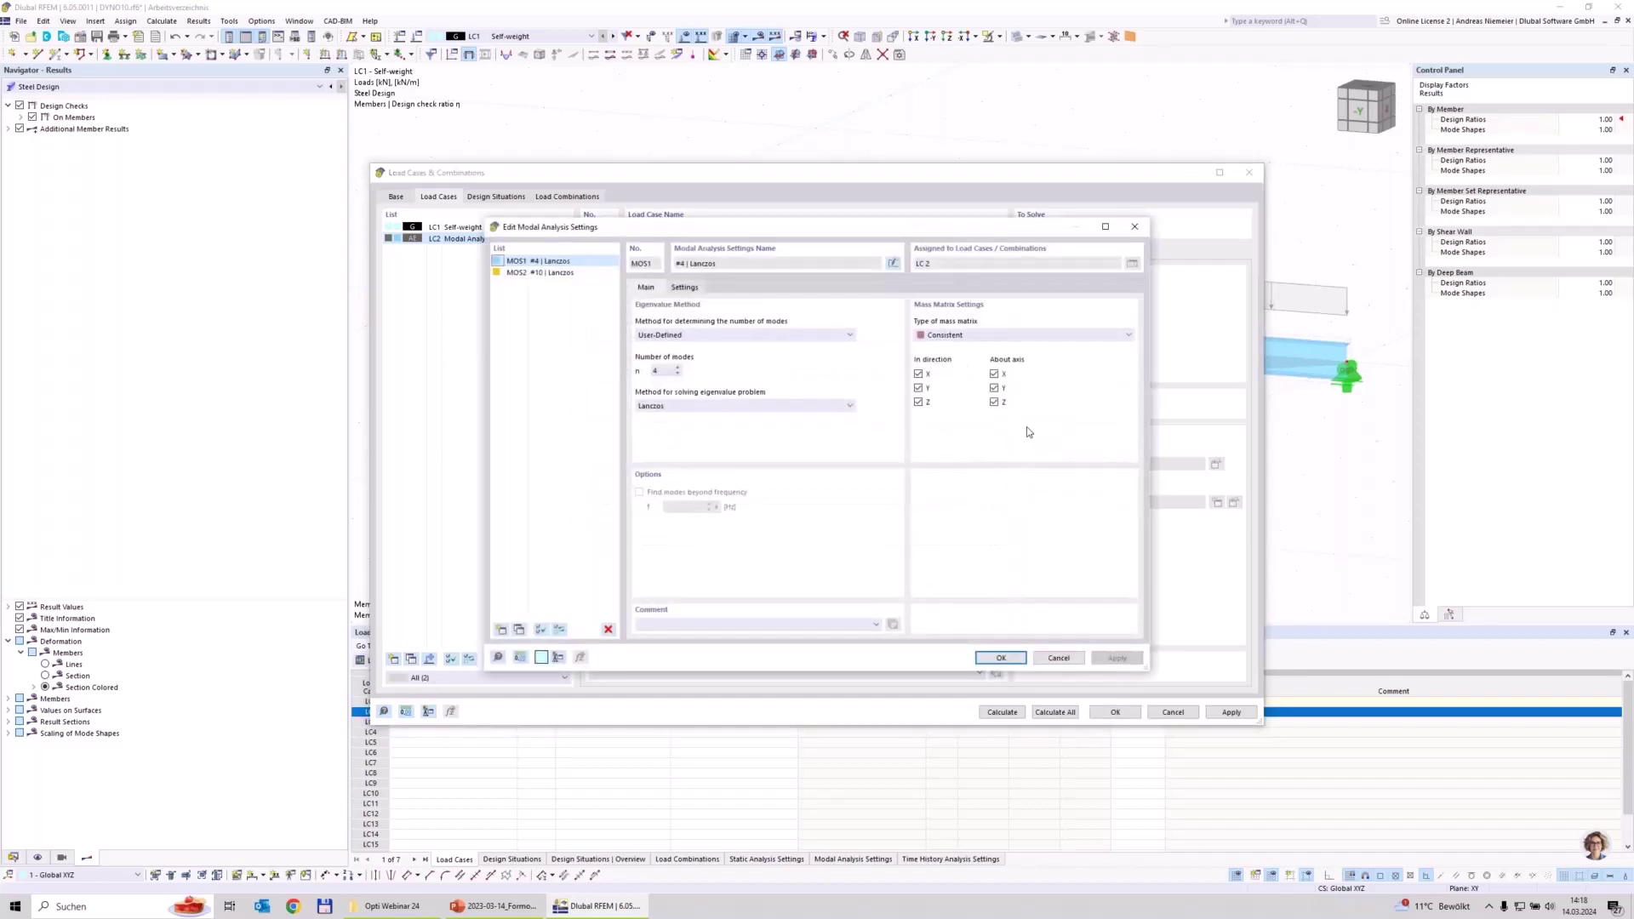
In modal analysis settings MOS1, determine modes automatically to reach 90 % effective modal mass and solve by Root of characteristic polynomial.
{"action": "left_click", "coordinate": [679, 336]}
{"action": "left_click", "coordinate": [681, 345]}
{"action": "left_click", "coordinate": [663, 371]}
{"action": "double_click", "coordinate": [666, 372]}
{"action": "left_click", "coordinate": [730, 336]}
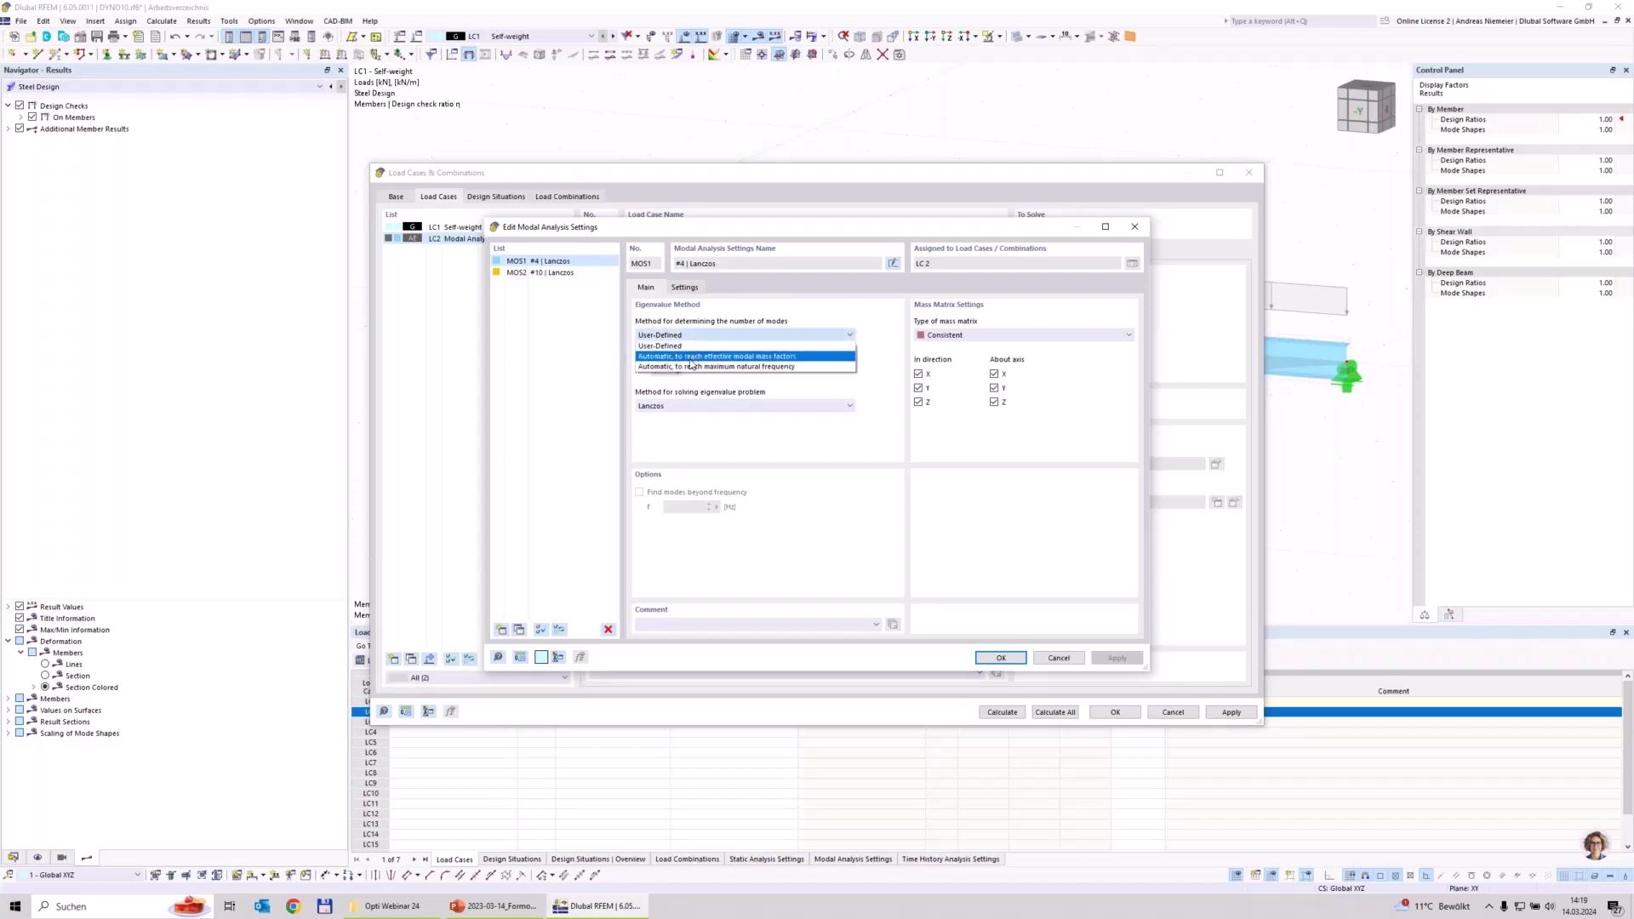
{"action": "left_click", "coordinate": [713, 357]}
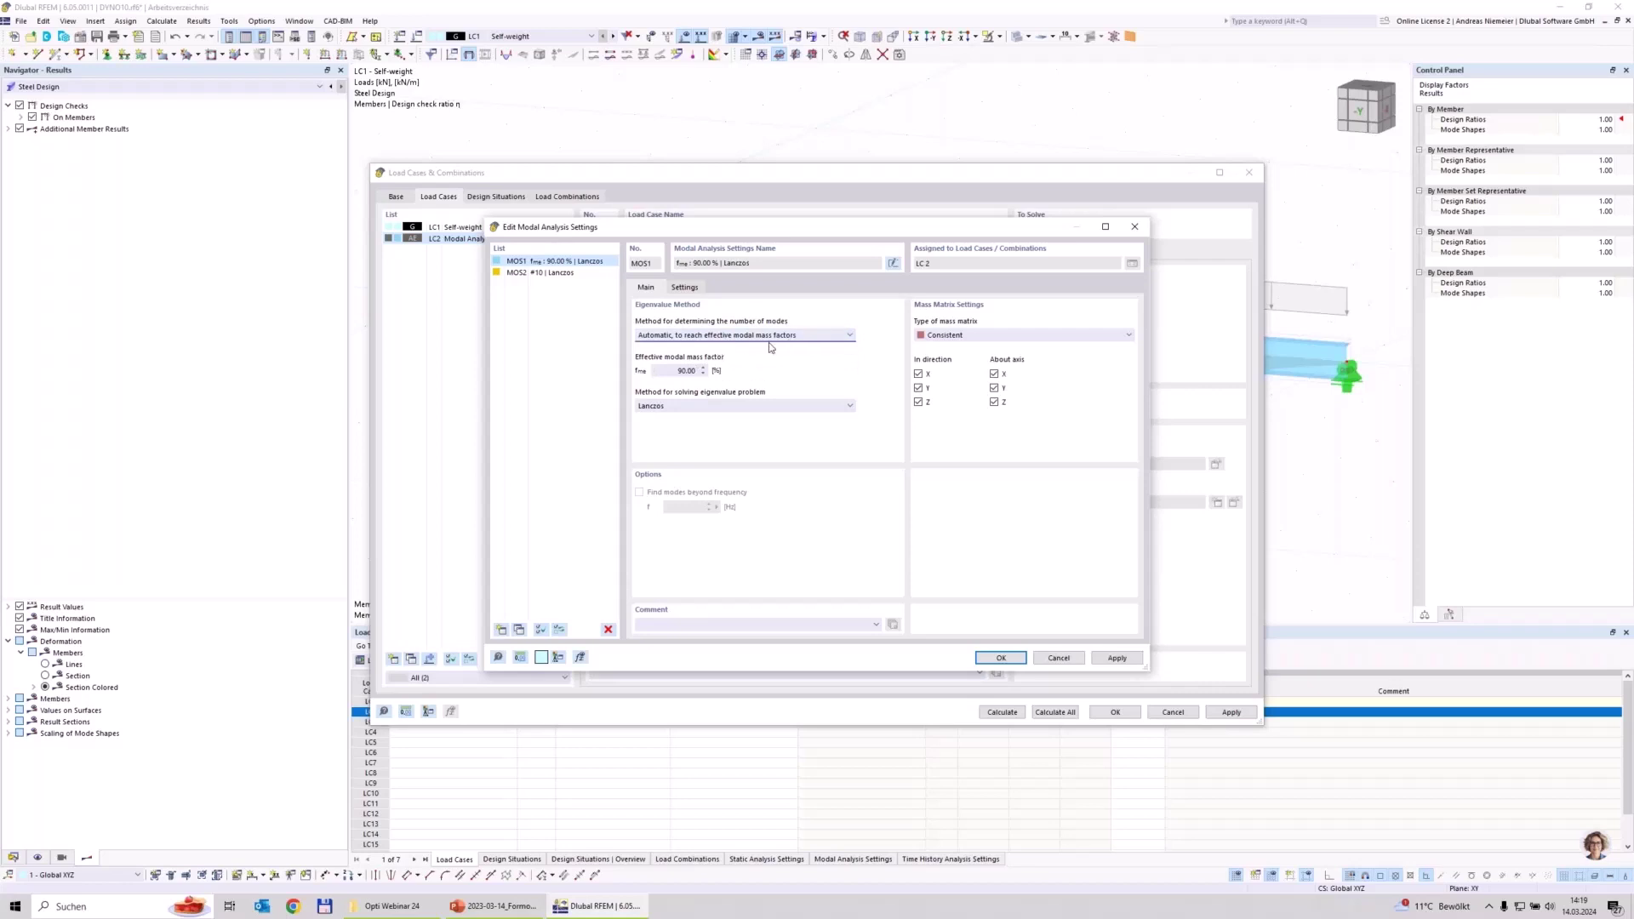
{"action": "left_click", "coordinate": [658, 372]}
{"action": "left_click", "coordinate": [743, 406]}
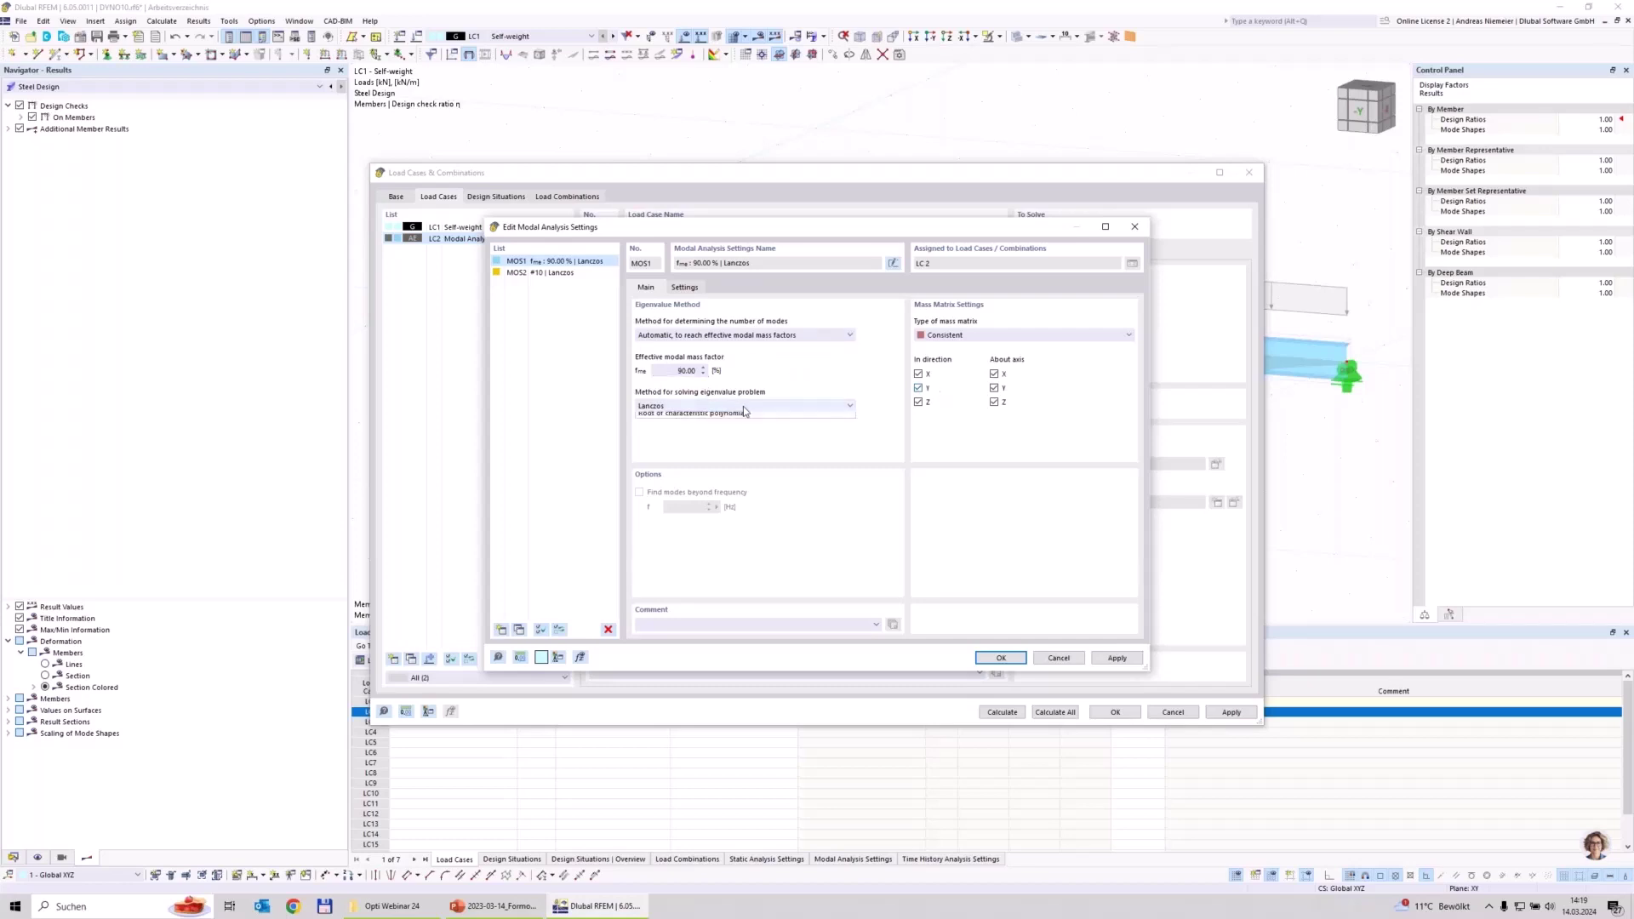
{"action": "left_click", "coordinate": [685, 427]}
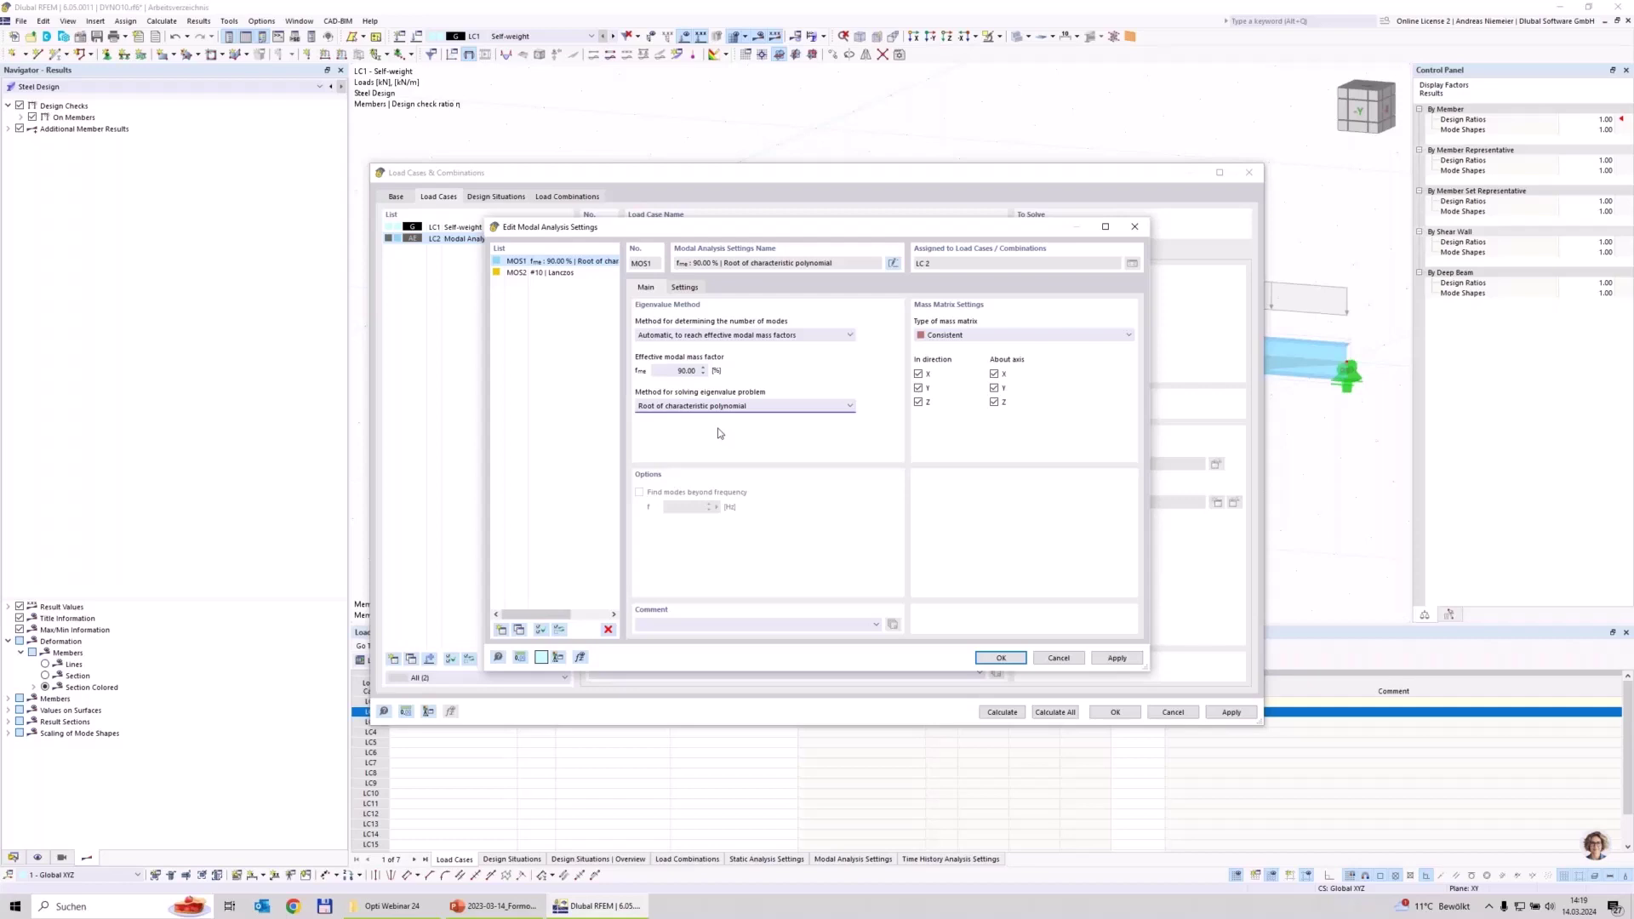
Deactivate the masses in directions X and Y and about axes X and Z, and save the modal analysis settings.
{"action": "left_click", "coordinate": [920, 390]}
{"action": "left_click", "coordinate": [920, 375]}
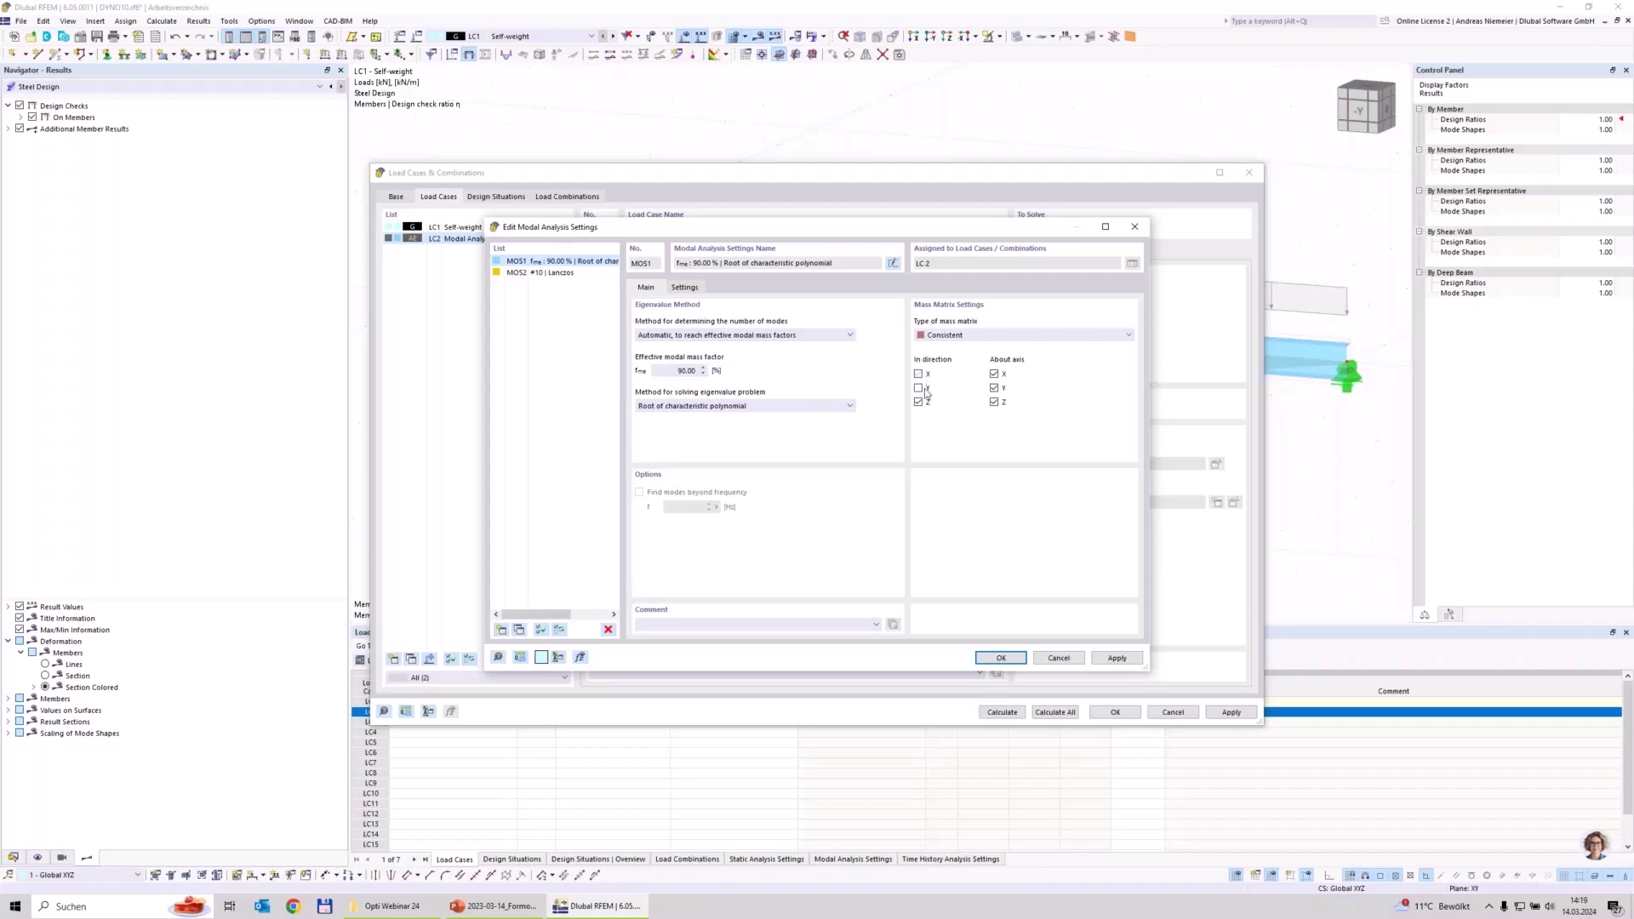
{"action": "left_click", "coordinate": [994, 402]}
{"action": "left_click", "coordinate": [994, 374]}
{"action": "left_click", "coordinate": [1002, 659]}
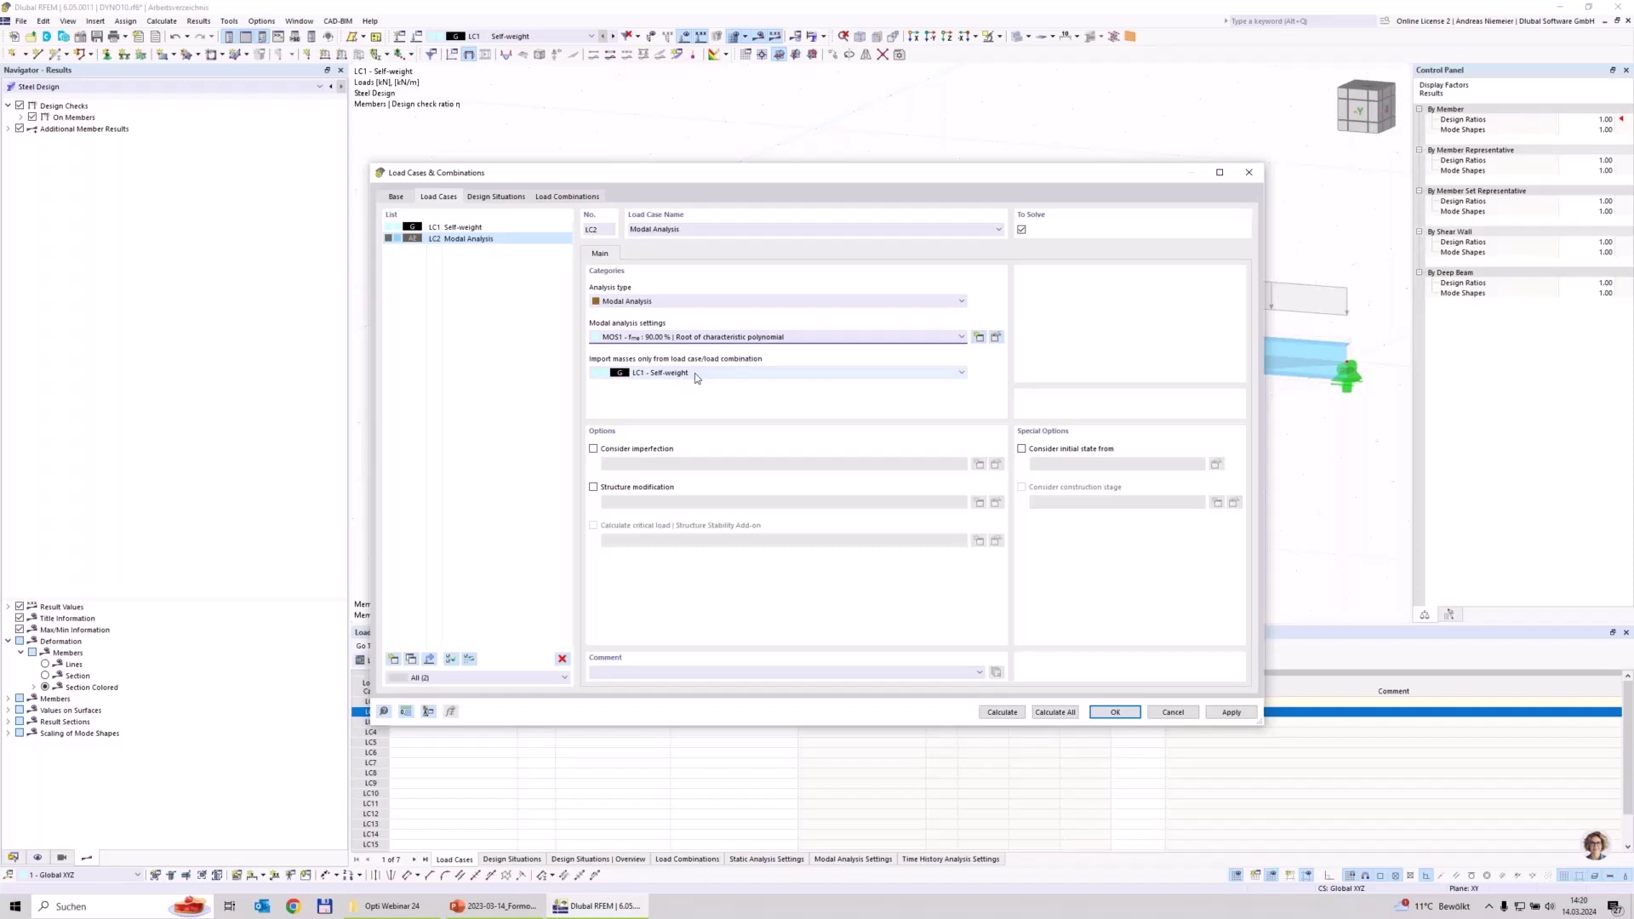
Calculate the modal analysis load case LC2 and display its Modal Analysis results.
{"action": "left_click", "coordinate": [988, 714]}
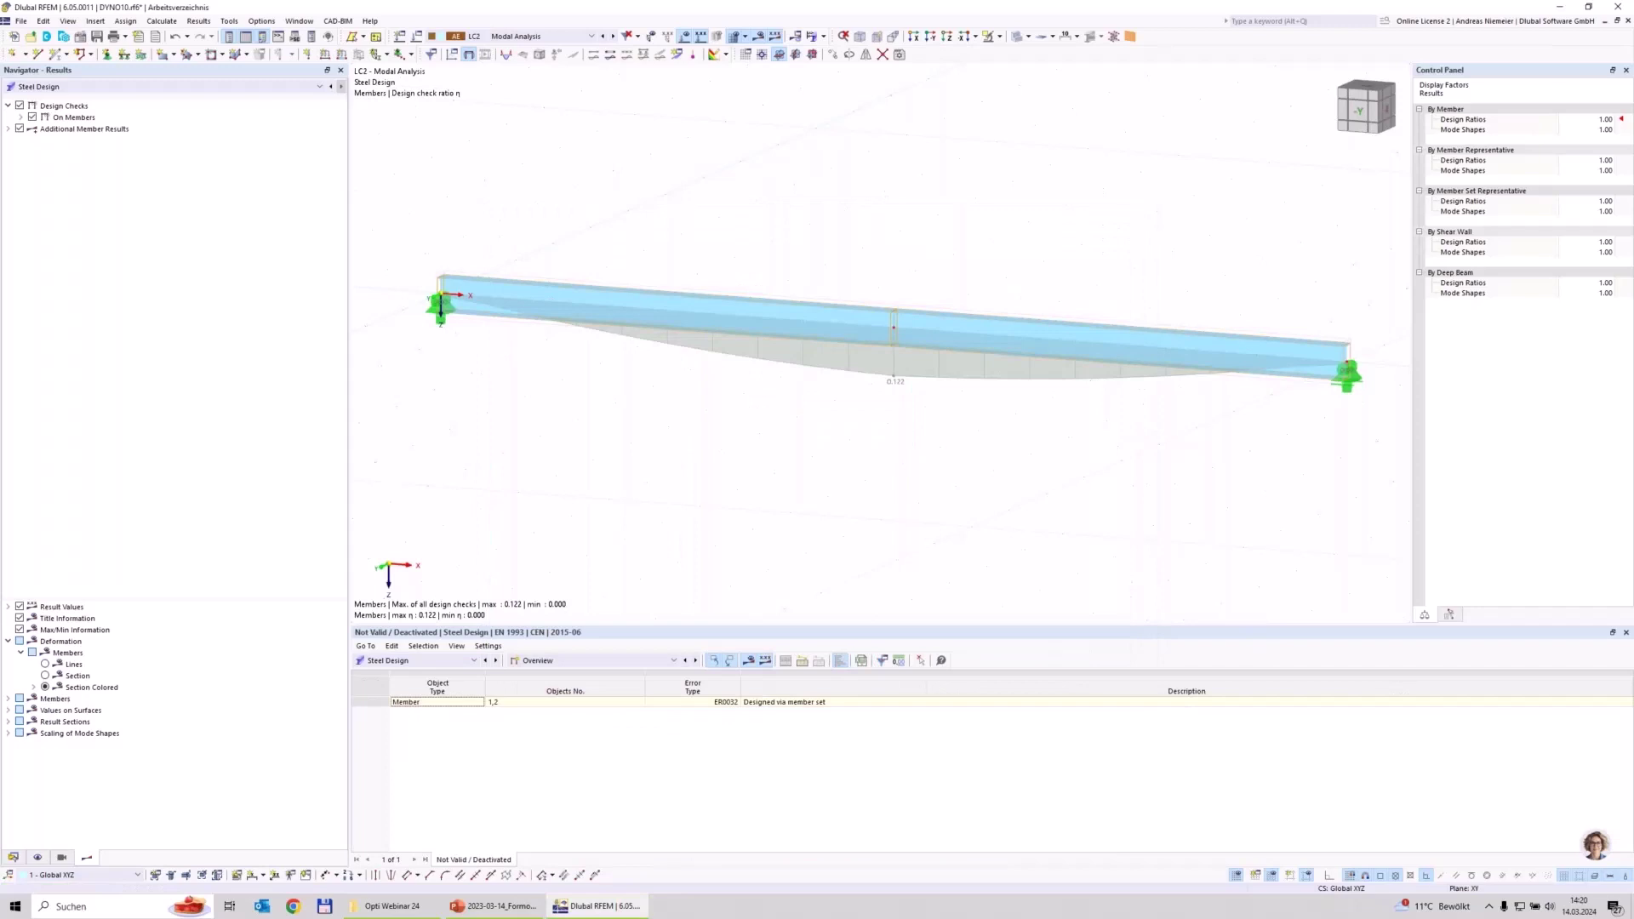
{"action": "left_click", "coordinate": [242, 88]}
{"action": "left_click", "coordinate": [223, 99]}
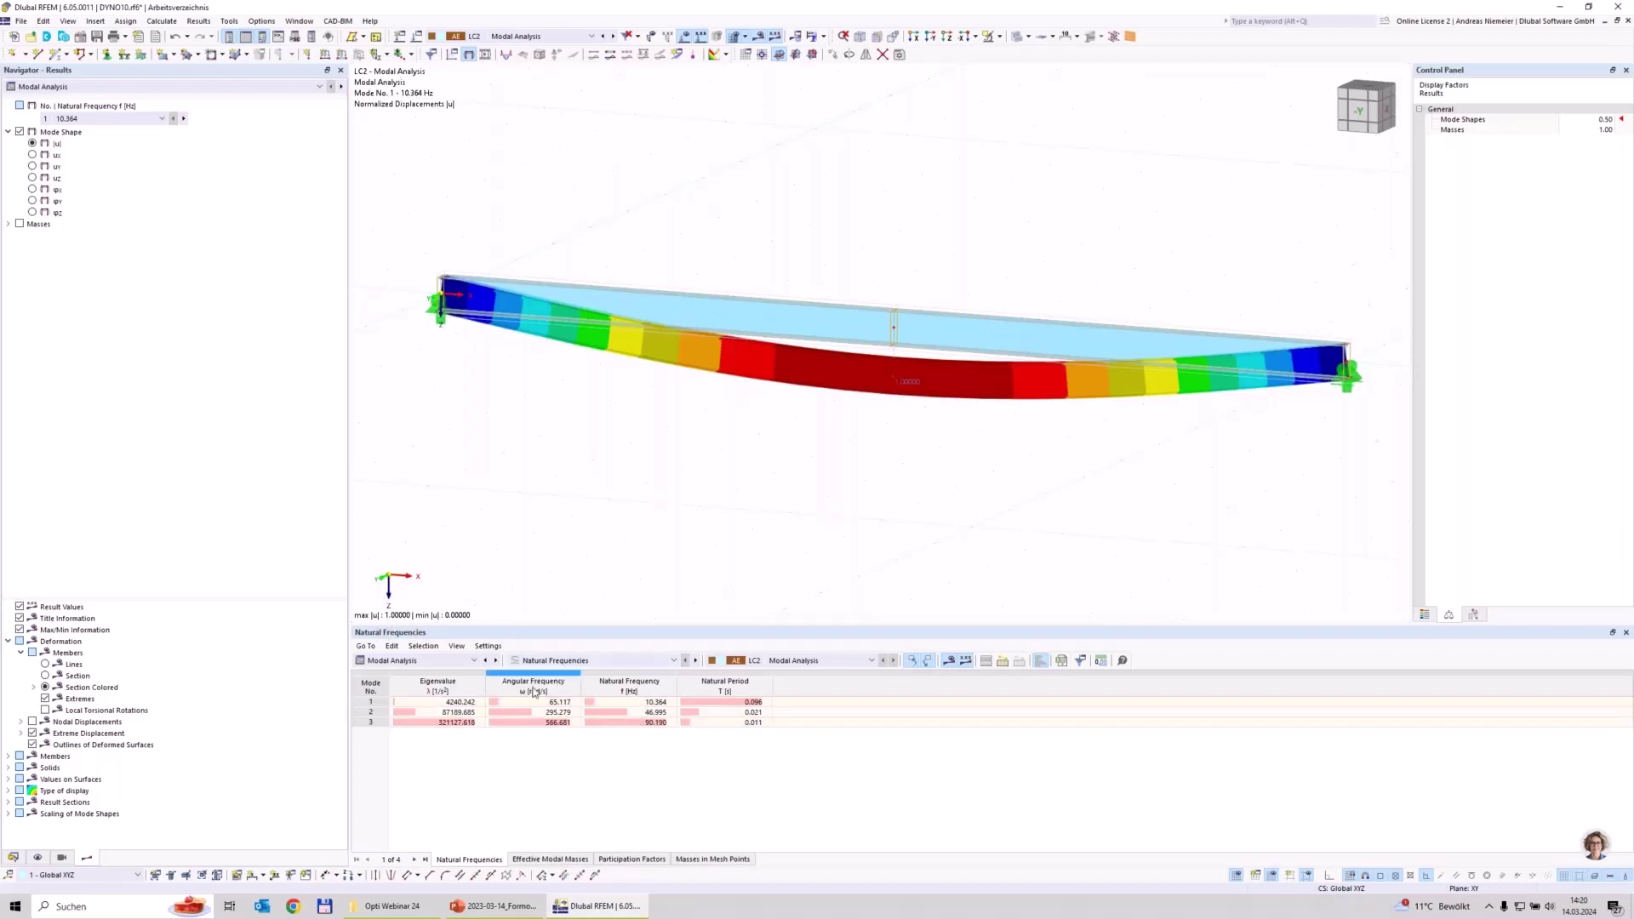
View the mode shapes belonging to the three natural frequencies of the beam one after another.
{"action": "left_click", "coordinate": [634, 703]}
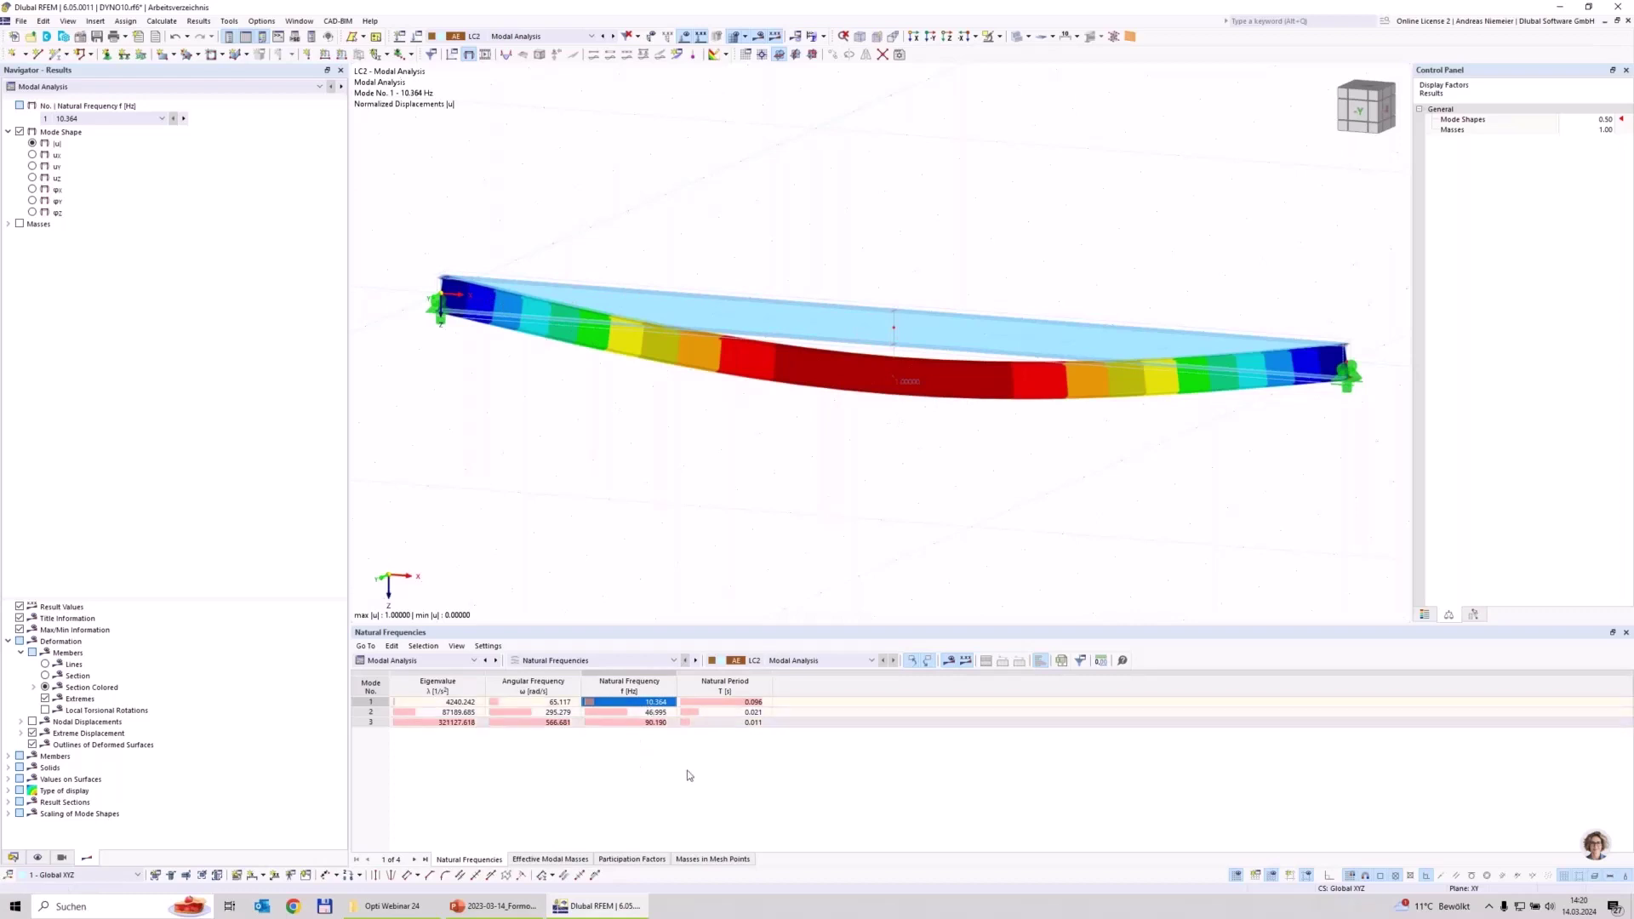
{"action": "left_click", "coordinate": [663, 713]}
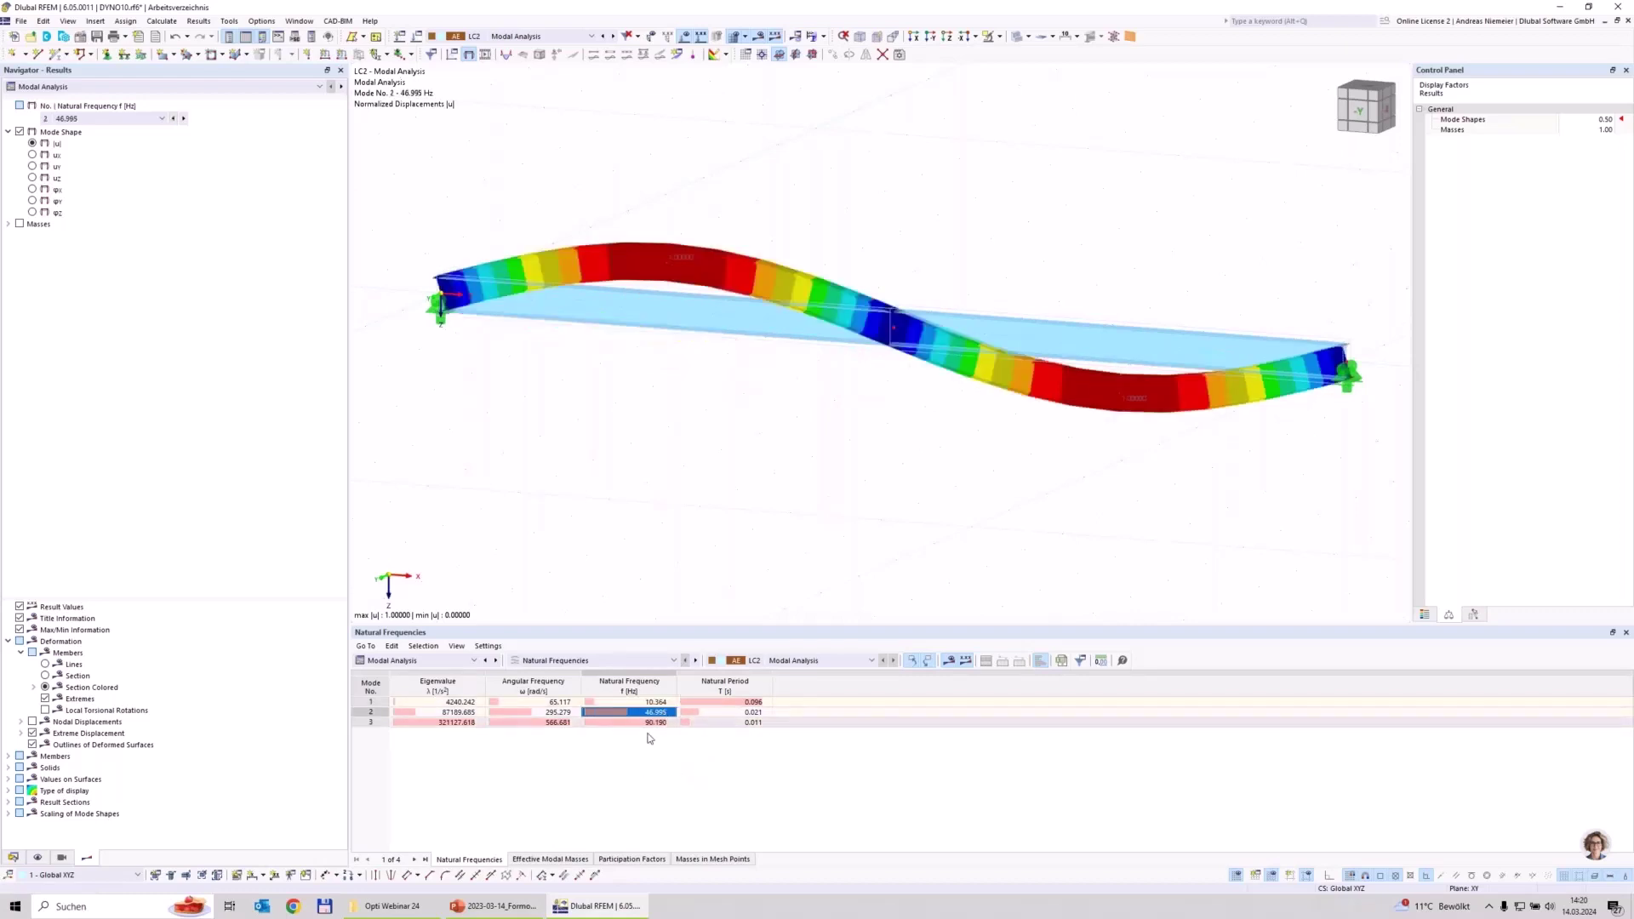
{"action": "left_click", "coordinate": [655, 723]}
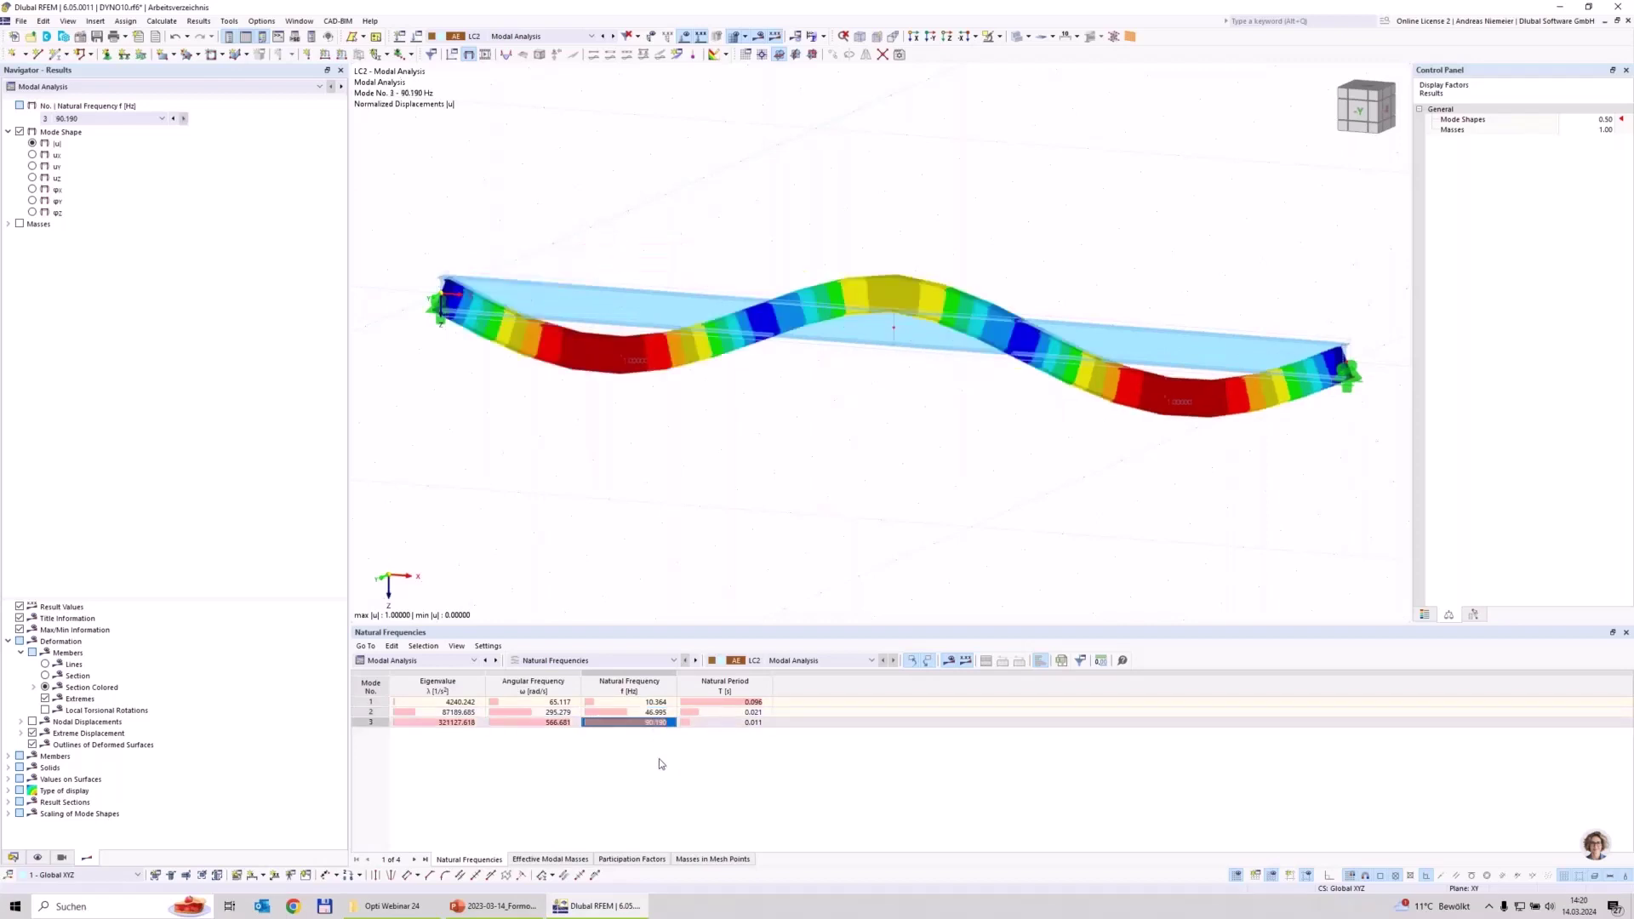
{"action": "key", "text": "Up"}
{"action": "key", "text": "Up"}
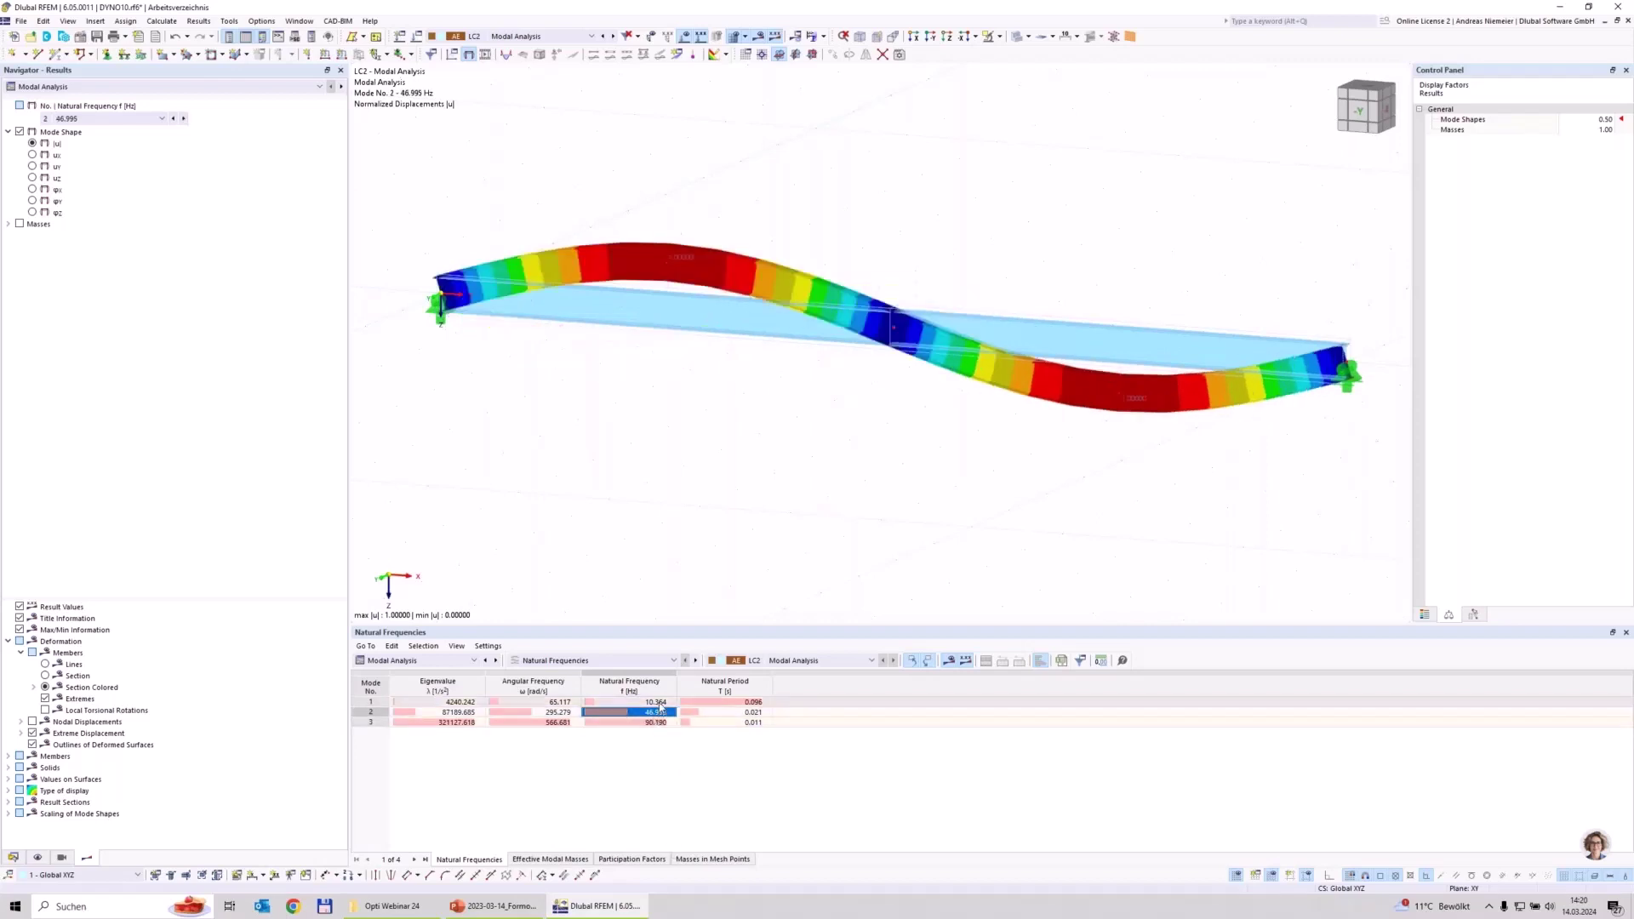
{"action": "key", "text": "Down"}
{"action": "key", "text": "Down"}
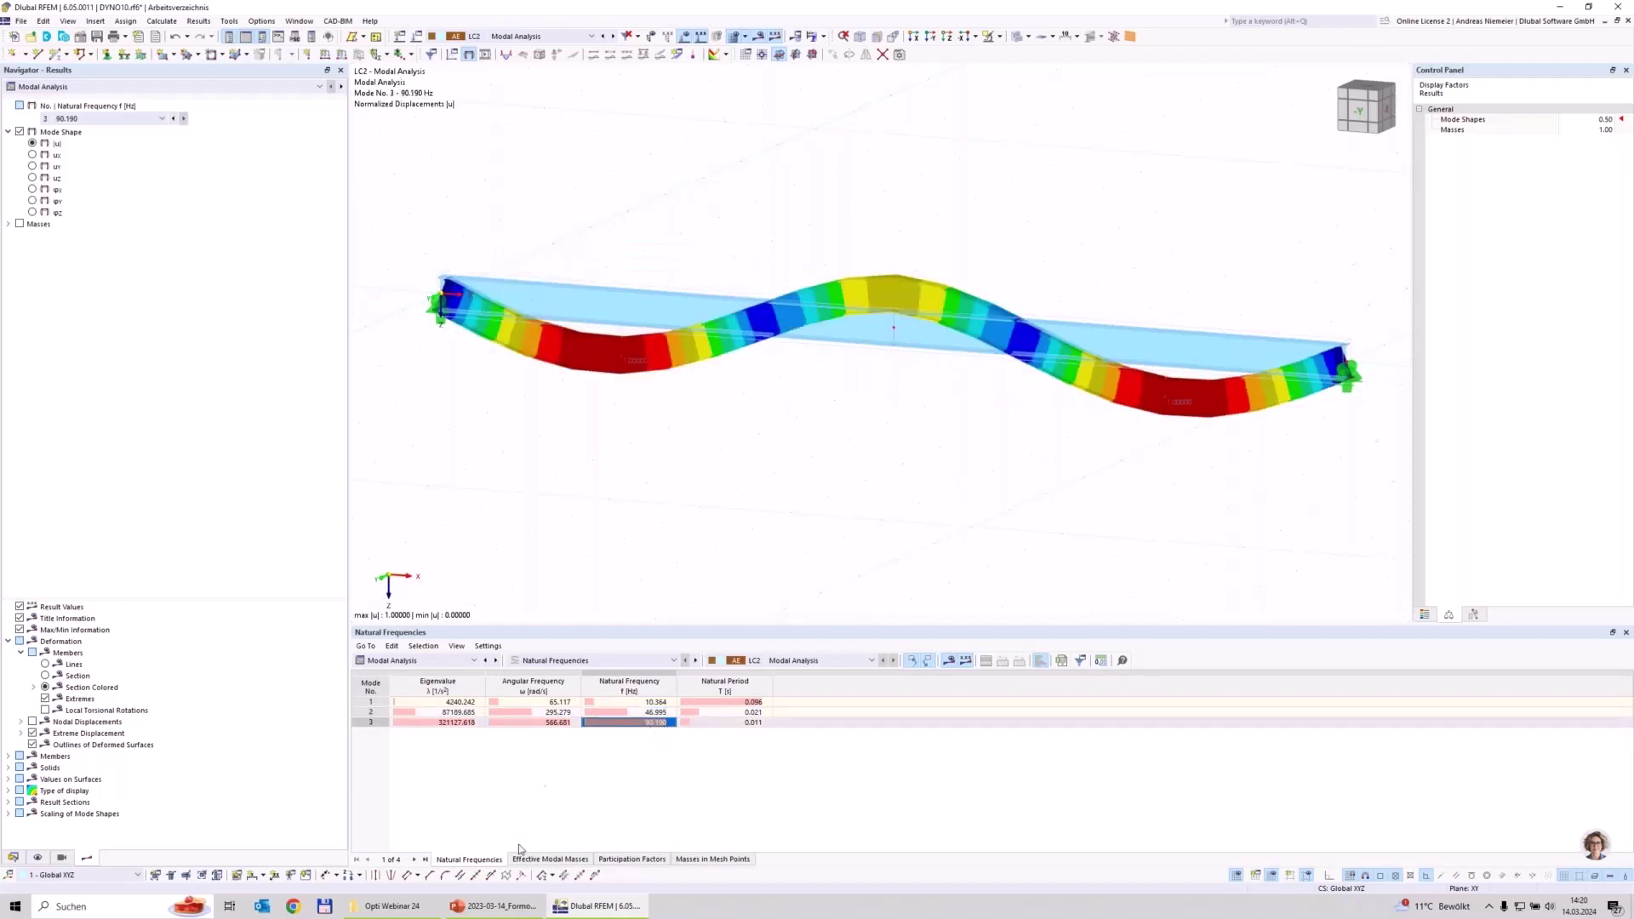
Check the effective modal mass factors in the Z direction and compare the first and second mode shapes.
{"action": "left_click", "coordinate": [550, 859]}
{"action": "left_click", "coordinate": [909, 733]}
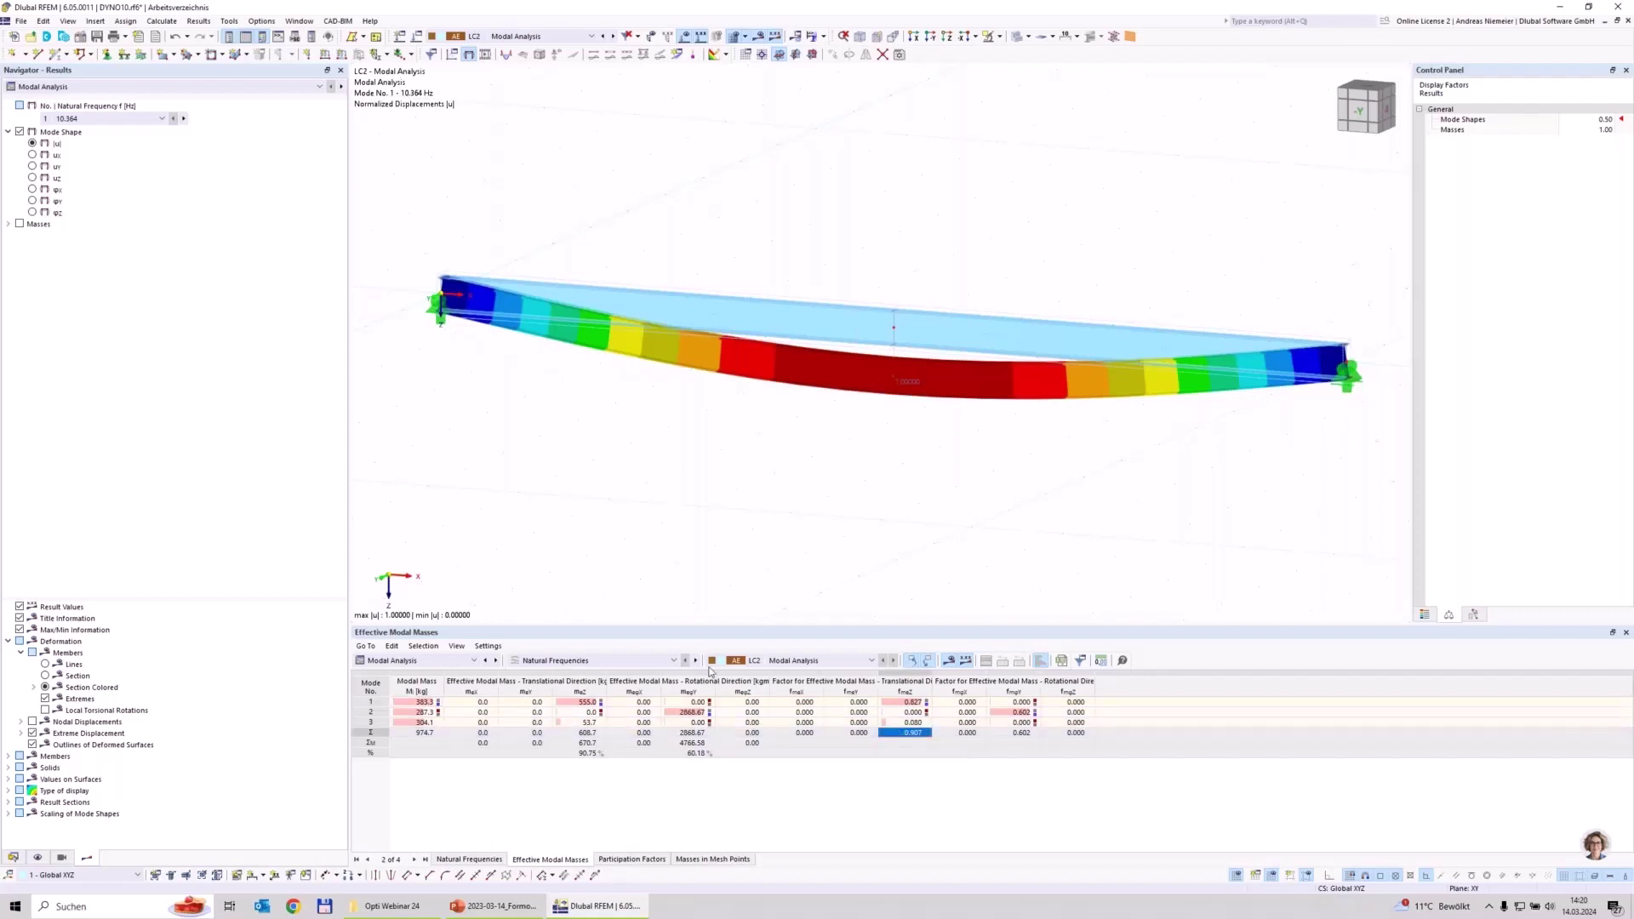
{"action": "left_click", "coordinate": [469, 859]}
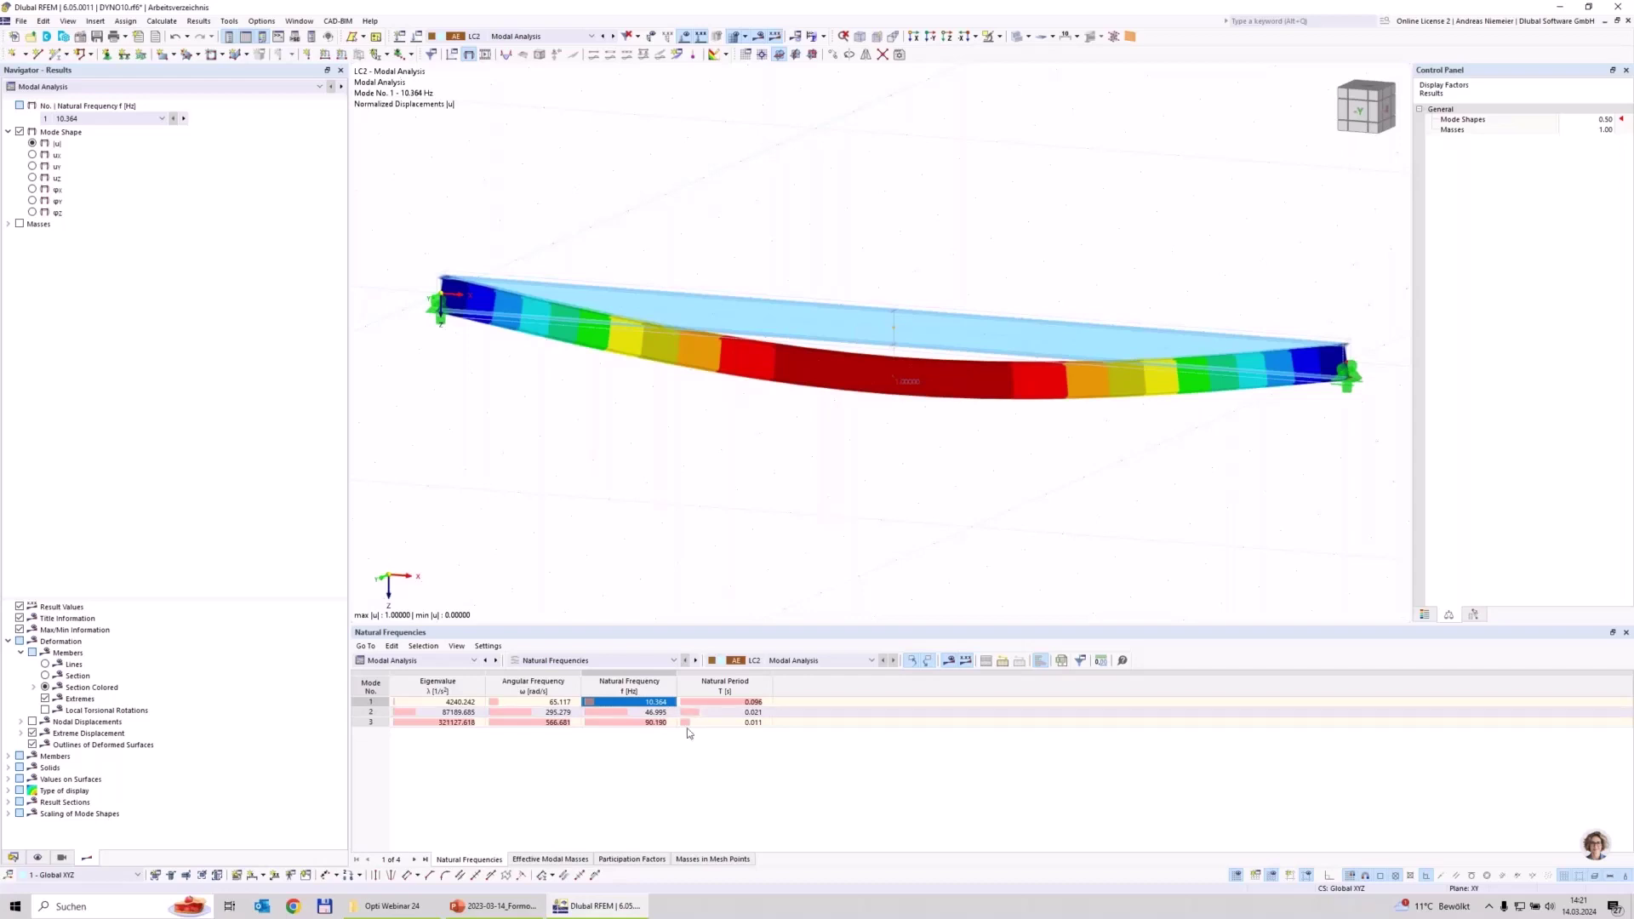
{"action": "left_click", "coordinate": [644, 712]}
{"action": "left_click", "coordinate": [645, 702]}
{"action": "left_click", "coordinate": [647, 712]}
{"action": "left_click", "coordinate": [646, 703]}
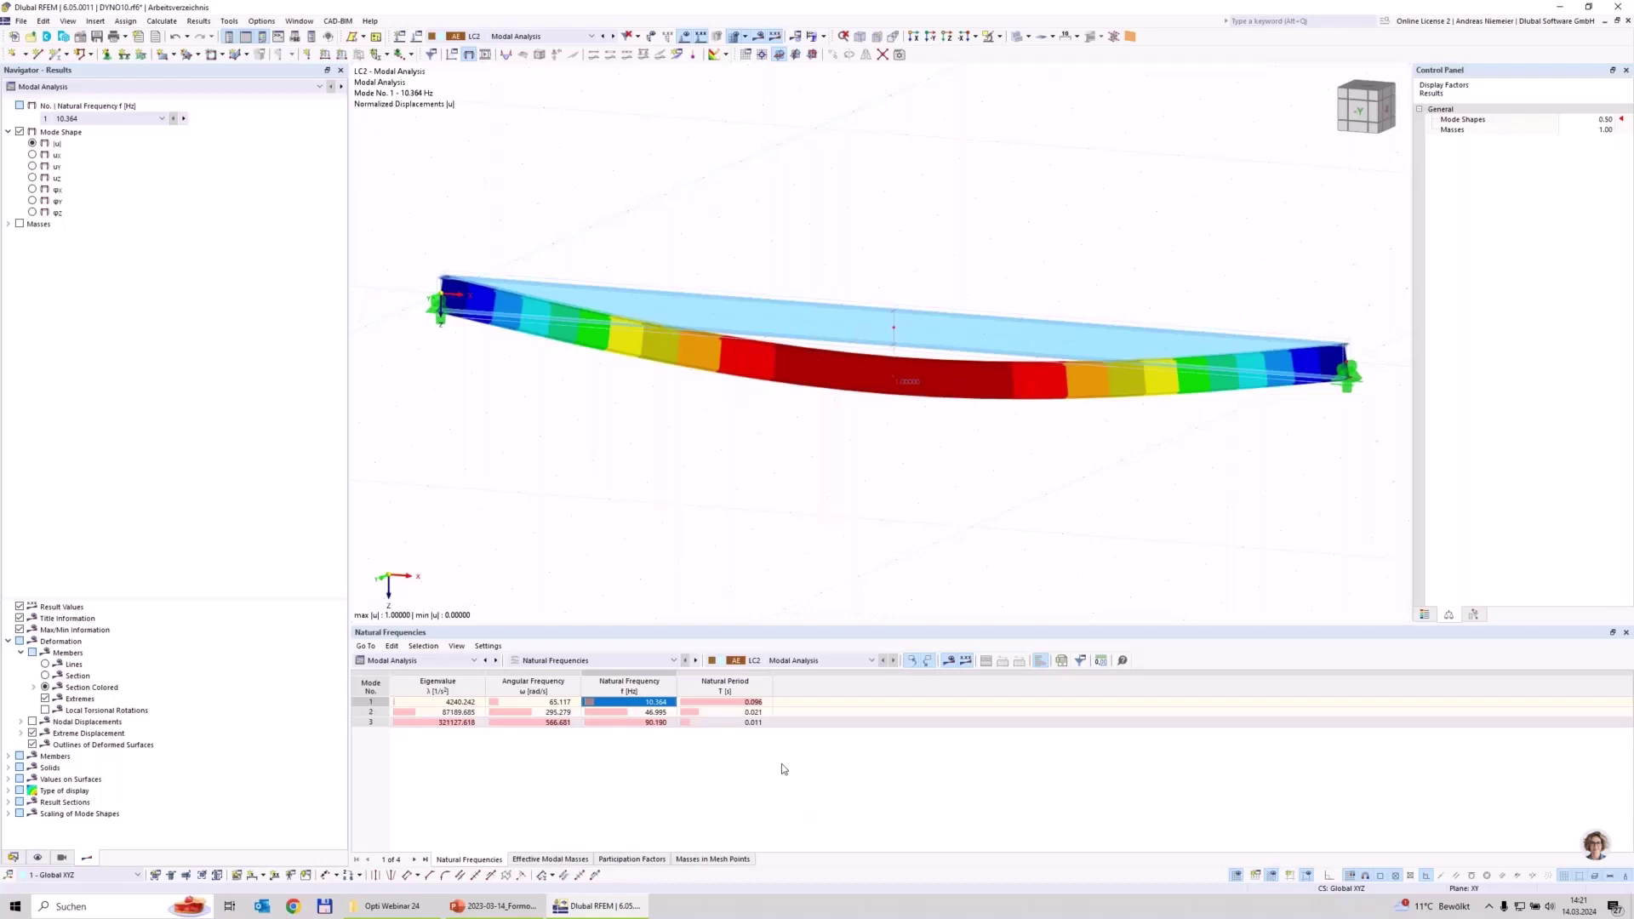
Create load case LC3 named "Washing Machine" with the analysis type Time History Analysis | Time Diagram.
{"action": "left_click", "coordinate": [419, 661]}
{"action": "left_click", "coordinate": [408, 691]}
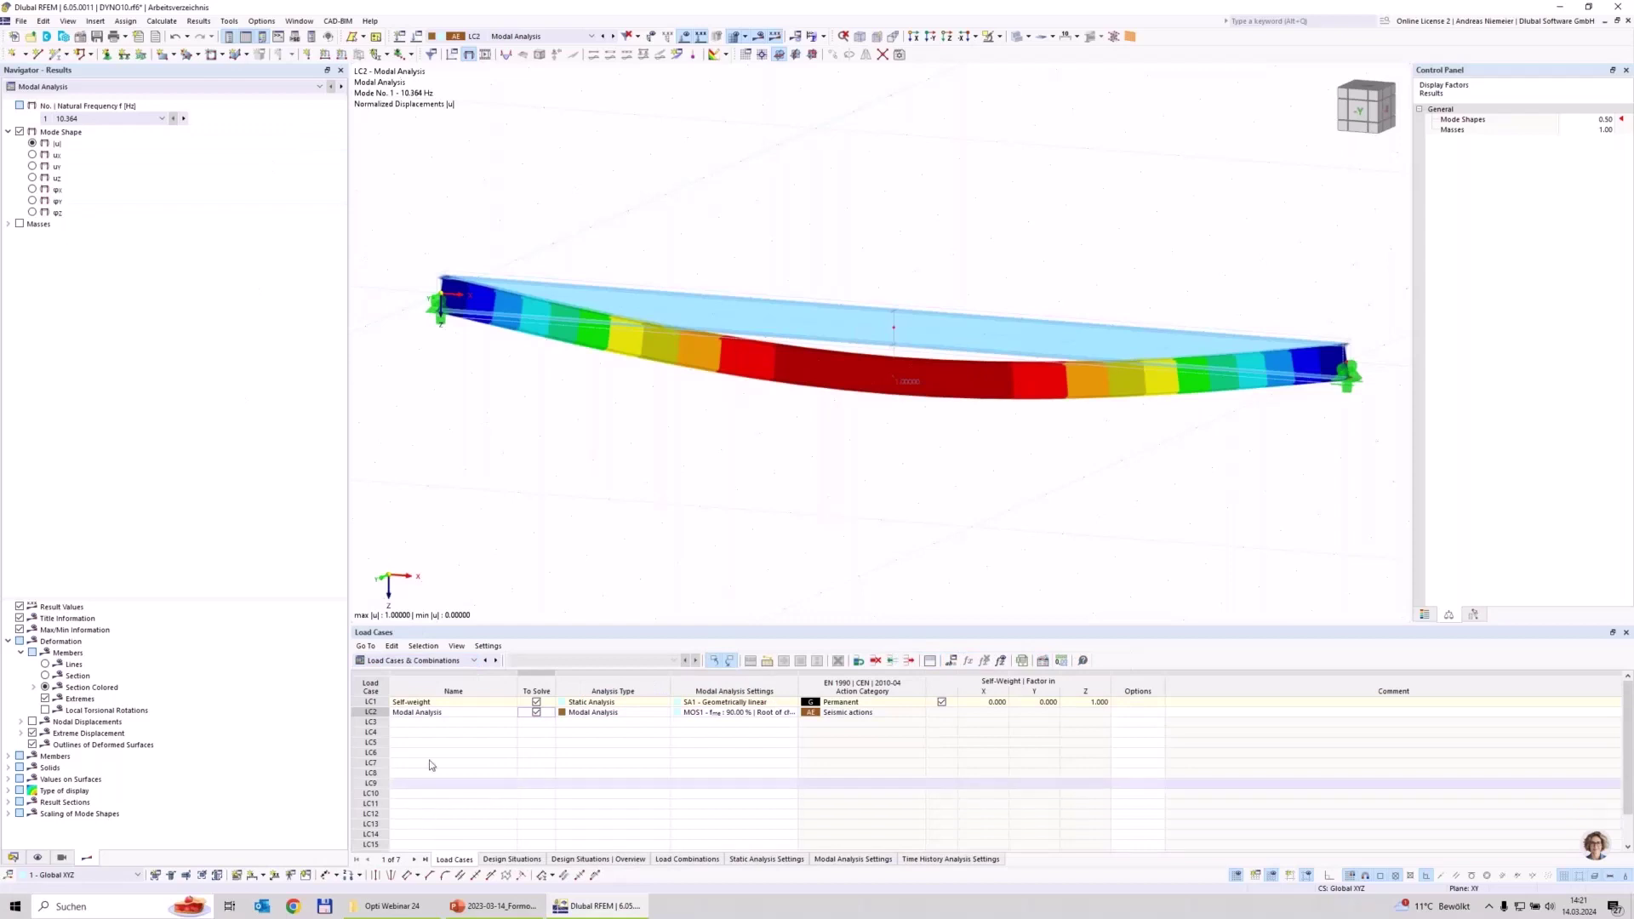
{"action": "left_click", "coordinate": [373, 723]}
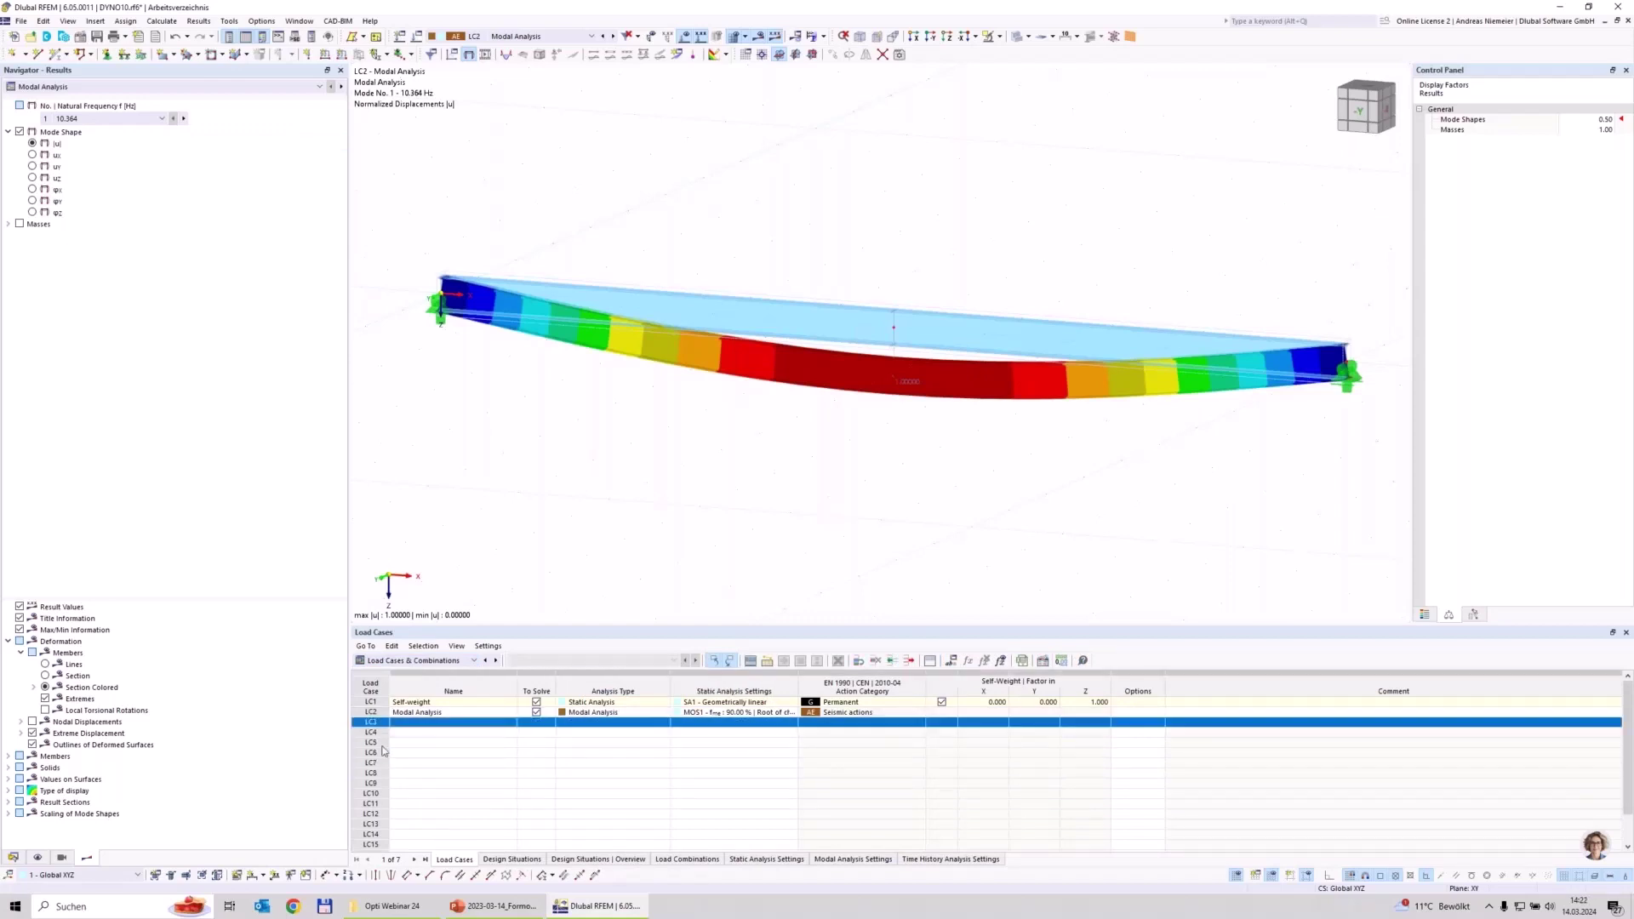
{"action": "double_click", "coordinate": [373, 724]}
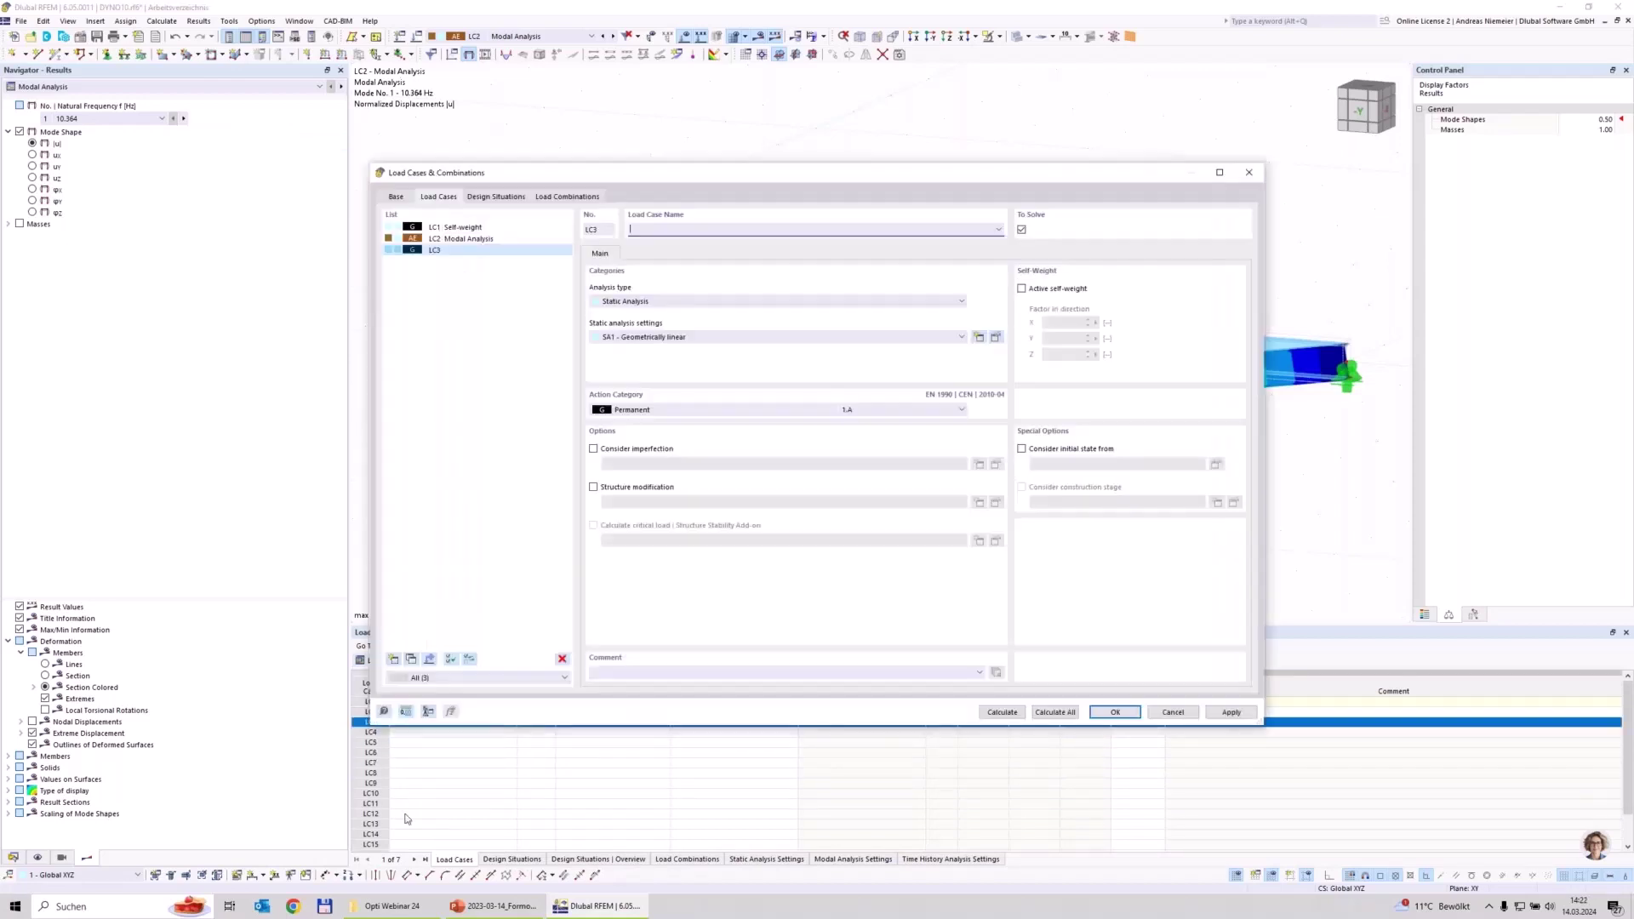
{"action": "left_click", "coordinate": [671, 229]}
{"action": "type", "text": "Washing Machine"}
{"action": "left_click", "coordinate": [611, 302]}
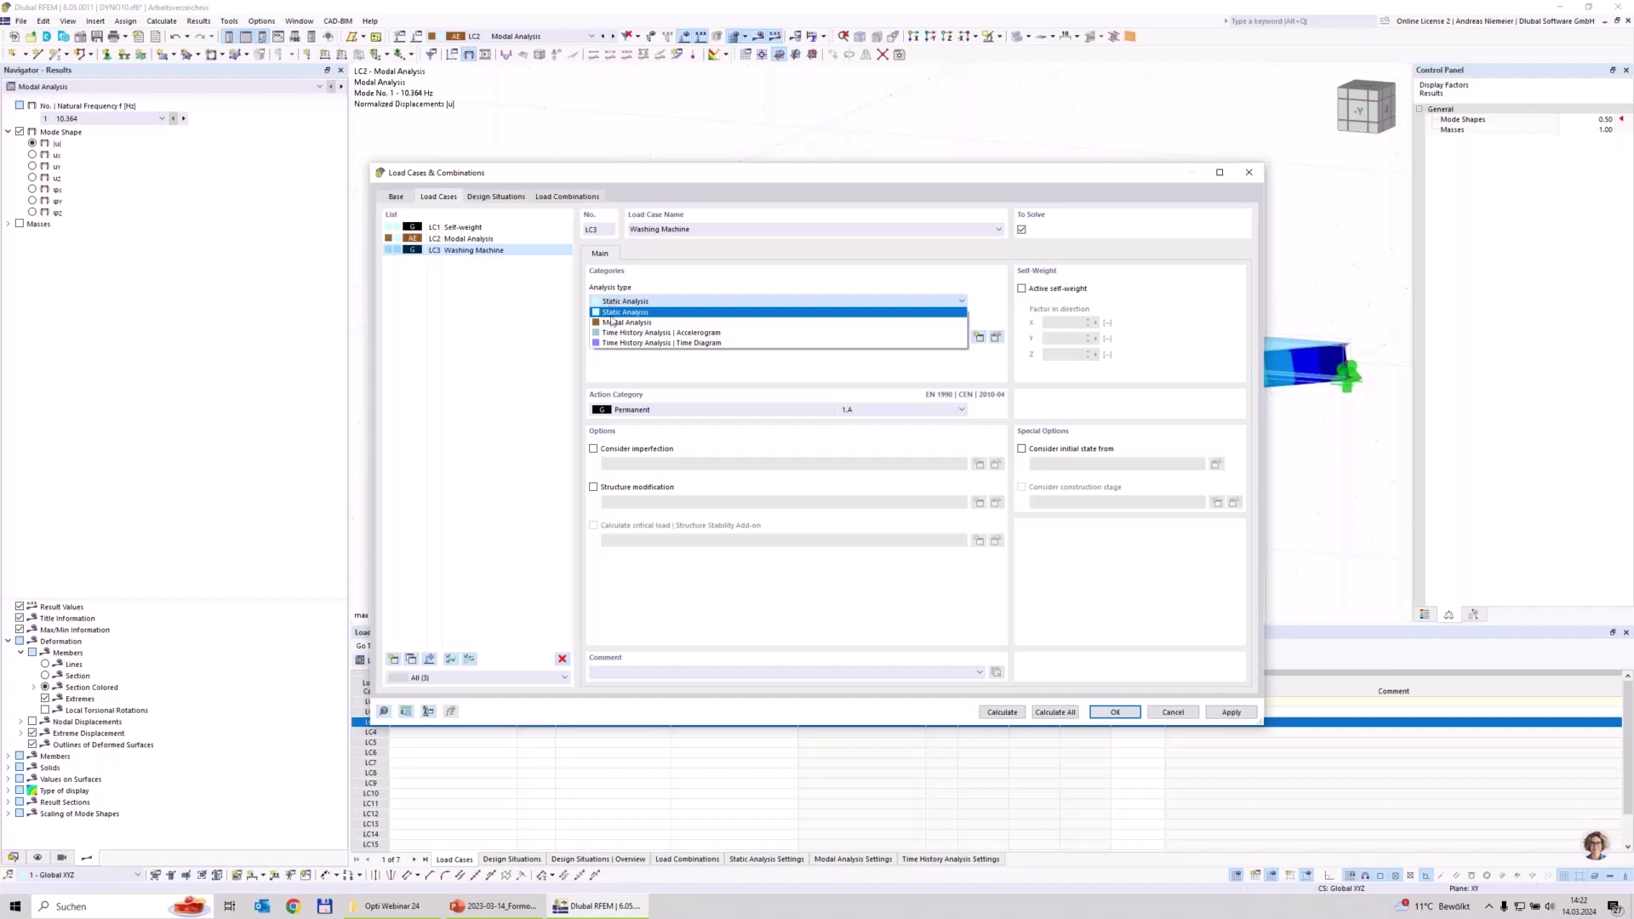
{"action": "left_click", "coordinate": [627, 343]}
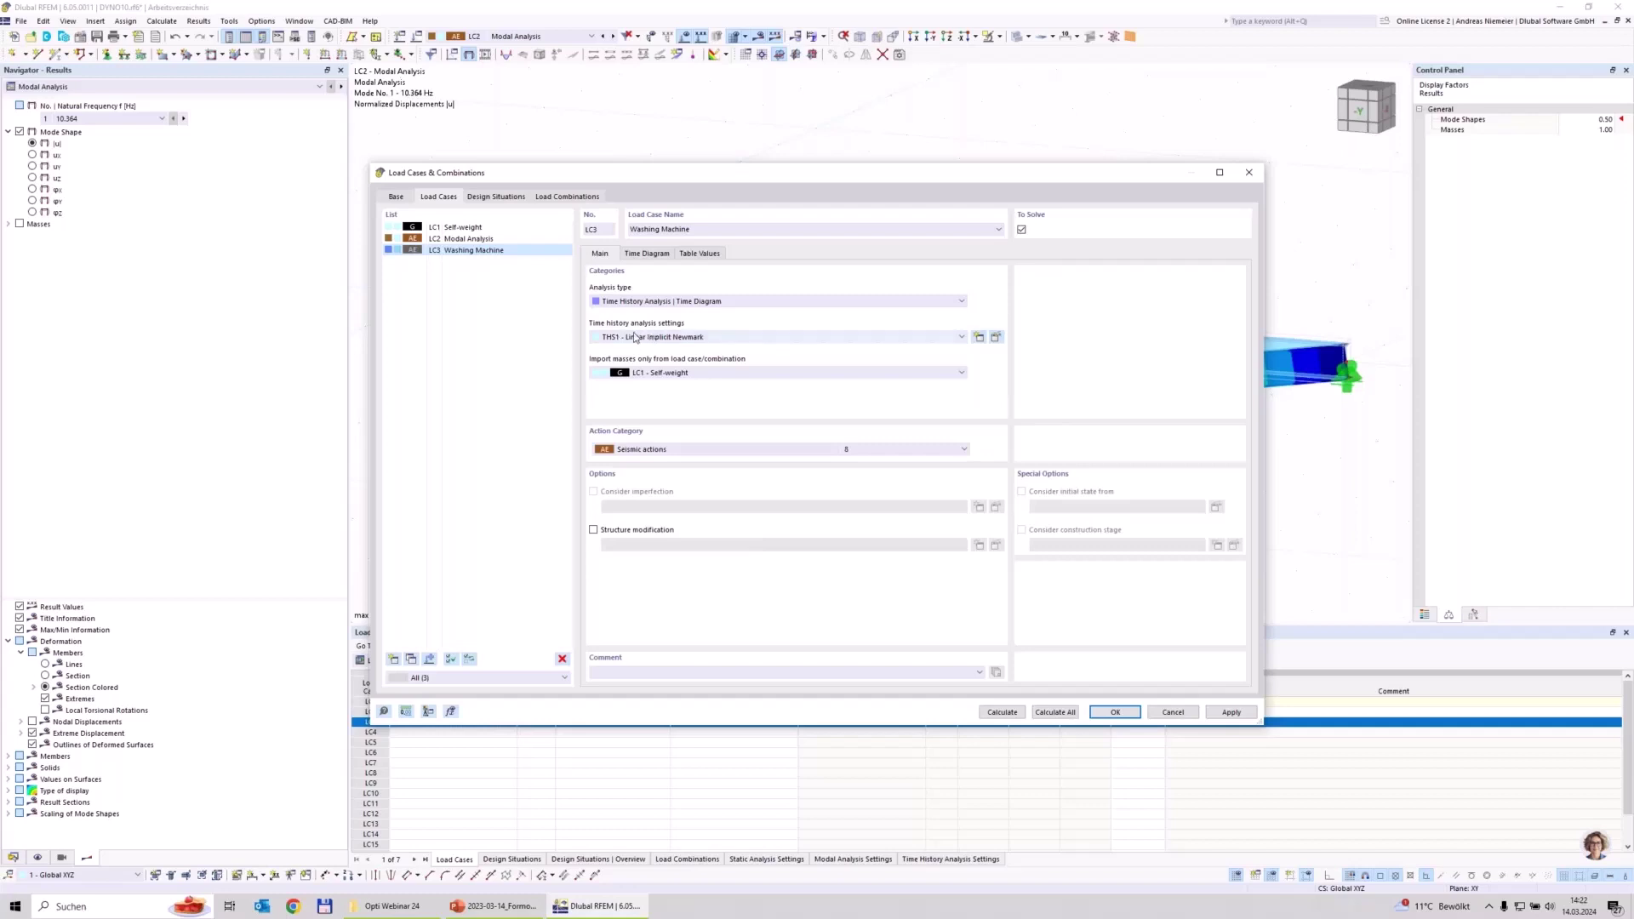
Edit the time history analysis settings to use the Linear Modal method with a maximum time of 4 s.
{"action": "left_click", "coordinate": [996, 337]}
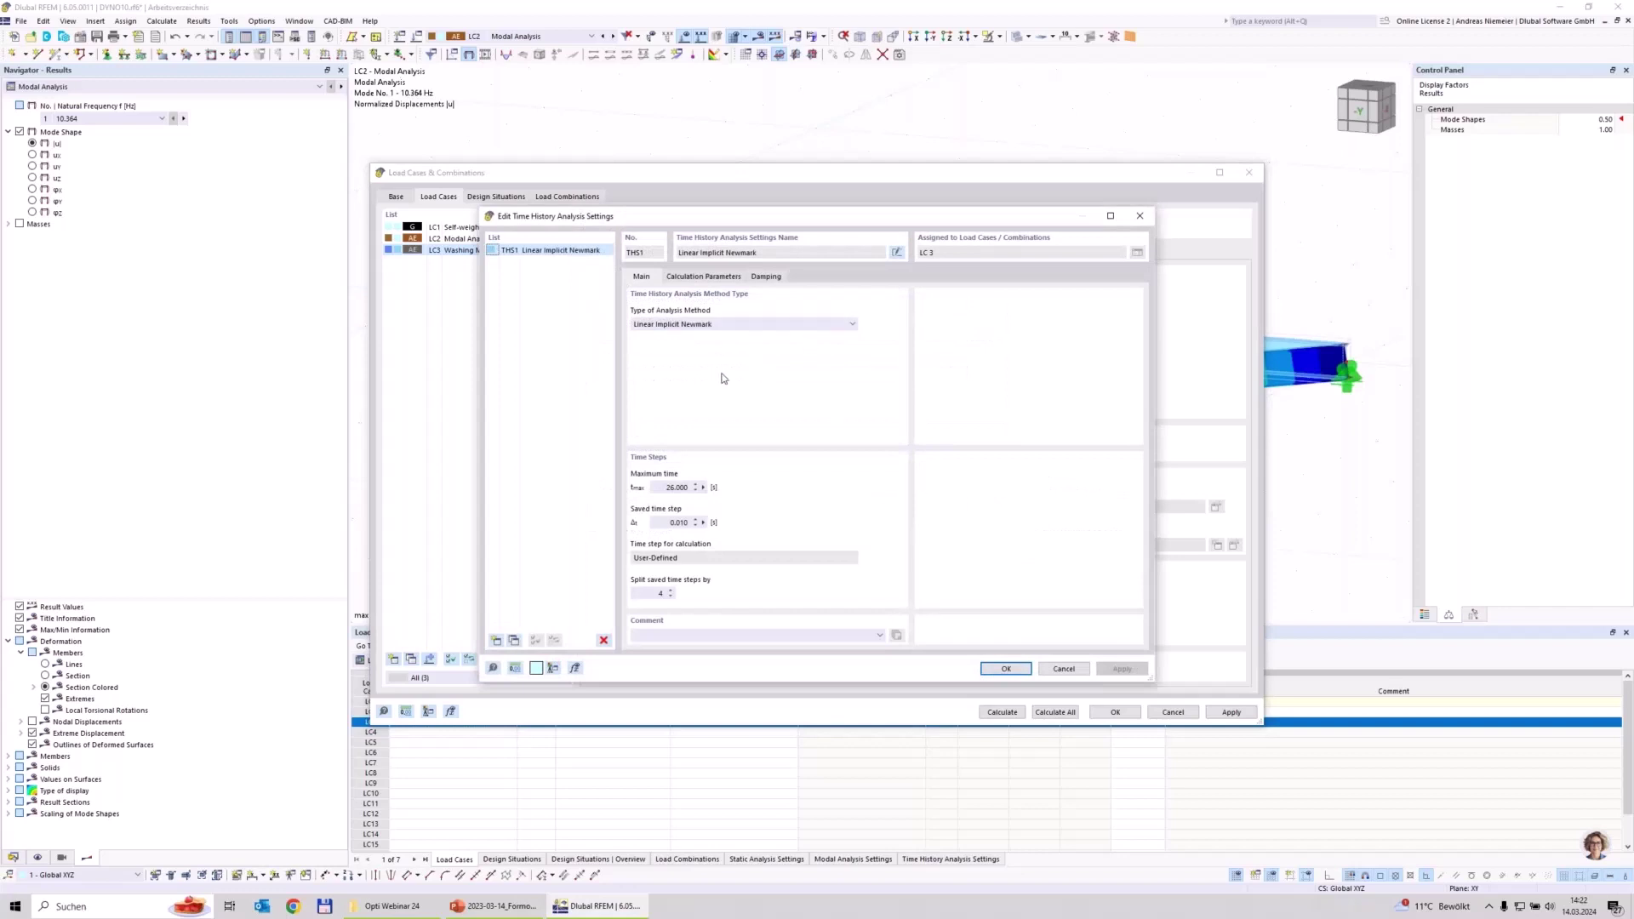
{"action": "left_click", "coordinate": [681, 326]}
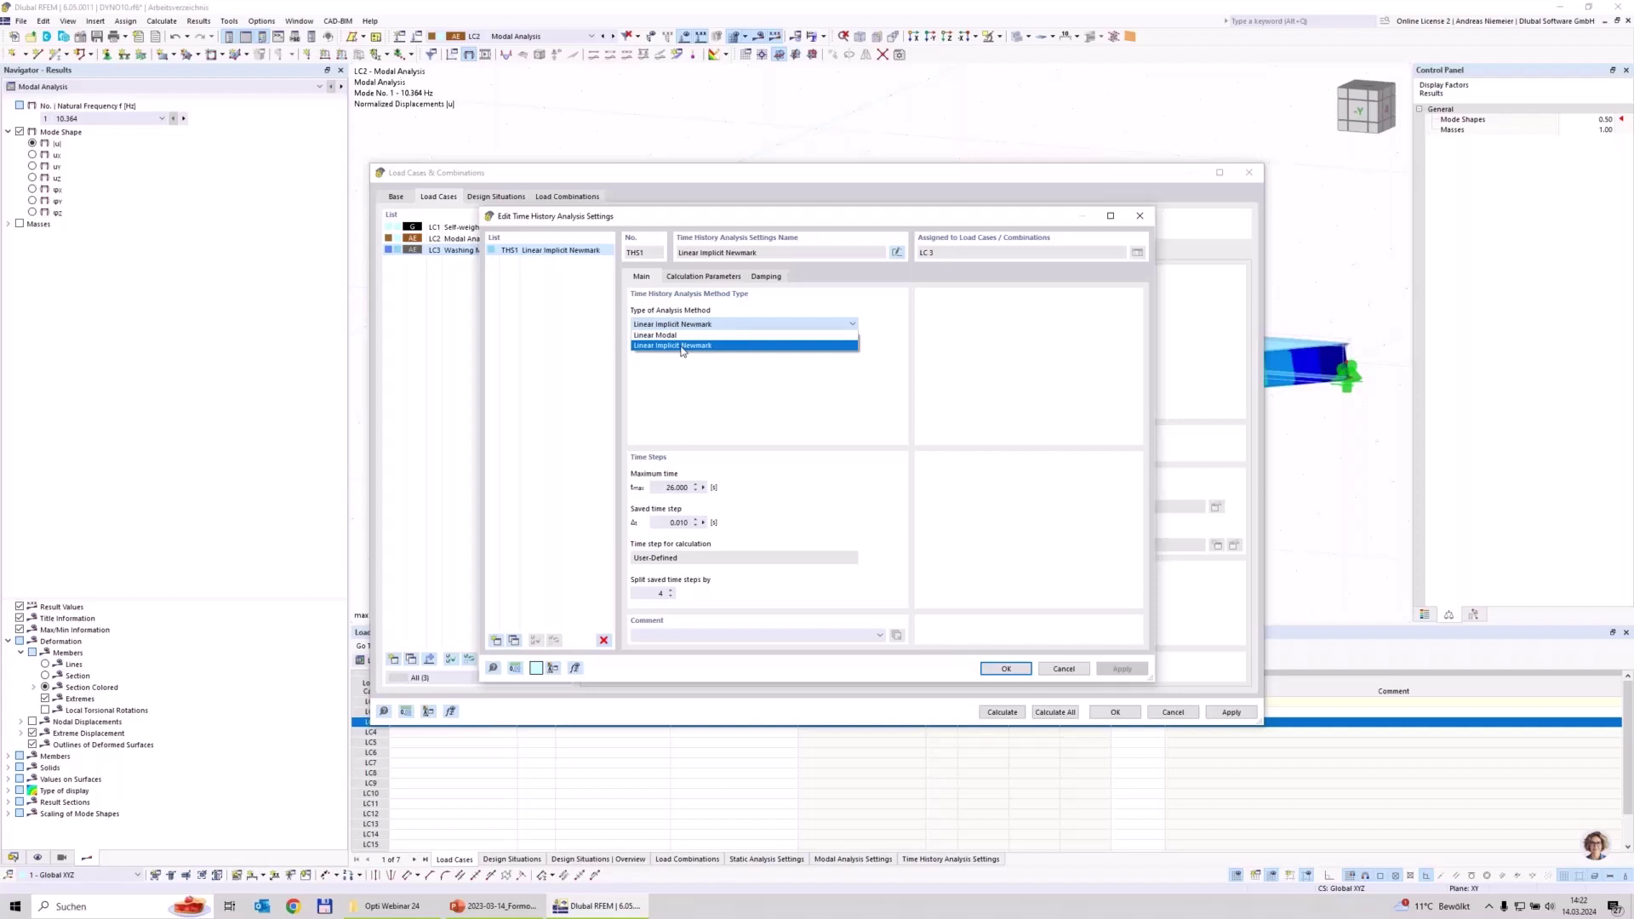
{"action": "left_click", "coordinate": [660, 336]}
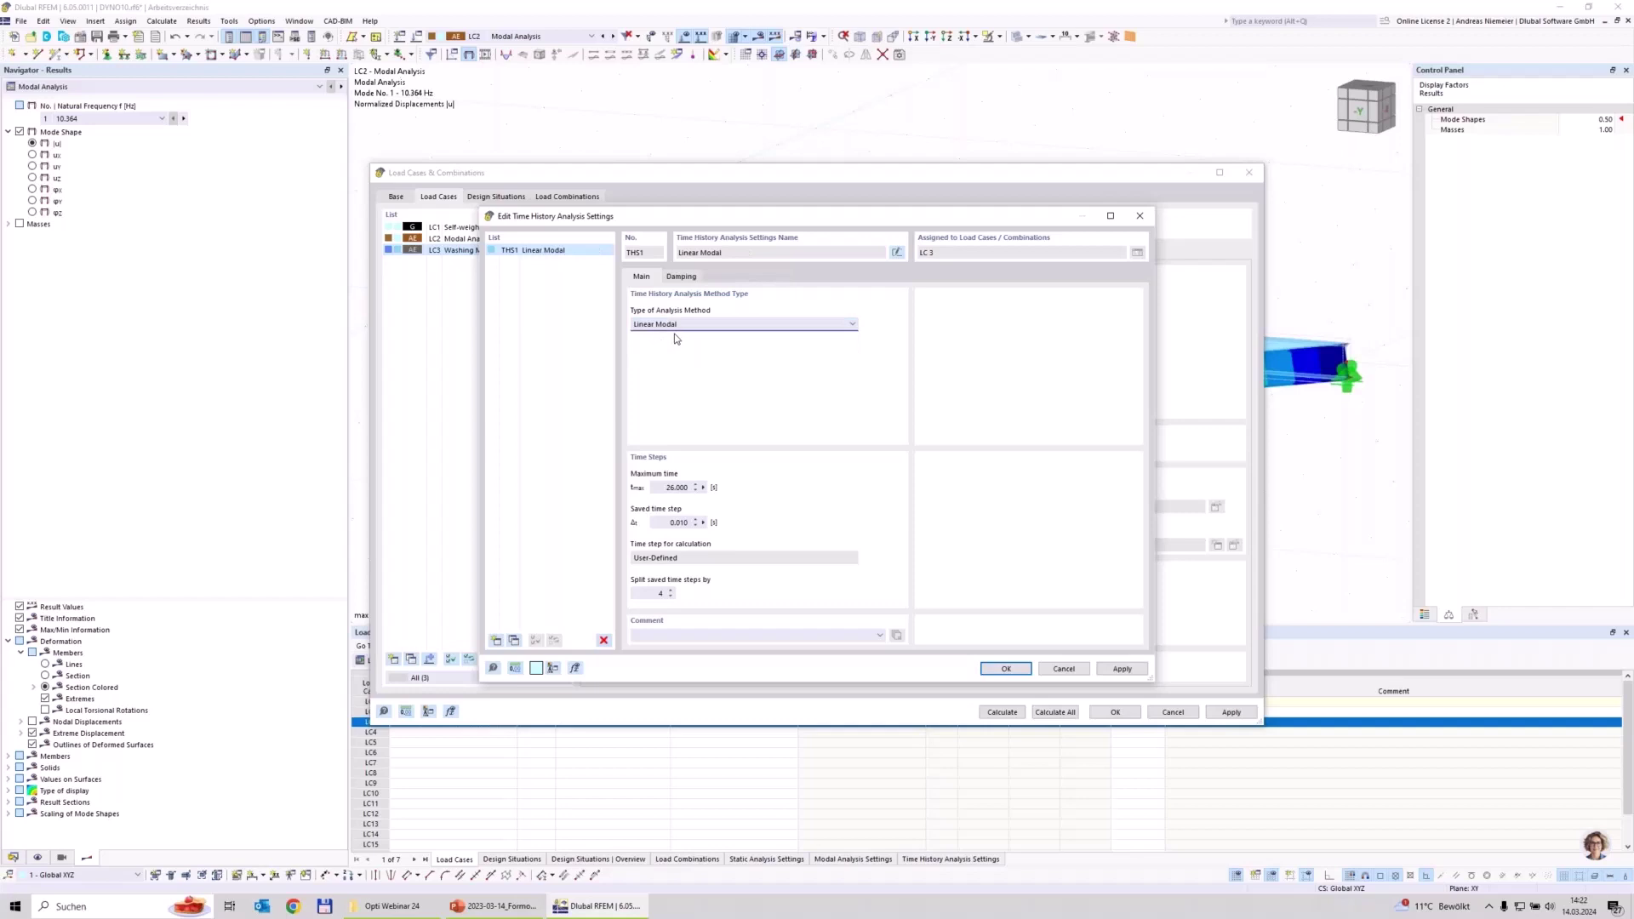
{"action": "left_click_drag", "start_coordinate": [665, 487], "coordinate": [791, 496]}
{"action": "type", "text": "4"}
Set the damping type to constant Lehr's damping, enter its damping constant and save the time history analysis settings.
{"action": "left_click", "coordinate": [691, 279]}
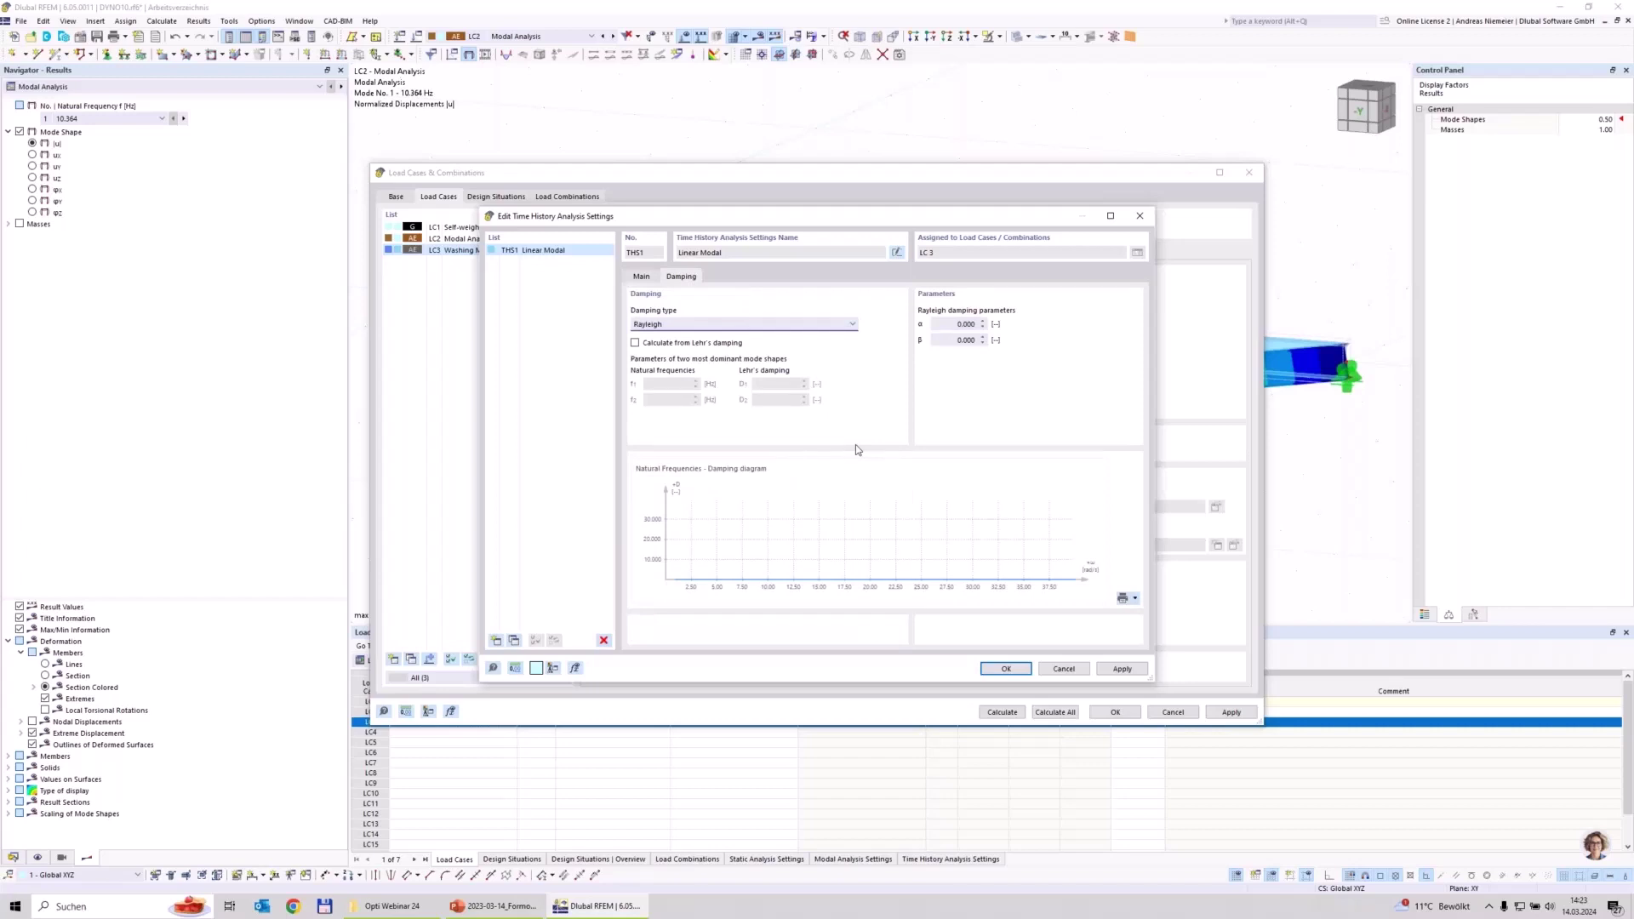
{"action": "left_click", "coordinate": [814, 323]}
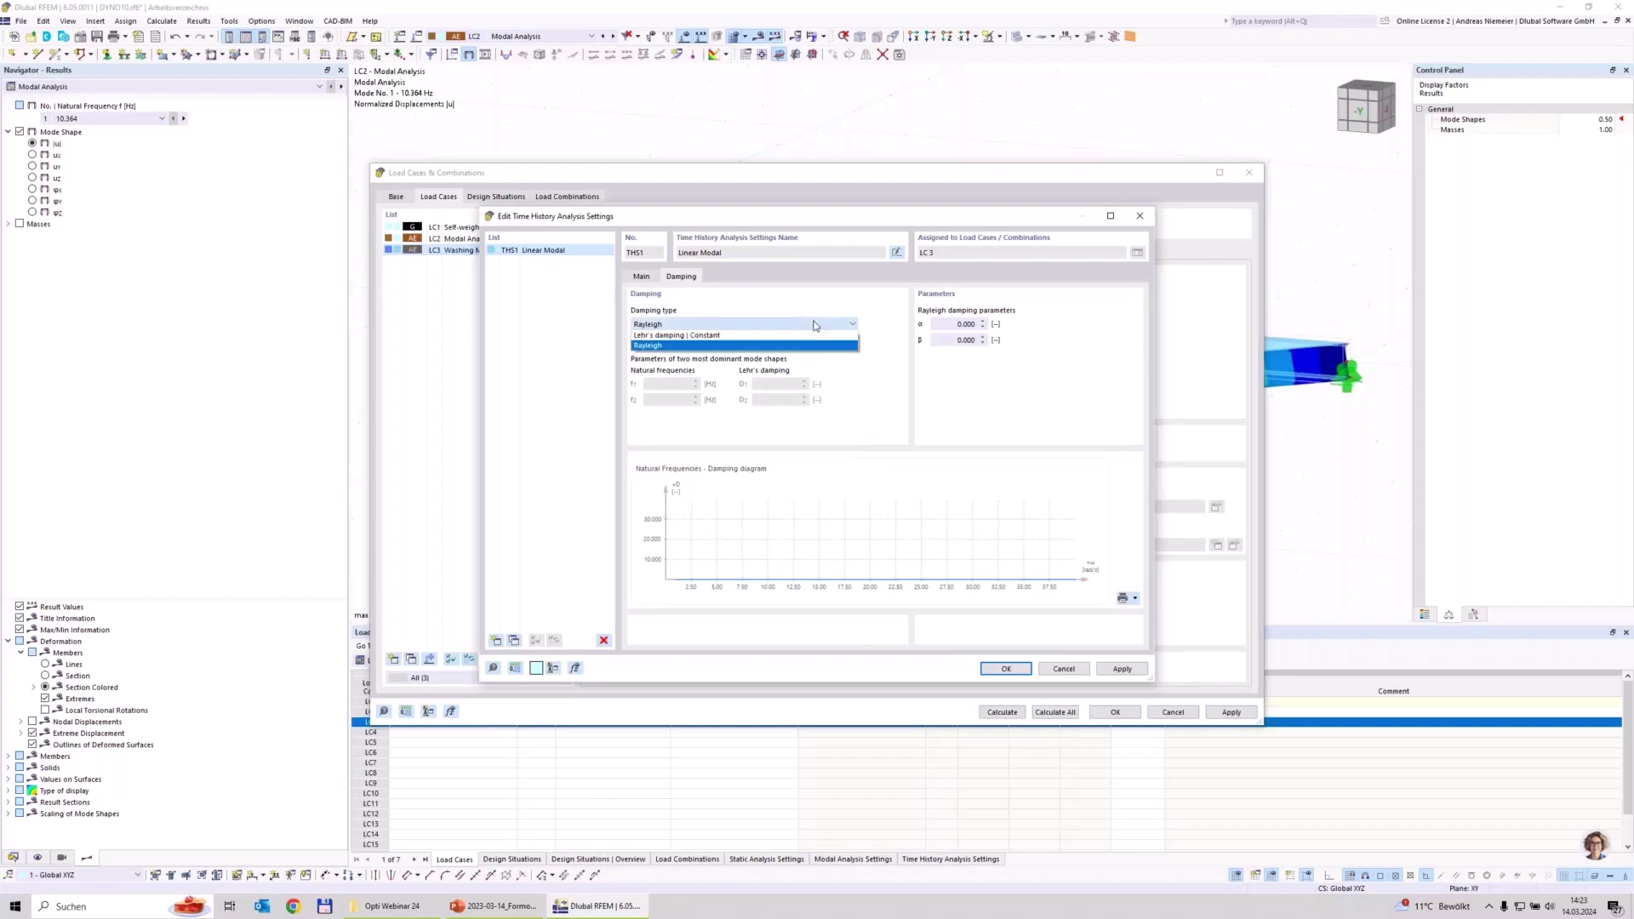
{"action": "left_click", "coordinate": [683, 335]}
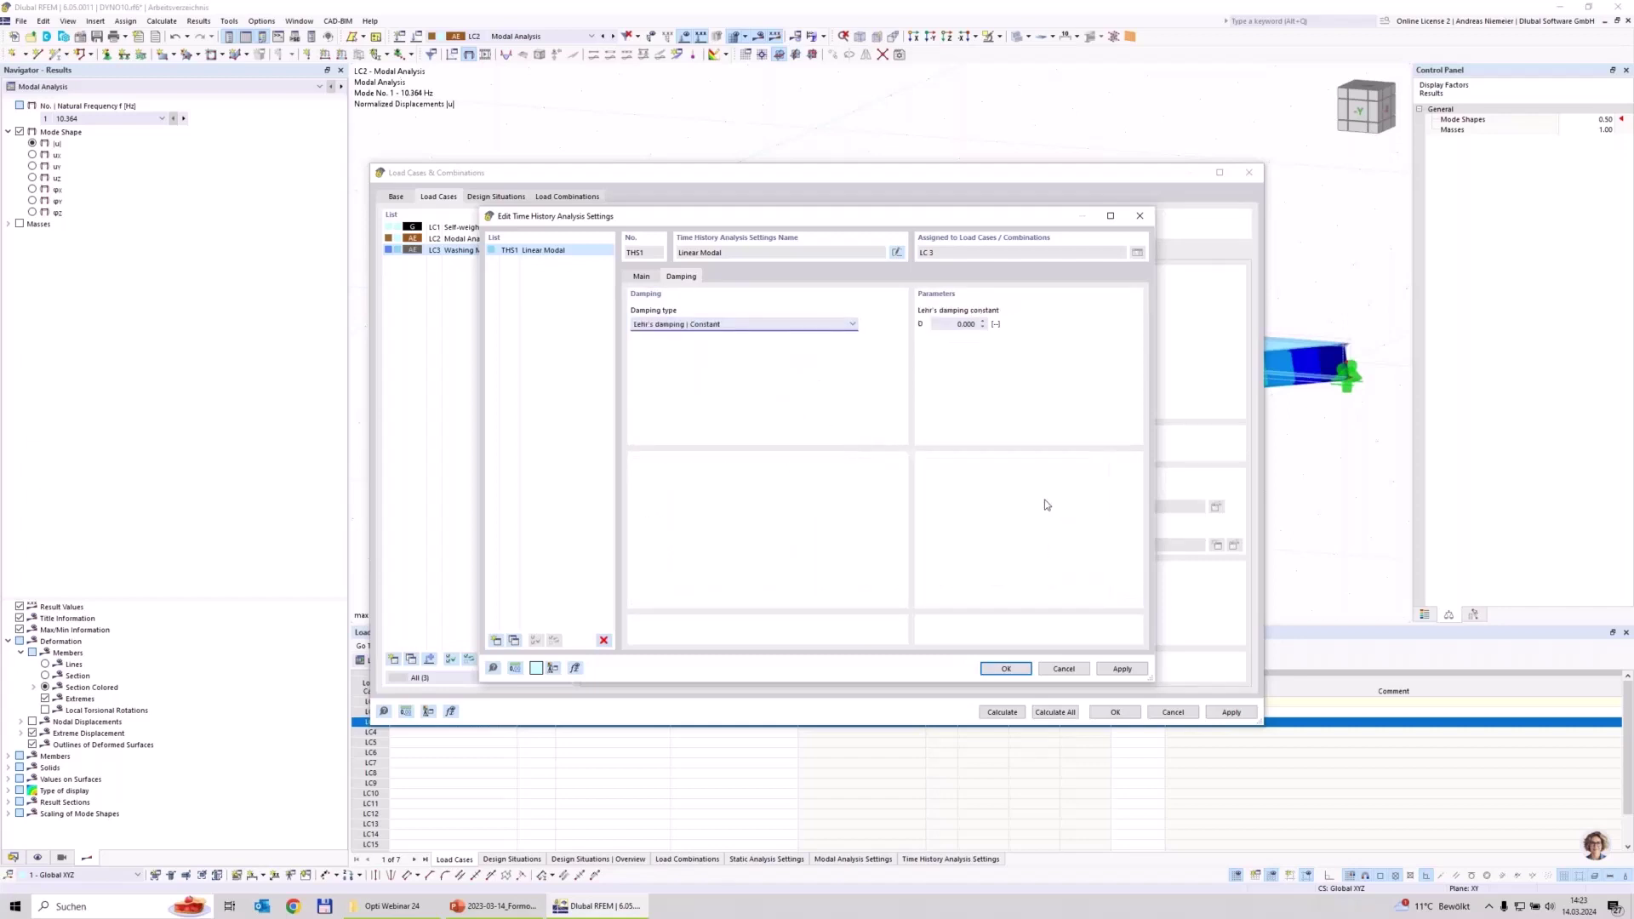
{"action": "left_click", "coordinate": [948, 324]}
{"action": "type", "text": "0"}
{"action": "type", "text": "16"}
{"action": "left_click", "coordinate": [1007, 669]}
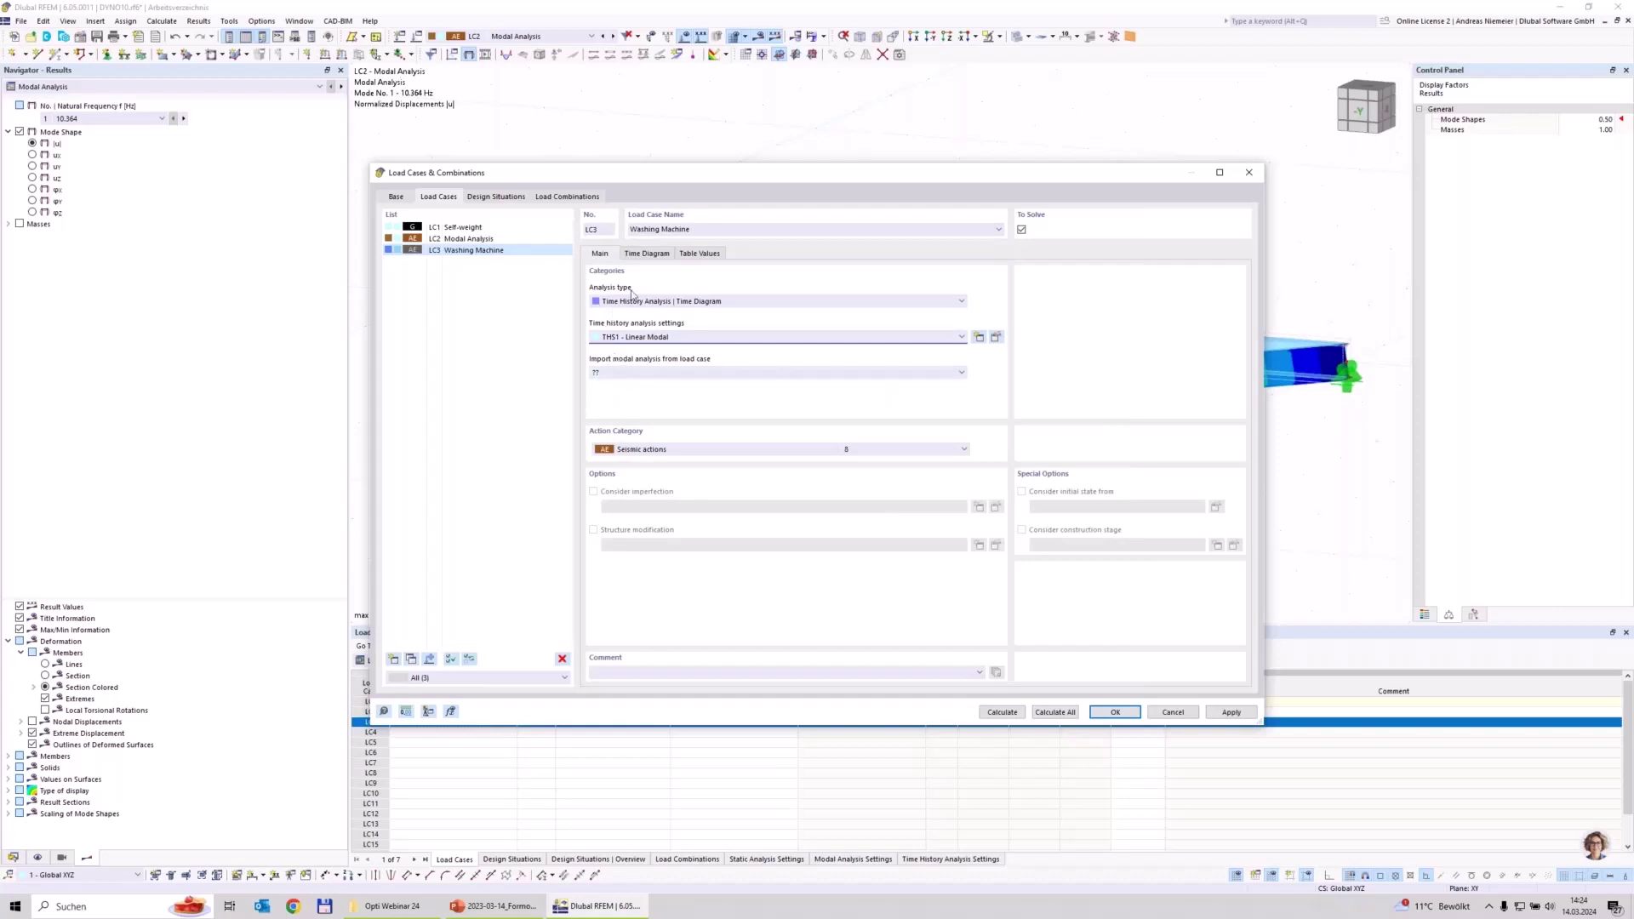
Import the modal analysis from LC2 and assign LC3 the action category Imposed loads - category A: domestic, residential areas.
{"action": "left_click", "coordinate": [634, 375]}
{"action": "left_click", "coordinate": [636, 394]}
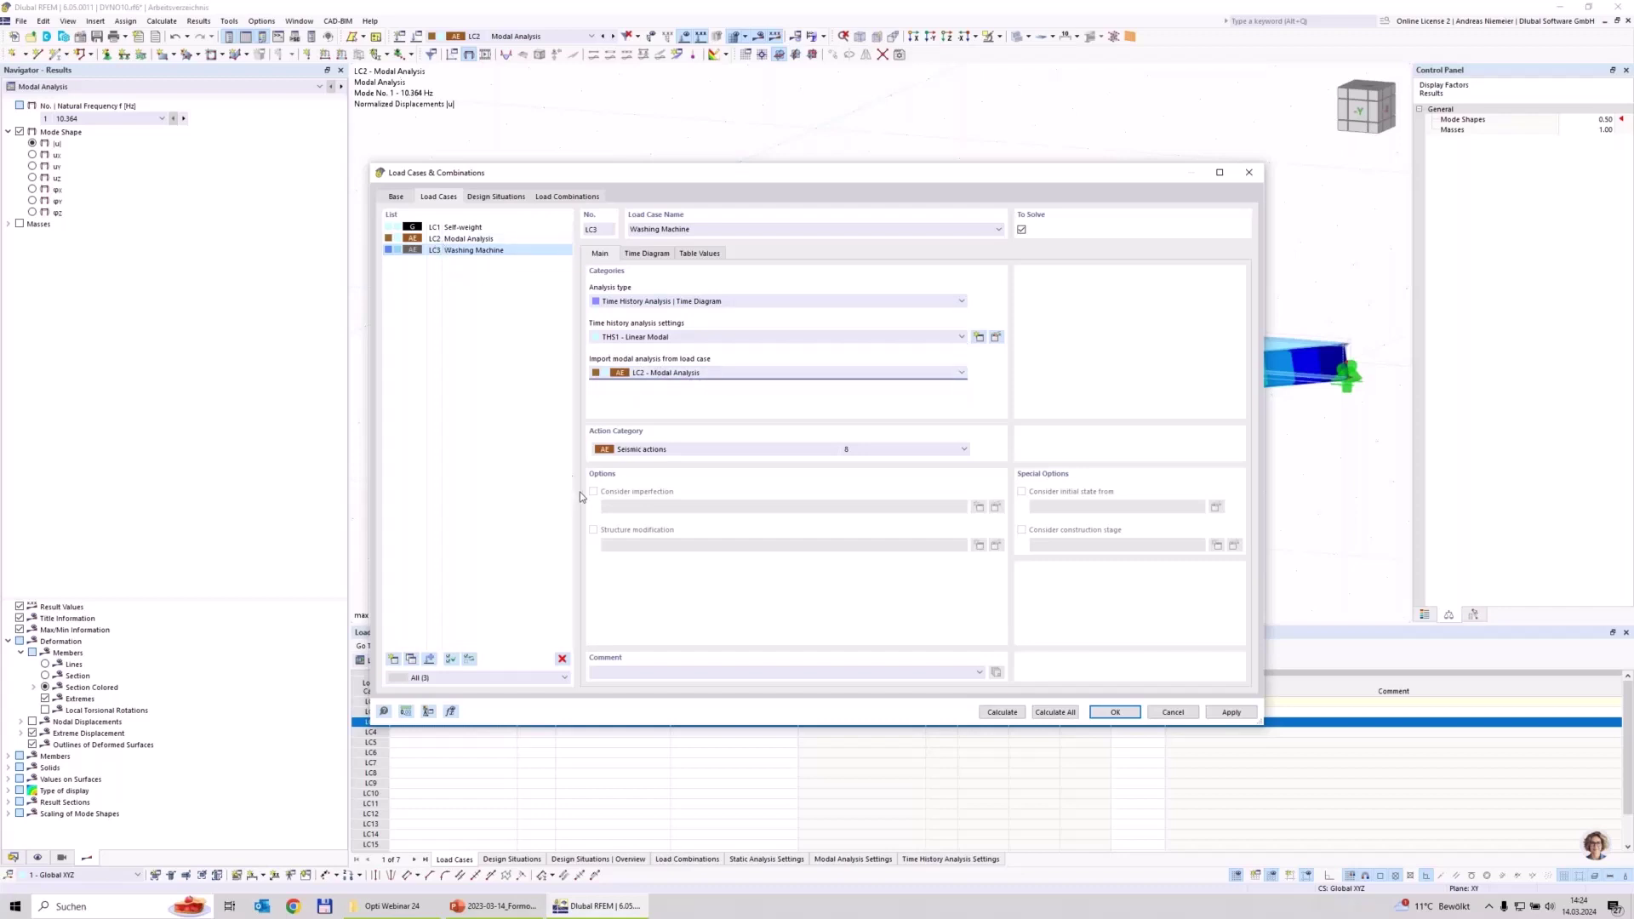
{"action": "left_click", "coordinate": [652, 447]}
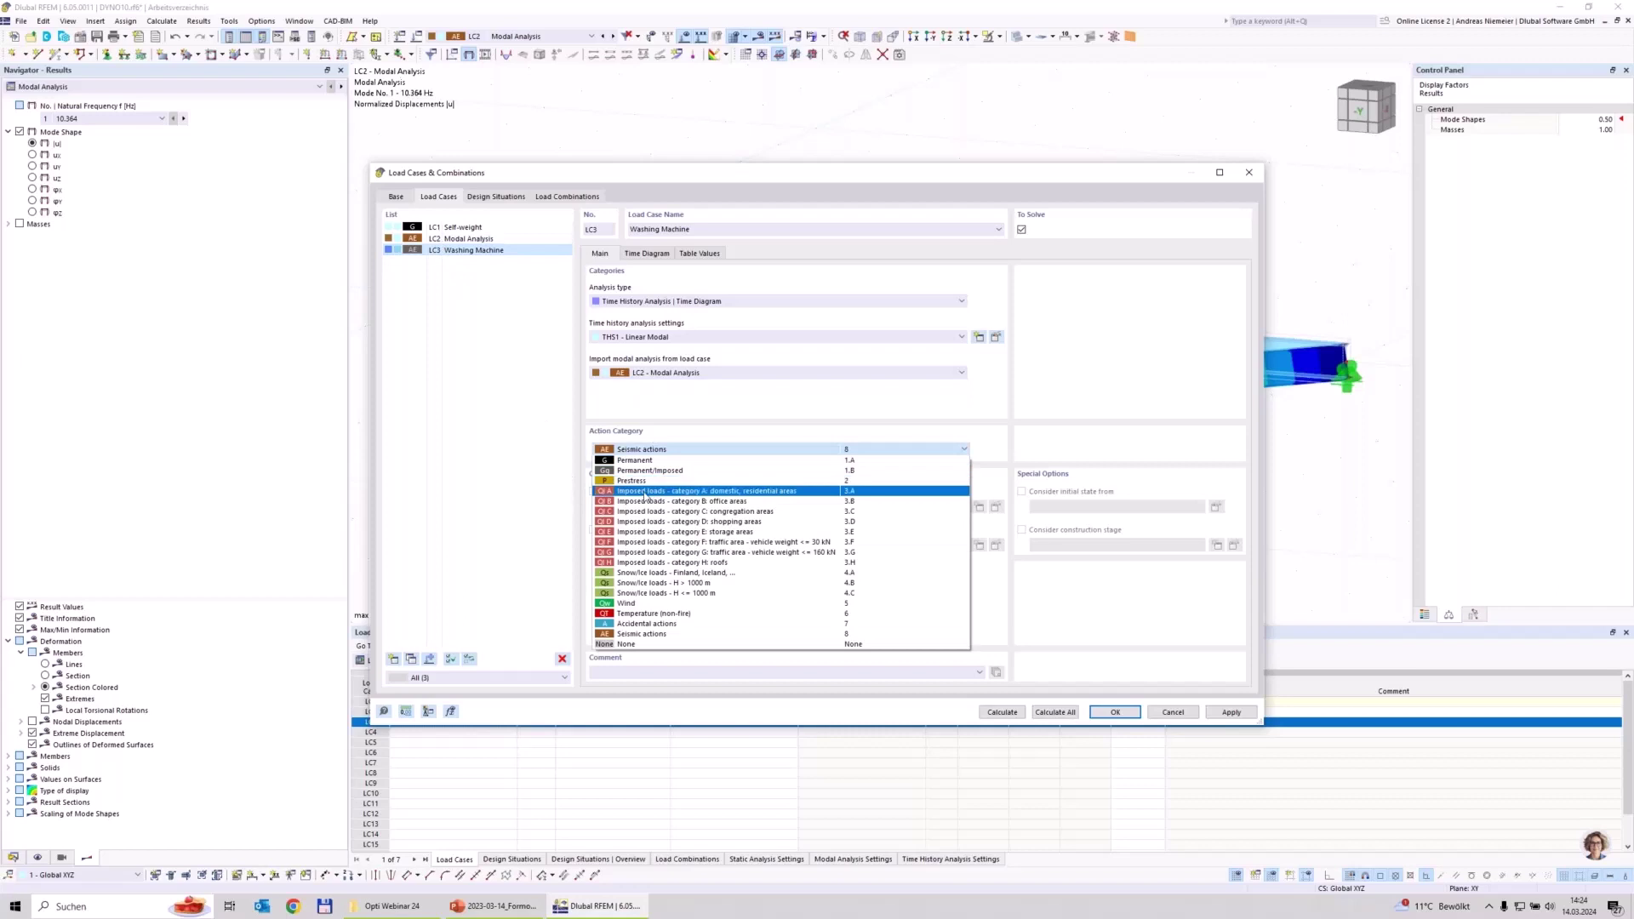
{"action": "left_click", "coordinate": [728, 489]}
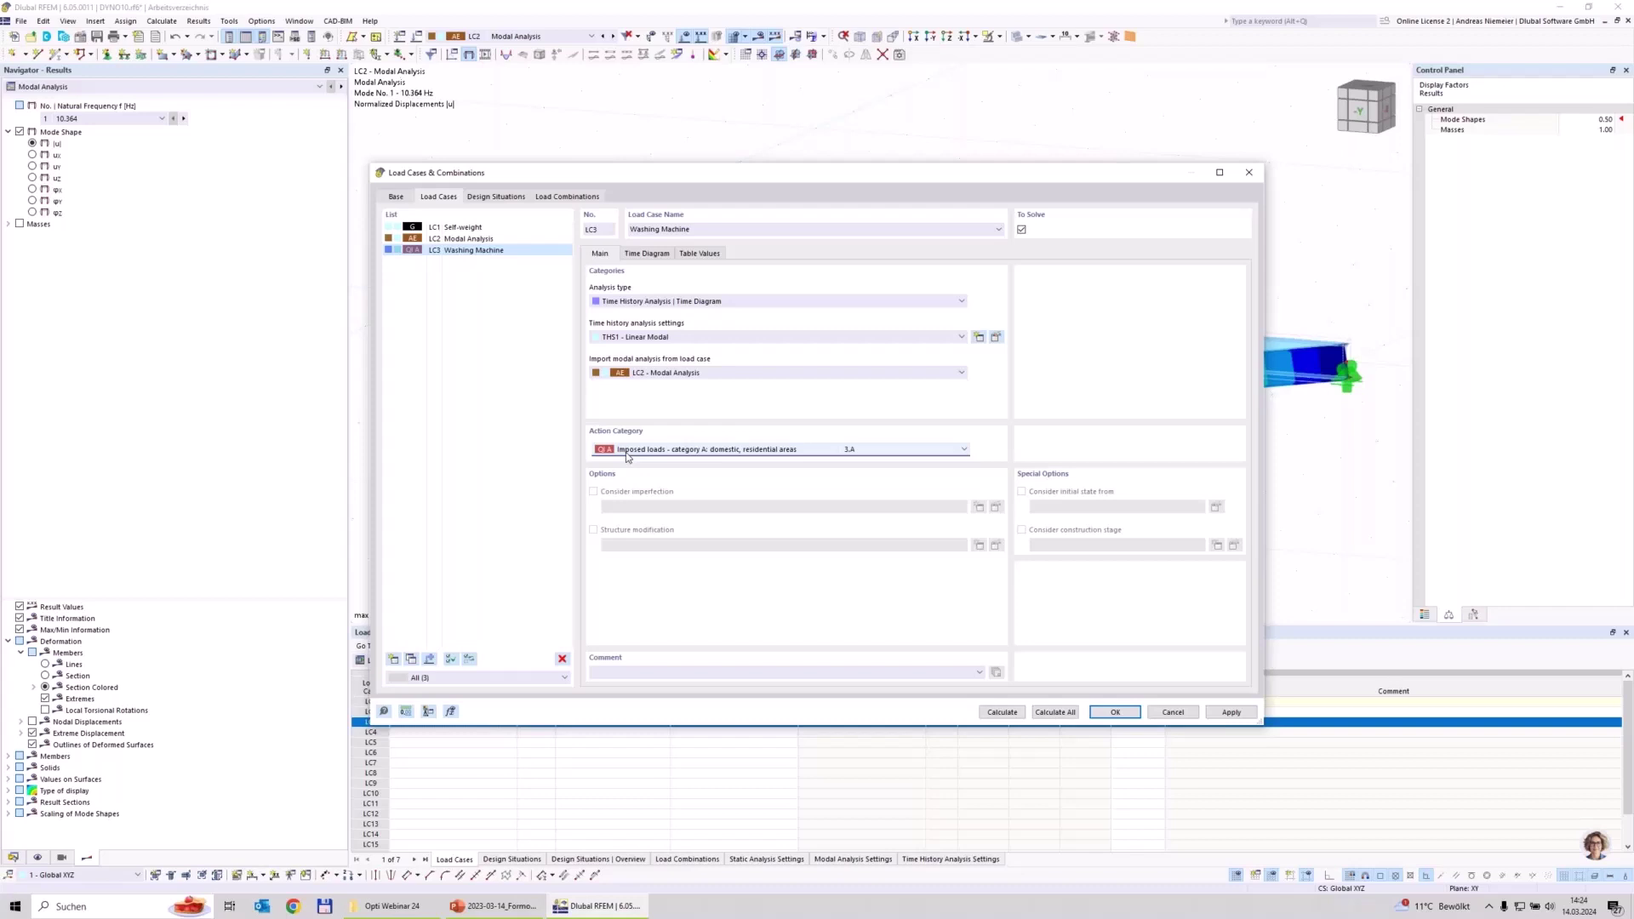
Create a new time diagram for the Washing Machine load case with the definition type Function.
{"action": "left_click", "coordinate": [645, 254]}
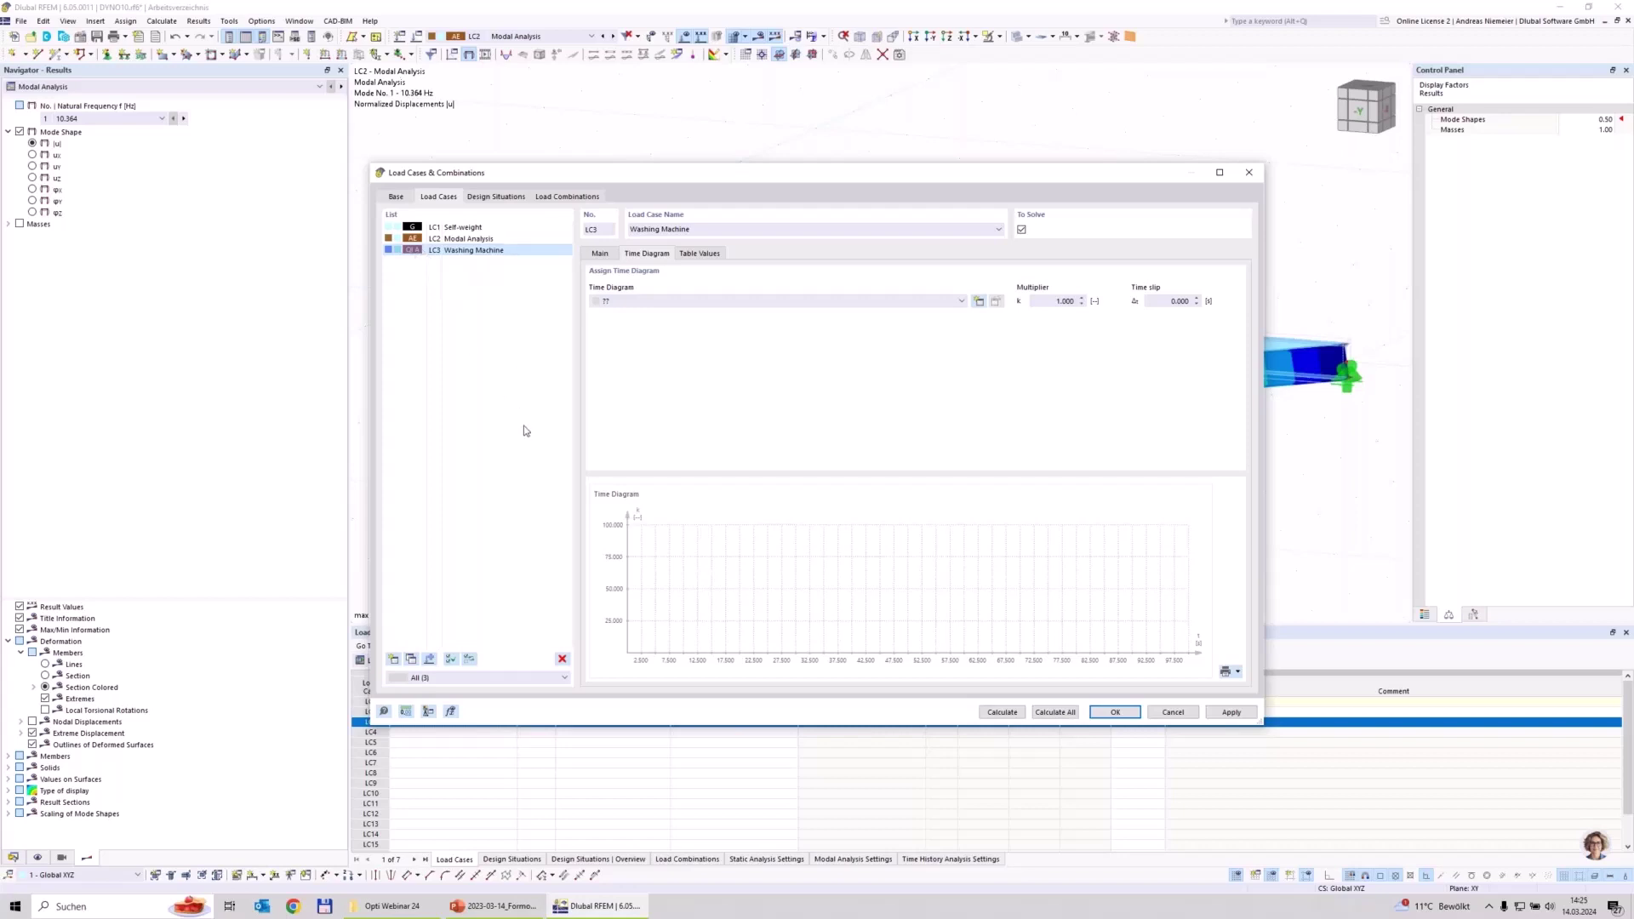
{"action": "left_click", "coordinate": [979, 302]}
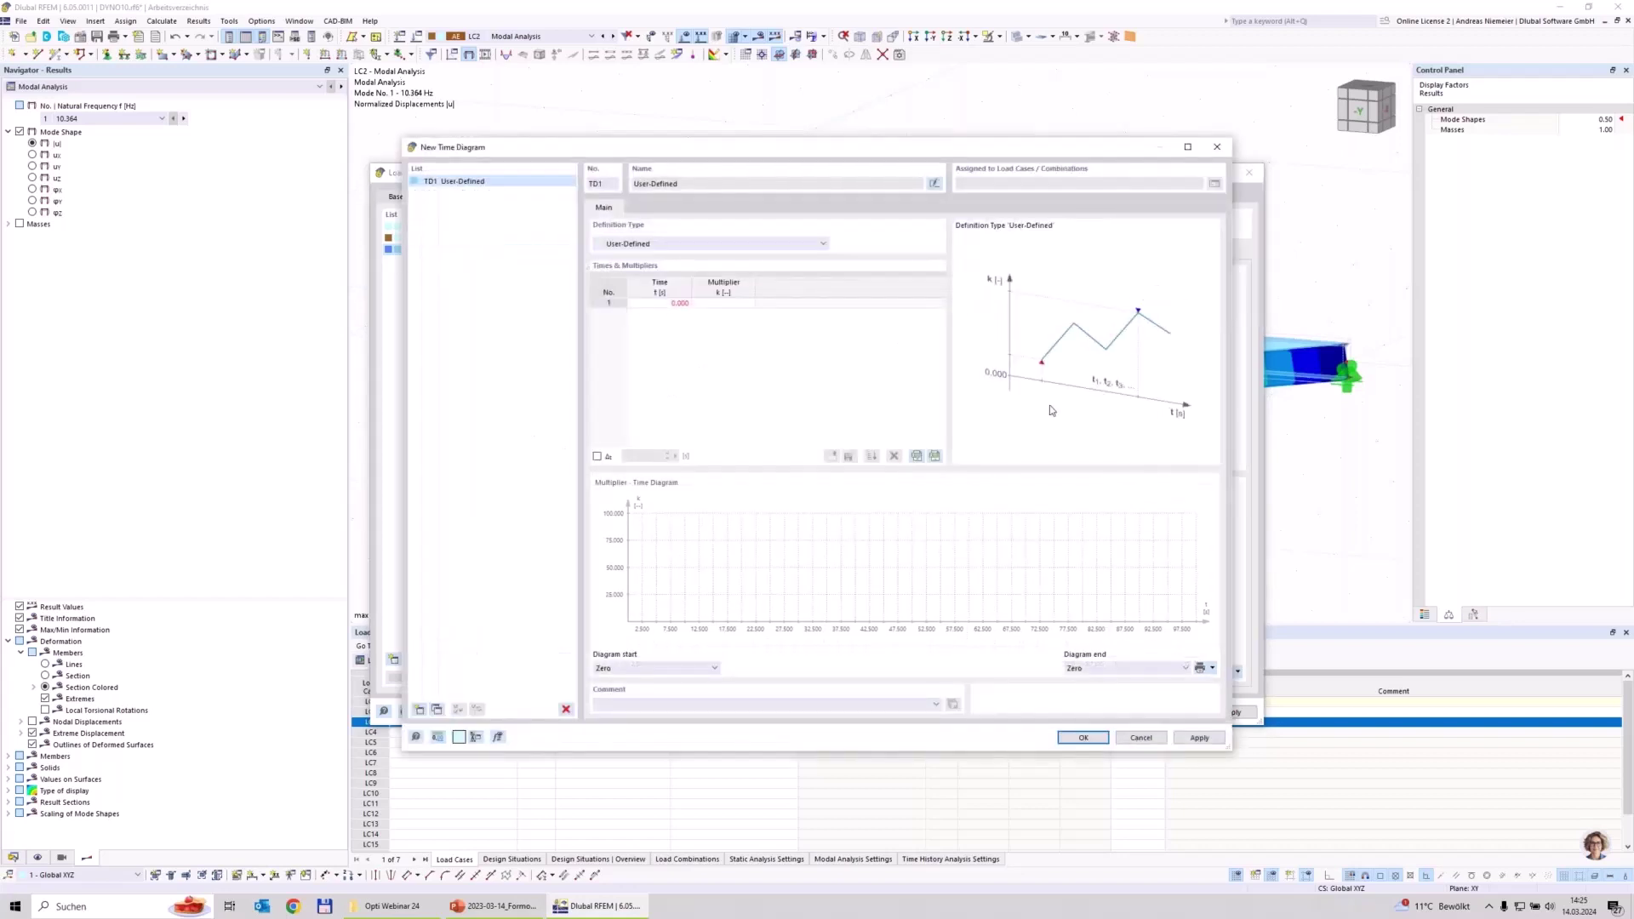
{"action": "left_click", "coordinate": [646, 302]}
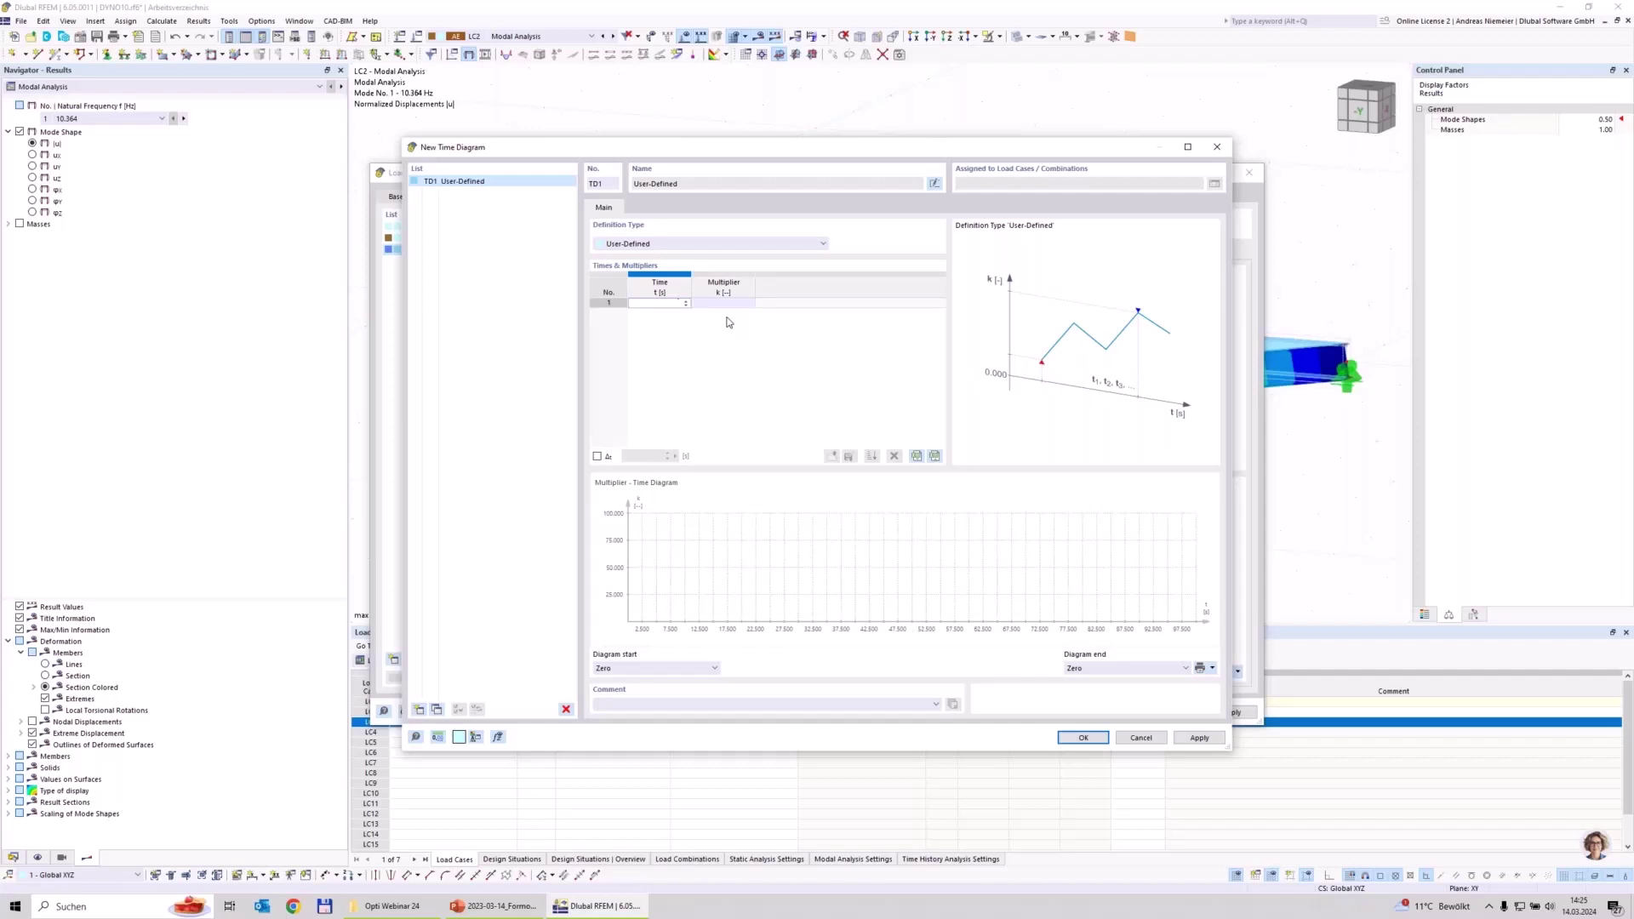
{"action": "left_click", "coordinate": [734, 244]}
{"action": "left_click", "coordinate": [643, 264]}
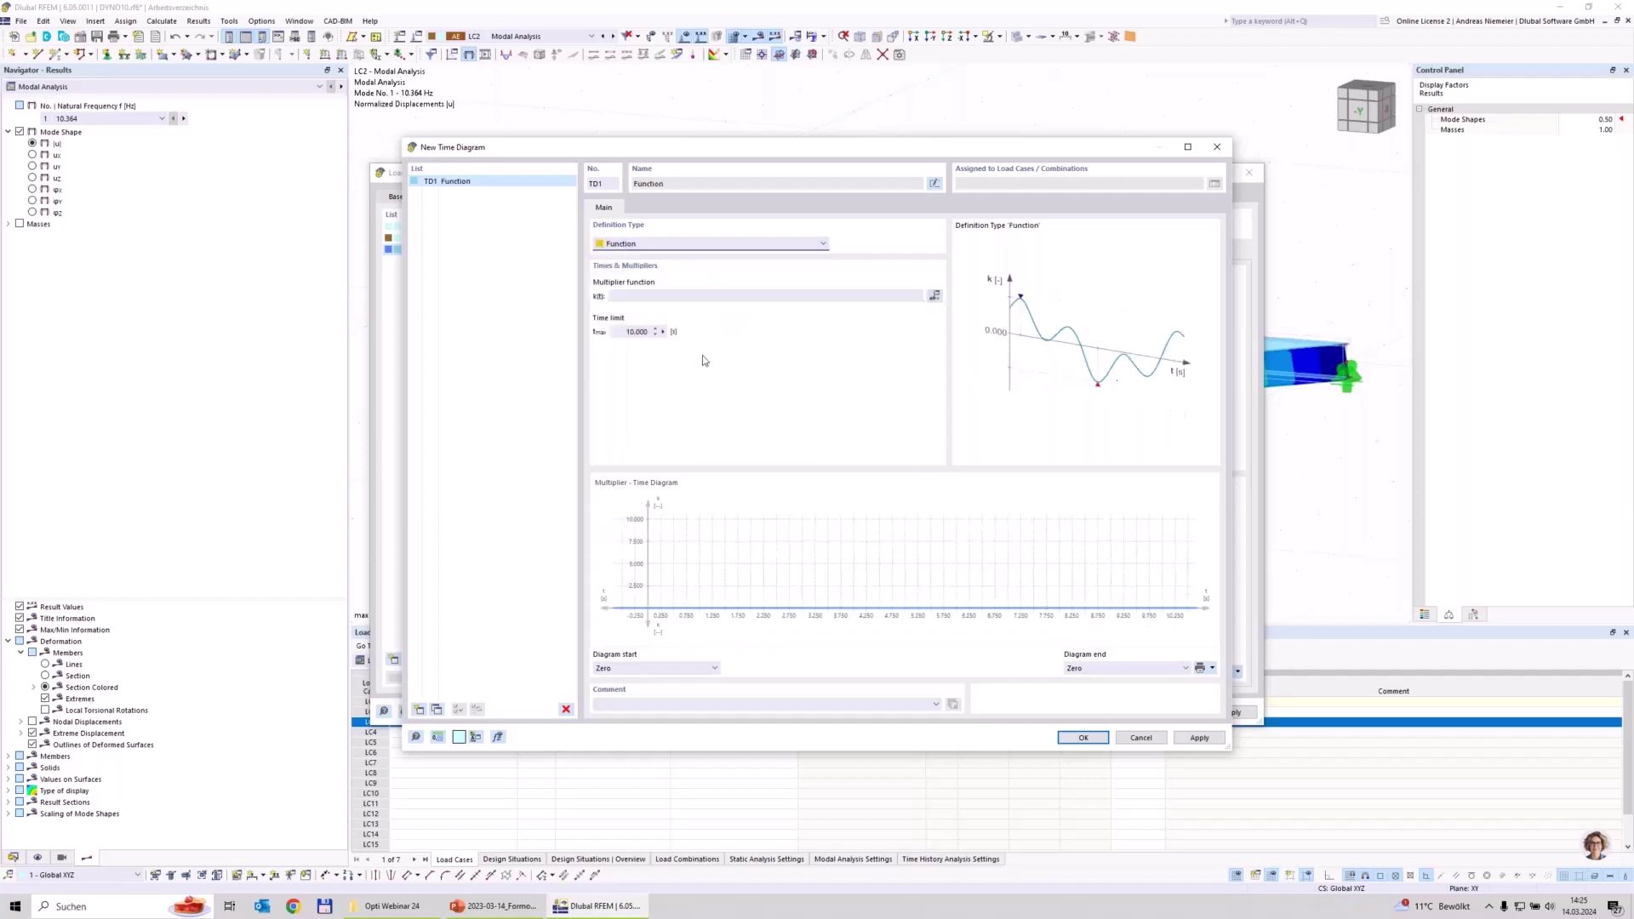
Enter cos(1*t) as the multiplier function of the time diagram.
{"action": "left_click", "coordinate": [666, 297]}
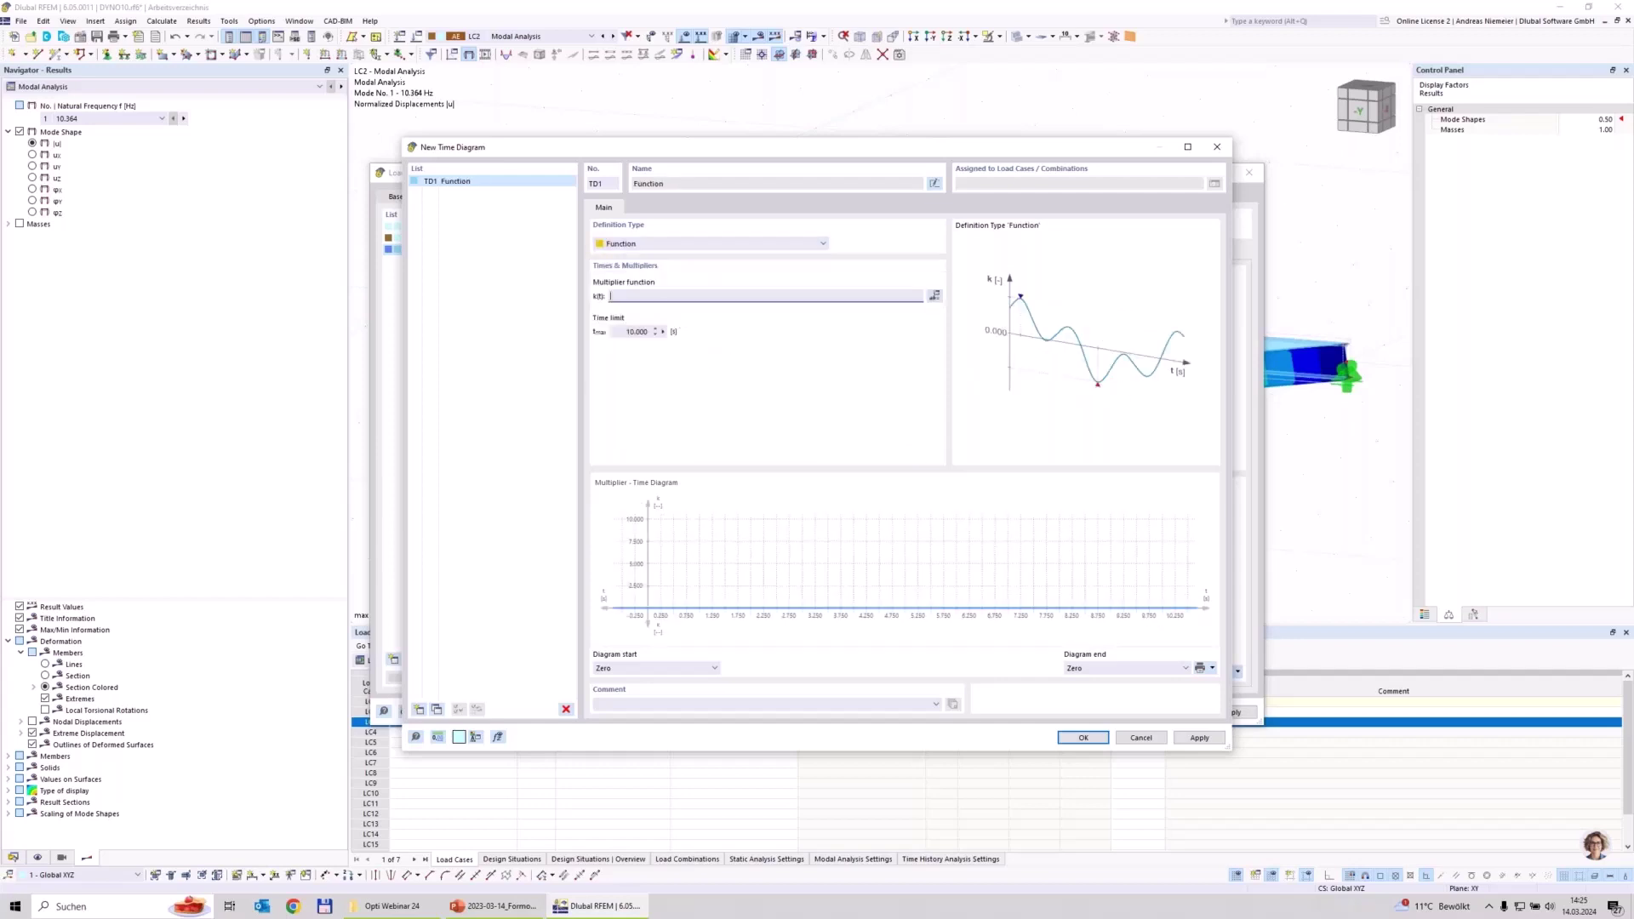
{"action": "type", "text": "cos"}
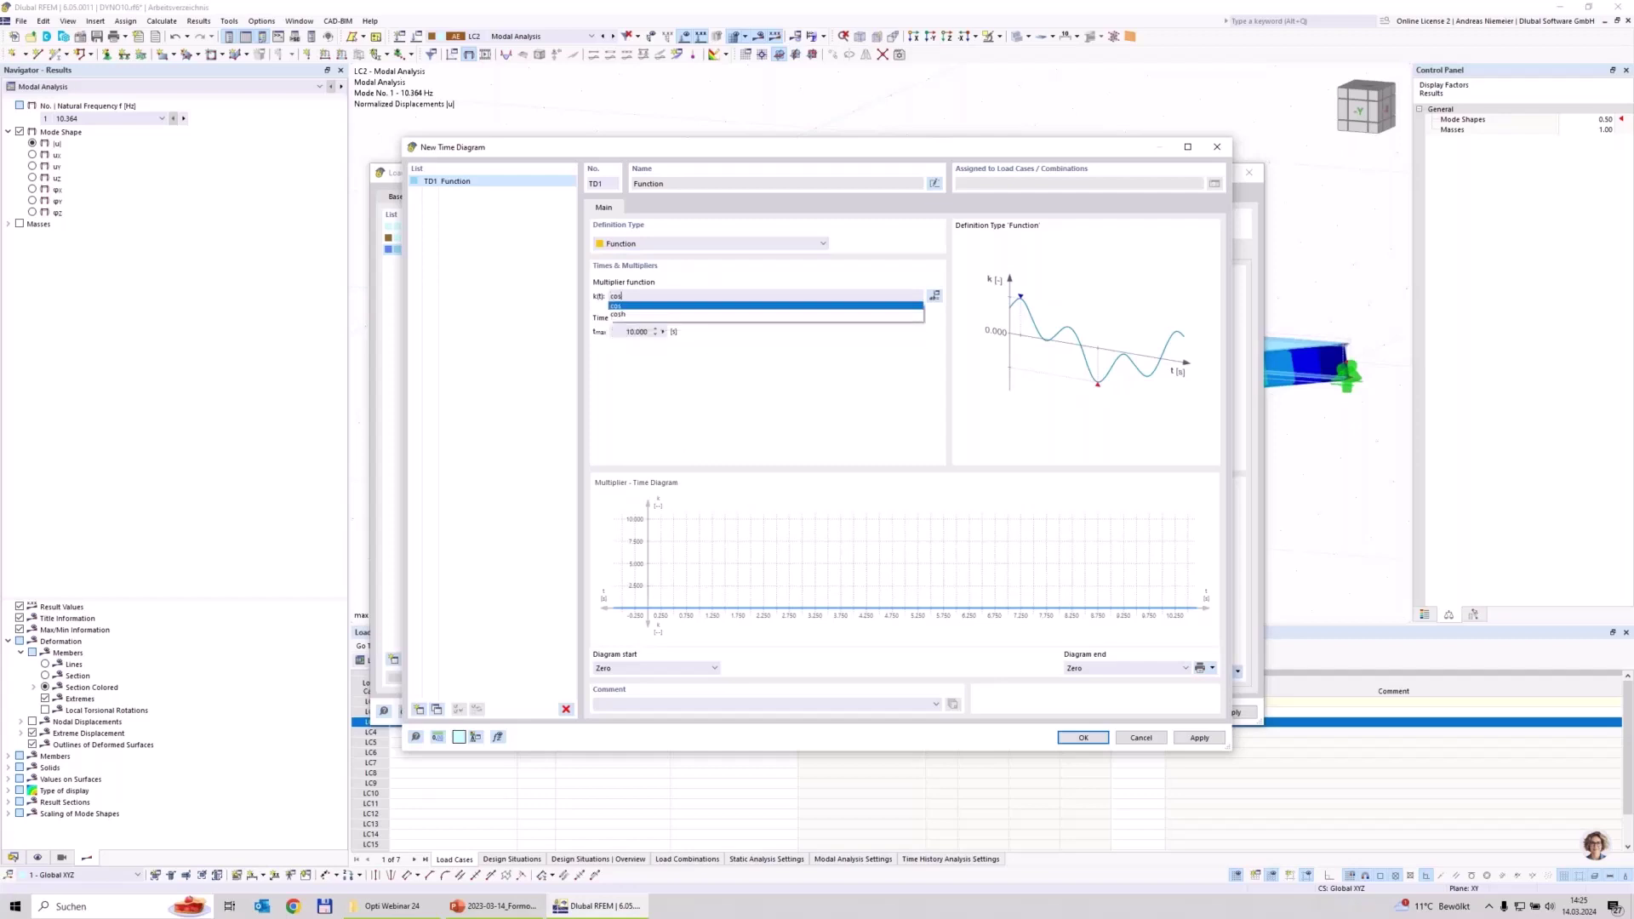
{"action": "key", "text": "Escape"}
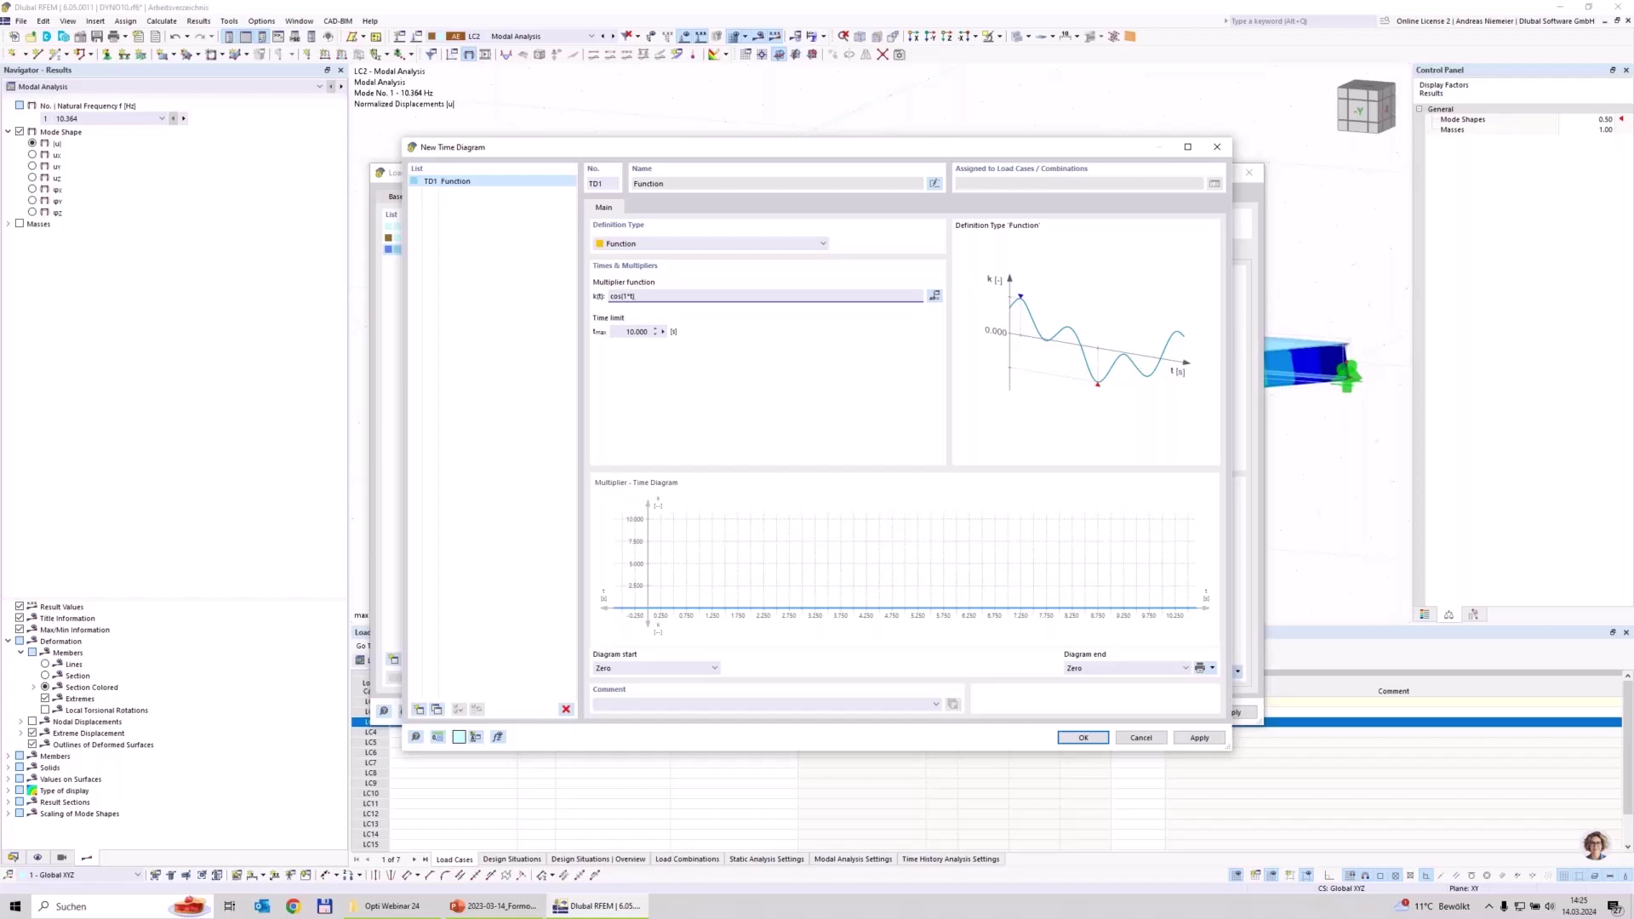
{"action": "left_click", "coordinate": [636, 332]}
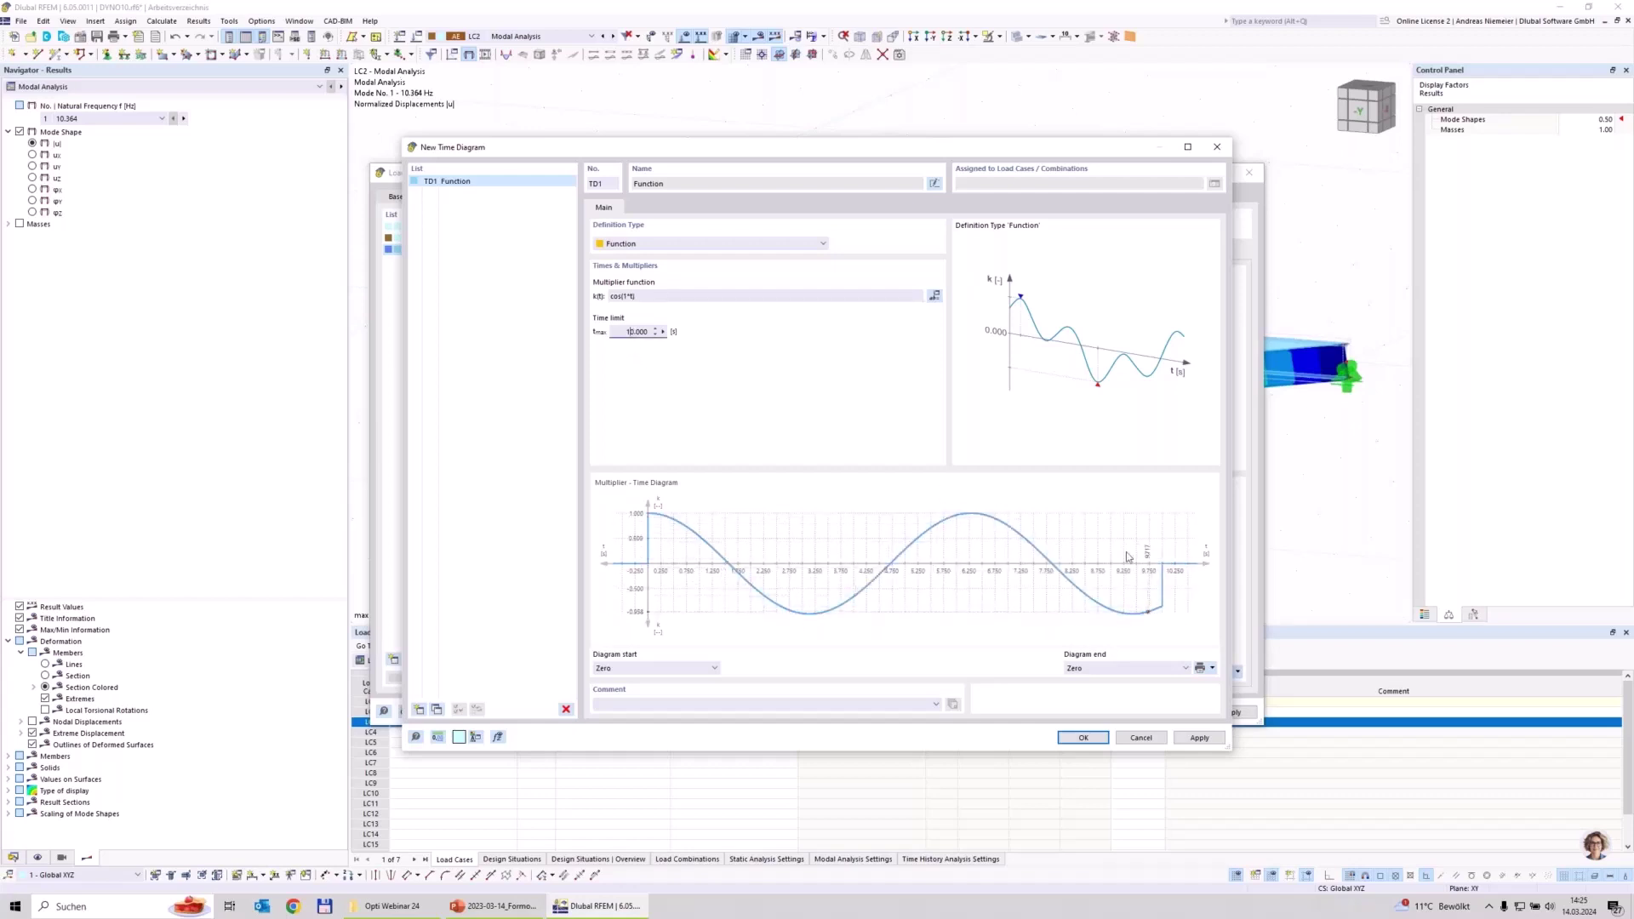
Change the multiplier function of the time diagram to cos(2*t).
{"action": "left_click", "coordinate": [627, 297]}
{"action": "key", "text": "Delete"}
{"action": "type", "text": "2"}
{"action": "left_click", "coordinate": [634, 331]}
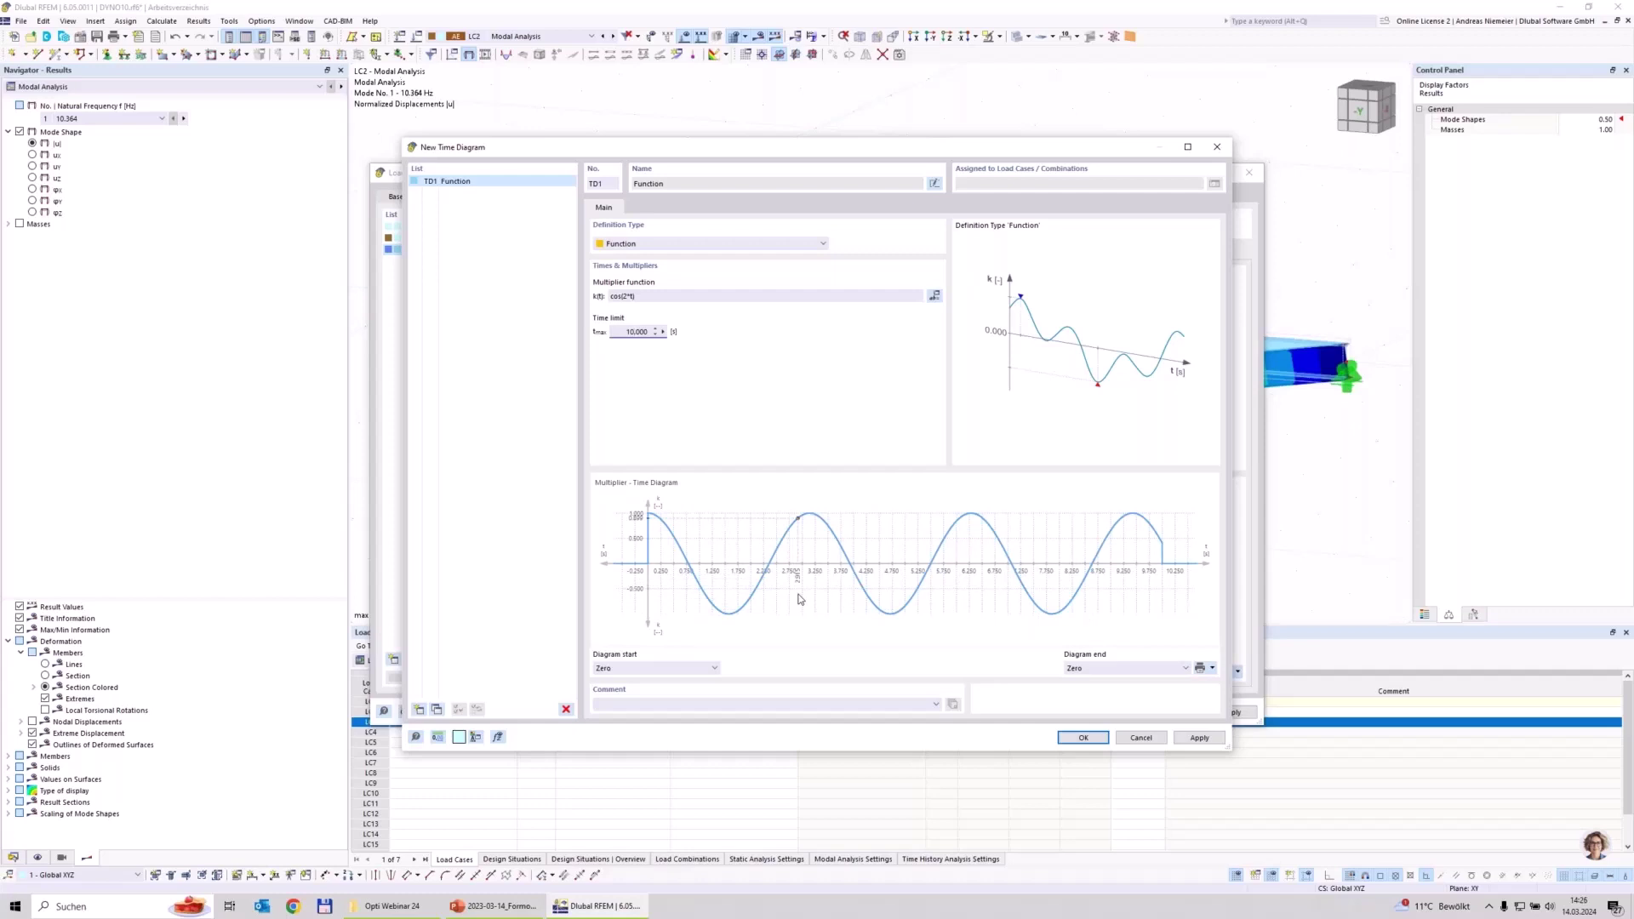
Replace the numeric factor in the multiplier function with Omega so it reads cos(Omega*t).
{"action": "left_click", "coordinate": [628, 296]}
{"action": "key", "text": "BackSpace"}
{"action": "type", "text": "Omega"}
{"action": "left_click", "coordinate": [633, 332]}
Add a global parameter named Rounds with the unit group Integer and the value 800.
{"action": "left_click", "coordinate": [646, 296]}
{"action": "left_click", "coordinate": [936, 296]}
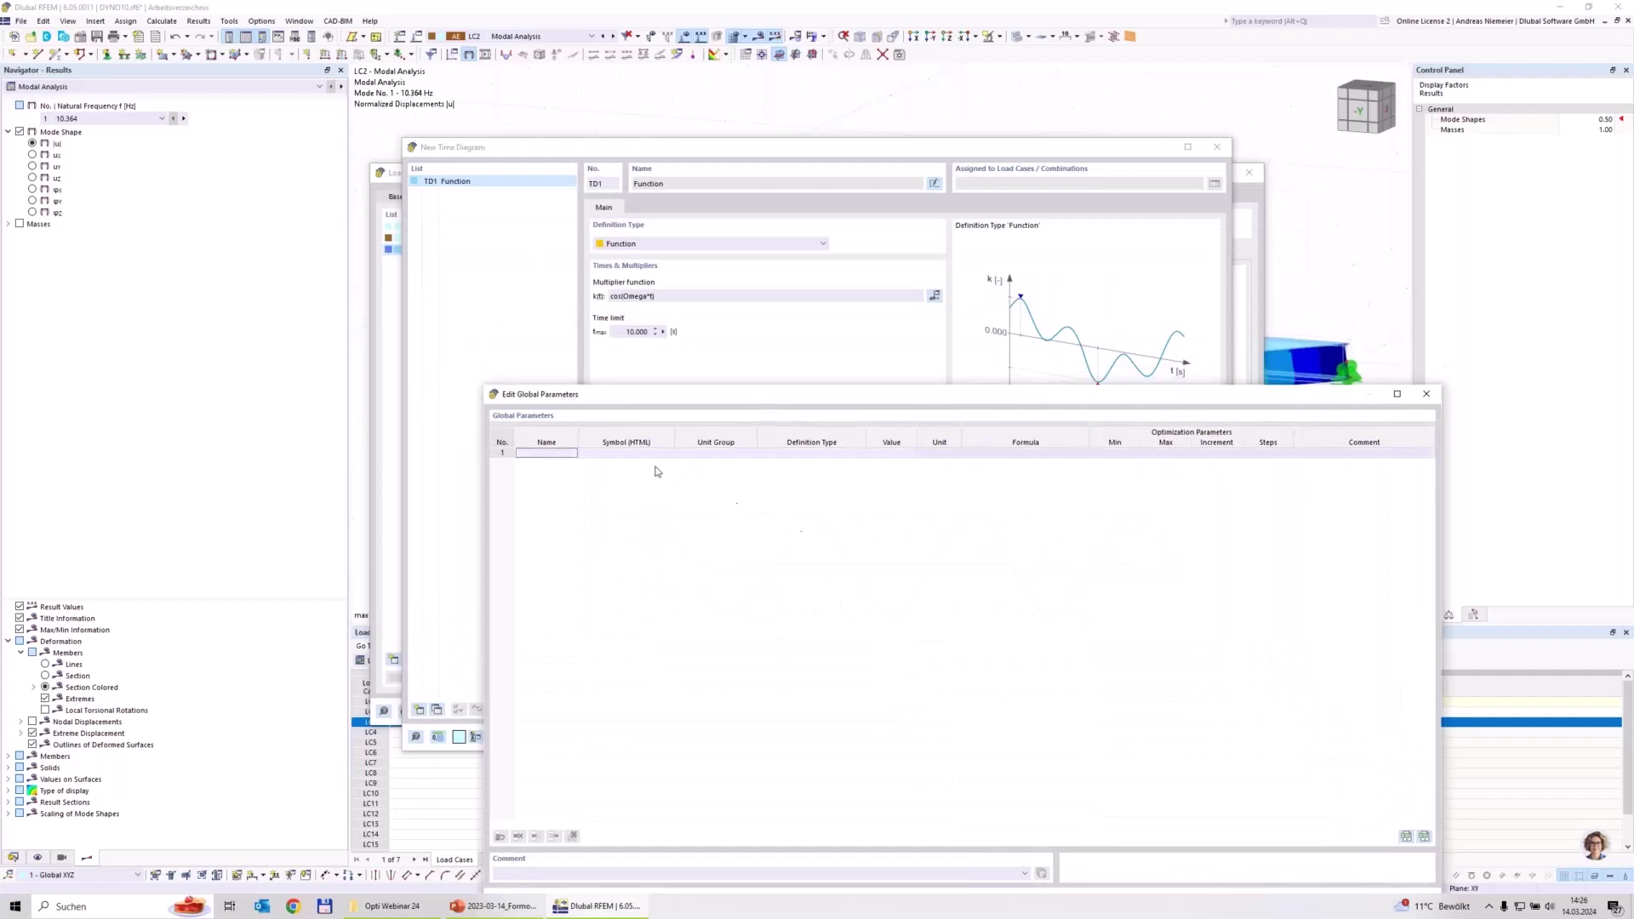
{"action": "type", "text": "Rounds"}
{"action": "key", "text": "Return"}
{"action": "left_click", "coordinate": [734, 456]}
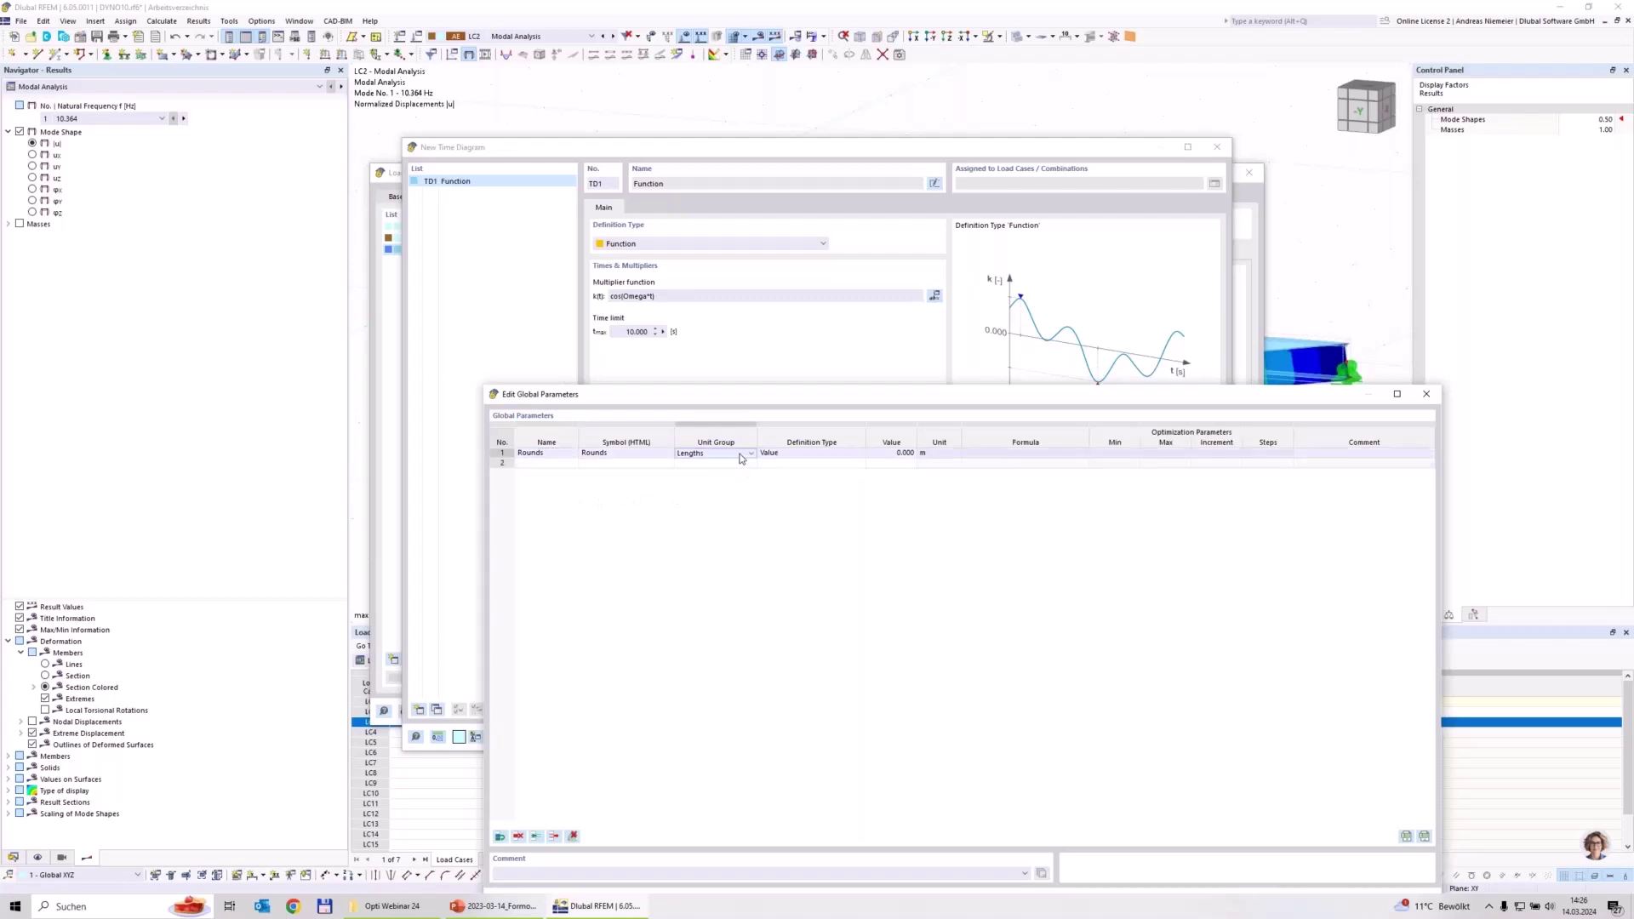
{"action": "left_click", "coordinate": [739, 454]}
{"action": "scroll", "coordinate": [746, 644], "scroll_direction": "down", "scroll_amount": 5}
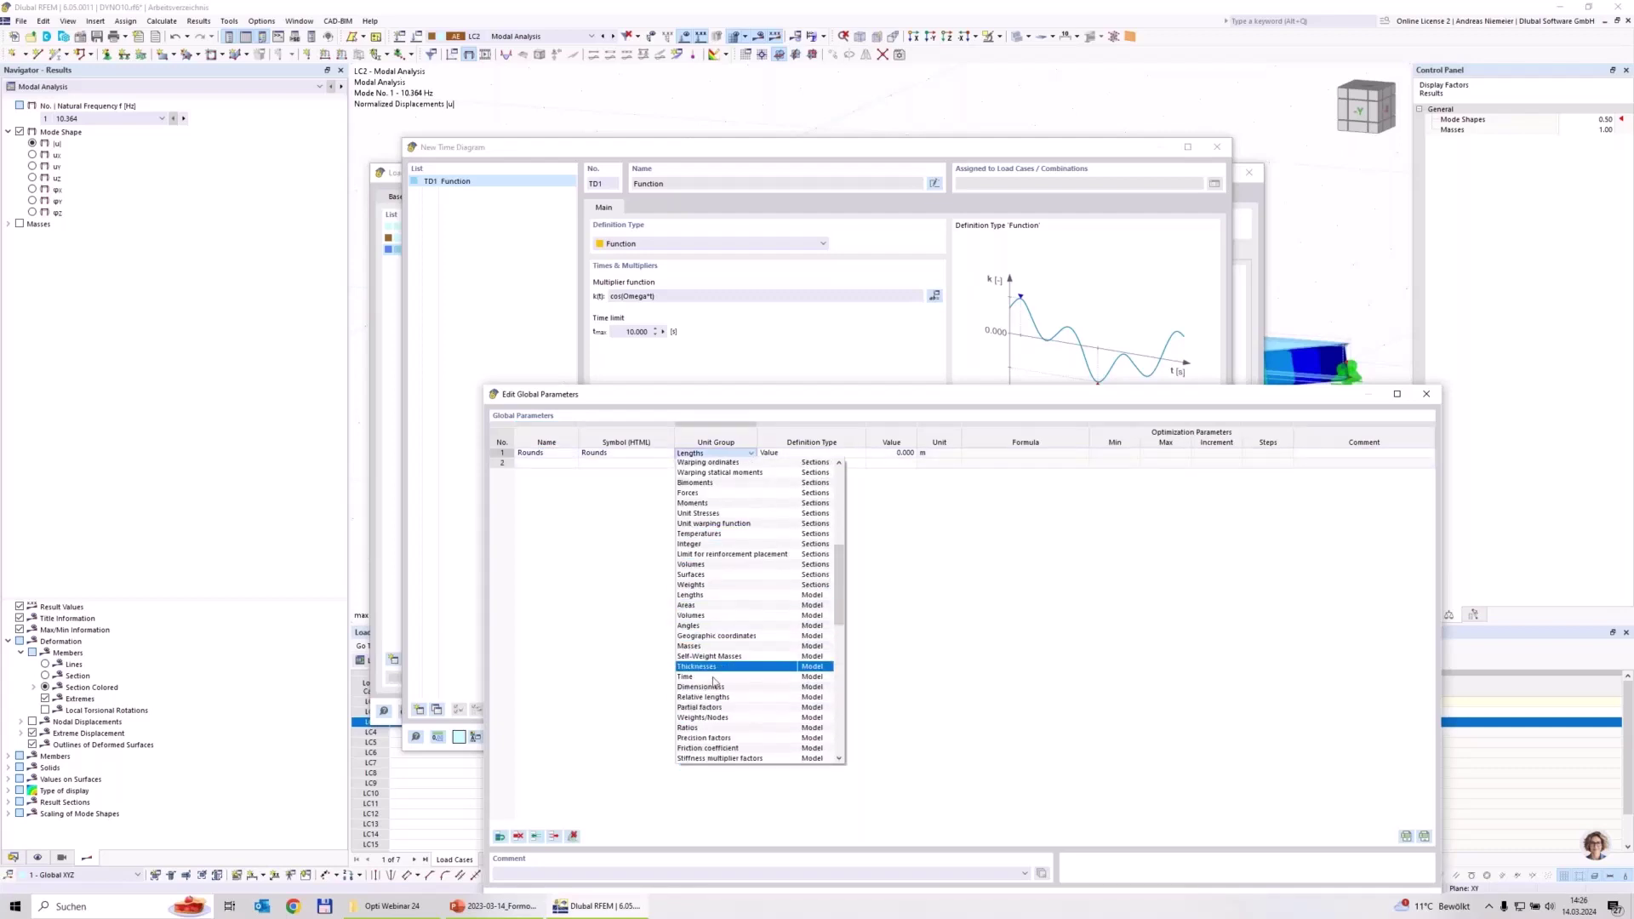
{"action": "scroll", "coordinate": [715, 732], "scroll_direction": "down", "scroll_amount": 1}
{"action": "left_click", "coordinate": [713, 738]}
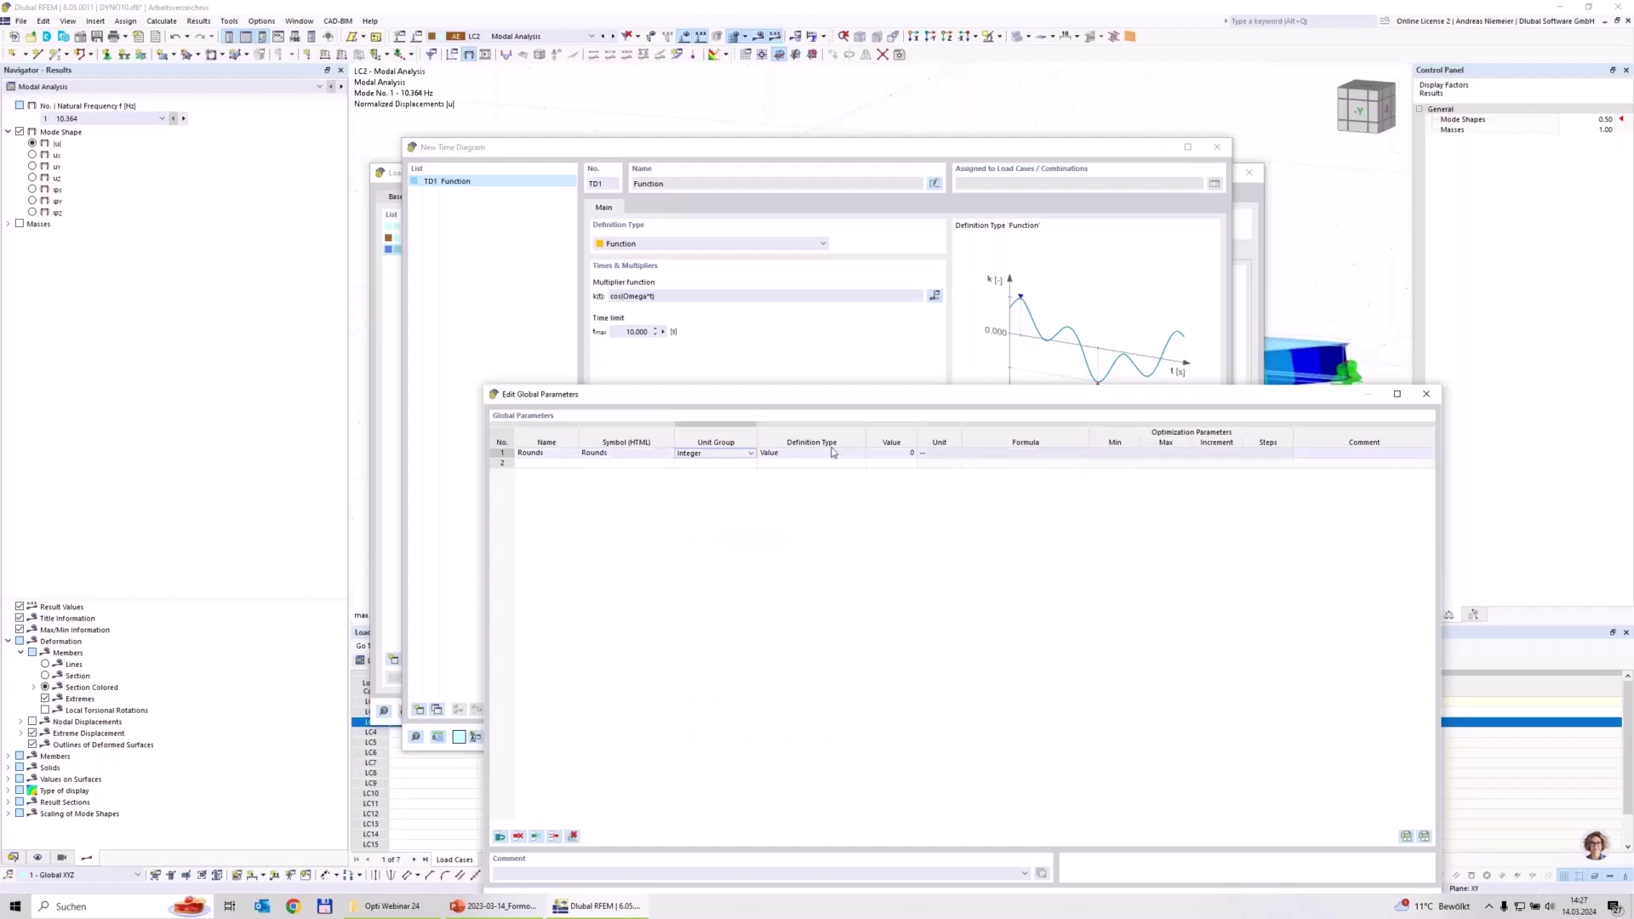
{"action": "left_click", "coordinate": [889, 453]}
{"action": "type", "text": "800"}
Add a second global parameter named Omega with the unit group Float.
{"action": "left_click", "coordinate": [564, 465]}
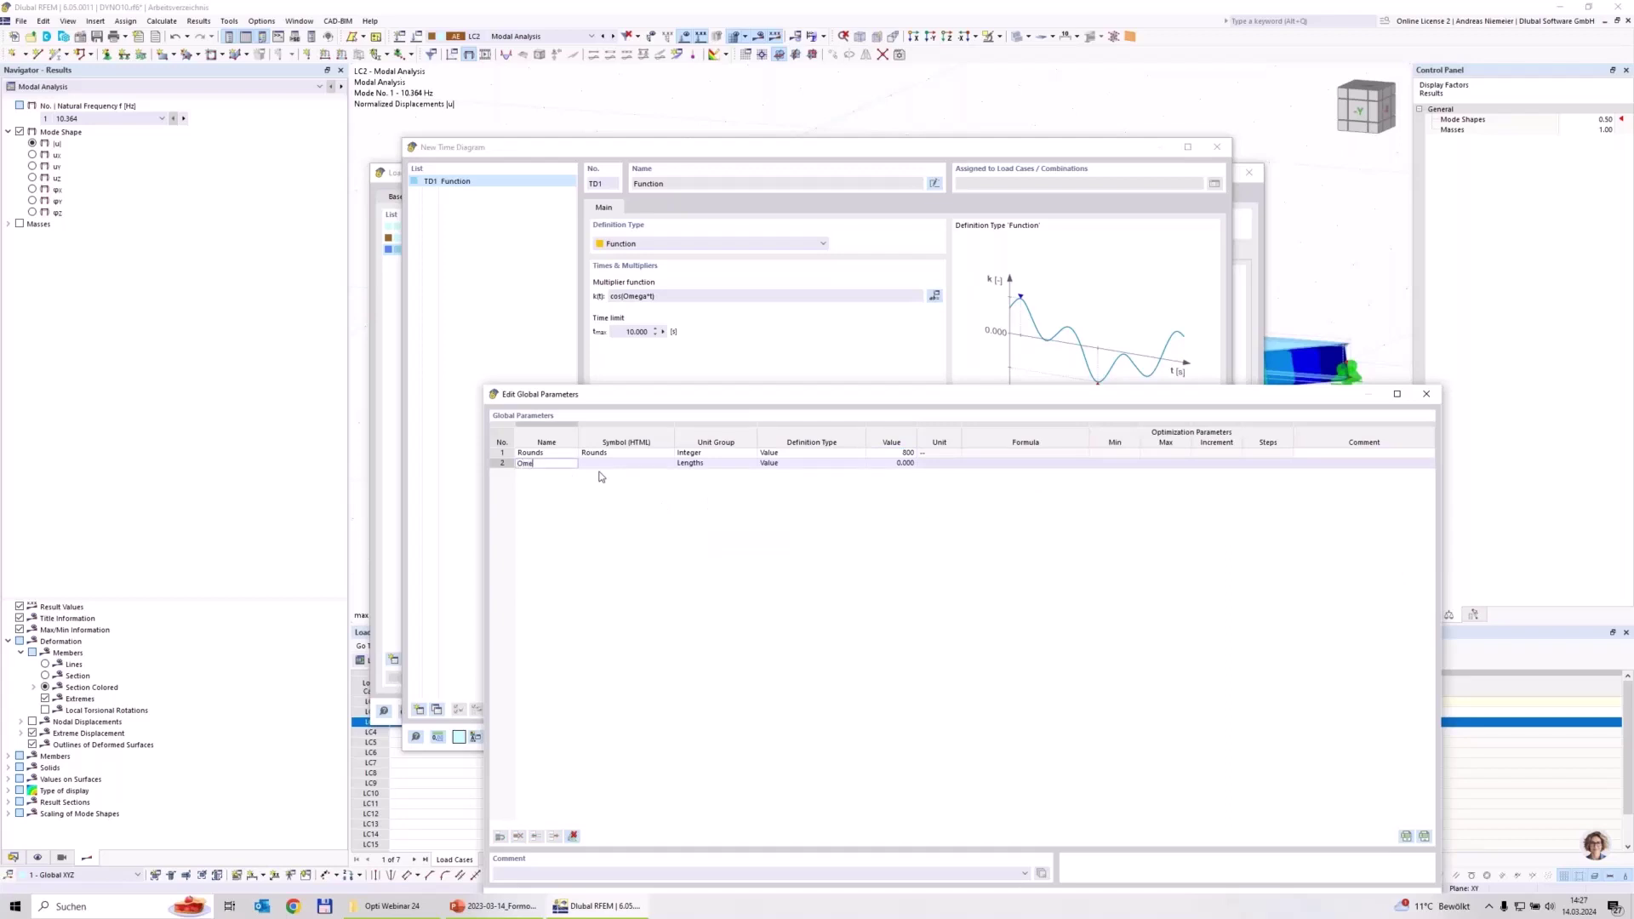
{"action": "left_click", "coordinate": [615, 472]}
{"action": "left_click", "coordinate": [719, 474]}
{"action": "left_click", "coordinate": [719, 463]}
{"action": "left_click", "coordinate": [751, 463]}
{"action": "left_click", "coordinate": [839, 769]}
{"action": "left_click_drag", "start_coordinate": [839, 769], "coordinate": [839, 771]}
{"action": "left_click", "coordinate": [740, 748]}
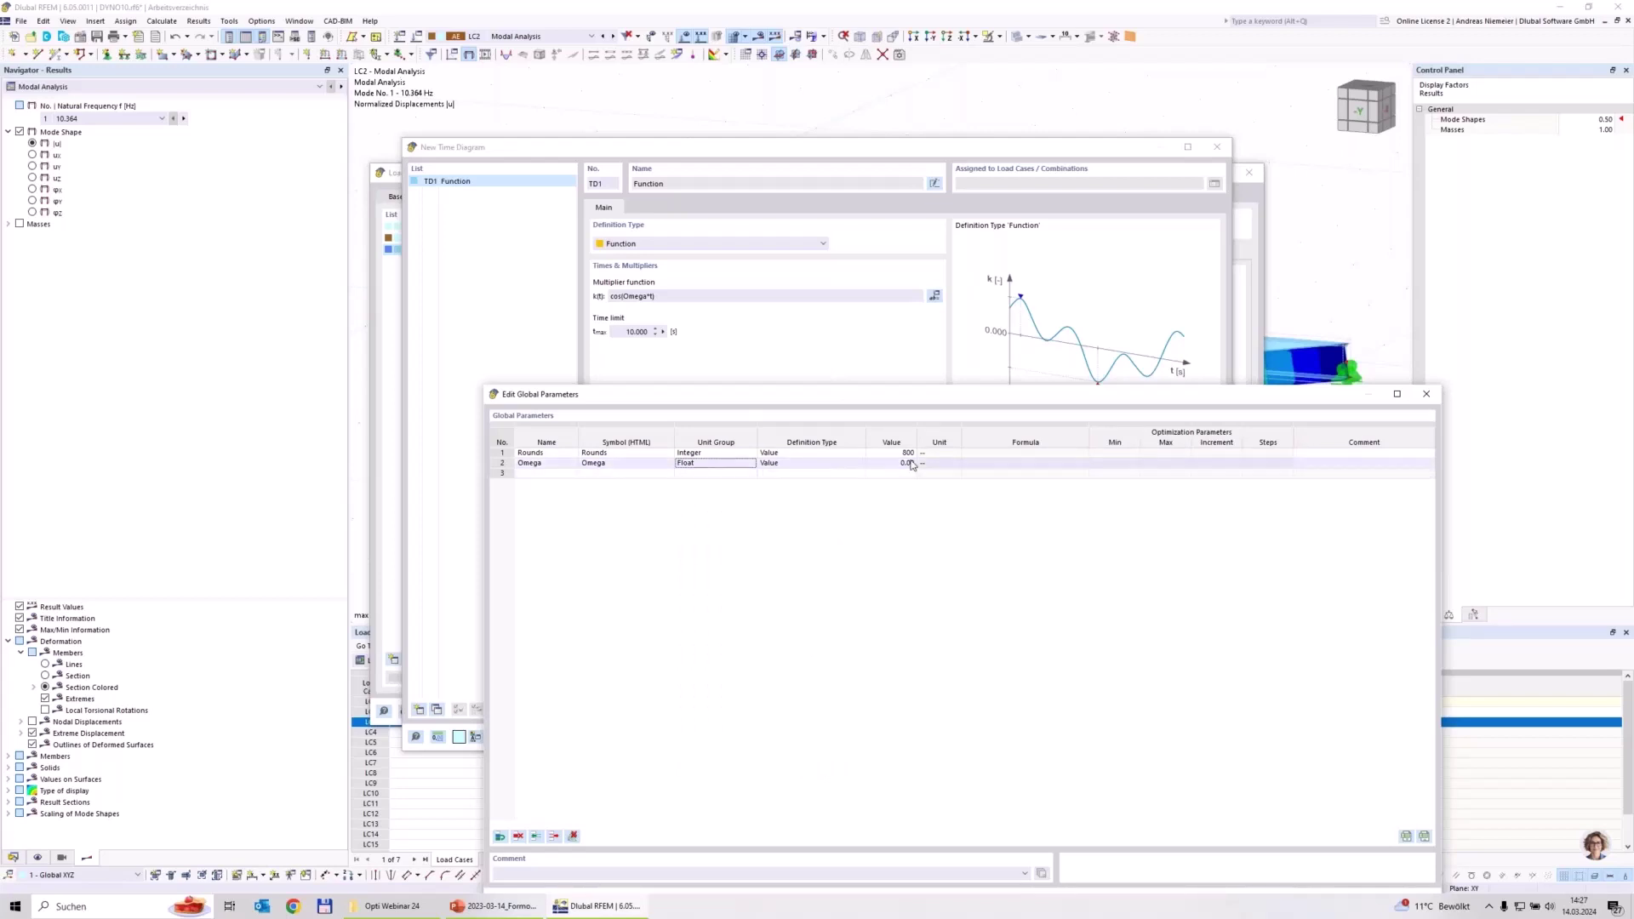
Switch the definition type of Omega to Formula and enter PI*Rounds/30.
{"action": "left_click", "coordinate": [818, 466]}
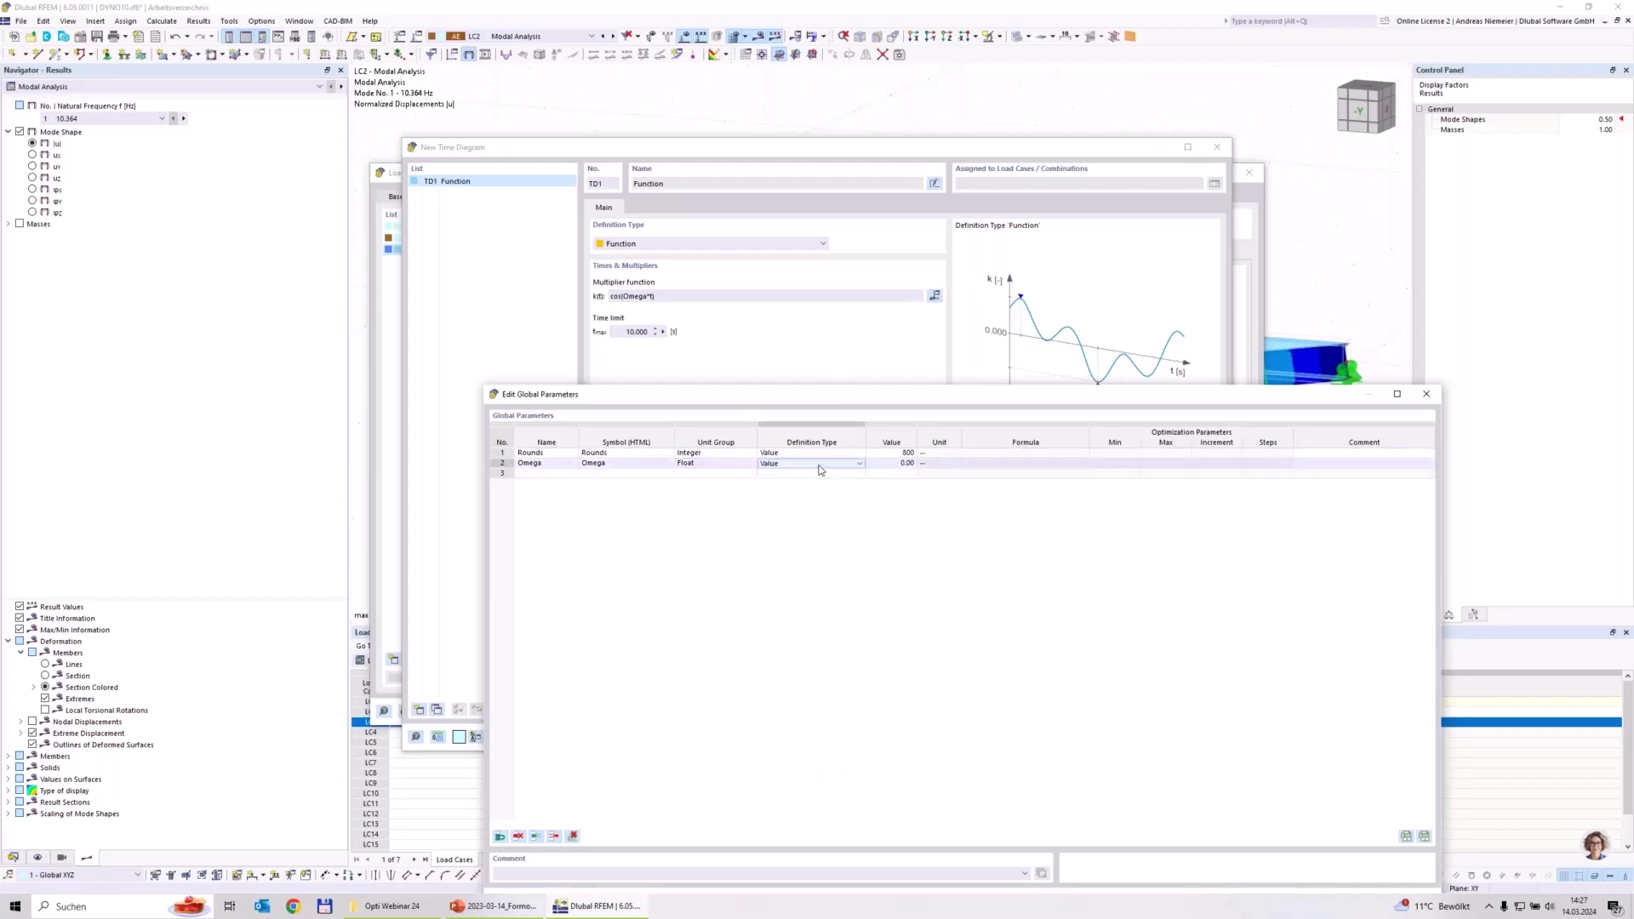
{"action": "key", "text": "Return"}
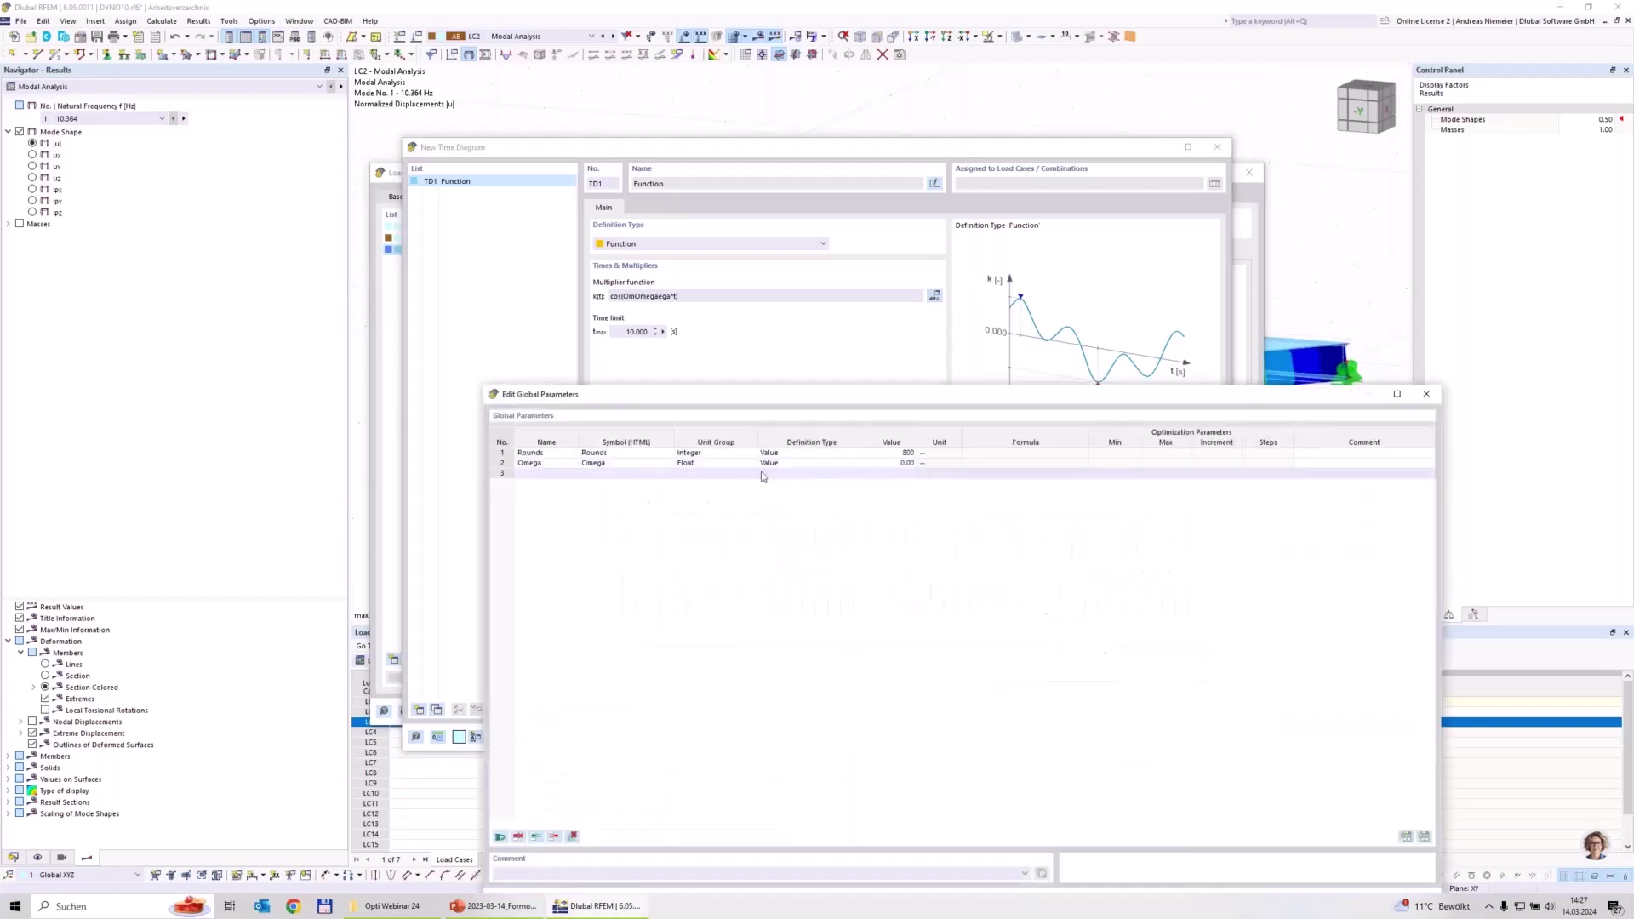
{"action": "left_click", "coordinate": [766, 467]}
{"action": "left_click", "coordinate": [782, 467]}
{"action": "left_click", "coordinate": [783, 482]}
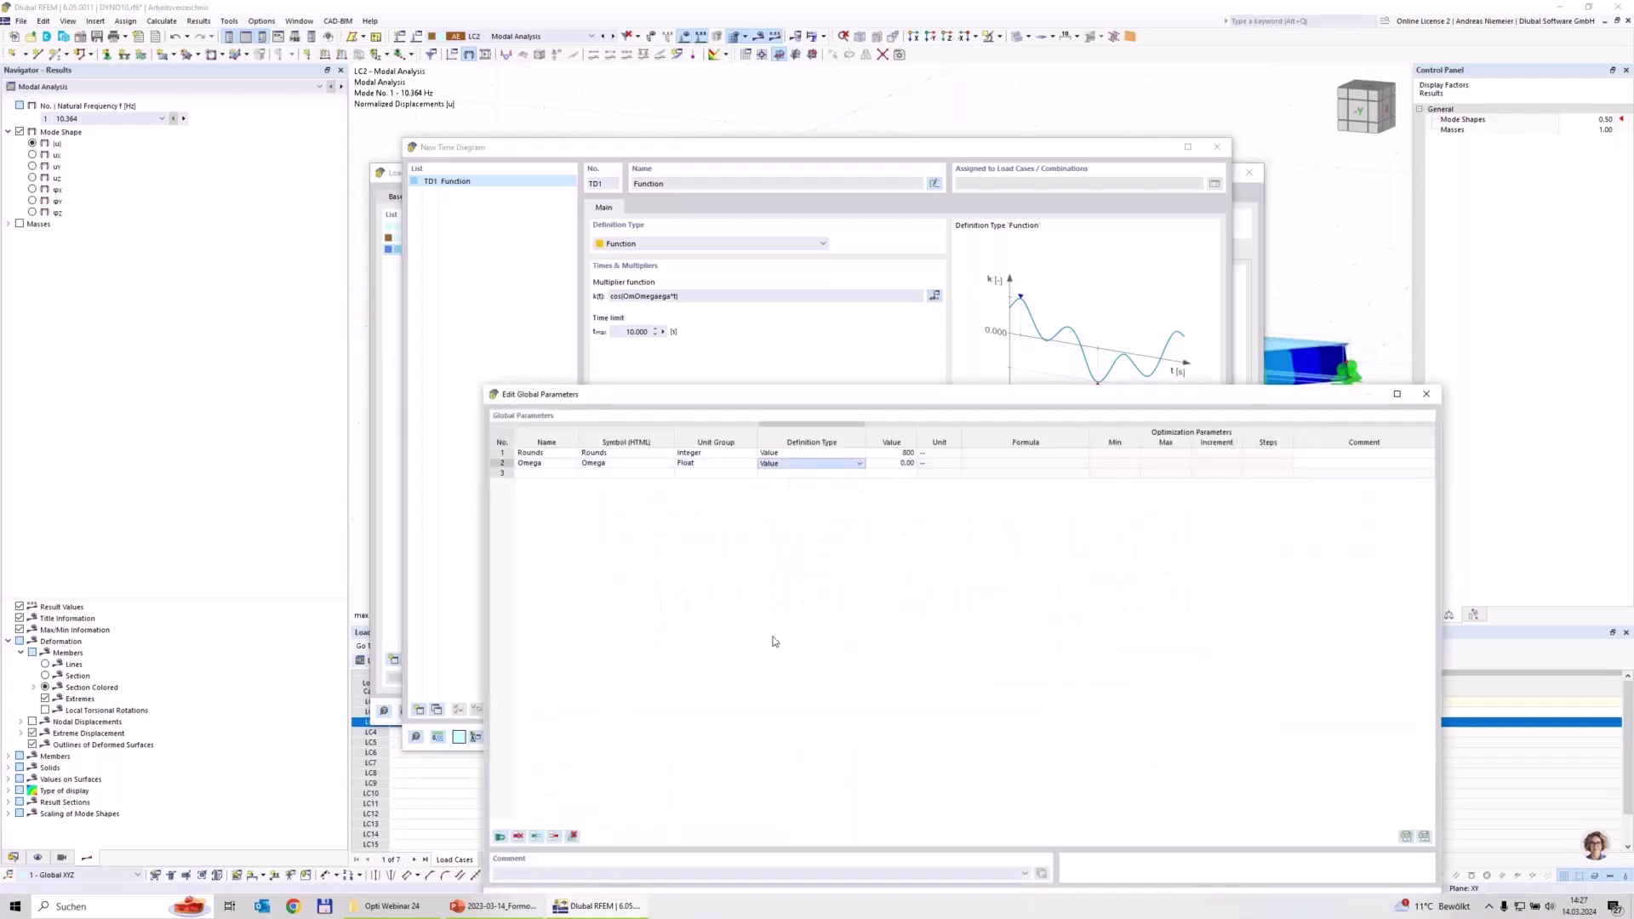
{"action": "key", "text": "Tab"}
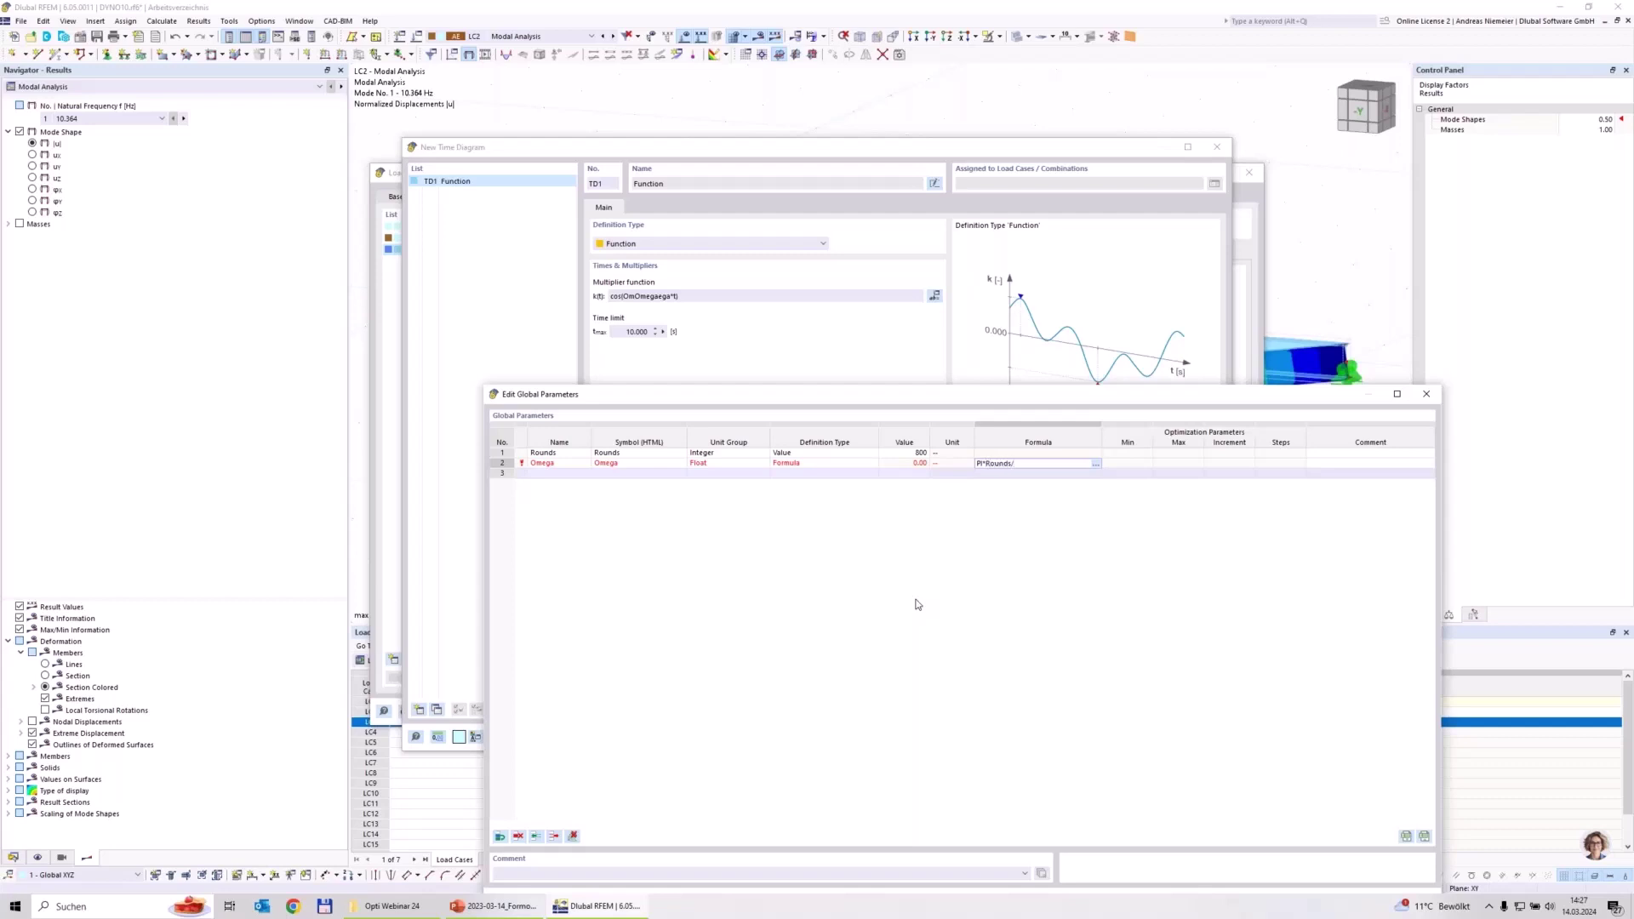
{"action": "left_click", "coordinate": [1140, 439]}
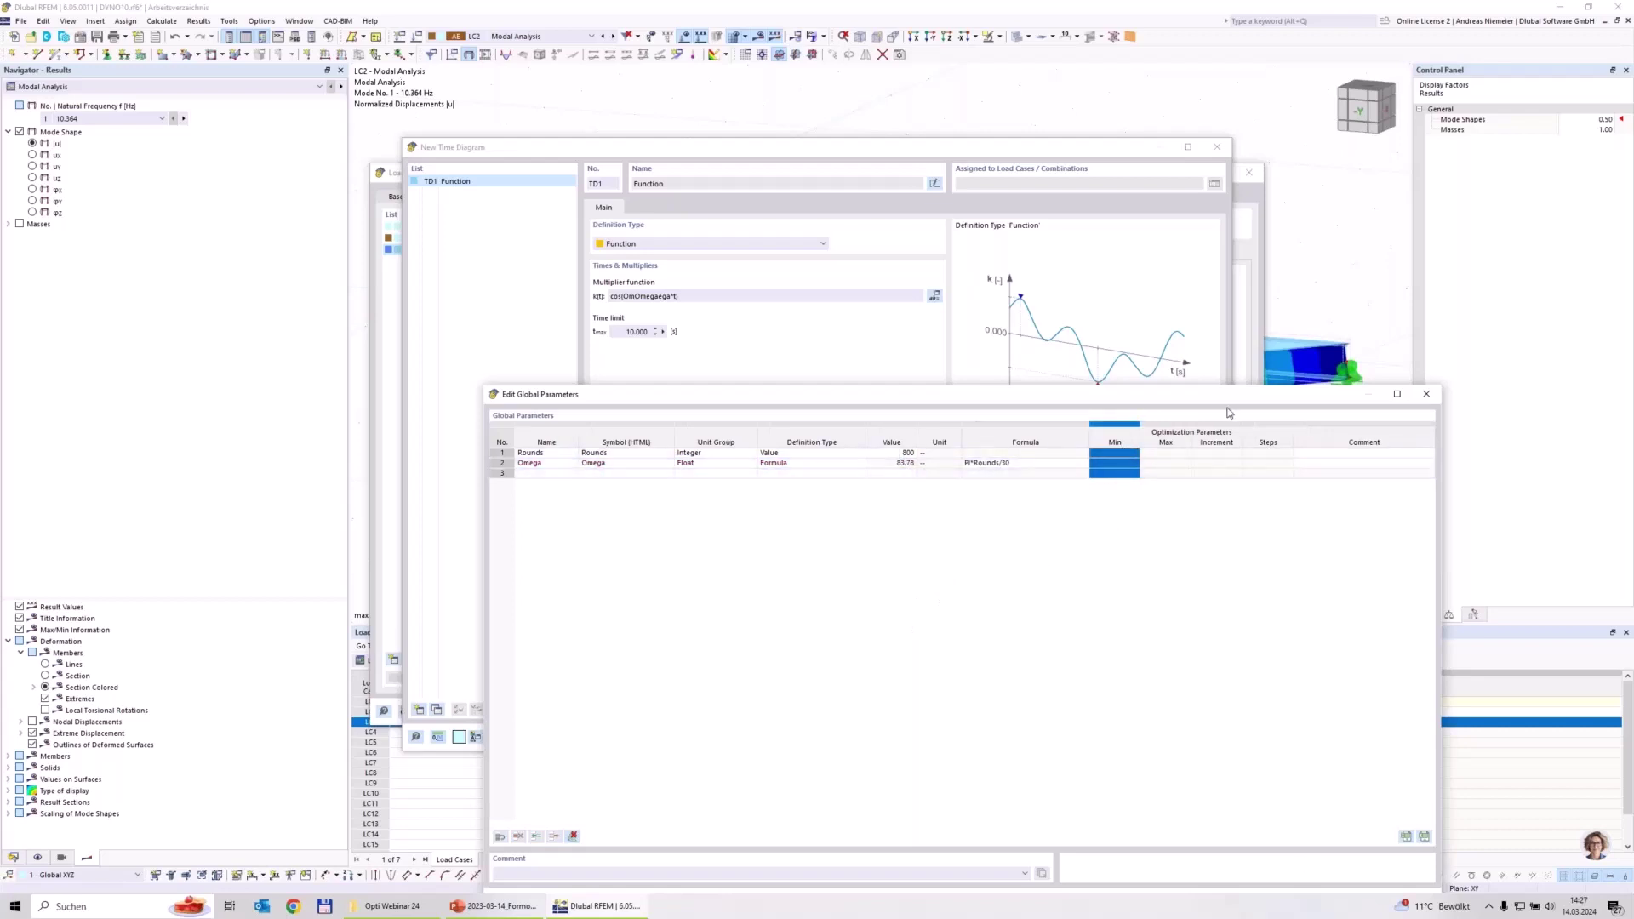
Confirm the global parameters and correct the multiplier function so it reads cos(Omega*t).
{"action": "left_click_drag", "start_coordinate": [1177, 394], "coordinate": [1164, 294]}
{"action": "left_click_drag", "start_coordinate": [1155, 227], "coordinate": [1149, 175]}
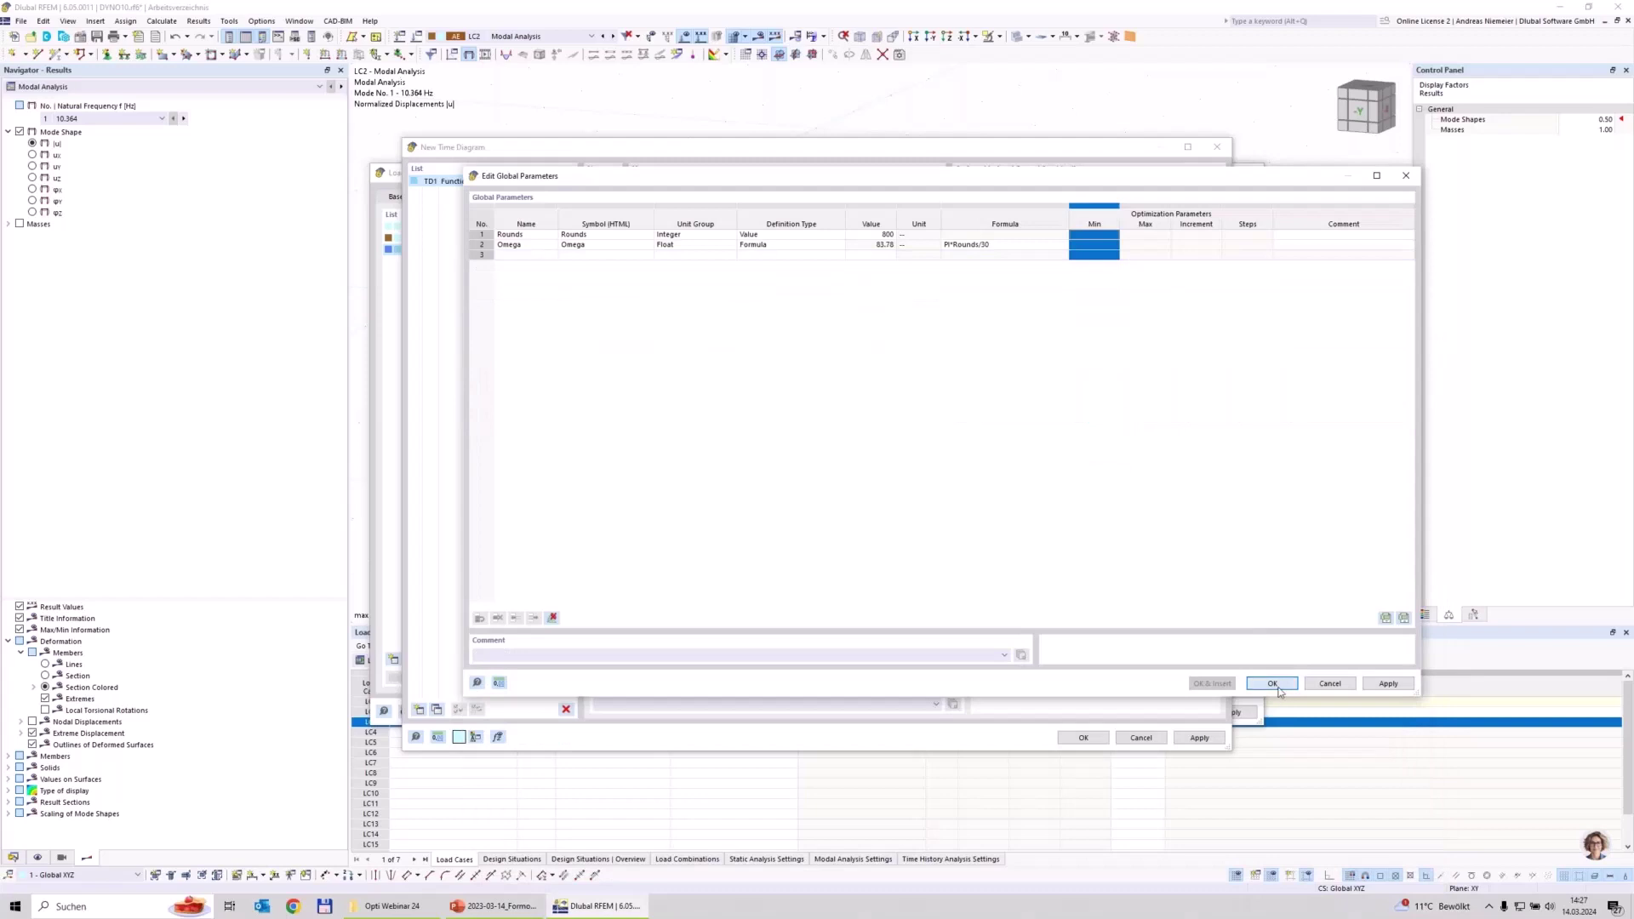
{"action": "left_click", "coordinate": [1262, 682]}
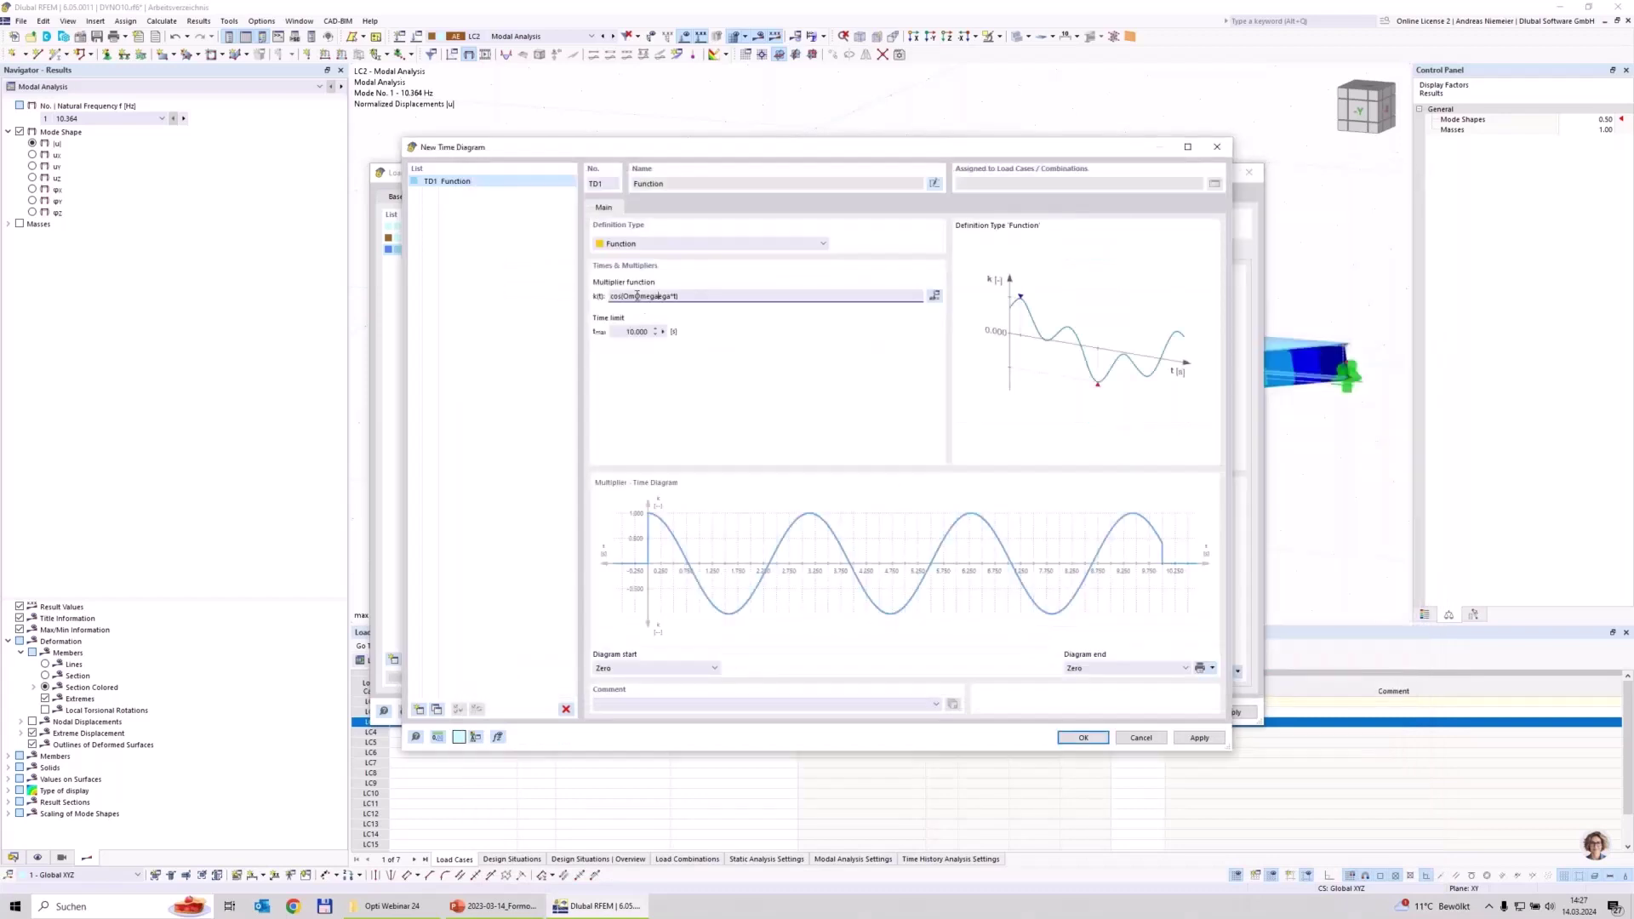
{"action": "key", "text": "BackSpace"}
{"action": "key", "text": "BackSpace"}
{"action": "key", "text": "BackSpace"}
{"action": "key", "text": "BackSpace"}
{"action": "key", "text": "BackSpace"}
Set the time limit of the function diagram to 4 s and confirm the new time diagram.
{"action": "left_click", "coordinate": [644, 341]}
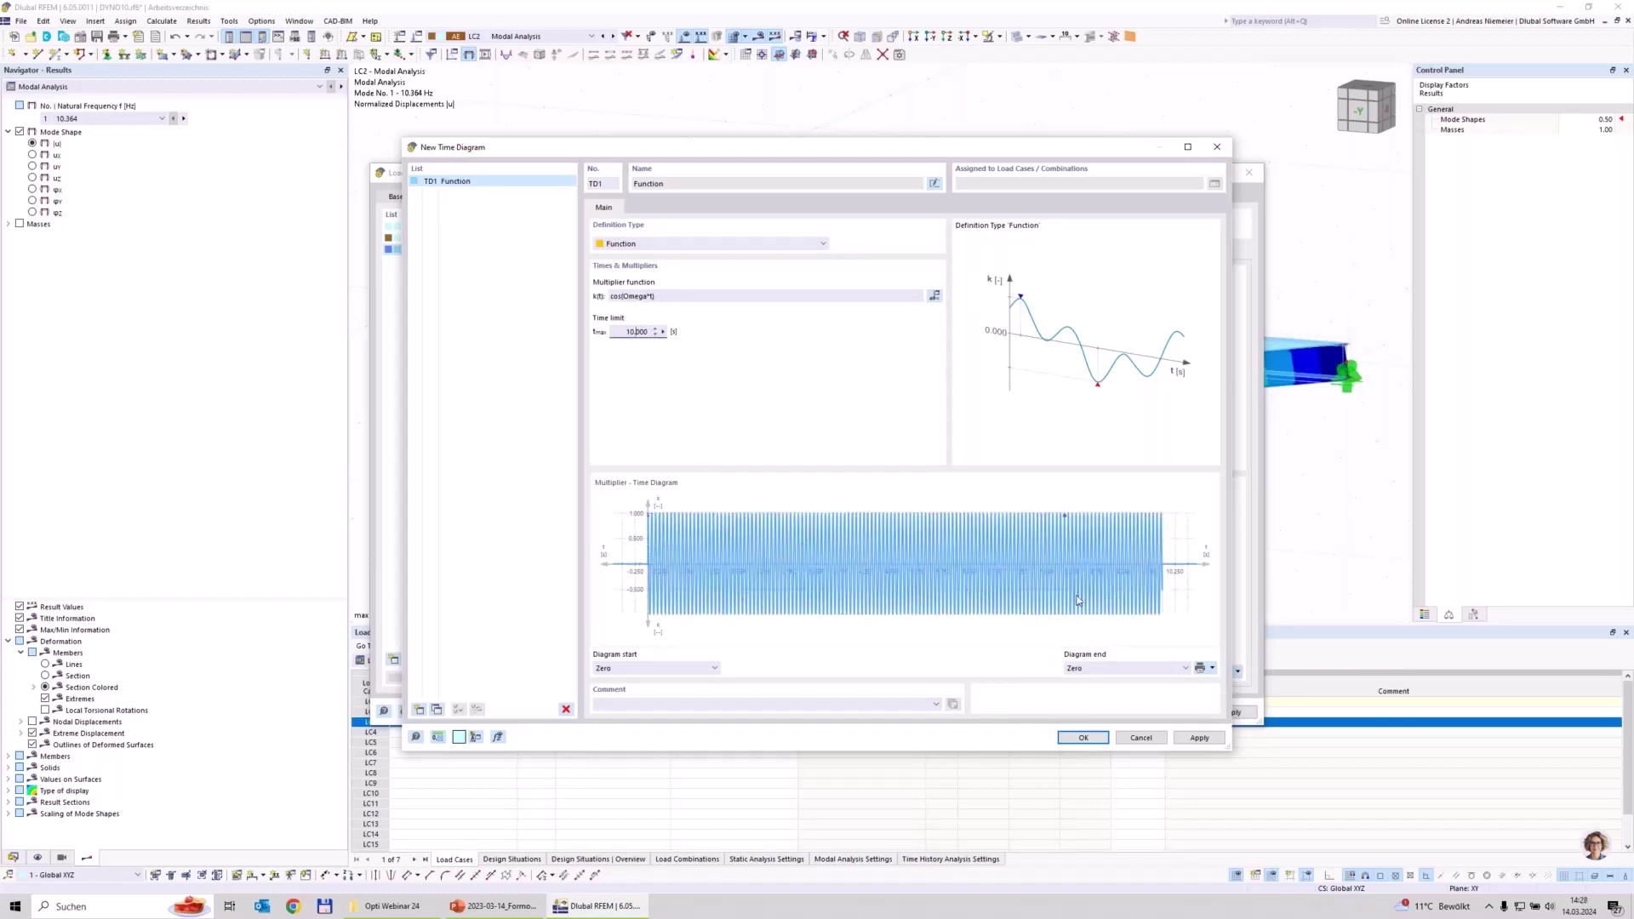
{"action": "left_click_drag", "start_coordinate": [623, 331], "coordinate": [702, 346]}
{"action": "type", "text": "4"}
{"action": "left_click", "coordinate": [694, 298]}
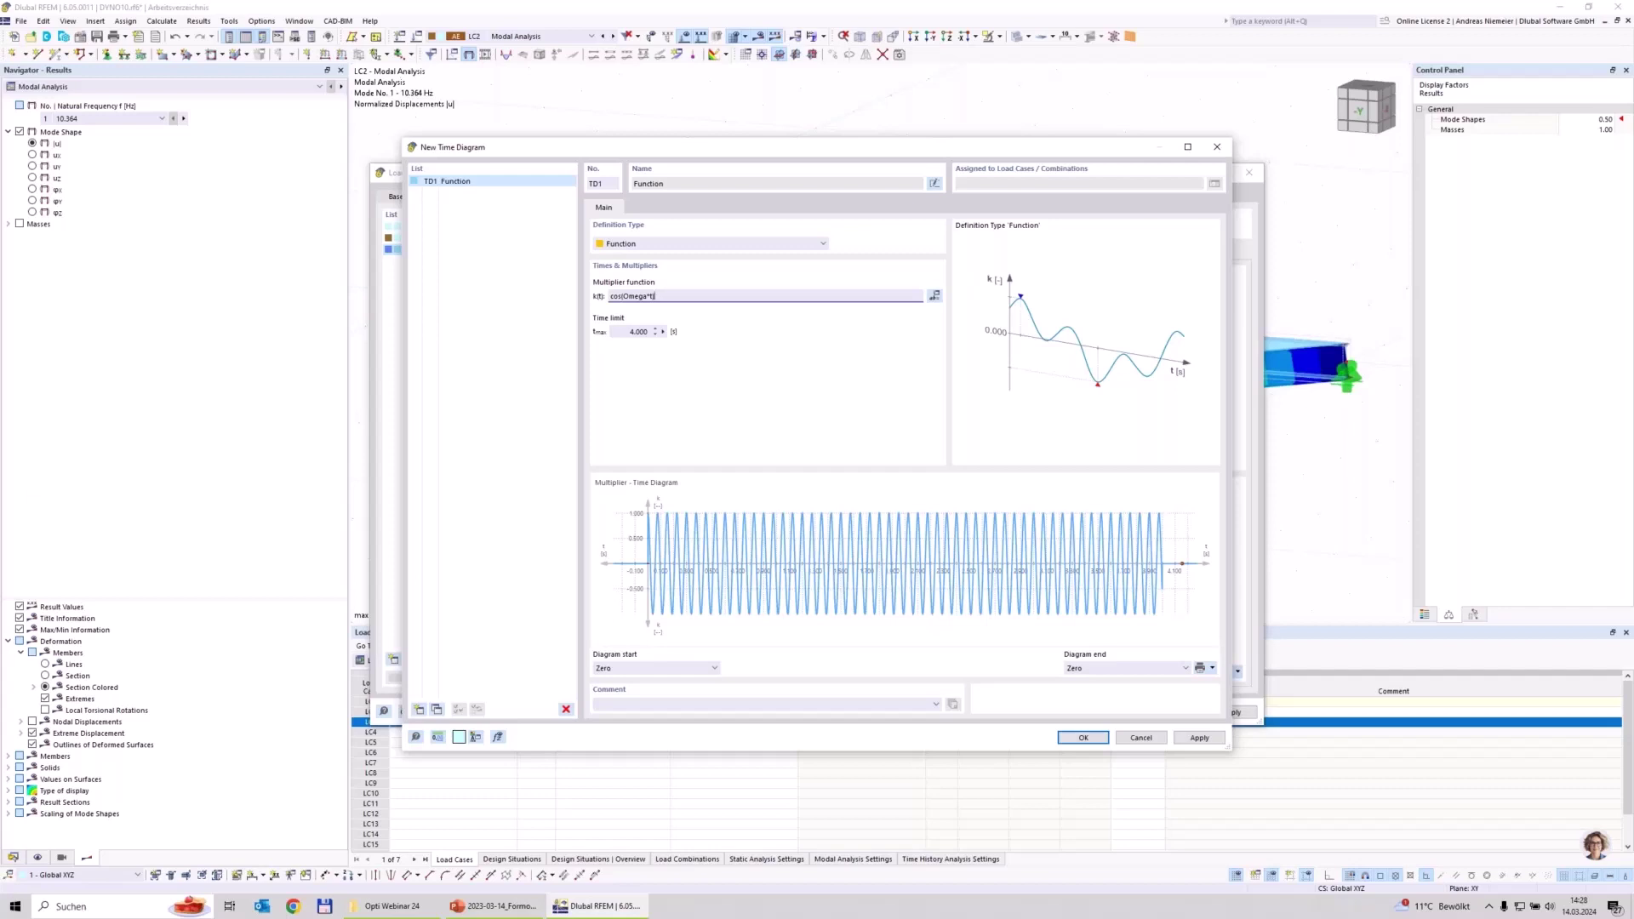
{"action": "left_click", "coordinate": [1085, 735]}
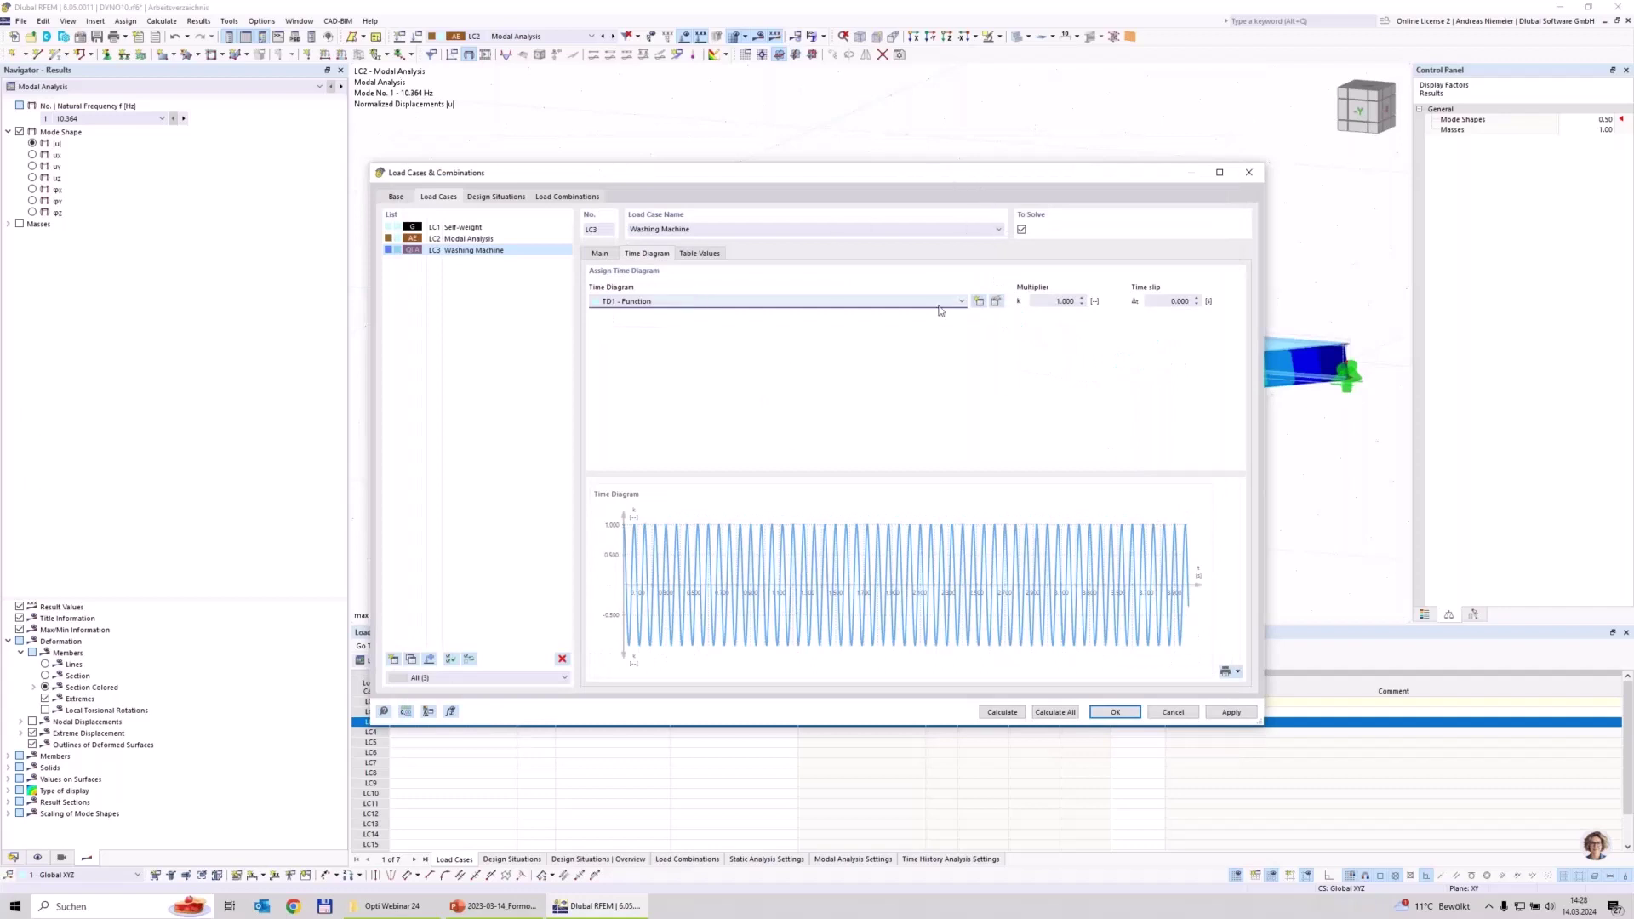
Rename time diagram TD1 as Washing Machine and confirm the load case settings.
{"action": "left_click", "coordinate": [995, 301]}
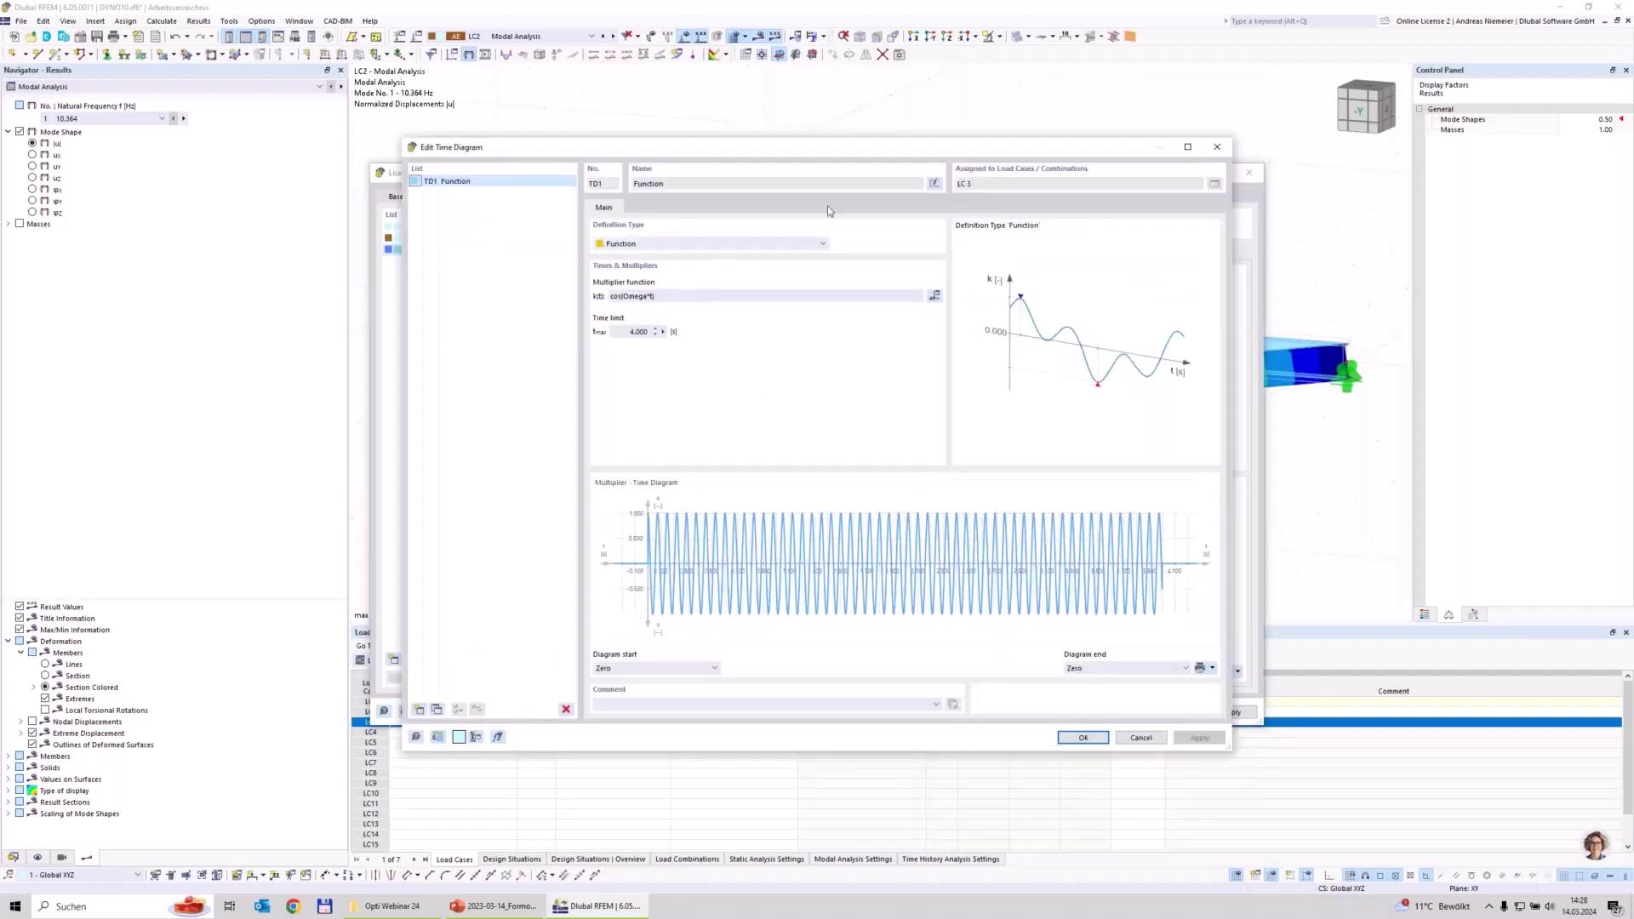
{"action": "left_click", "coordinate": [787, 181]}
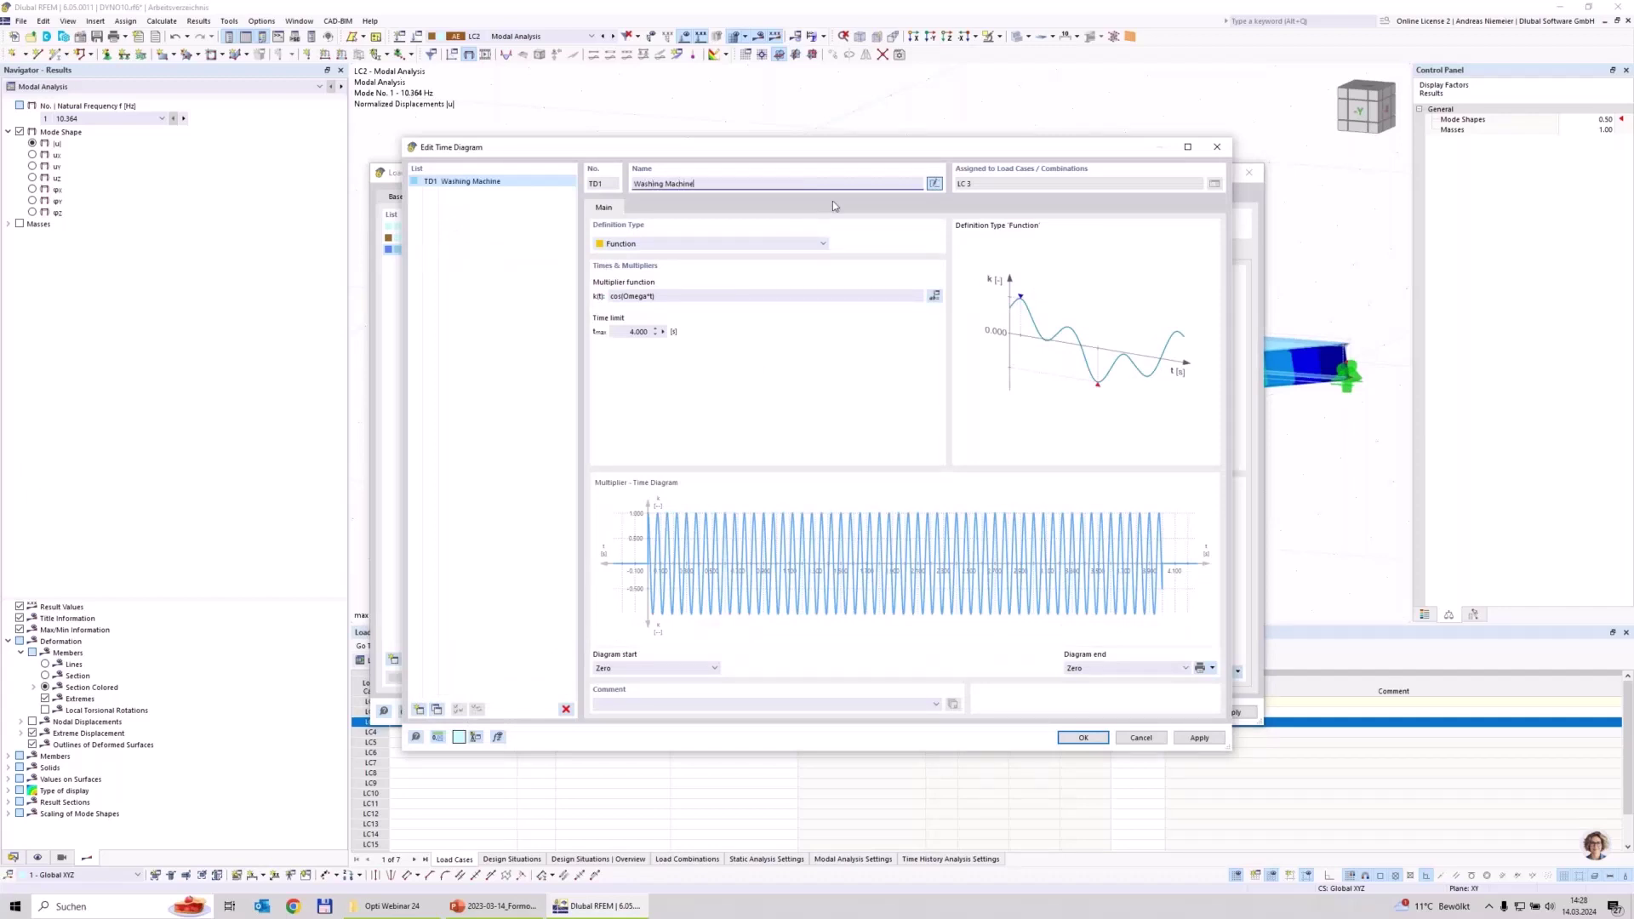
{"action": "left_click", "coordinate": [1079, 736]}
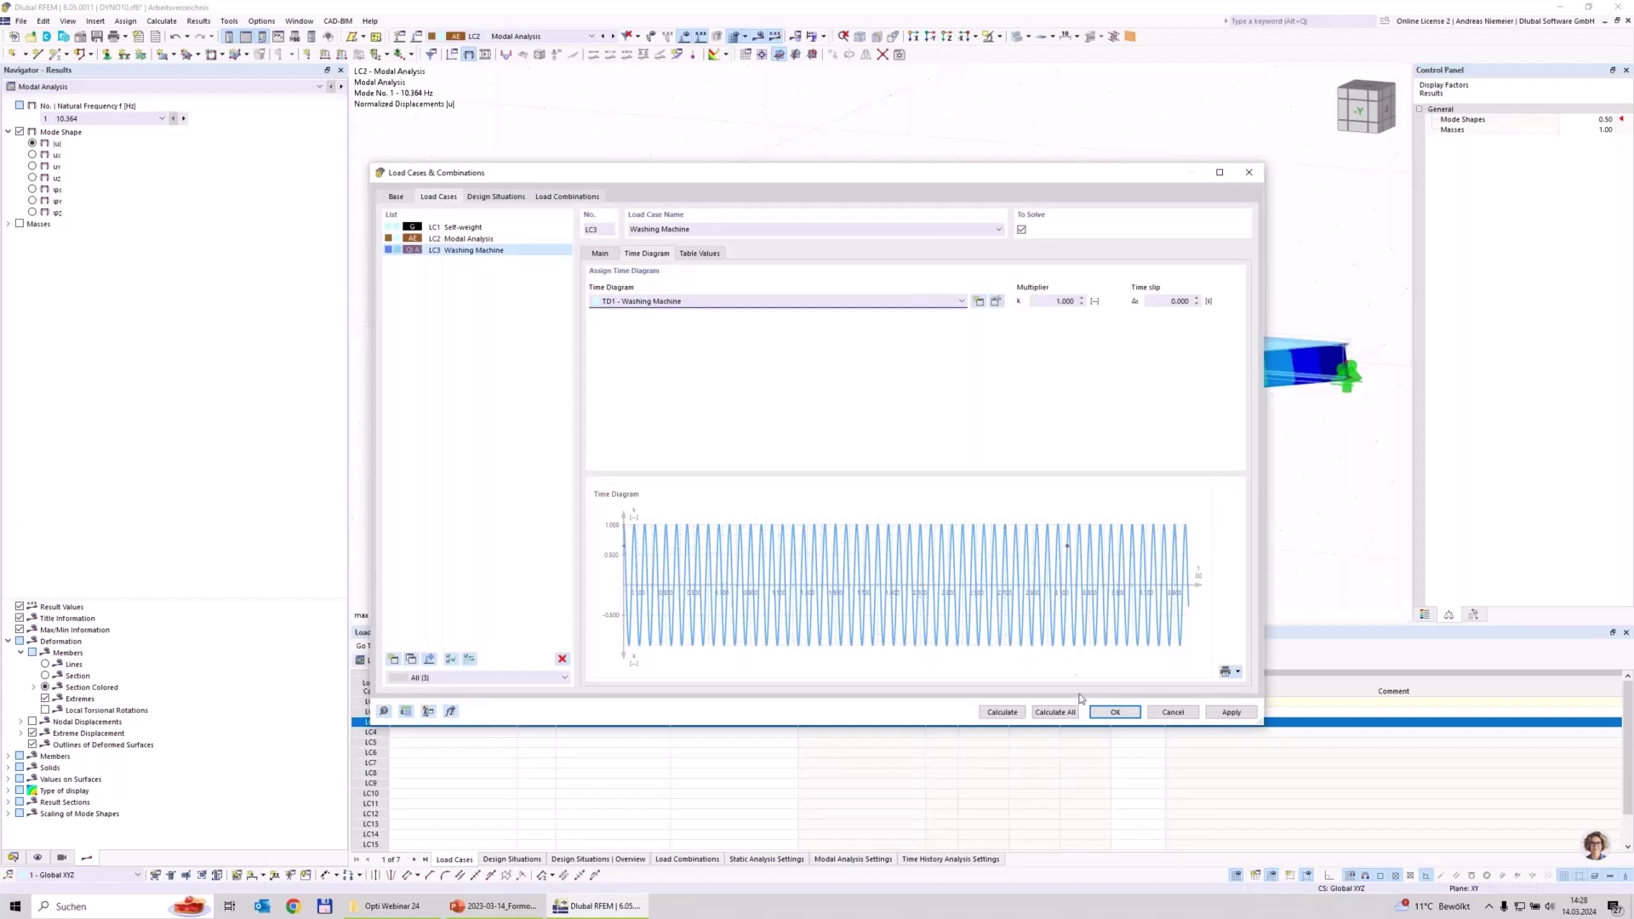
{"action": "left_click", "coordinate": [1120, 713]}
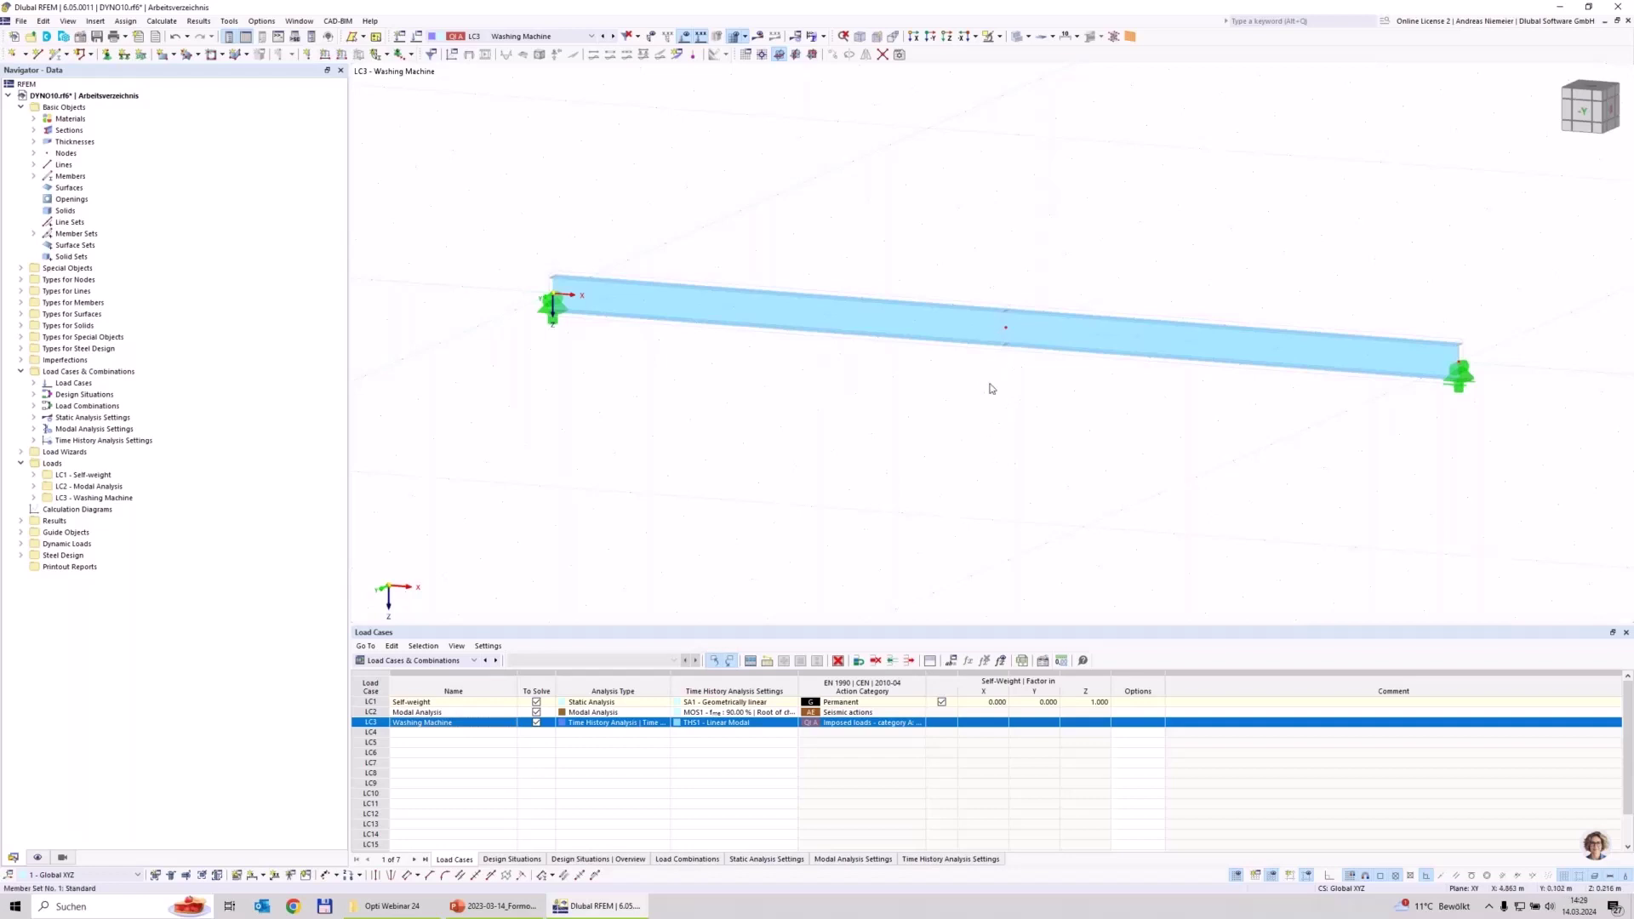
Add a nodal force of 10kg*0,2m*Omega^2 in the Z direction to the beam's midspan node in load case LC3.
{"action": "left_click", "coordinate": [314, 58]}
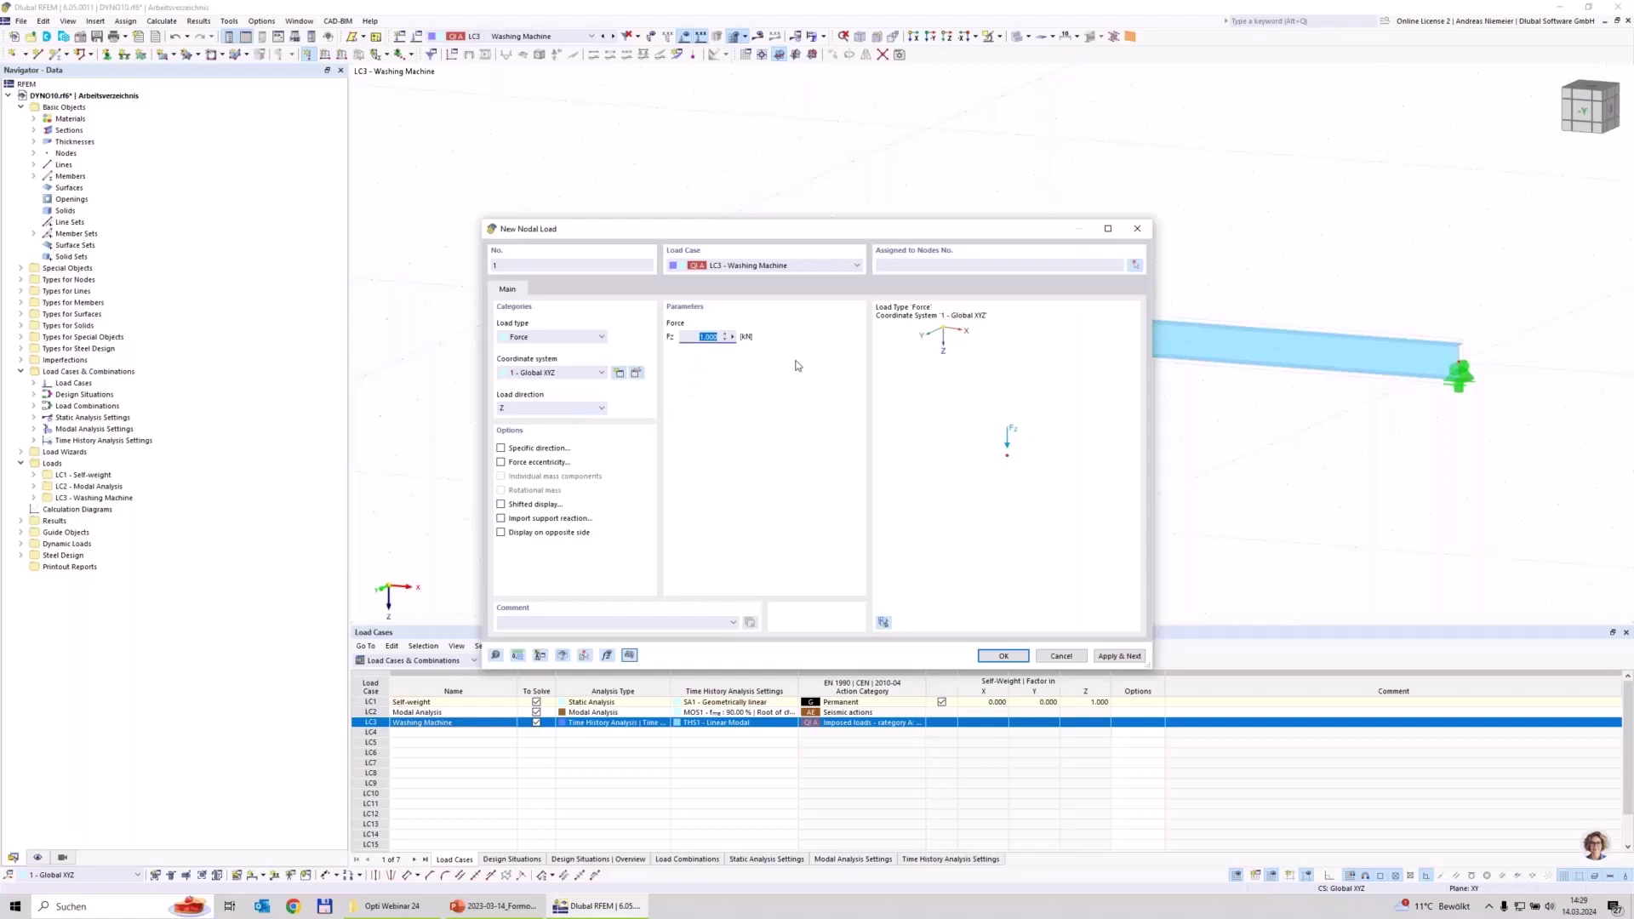
{"action": "type", "text": "1"}
{"action": "type", "text": "0kg*0,2"}
{"action": "type", "text": "m"}
{"action": "type", "text": "*O"}
{"action": "type", "text": "mega^2"}
{"action": "left_click", "coordinate": [700, 622]}
{"action": "left_click", "coordinate": [997, 657]}
{"action": "left_click_drag", "start_coordinate": [981, 256], "coordinate": [1046, 389]}
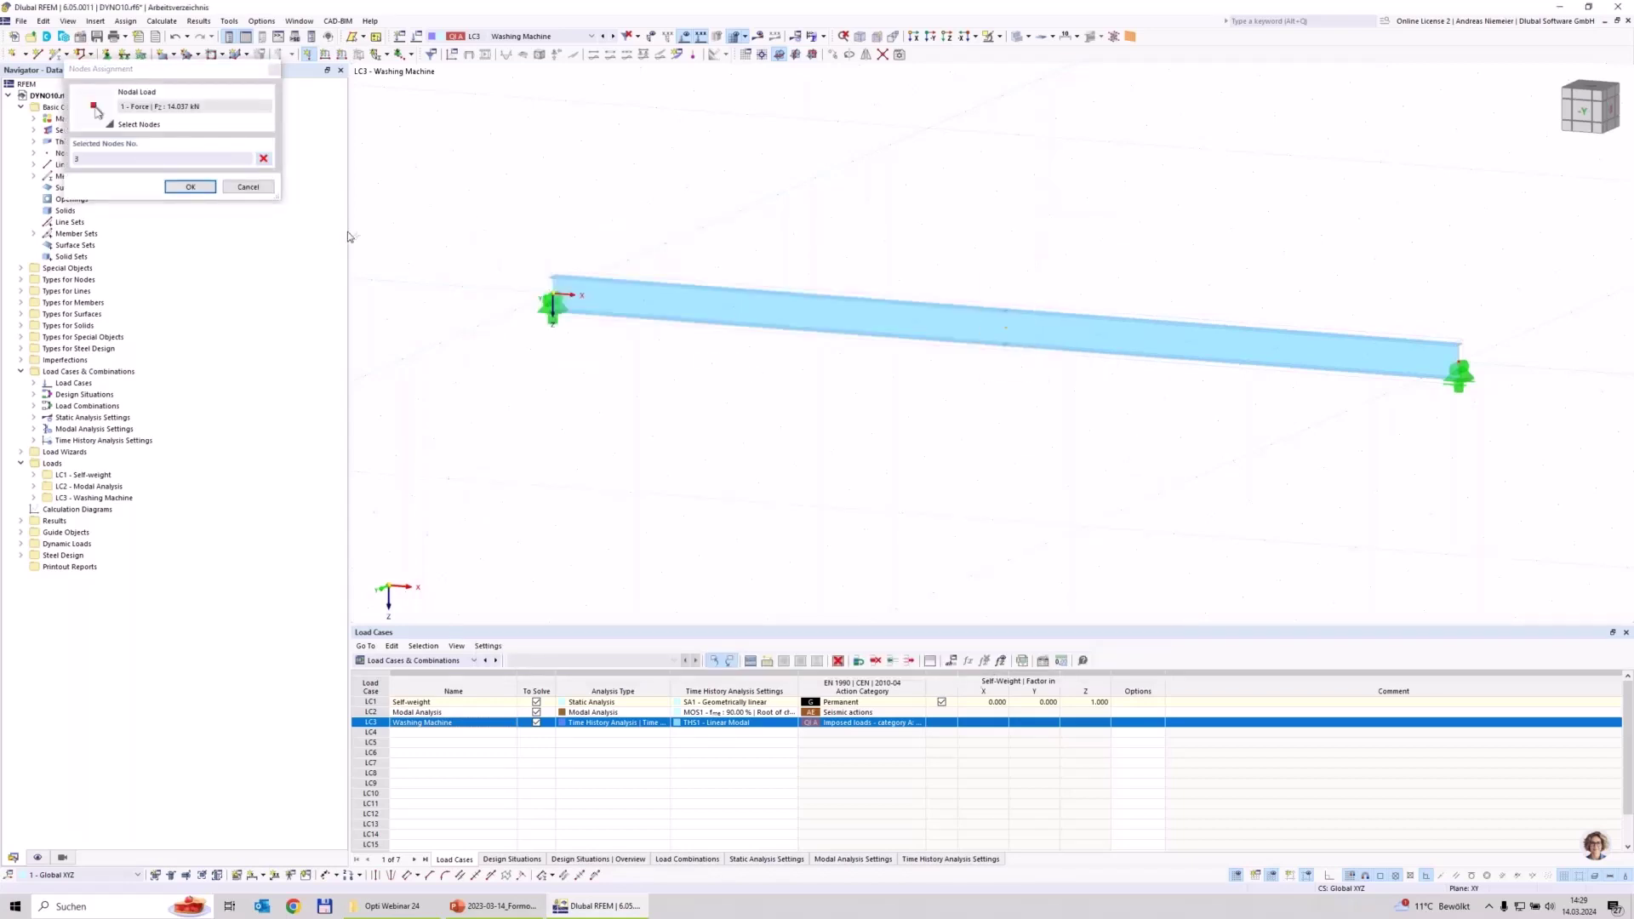
{"action": "left_click", "coordinate": [191, 187]}
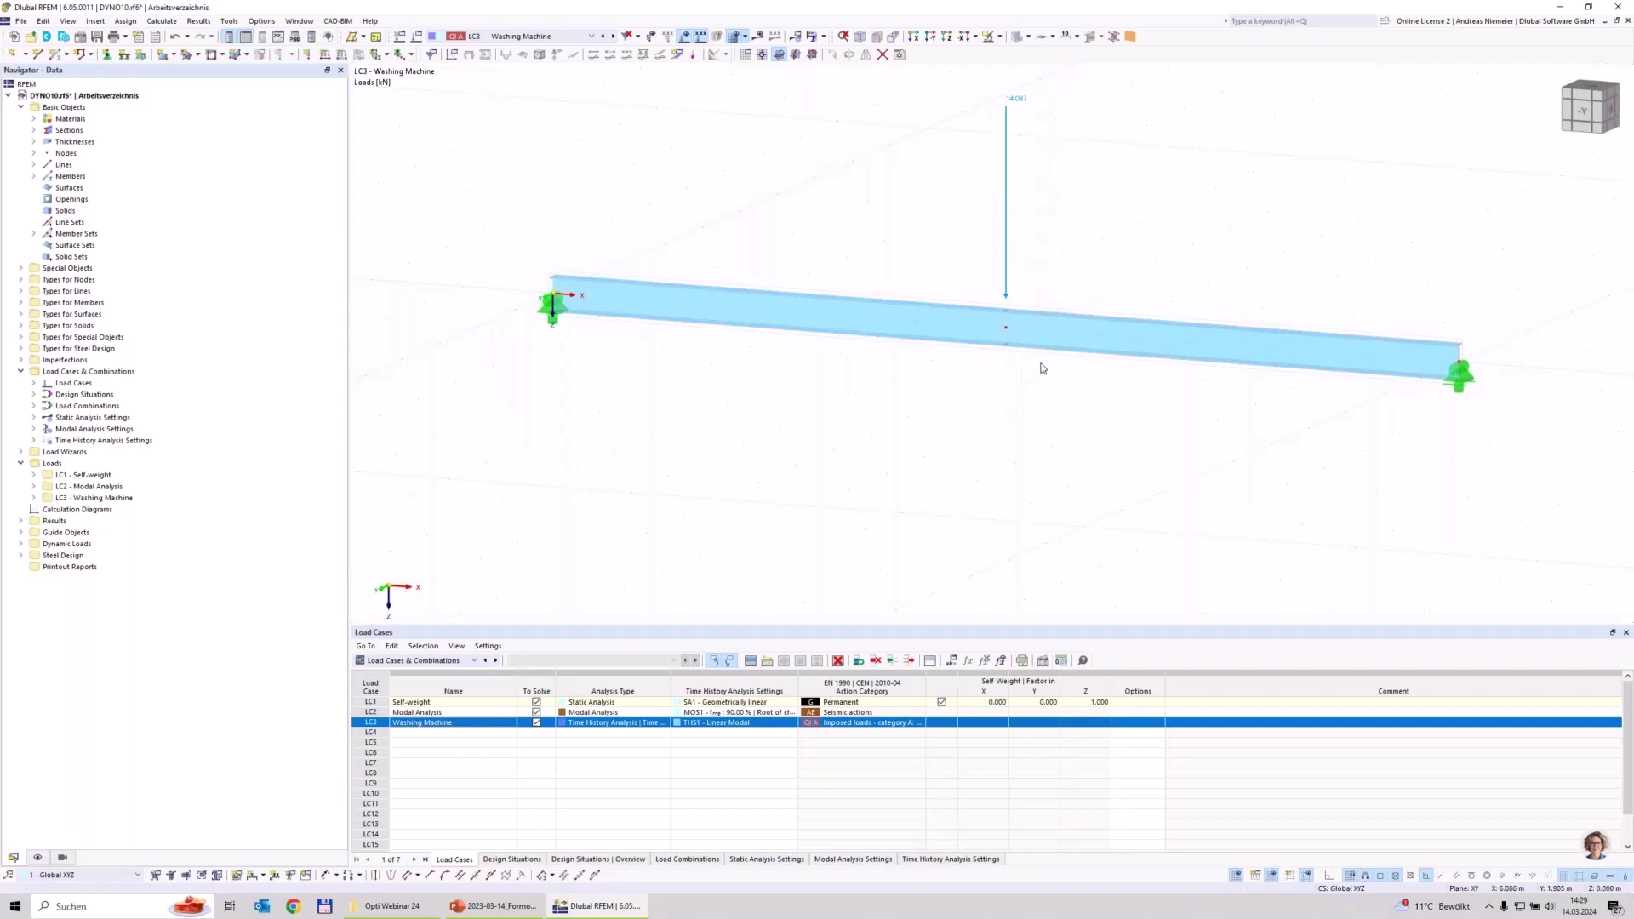
Calculate load case LC3 and display the deformation envelope of the time history analysis.
{"action": "scroll", "coordinate": [854, 434], "scroll_direction": "down", "scroll_amount": 2}
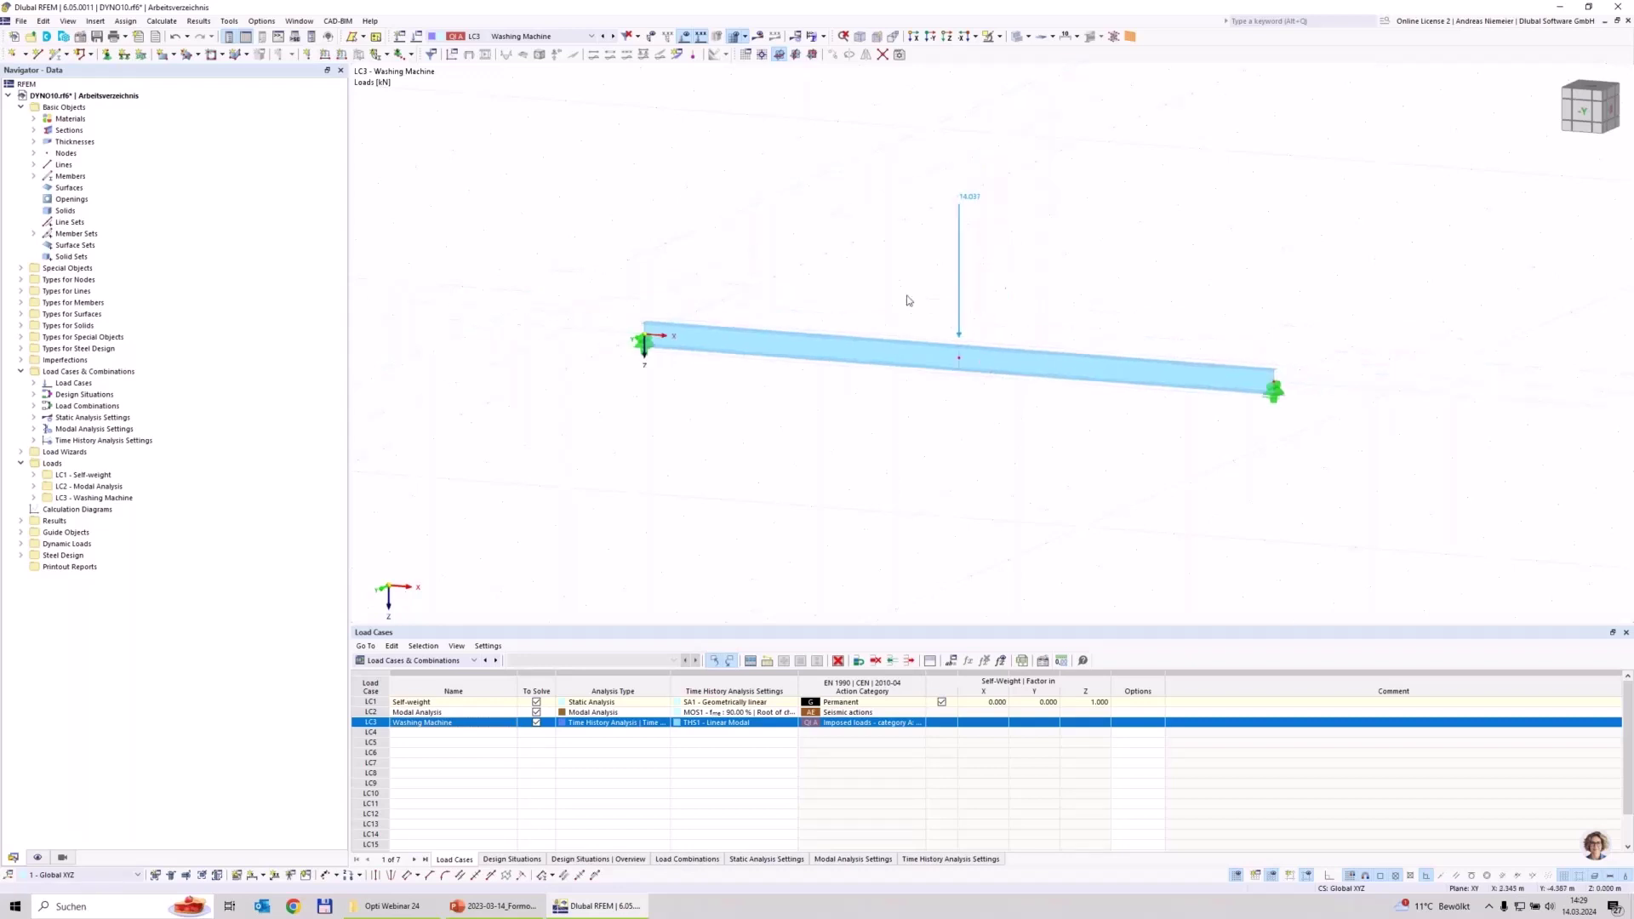
{"action": "middle_click_drag", "start_coordinate": [1019, 271], "coordinate": [762, 278]}
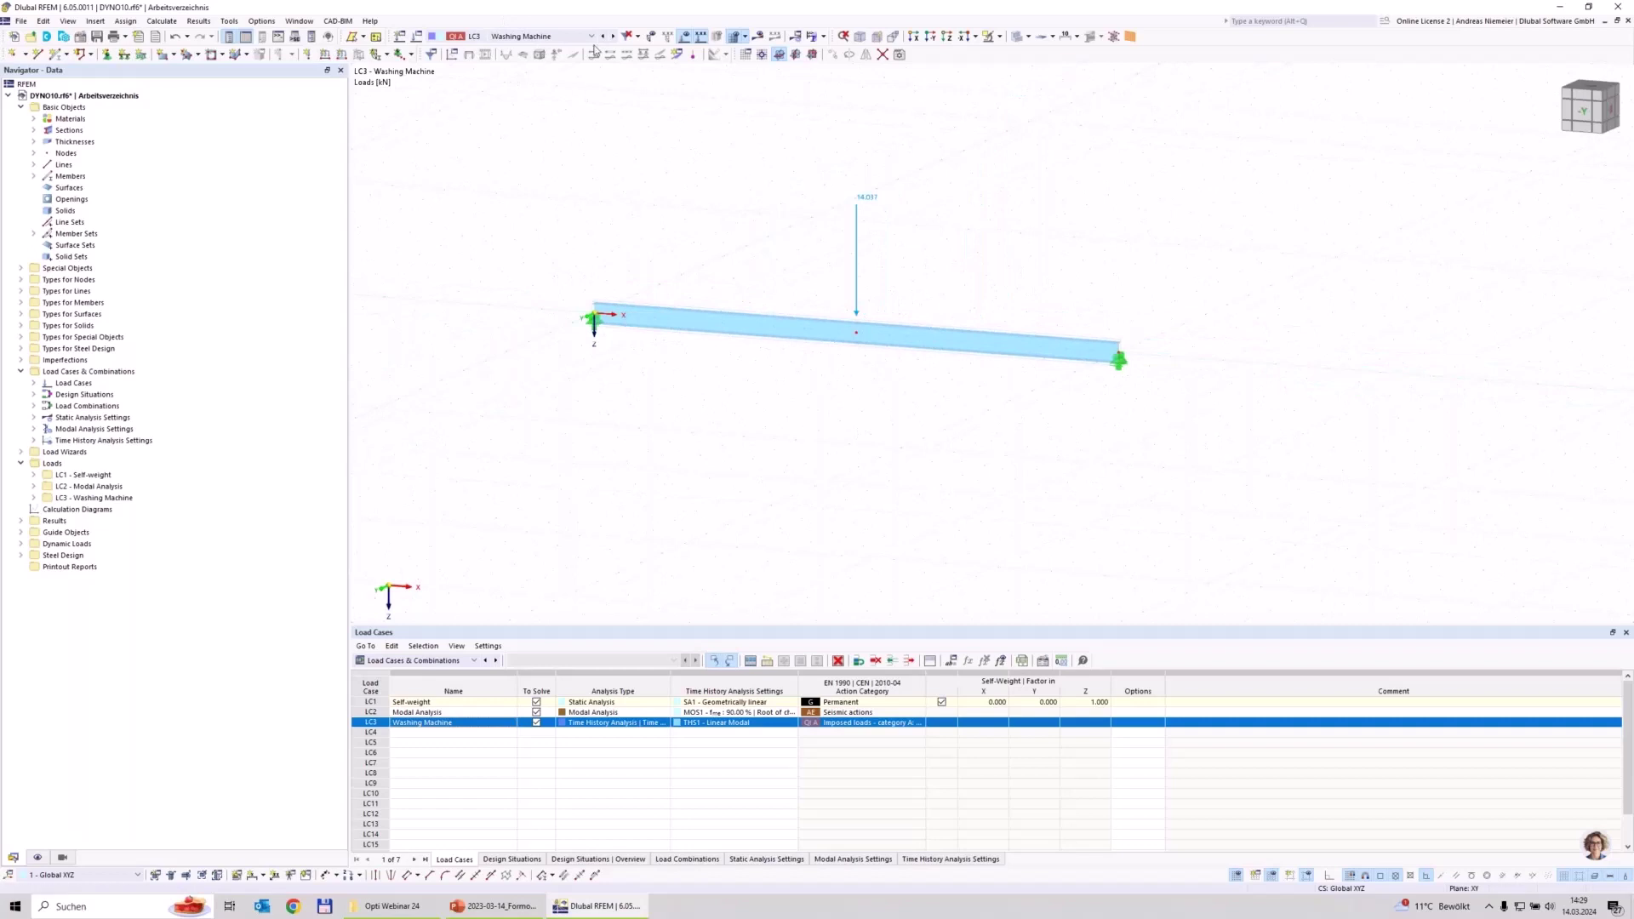
{"action": "left_click", "coordinate": [758, 36]}
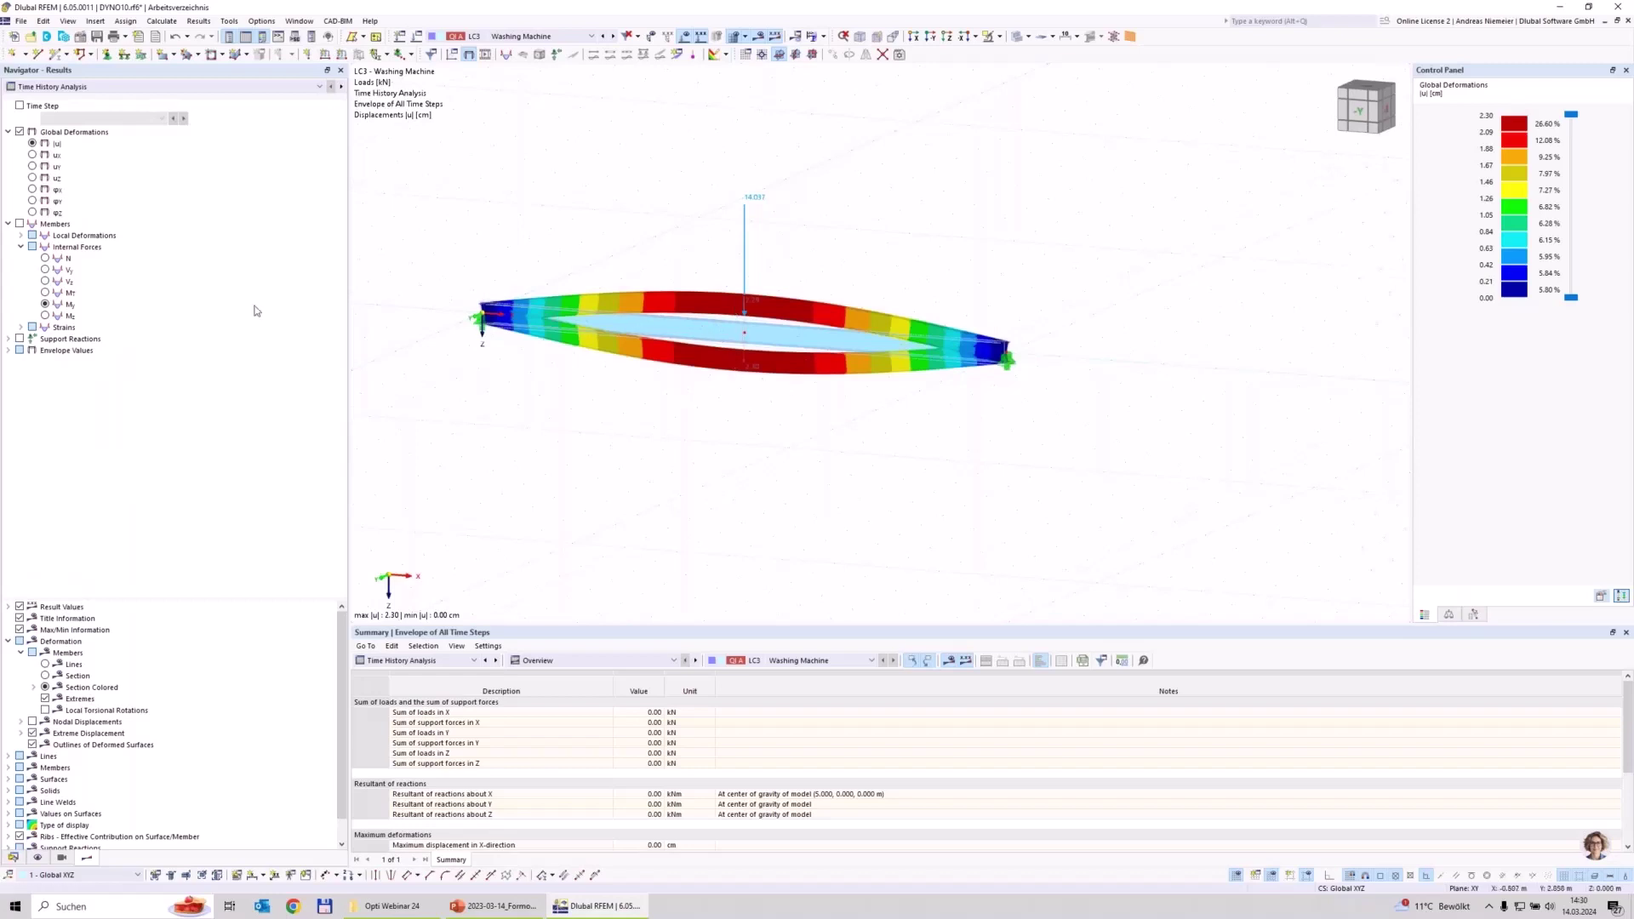
{"action": "middle_click_drag", "start_coordinate": [714, 435], "coordinate": [765, 472]}
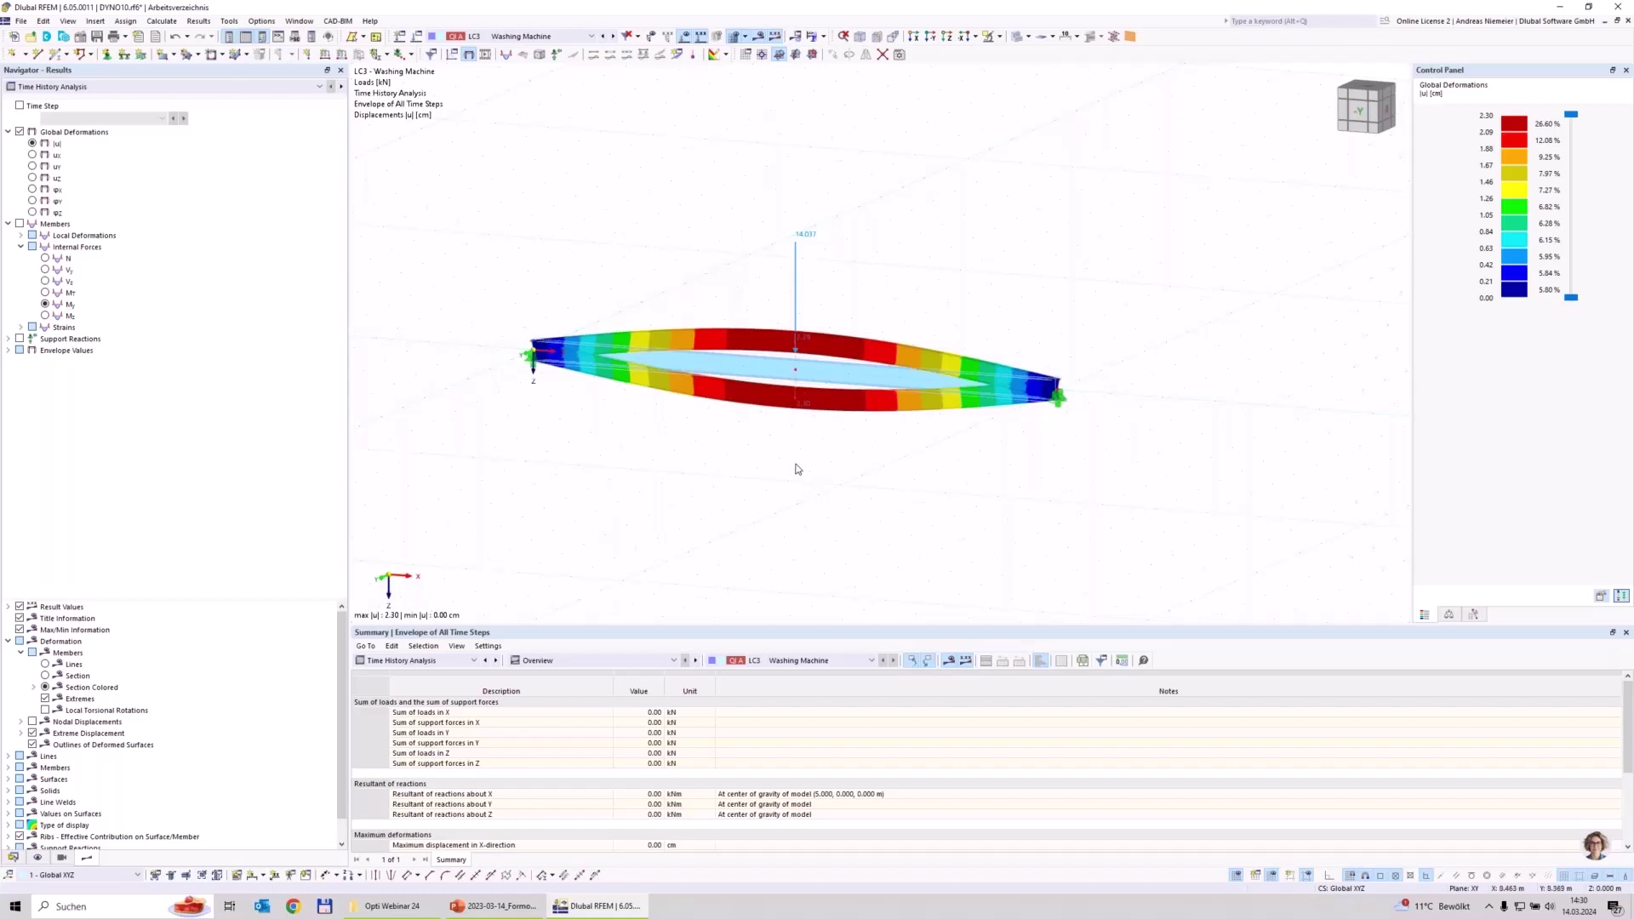
Examine the beam's deformation at successive time steps up to 0.180 s, then return to the envelope of all time steps.
{"action": "left_click", "coordinate": [19, 106]}
{"action": "left_click", "coordinate": [136, 119]}
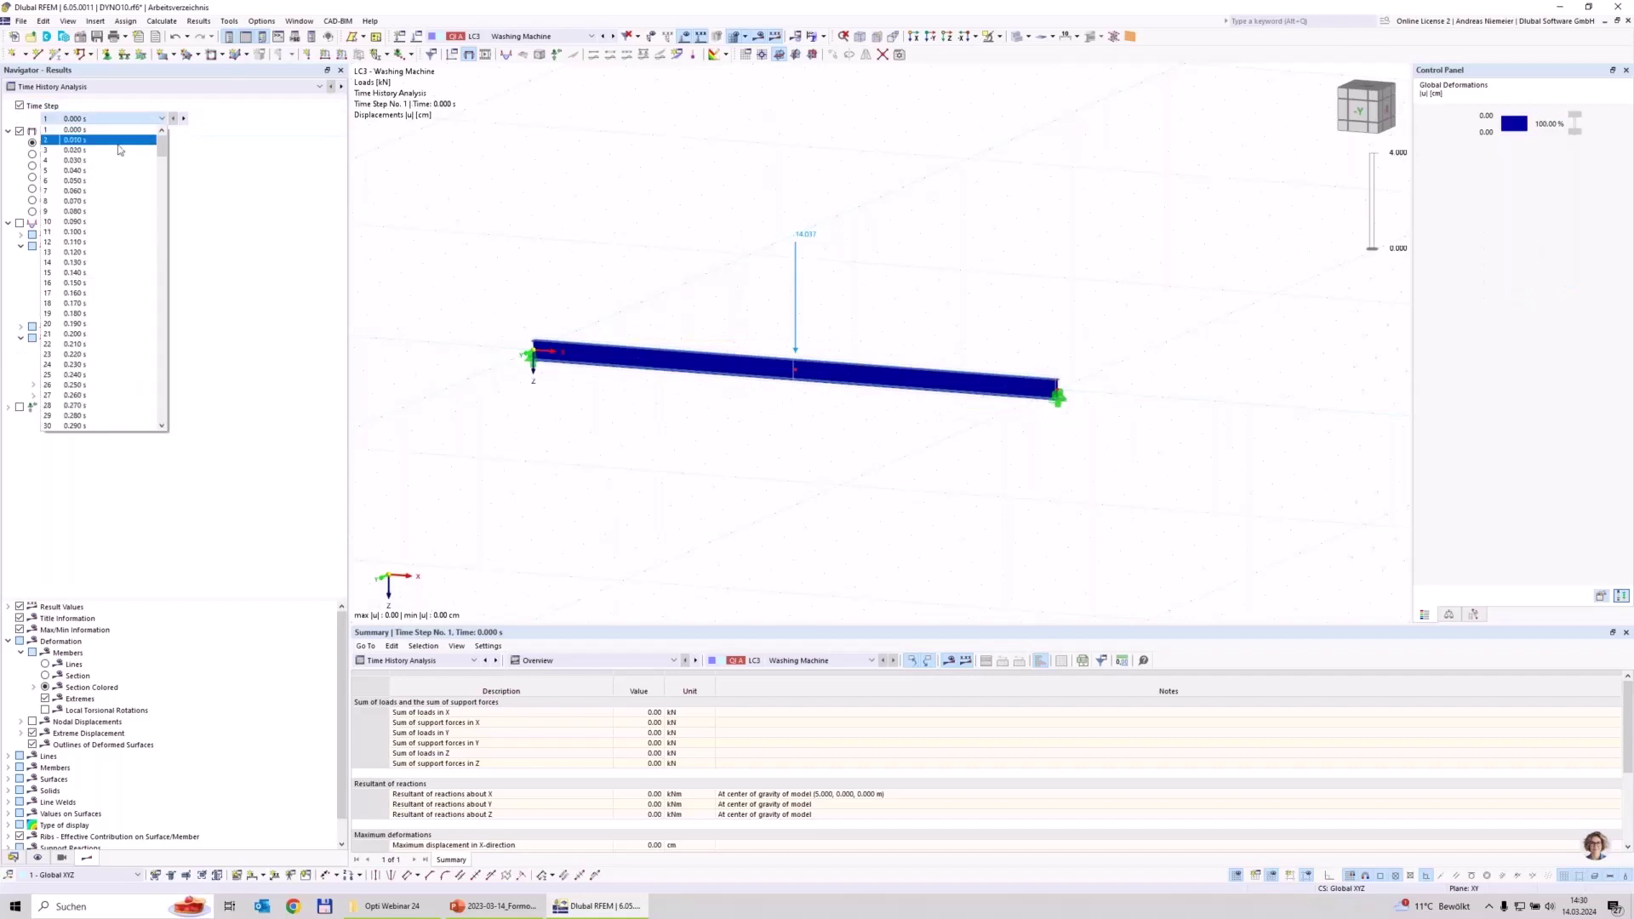
{"action": "left_click", "coordinate": [127, 139]}
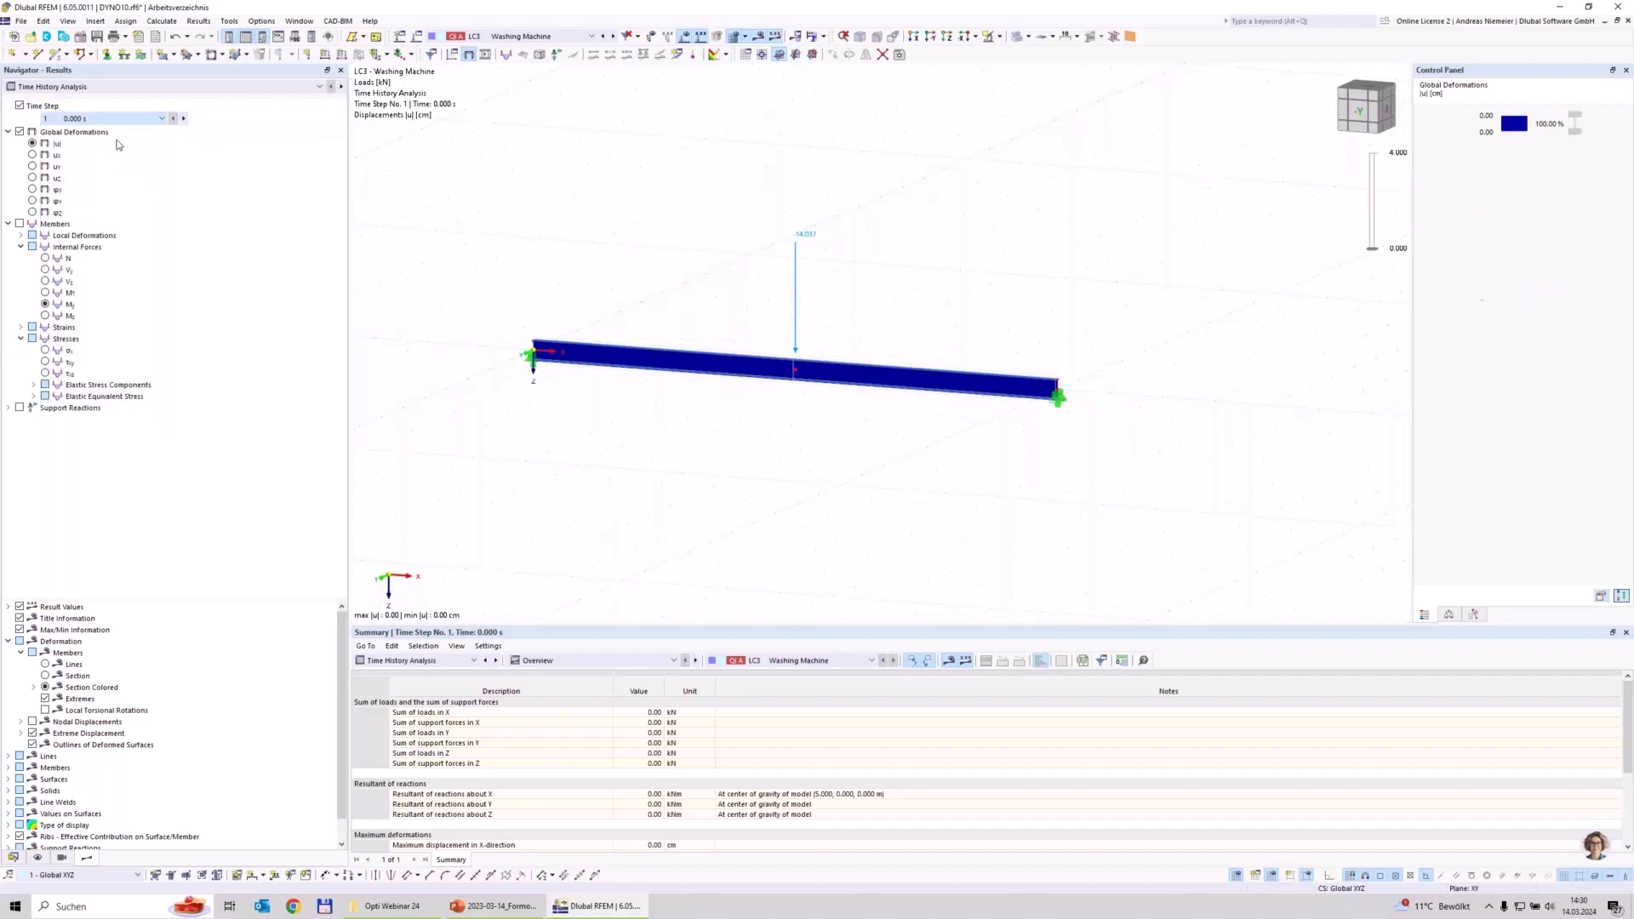
{"action": "left_click", "coordinate": [183, 118]}
{"action": "left_click", "coordinate": [183, 118]}
{"action": "left_click", "coordinate": [183, 119]}
{"action": "left_click", "coordinate": [183, 119]}
{"action": "left_click", "coordinate": [183, 118]}
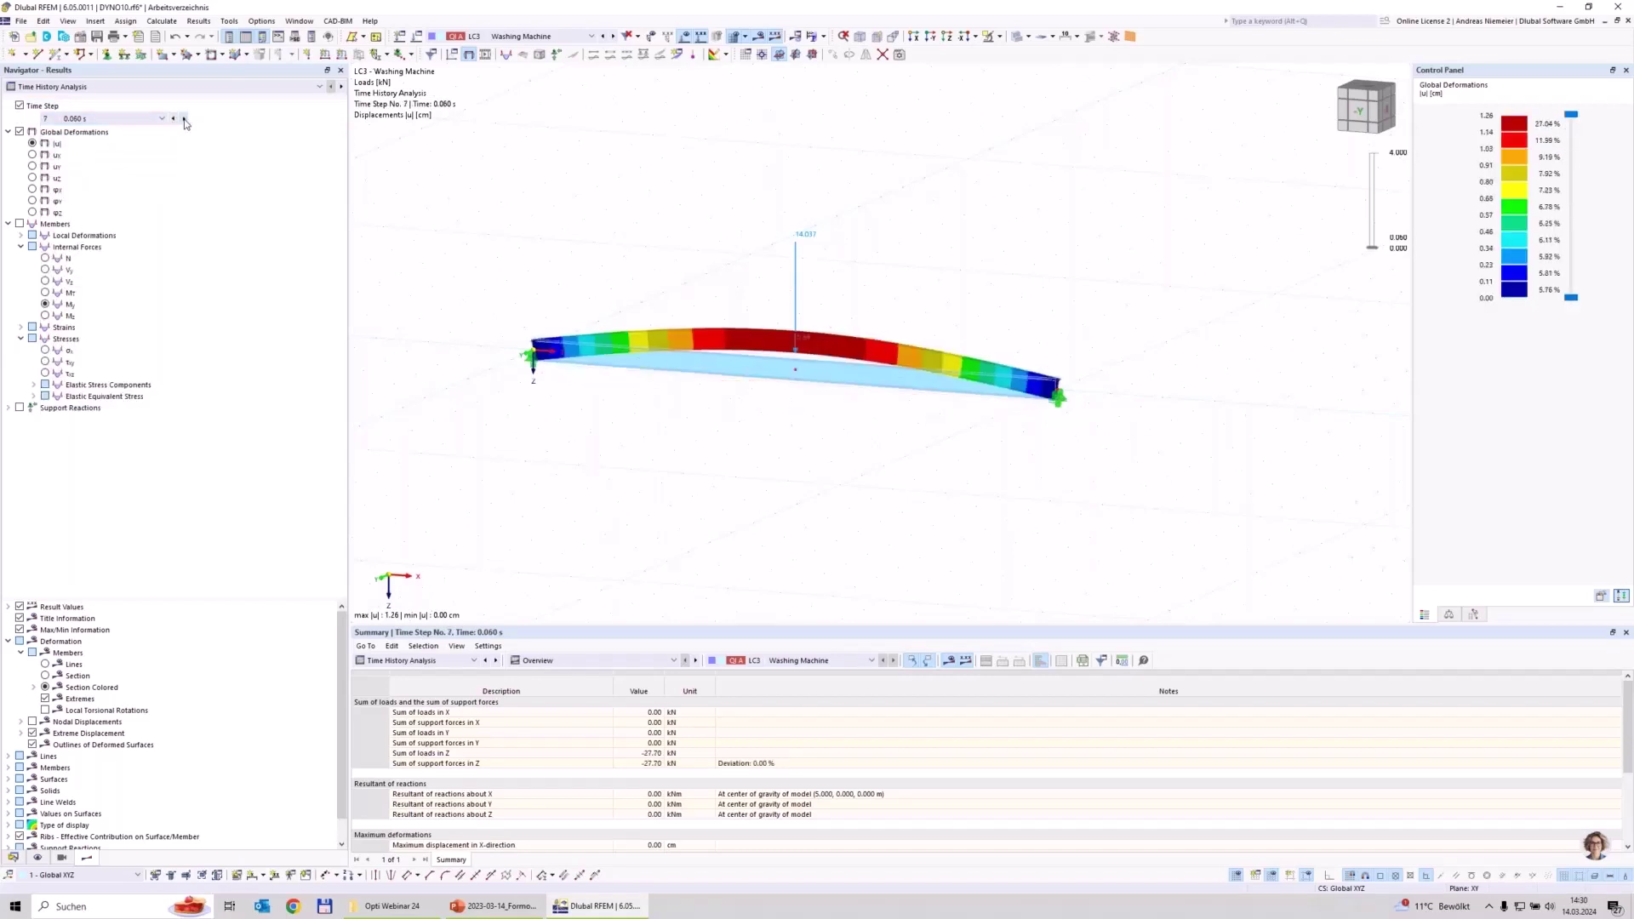
{"action": "left_click", "coordinate": [183, 118]}
{"action": "left_click", "coordinate": [183, 118]}
{"action": "left_click", "coordinate": [183, 119]}
{"action": "left_click", "coordinate": [183, 118]}
{"action": "left_click", "coordinate": [183, 118]}
{"action": "left_click", "coordinate": [183, 119]}
{"action": "left_click", "coordinate": [183, 119]}
{"action": "left_click", "coordinate": [183, 118]}
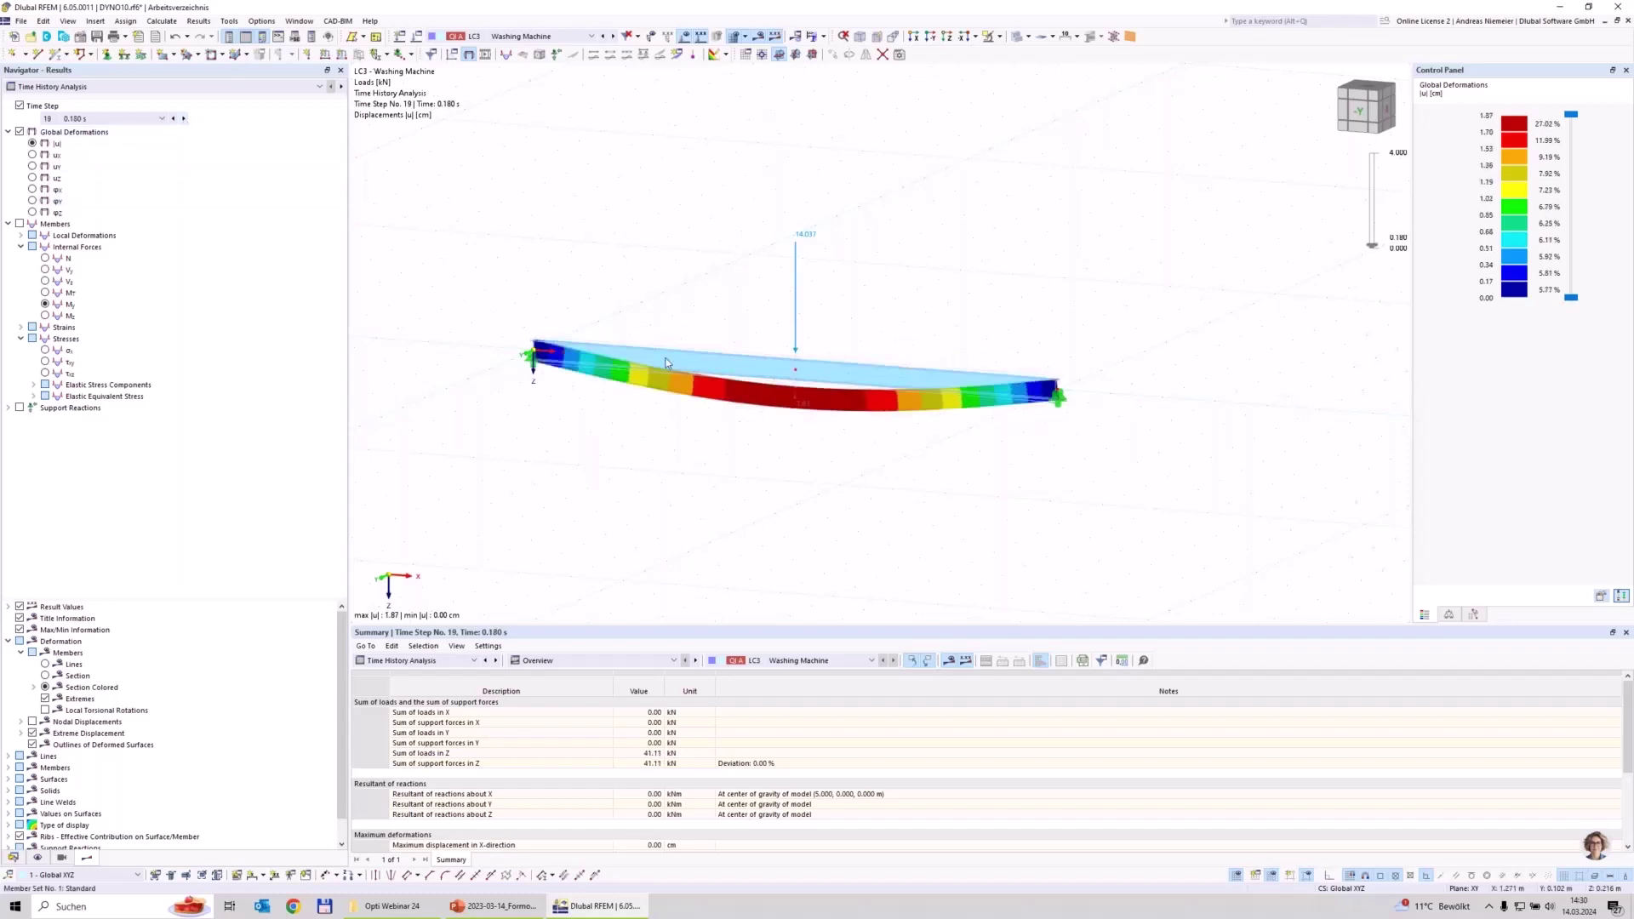
{"action": "left_click", "coordinate": [19, 106]}
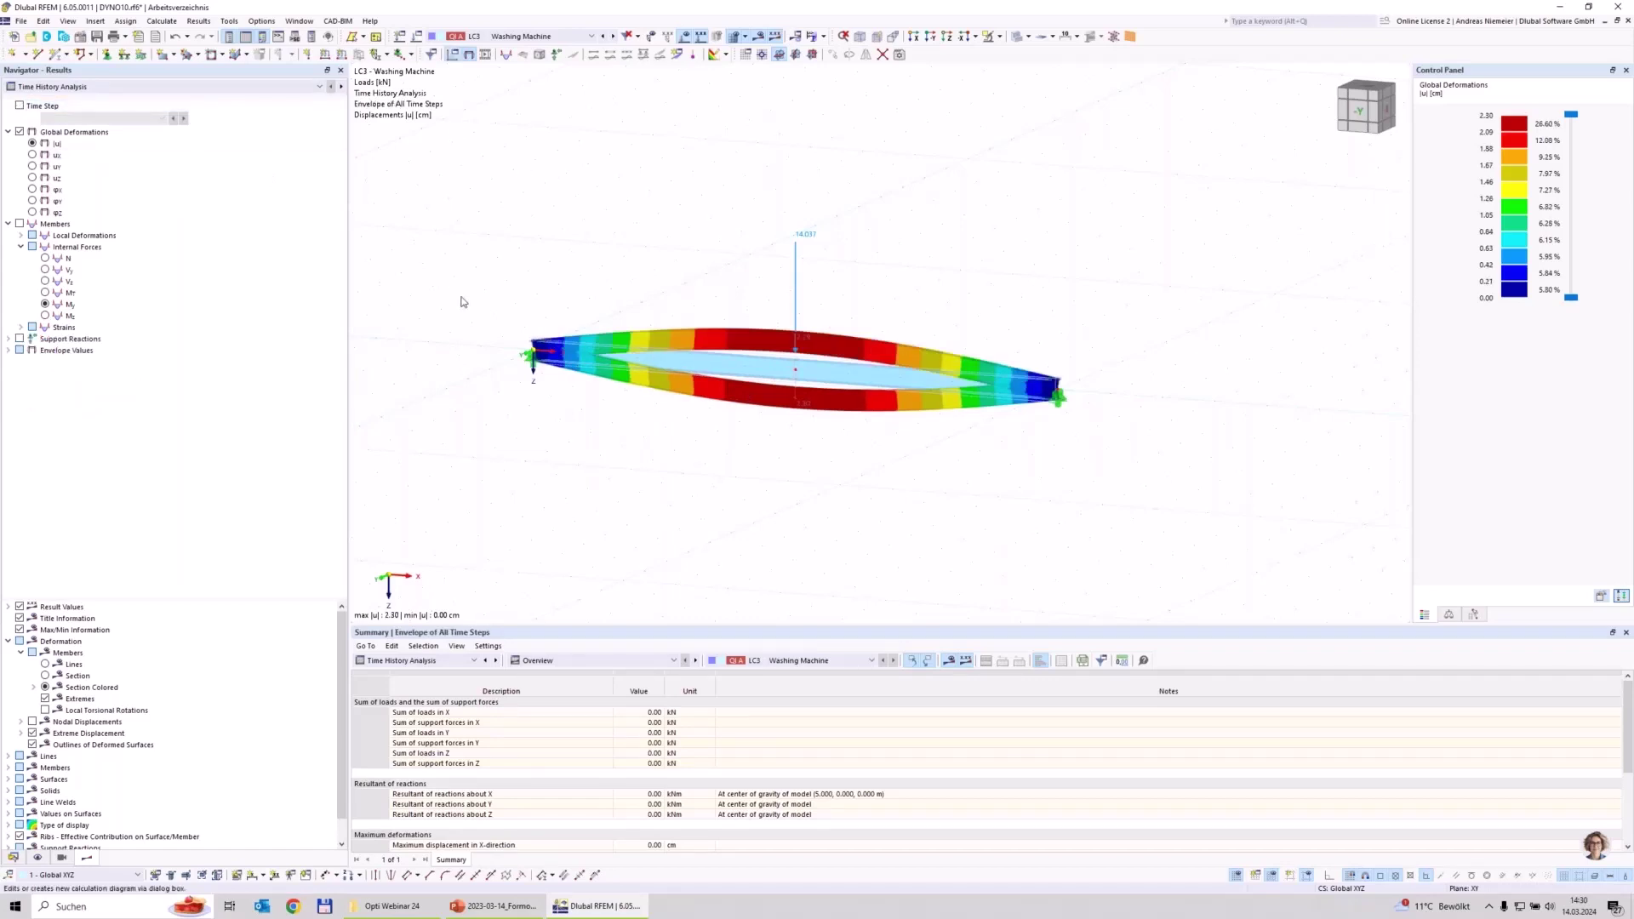
Set up a 2D | Basic calculation diagram for the Time History Analysis of LC3 - Washing Machine.
{"action": "left_click", "coordinate": [638, 263]}
{"action": "left_click", "coordinate": [629, 274]}
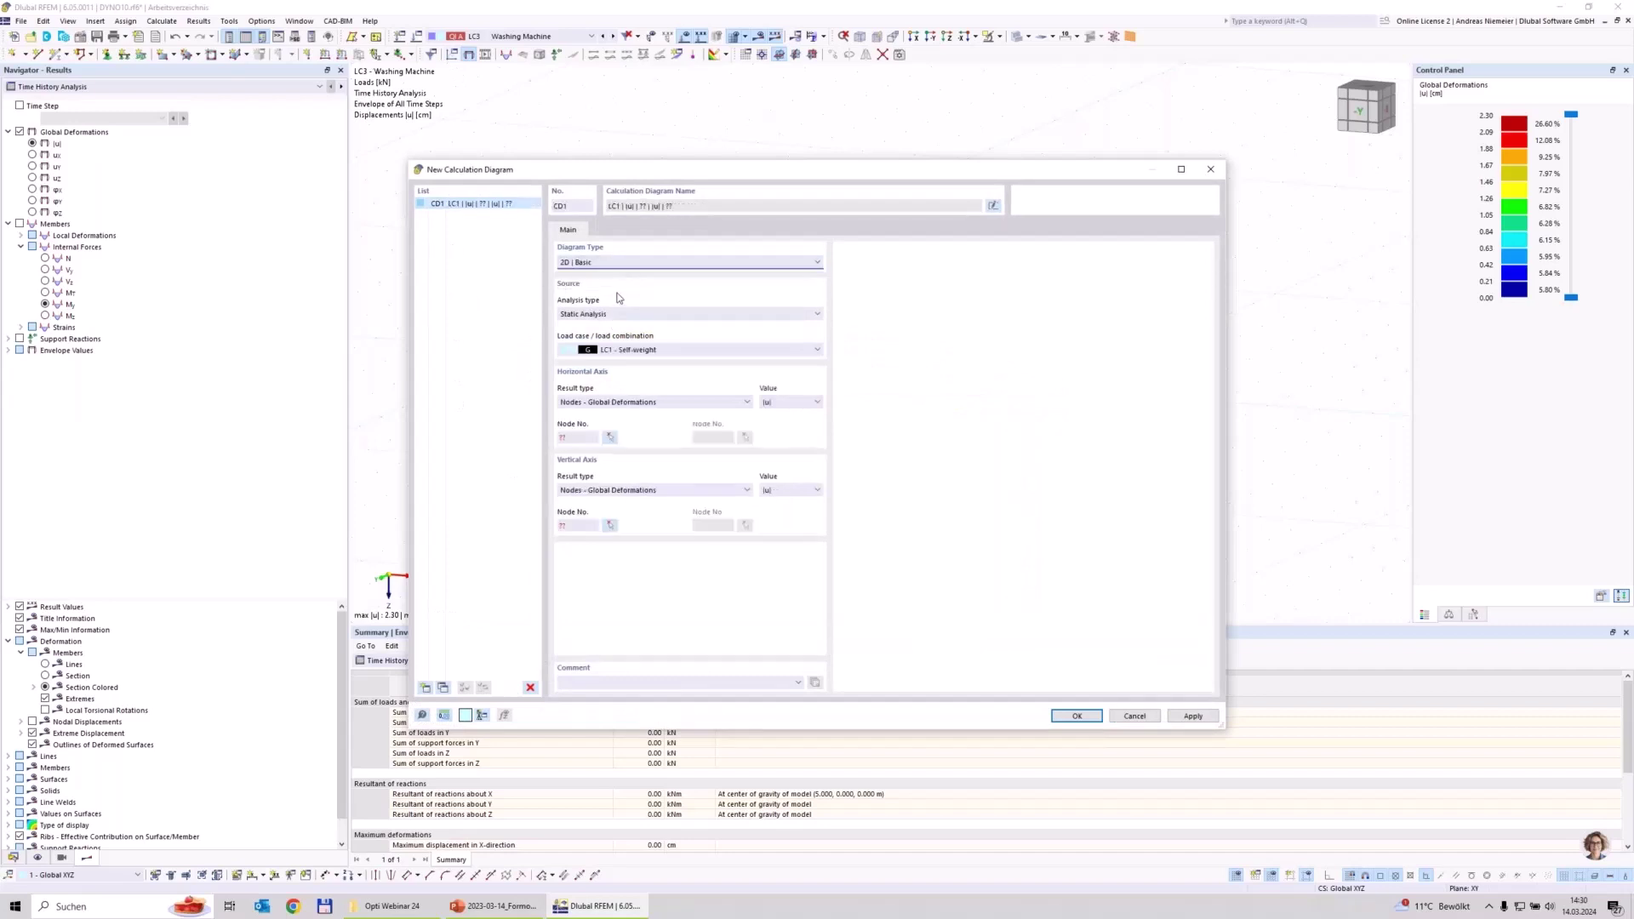
{"action": "left_click", "coordinate": [626, 314]}
{"action": "left_click", "coordinate": [616, 336]}
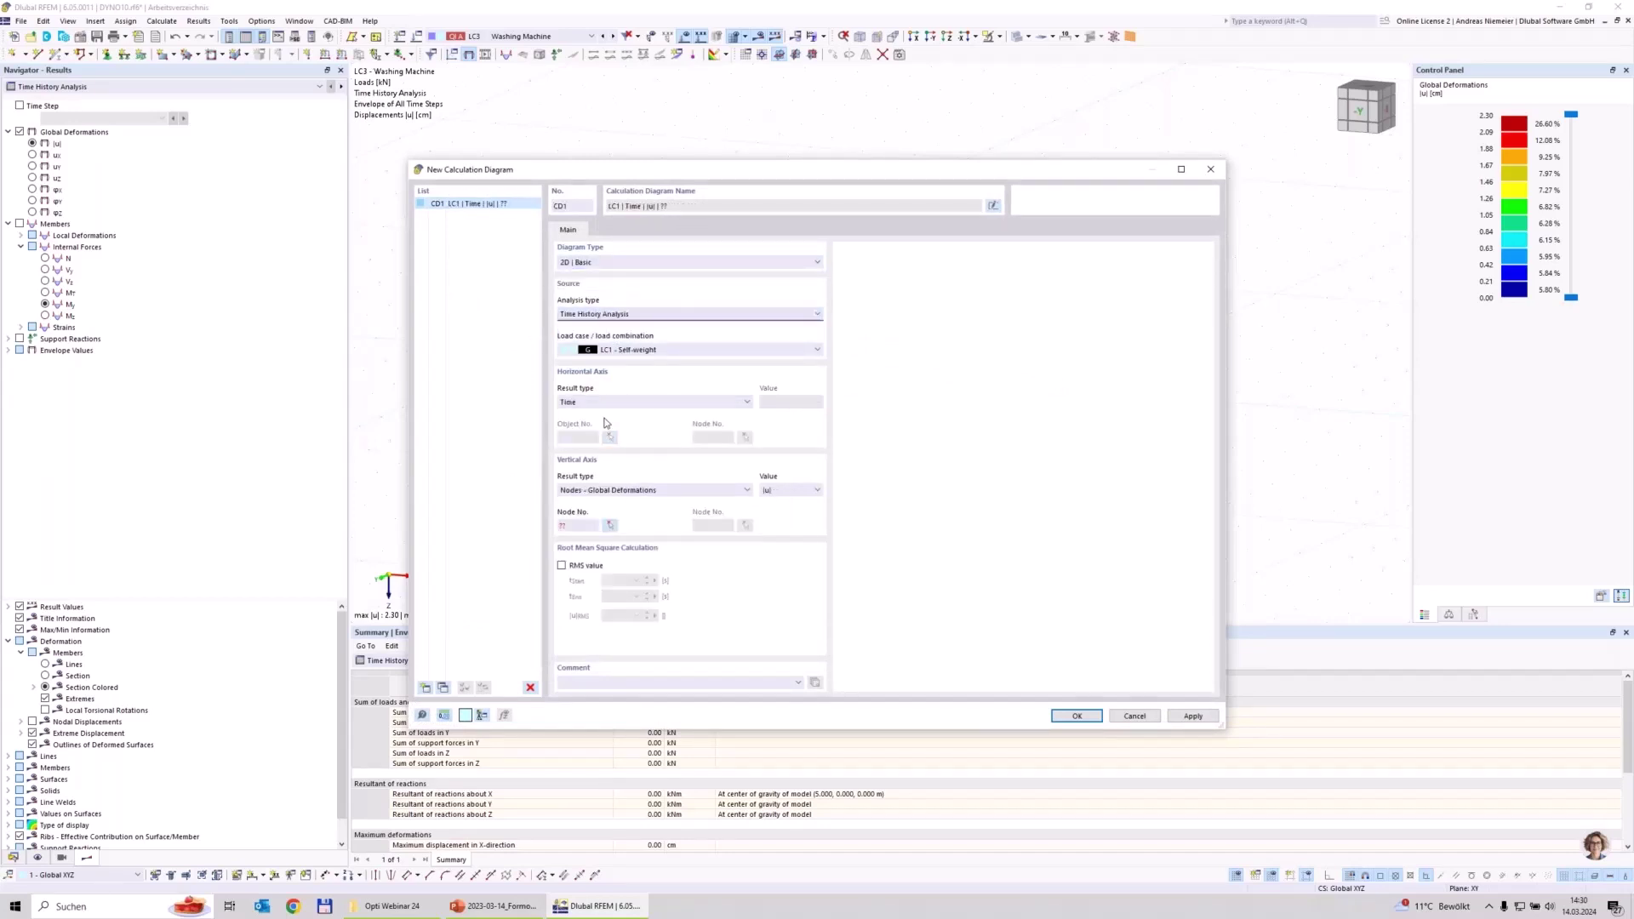
{"action": "left_click", "coordinate": [638, 349]}
{"action": "left_click", "coordinate": [637, 372]}
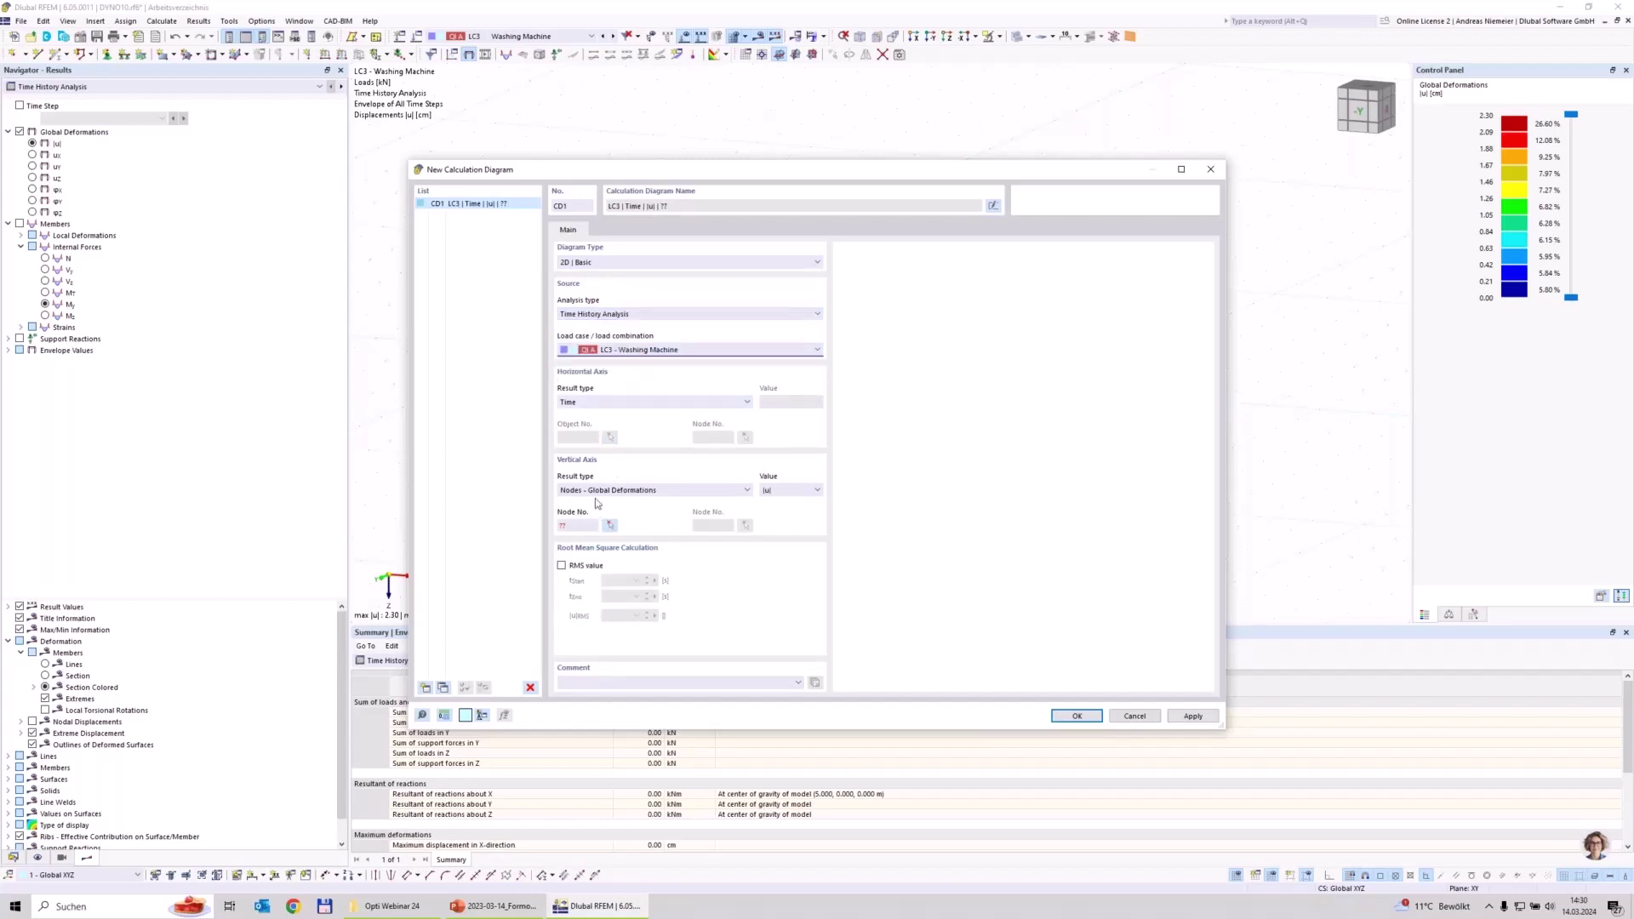
Plot the global deformation uZ of midspan node 3 on the vertical axis and confirm the calculation diagram.
{"action": "left_click", "coordinate": [790, 491]}
{"action": "left_click", "coordinate": [784, 532]}
{"action": "left_click", "coordinate": [610, 525]}
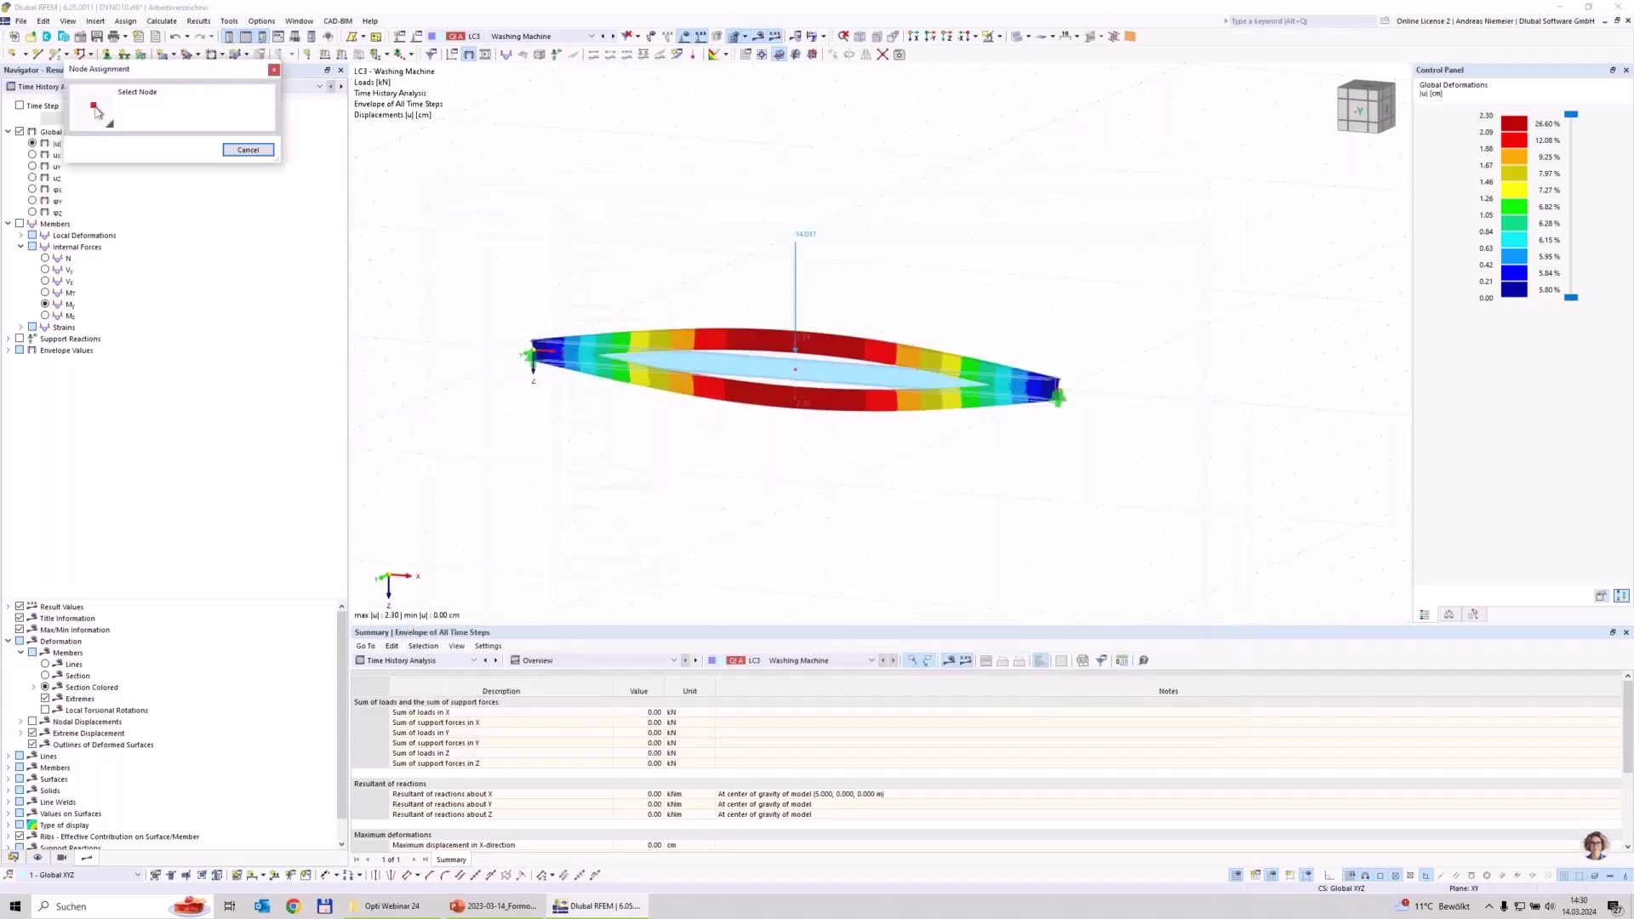
{"action": "left_click", "coordinate": [798, 373]}
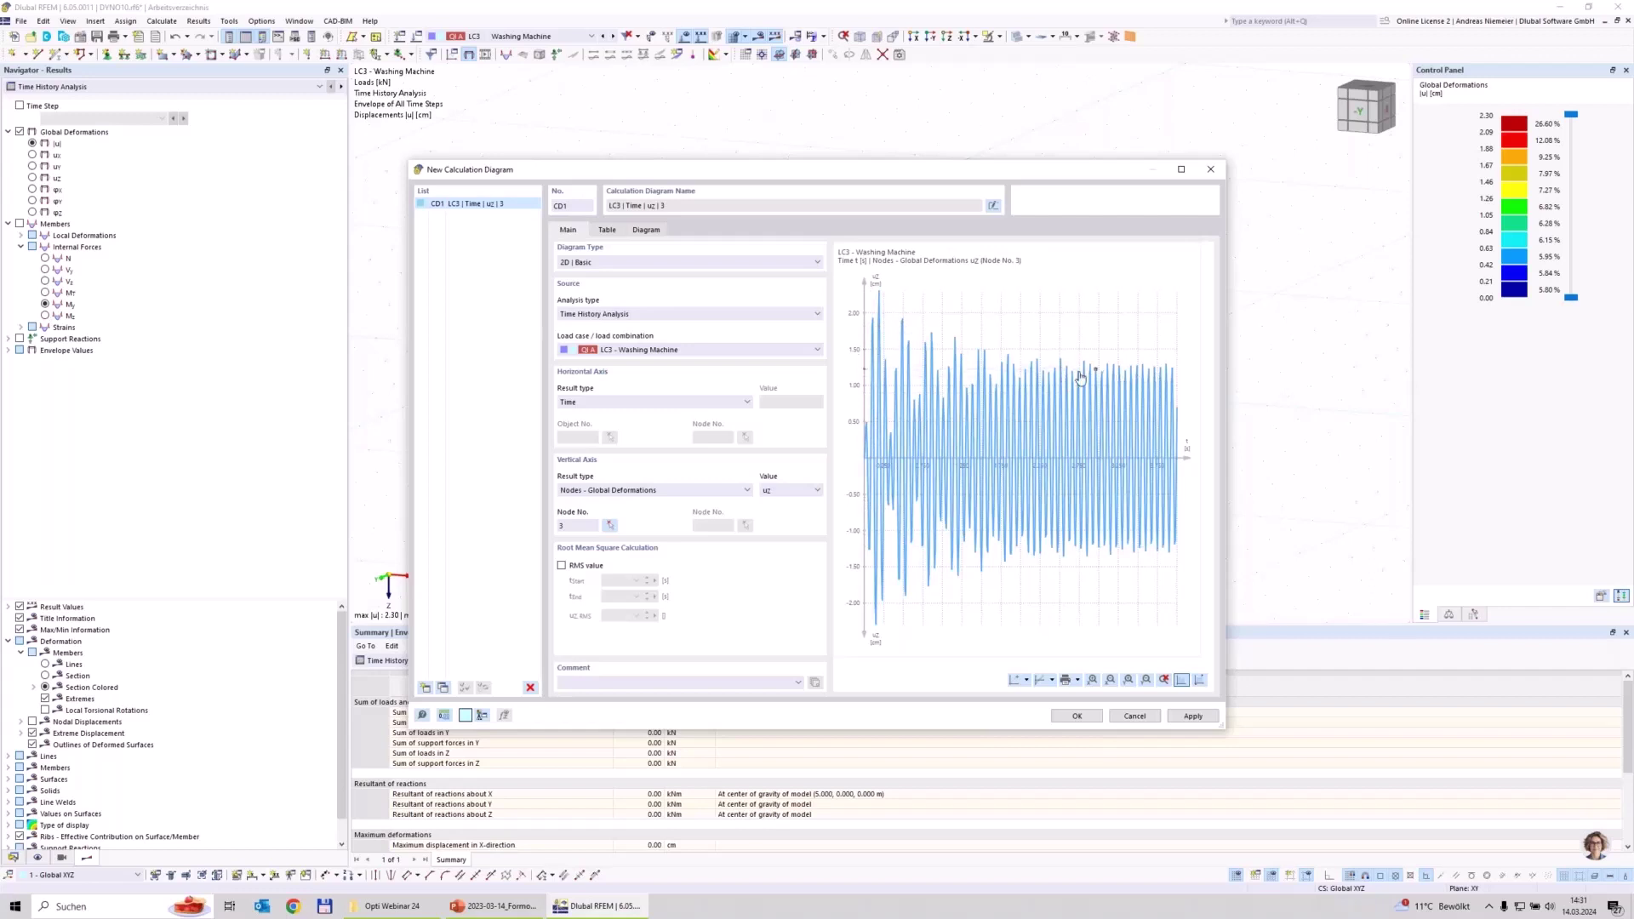
{"action": "left_click", "coordinate": [1077, 715]}
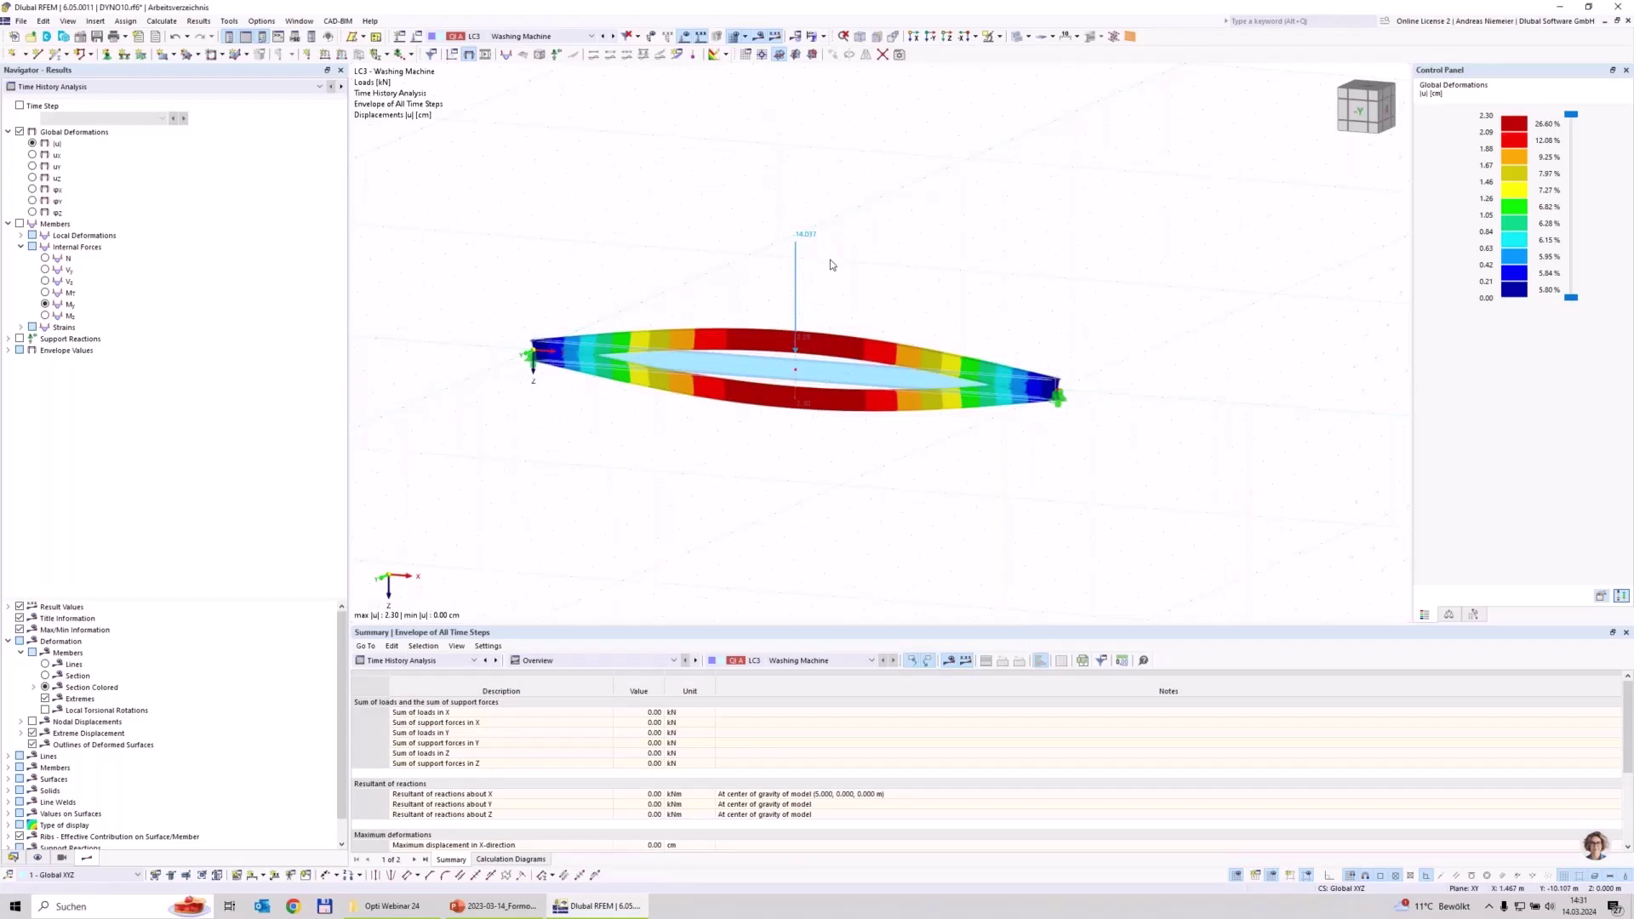
Set the analysis type of load combination CO1 to Time History Analysis | Time Diagram.
{"action": "left_click", "coordinate": [417, 38]}
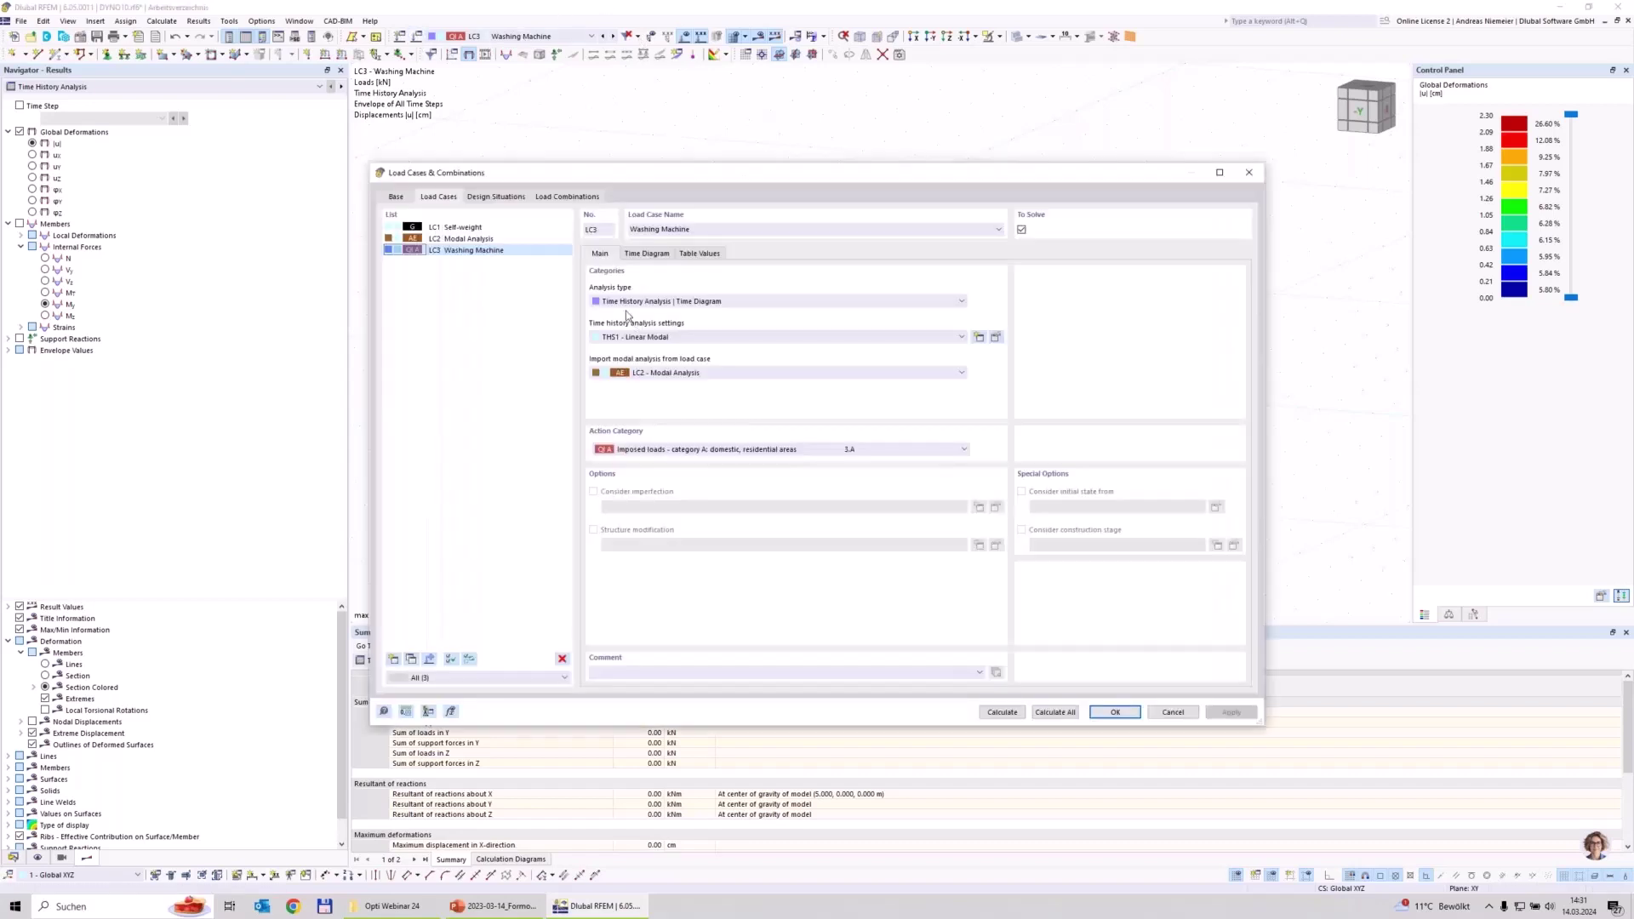
{"action": "left_click", "coordinate": [564, 196]}
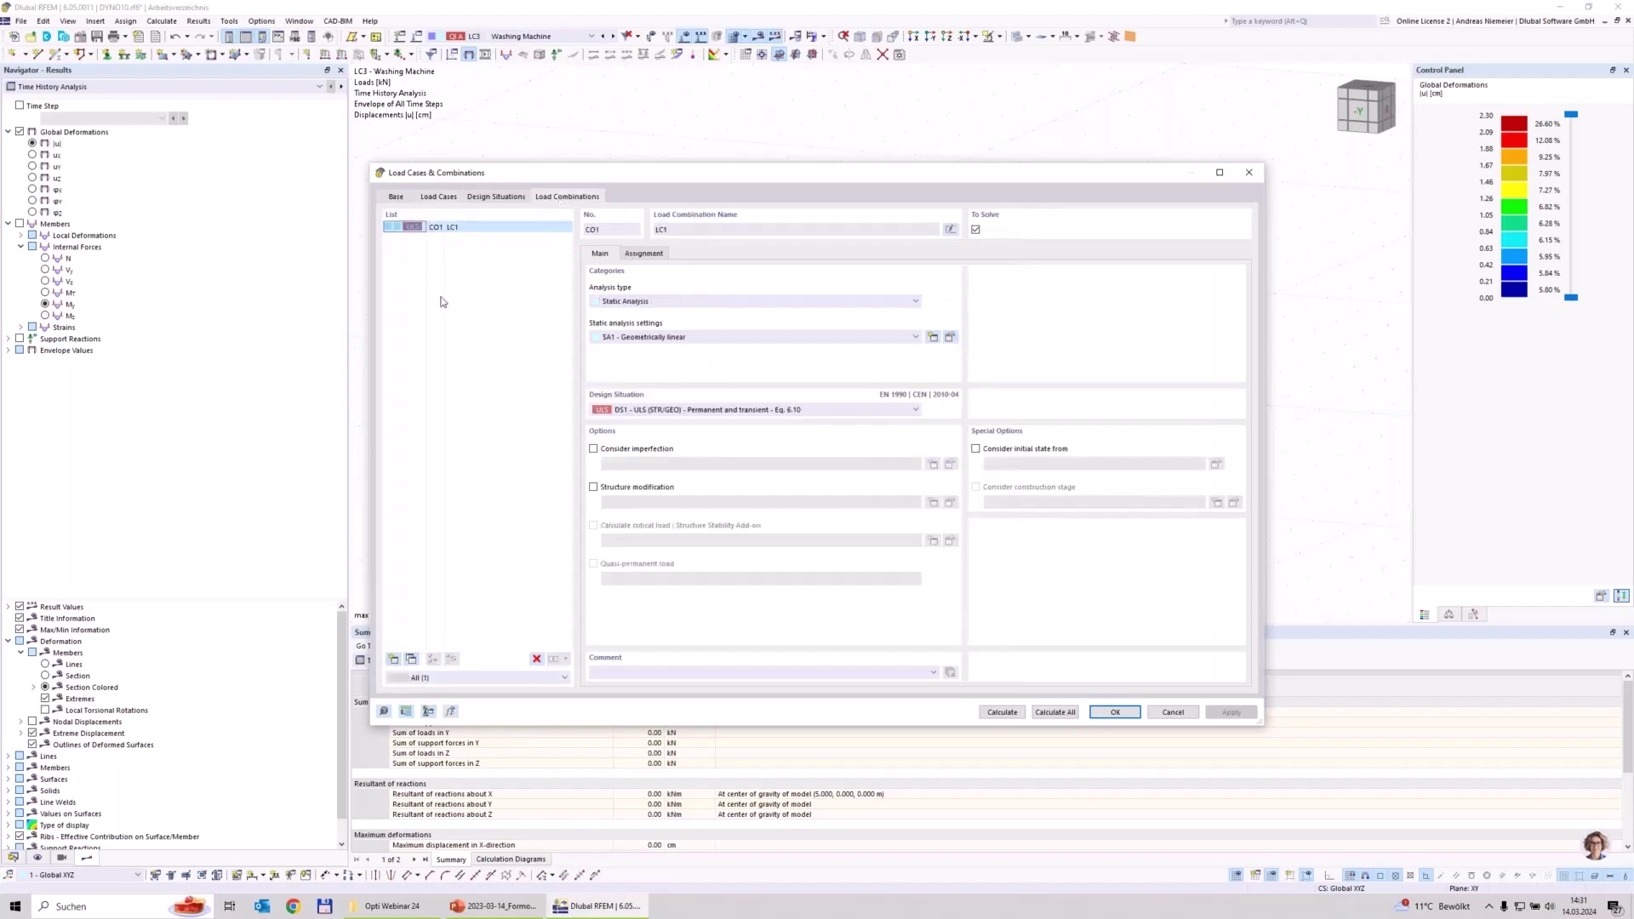
{"action": "left_click", "coordinate": [627, 303]}
{"action": "left_click", "coordinate": [647, 385]}
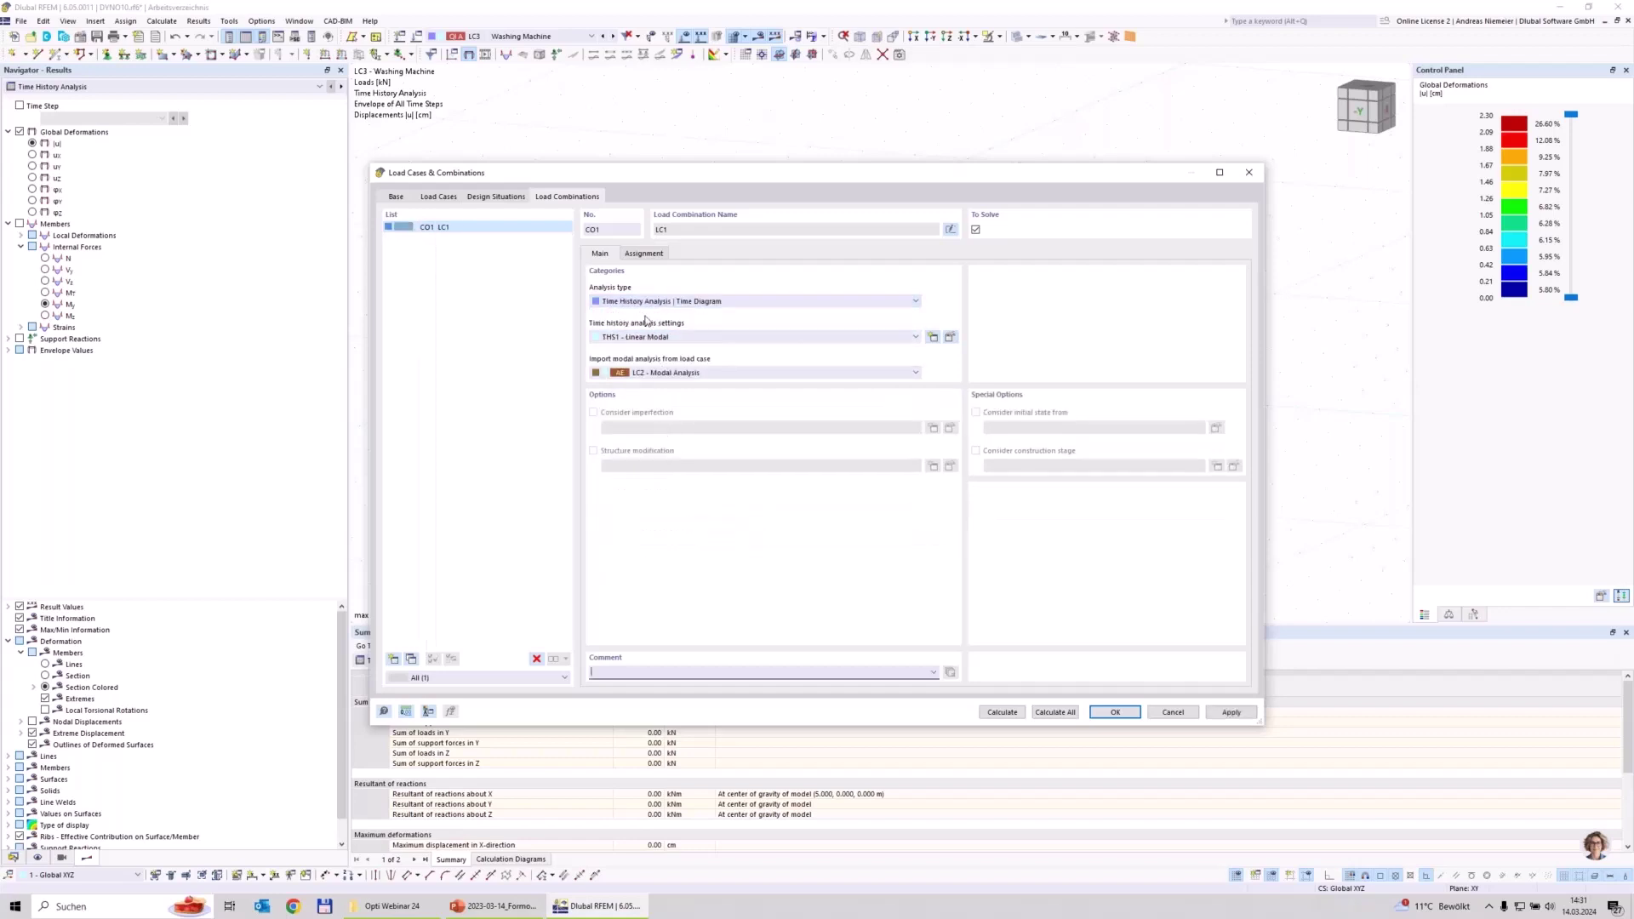
Assign load case LC3 Washing Machine to load combination CO1 alongside the self-weight.
{"action": "left_click", "coordinate": [645, 254]}
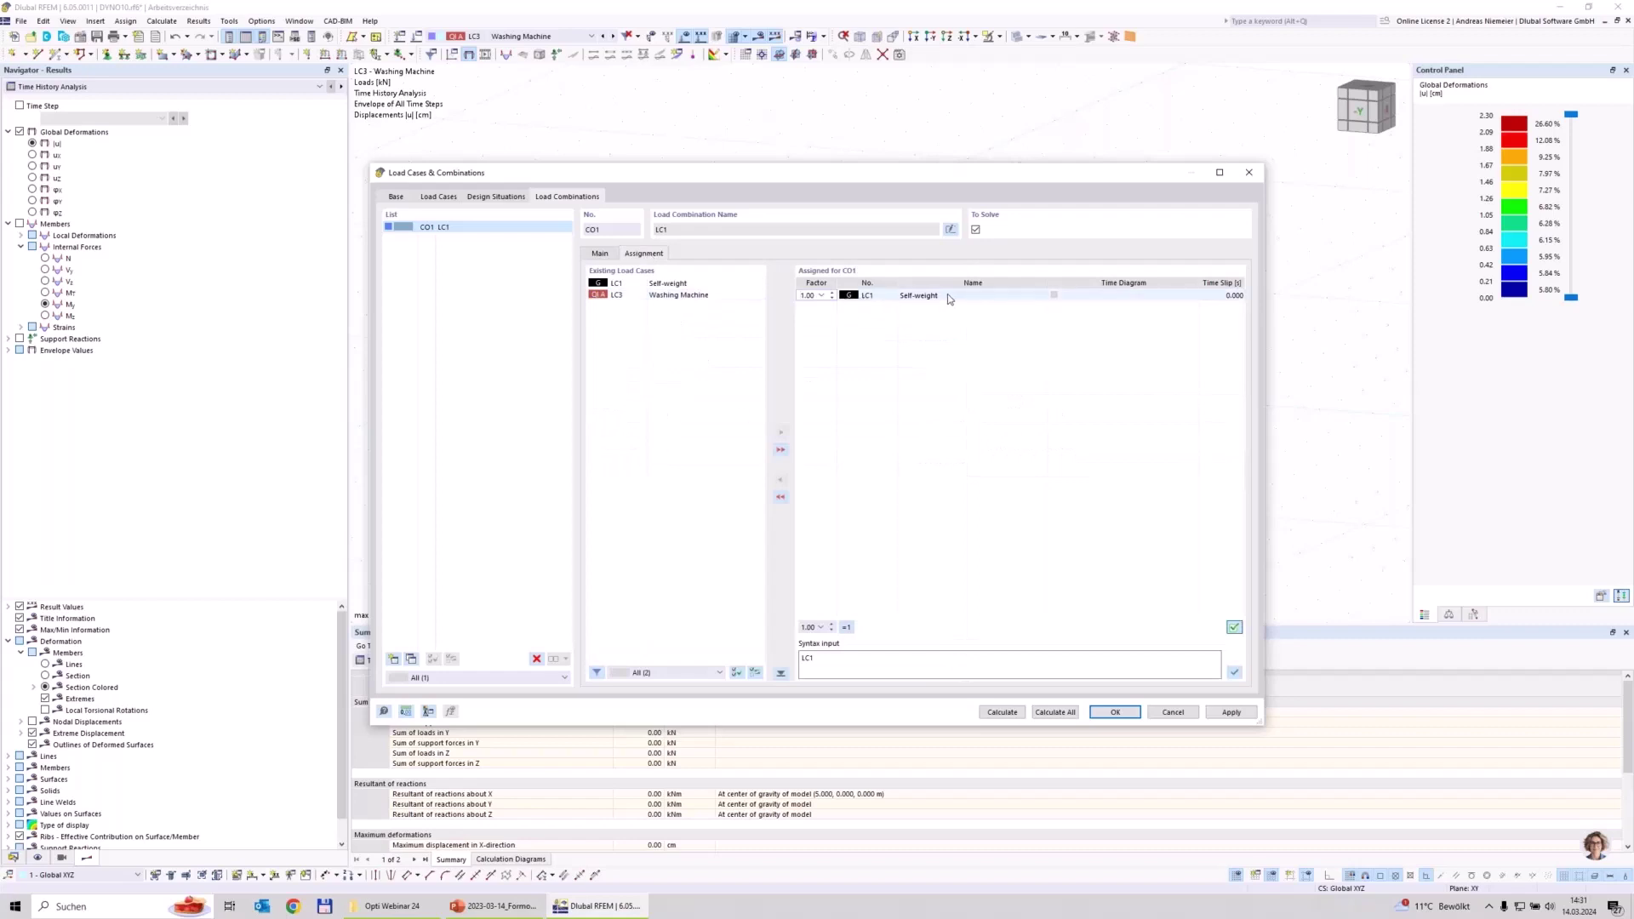
{"action": "left_click", "coordinate": [669, 295]}
{"action": "double_click", "coordinate": [668, 296]}
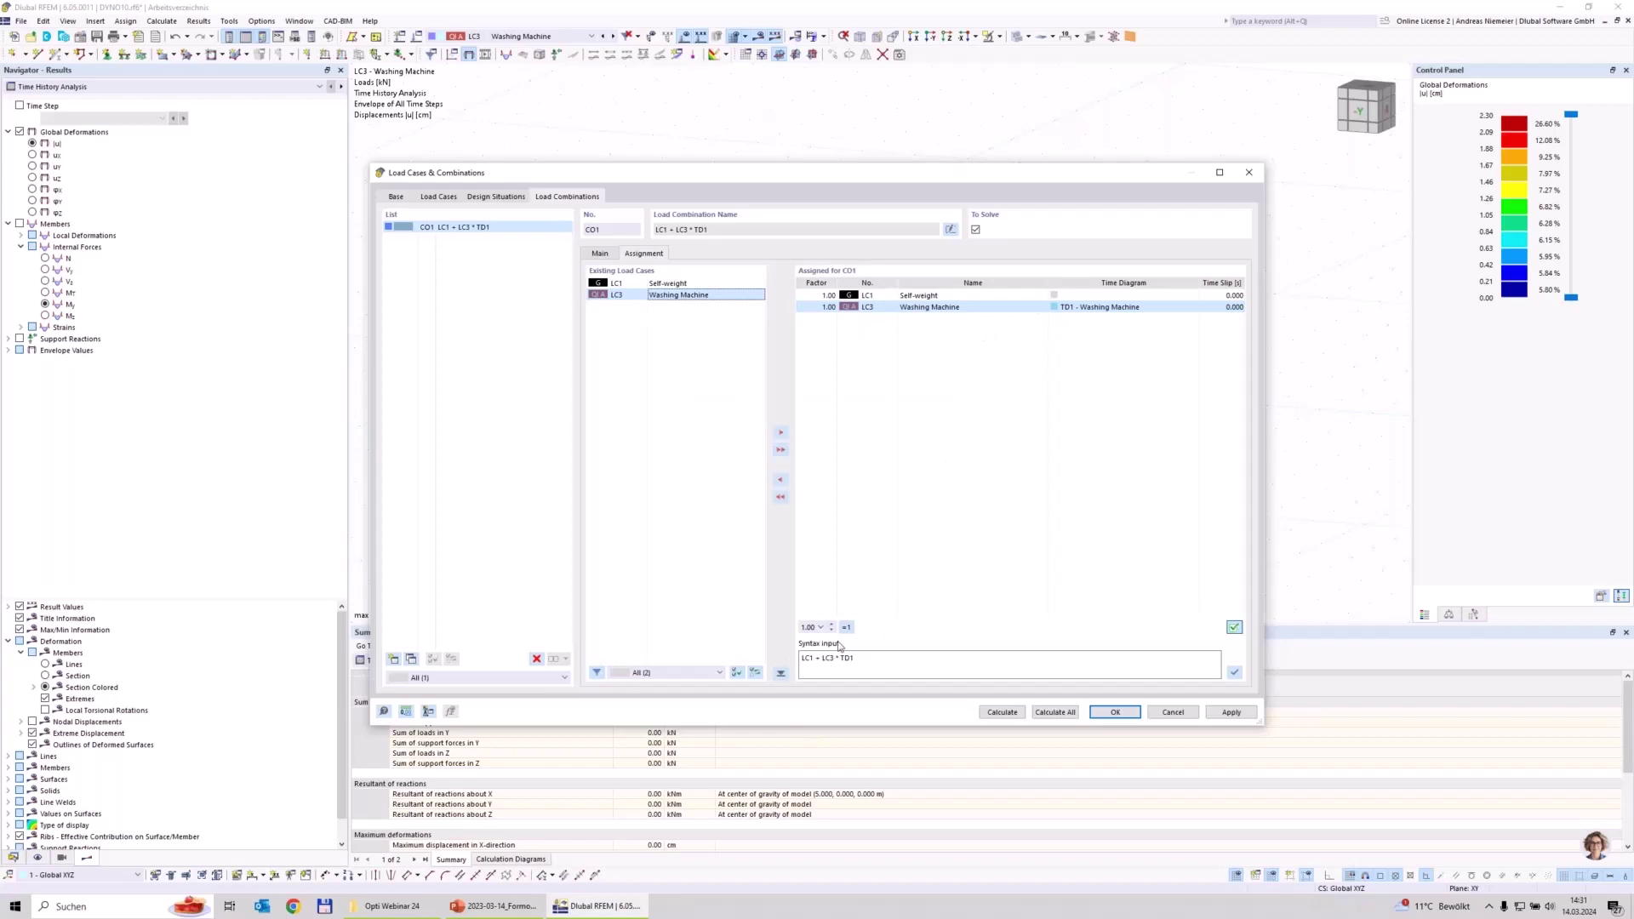
Start a new time diagram for the self-weight load case LC1 in load combination CO1.
{"action": "left_click", "coordinate": [1098, 295]}
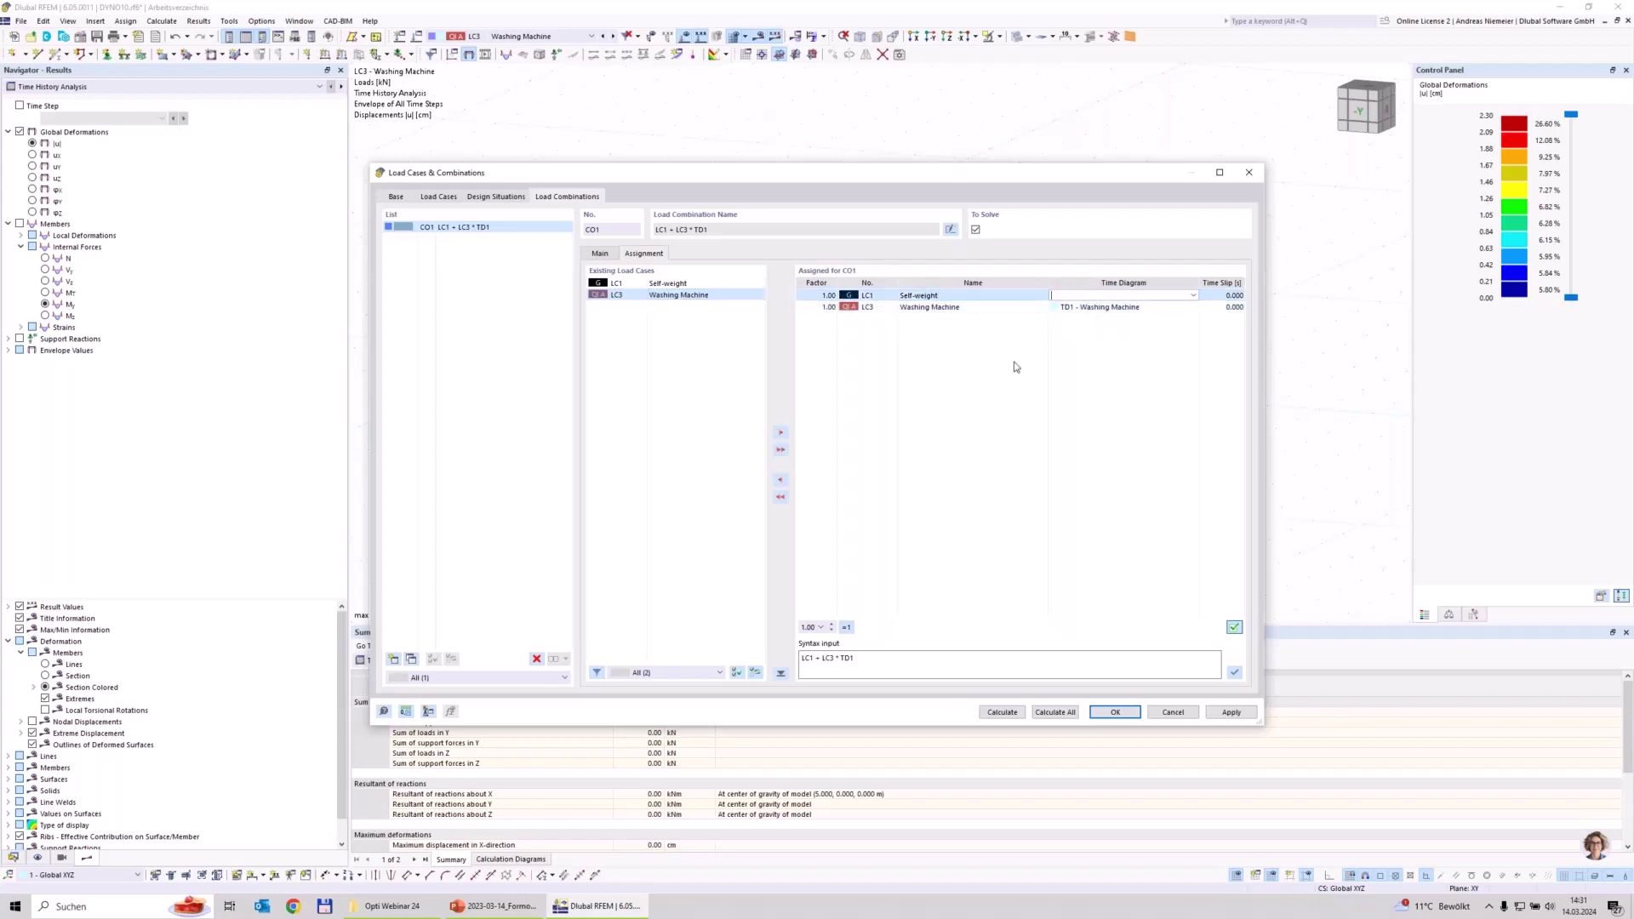
{"action": "left_click", "coordinate": [1193, 296]}
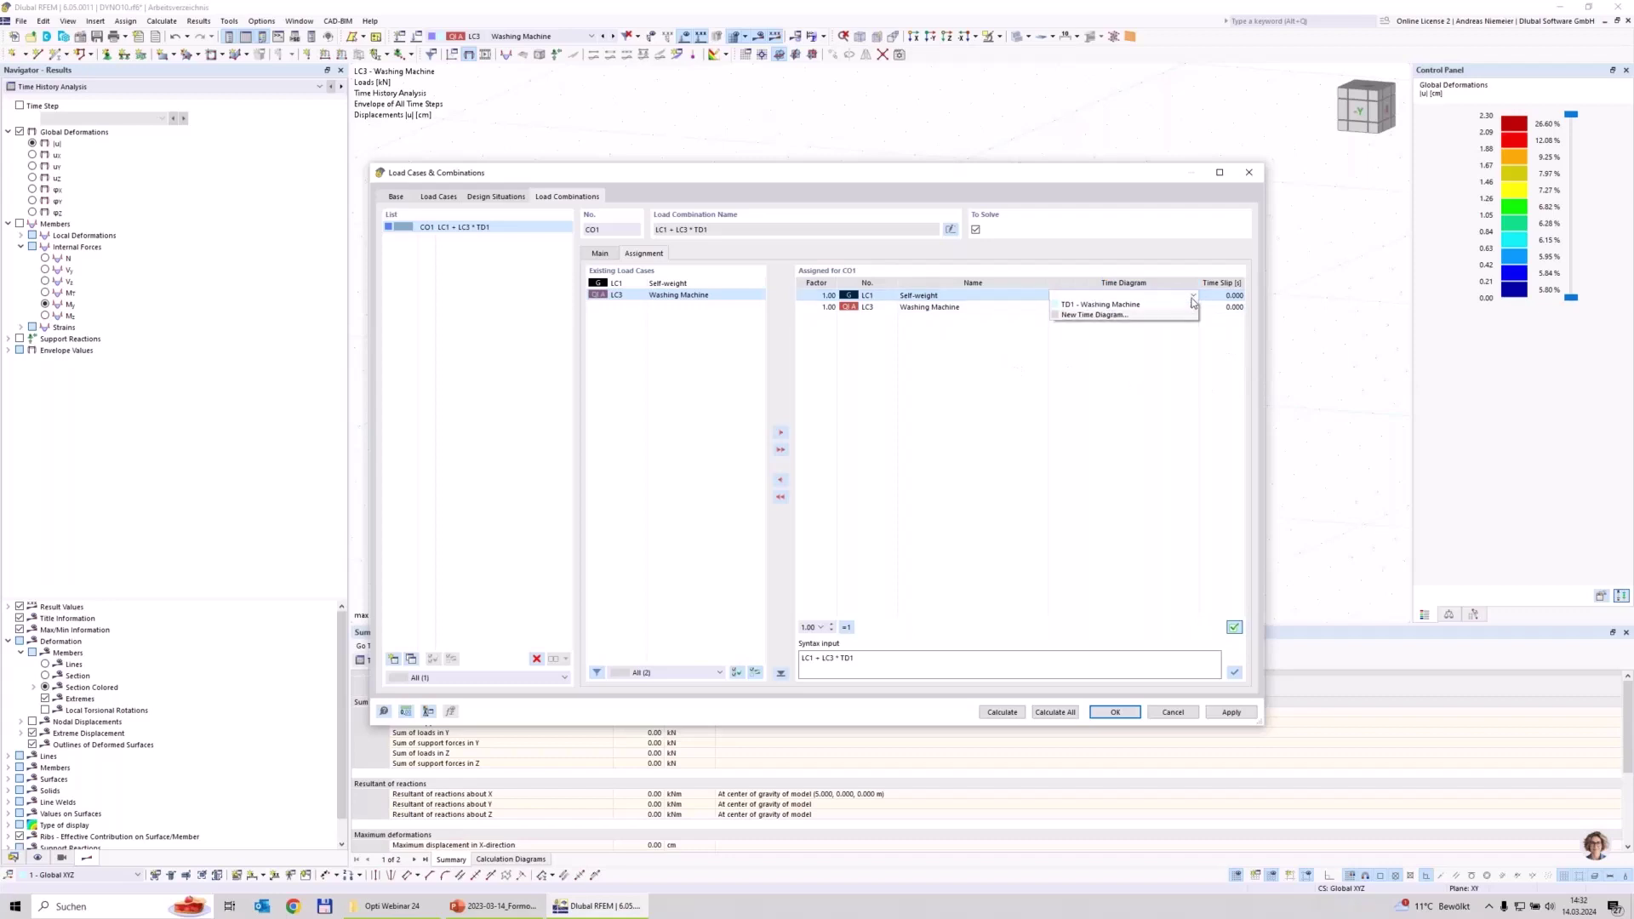
{"action": "left_click", "coordinate": [1137, 317]}
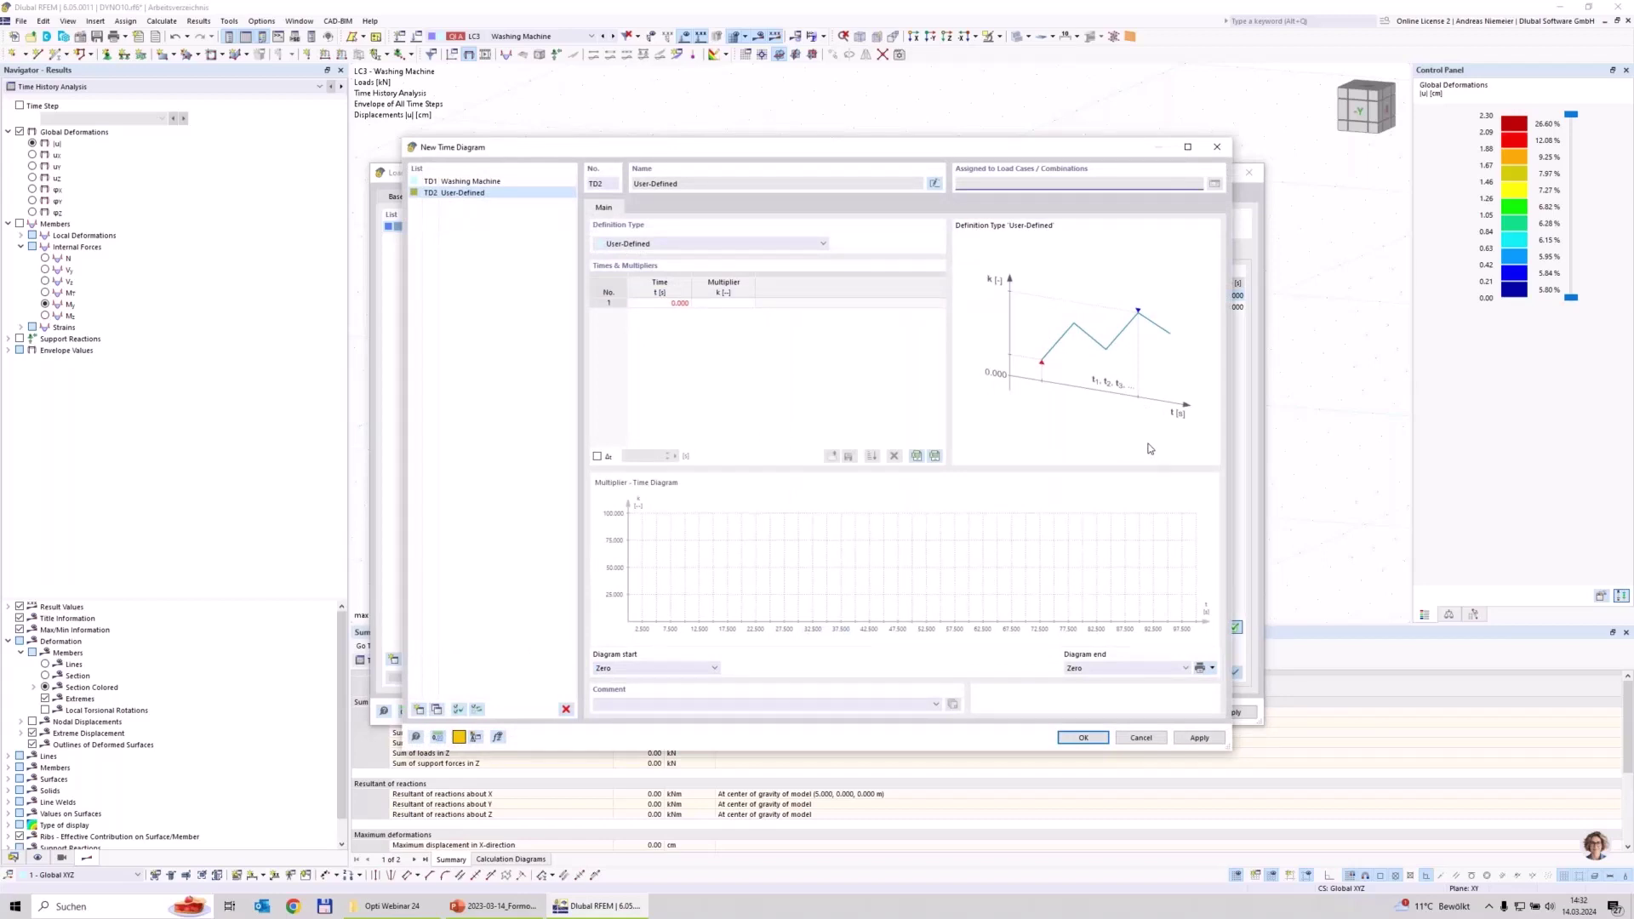
Define the user-defined time diagram with multipliers 0 at 0 s, 1 at 1 s and 1 at 3 s.
{"action": "left_click", "coordinate": [678, 305]}
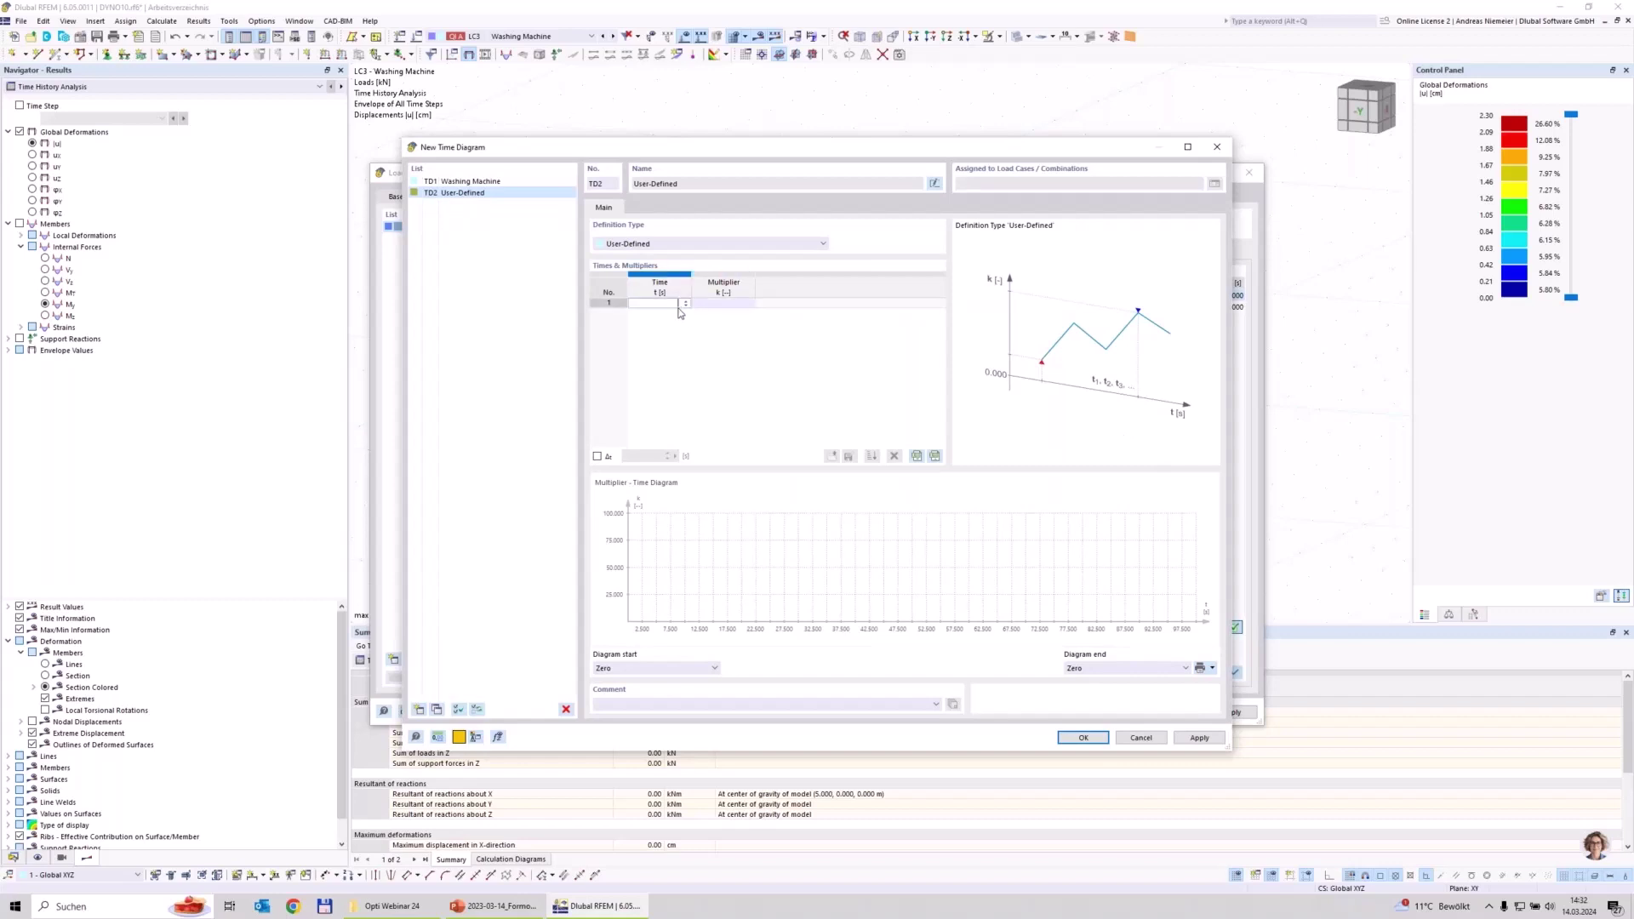
{"action": "key", "text": "Tab"}
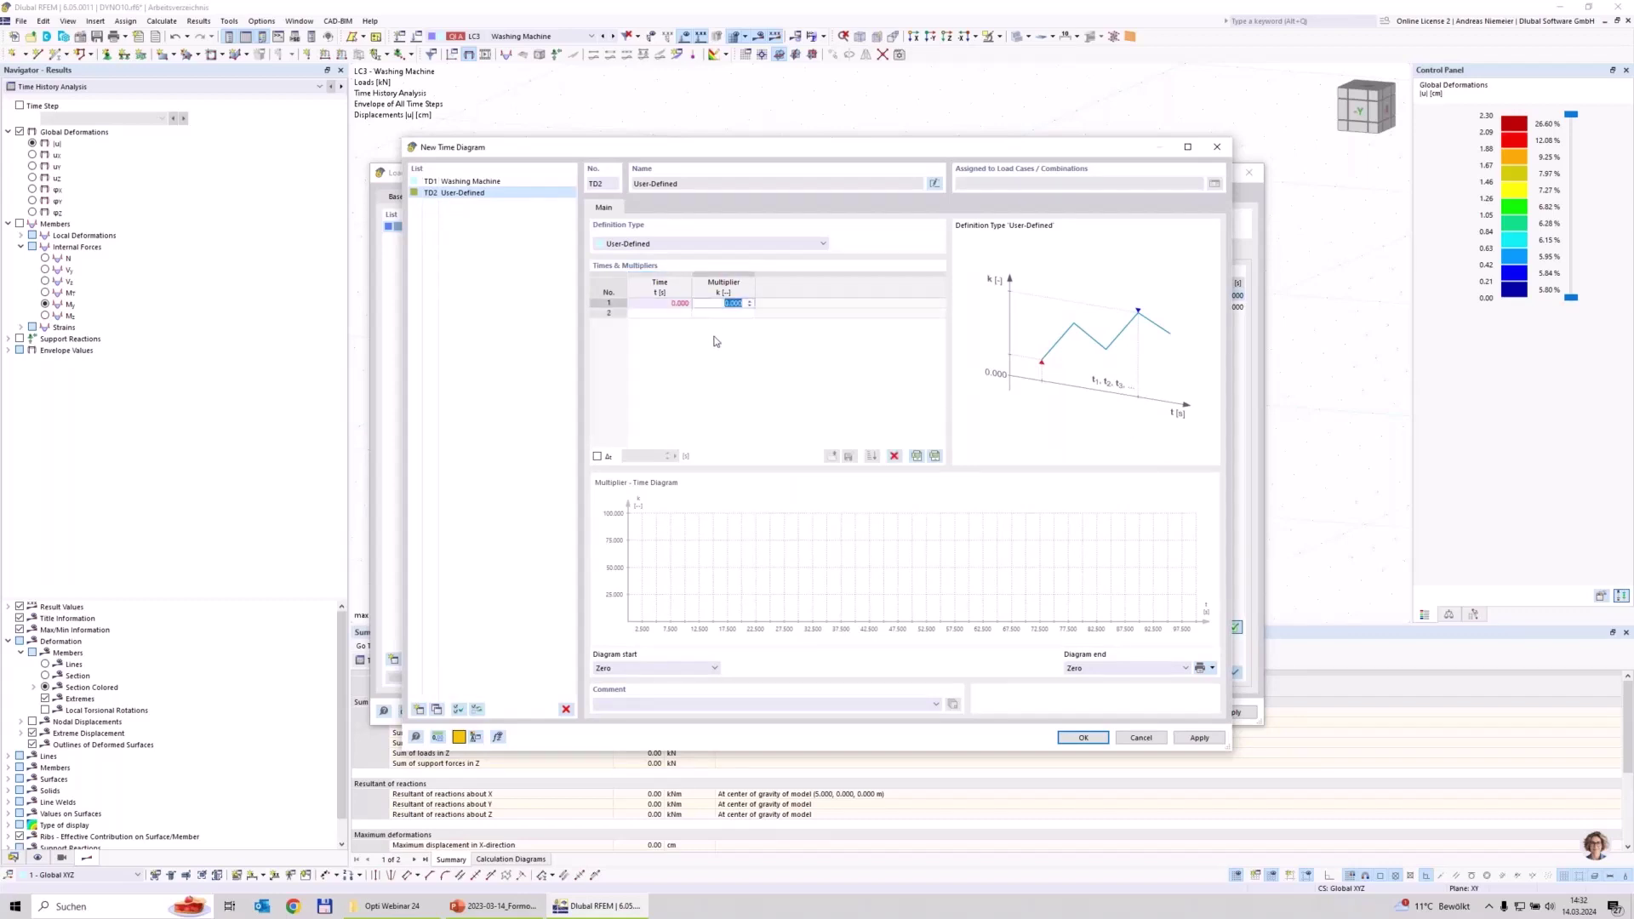
{"action": "key", "text": "Tab"}
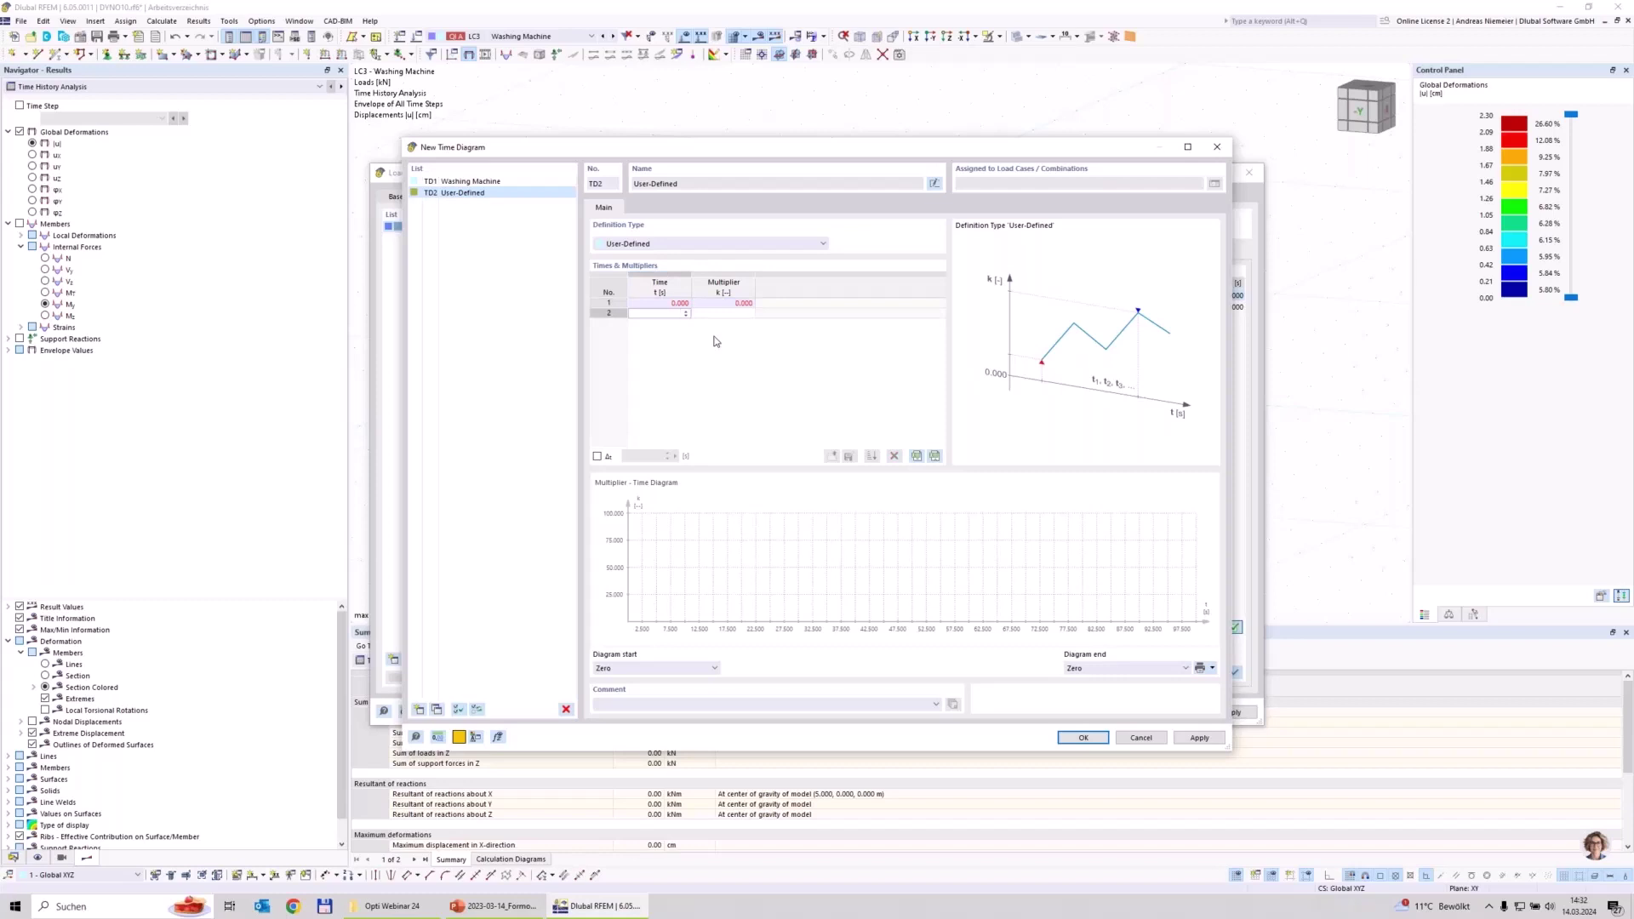
{"action": "type", "text": "1"}
{"action": "key", "text": "Tab"}
{"action": "type", "text": "1"}
{"action": "key", "text": "Tab"}
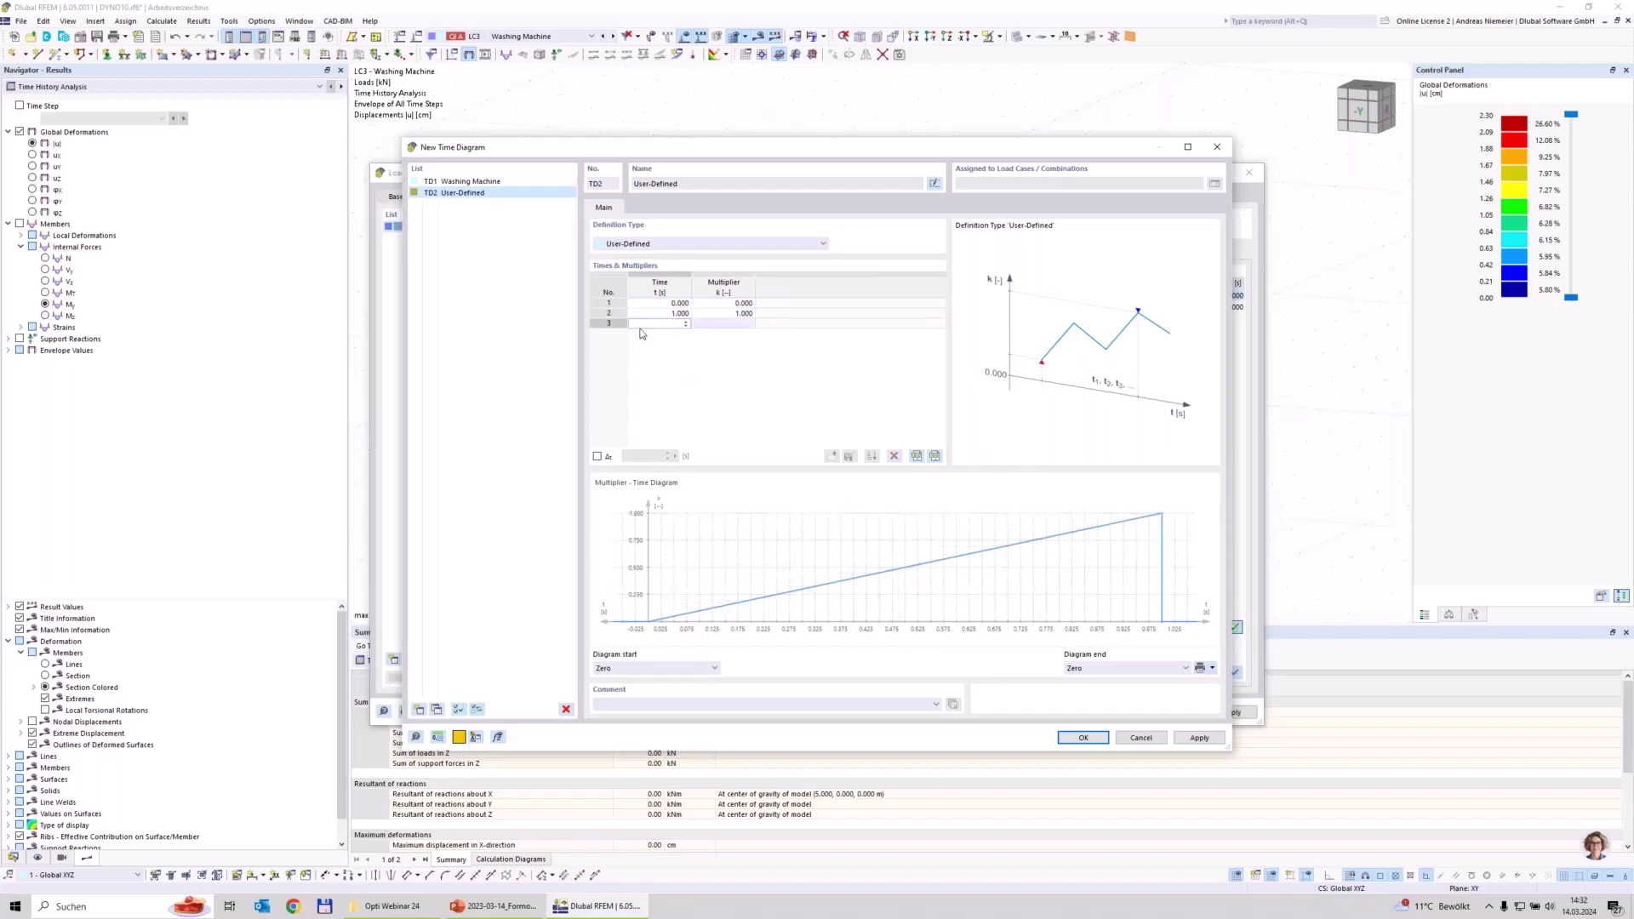
{"action": "key", "text": "Tab"}
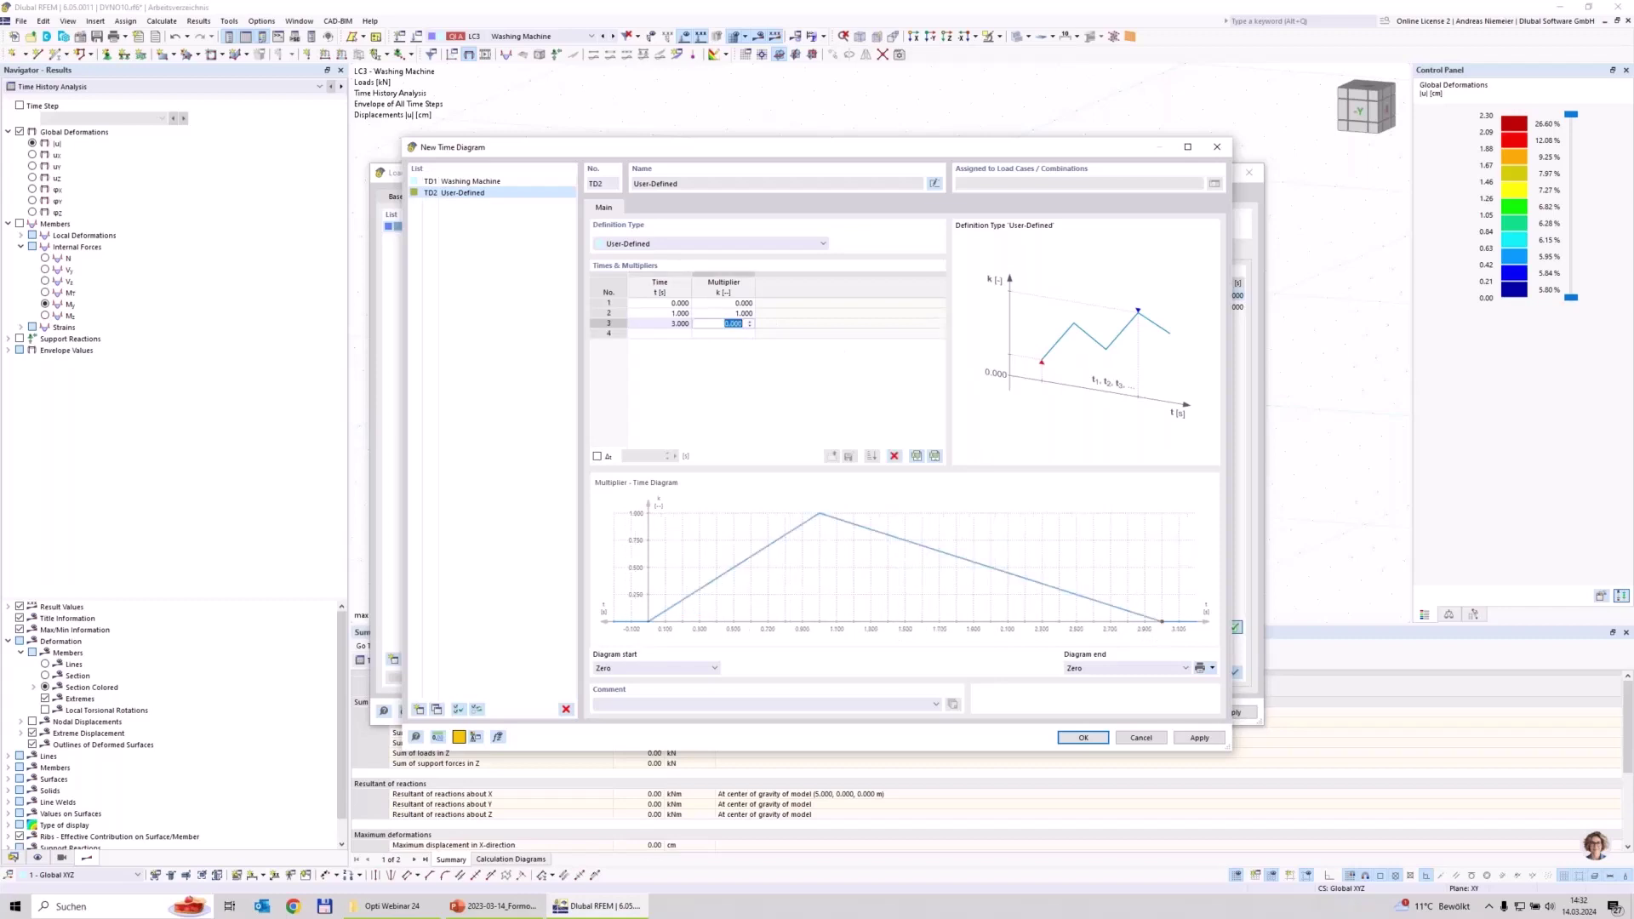
{"action": "type", "text": "1"}
{"action": "key", "text": "Up"}
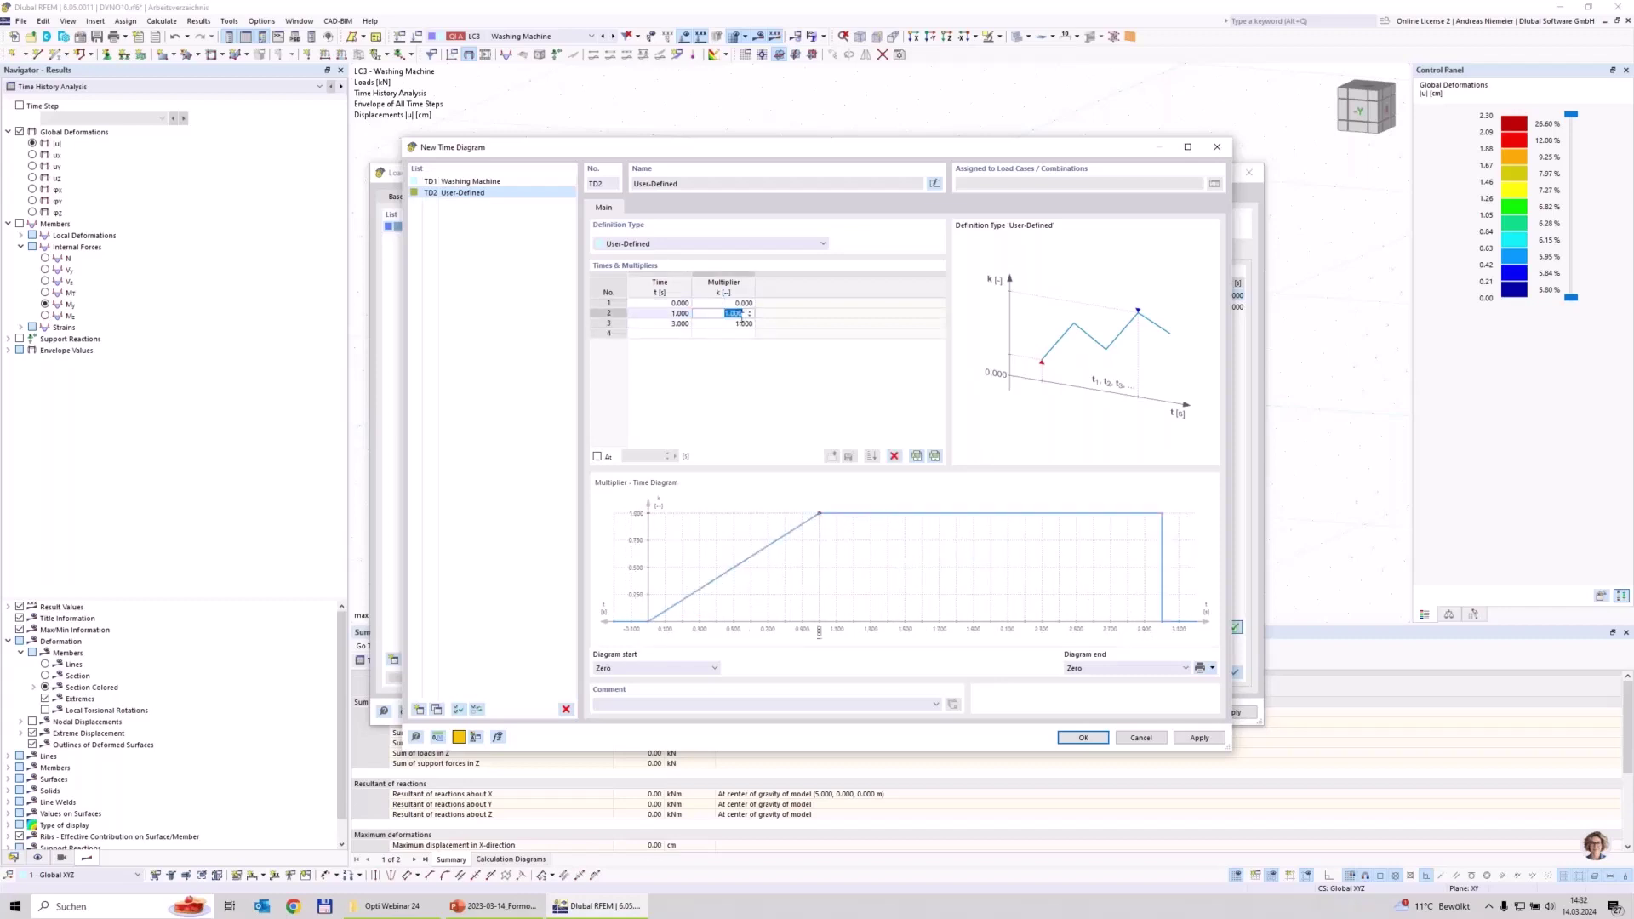
Set the diagram end to Constant, name the time diagram Constant and confirm it for the self-weight.
{"action": "left_click", "coordinate": [1134, 668]}
{"action": "left_click", "coordinate": [1134, 681]}
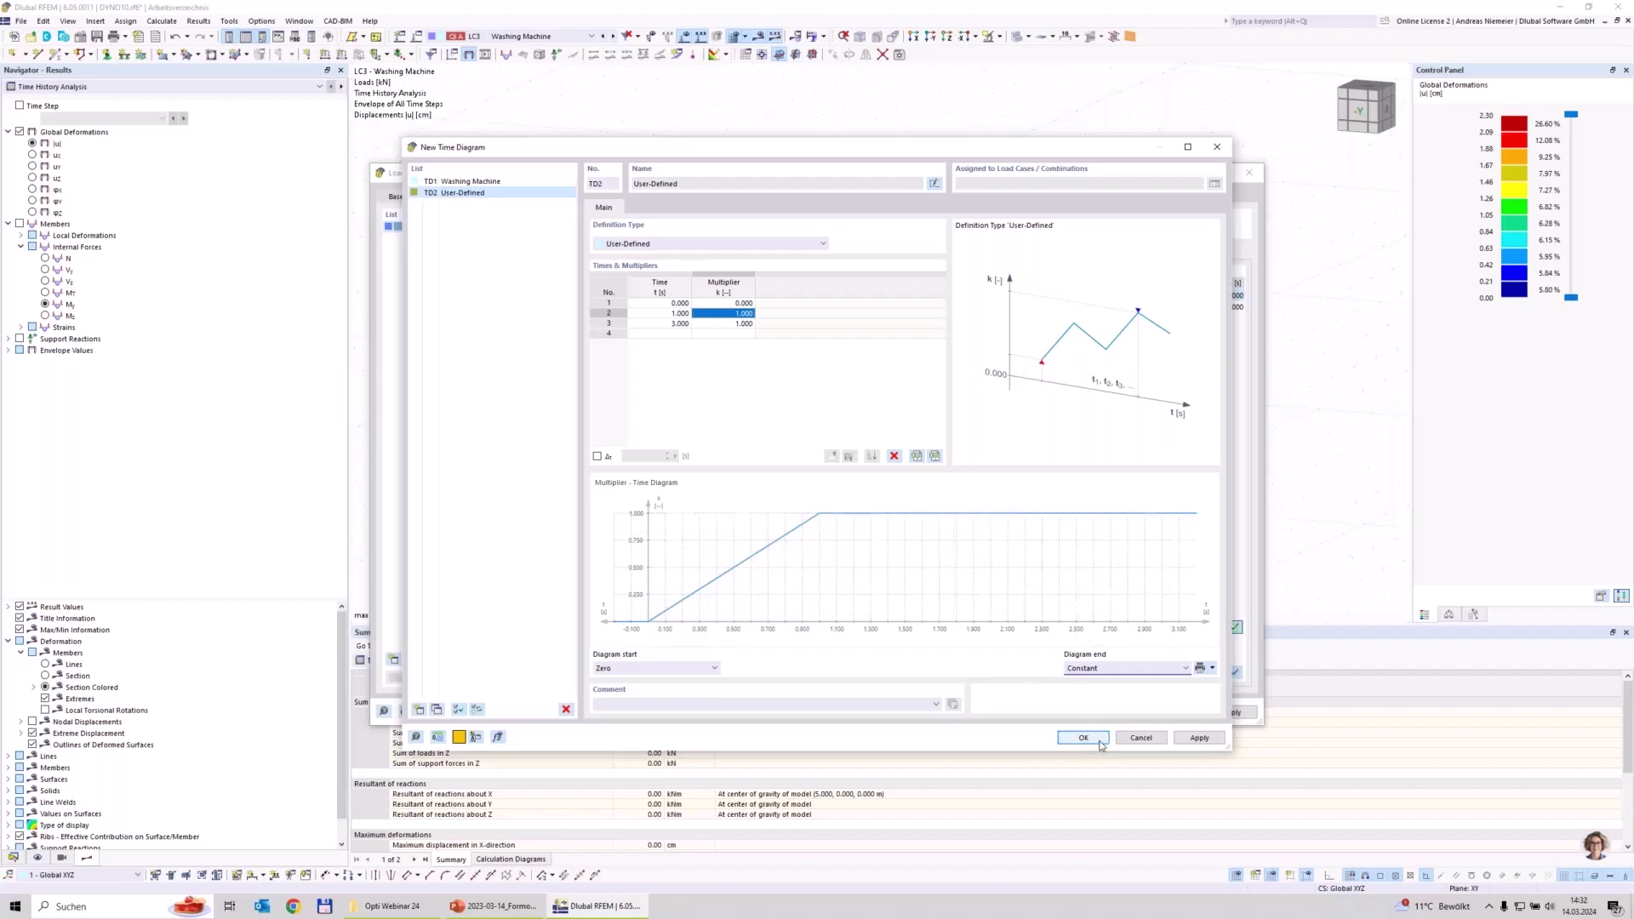
{"action": "left_click", "coordinate": [934, 184]}
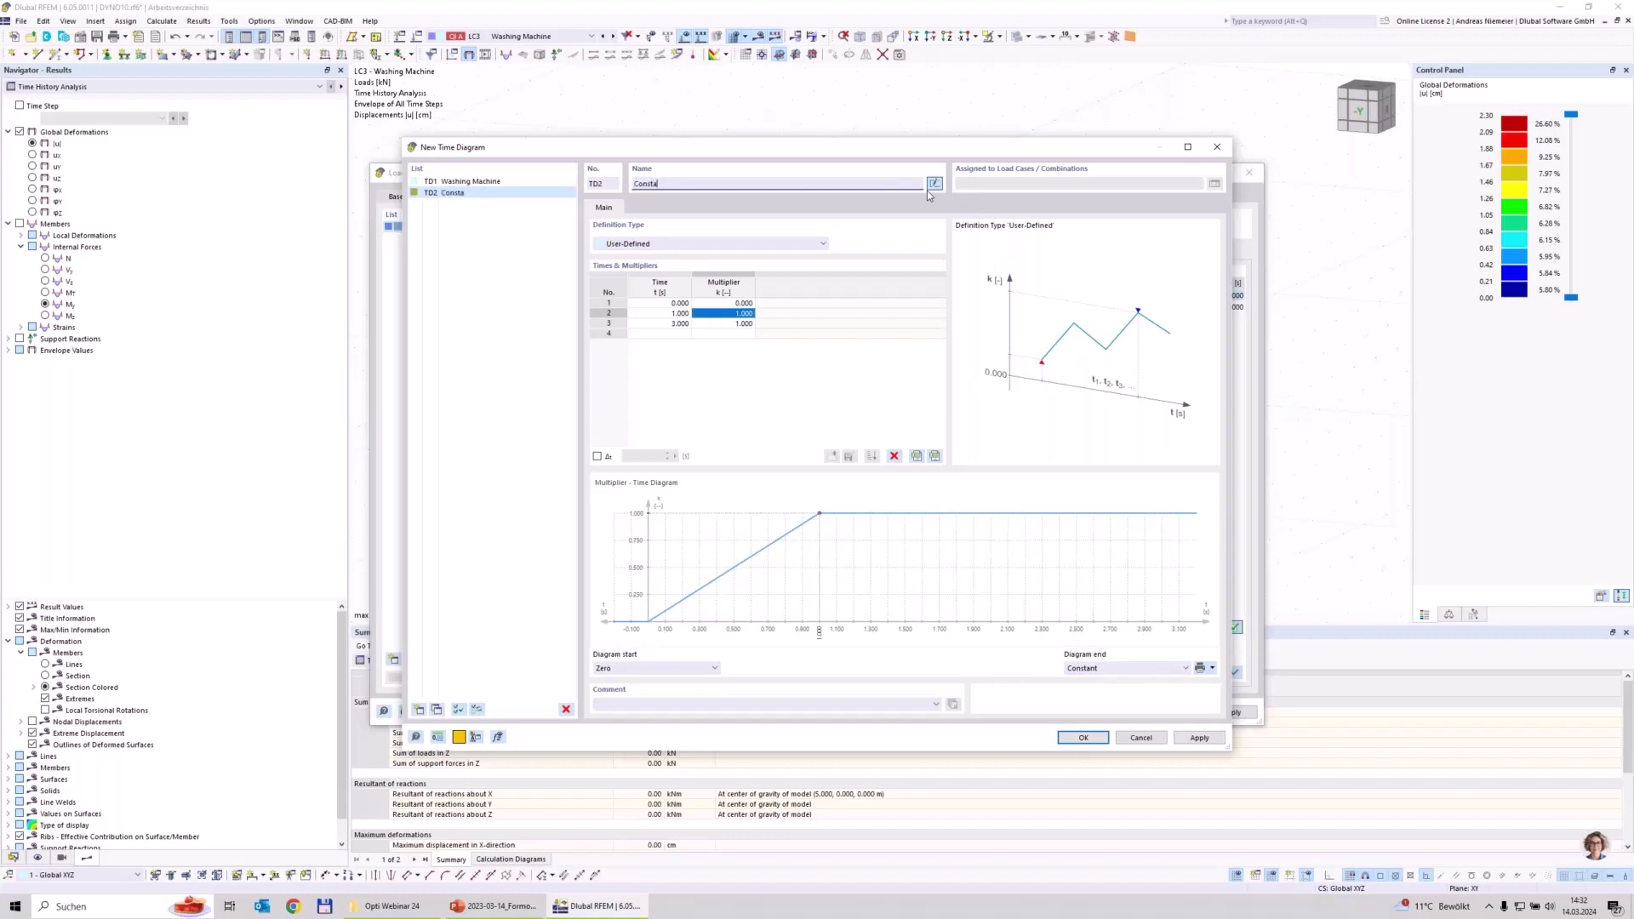
{"action": "left_click", "coordinate": [1085, 738]}
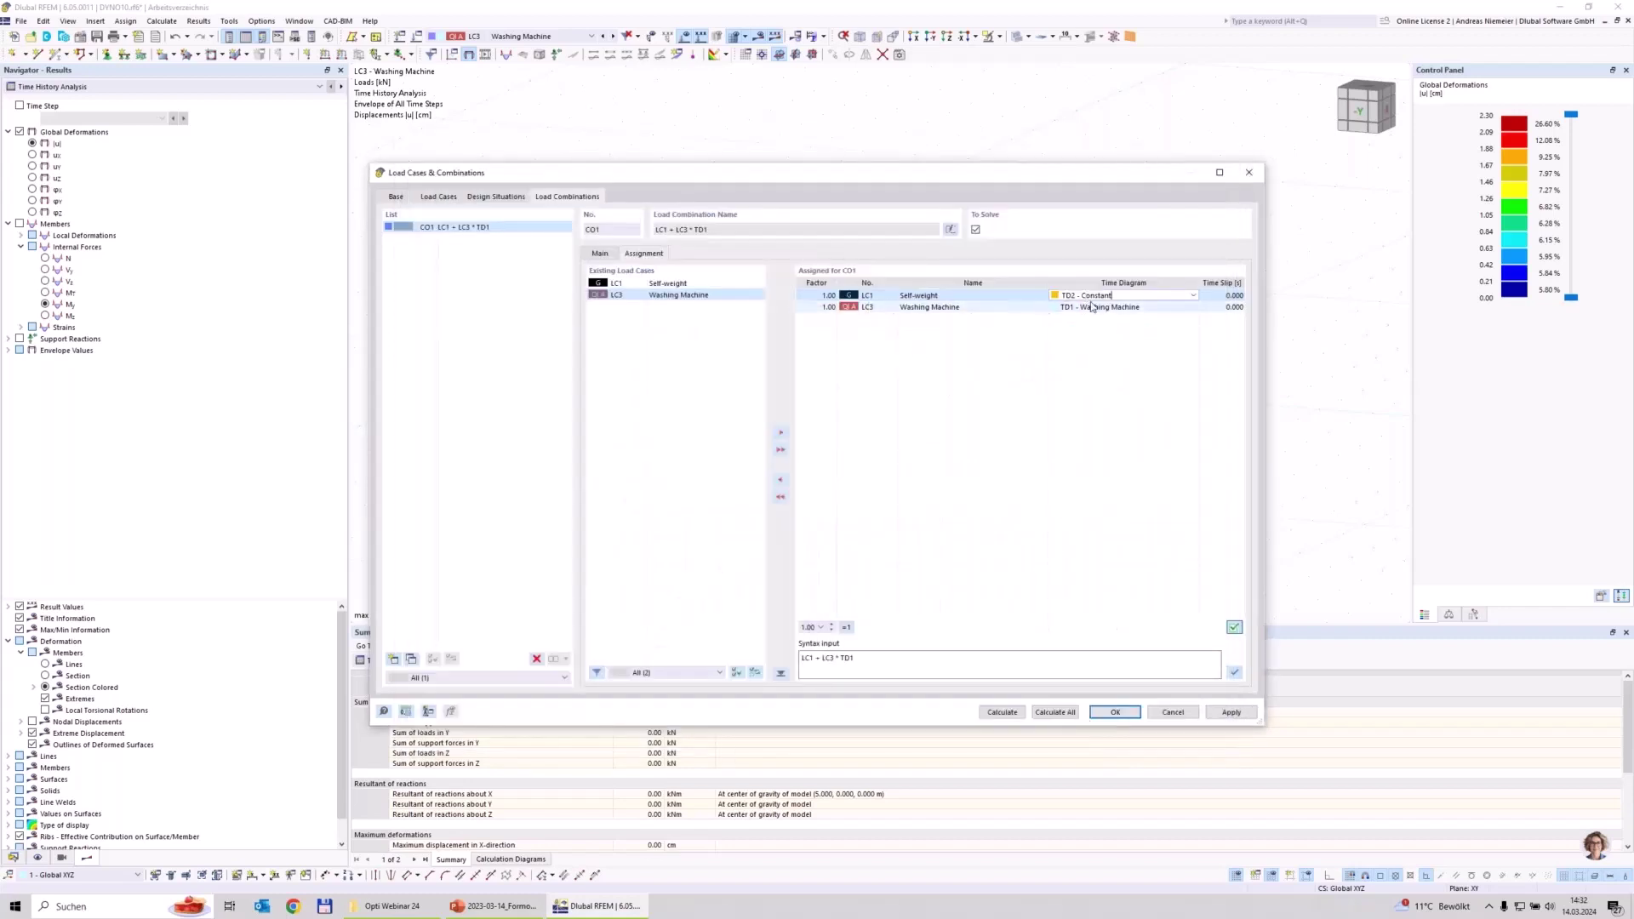
Set the time slip of load case LC3 Washing Machine in CO1 to 1.000 s.
{"action": "left_click", "coordinate": [1223, 306]}
{"action": "type", "text": "1"}
{"action": "key", "text": "Return"}
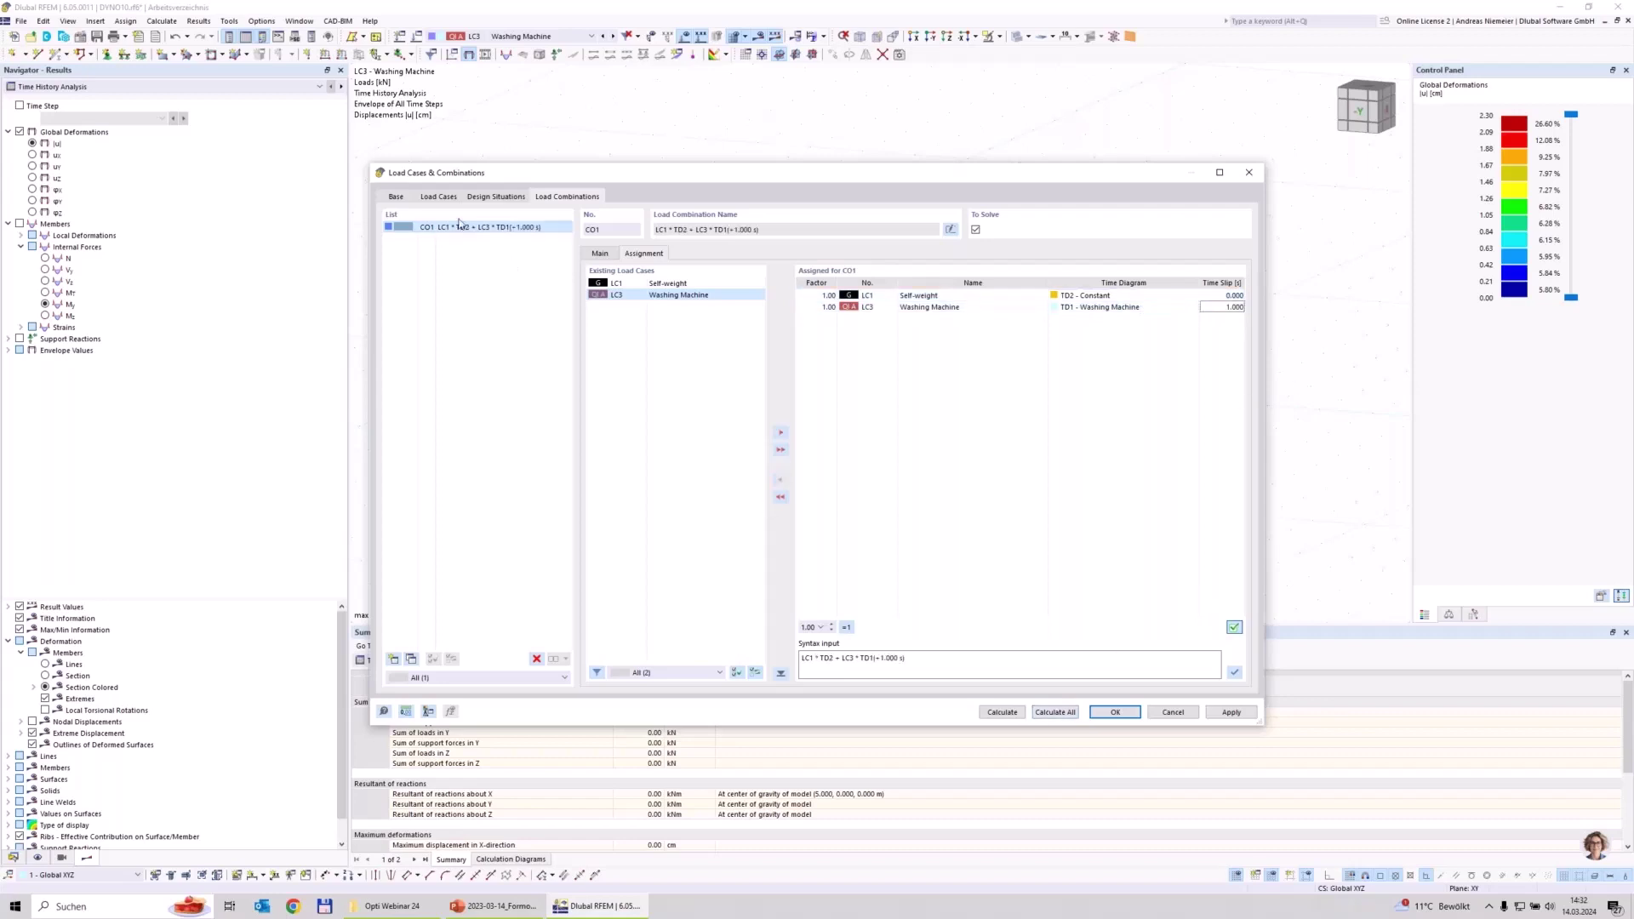
Enable result combinations in the load case base settings and accept saving the changes.
{"action": "left_click", "coordinate": [396, 201]}
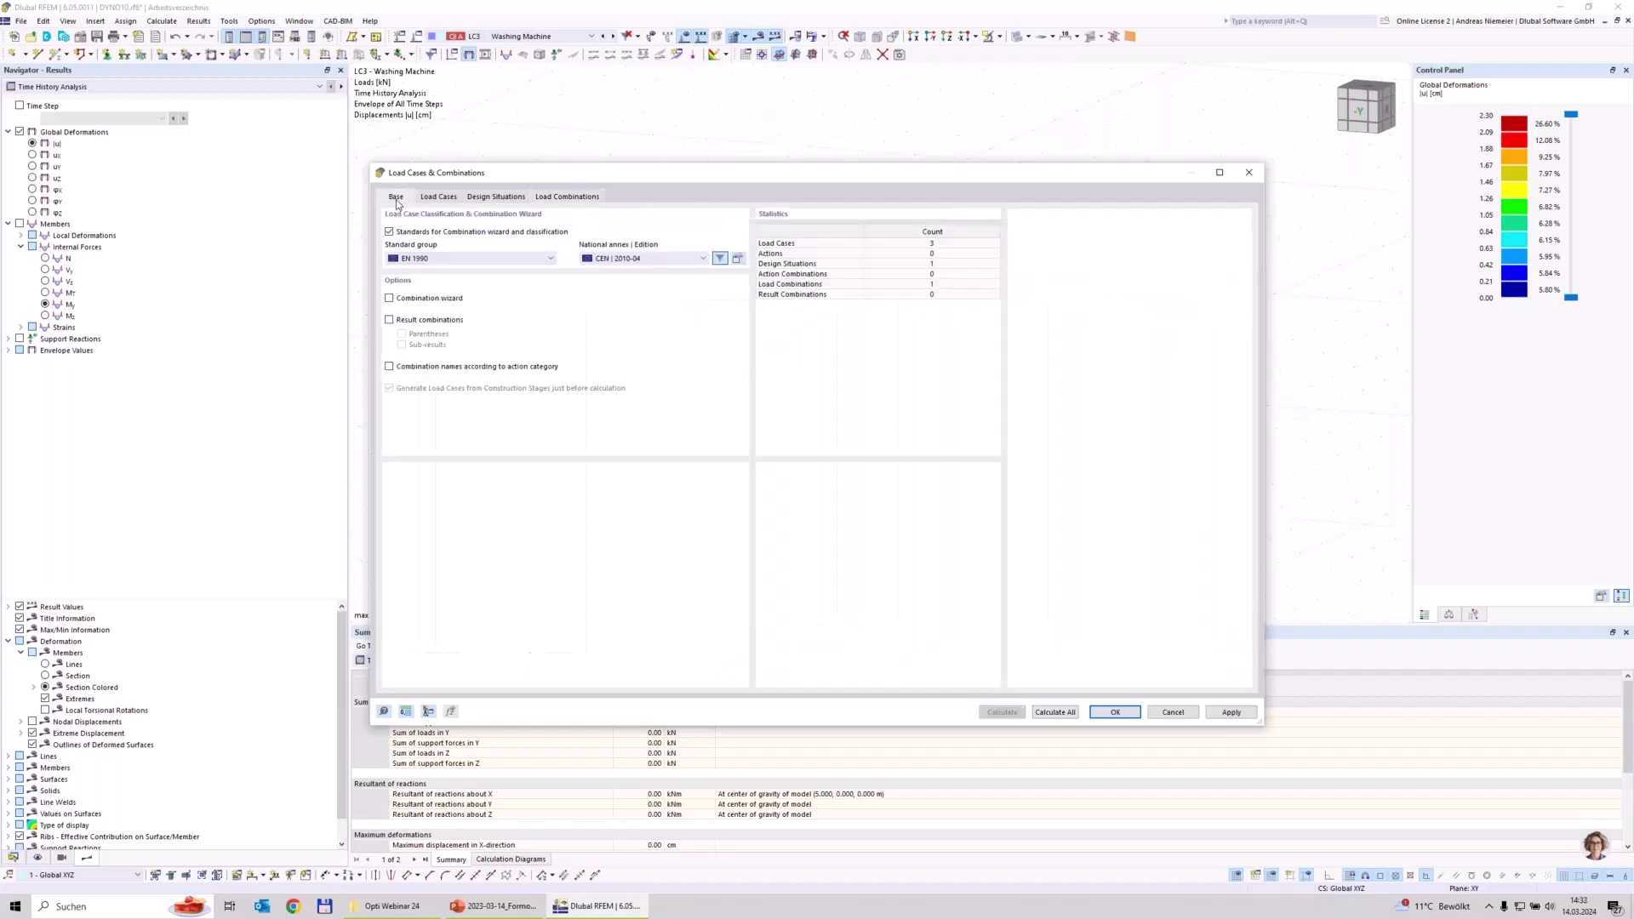
{"action": "left_click", "coordinate": [390, 320]}
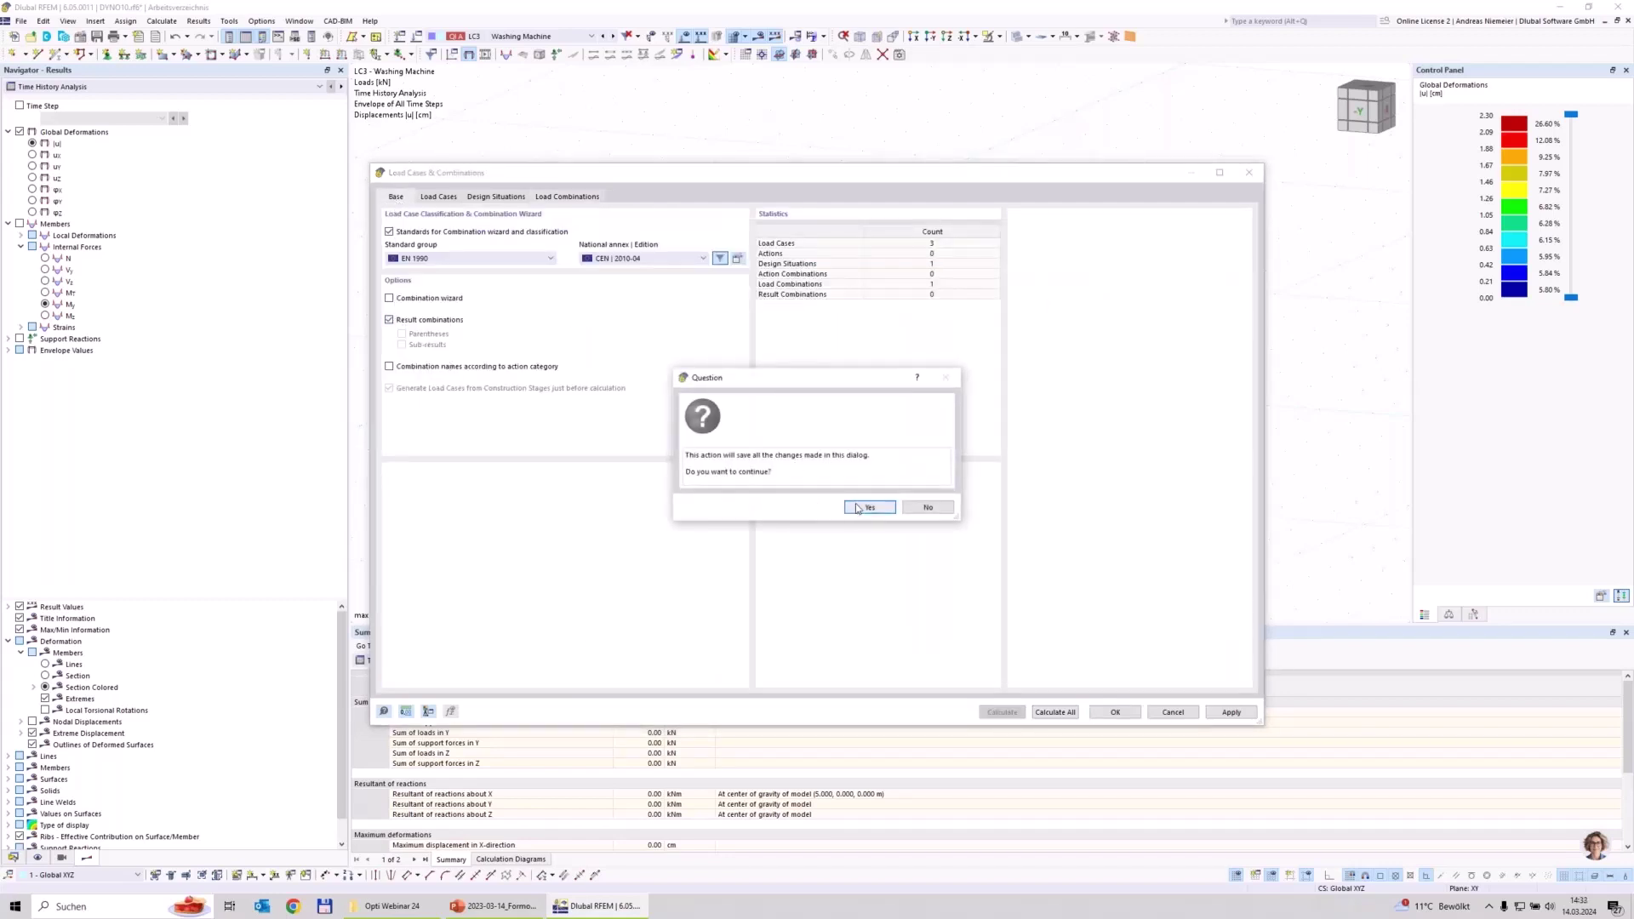
{"action": "left_click", "coordinate": [868, 507]}
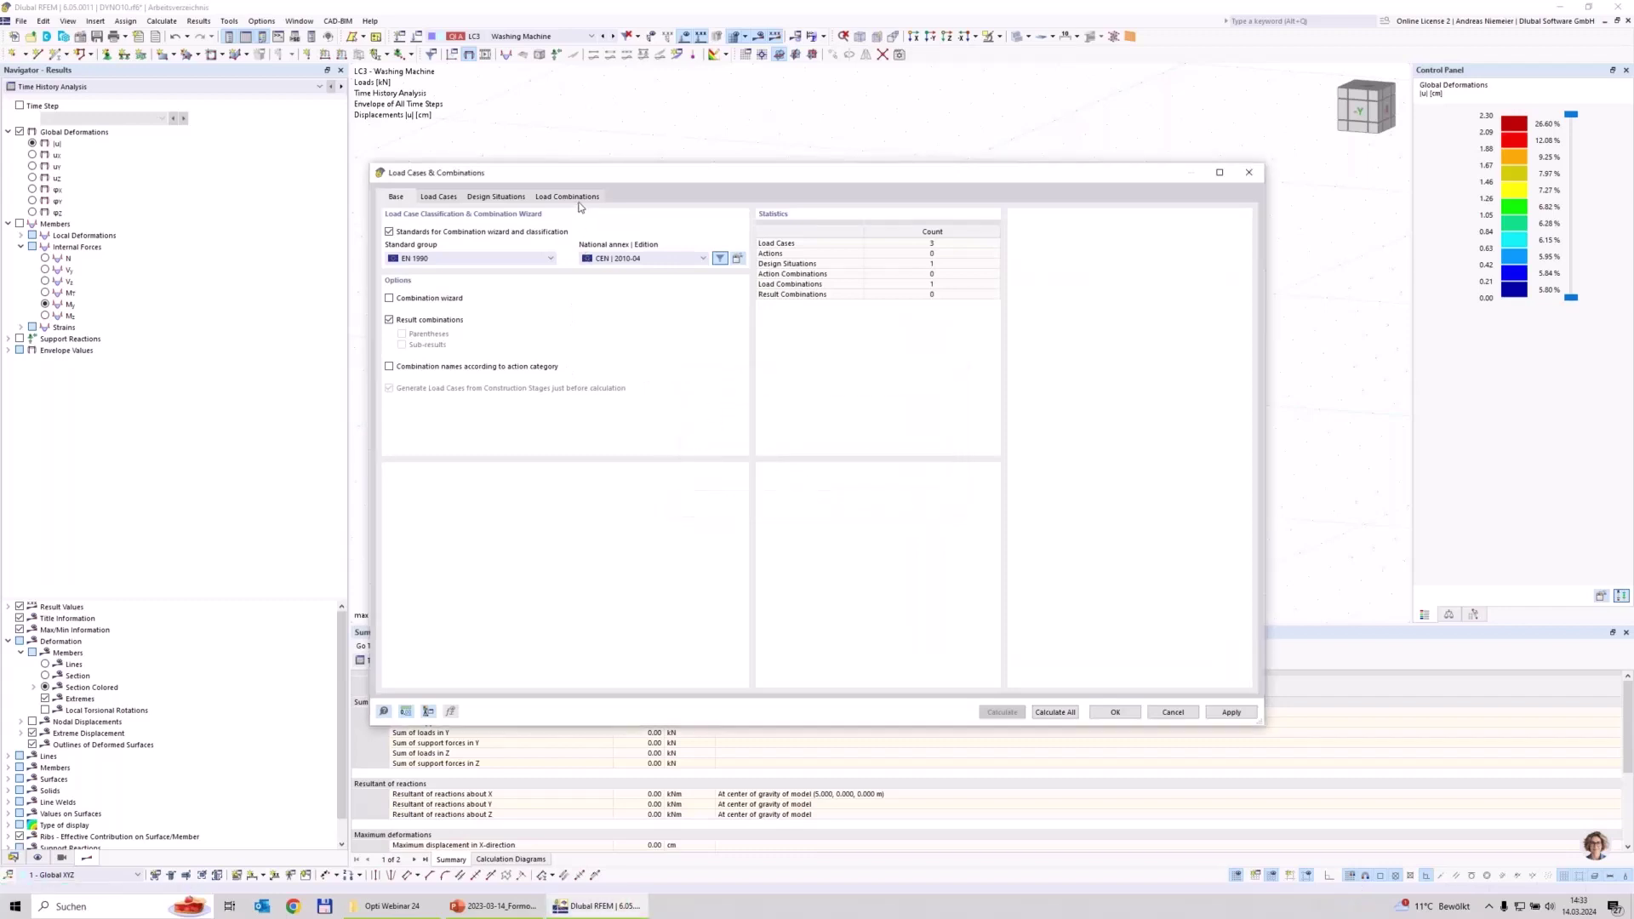
Create result combination RC1, assign load combination CO1 to it and confirm the load cases and combinations.
{"action": "left_click", "coordinate": [642, 197]}
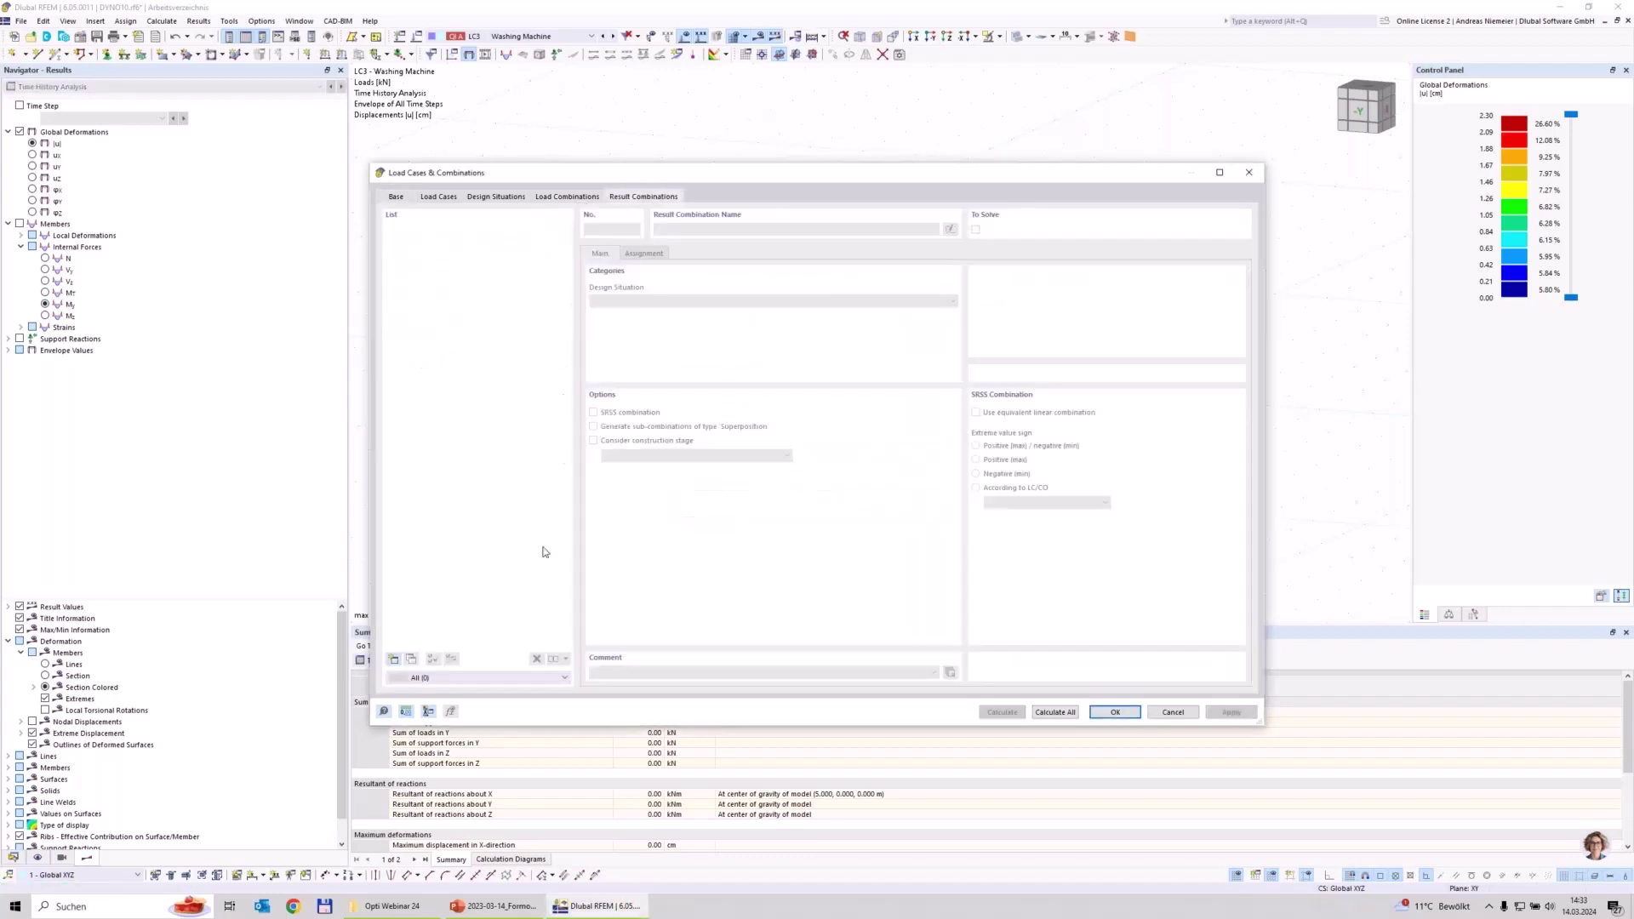
{"action": "left_click", "coordinate": [407, 663]}
{"action": "left_click", "coordinate": [645, 254]}
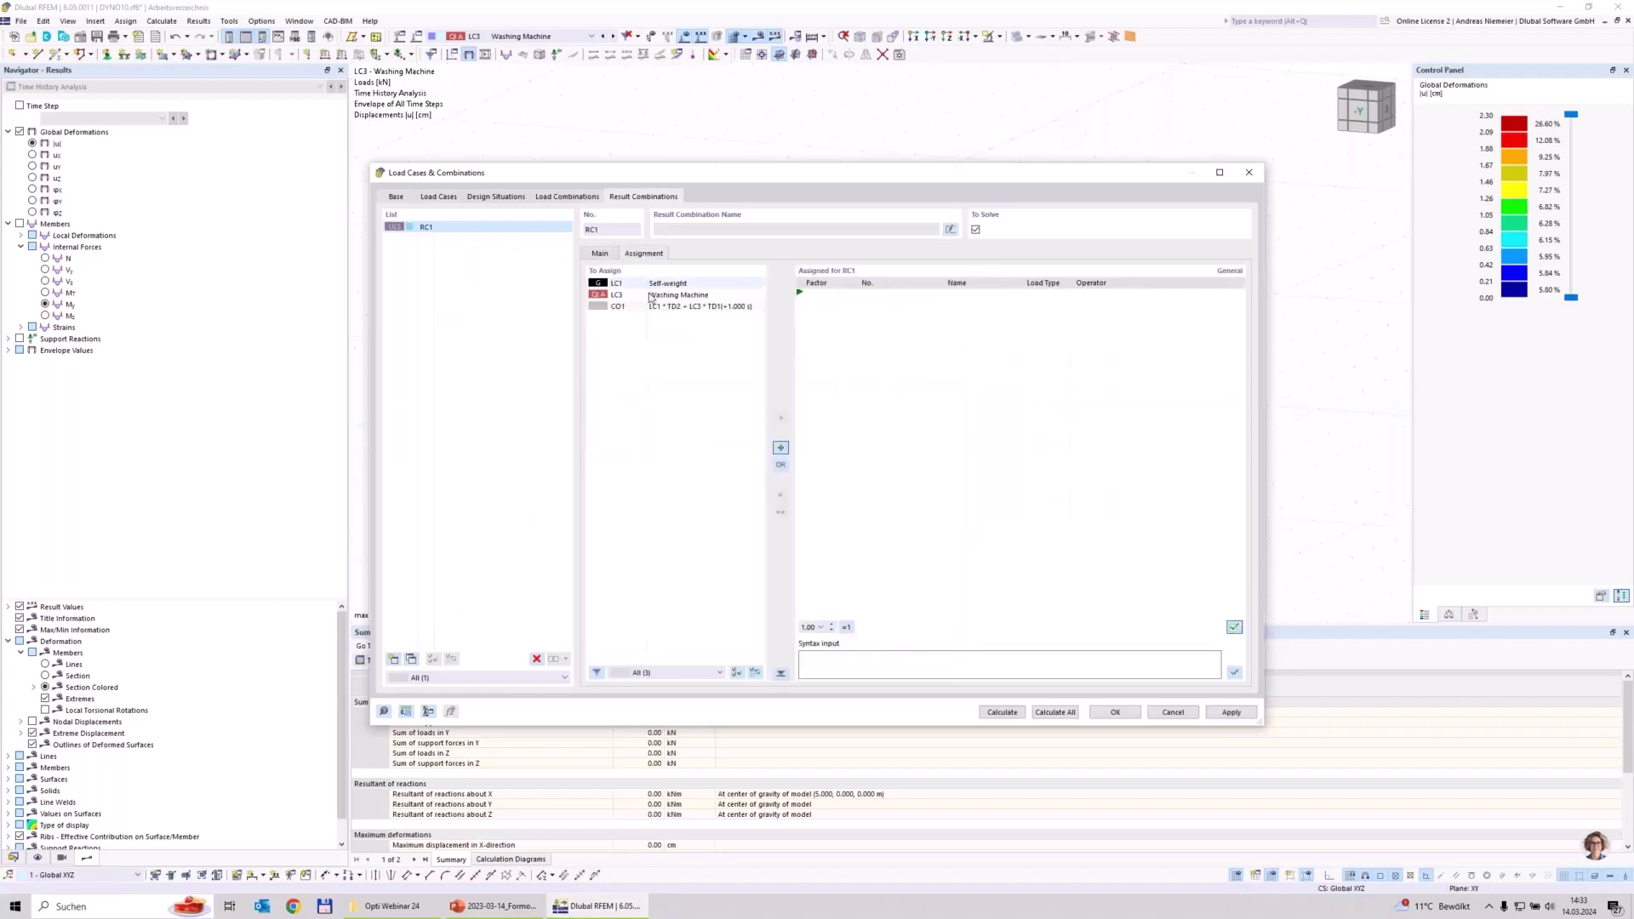
{"action": "double_click", "coordinate": [650, 306]}
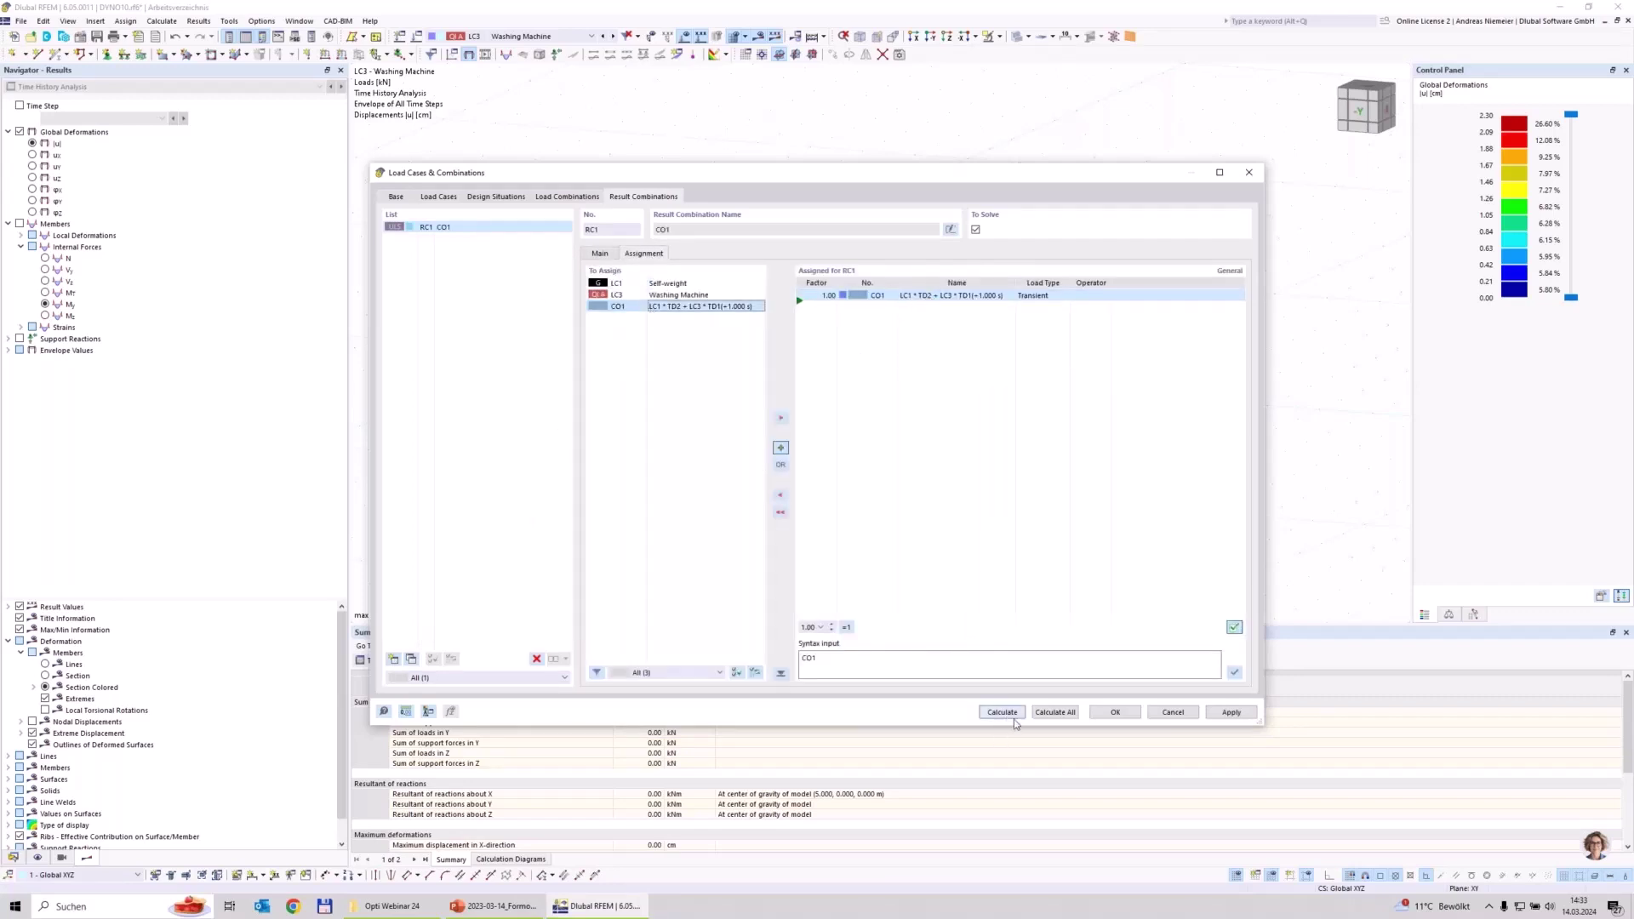
{"action": "left_click", "coordinate": [1097, 710]}
Run the Steel Design and list the design ratios on members.
{"action": "left_click", "coordinate": [823, 36]}
{"action": "left_click", "coordinate": [830, 55]}
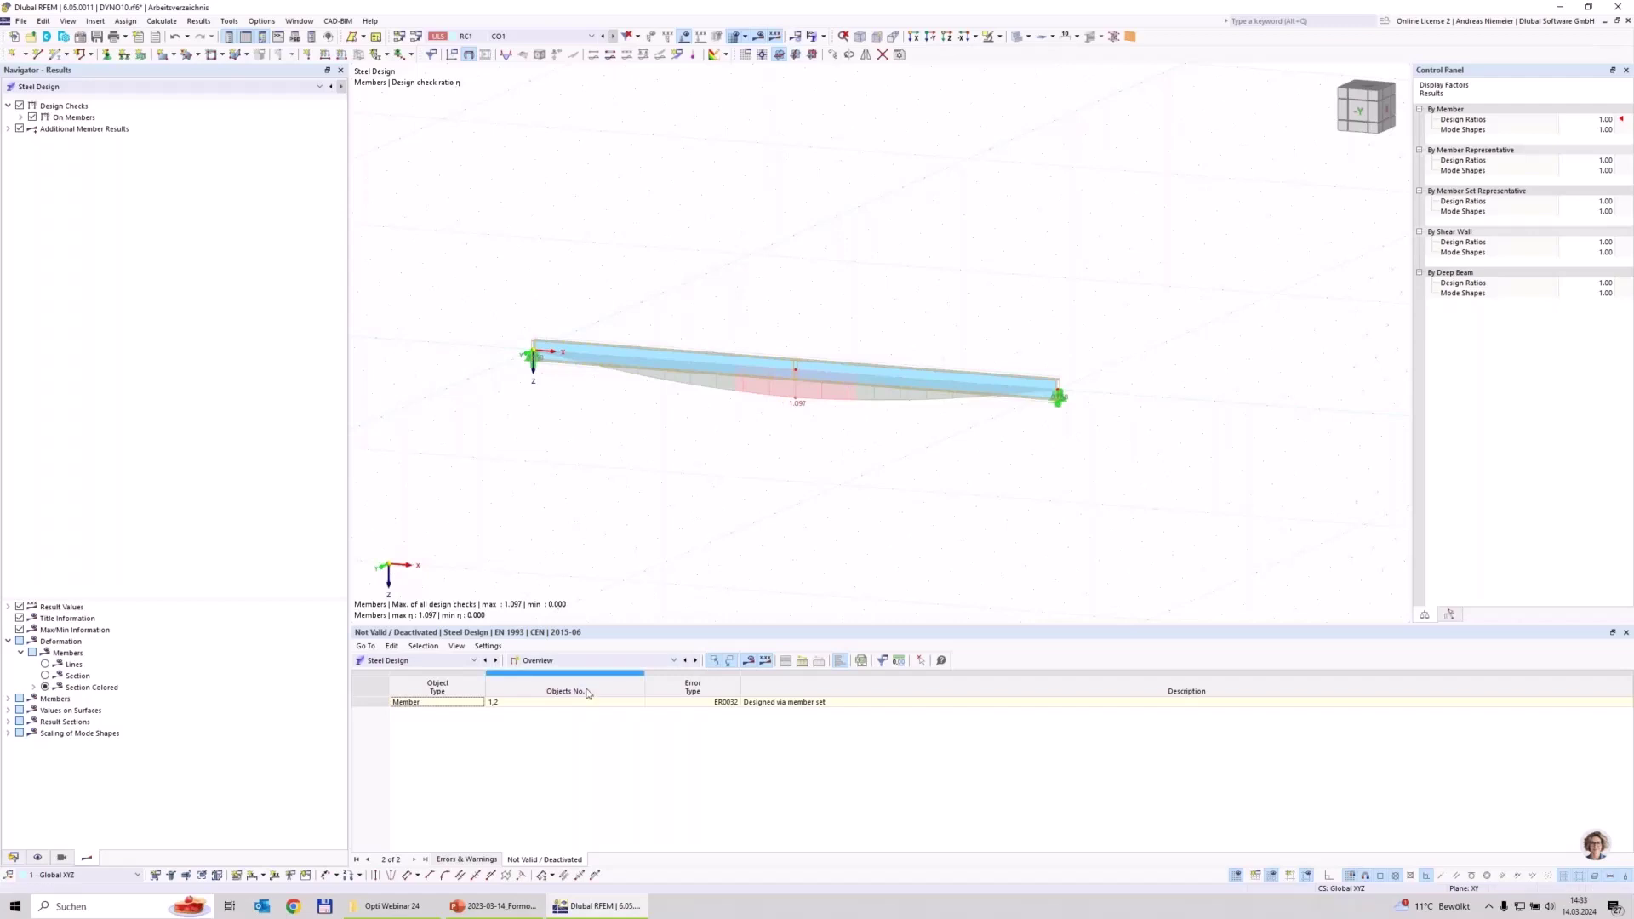
{"action": "left_click", "coordinate": [613, 663]}
{"action": "left_click", "coordinate": [610, 694]}
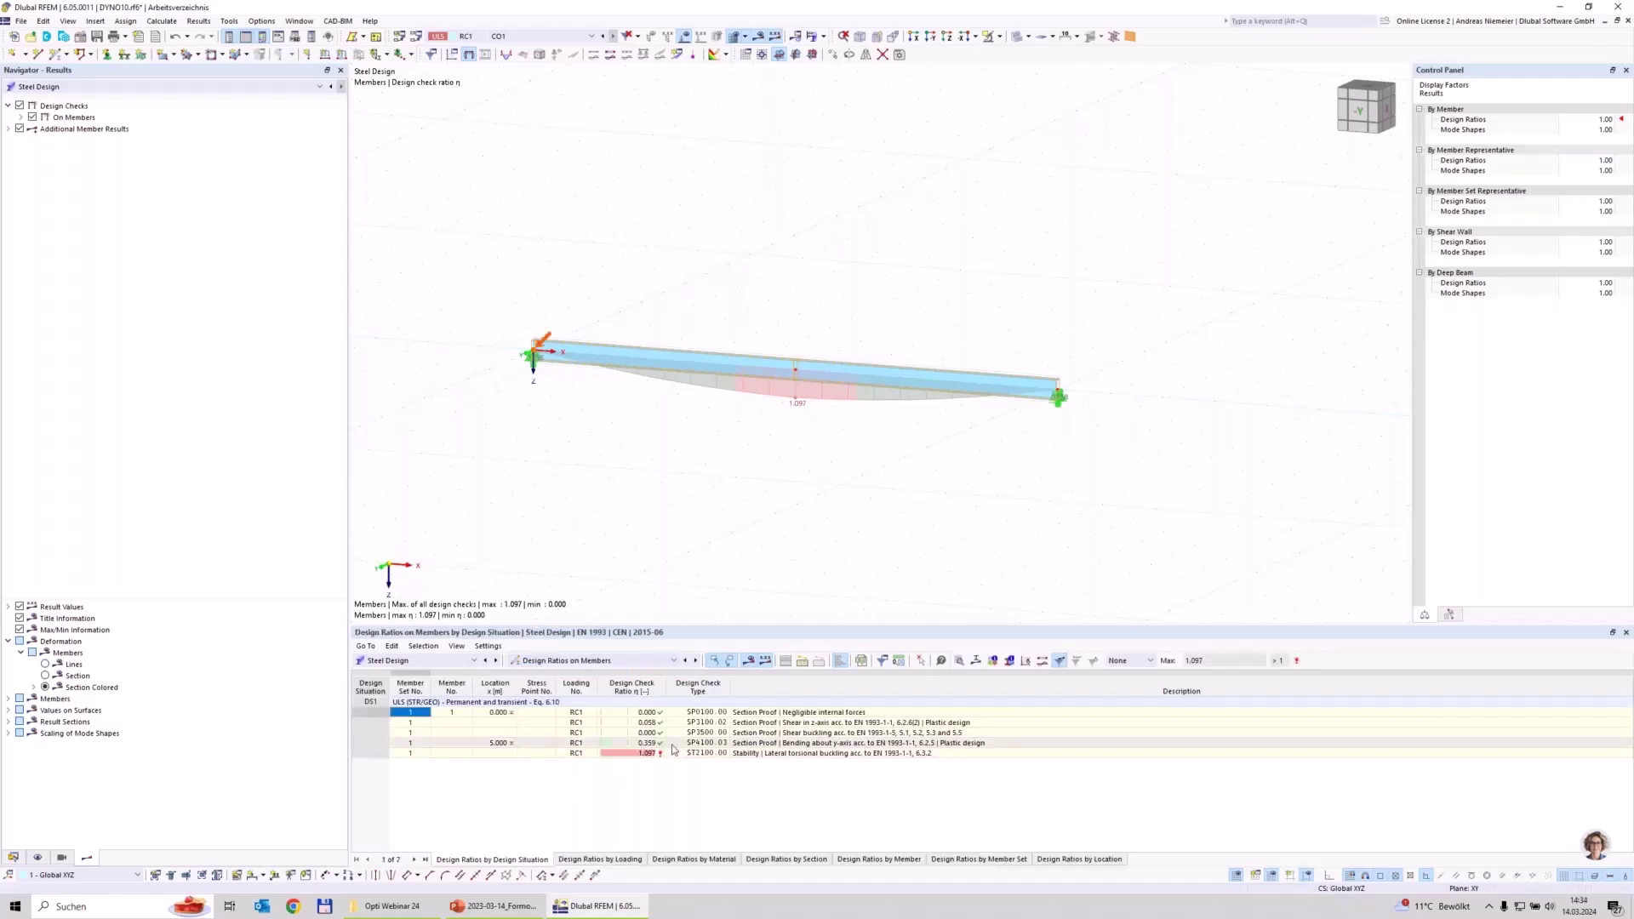
Examine the design check details of the lateral-torsional buckling check ST2100 for the beam under RC1.
{"action": "left_click", "coordinate": [769, 755]}
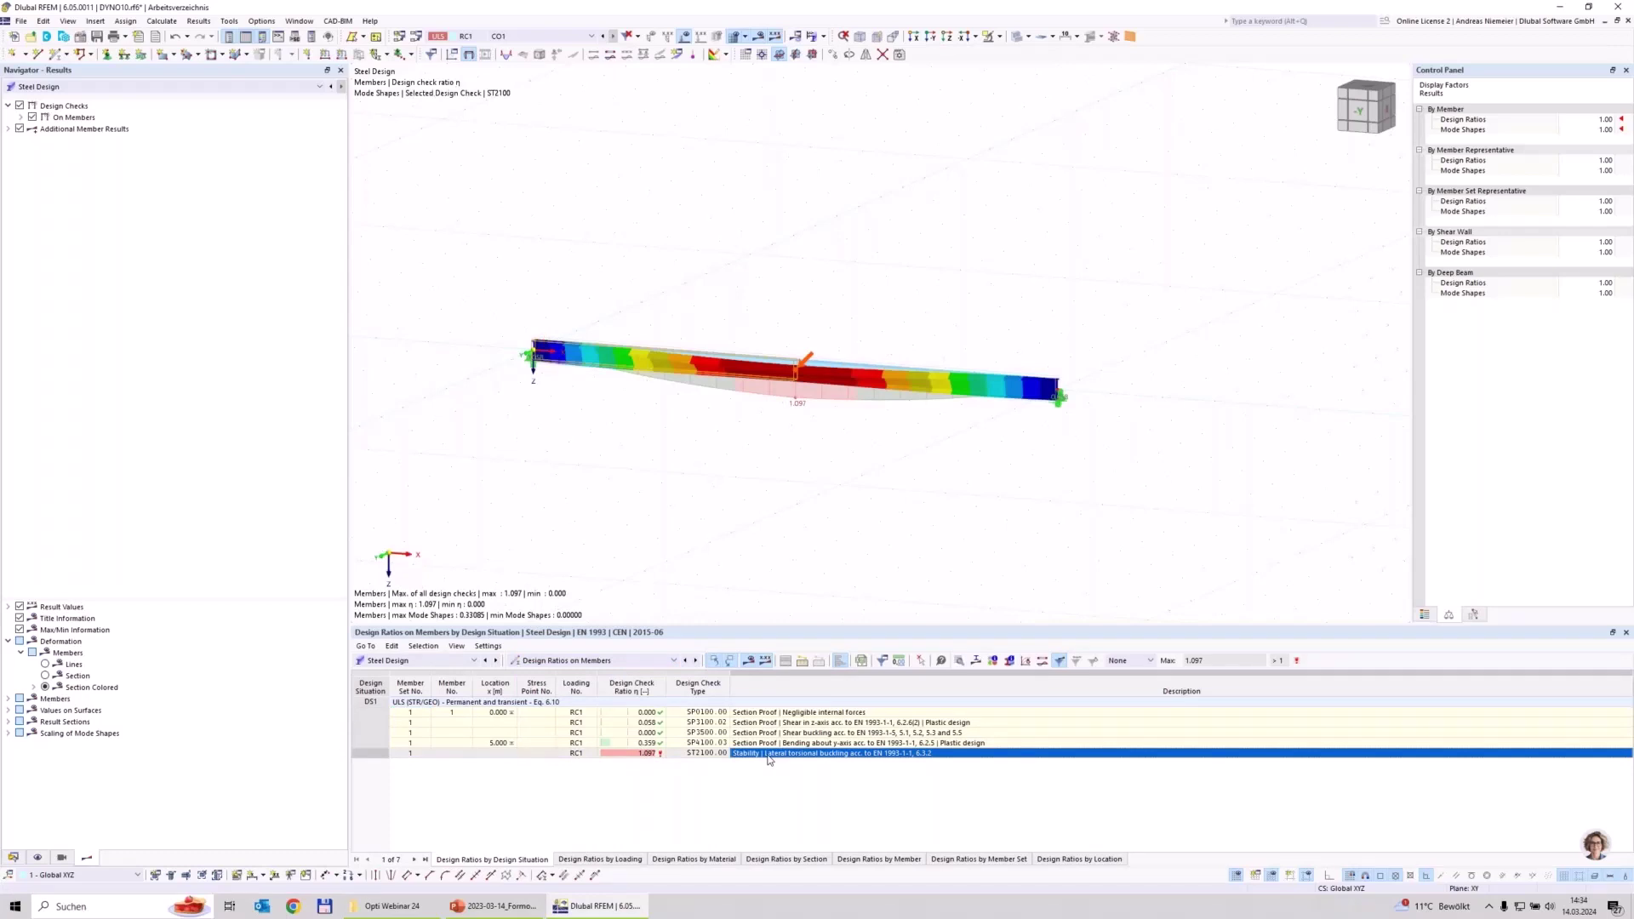
{"action": "double_click", "coordinate": [769, 755]}
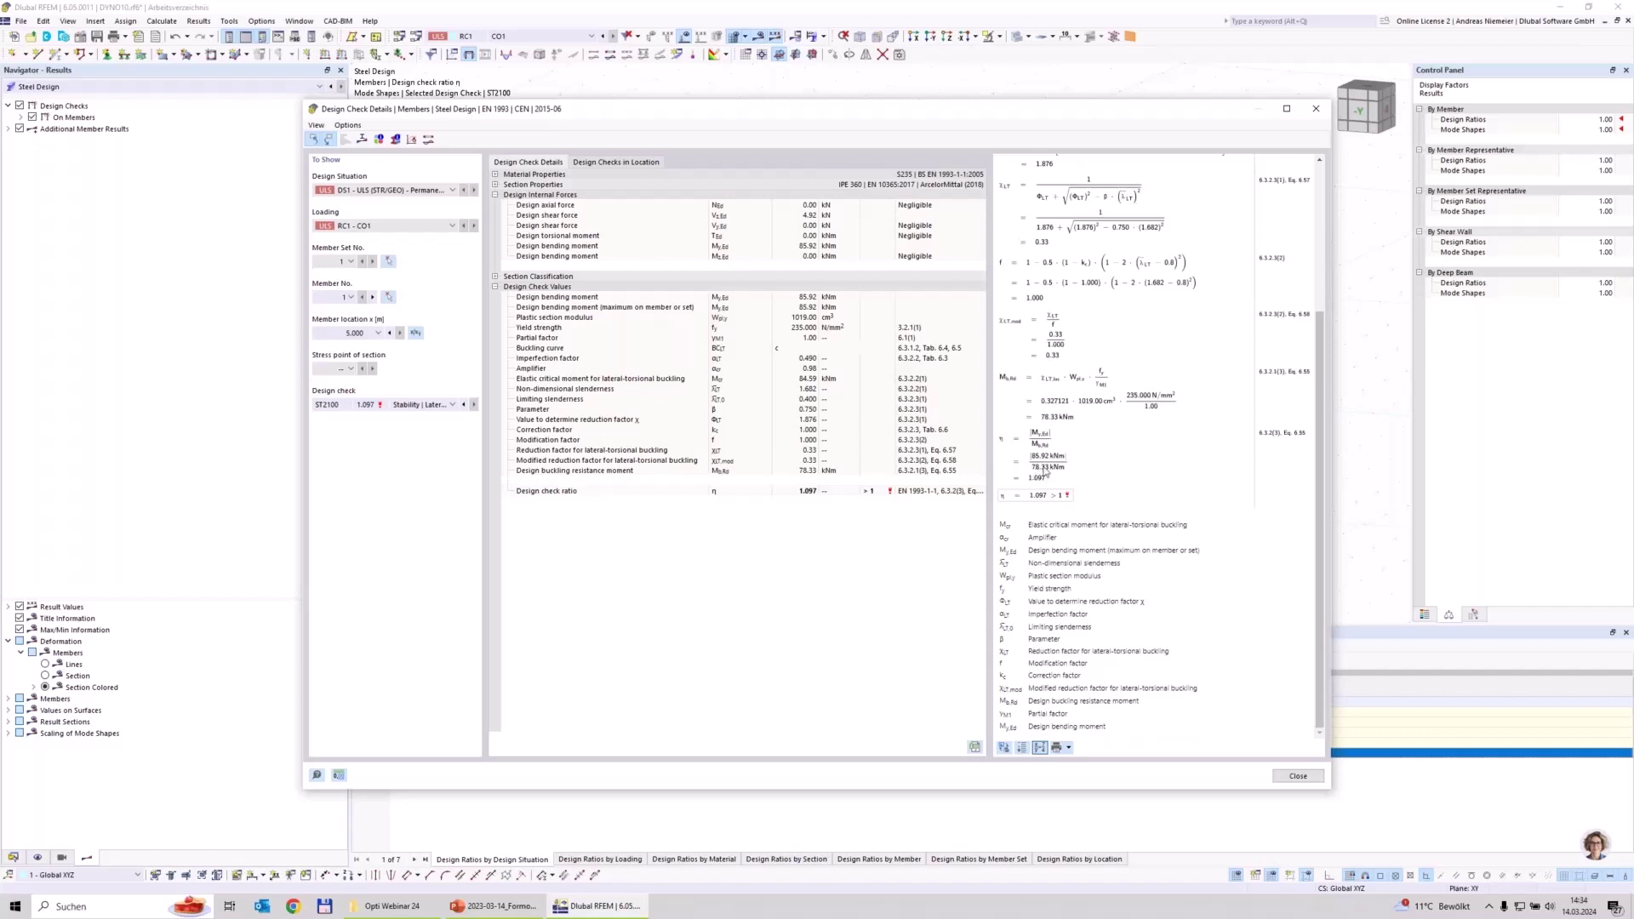
{"action": "left_click", "coordinate": [1298, 776]}
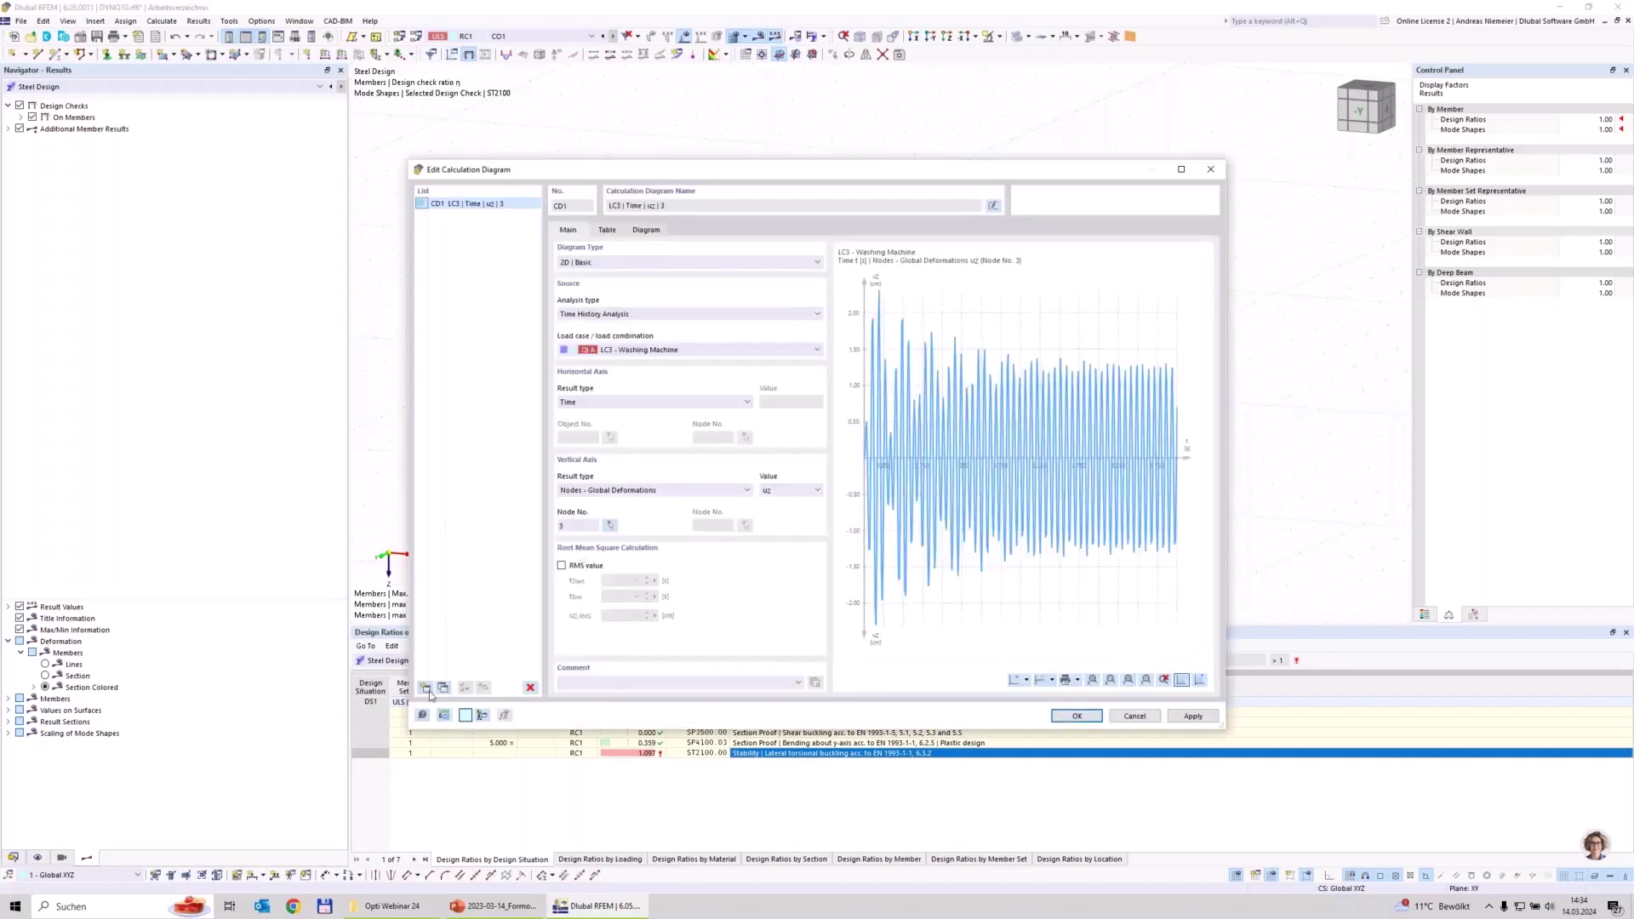
Create a second calculation diagram plotting the maximum deformation uZ over time for the Time History Analysis of CO1.
{"action": "left_click", "coordinate": [425, 687]}
{"action": "left_click", "coordinate": [625, 314]}
{"action": "left_click", "coordinate": [624, 335]}
{"action": "left_click", "coordinate": [625, 349]}
{"action": "left_click", "coordinate": [626, 383]}
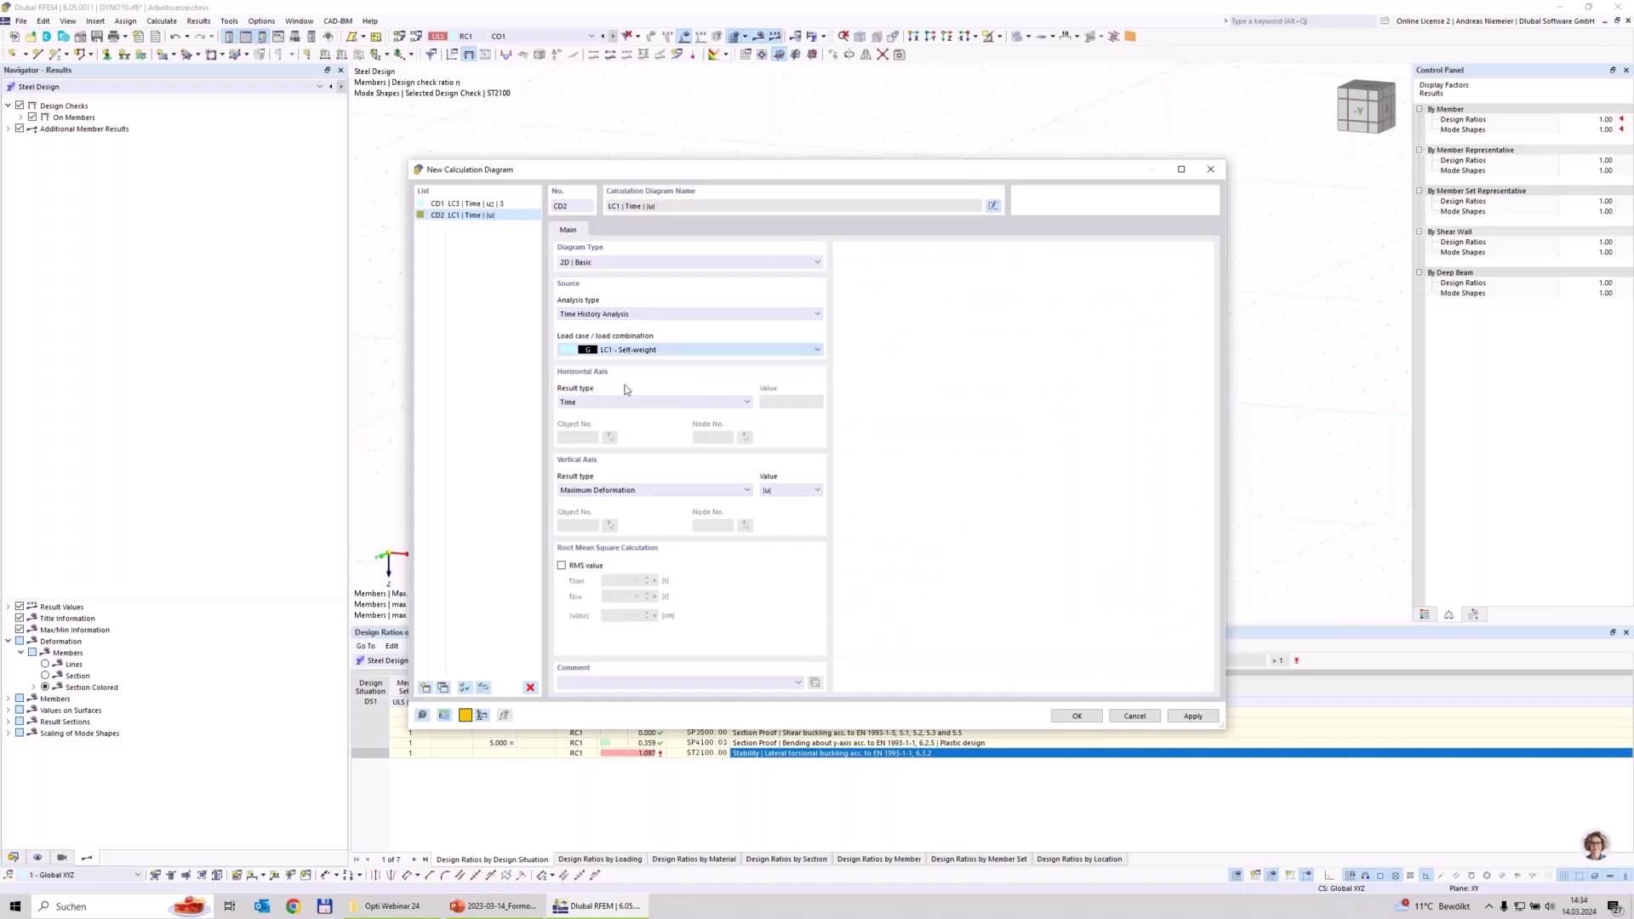
{"action": "left_click", "coordinate": [792, 490]}
{"action": "left_click", "coordinate": [784, 571]}
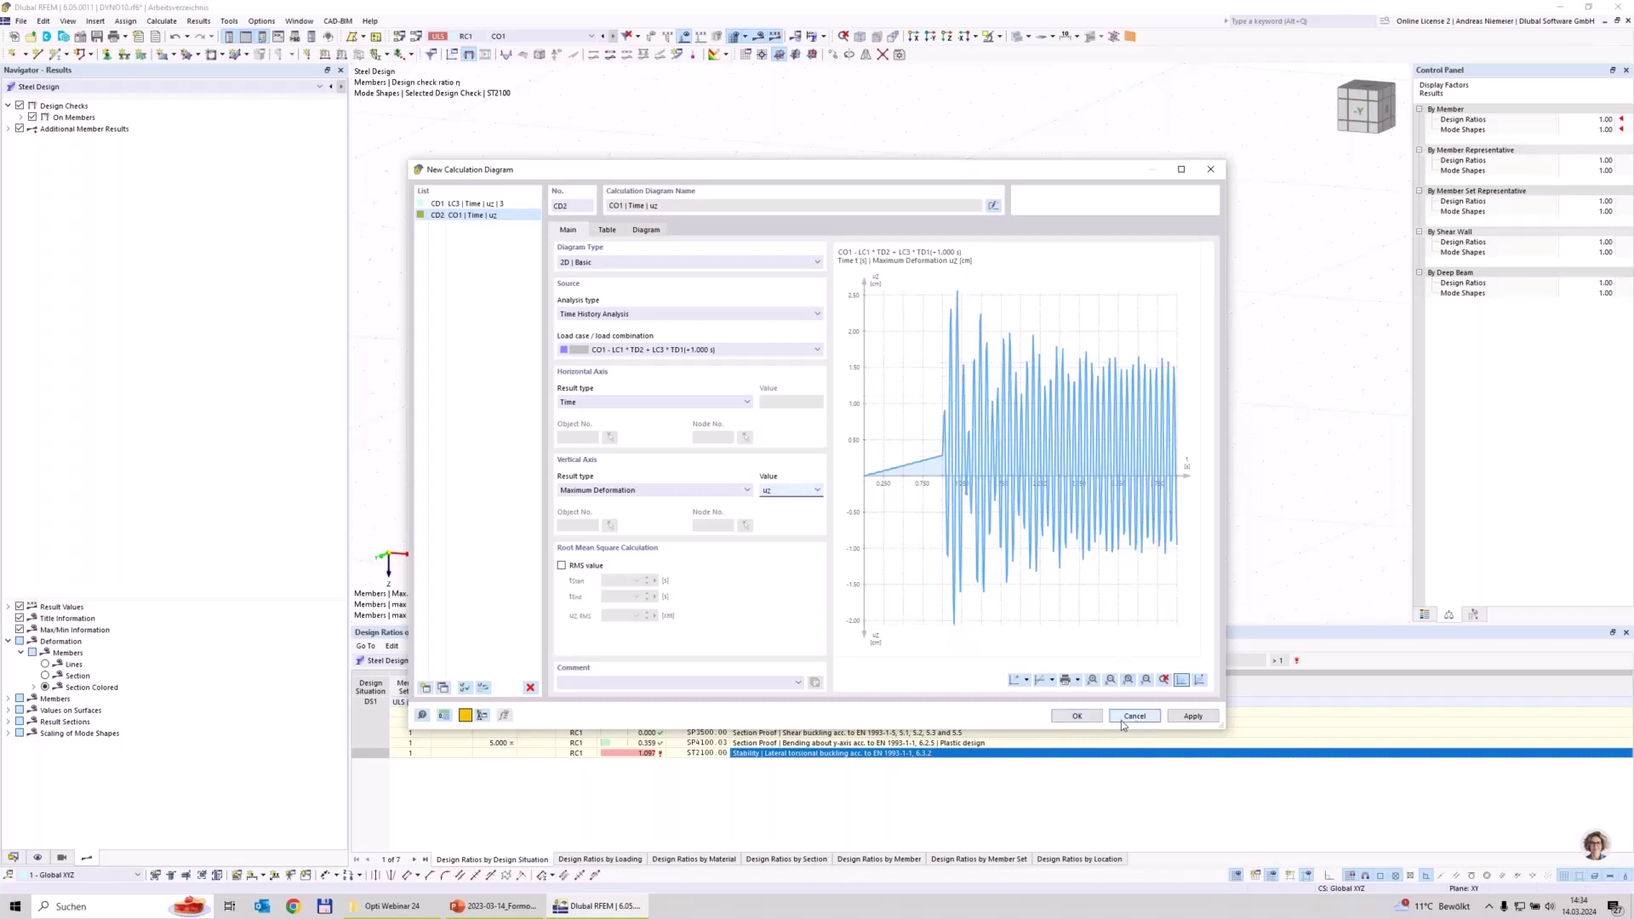
{"action": "left_click", "coordinate": [1085, 719]}
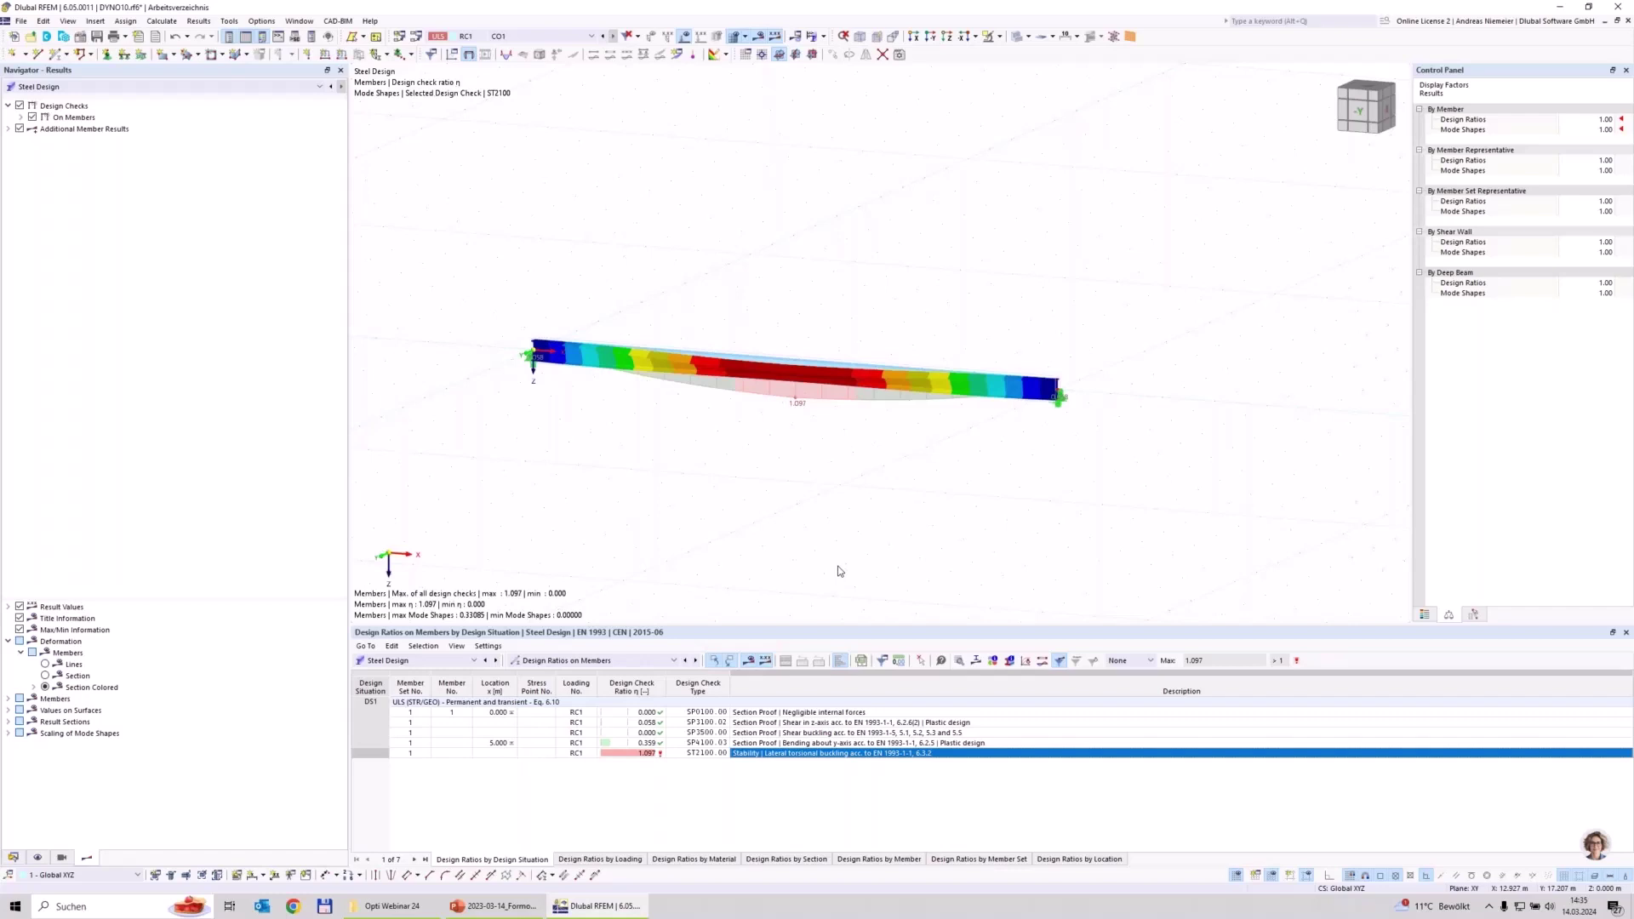
Display the Time History Analysis deformation results of load combination CO1 on the beam.
{"action": "left_click", "coordinate": [525, 38]}
{"action": "left_click", "coordinate": [522, 90]}
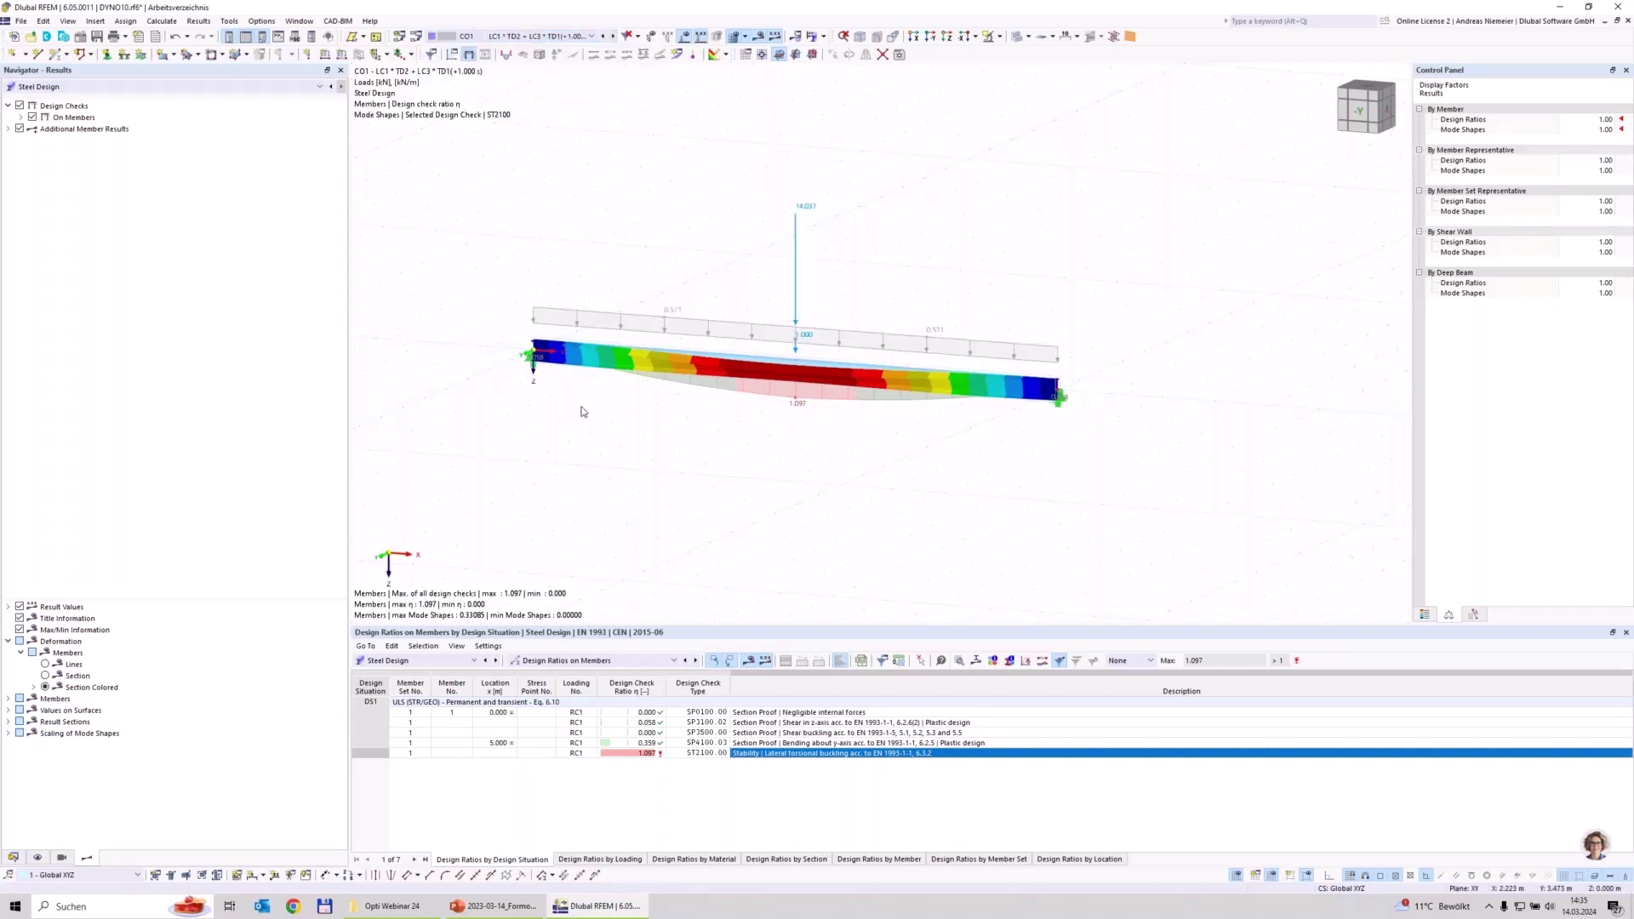
{"action": "left_click", "coordinate": [93, 87]}
{"action": "left_click", "coordinate": [89, 97]}
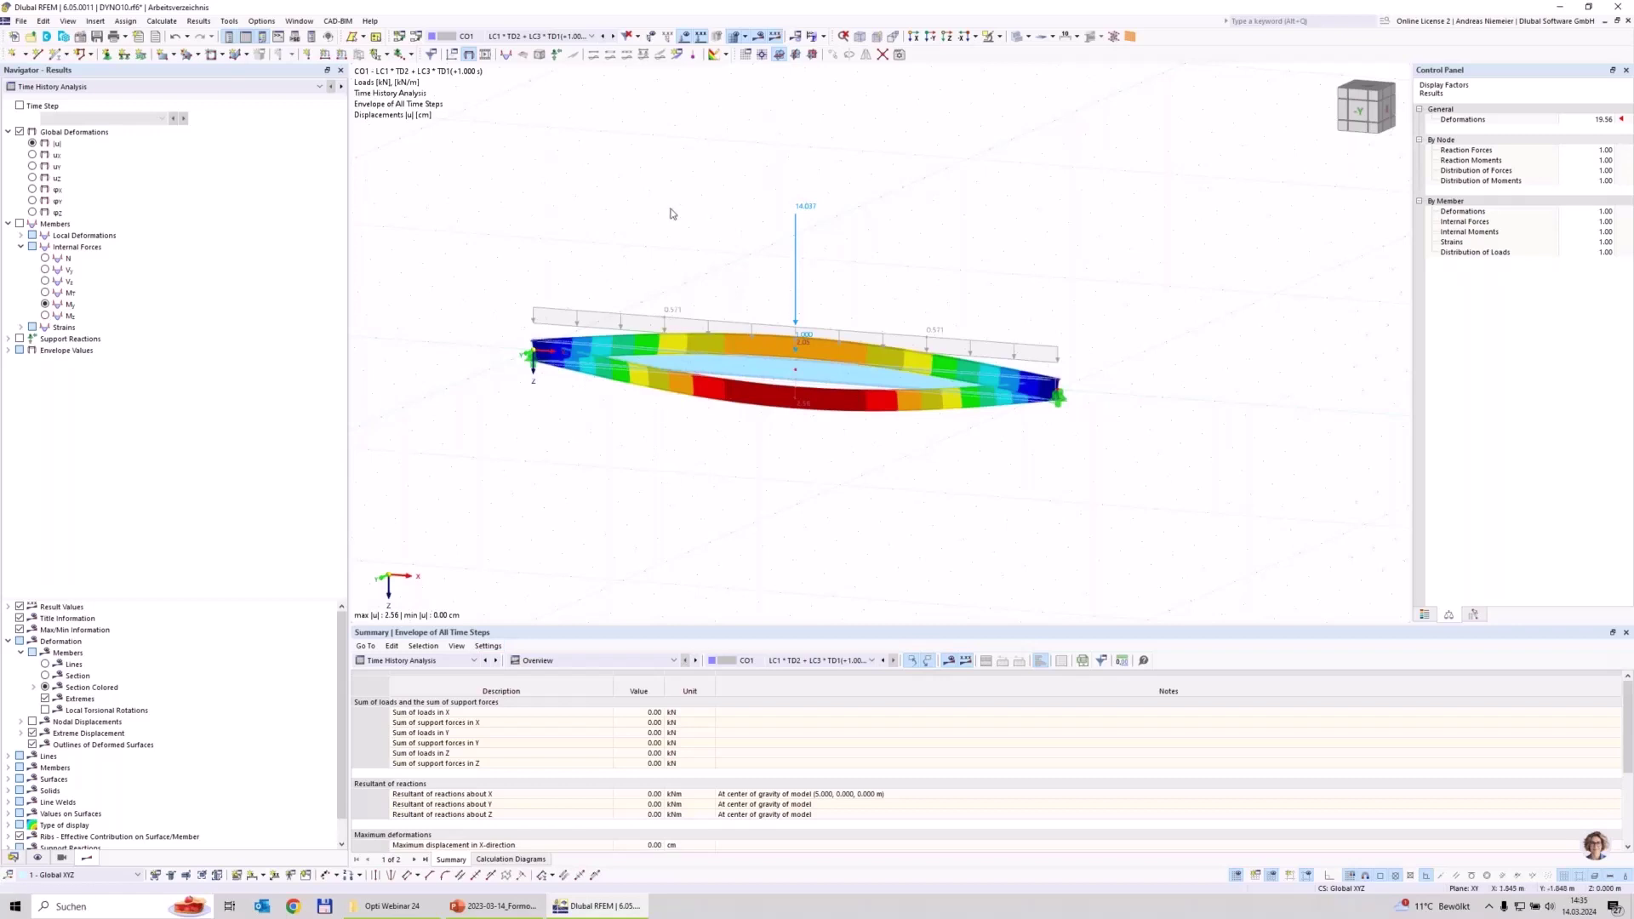
Hide the results and divide members 1 and 2 with 4 intermediate nodes each.
{"action": "left_click", "coordinate": [758, 36]}
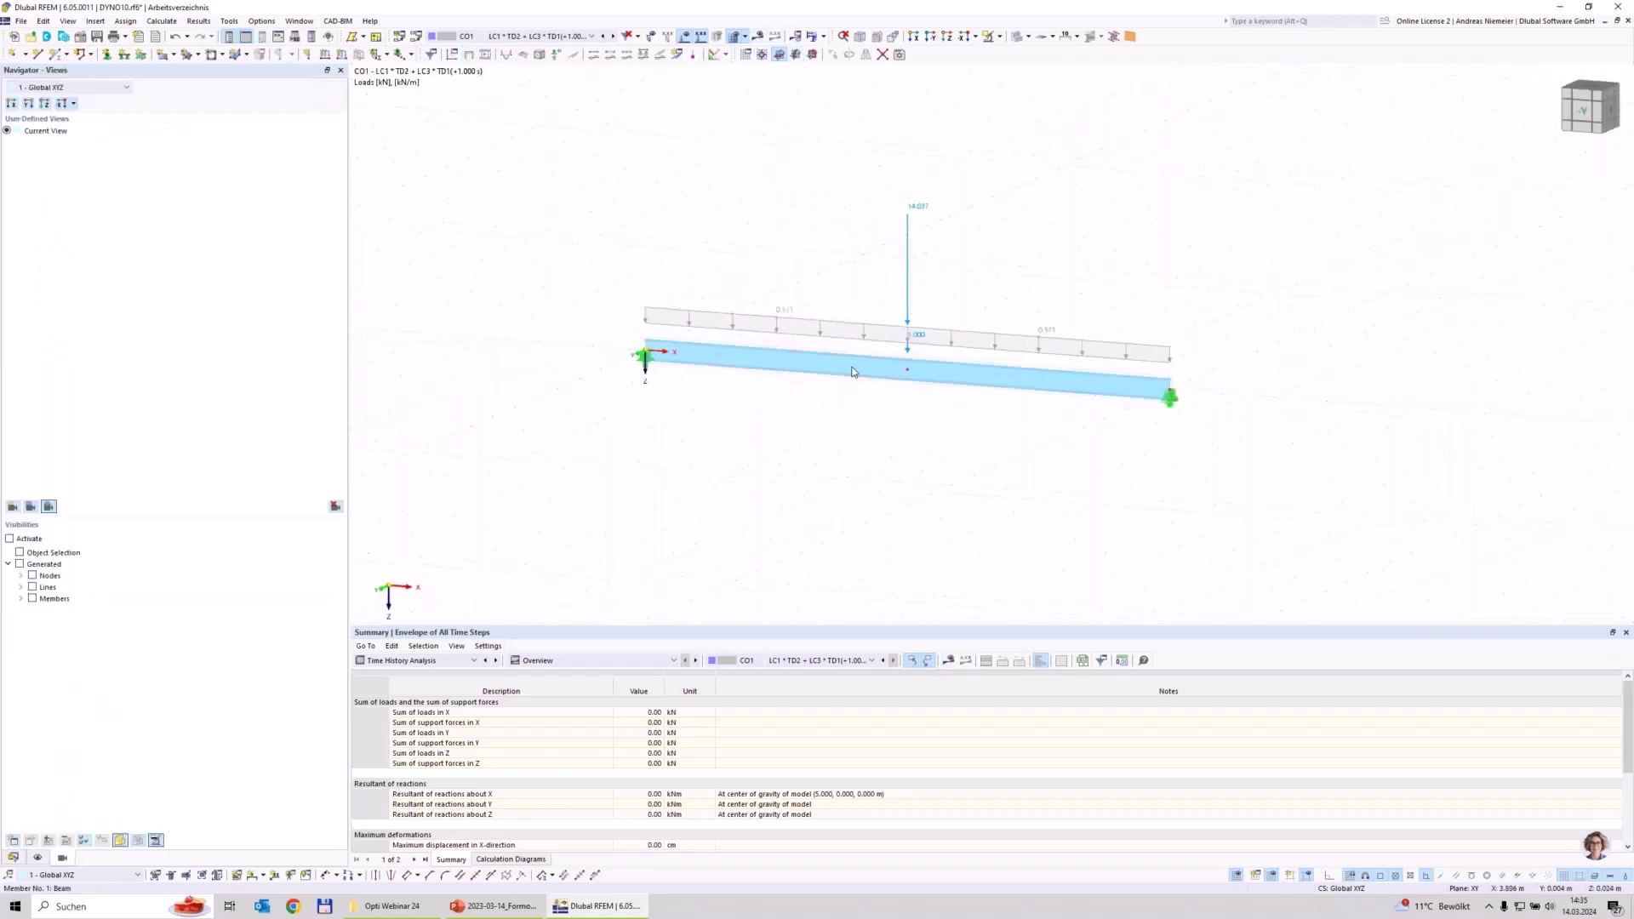
{"action": "right_click", "coordinate": [938, 374]}
{"action": "mouse_move", "coordinate": [988, 416]}
{"action": "mouse_move", "coordinate": [1320, 525]}
{"action": "left_click", "coordinate": [1490, 533]}
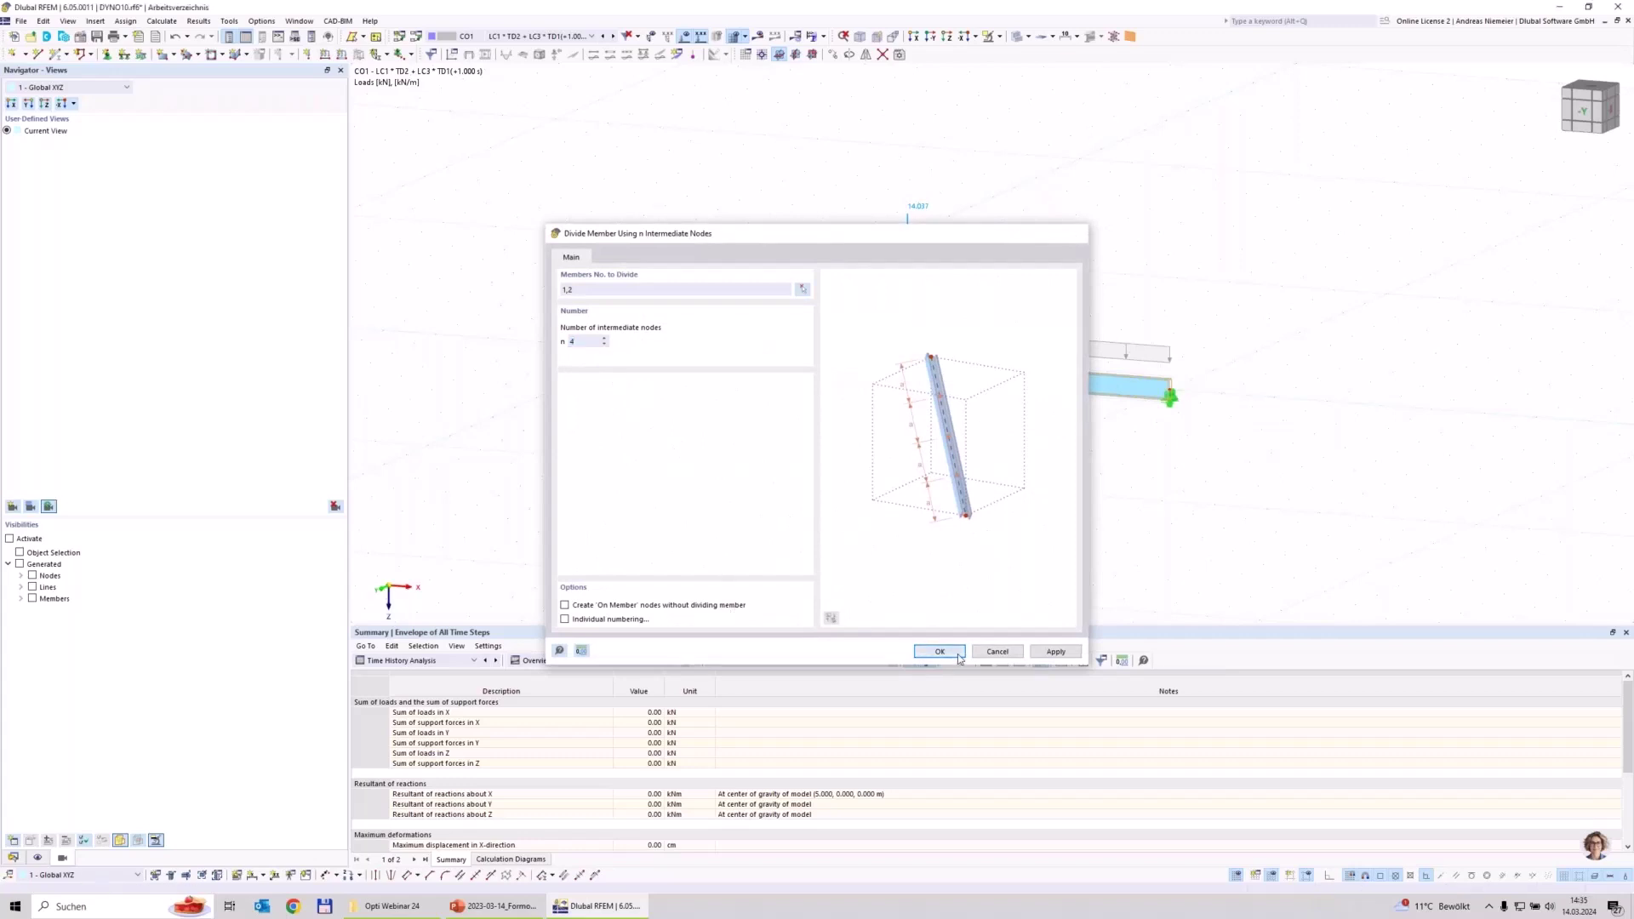
{"action": "left_click", "coordinate": [958, 657]}
Define a nodal force of 0.5 kN in the Z direction in load case LC1 Self-weight.
{"action": "left_click", "coordinate": [545, 36]}
{"action": "left_click", "coordinate": [510, 48]}
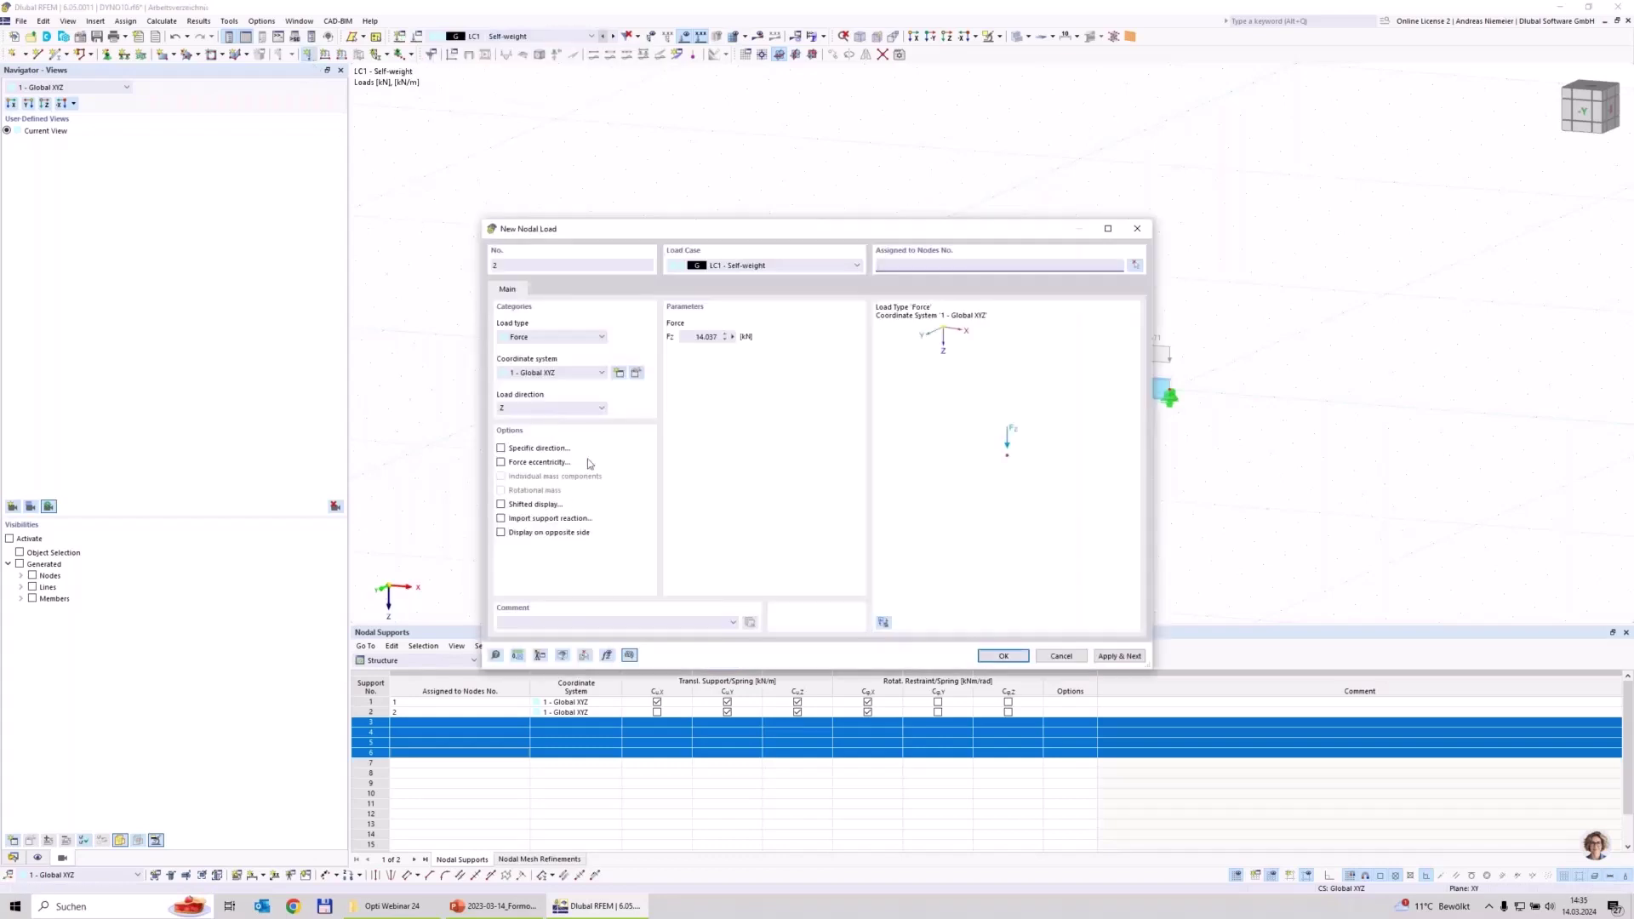
{"action": "left_click", "coordinate": [694, 338]}
{"action": "double_click", "coordinate": [693, 338]}
{"action": "type", "text": "0"}
{"action": "type", "text": ",5"}
{"action": "left_click", "coordinate": [1002, 655]}
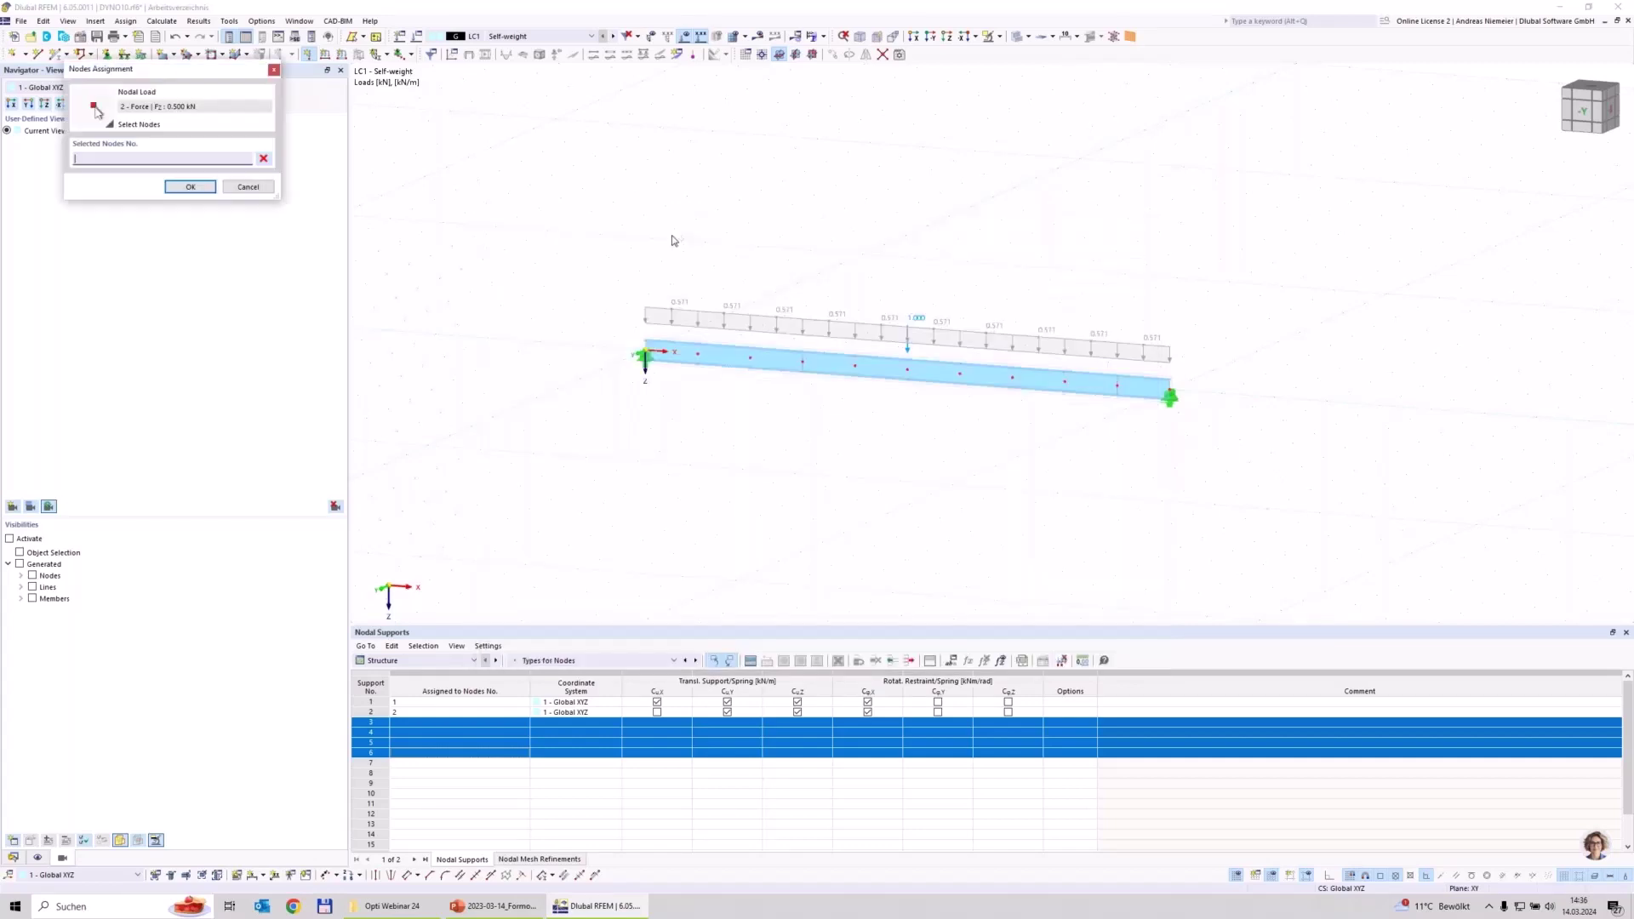
Assign the 0.5 kN nodal load to the new intermediate nodes on both sides of midspan.
{"action": "left_click_drag", "start_coordinate": [835, 426], "coordinate": [894, 432]}
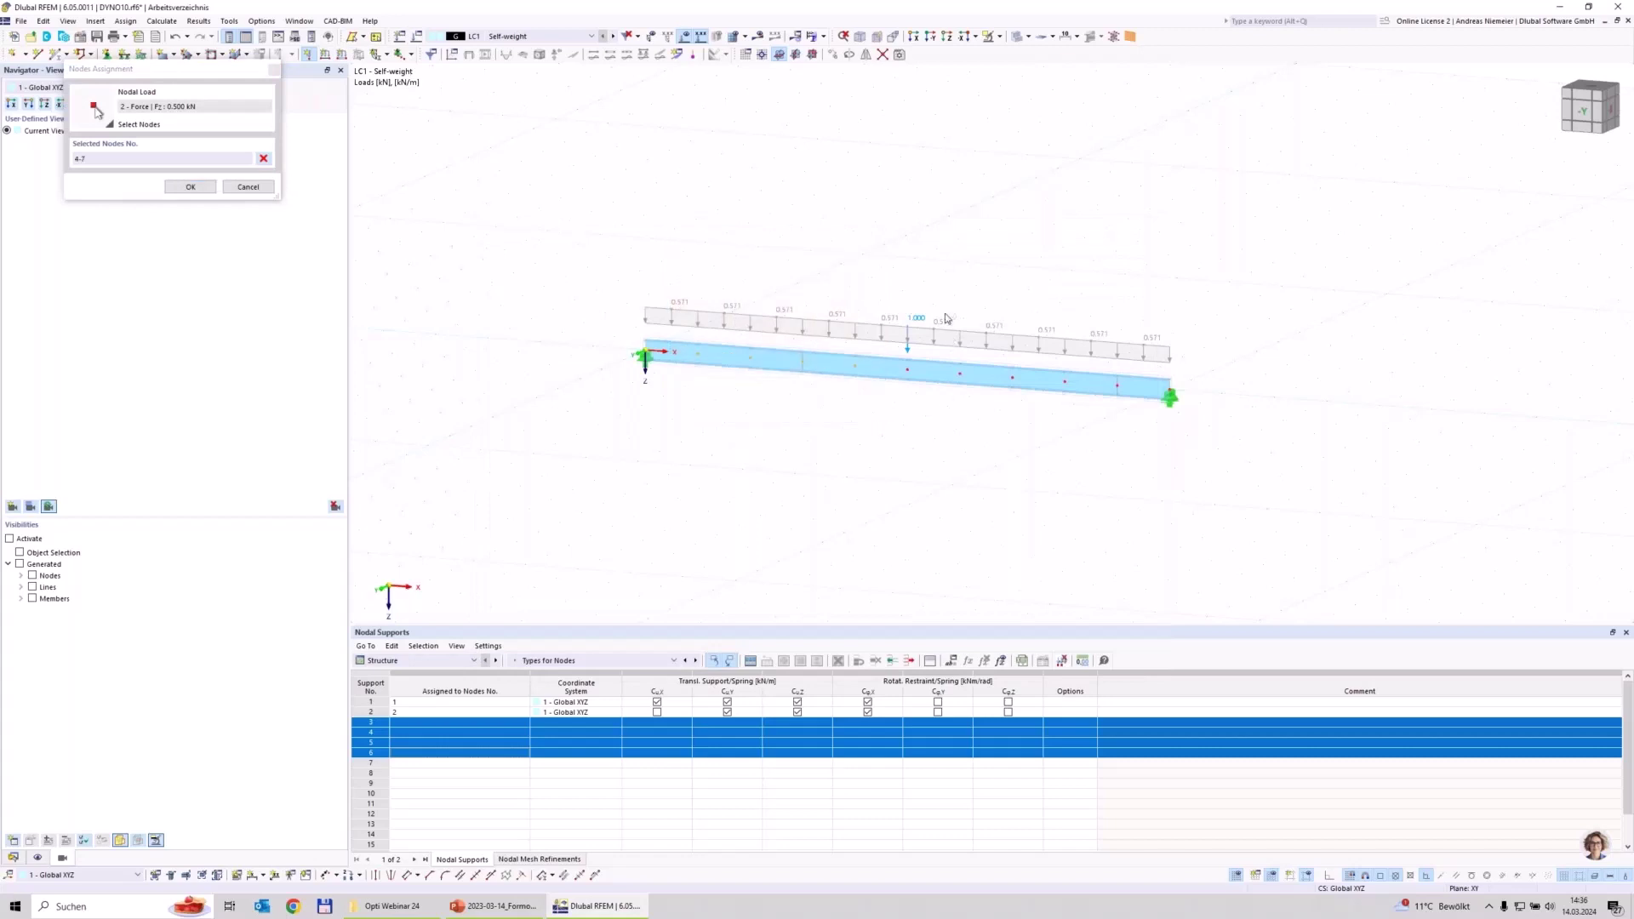
{"action": "left_click_drag", "start_coordinate": [934, 266], "coordinate": [1149, 453]}
{"action": "left_click", "coordinate": [190, 187]}
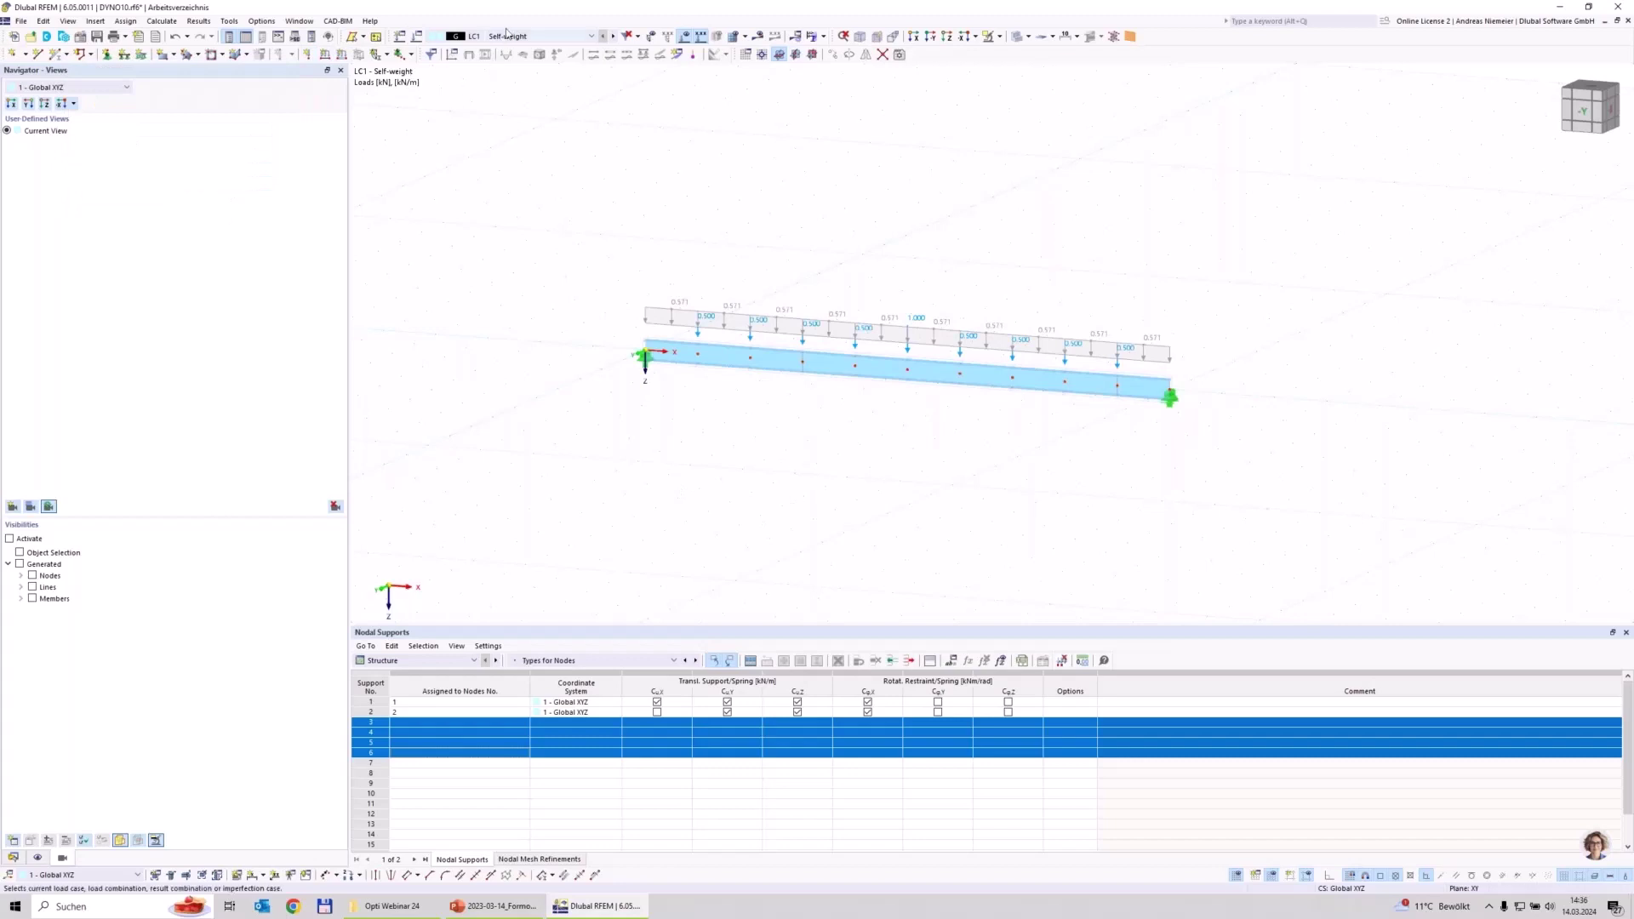
Calculate the model with the nodal loads applied and switch to load combination CO1.
{"action": "left_click", "coordinate": [812, 35]}
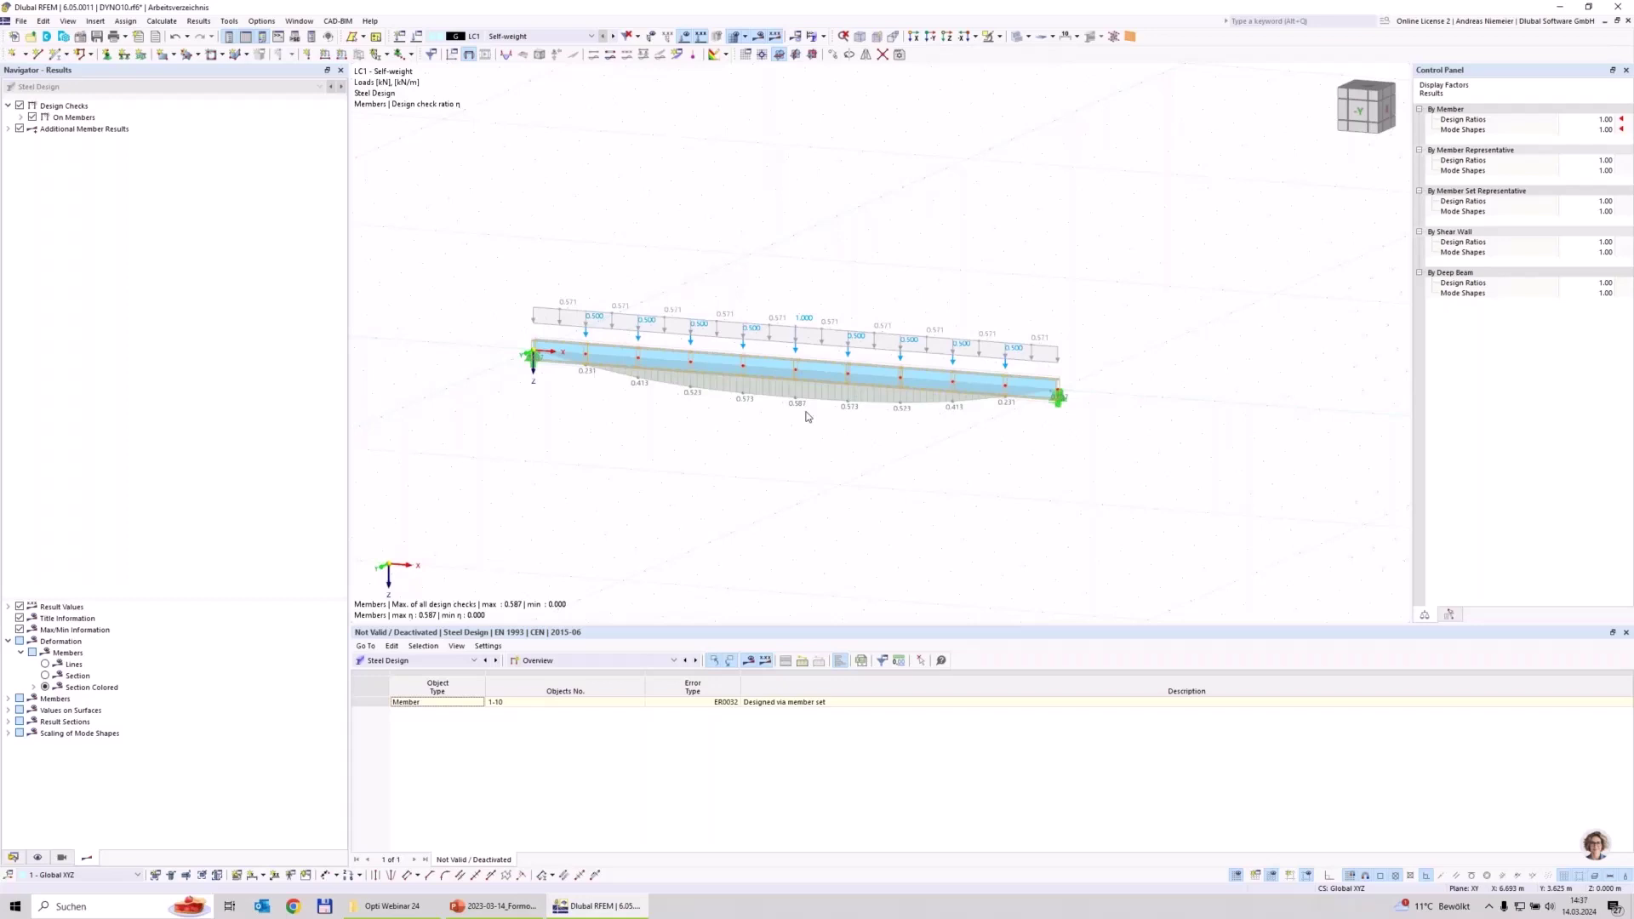
{"action": "left_click", "coordinate": [571, 39]}
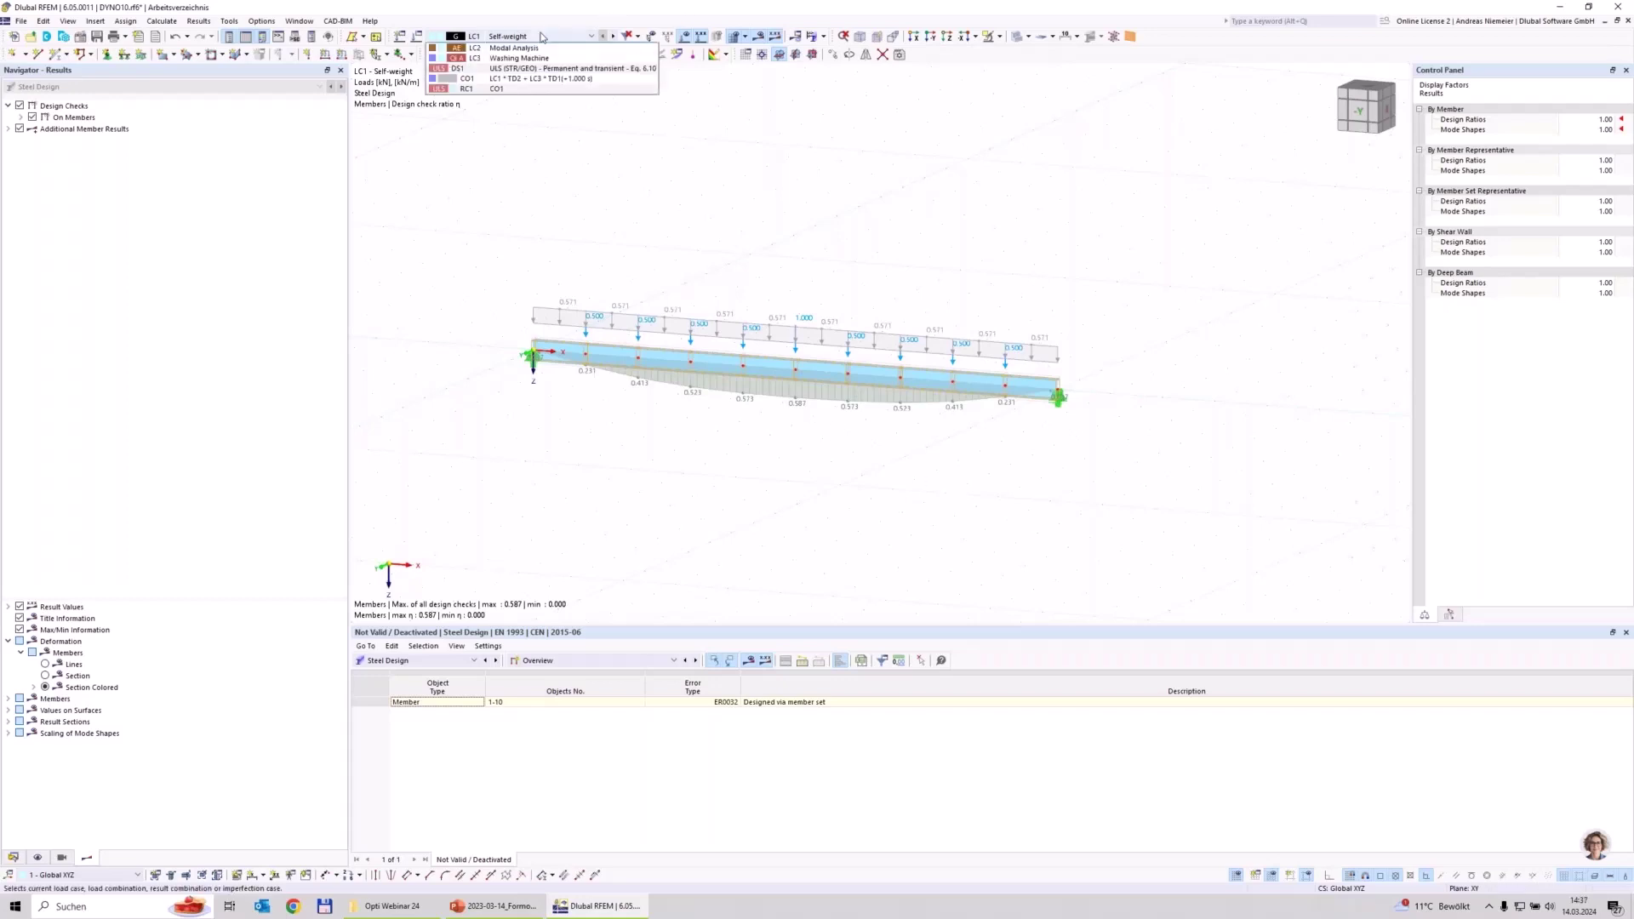
{"action": "left_click", "coordinate": [530, 101]}
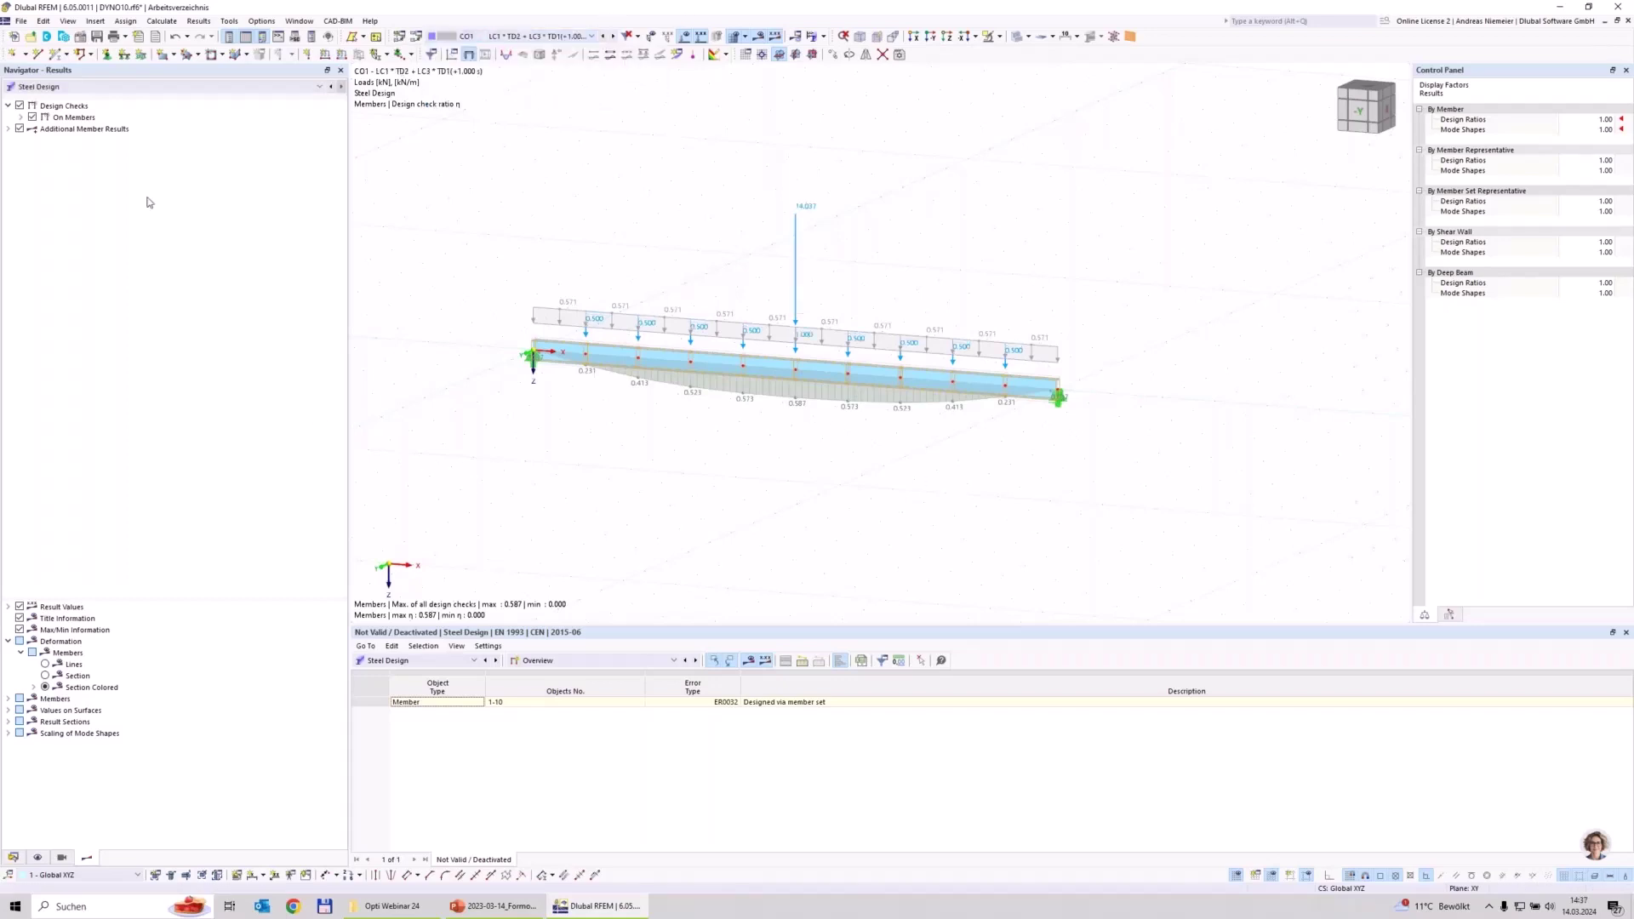
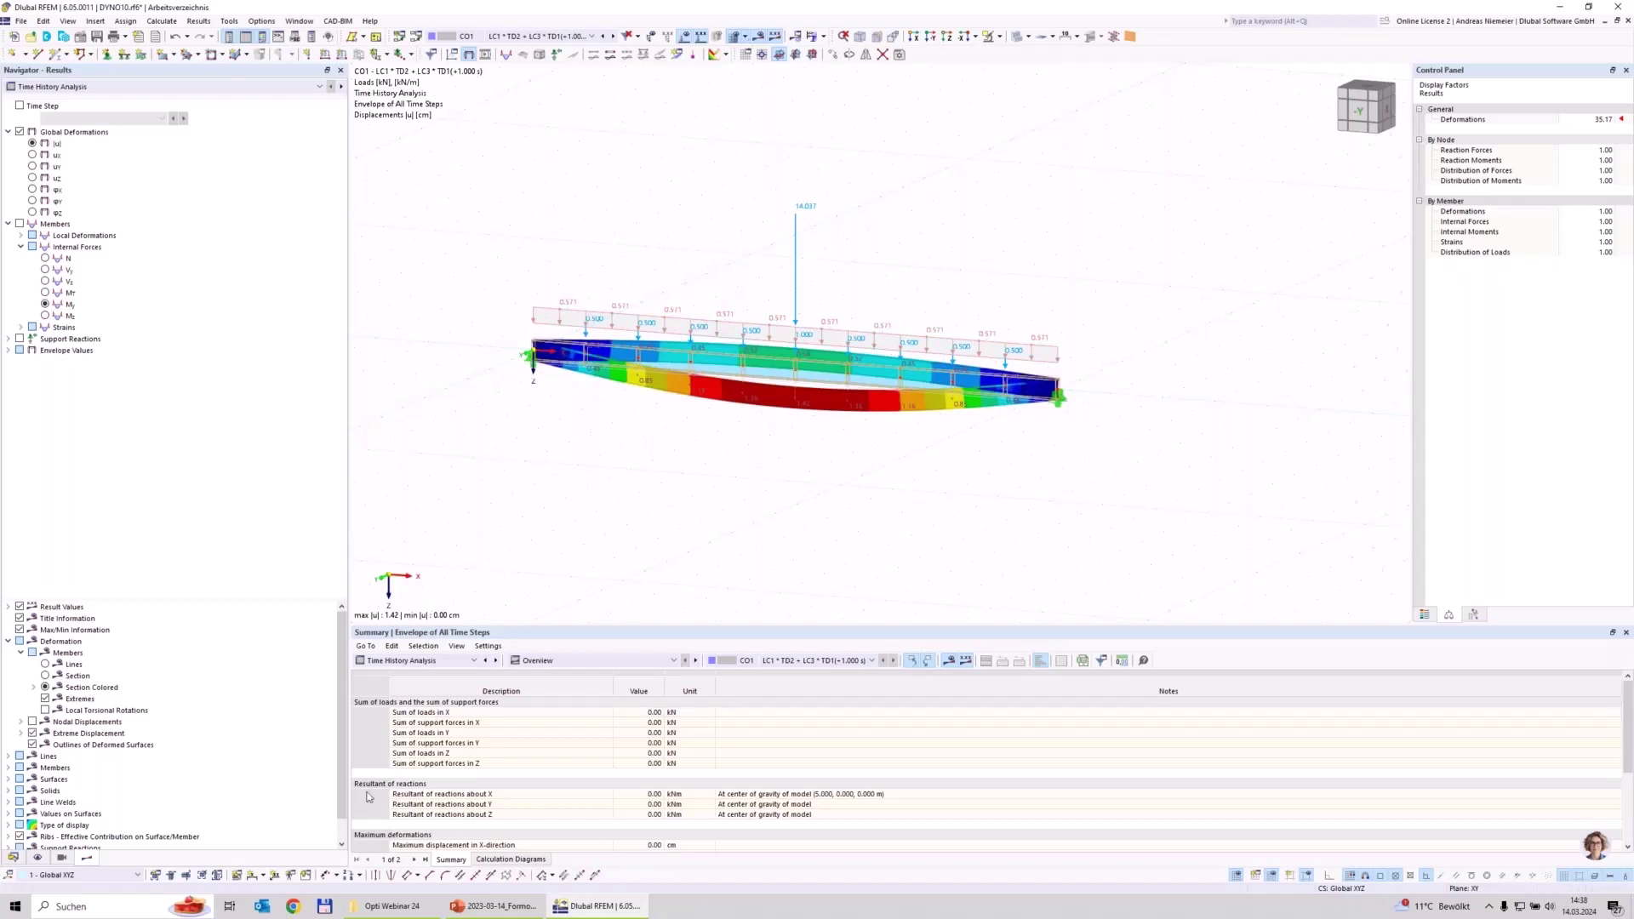
Hide the self-weight load symbols in the model display.
{"action": "left_click", "coordinate": [36, 857]}
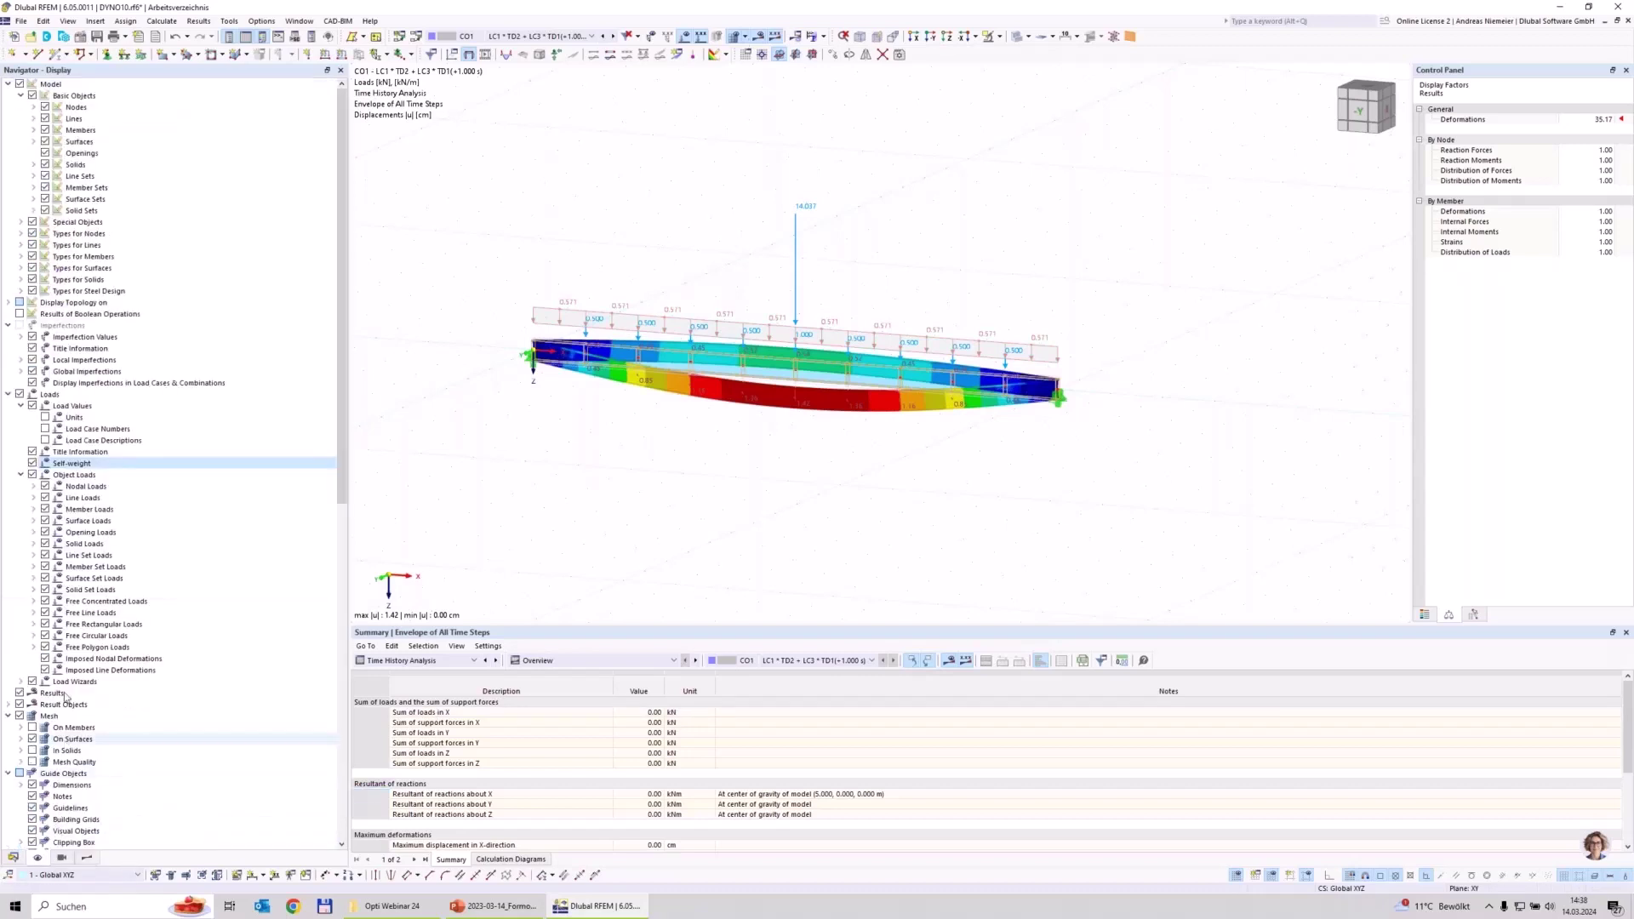
{"action": "left_click", "coordinate": [32, 463]}
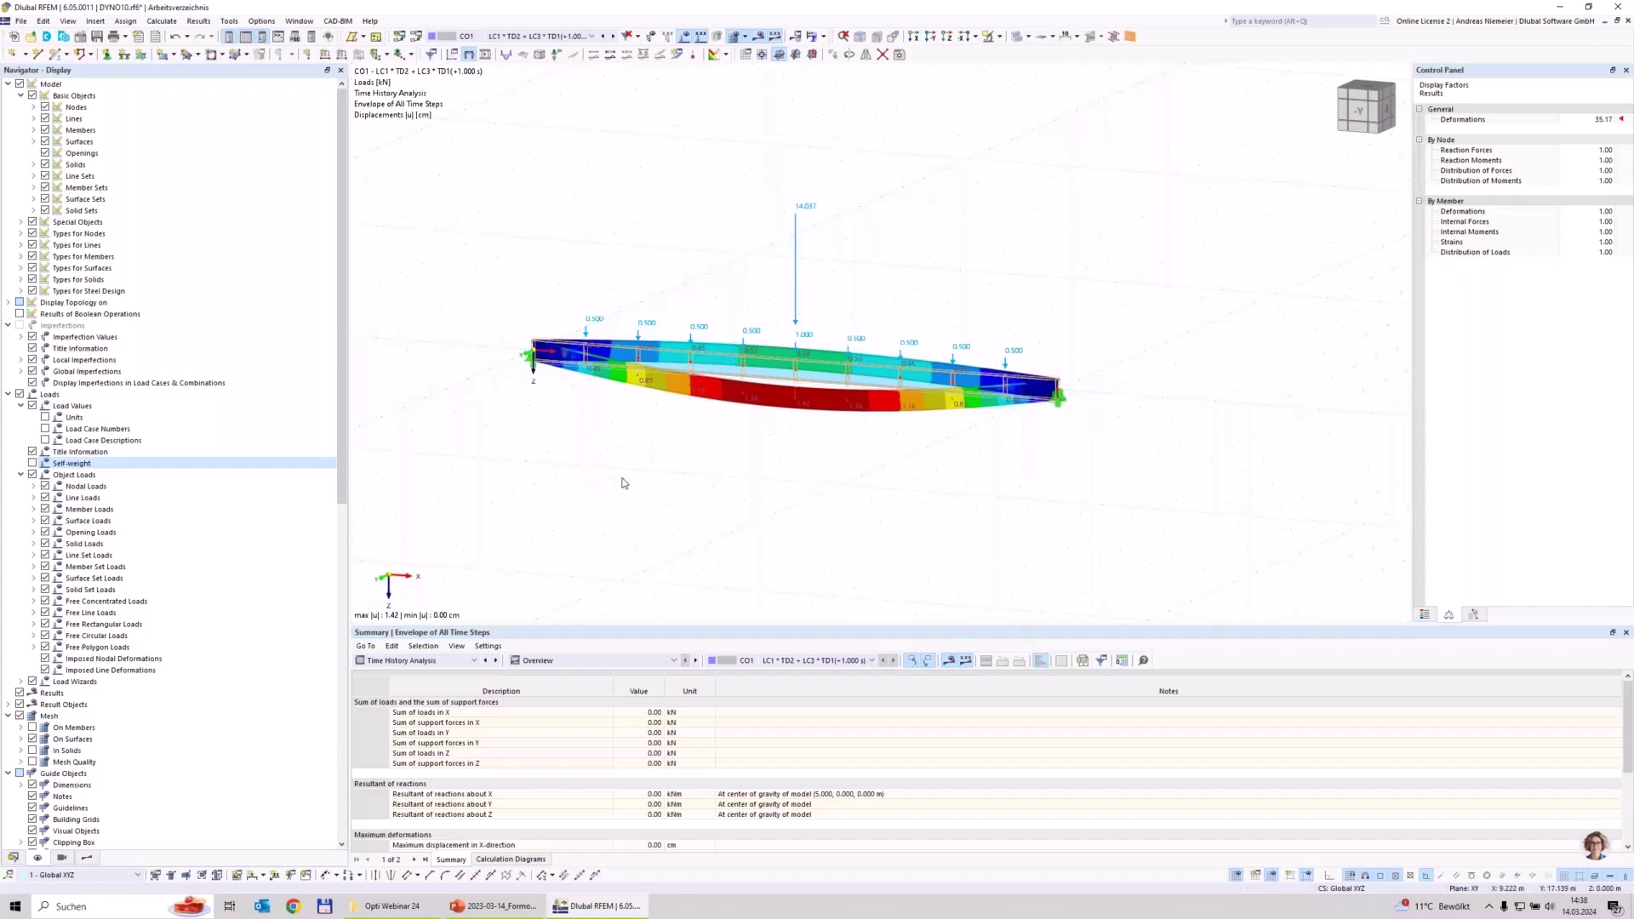
Open the global parameters from the structure table and add a parameter M with the unit group Forces.
{"action": "left_click", "coordinate": [413, 660]}
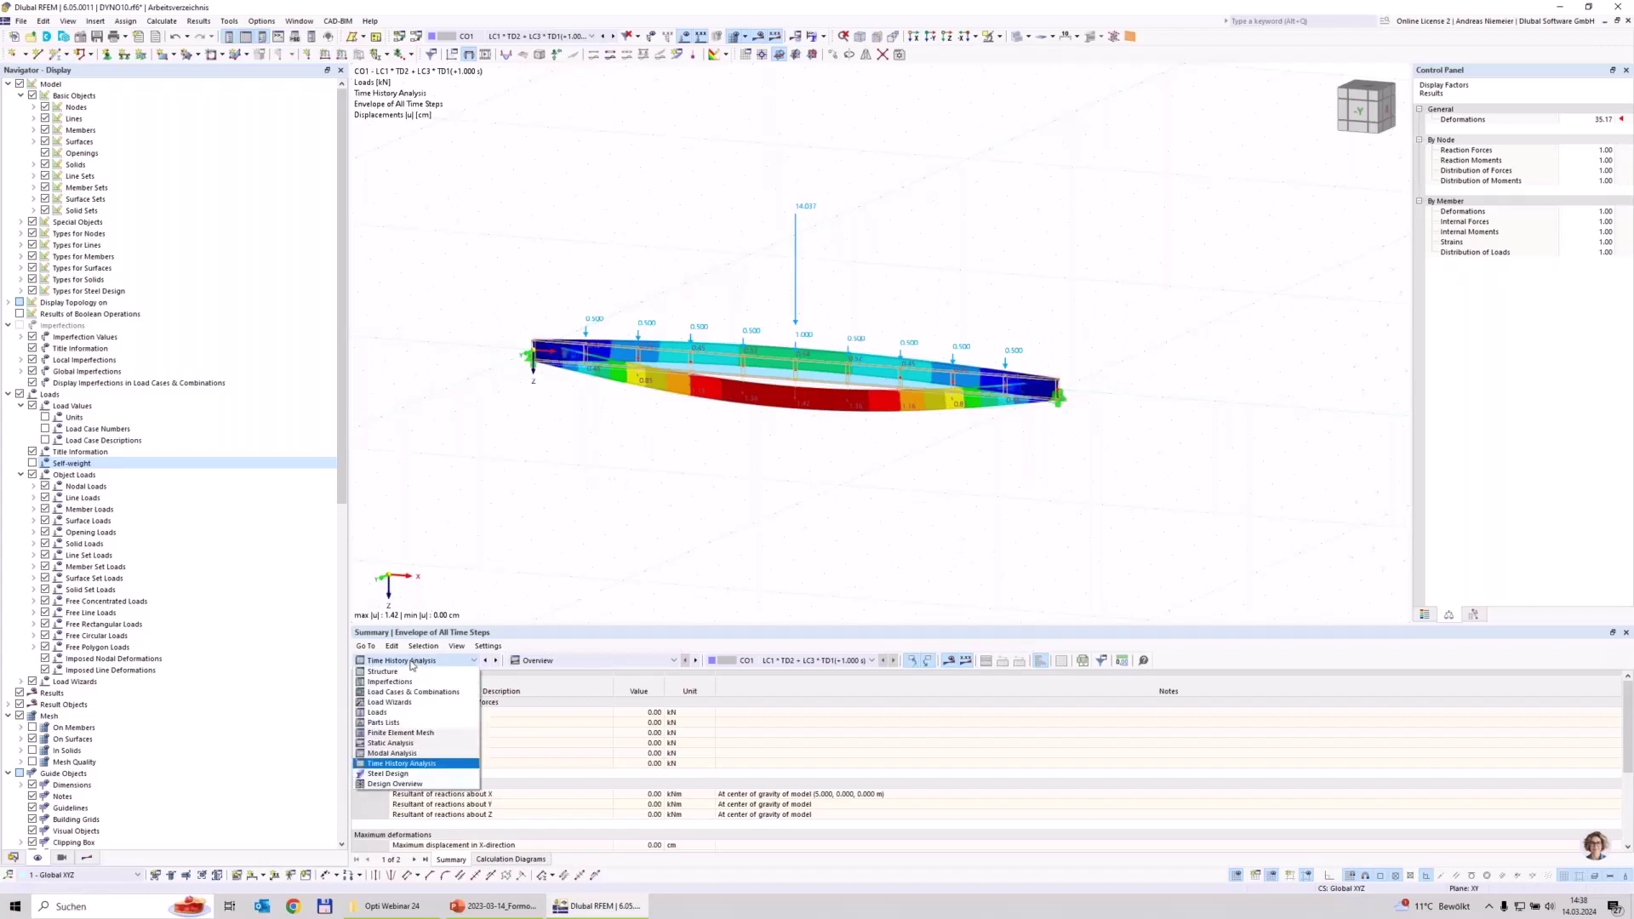
{"action": "left_click", "coordinate": [379, 669]}
{"action": "left_click", "coordinate": [952, 661]}
{"action": "left_click", "coordinate": [537, 255]}
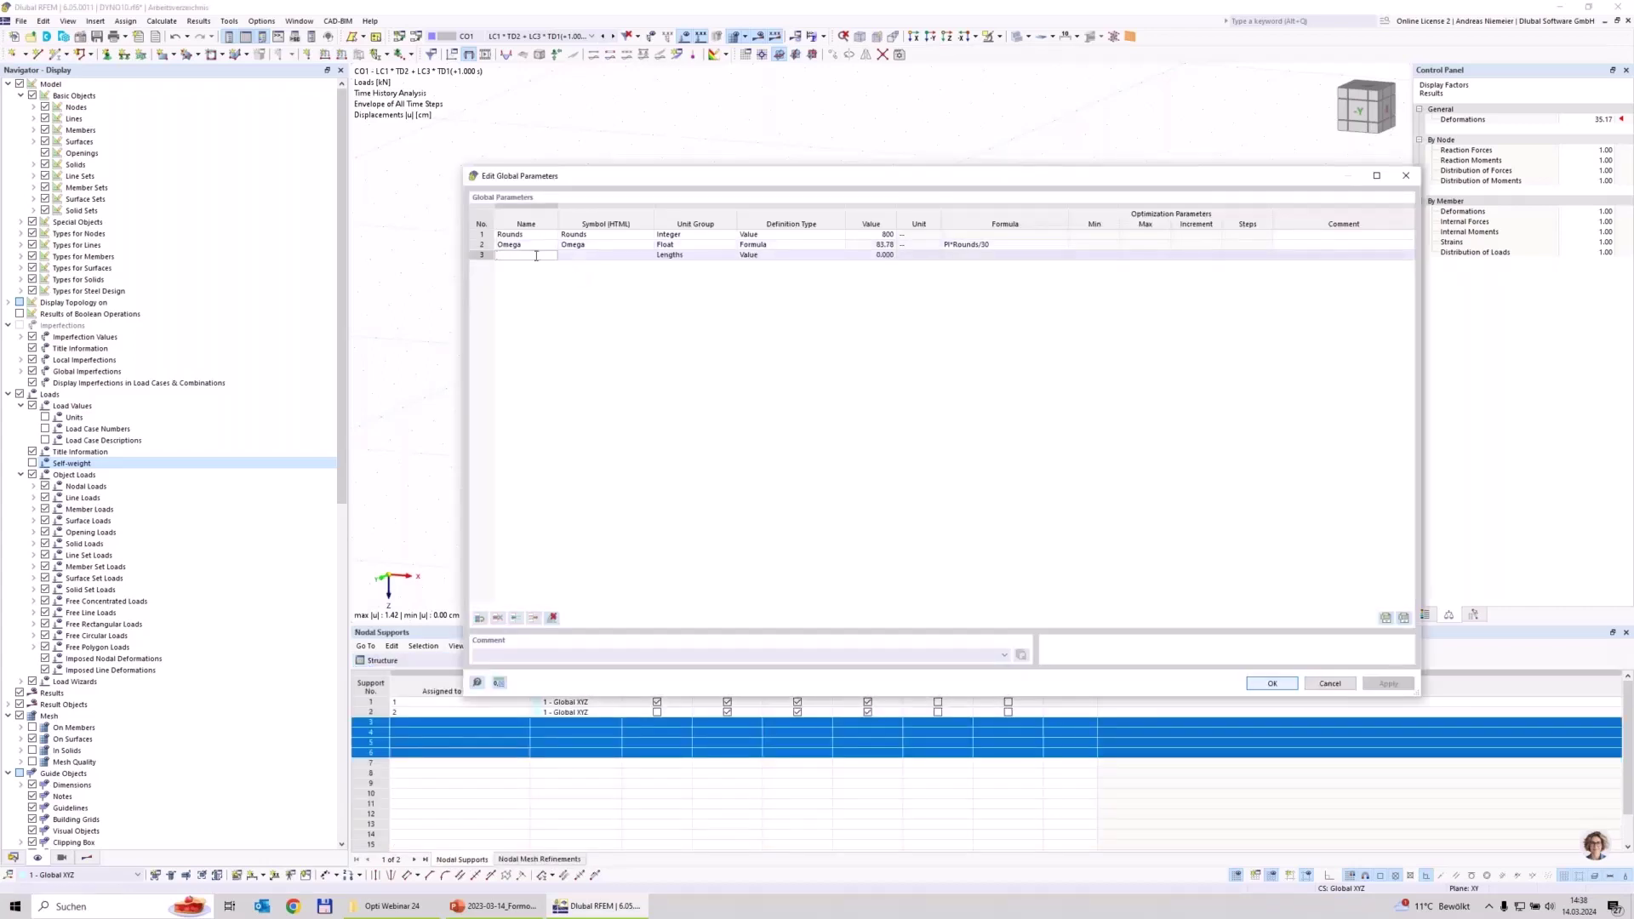
{"action": "type", "text": "M"}
{"action": "key", "text": "Tab"}
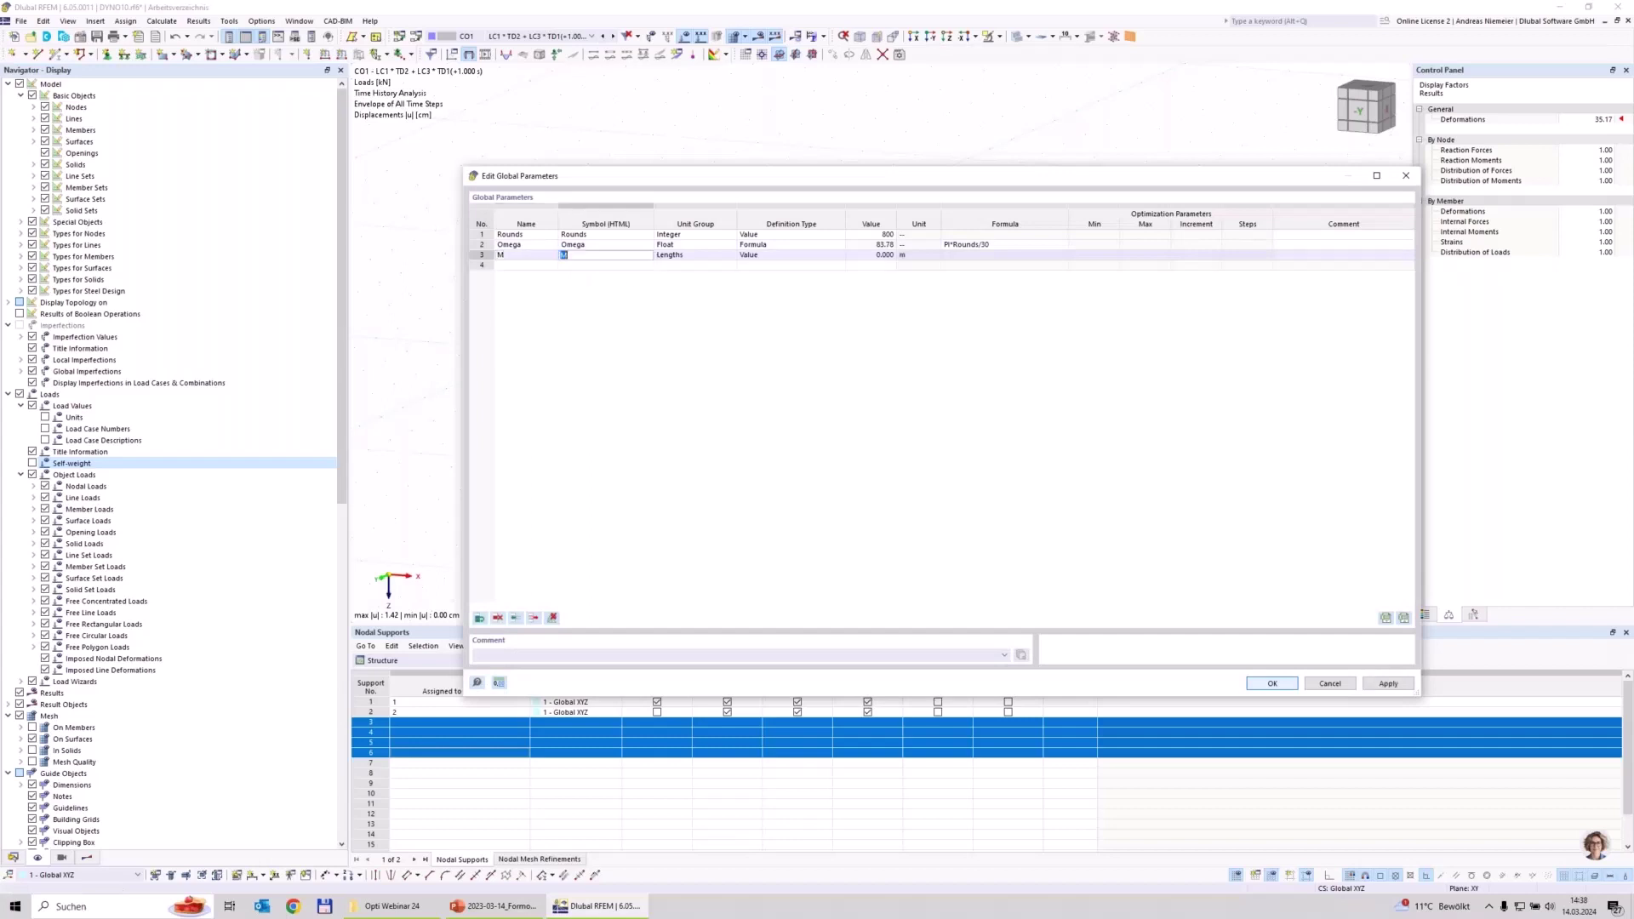
{"action": "left_click", "coordinate": [680, 254]}
{"action": "left_click", "coordinate": [685, 255]}
{"action": "scroll", "coordinate": [742, 500], "scroll_direction": "down", "scroll_amount": 10}
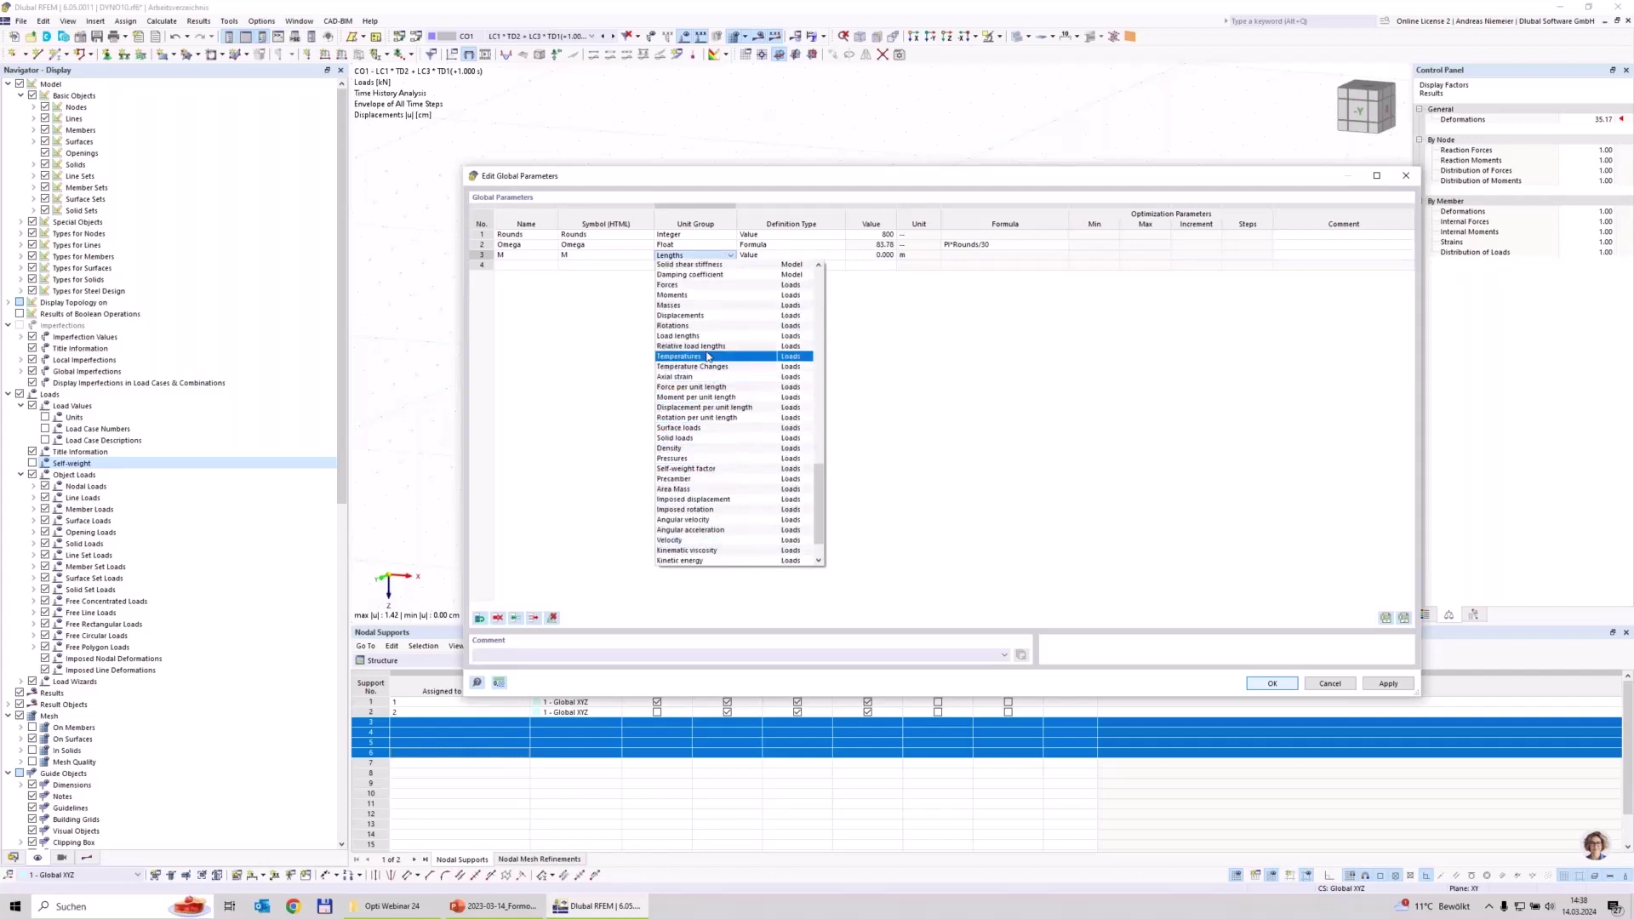
{"action": "left_click", "coordinate": [698, 284]}
Set the value of global parameter M to 0.8 kN and accept the parameter list.
{"action": "key", "text": "Tab"}
{"action": "key", "text": "Tab"}
{"action": "type", "text": "0"}
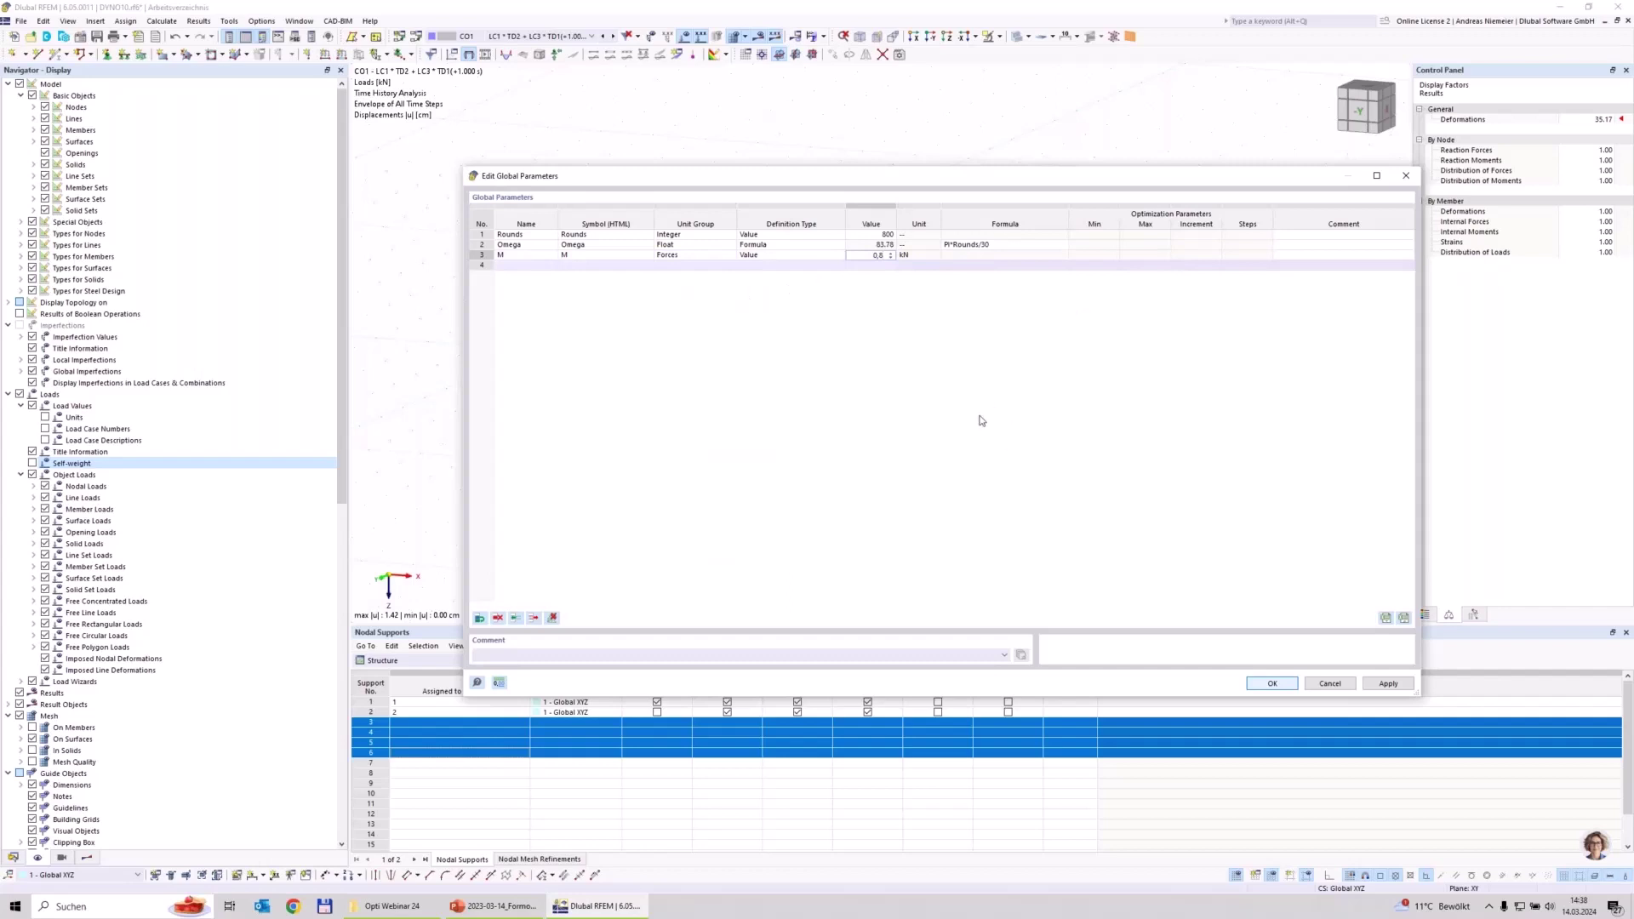
{"action": "key", "text": "Return"}
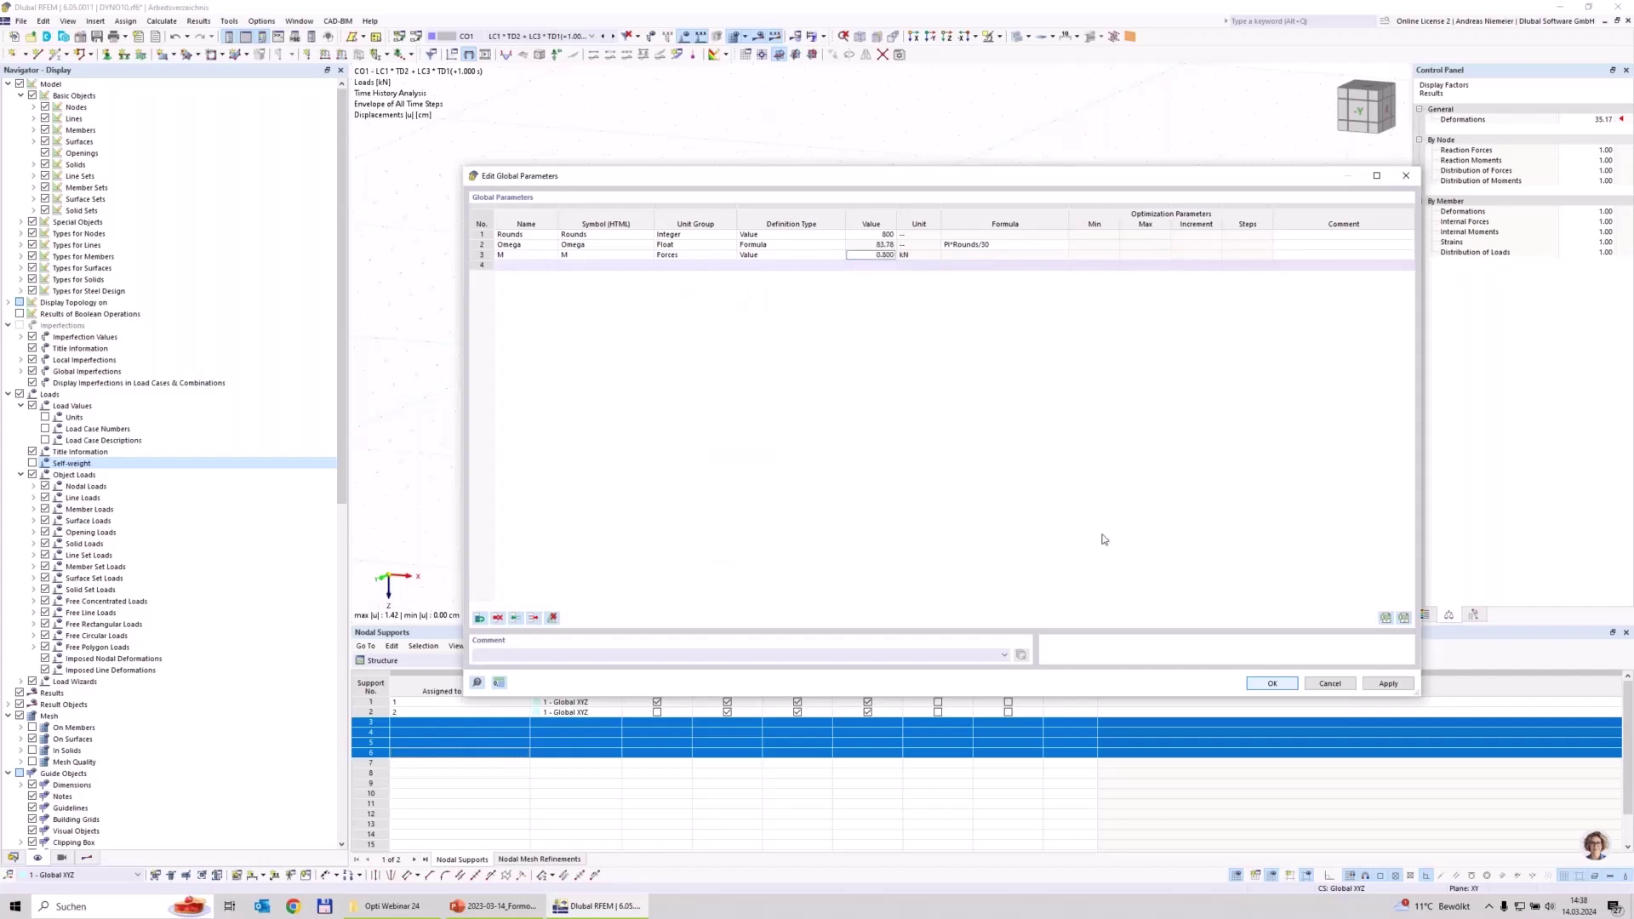
{"action": "left_click", "coordinate": [1272, 683]}
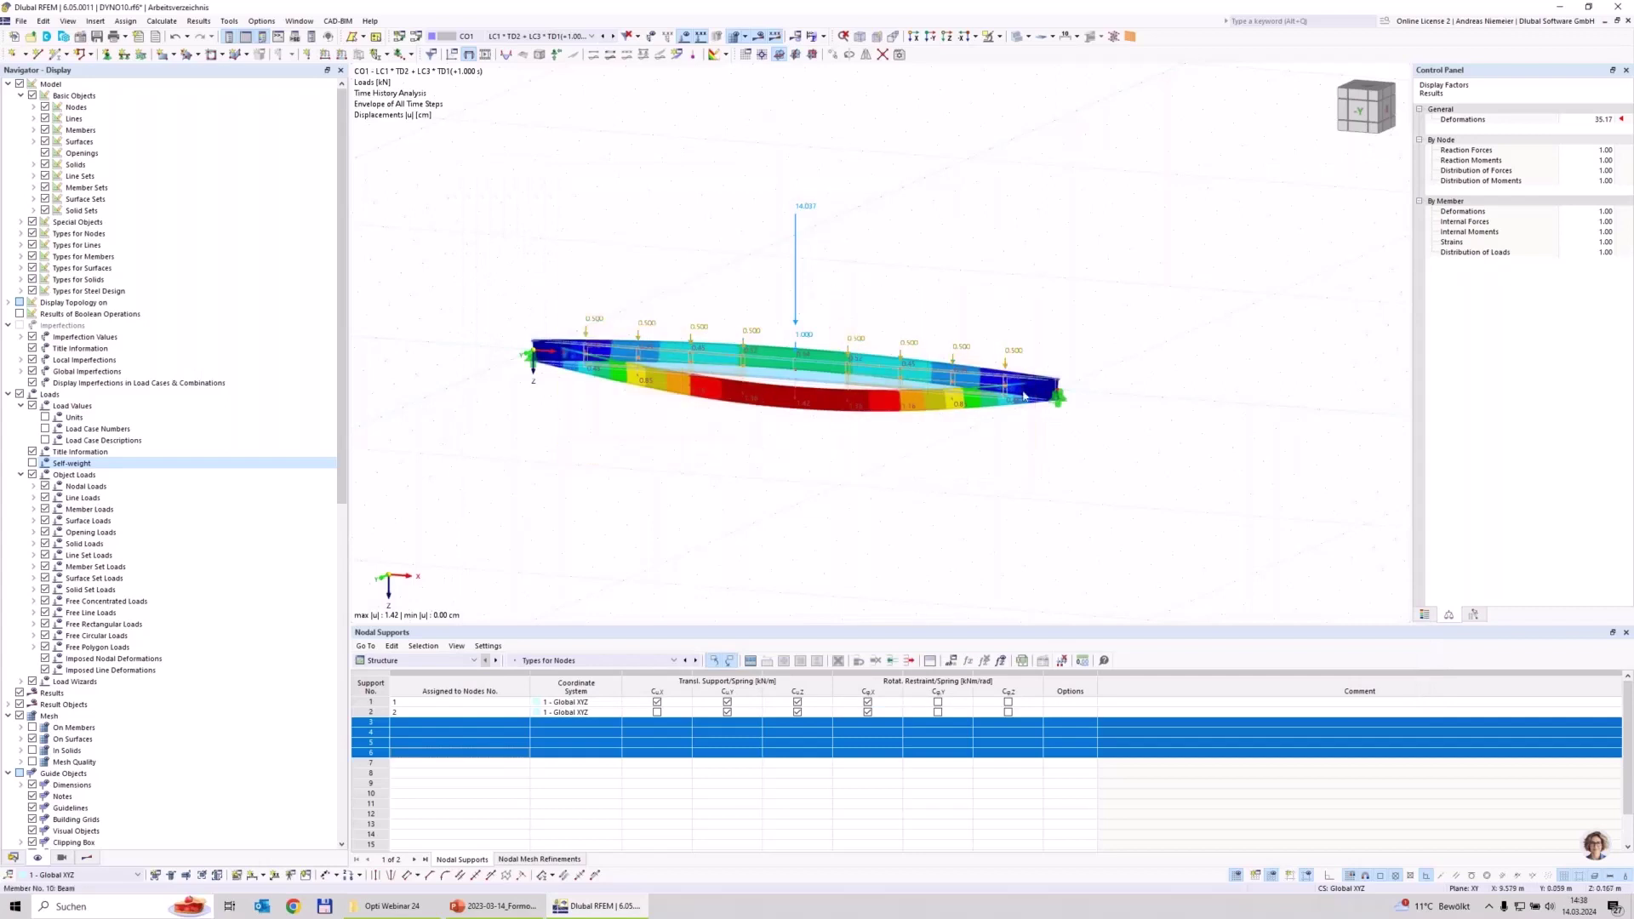
Change the force of the nodal load on nodes 4-11 to the global parameter M of 0.8 kN.
{"action": "right_click", "coordinate": [1006, 369]}
{"action": "mouse_move", "coordinate": [1234, 435]}
{"action": "left_click", "coordinate": [1359, 439]}
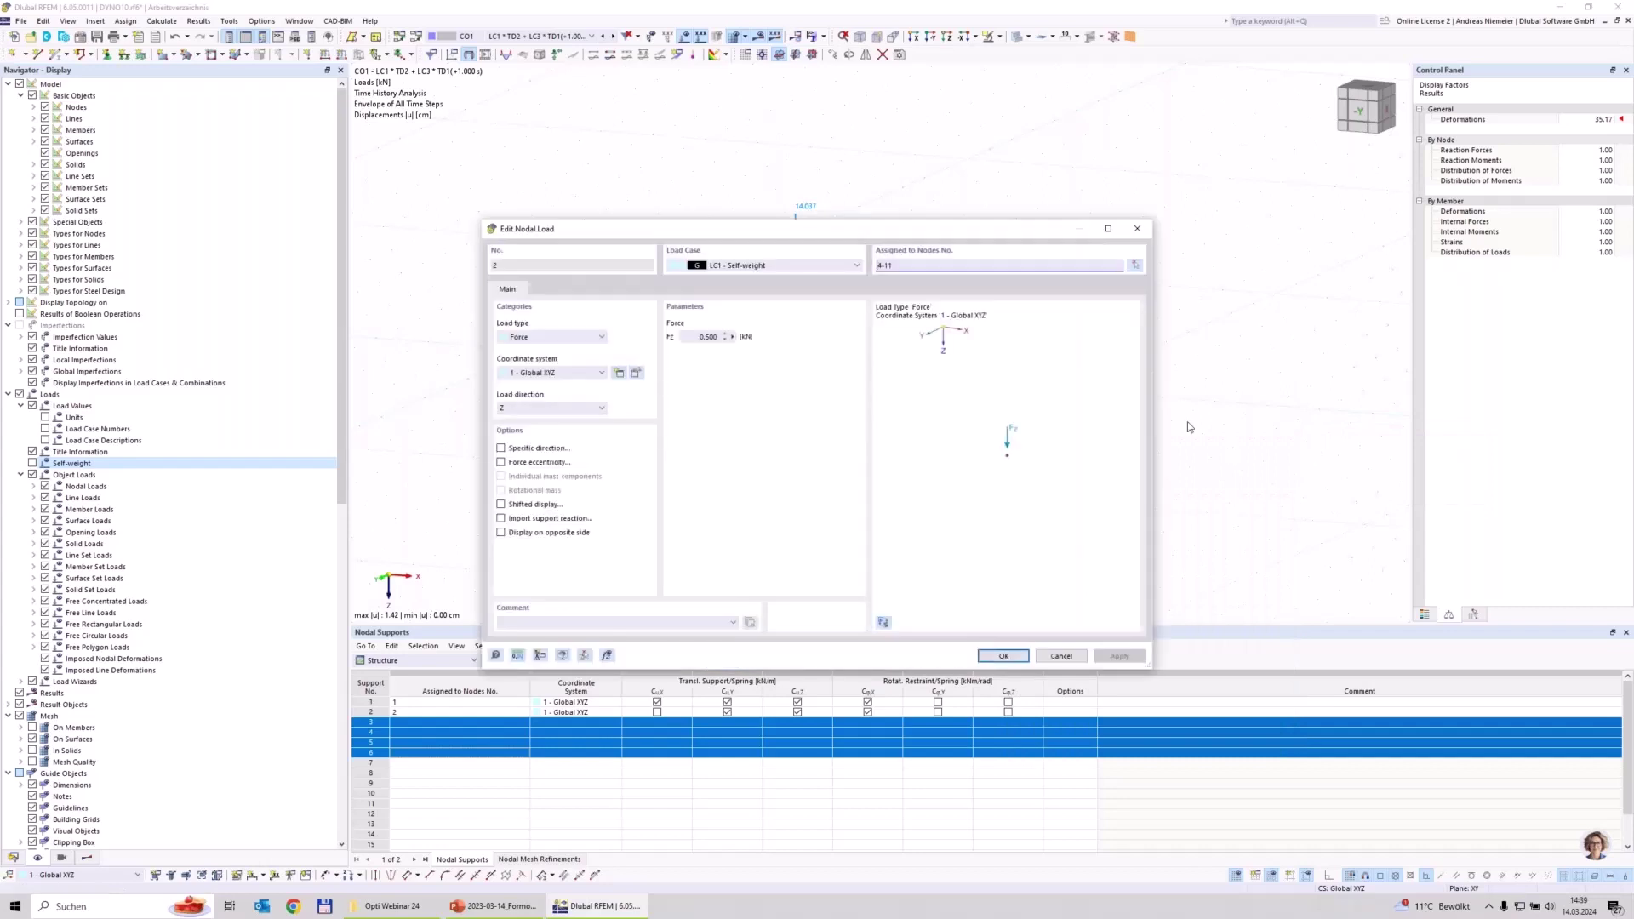
{"action": "double_click", "coordinate": [706, 337]}
{"action": "key", "text": "BackSpace"}
{"action": "type", "text": "0.8"}
{"action": "key", "text": "Tab"}
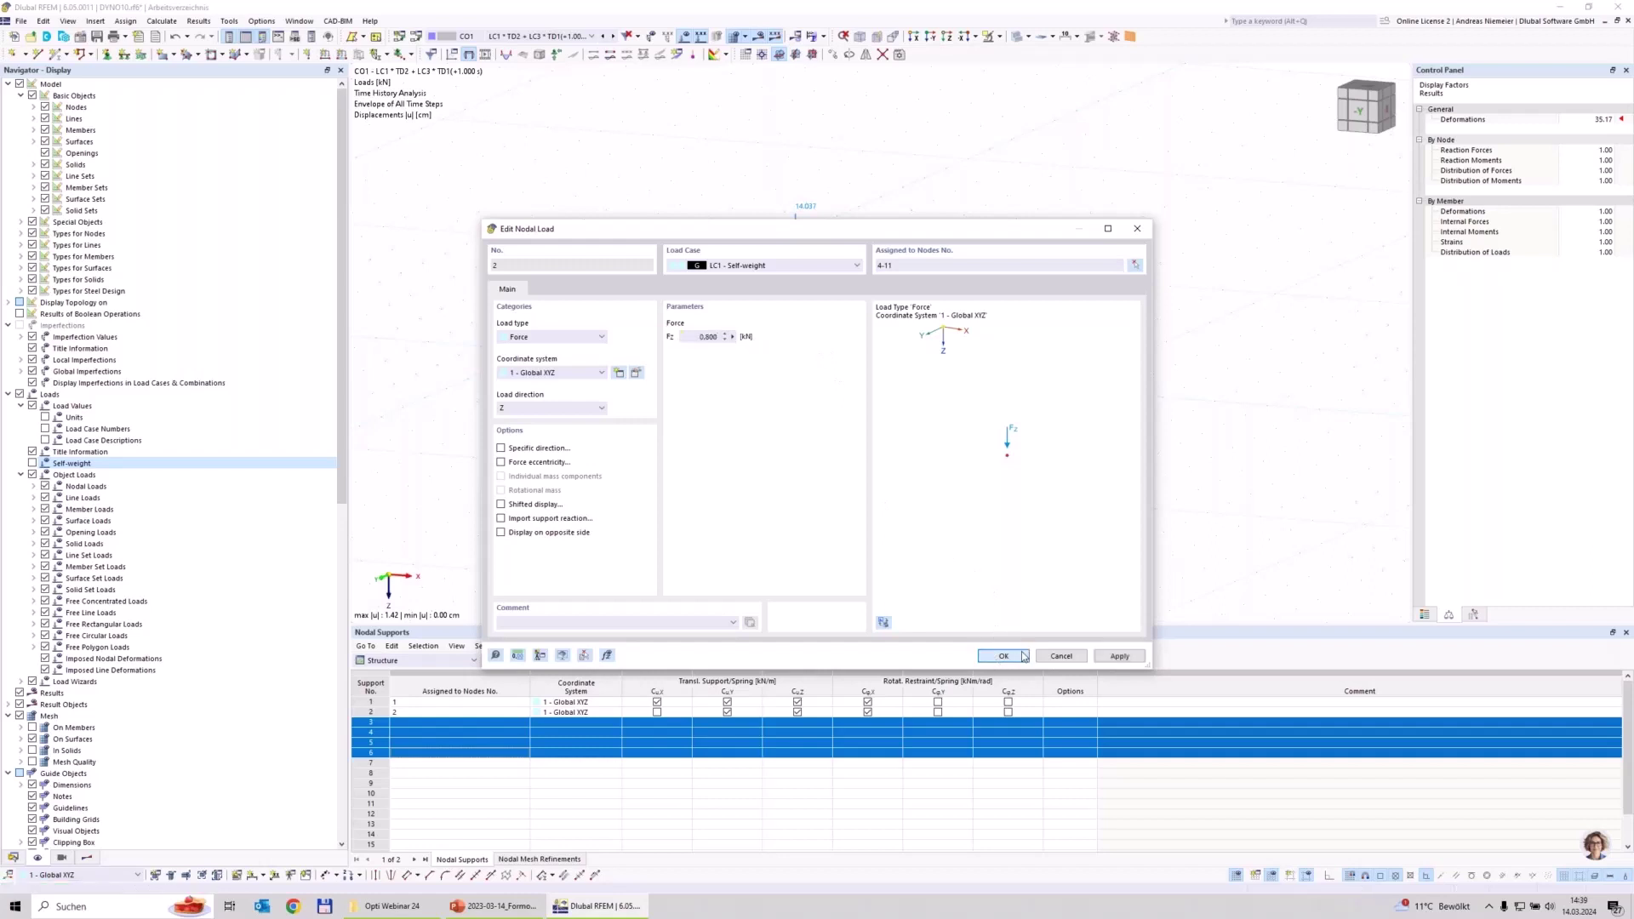
{"action": "left_click", "coordinate": [1004, 656]}
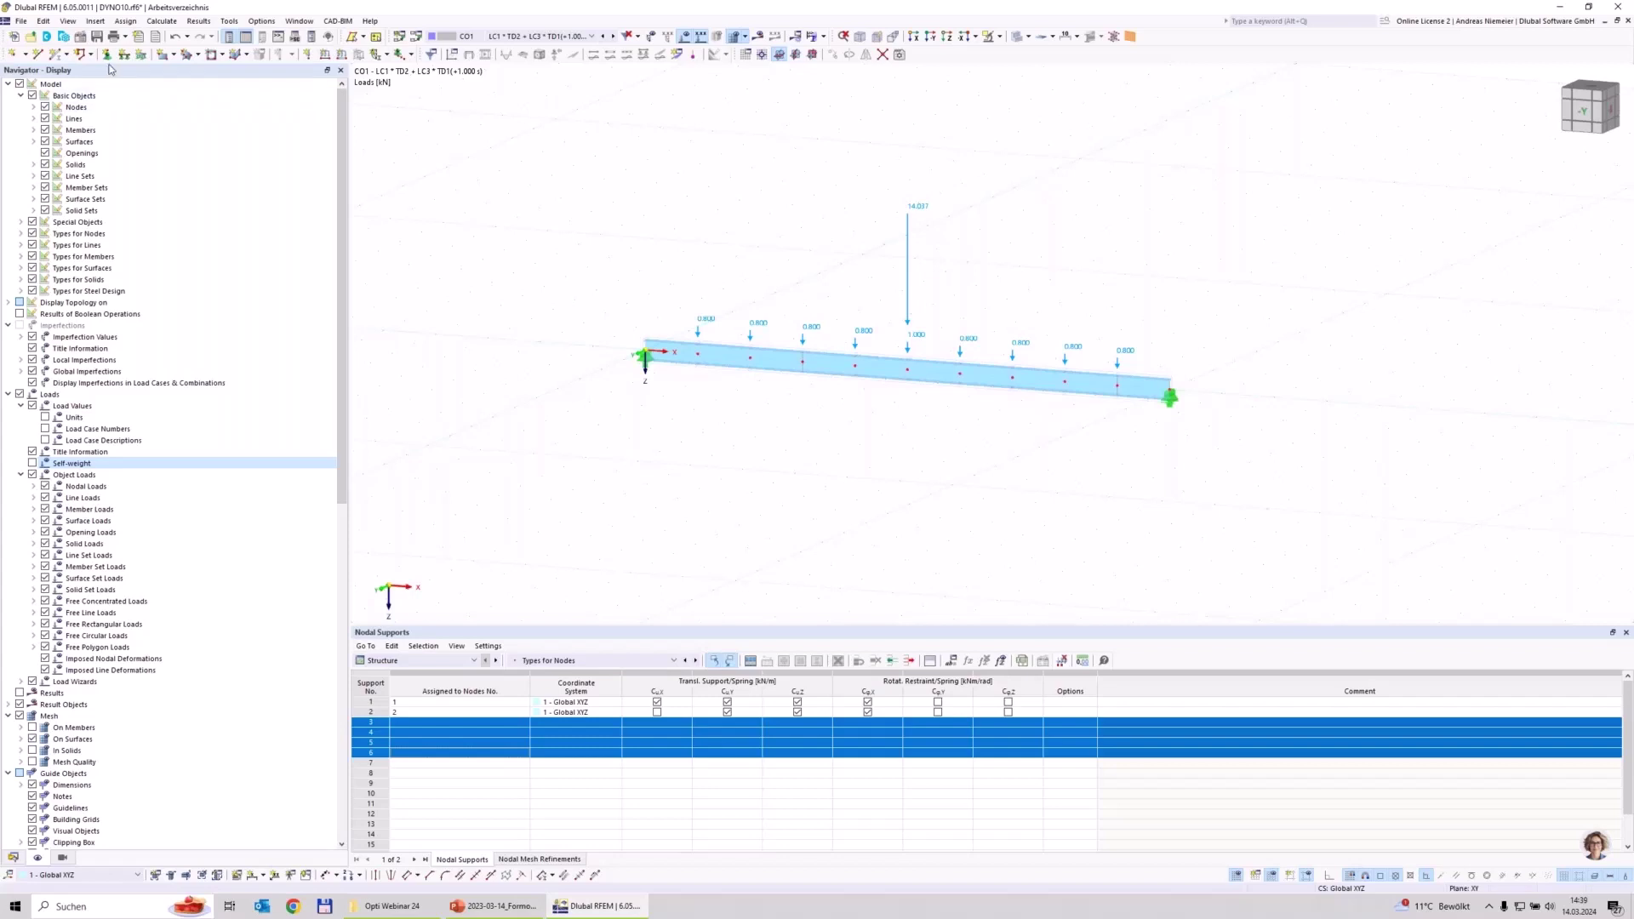
Activate the Optimization & Costs / CO2 Emission Estimation add-on in the model's base data.
{"action": "left_click", "coordinate": [83, 38]}
{"action": "left_click", "coordinate": [609, 205]}
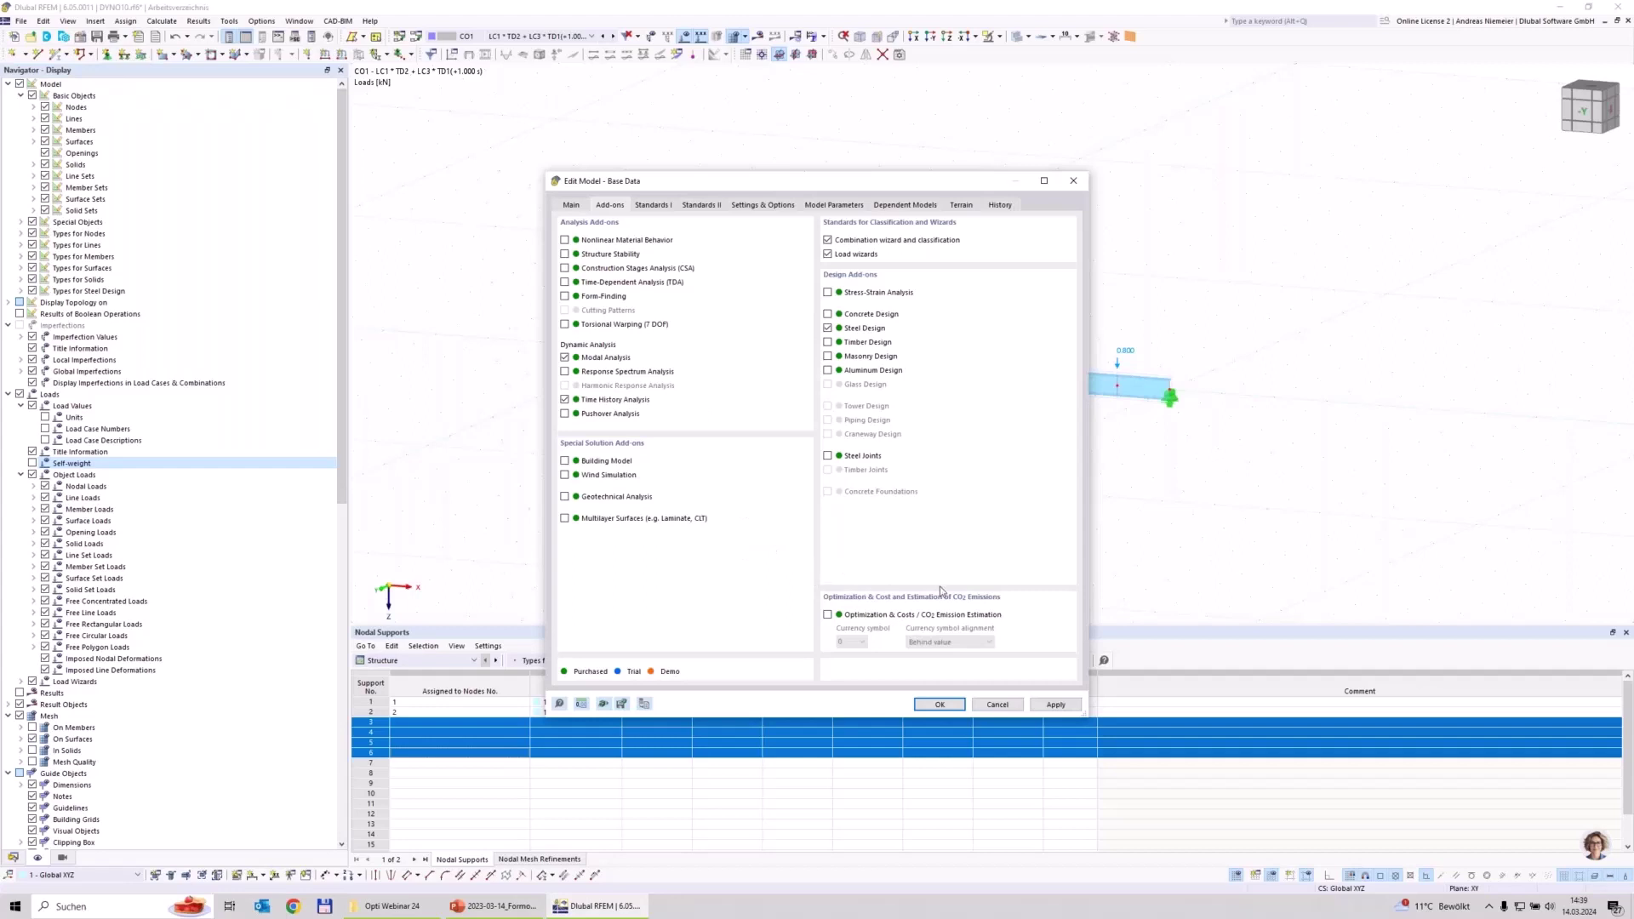
{"action": "left_click", "coordinate": [845, 614]}
{"action": "left_click", "coordinate": [936, 704]}
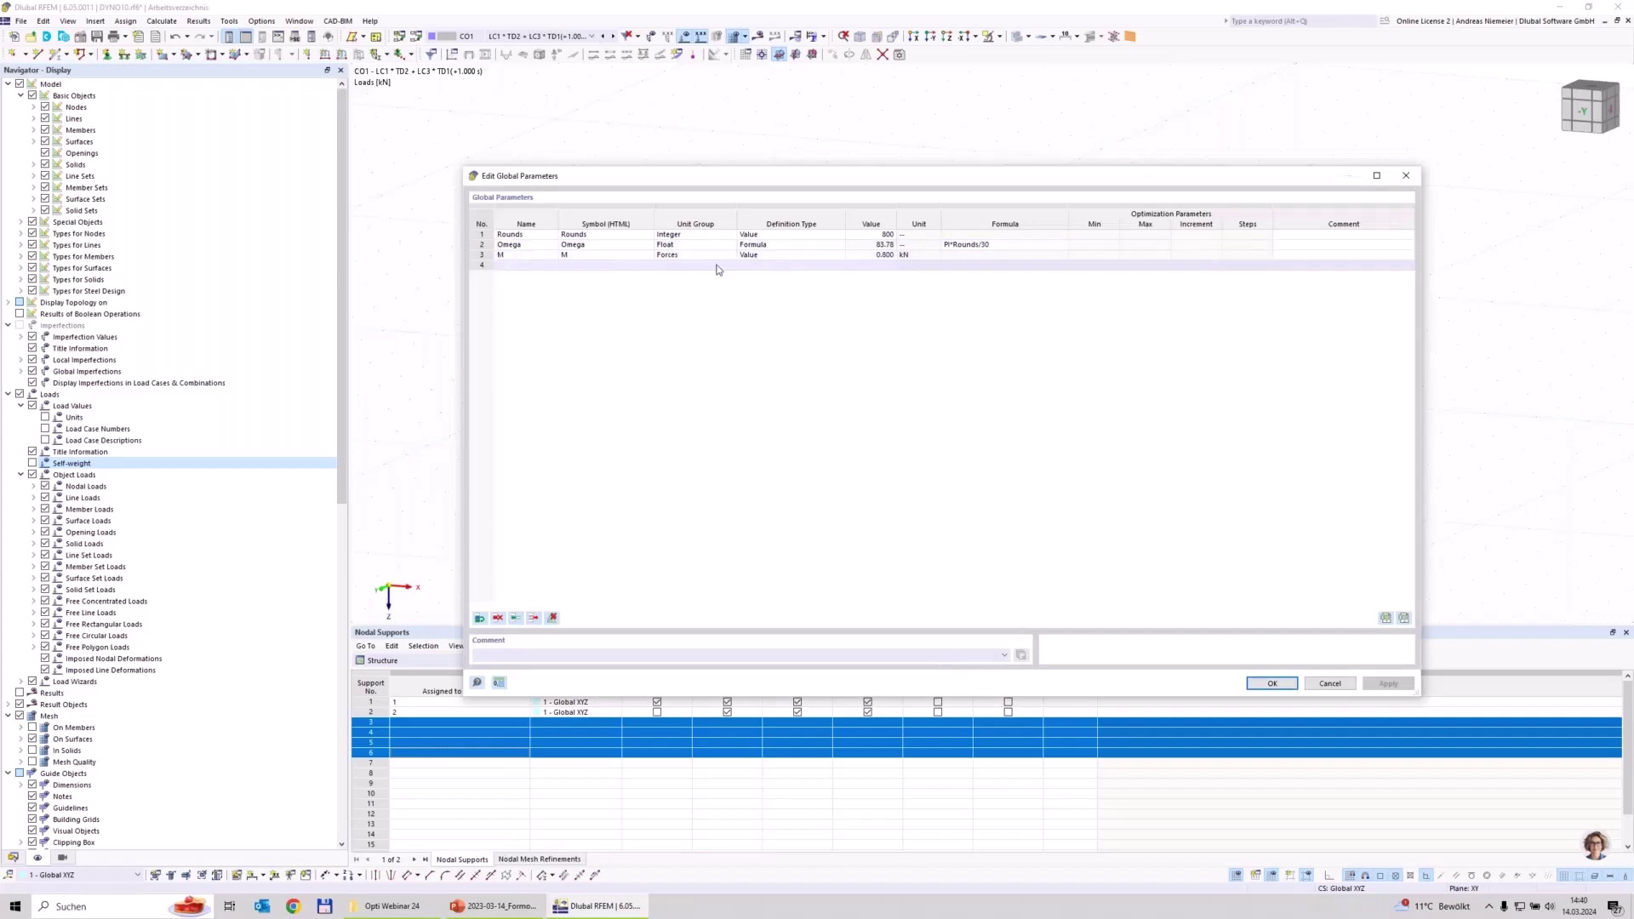
Change the definition type of global parameter M to Optimization and set its value to 0.001 kN.
{"action": "left_click", "coordinate": [809, 257]}
{"action": "left_click", "coordinate": [830, 257]}
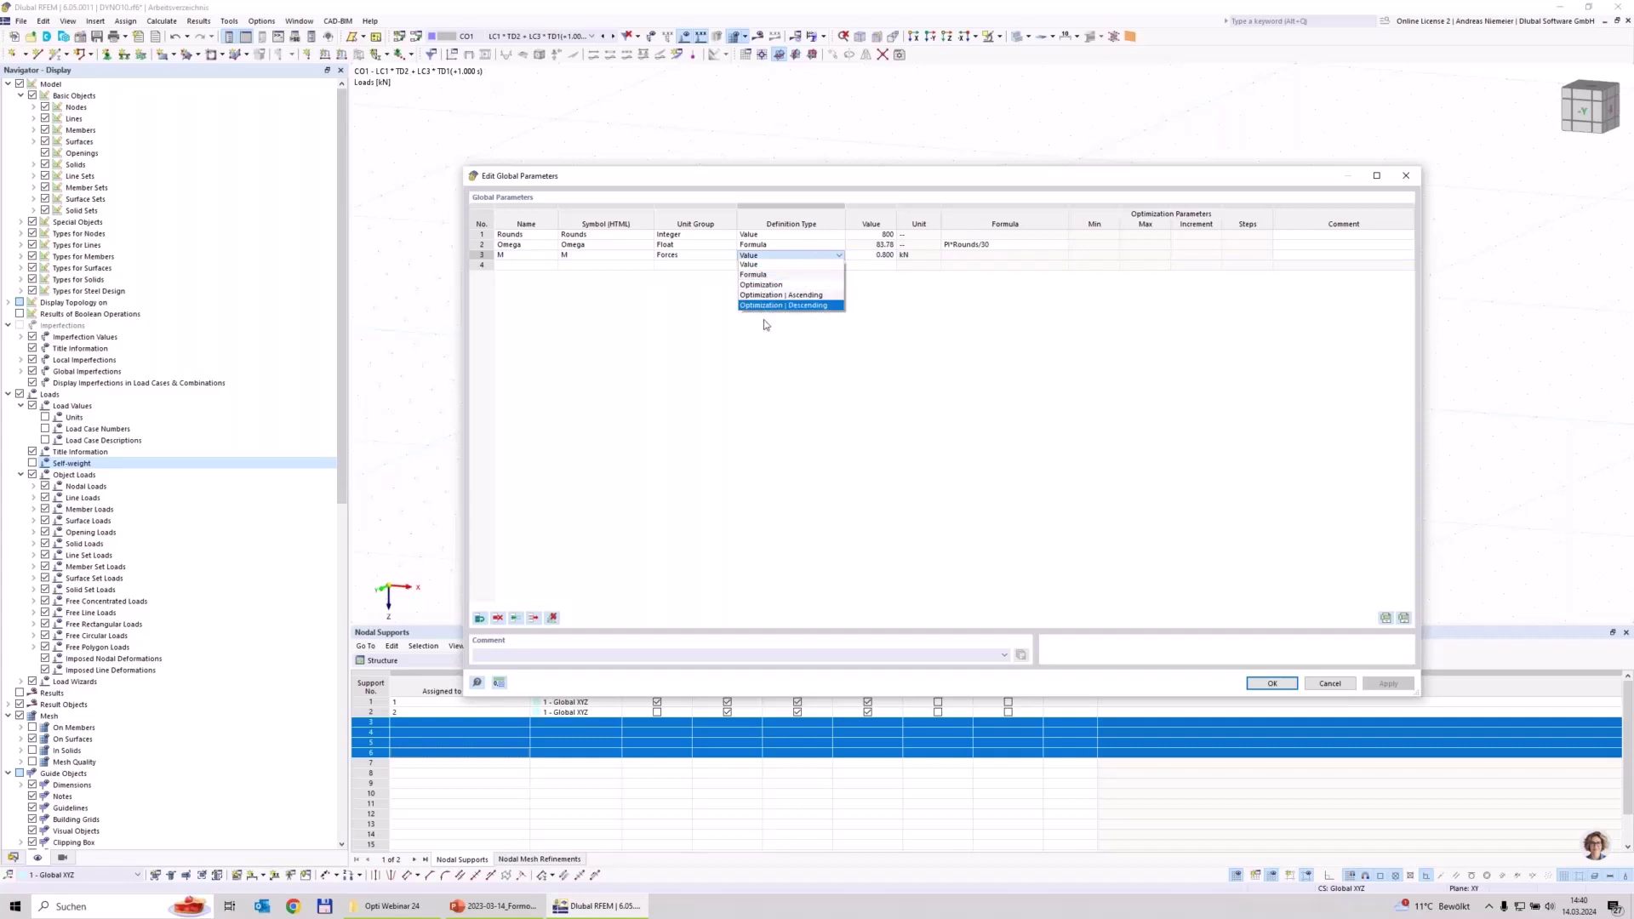
{"action": "left_click", "coordinate": [772, 285]}
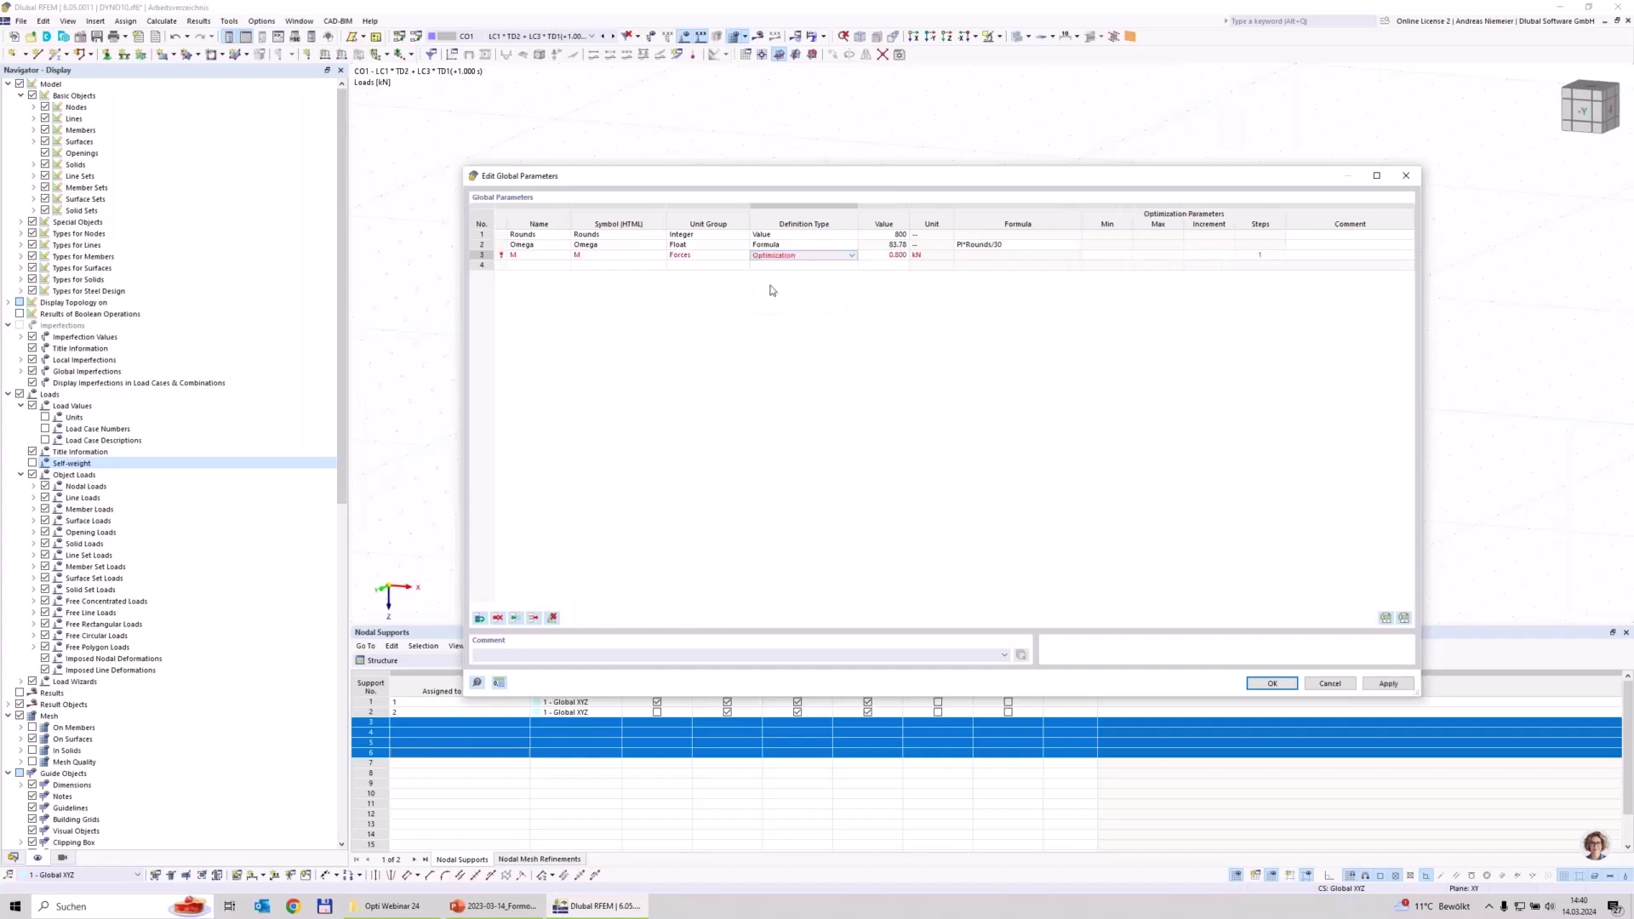
{"action": "left_click", "coordinate": [1096, 256]}
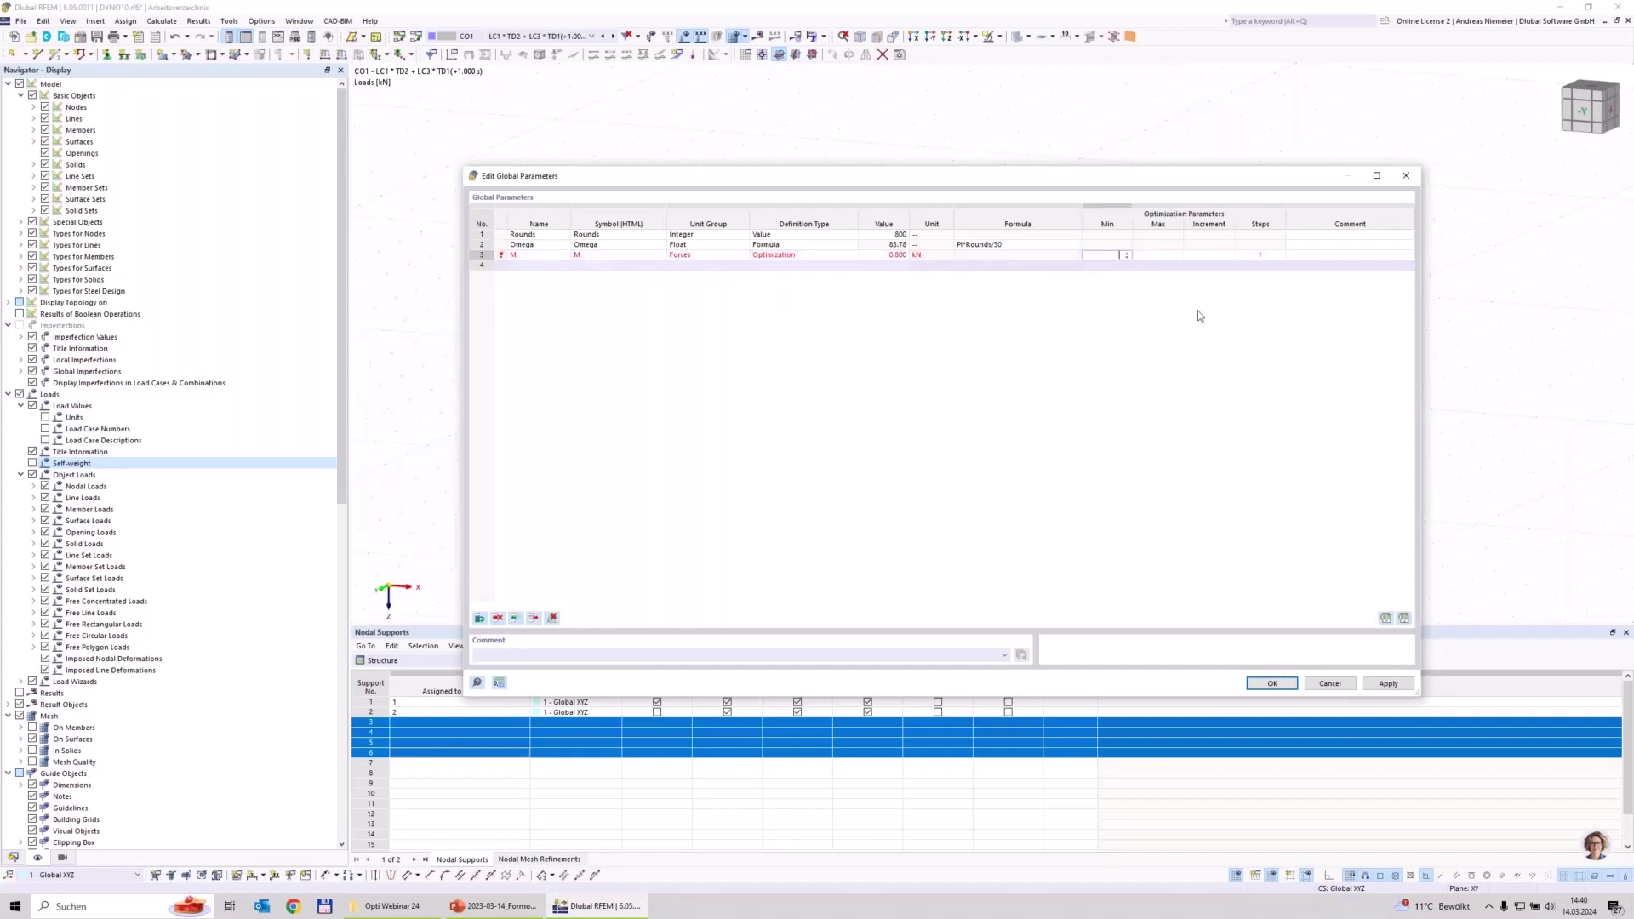
{"action": "left_click", "coordinate": [888, 255]}
{"action": "type", "text": "10"}
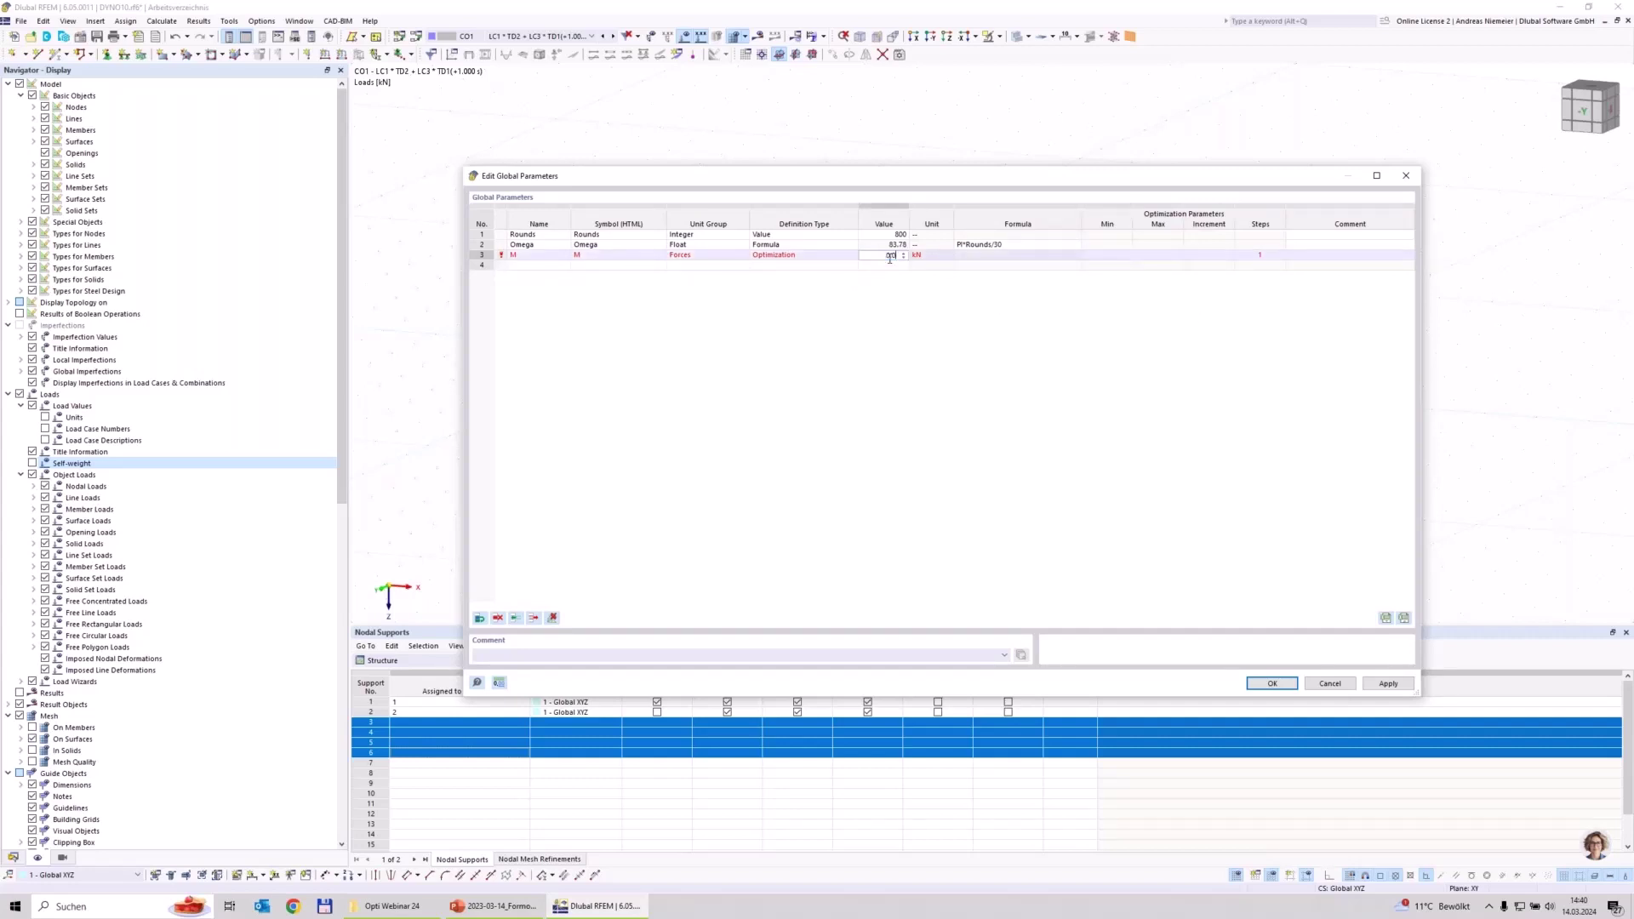
{"action": "type", "text": "01"}
{"action": "key", "text": "Tab"}
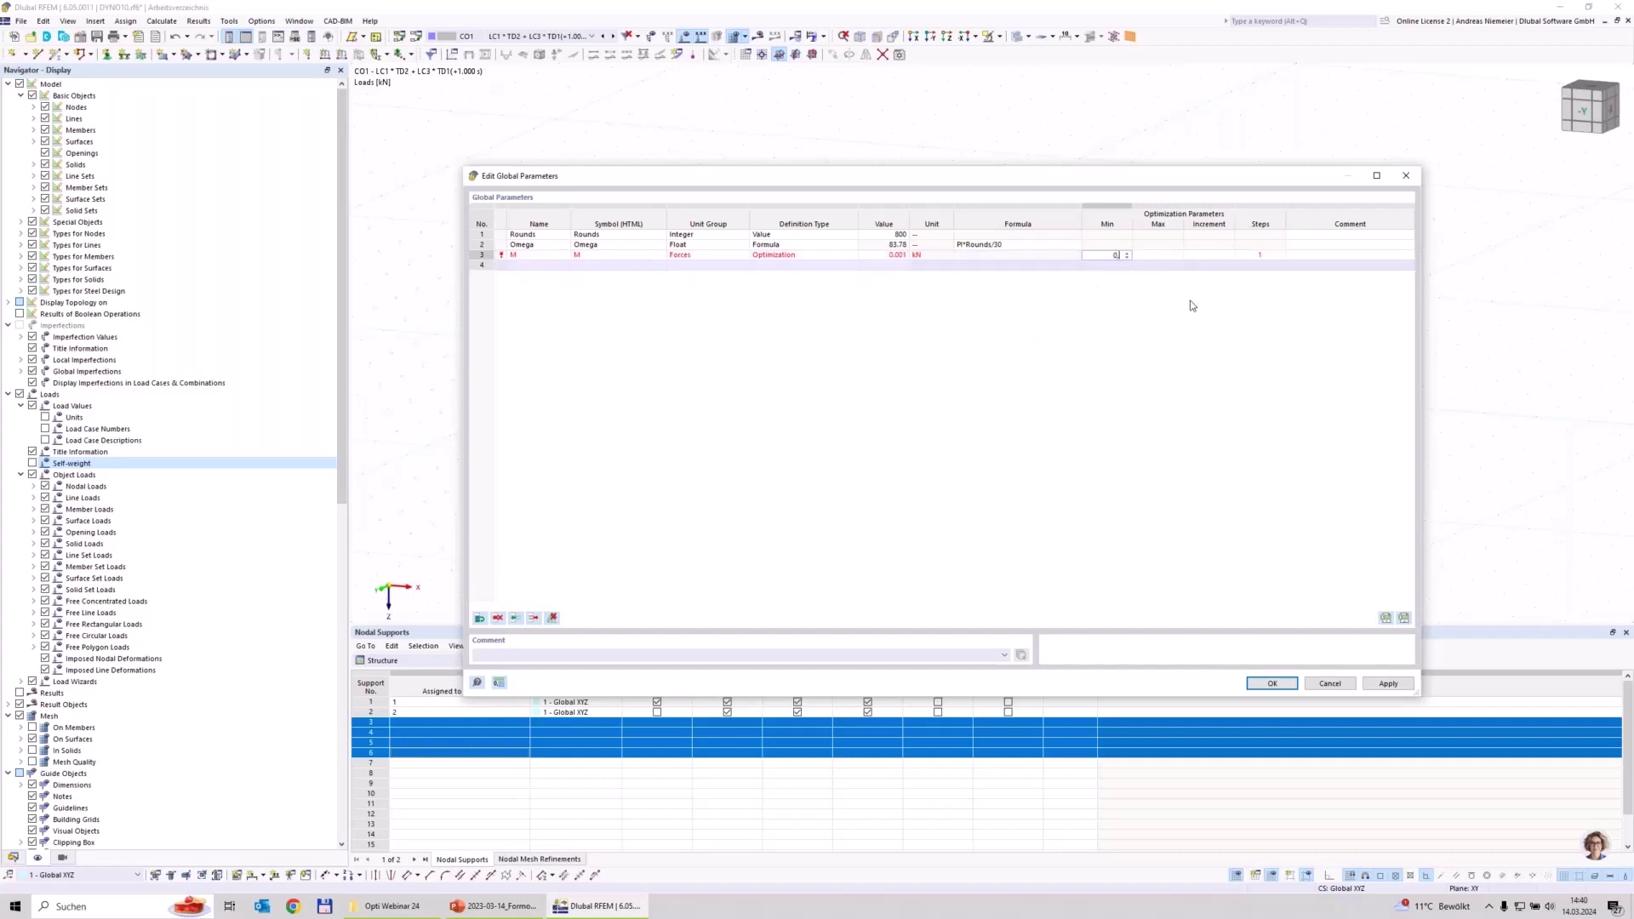
Give parameter M an optimization range from 0.001 to 8.001 kN with an increment of 0.2 kN.
{"action": "type", "text": "0,001"}
{"action": "type", "text": "8"}
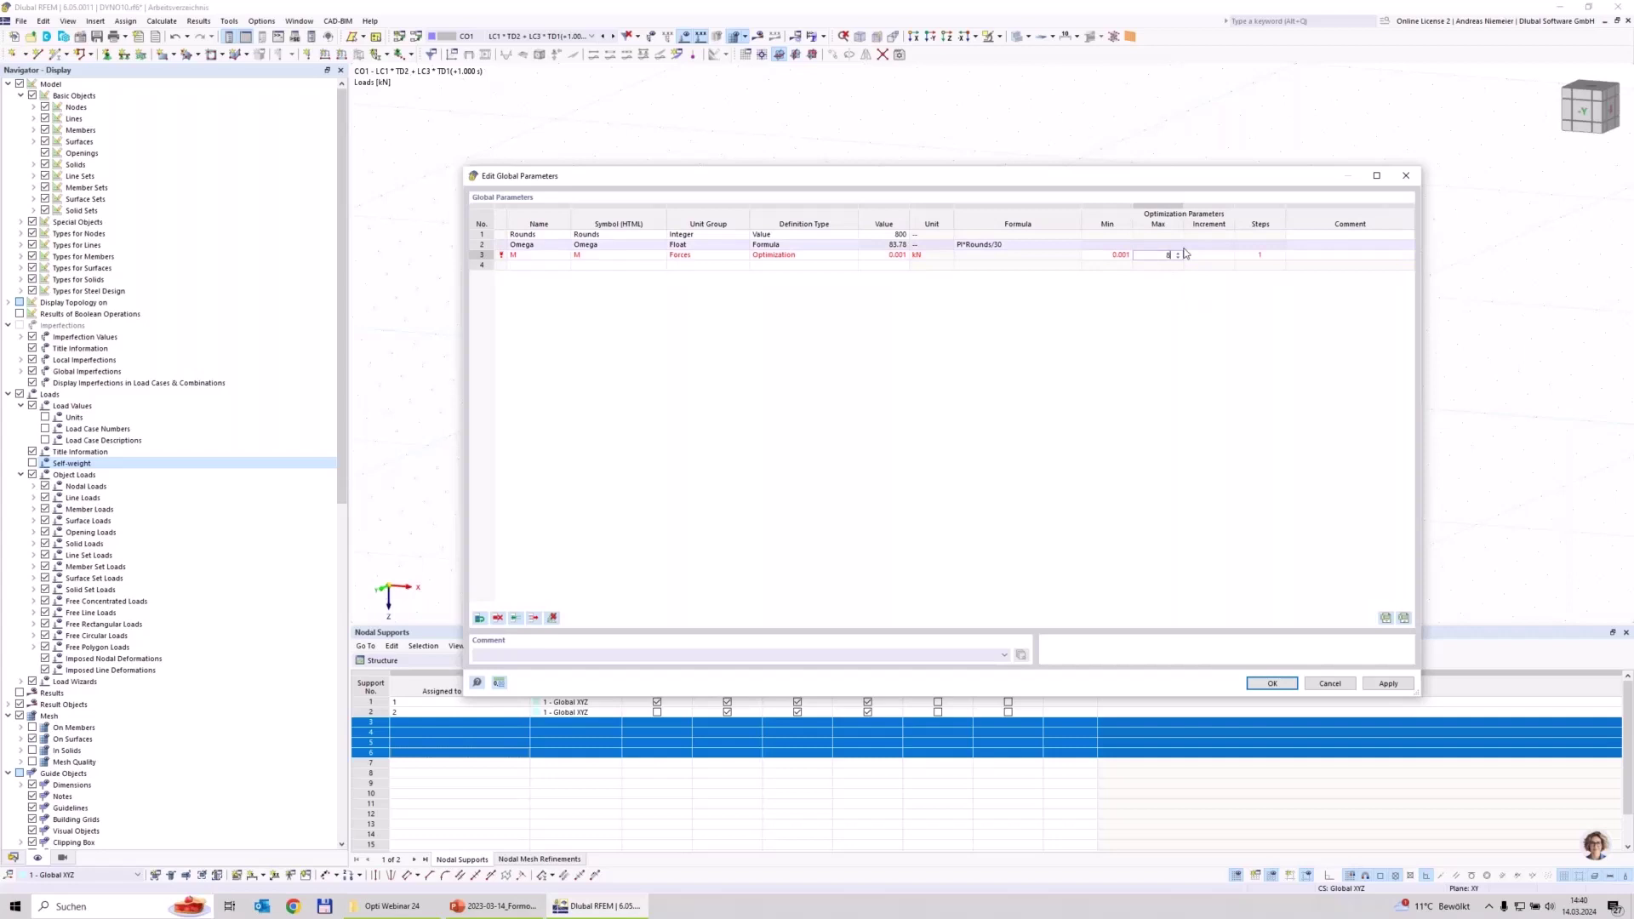
{"action": "type", "text": ".001"}
{"action": "key", "text": "Tab"}
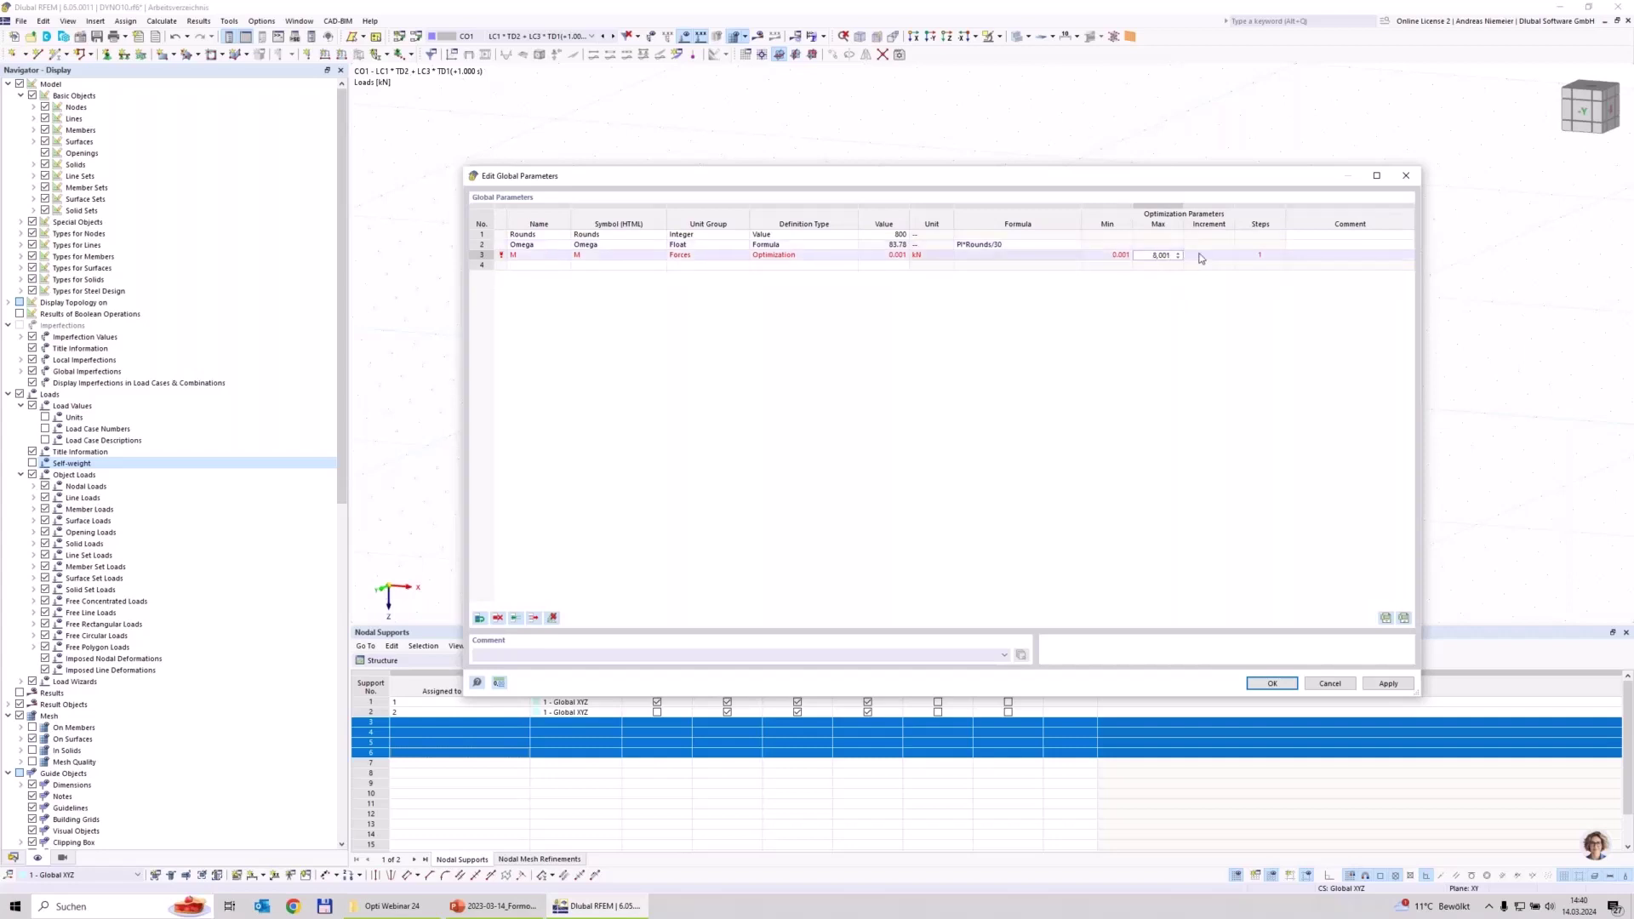
{"action": "type", "text": "0.2"}
{"action": "key", "text": "BackSpace"}
{"action": "key", "text": "BackSpace"}
{"action": "key", "text": "BackSpace"}
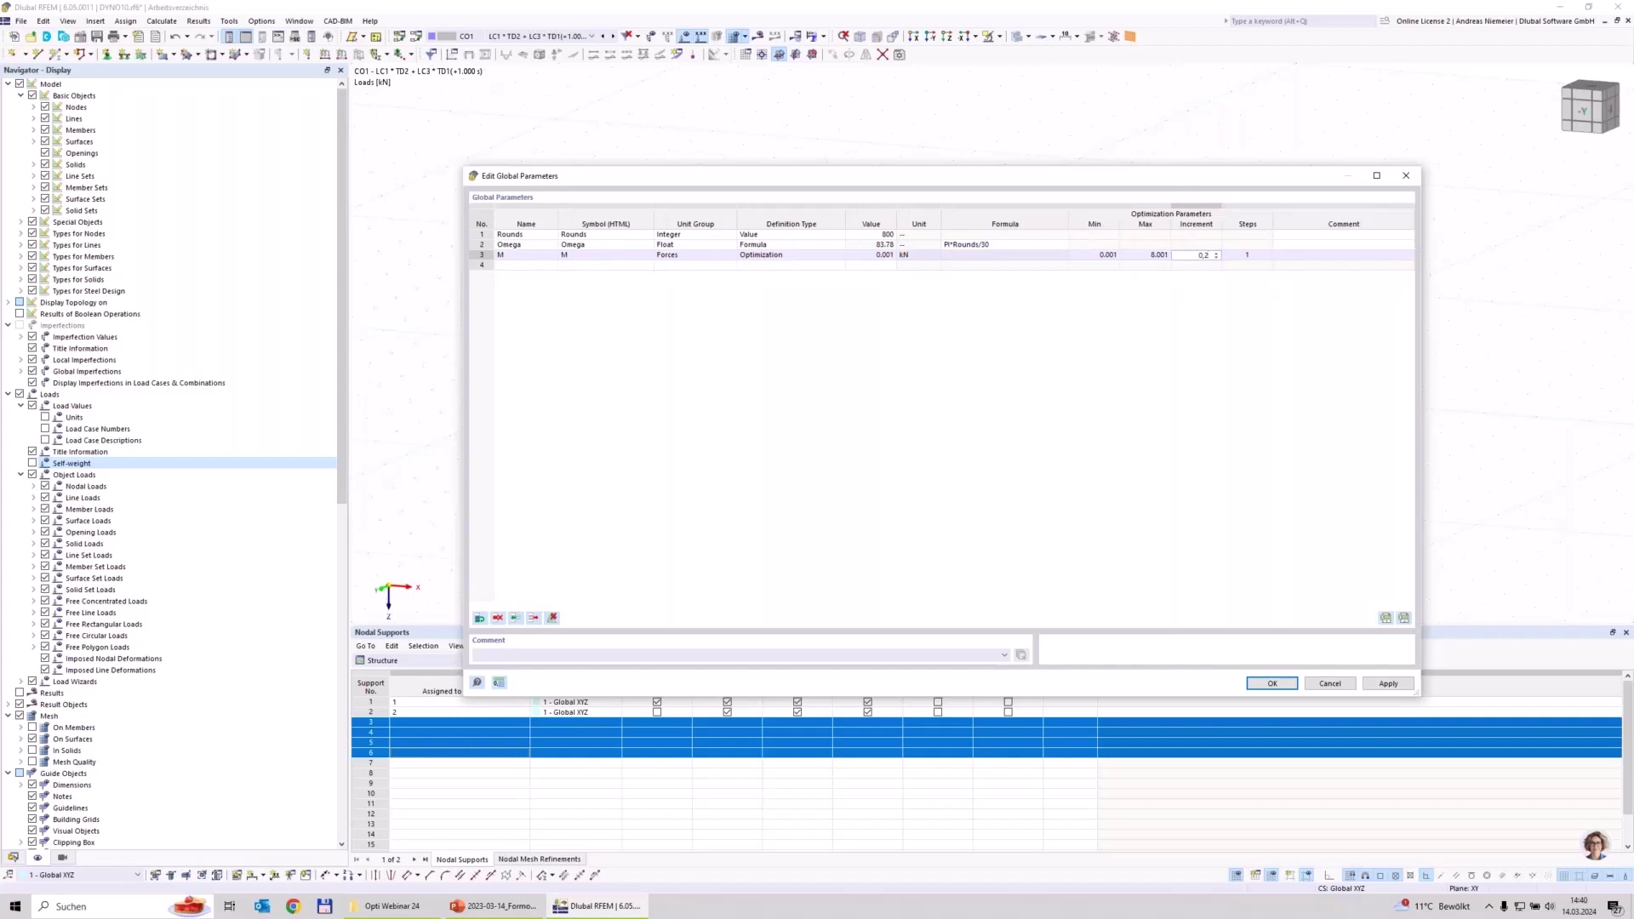
{"action": "key", "text": "Tab"}
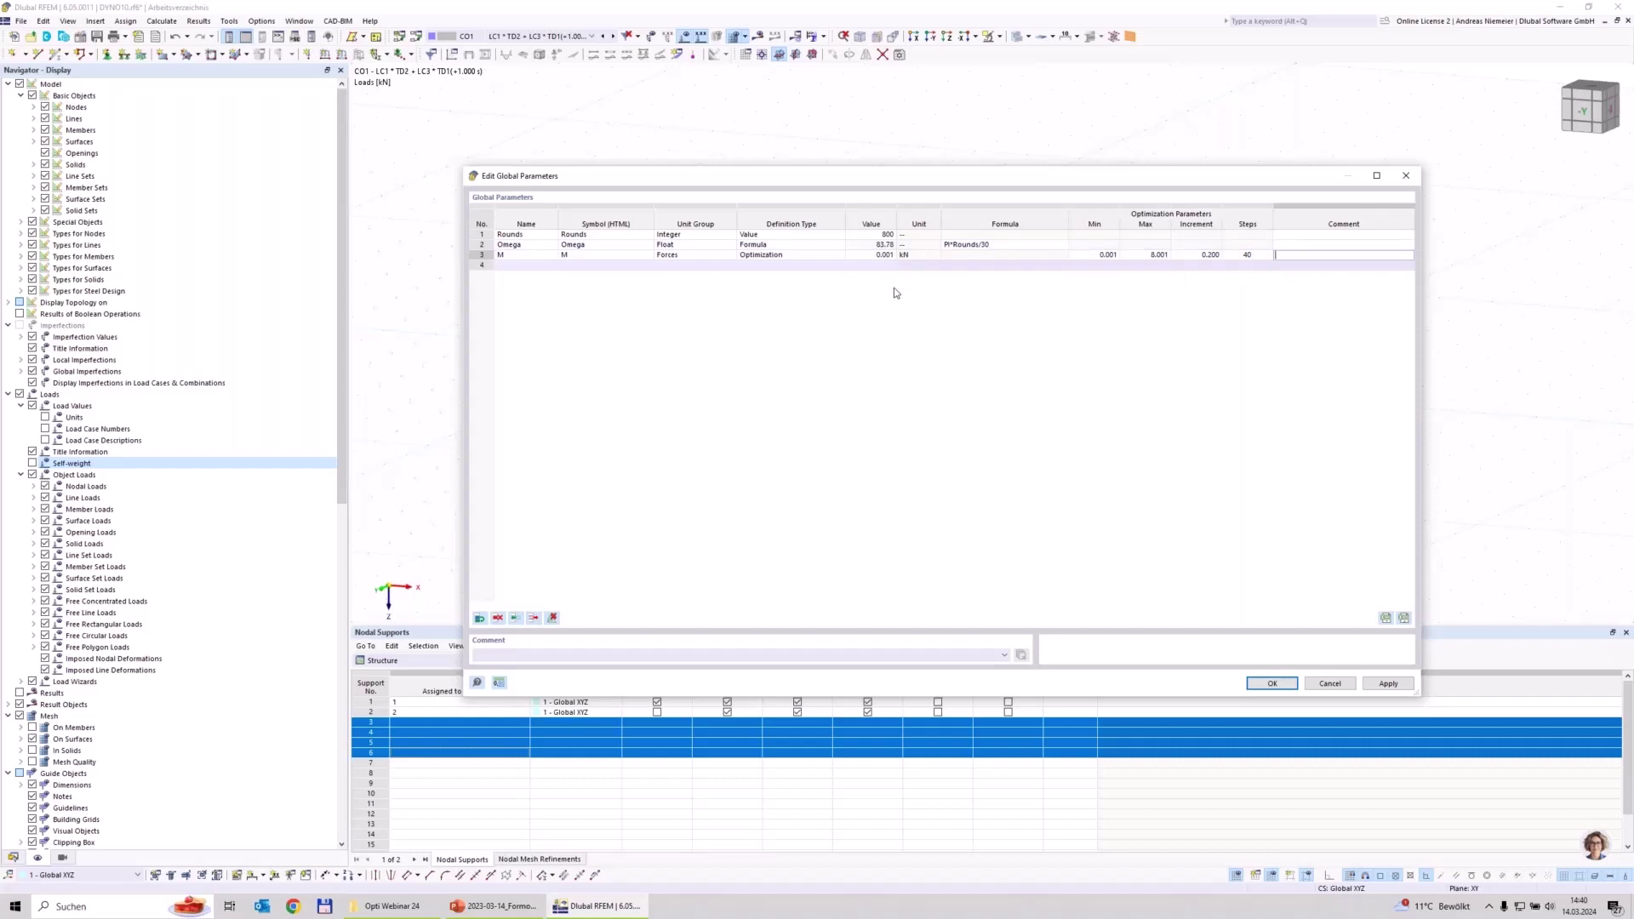
{"action": "left_click", "coordinate": [1284, 692]}
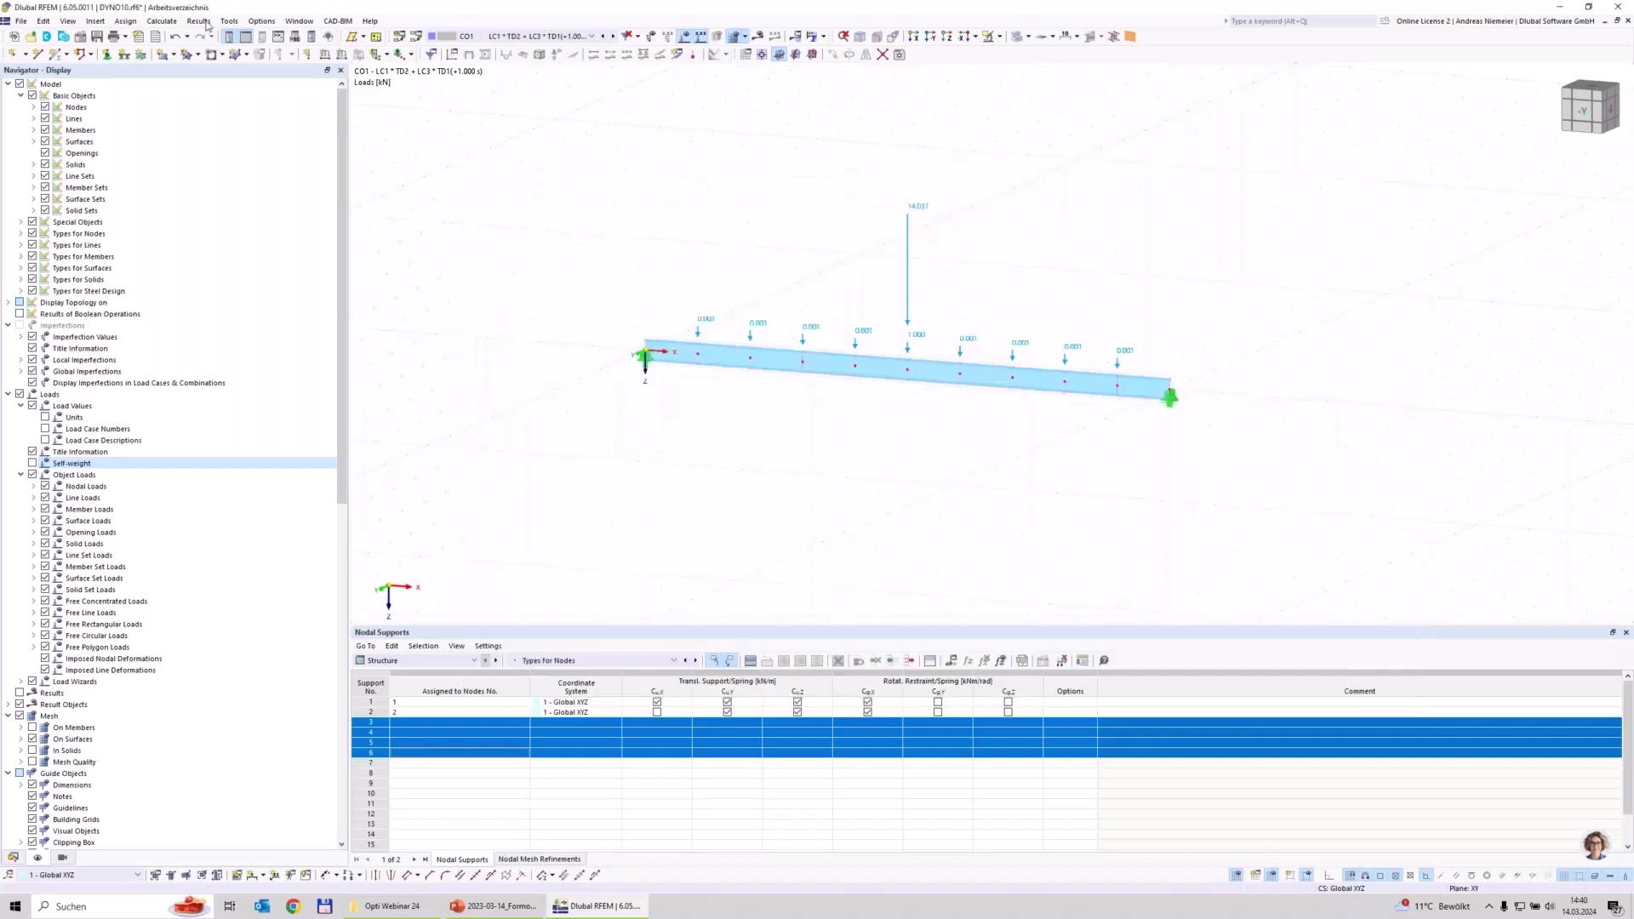
In the optimization settings, choose minimum vectorial displacement as the target value and All mutations as the optimizer.
{"action": "left_click", "coordinate": [162, 20]}
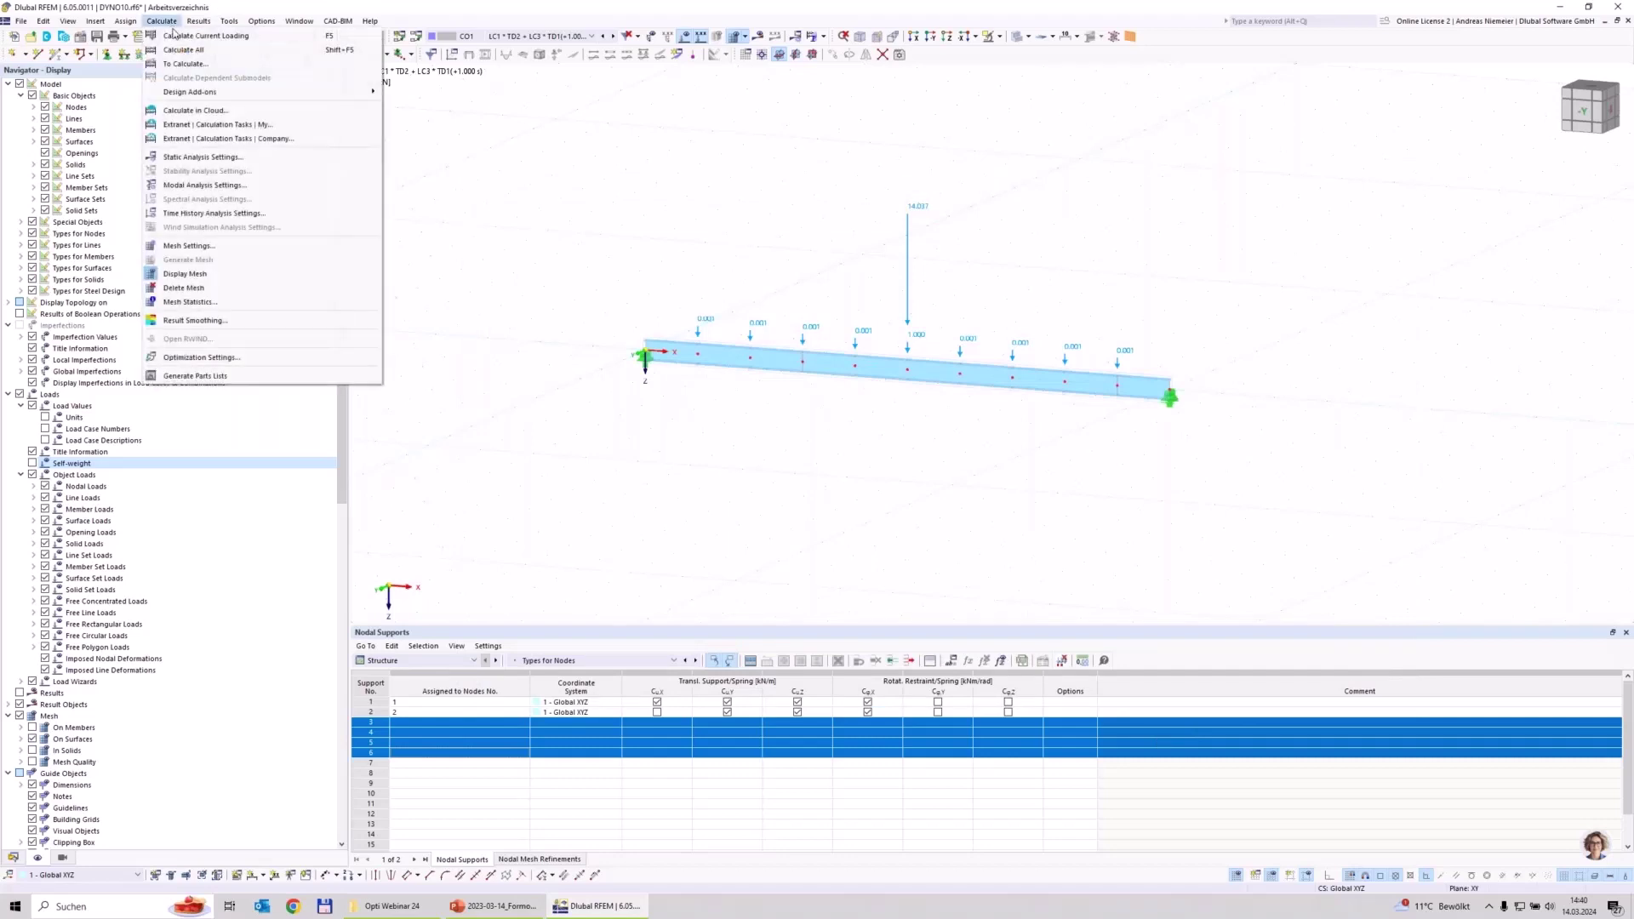
{"action": "left_click", "coordinate": [231, 359]}
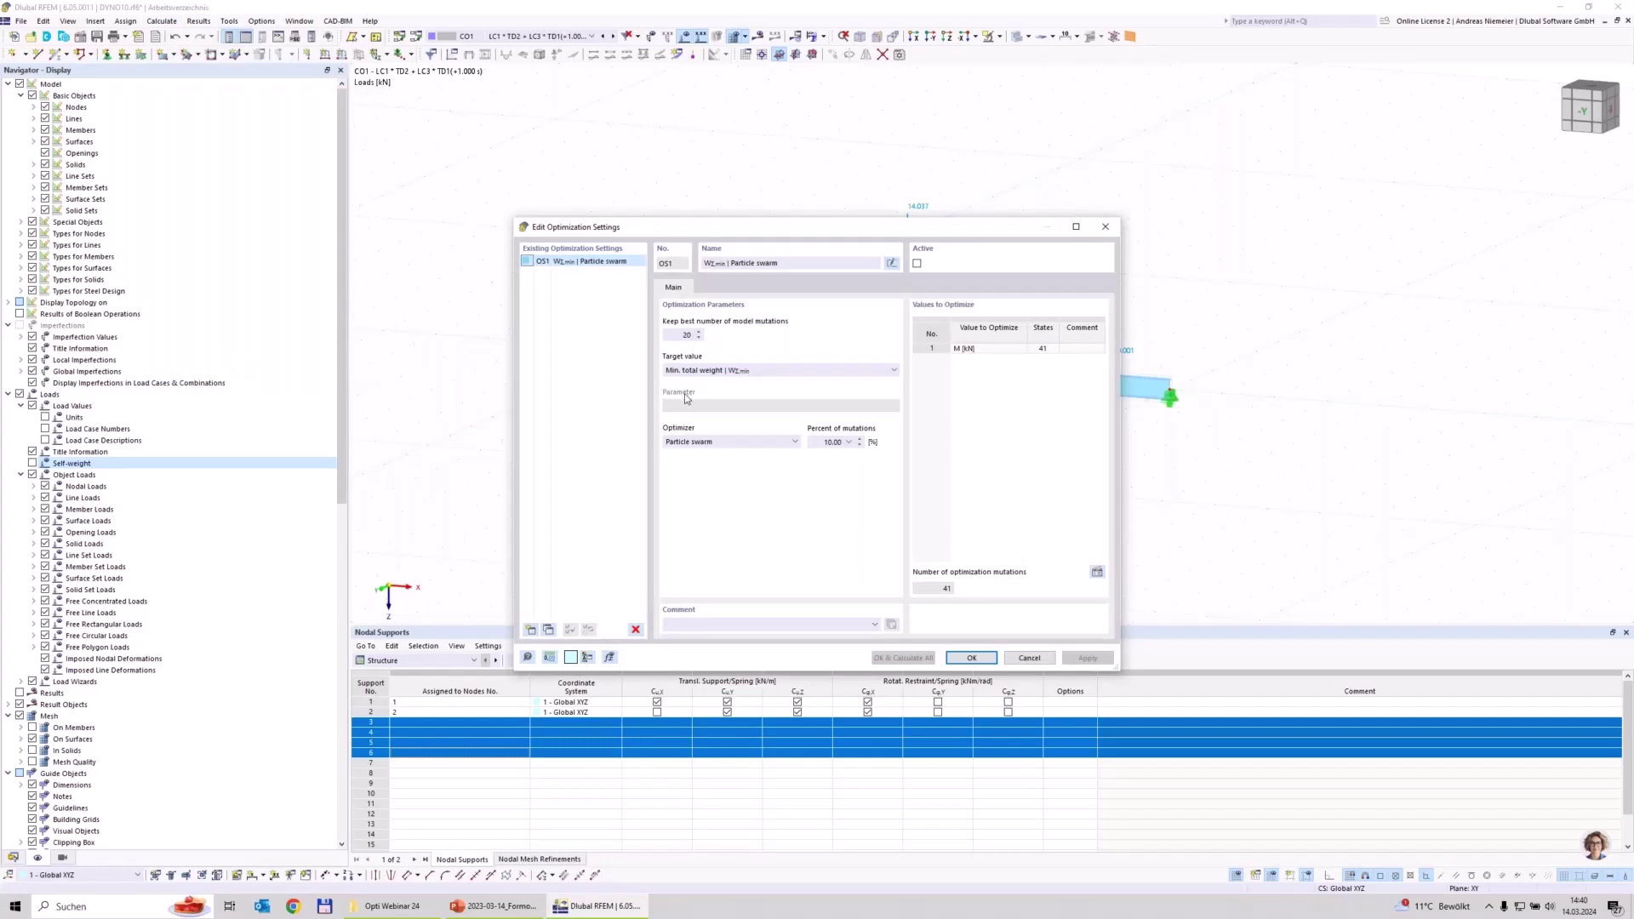
{"action": "double_click", "coordinate": [669, 334]}
{"action": "left_click_drag", "start_coordinate": [783, 228], "coordinate": [637, 416]}
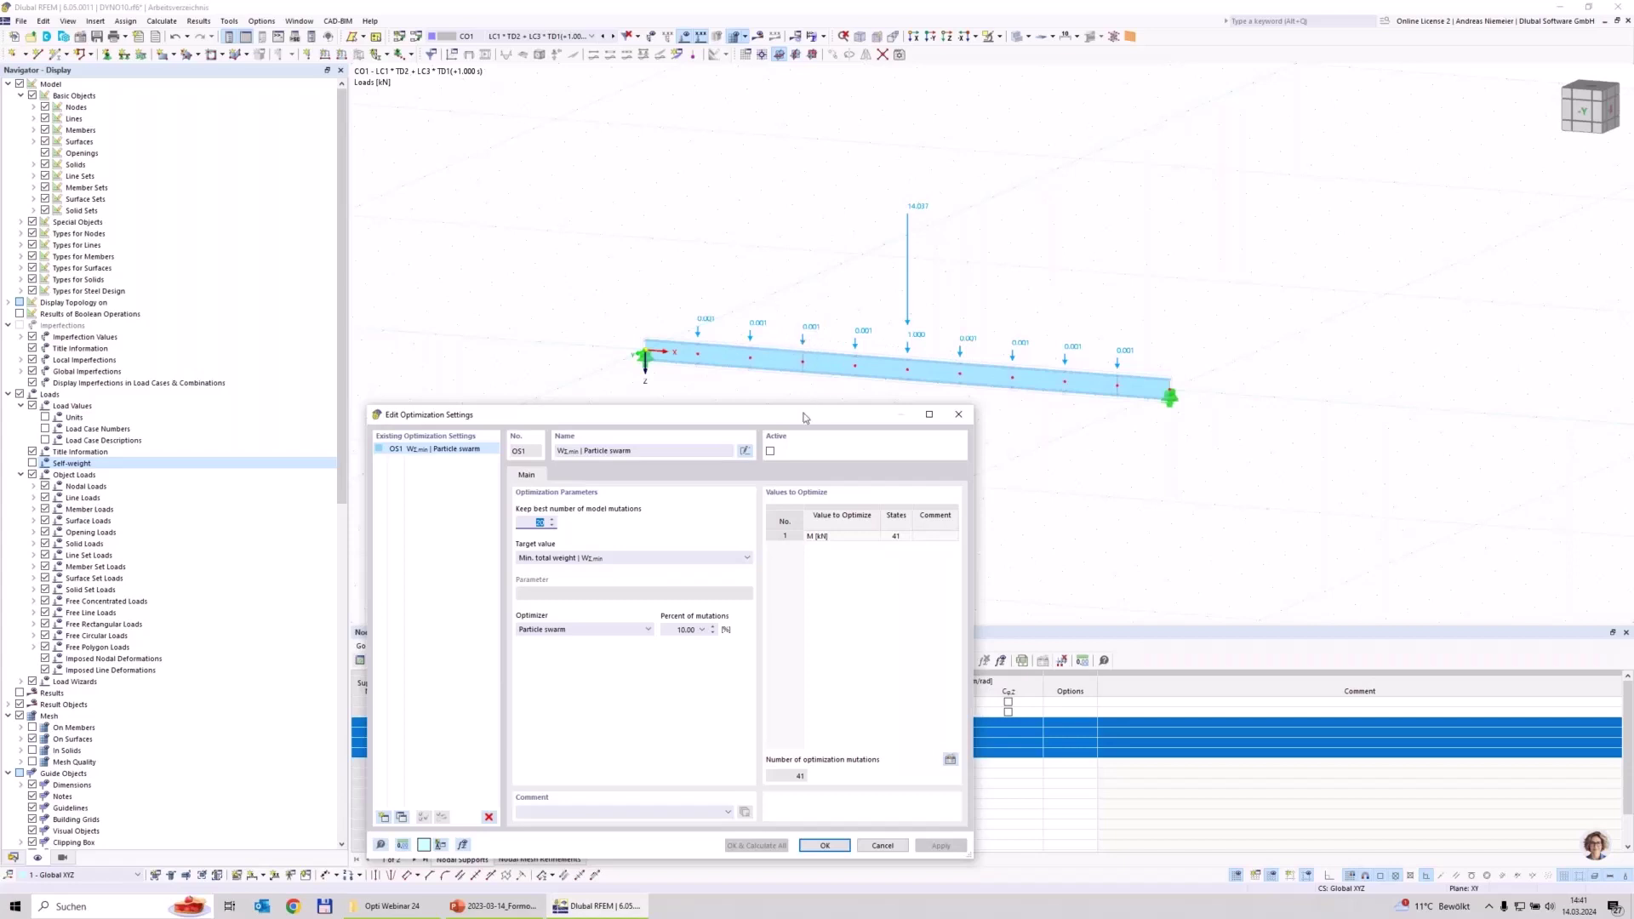
{"action": "left_click_drag", "start_coordinate": [802, 414], "coordinate": [795, 197]}
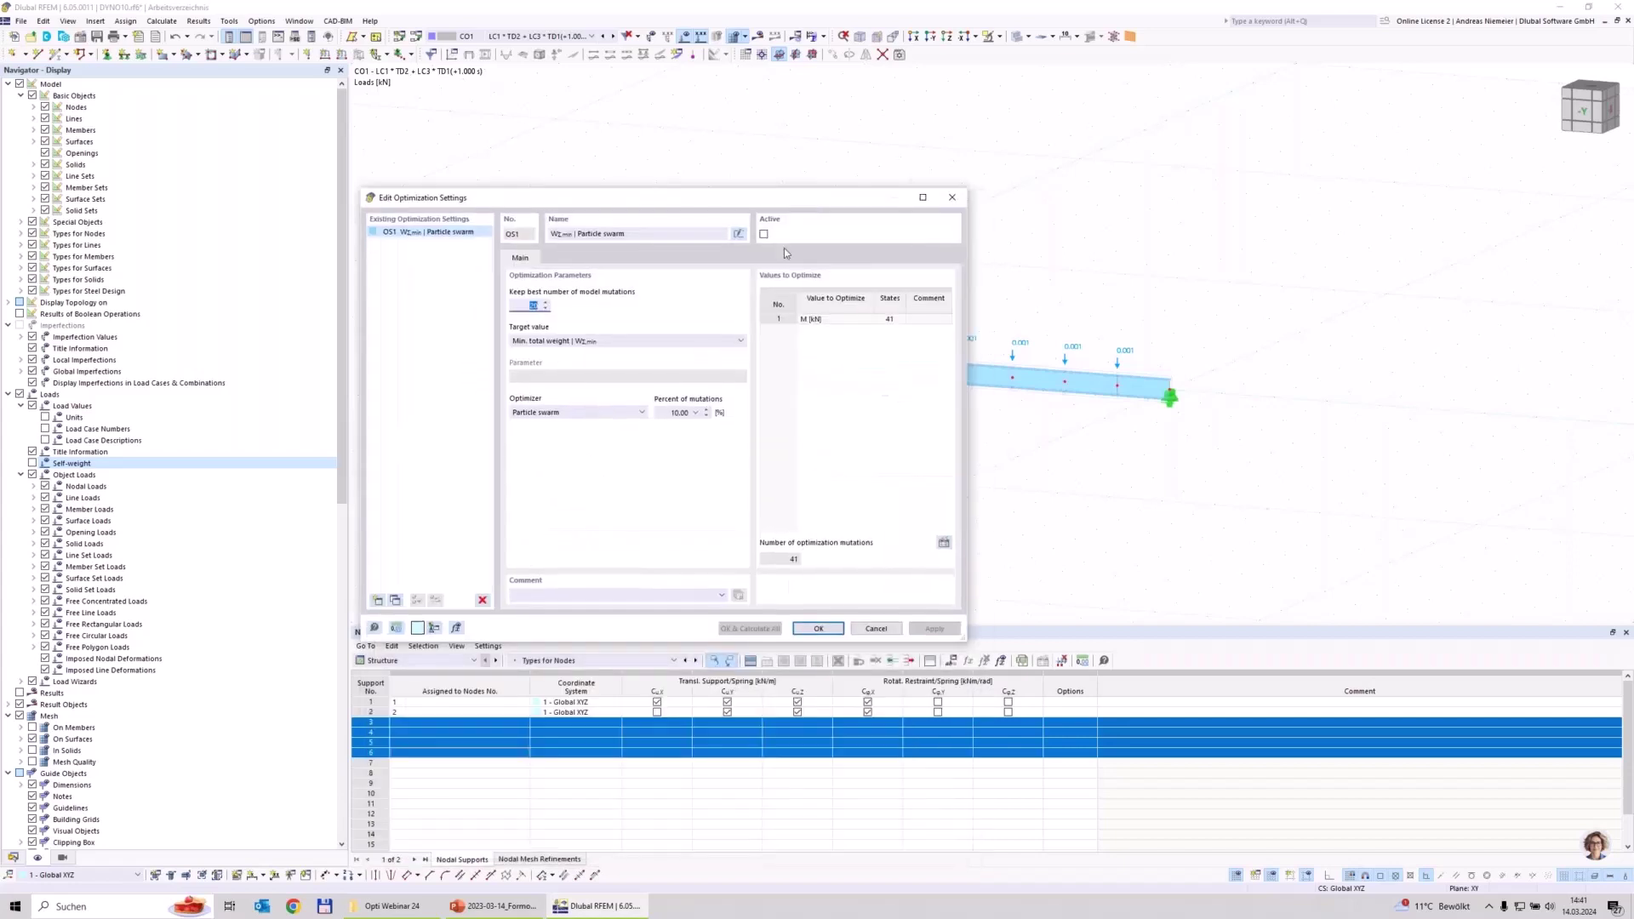
{"action": "left_click", "coordinate": [537, 342]}
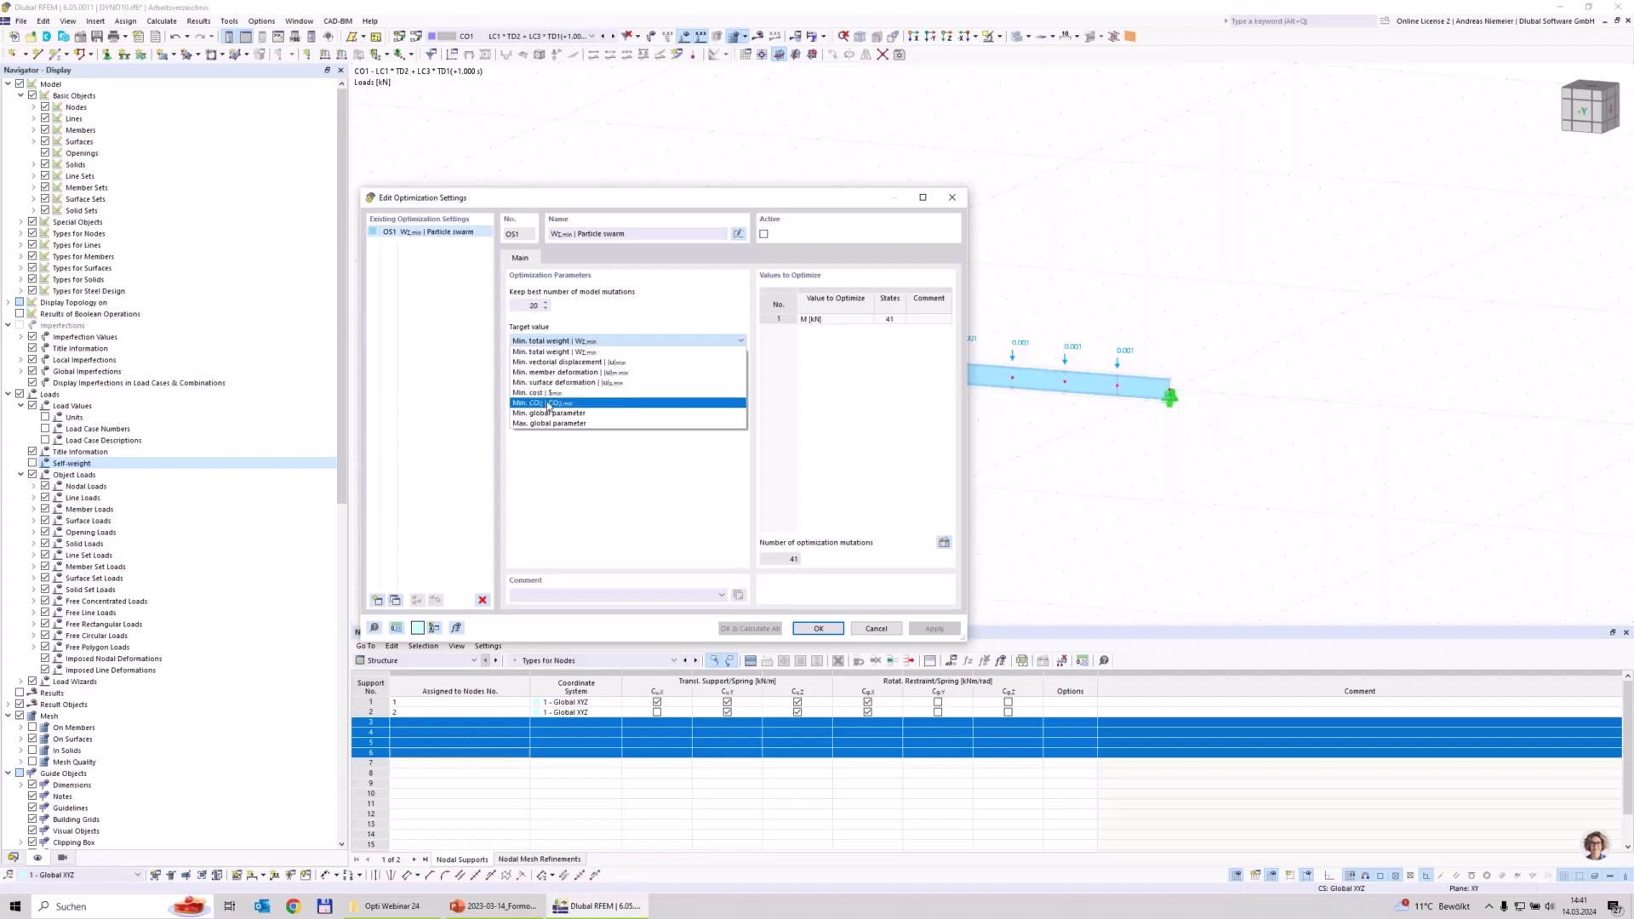
{"action": "left_click", "coordinate": [565, 362]}
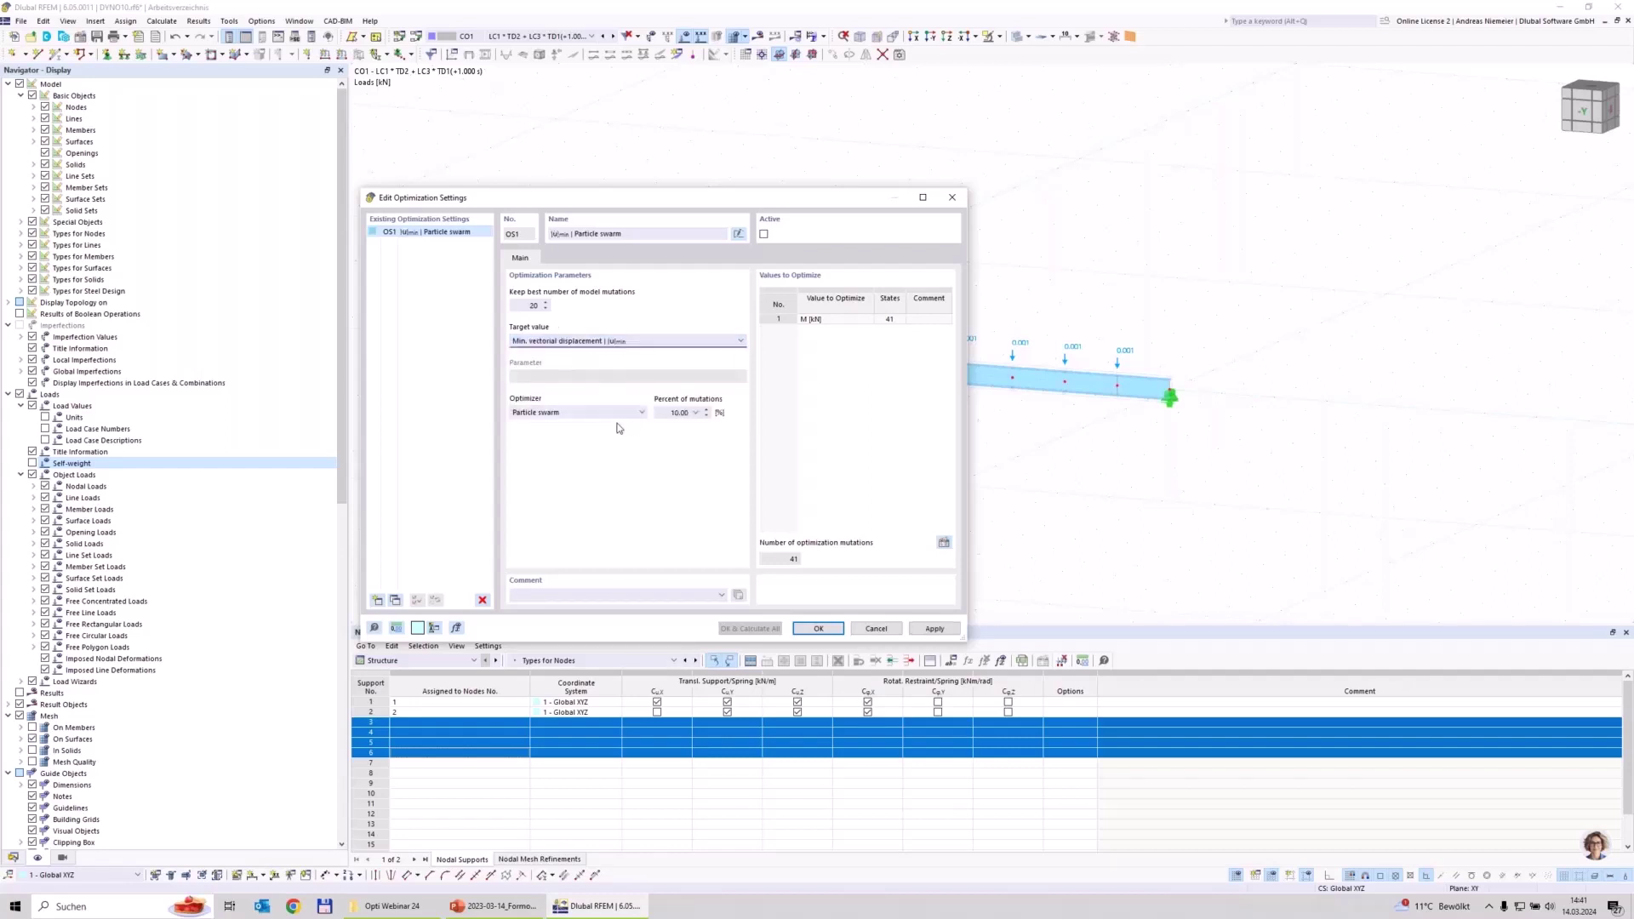
{"action": "left_click", "coordinate": [616, 414]}
{"action": "left_click", "coordinate": [585, 424]}
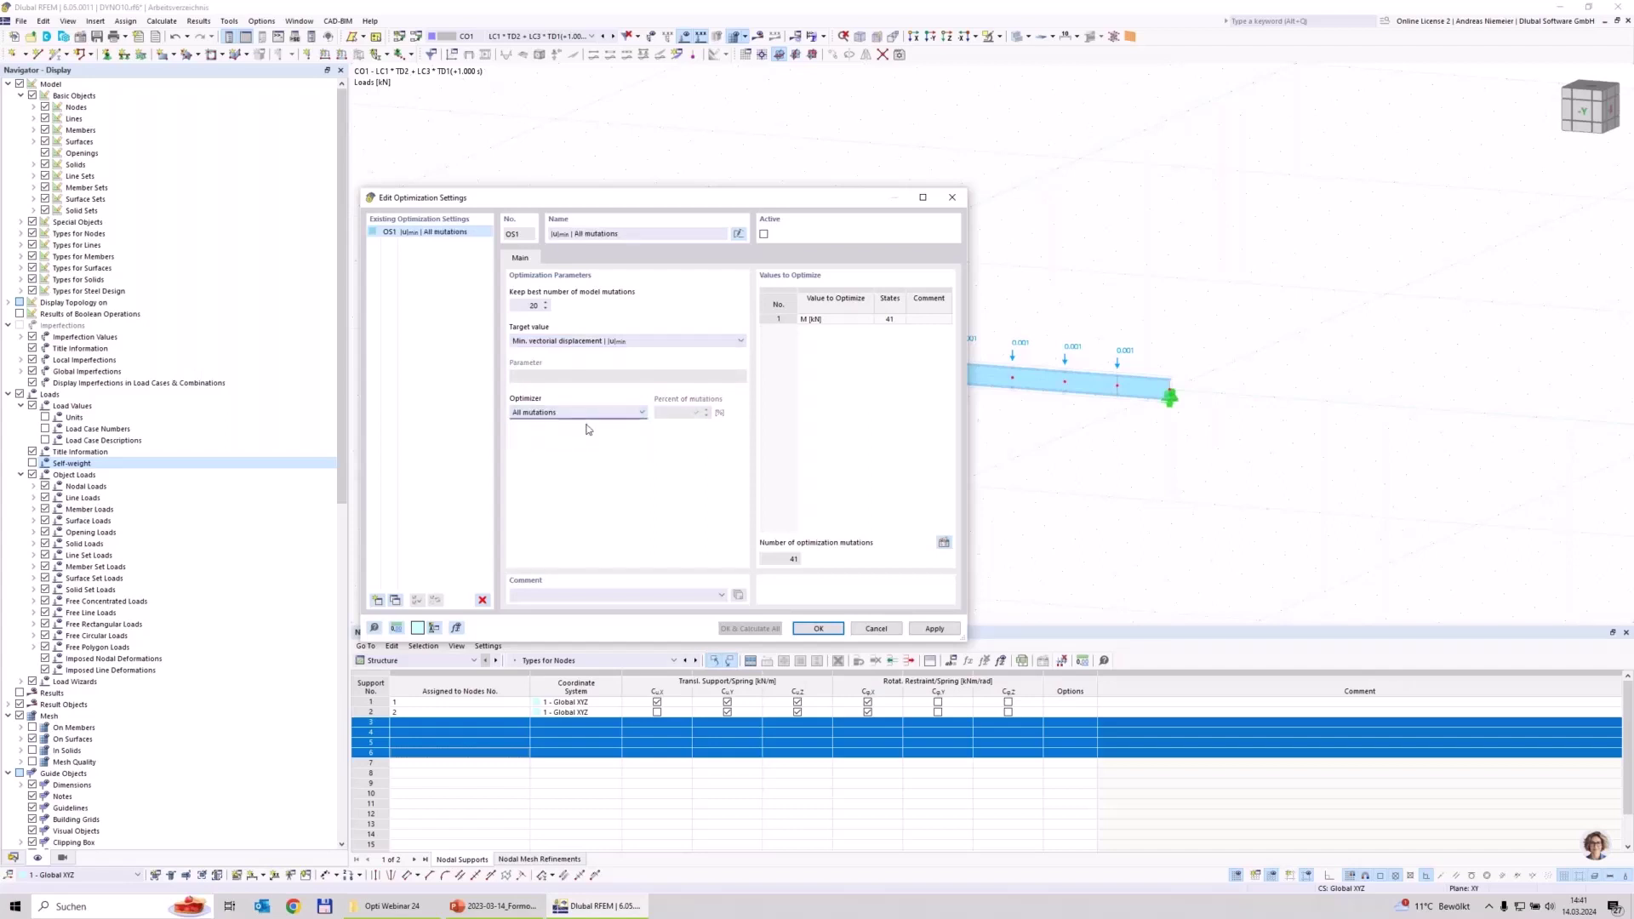
Change the optimizer in the optimization settings to Particle swarm with 50 % of mutations and accept the settings.
{"action": "double_click", "coordinate": [785, 561]}
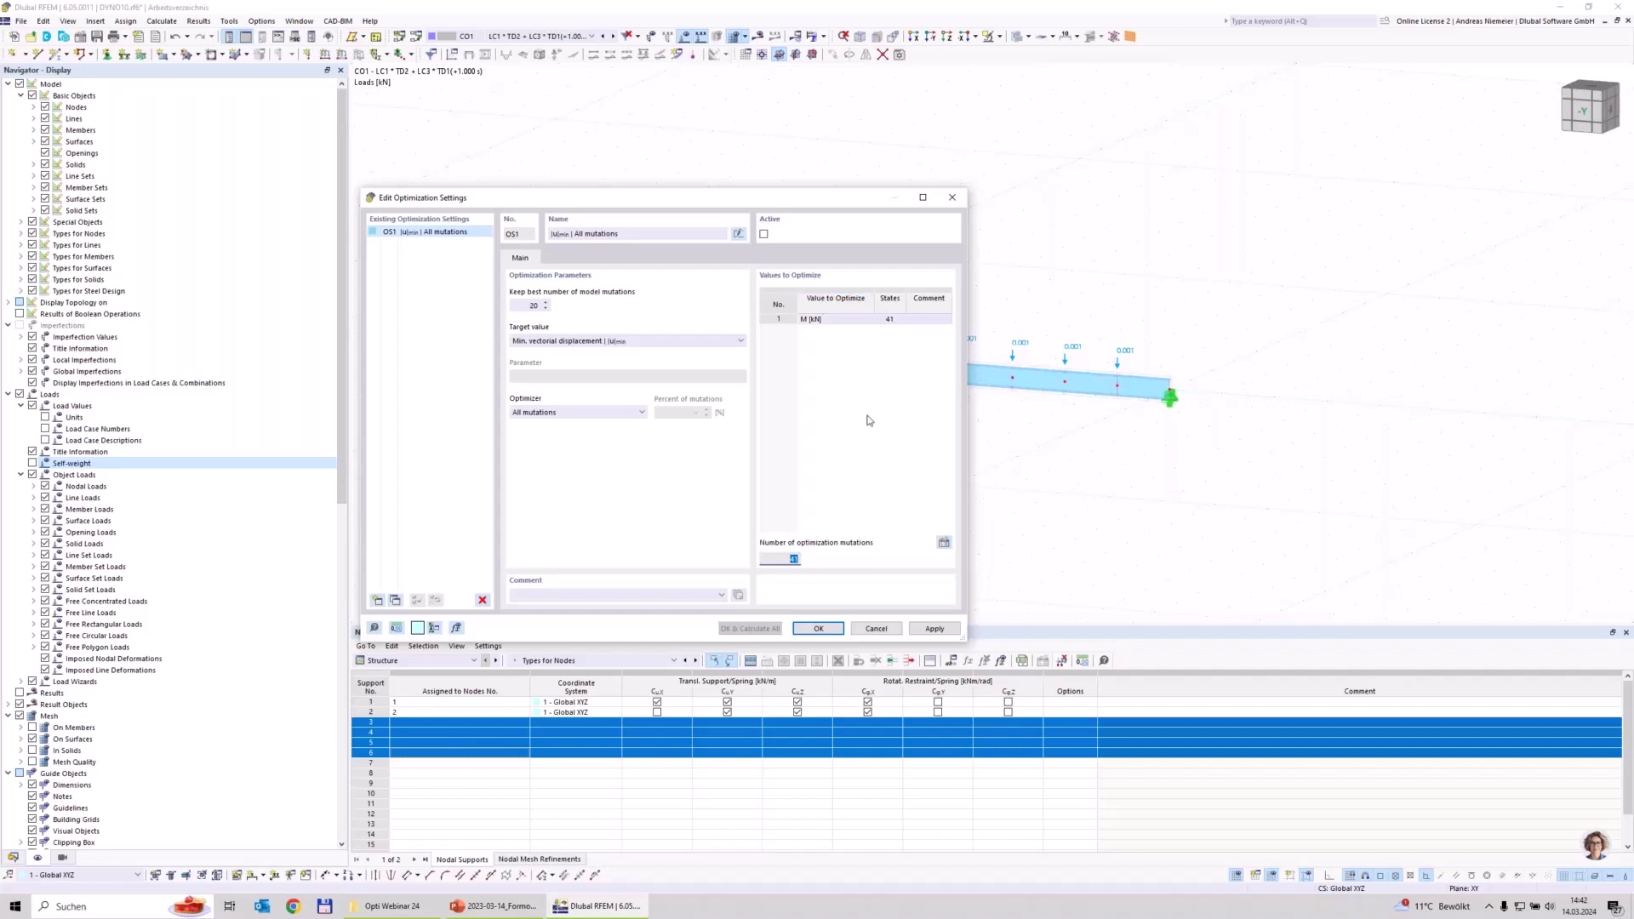
{"action": "left_click_drag", "start_coordinate": [807, 212], "coordinate": [792, 539]}
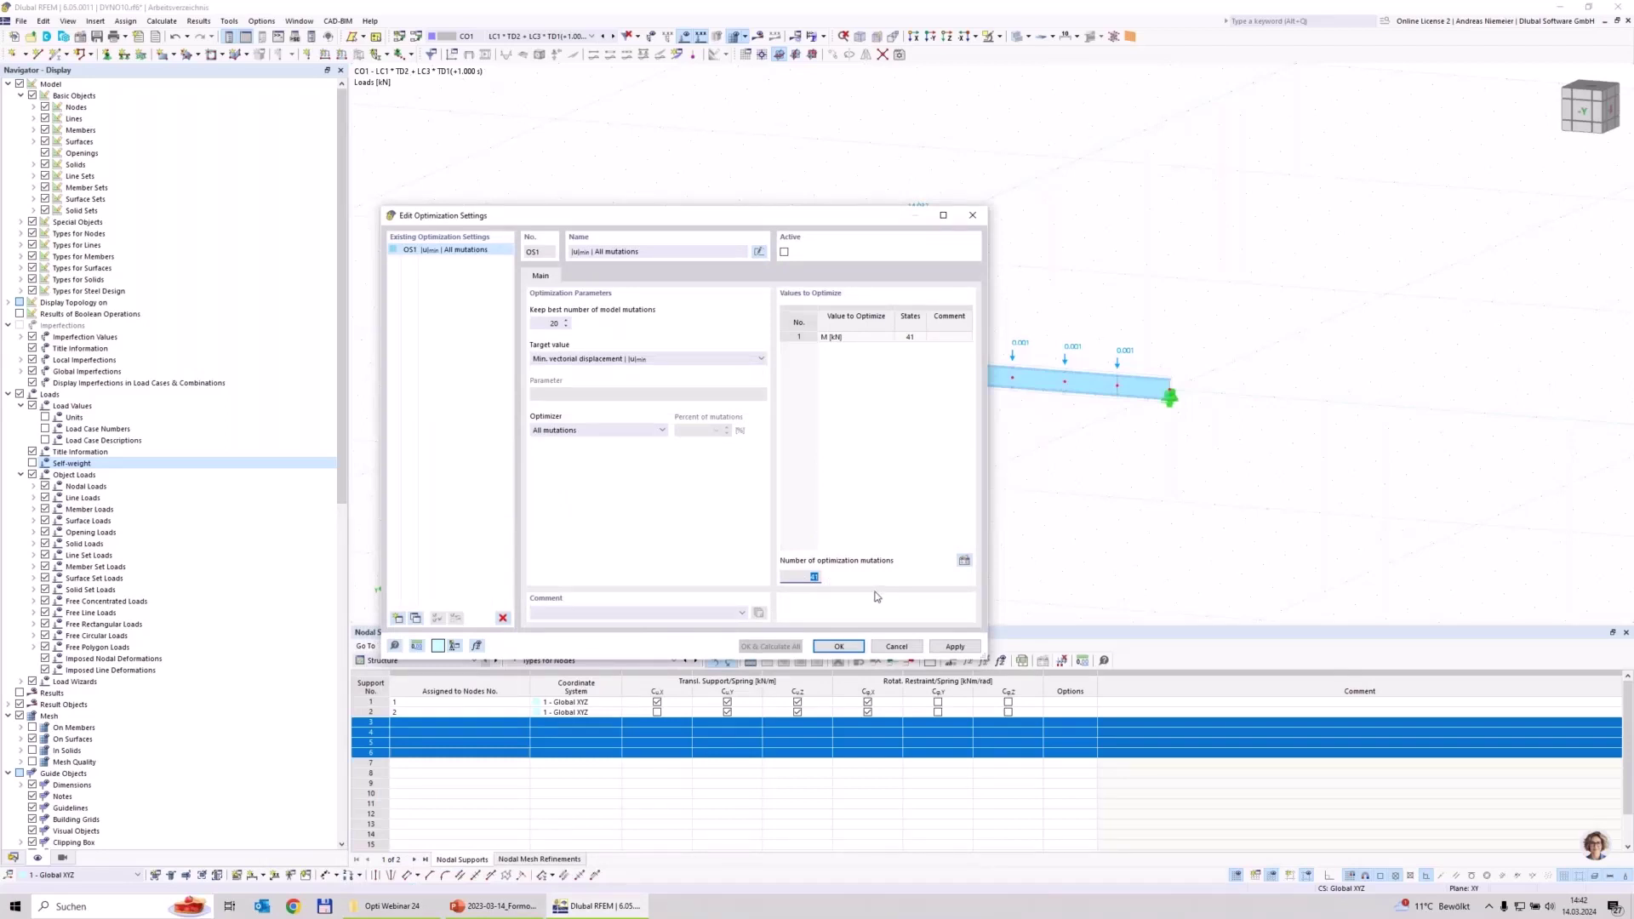
{"action": "left_click", "coordinate": [543, 431]}
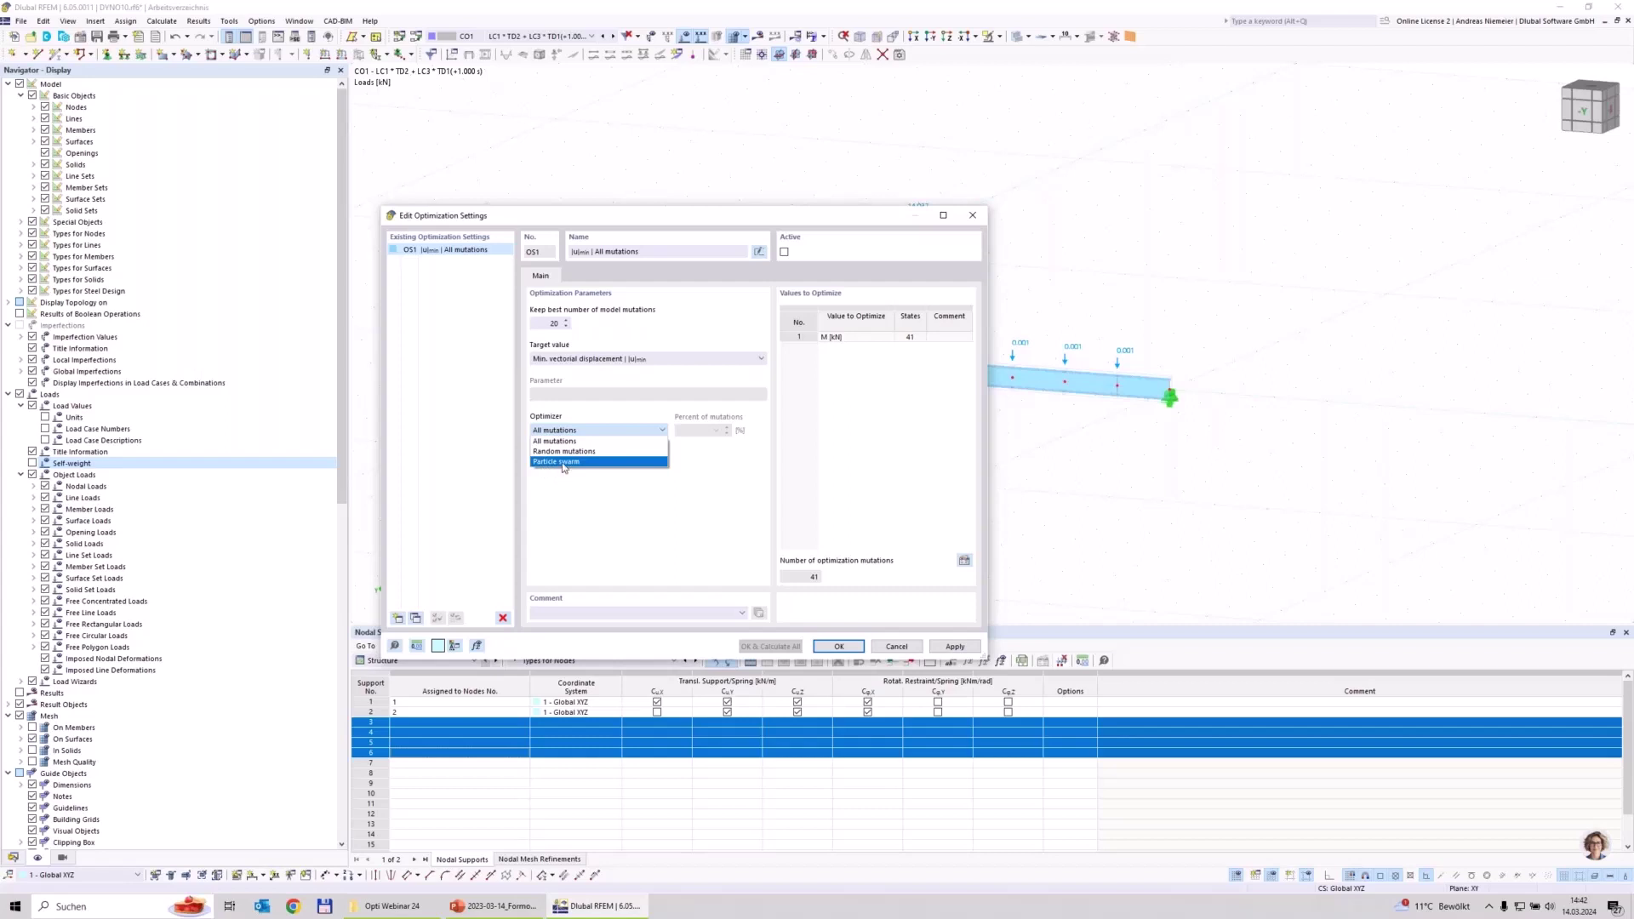
{"action": "left_click", "coordinate": [565, 465]}
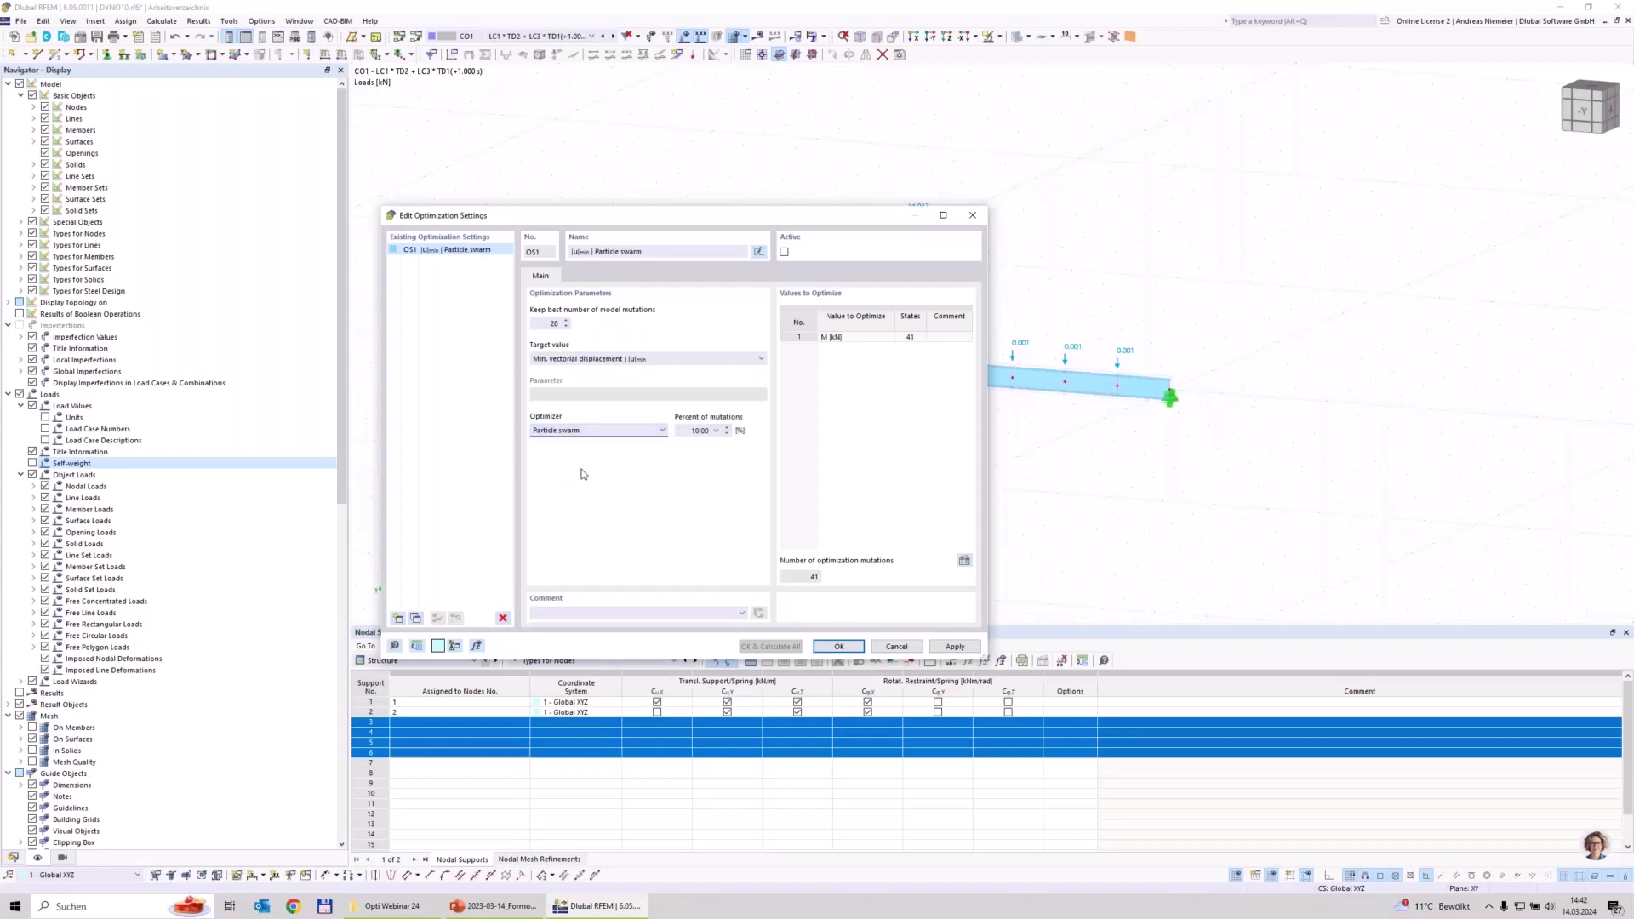
{"action": "left_click", "coordinate": [682, 435]}
{"action": "type", "text": "50"}
{"action": "left_click", "coordinate": [826, 342]}
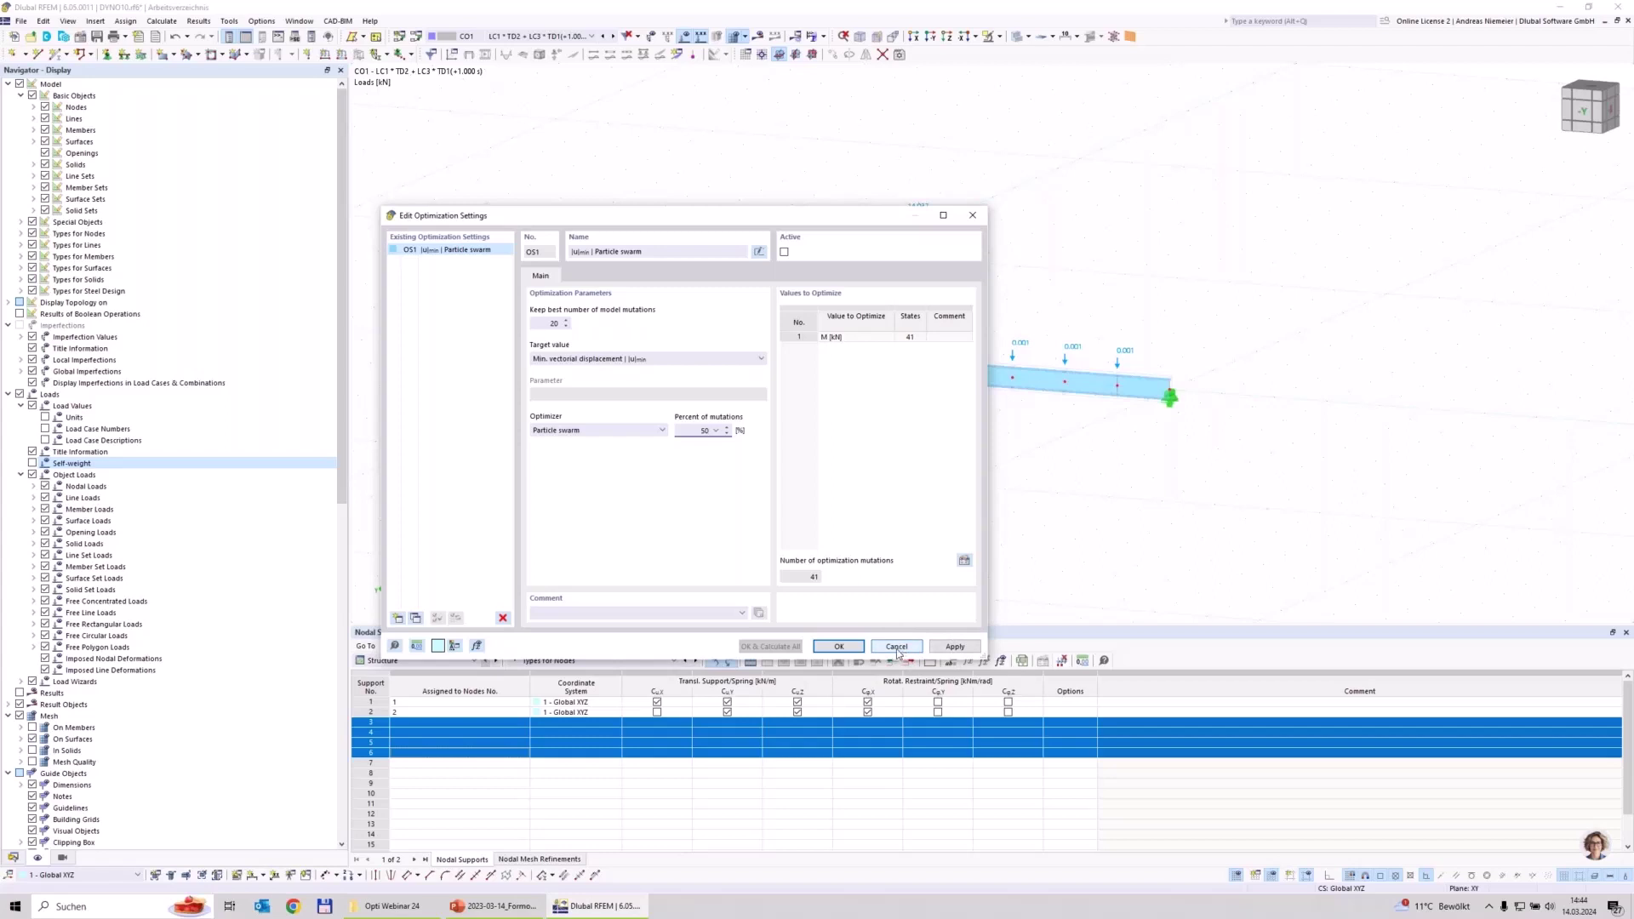
{"action": "left_click", "coordinate": [855, 648]}
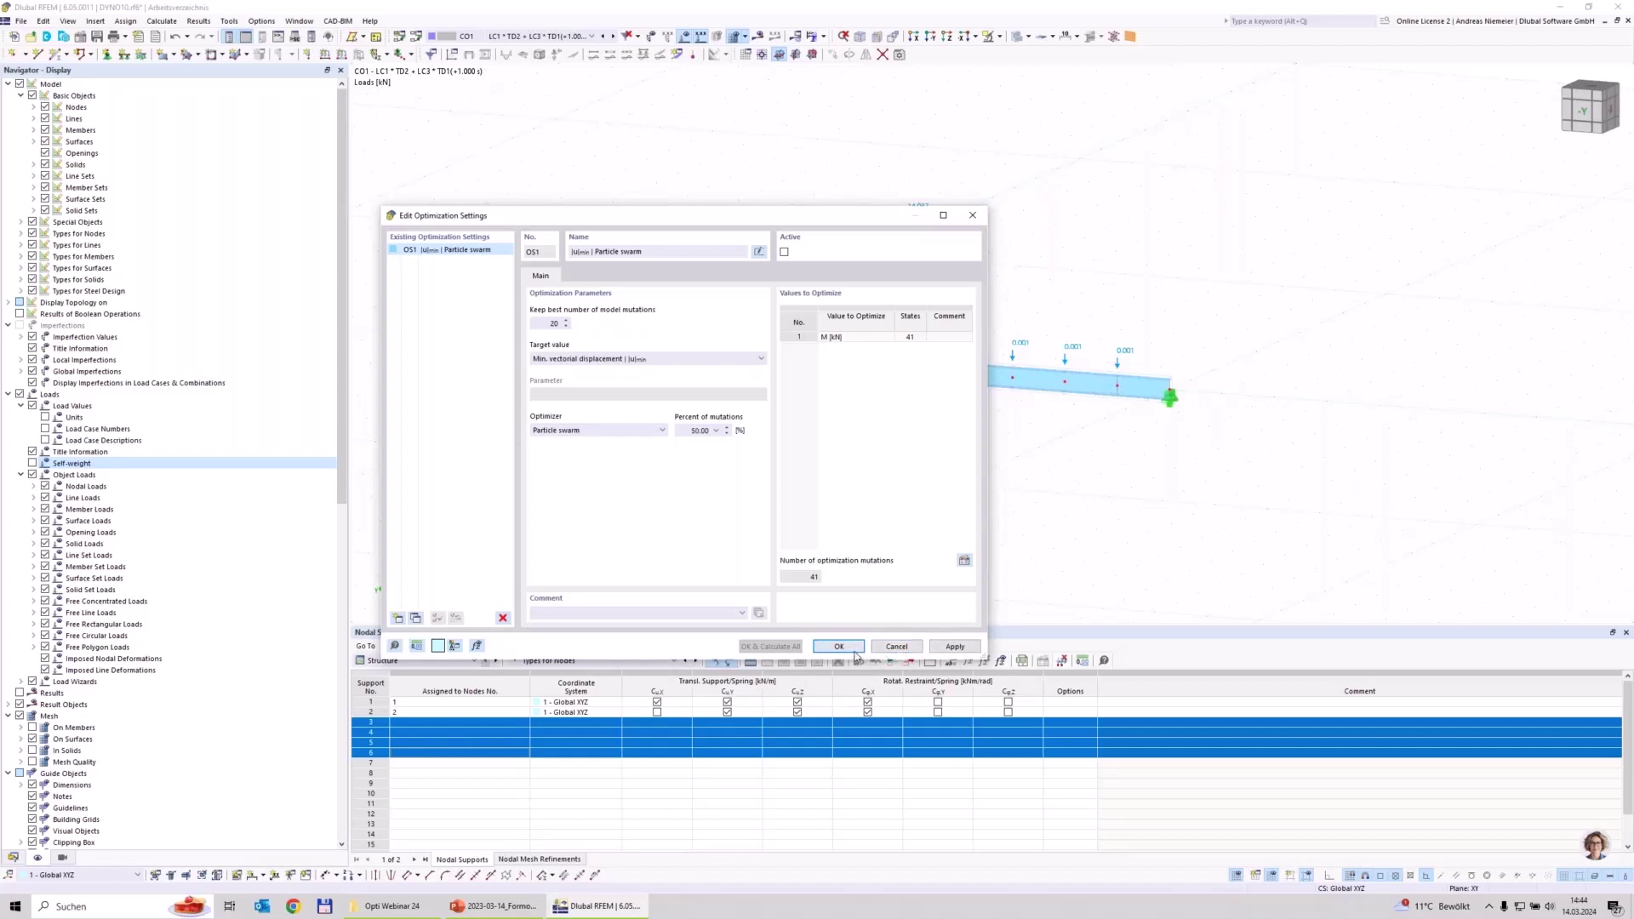
Open the recent model Bstart PS 50.rf6 and display its Steel Design results.
{"action": "left_click", "coordinate": [20, 21]}
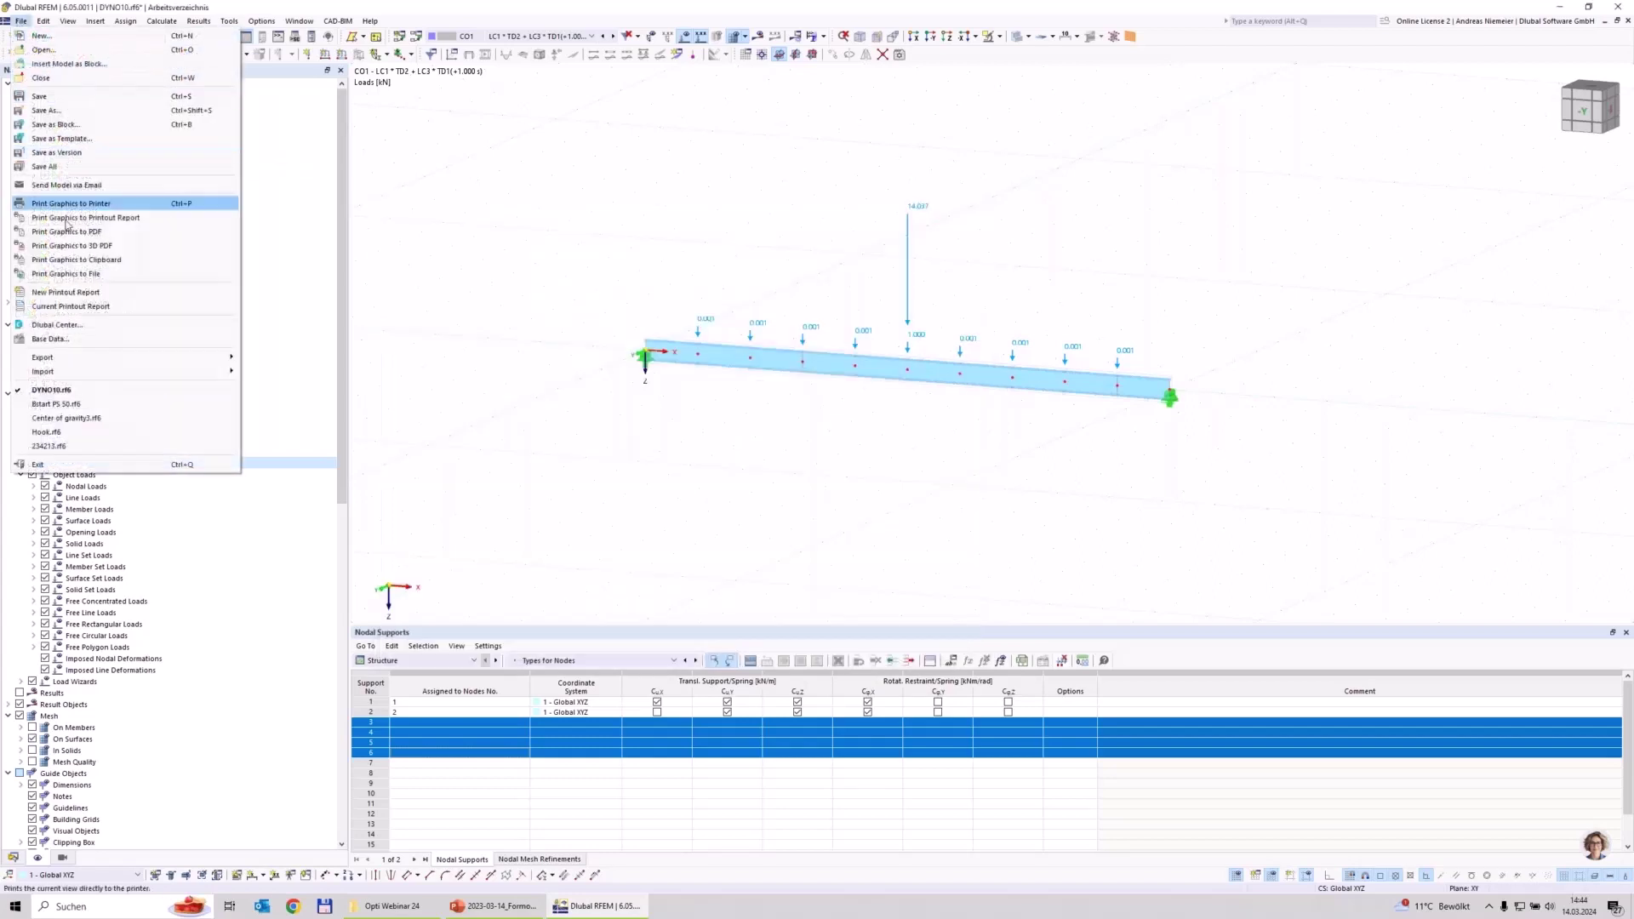
{"action": "left_click", "coordinate": [90, 406]}
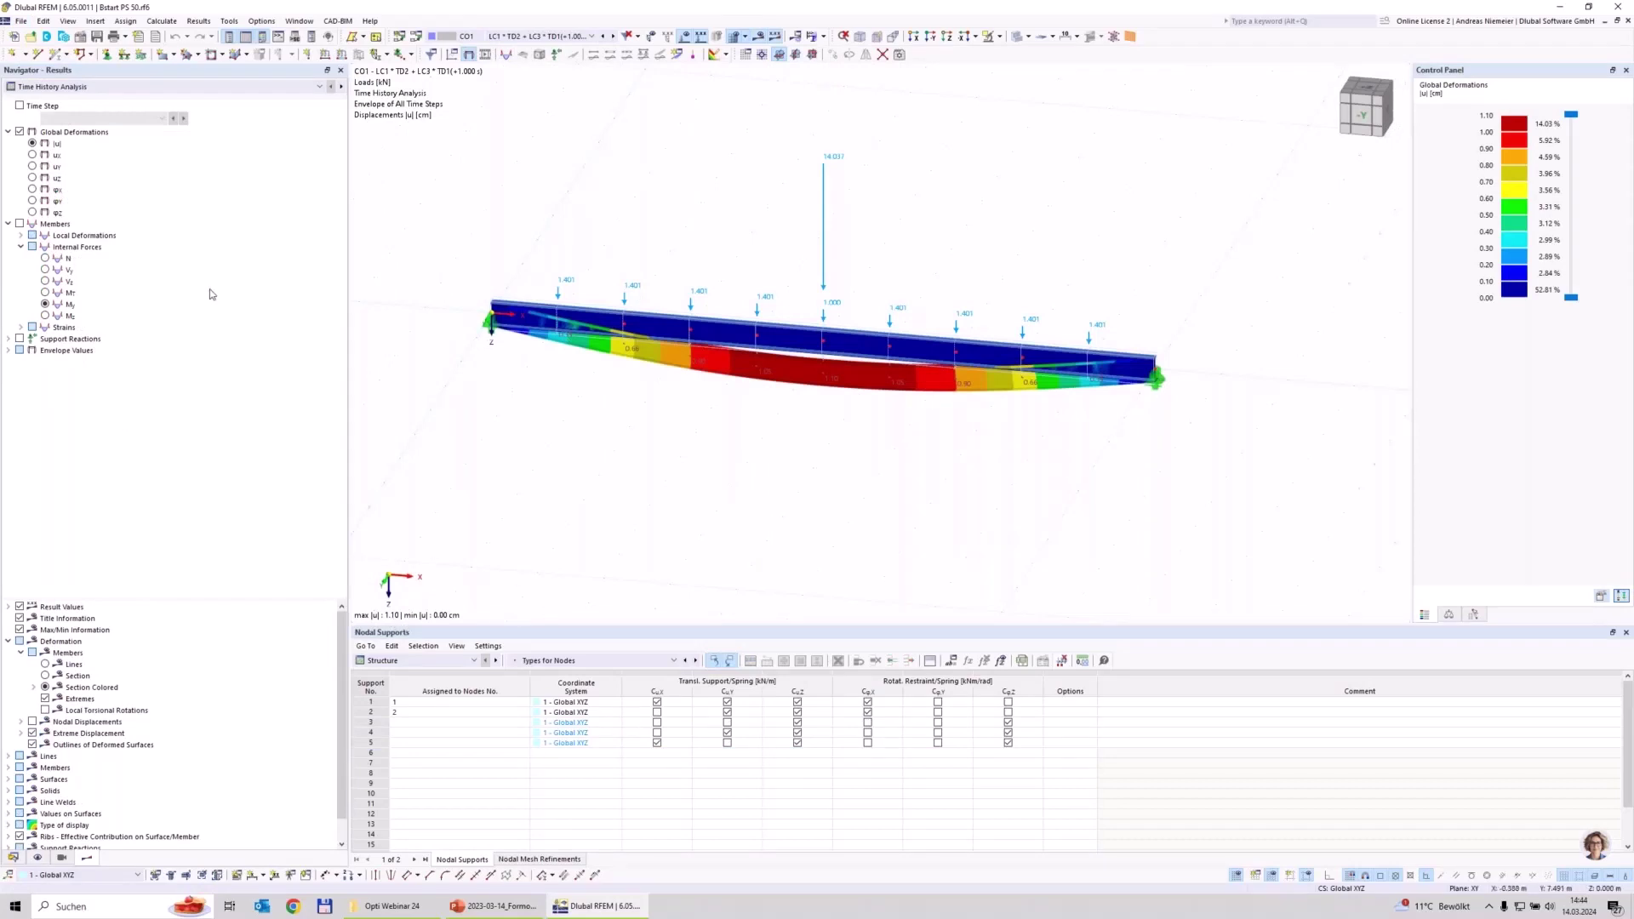
{"action": "left_click", "coordinate": [167, 88]}
{"action": "left_click", "coordinate": [152, 109]}
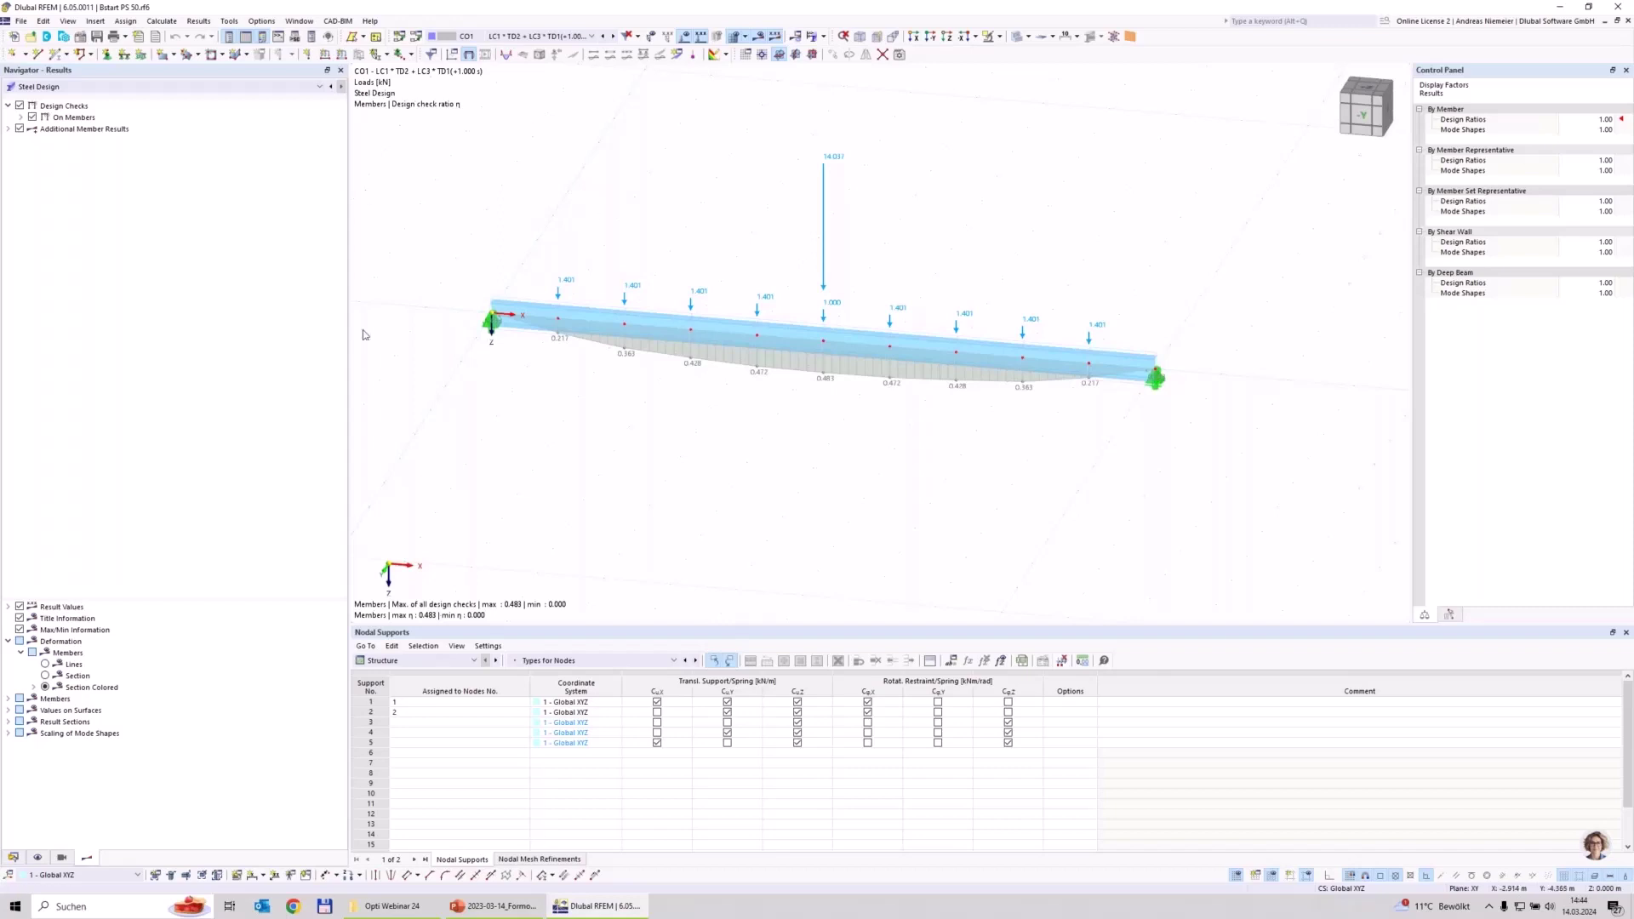
Review the first-ranked mutation's target value in an enlarged Optimization table and switch to the PowerPoint presentation.
{"action": "left_click", "coordinate": [401, 661]}
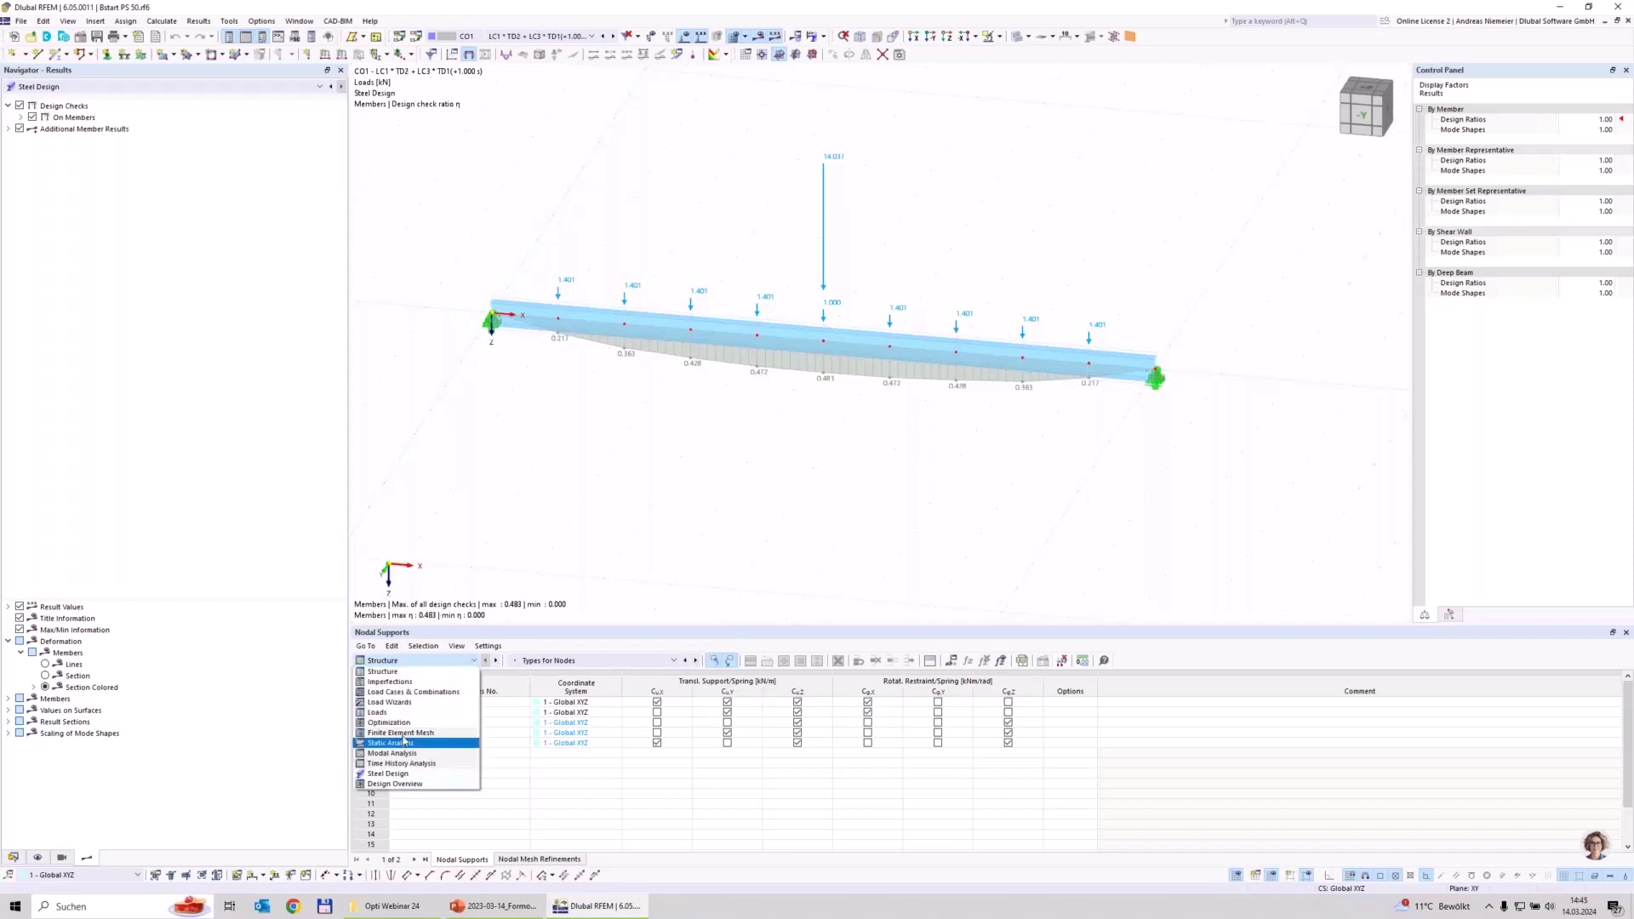
{"action": "left_click", "coordinate": [409, 722]}
{"action": "left_click_drag", "start_coordinate": [620, 627], "coordinate": [614, 536]}
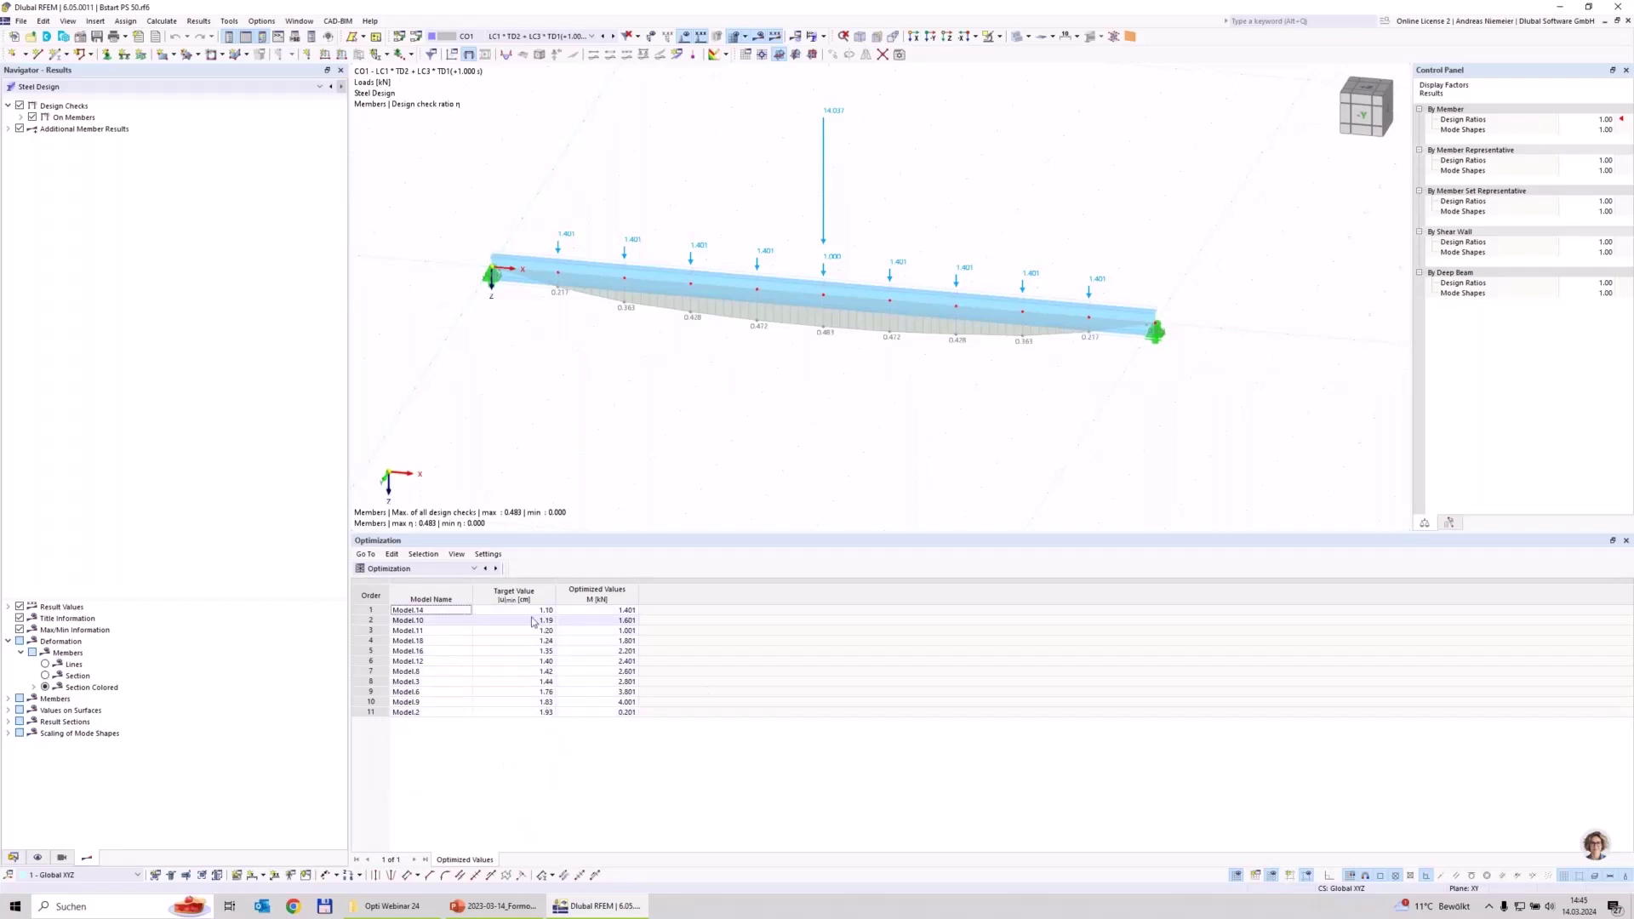
{"action": "left_click", "coordinate": [512, 610]}
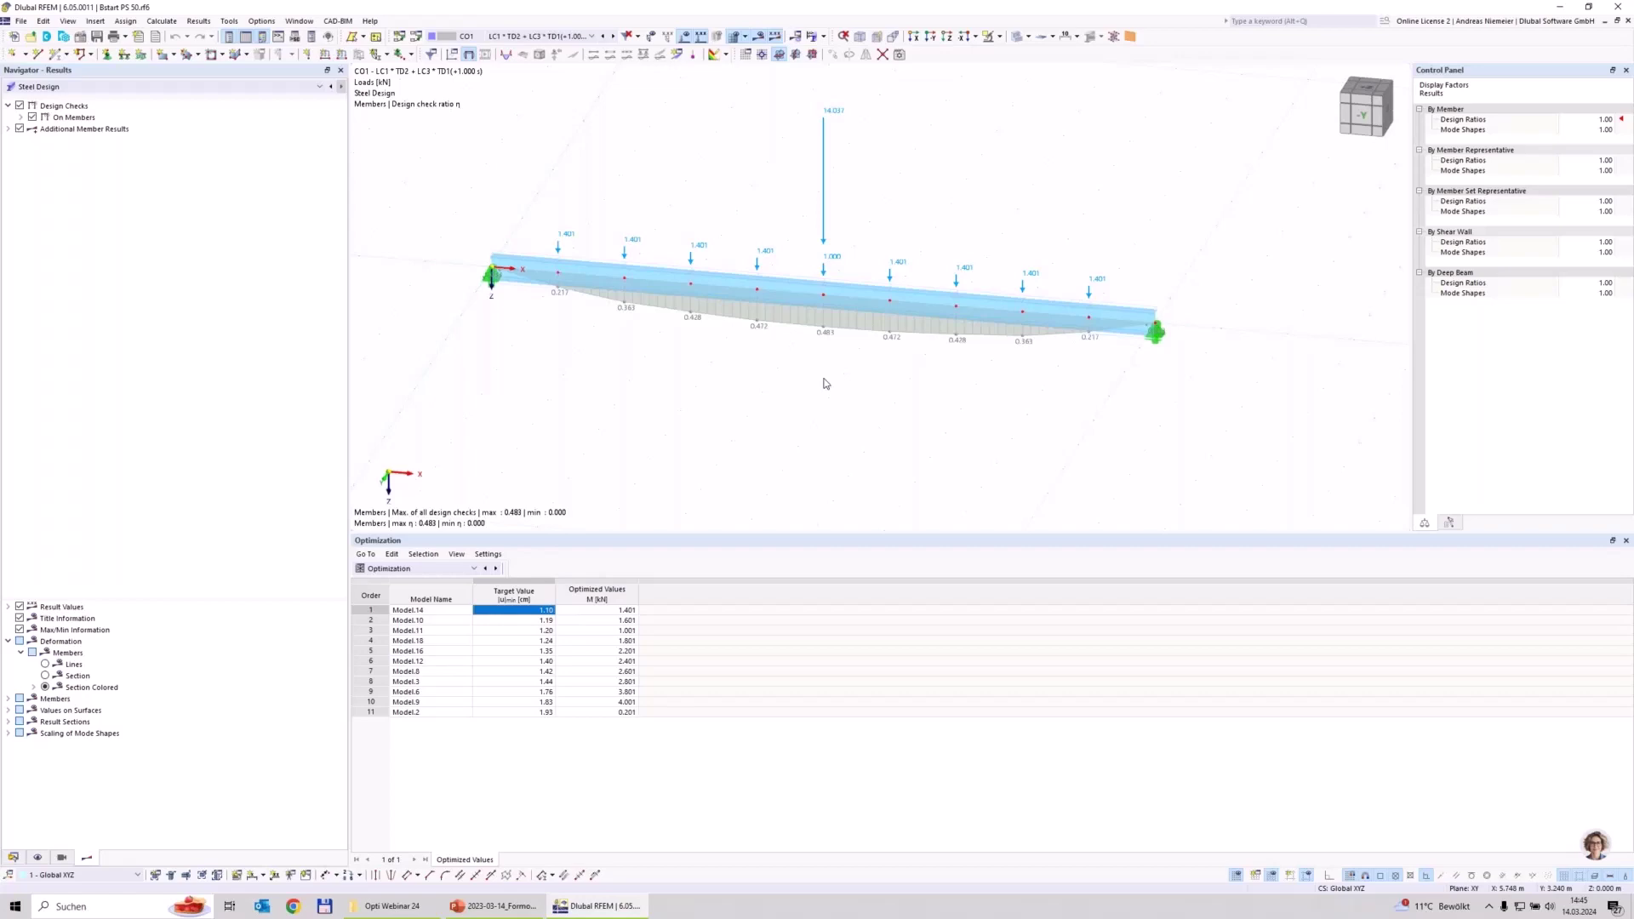
{"action": "left_click", "coordinate": [497, 906]}
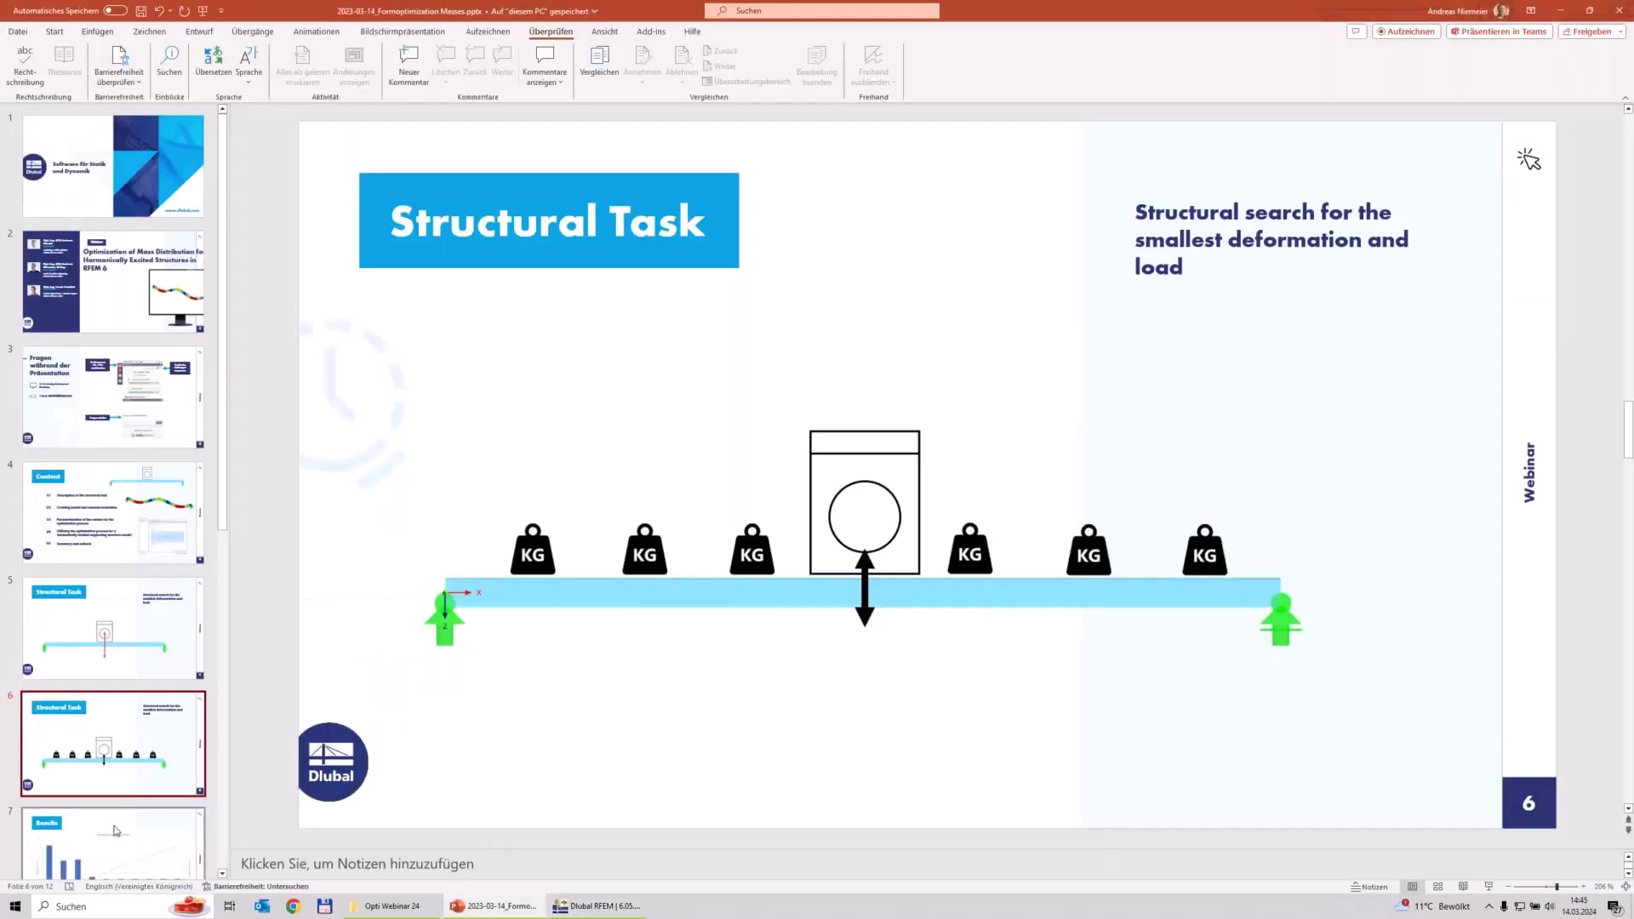
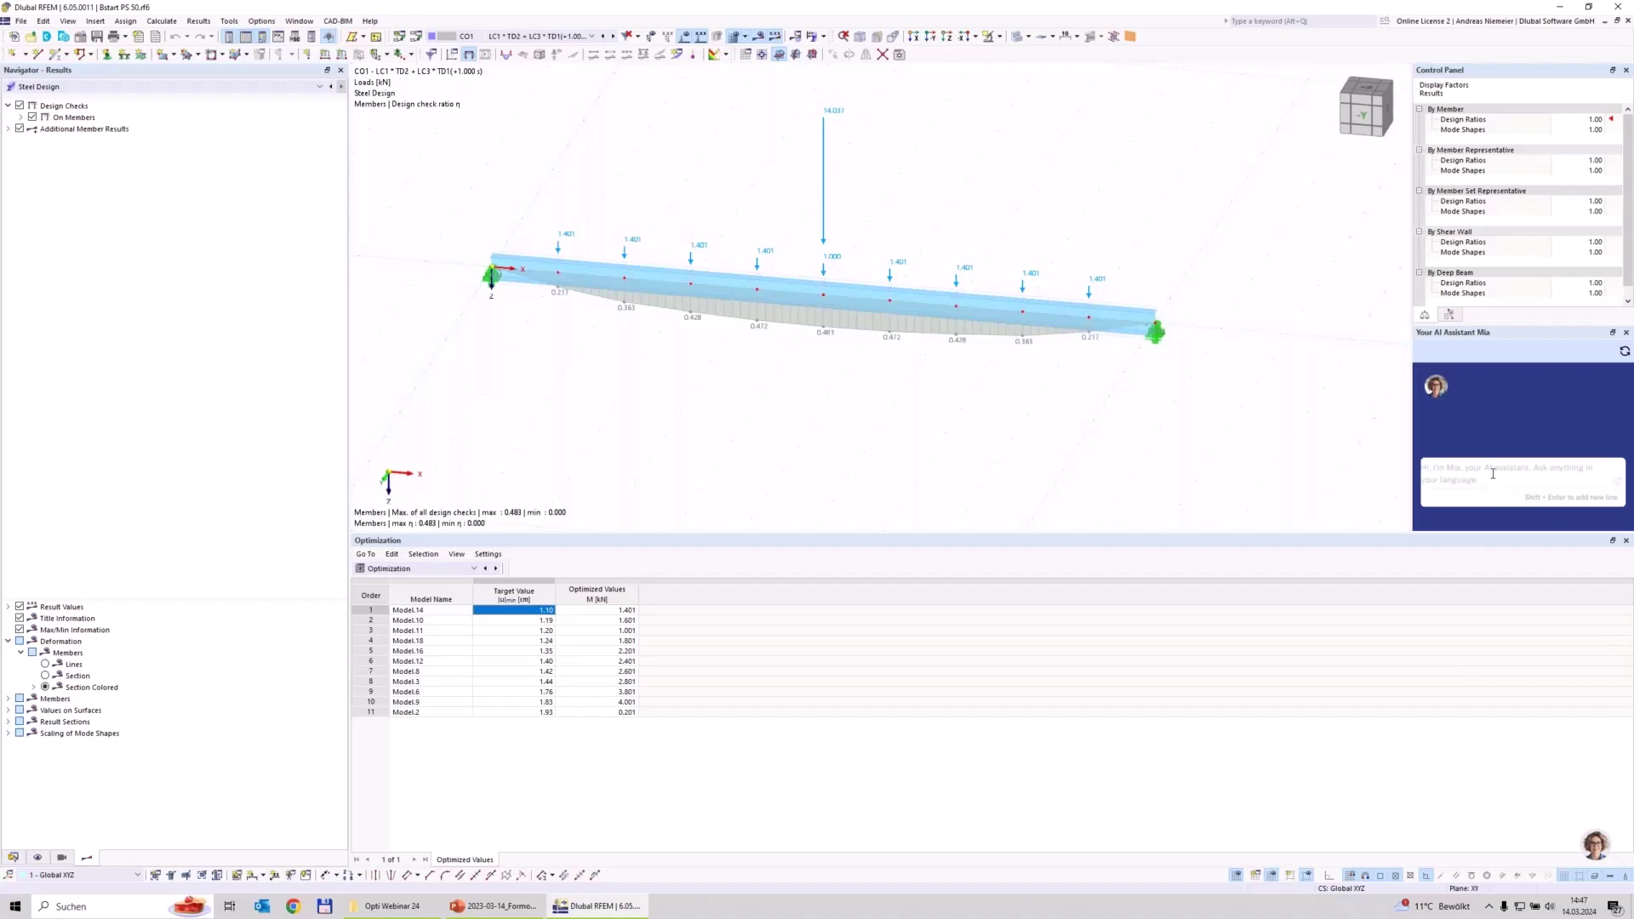
Ask the AI assistant Mia in RFEM "where I can define masses in RFEM 6?".
{"action": "left_click", "coordinate": [1493, 473]}
{"action": "type", "text": "where I can define masses in RFEM 6?"}
{"action": "key", "text": "Return"}
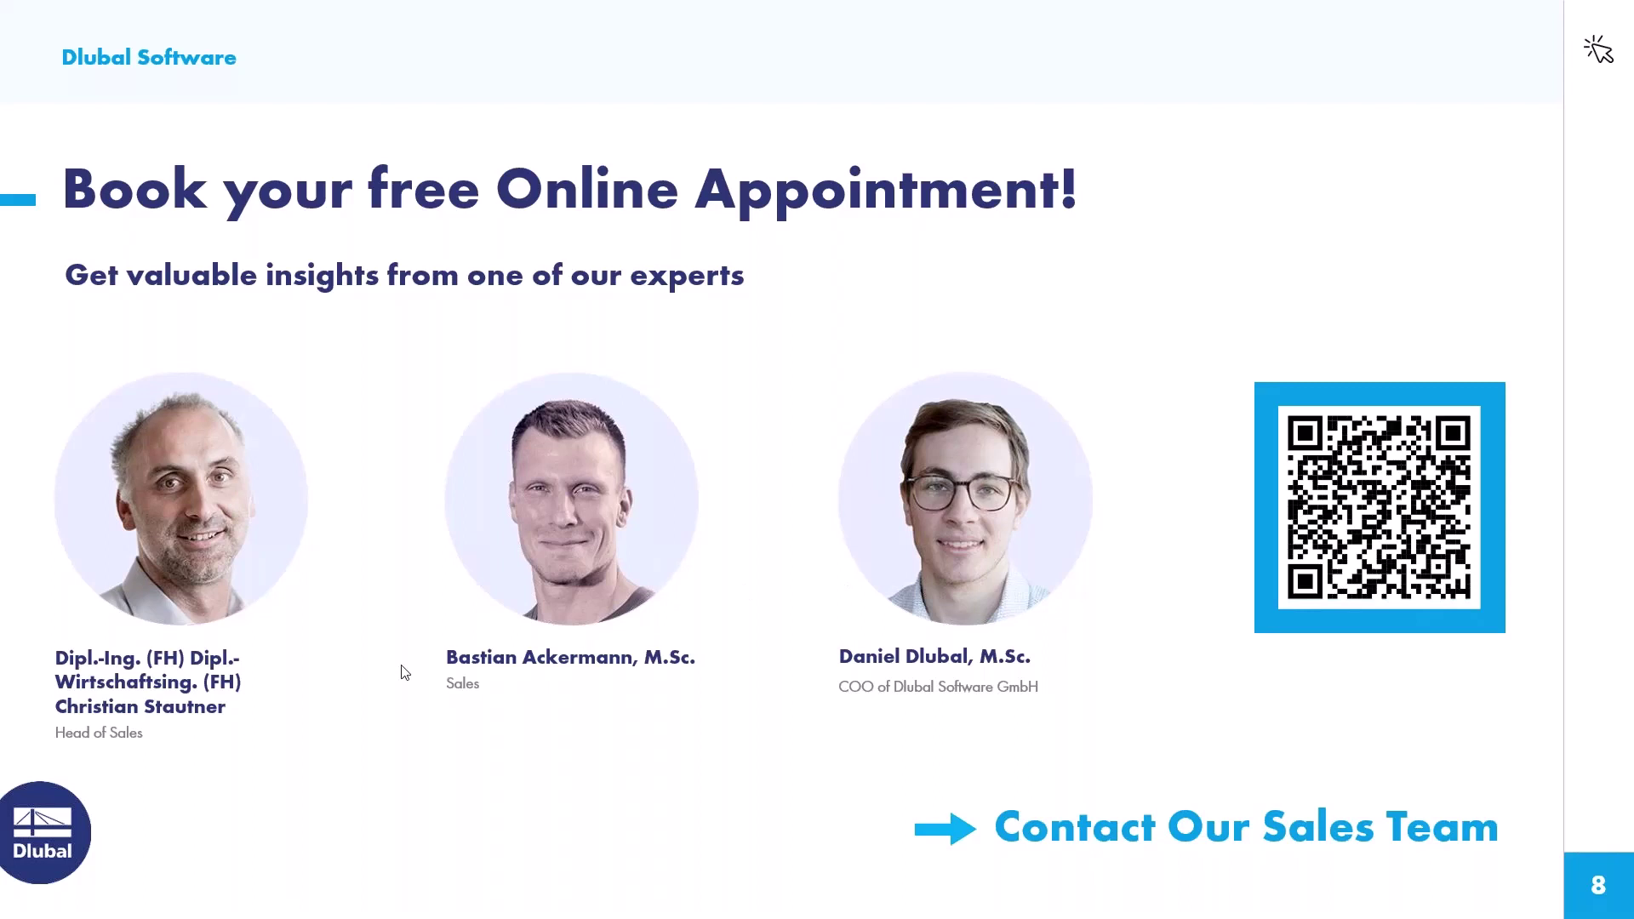
Switch to the Dlubal website in the browser and open the Webinars page listed among its events.
{"action": "key", "text": "alt+Tab"}
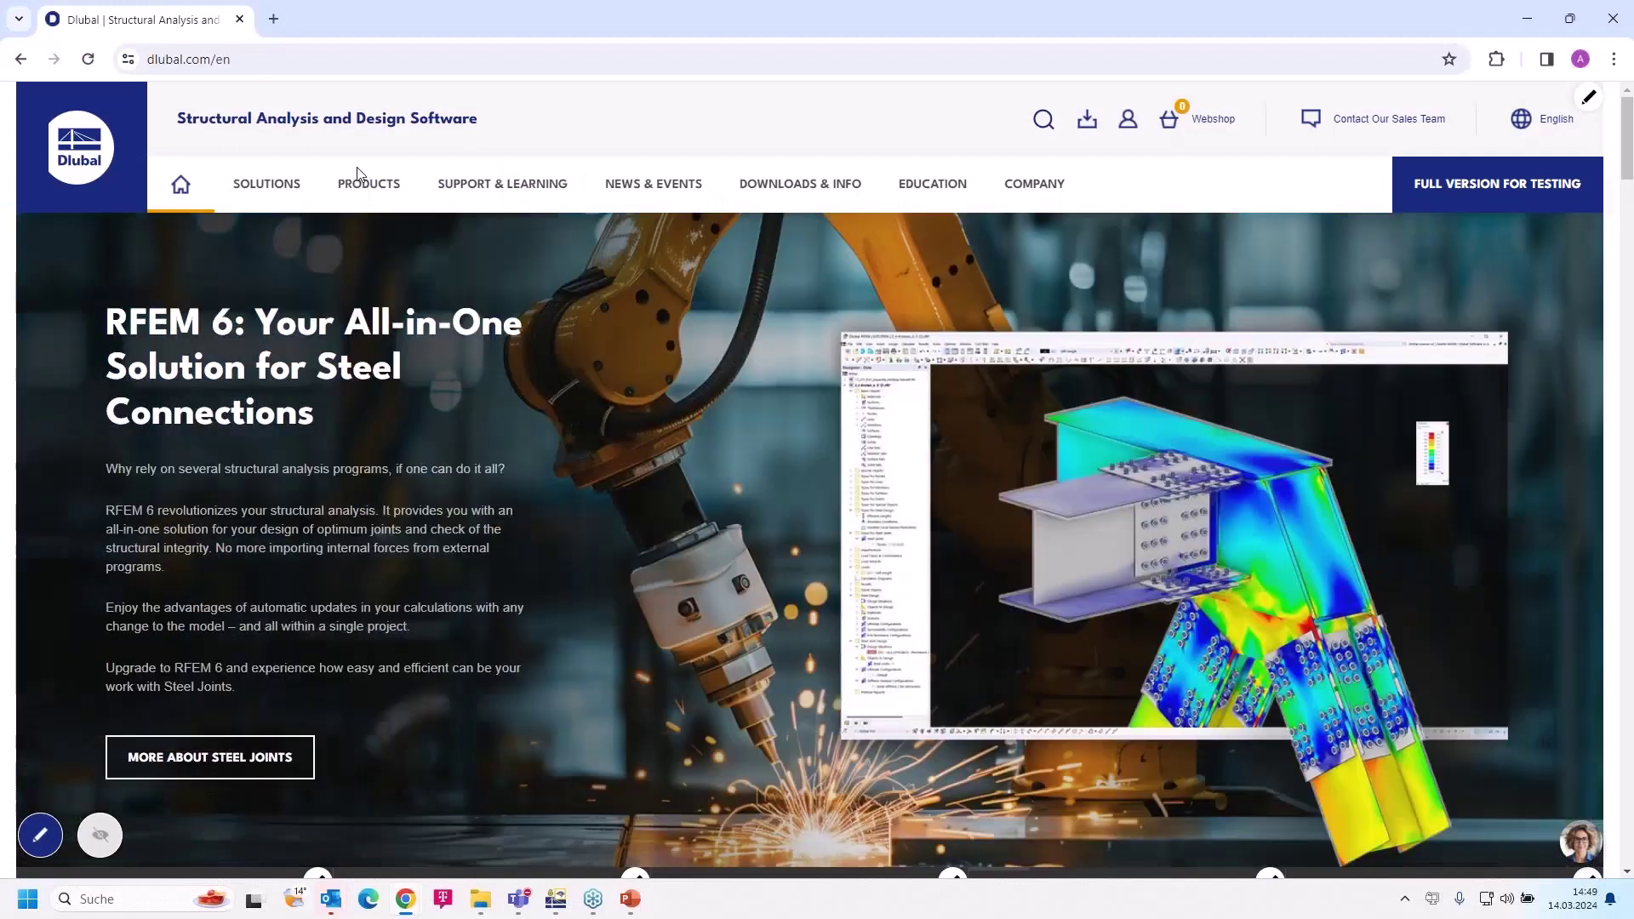
{"action": "left_click", "coordinate": [651, 183]}
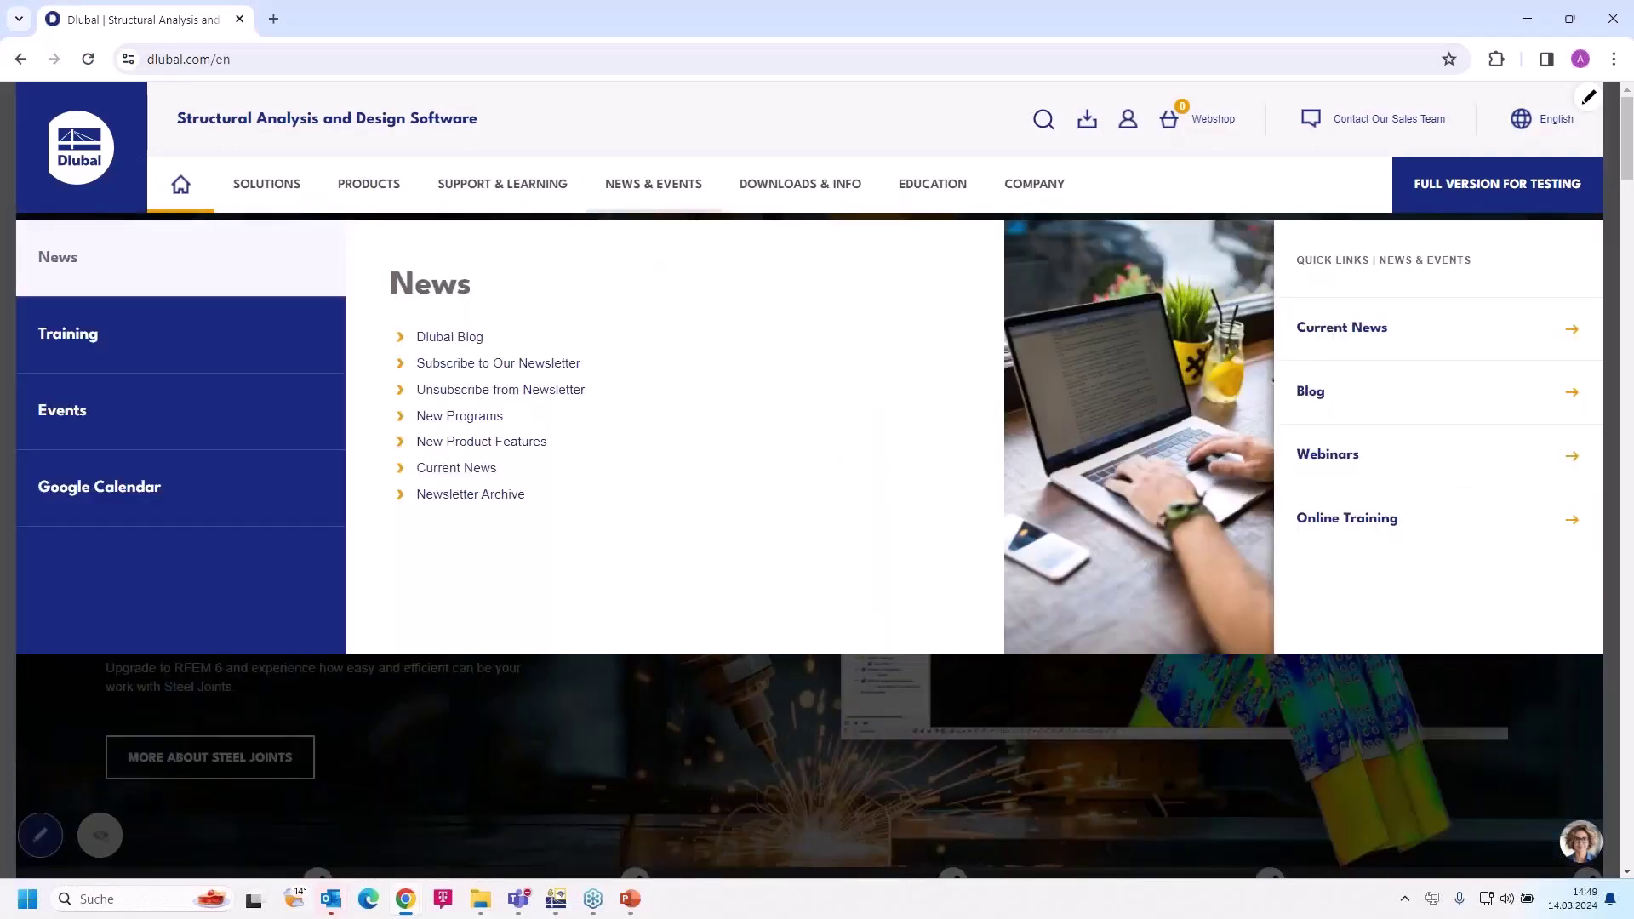
{"action": "left_click", "coordinate": [139, 412]}
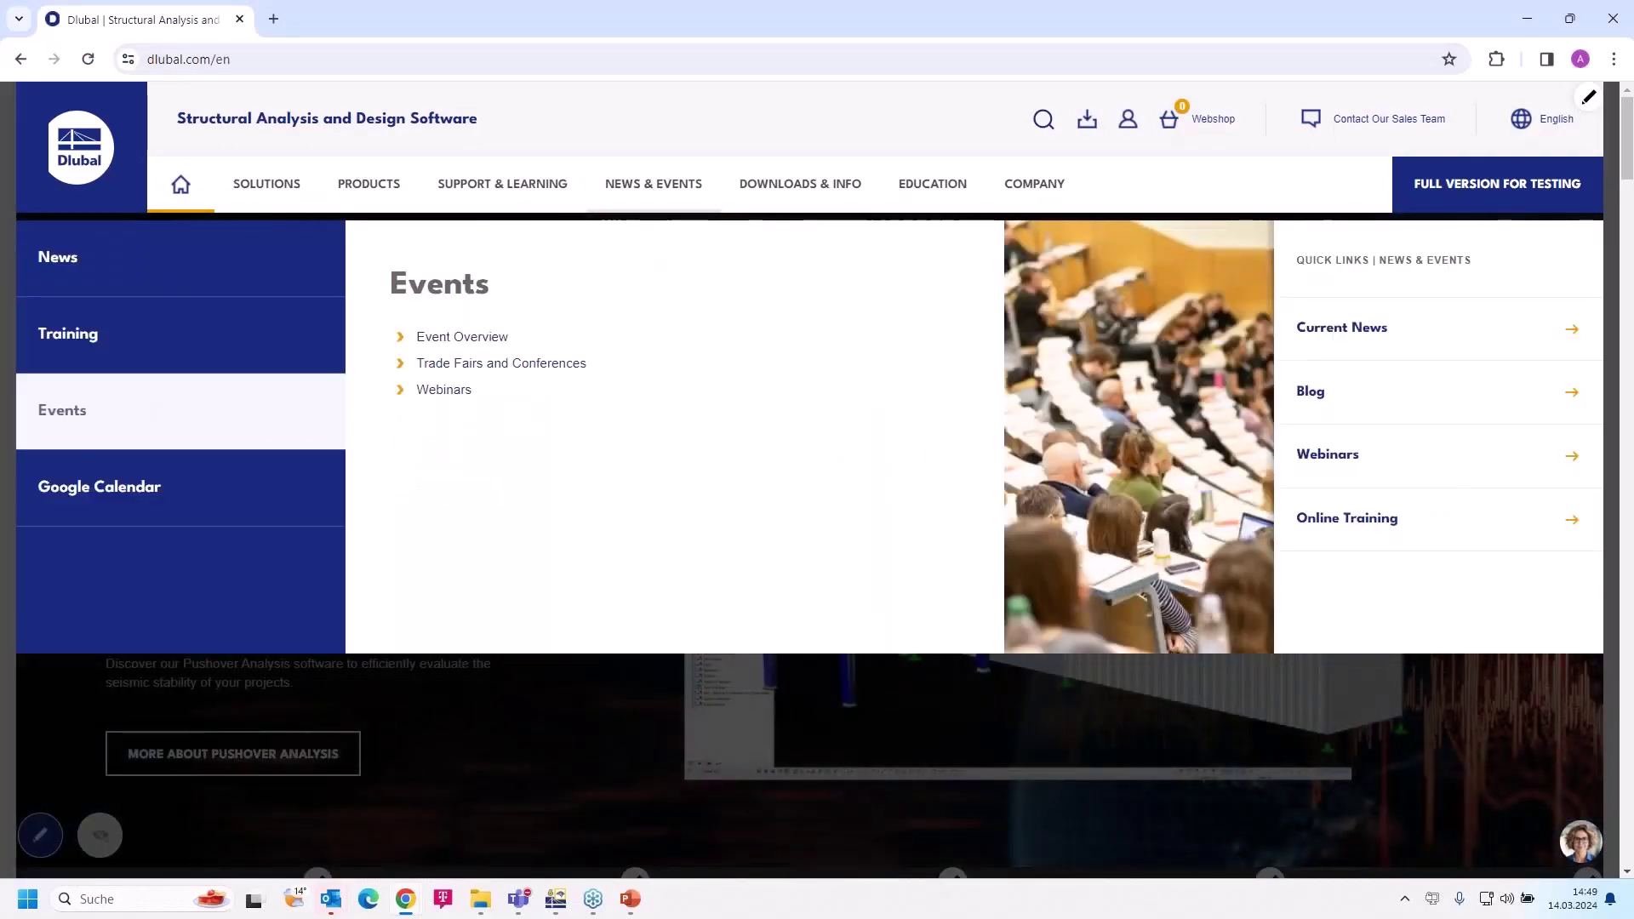
{"action": "left_click", "coordinate": [450, 395]}
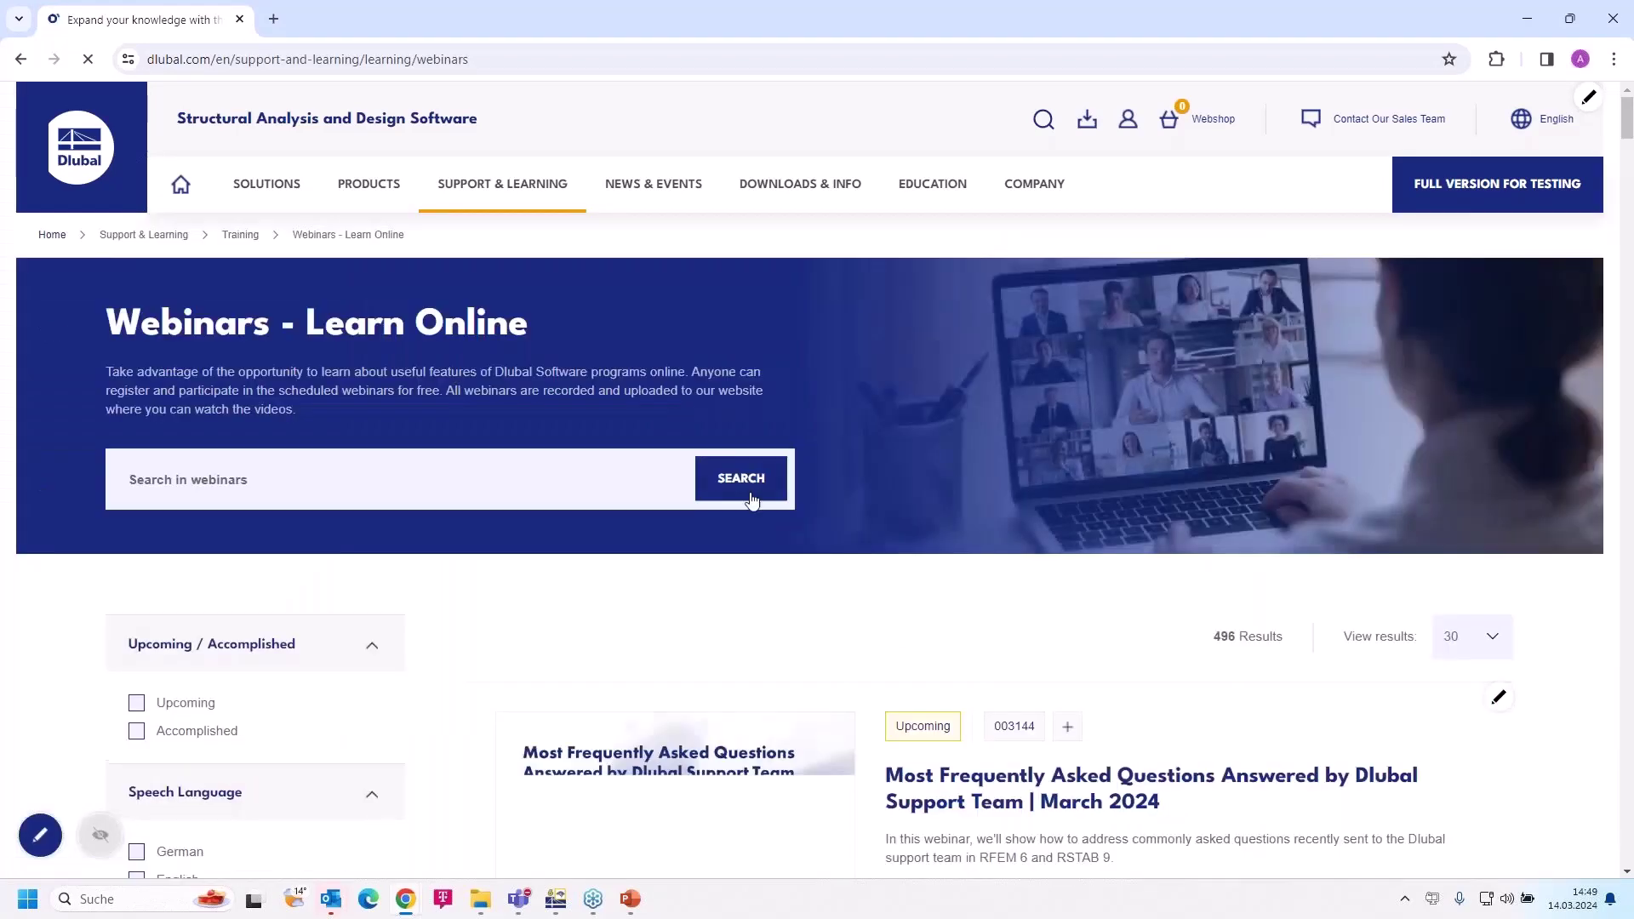
Look through the list of upcoming webinars as far as the accomplished webinar on mass distribution for harmonically excited structures.
{"action": "scroll", "coordinate": [753, 500], "scroll_direction": "down", "scroll_amount": 4}
{"action": "scroll", "coordinate": [1123, 675], "scroll_direction": "down", "scroll_amount": 1}
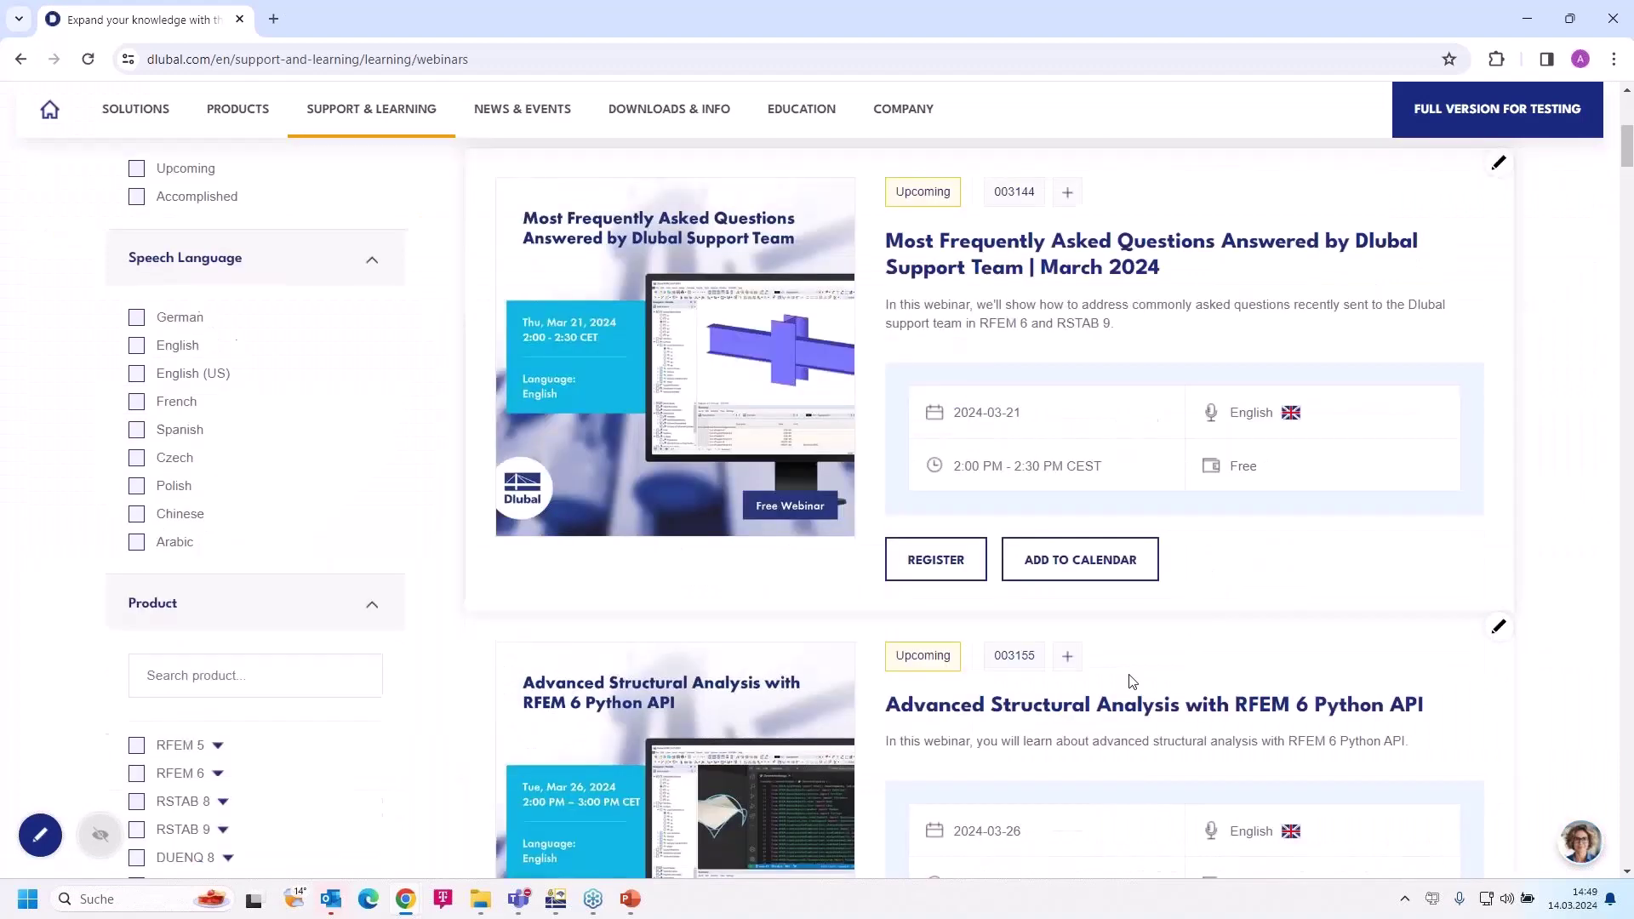
{"action": "scroll", "coordinate": [1115, 667], "scroll_direction": "up", "scroll_amount": 1}
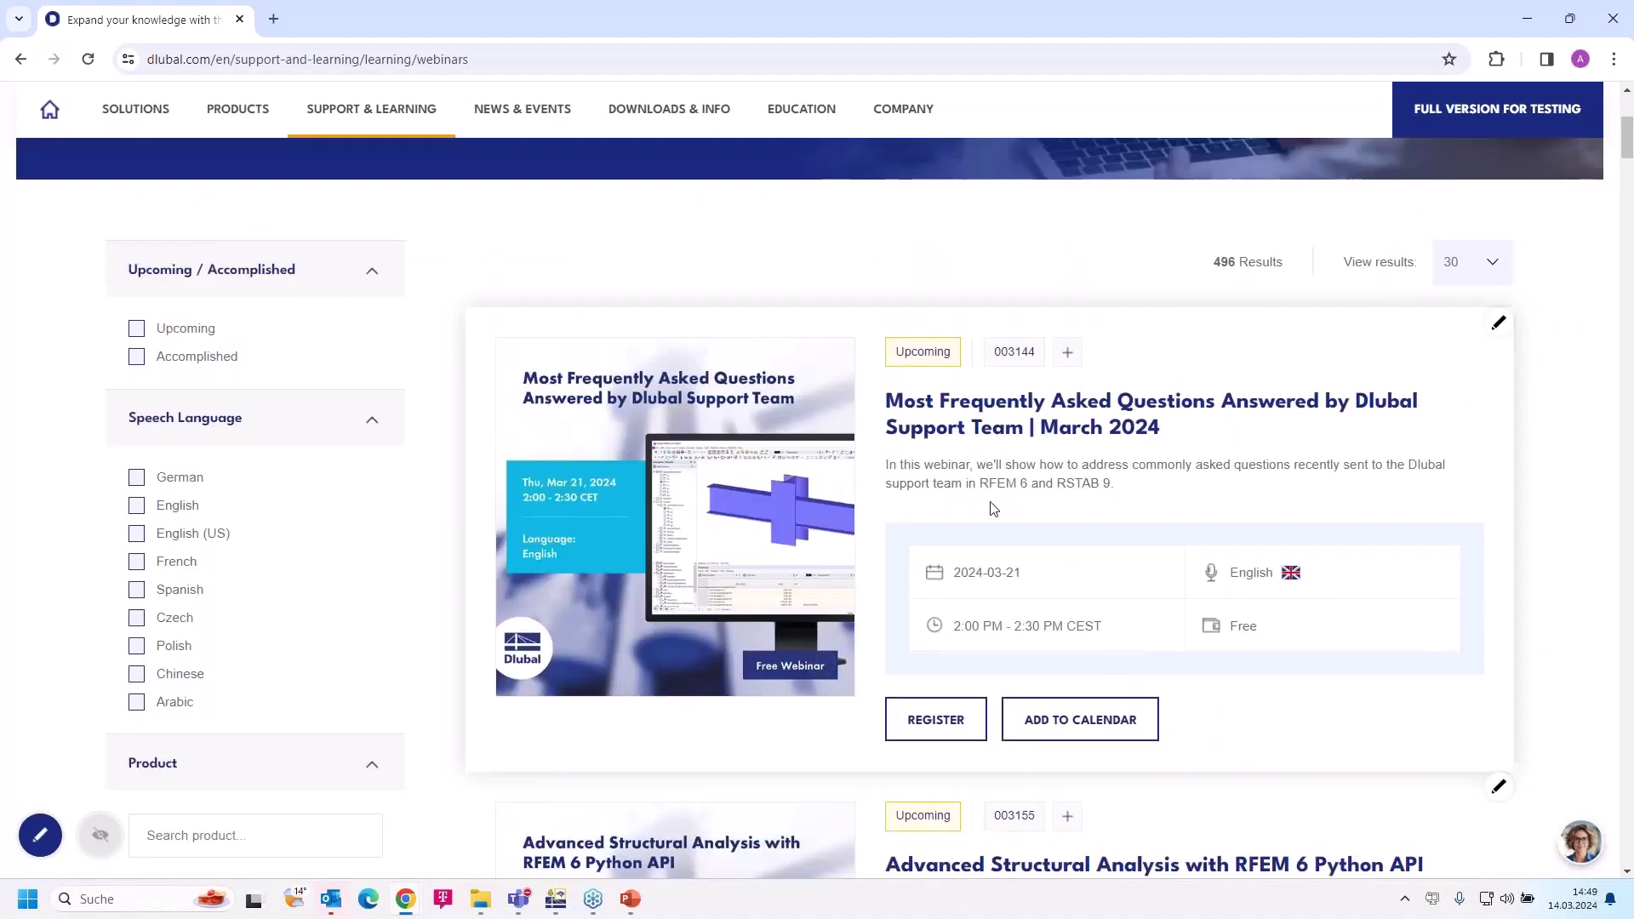
{"action": "scroll", "coordinate": [1165, 675], "scroll_direction": "down", "scroll_amount": 3}
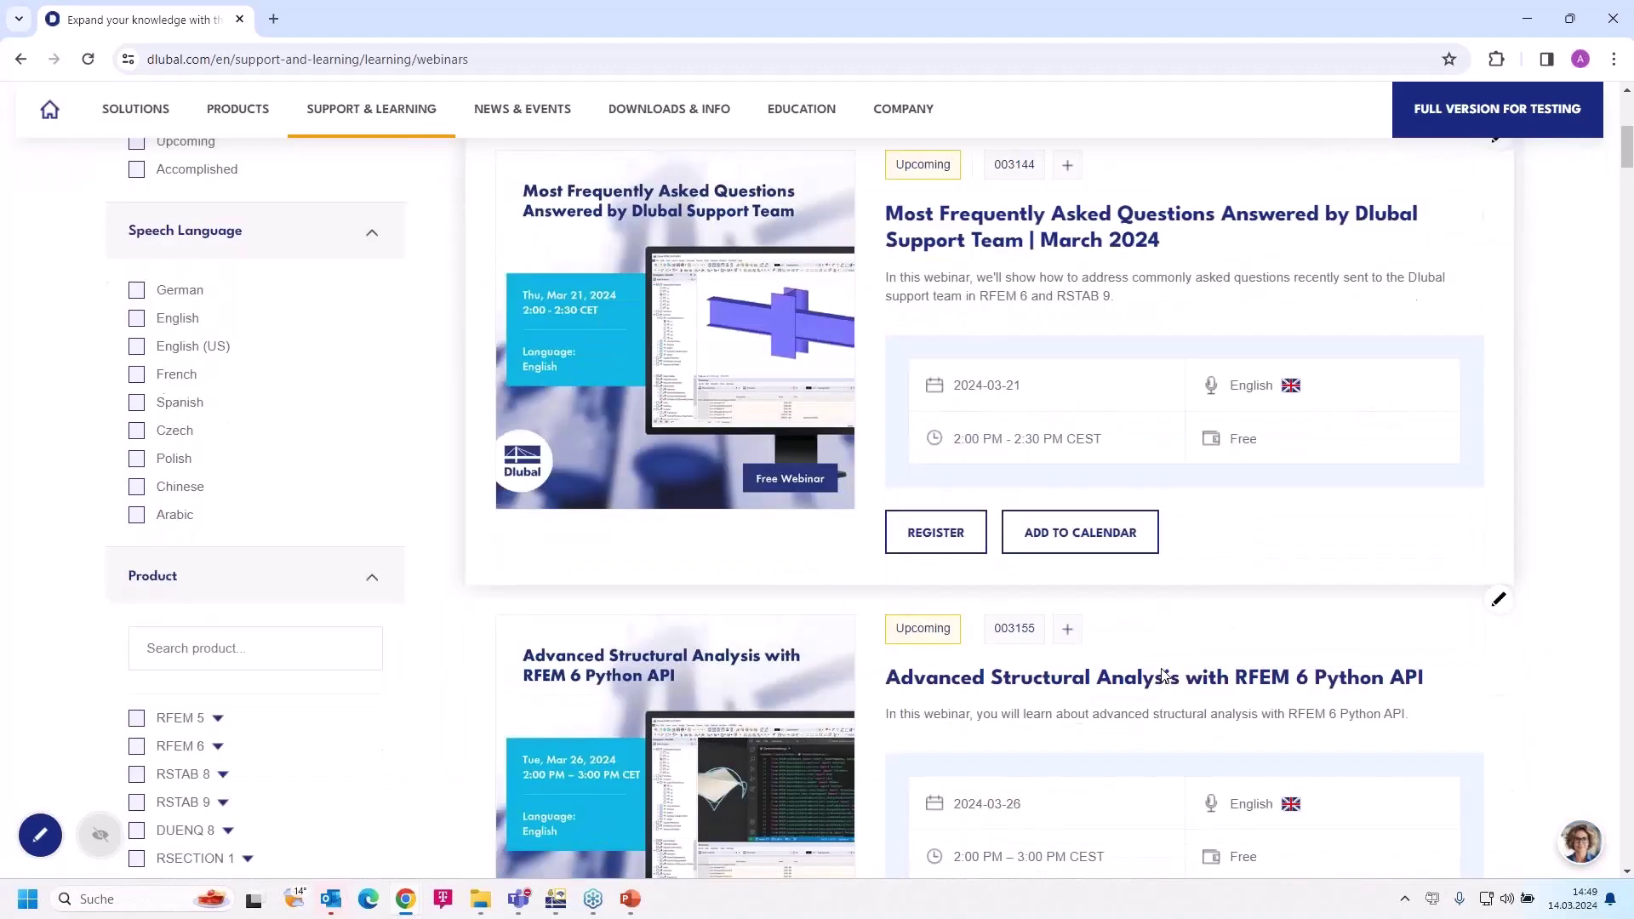
{"action": "scroll", "coordinate": [1160, 679], "scroll_direction": "up", "scroll_amount": 1}
{"action": "scroll", "coordinate": [1159, 672], "scroll_direction": "up", "scroll_amount": 1}
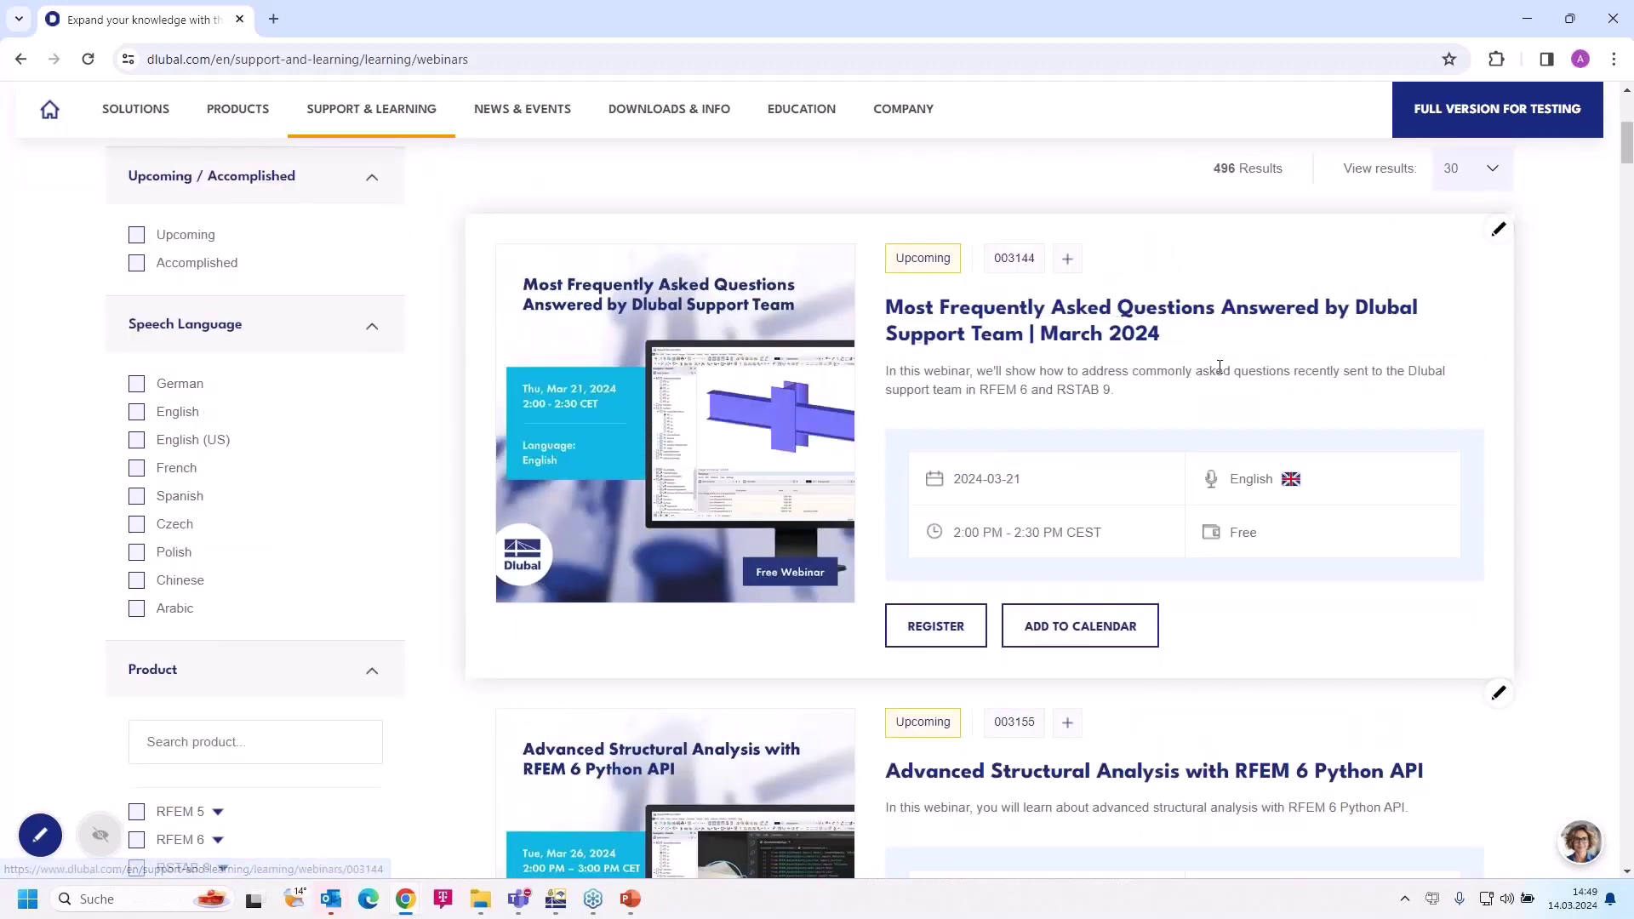
{"action": "scroll", "coordinate": [1209, 371], "scroll_direction": "down", "scroll_amount": 1}
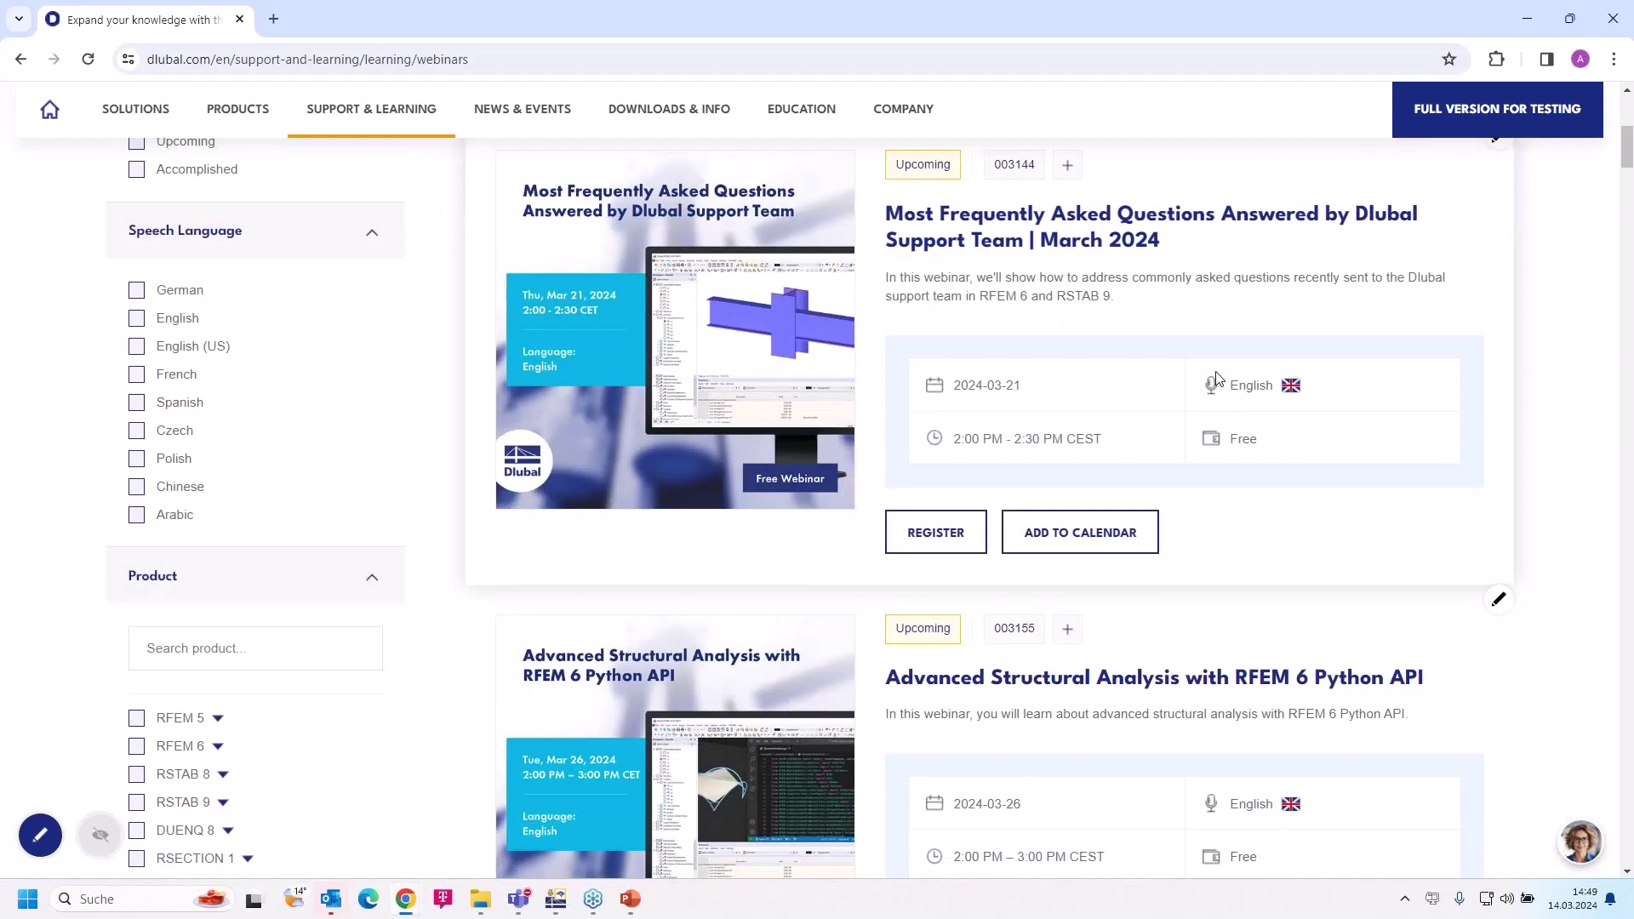
{"action": "scroll", "coordinate": [1214, 379], "scroll_direction": "down", "scroll_amount": 3}
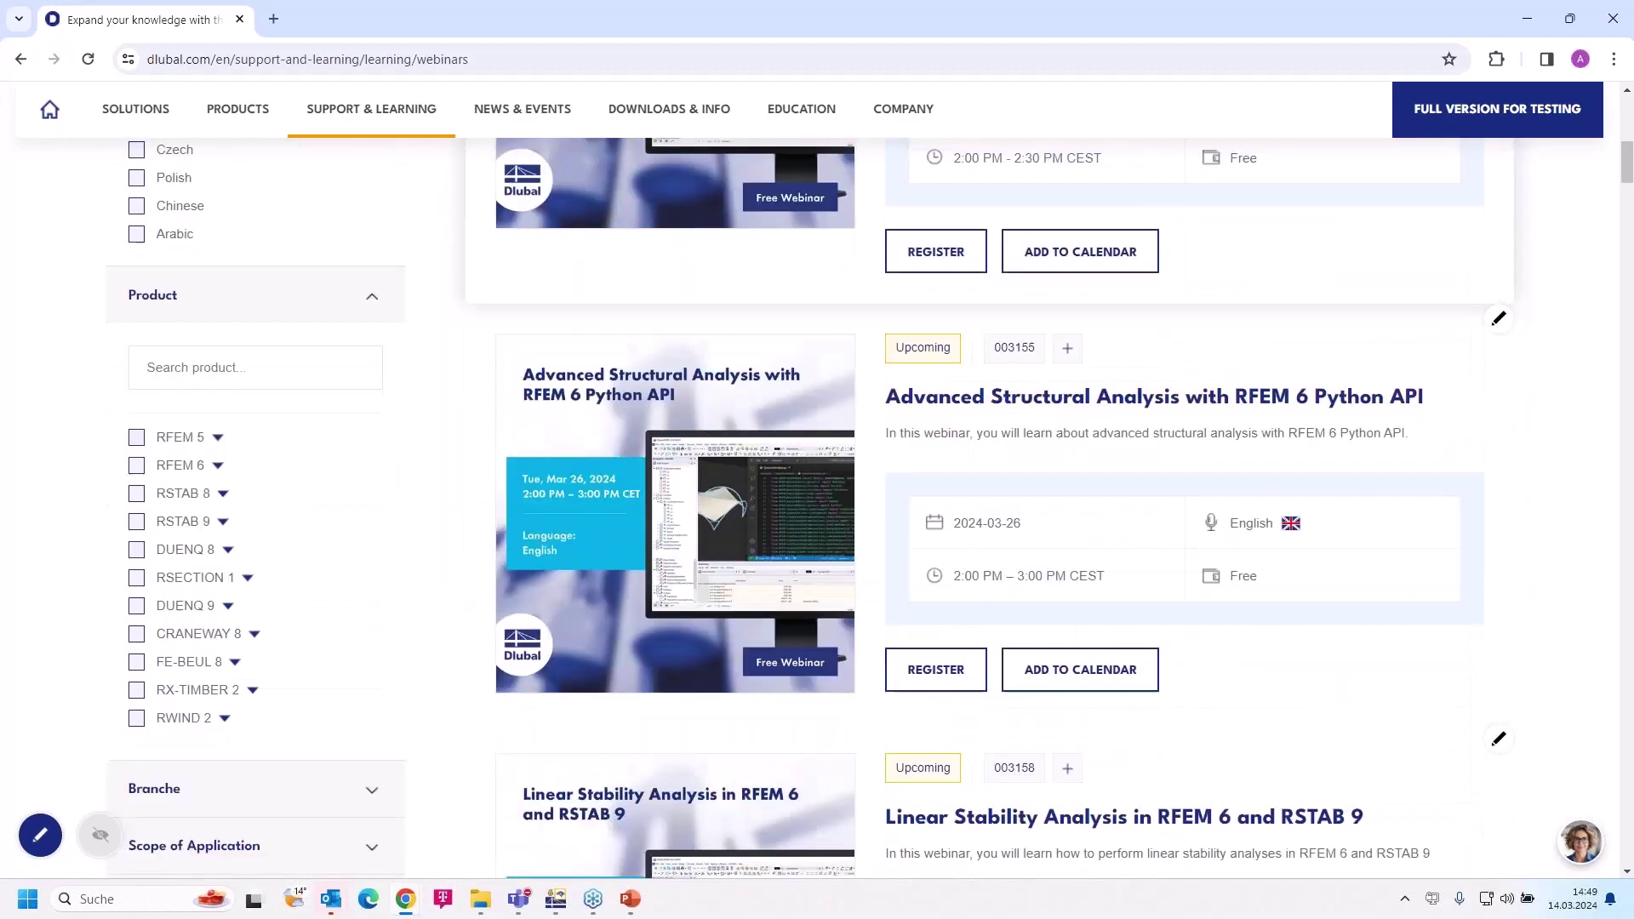
{"action": "scroll", "coordinate": [1223, 503], "scroll_direction": "up", "scroll_amount": 1}
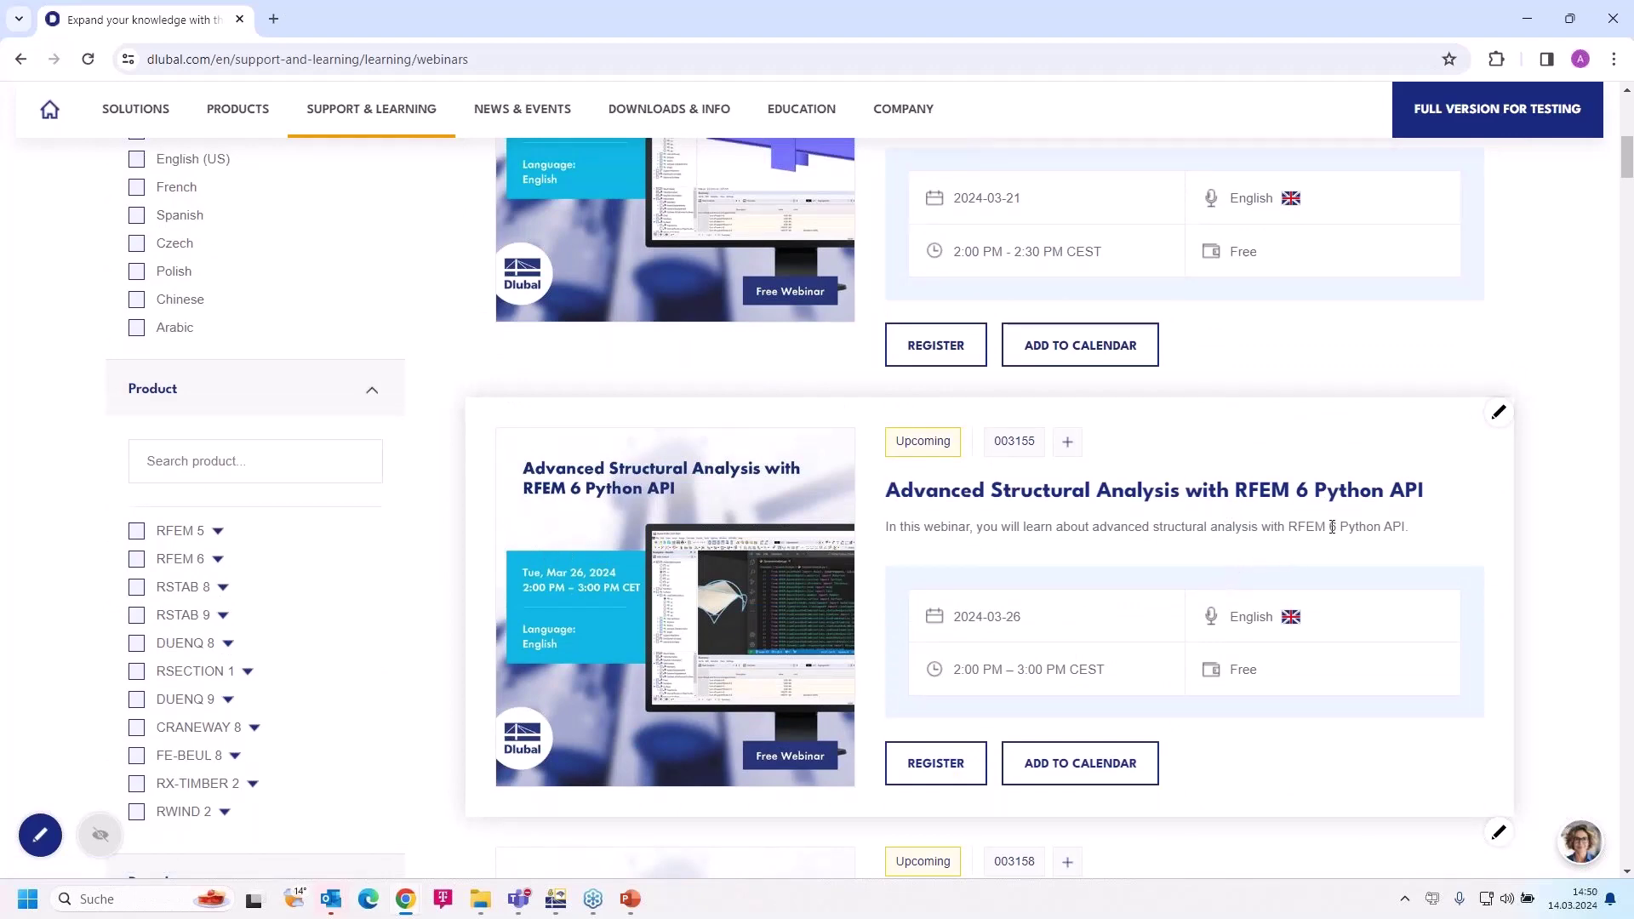
{"action": "scroll", "coordinate": [1332, 525], "scroll_direction": "down", "scroll_amount": 7}
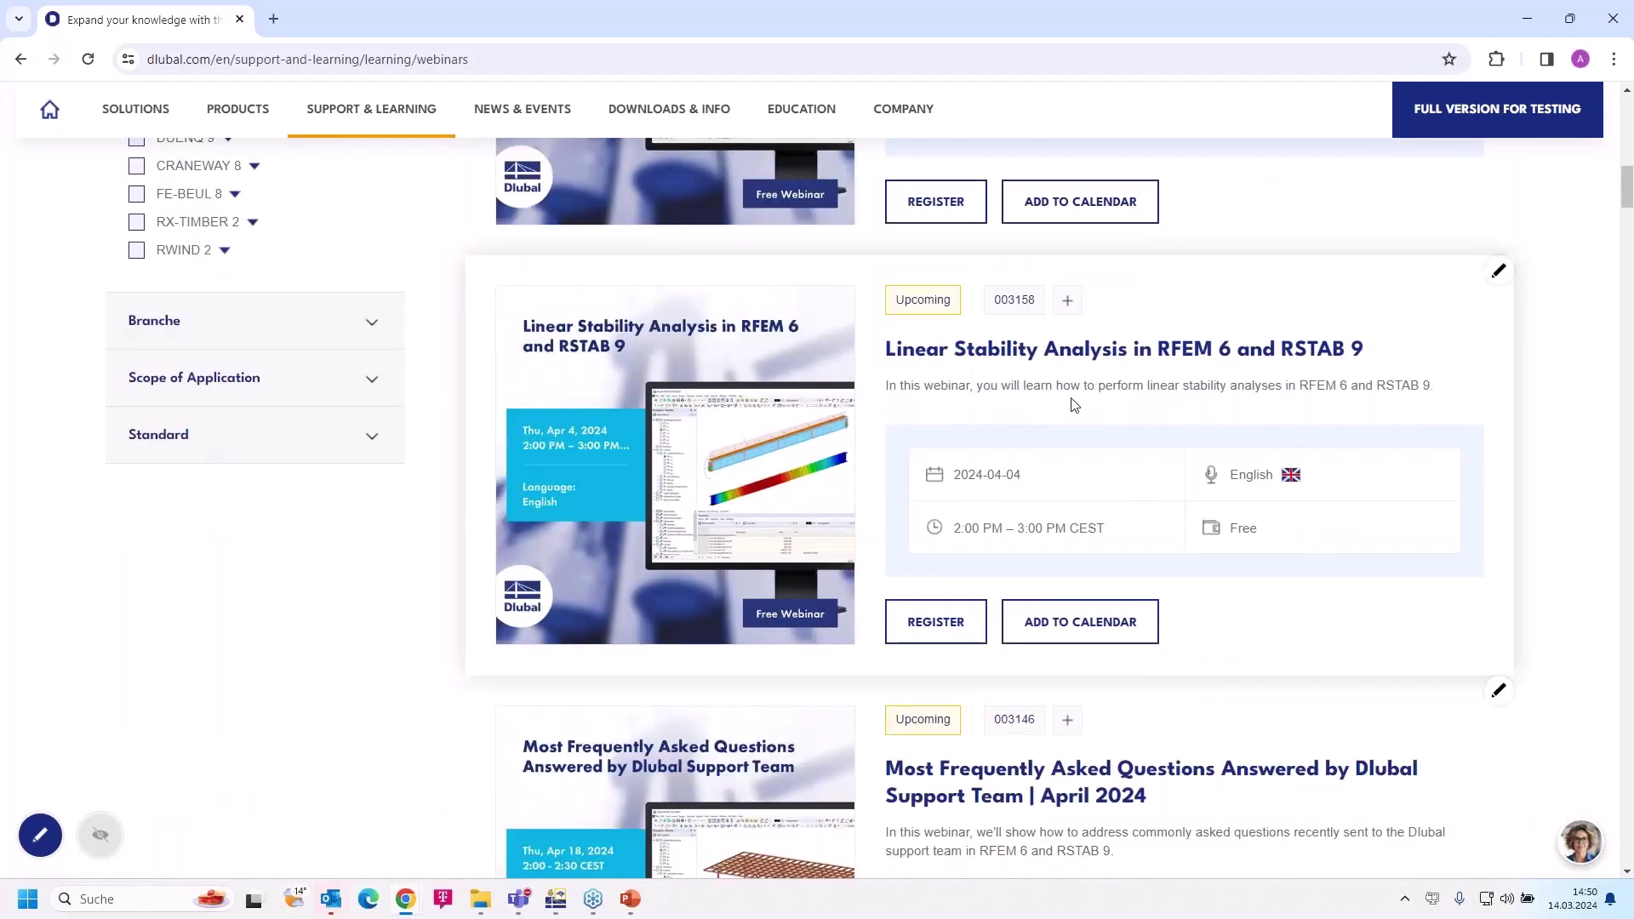
{"action": "scroll", "coordinate": [1077, 406], "scroll_direction": "down", "scroll_amount": 11}
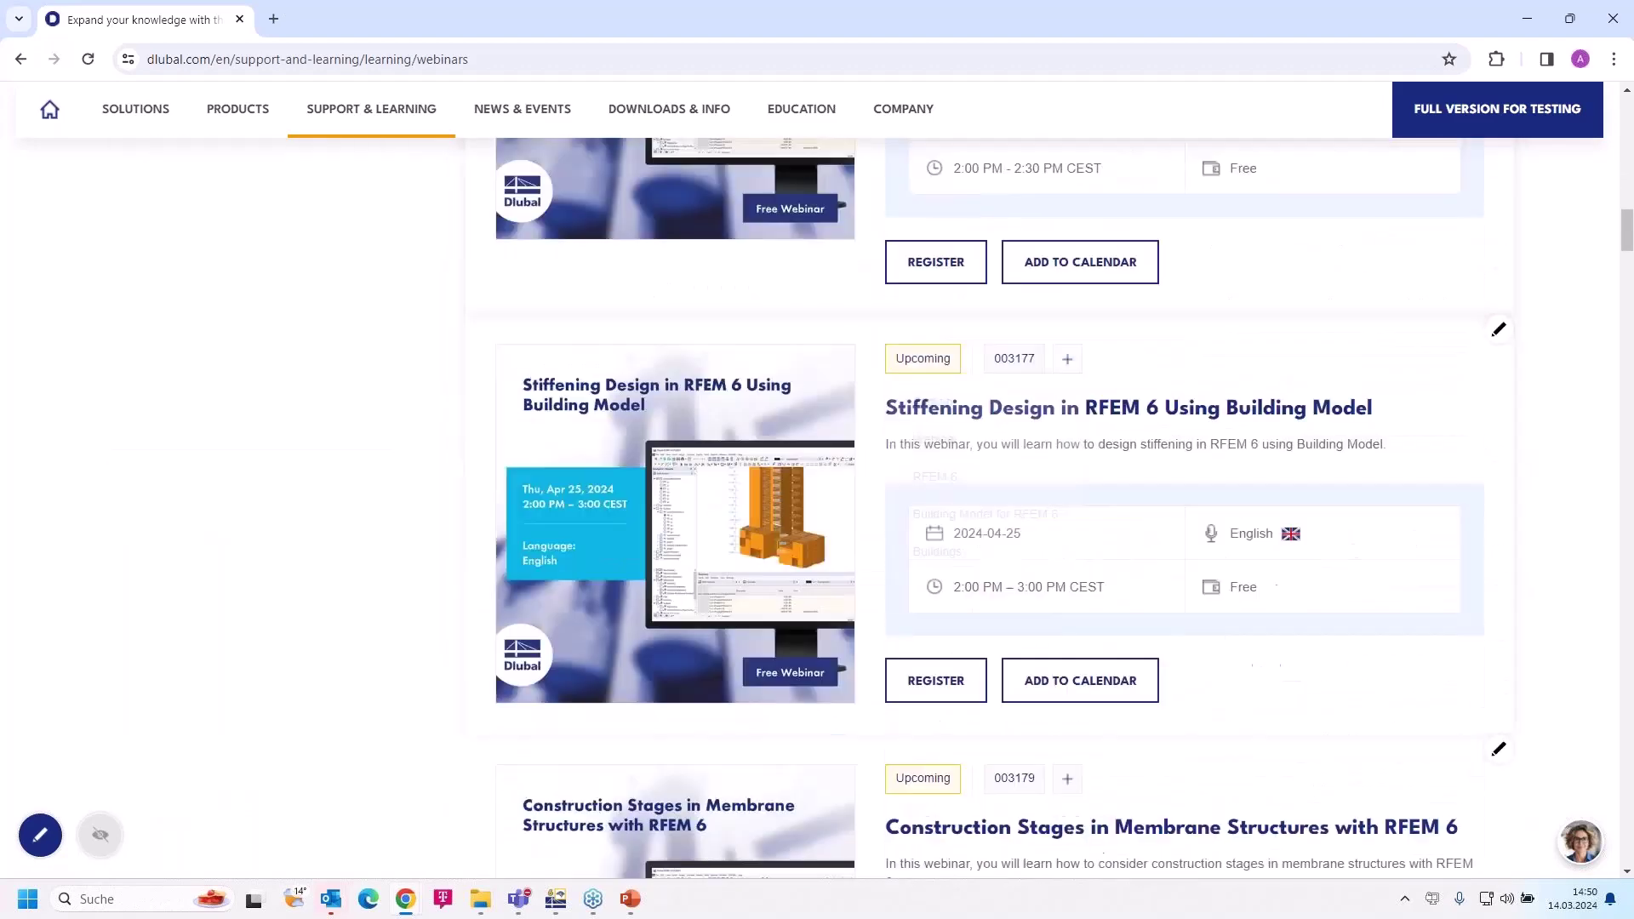
{"action": "scroll", "coordinate": [1077, 511], "scroll_direction": "down", "scroll_amount": 6}
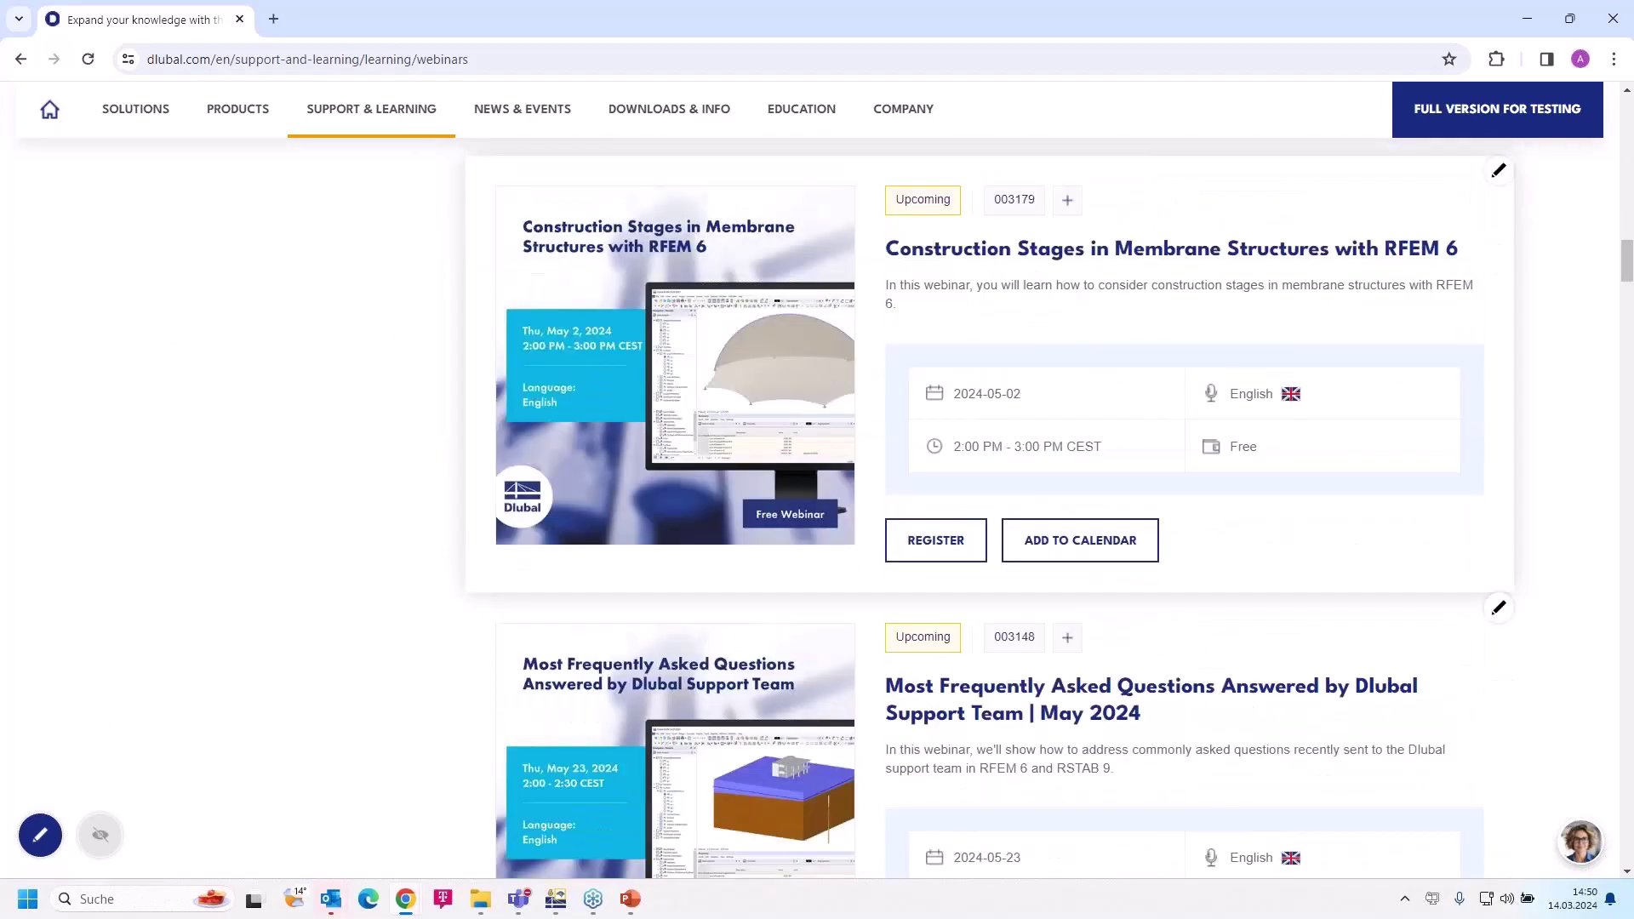
{"action": "scroll", "coordinate": [1077, 511], "scroll_direction": "down", "scroll_amount": 11}
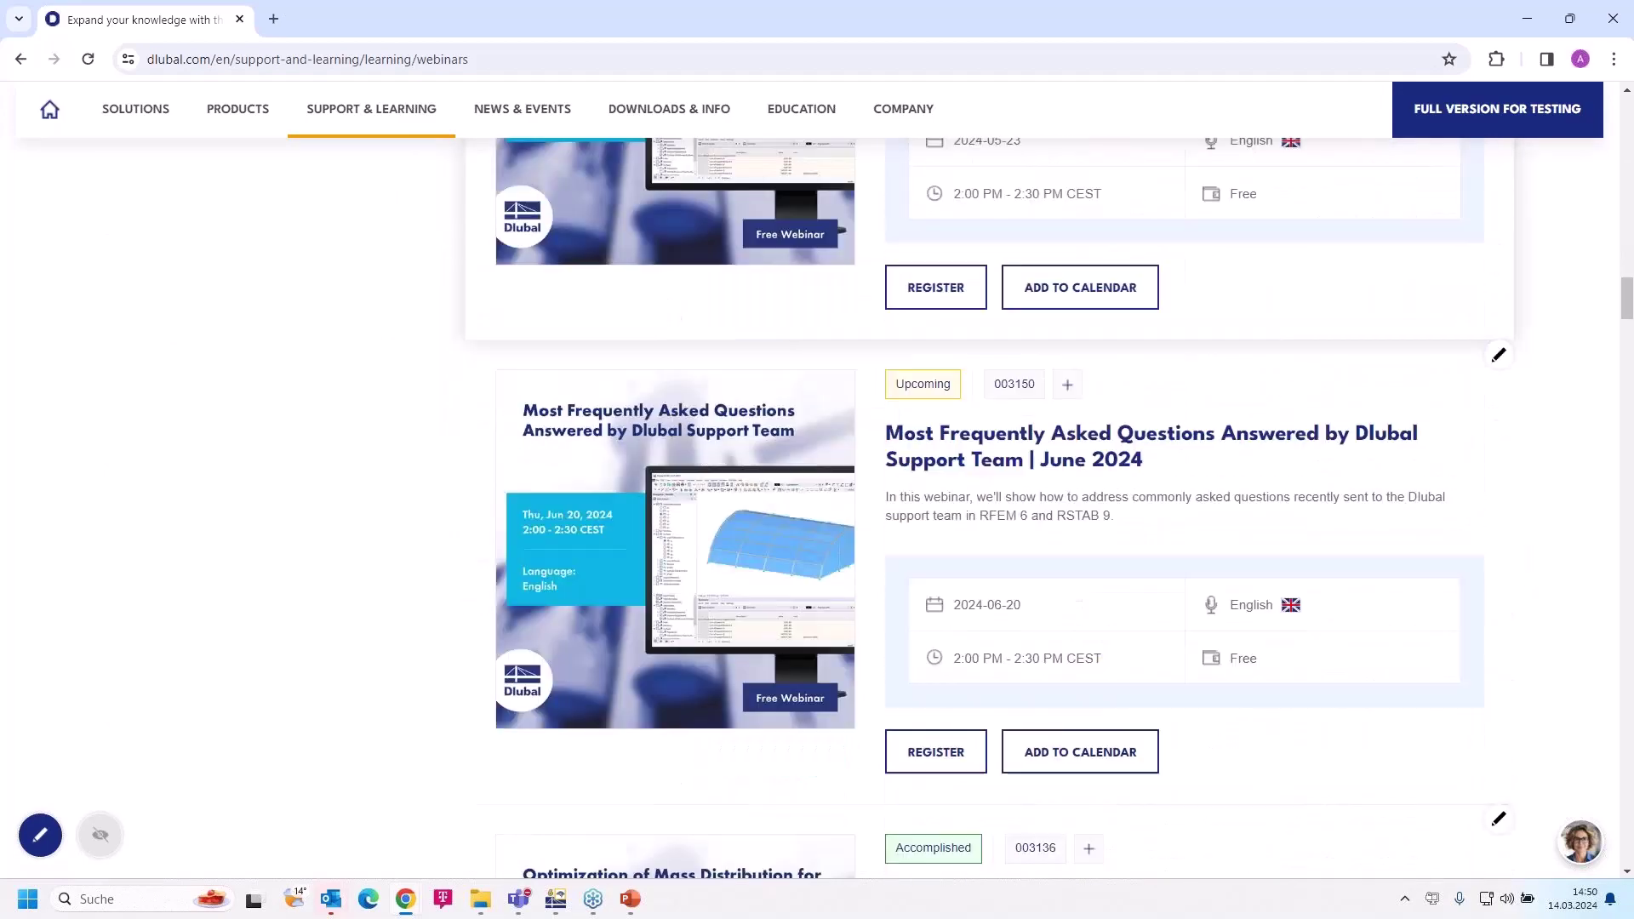
{"action": "scroll", "coordinate": [1004, 334], "scroll_direction": "down", "scroll_amount": 3}
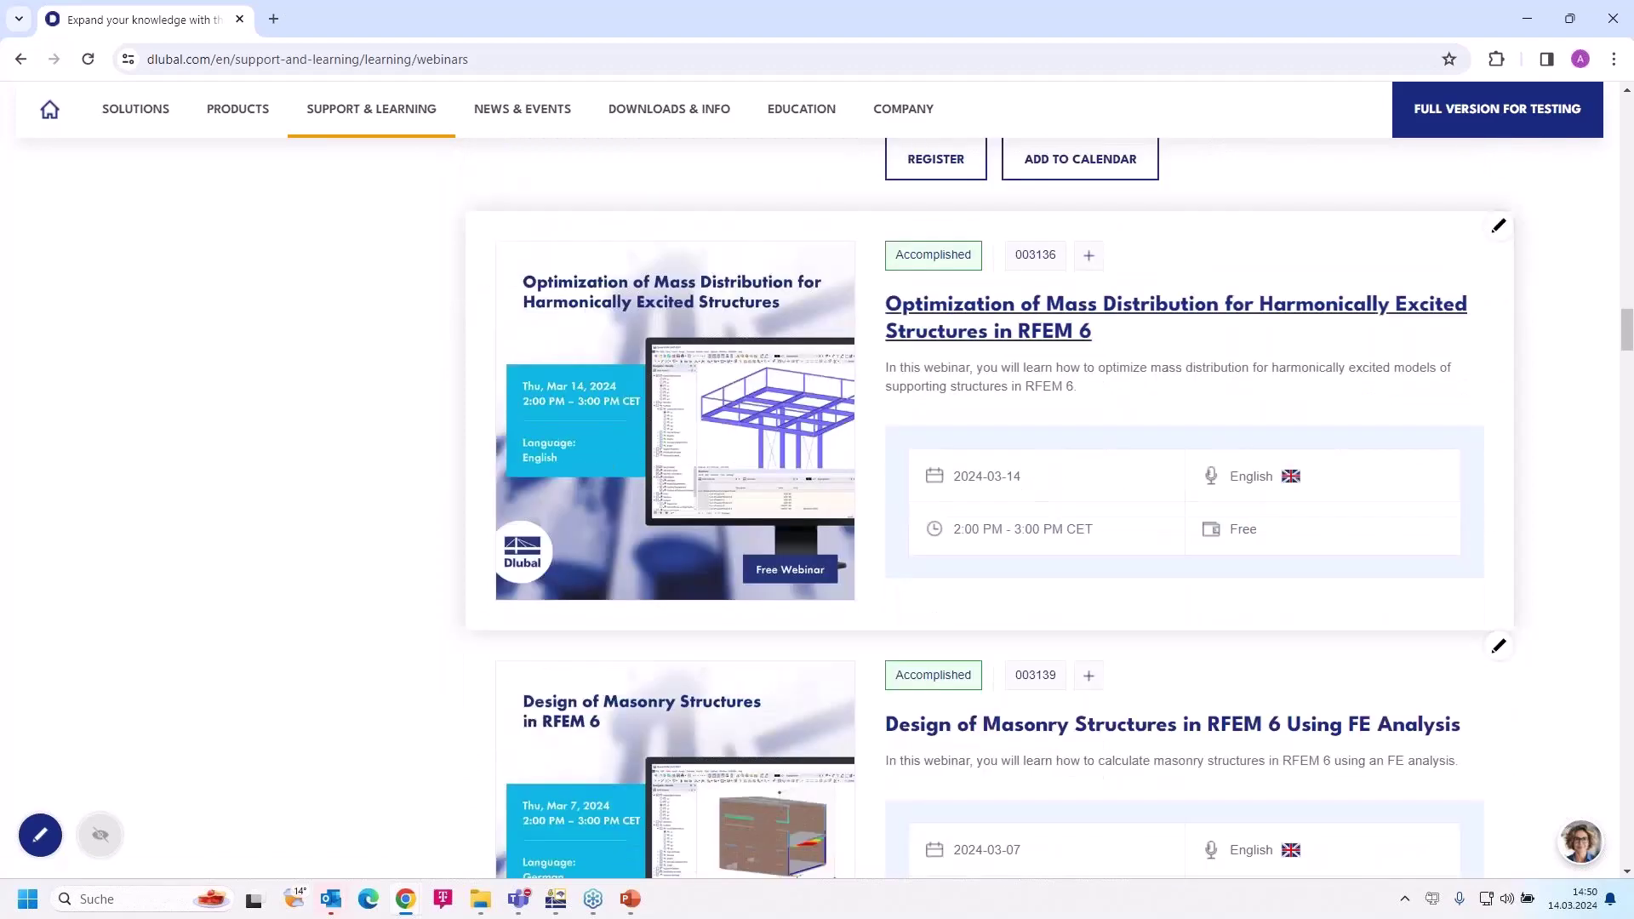
Open the webinar "Optimization of Mass Distribution for Harmonically Excited Structures in RFEM 6" and examine its time schedule, downloads and related events.
{"action": "left_click", "coordinate": [1001, 317]}
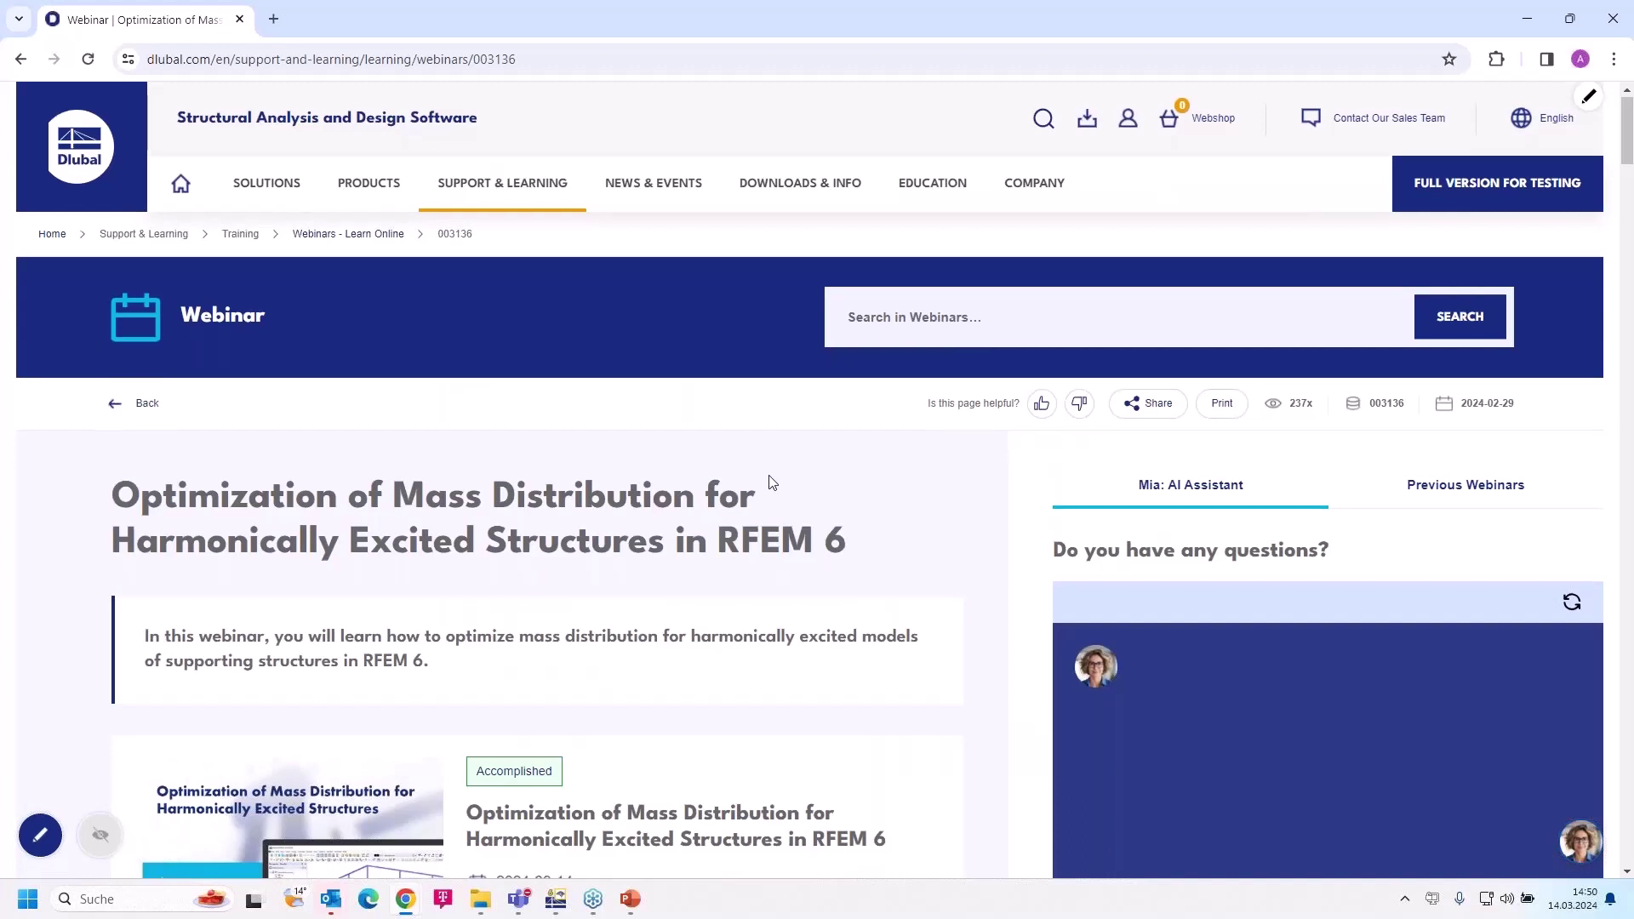
{"action": "scroll", "coordinate": [775, 481], "scroll_direction": "down", "scroll_amount": 1}
{"action": "scroll", "coordinate": [773, 483], "scroll_direction": "up", "scroll_amount": 1}
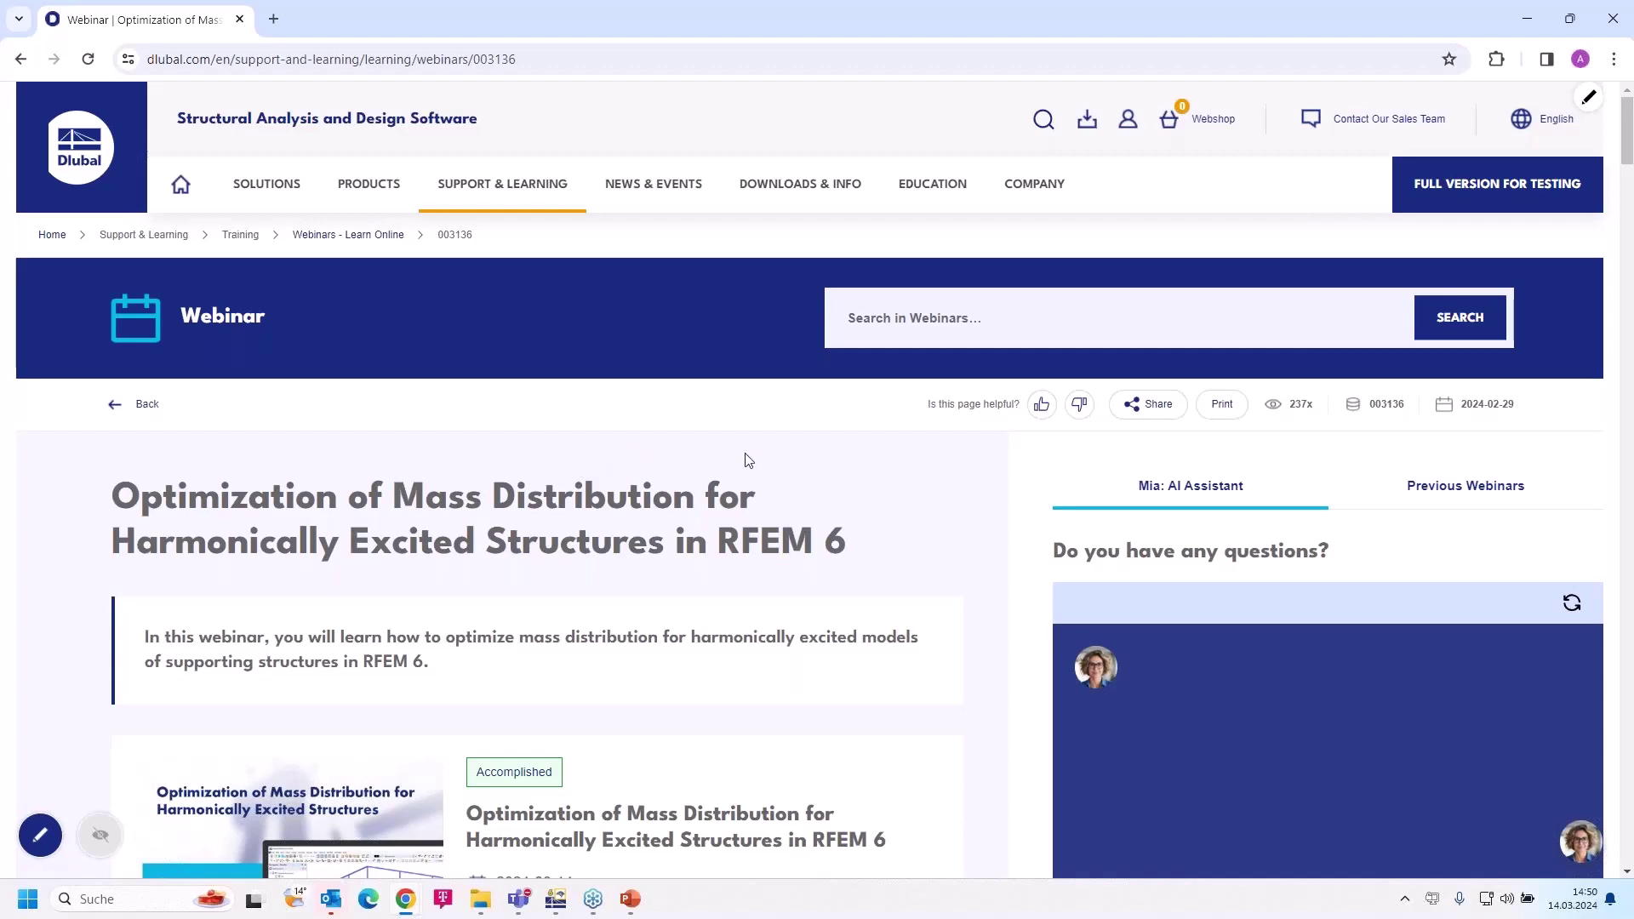
{"action": "scroll", "coordinate": [749, 490], "scroll_direction": "down", "scroll_amount": 5}
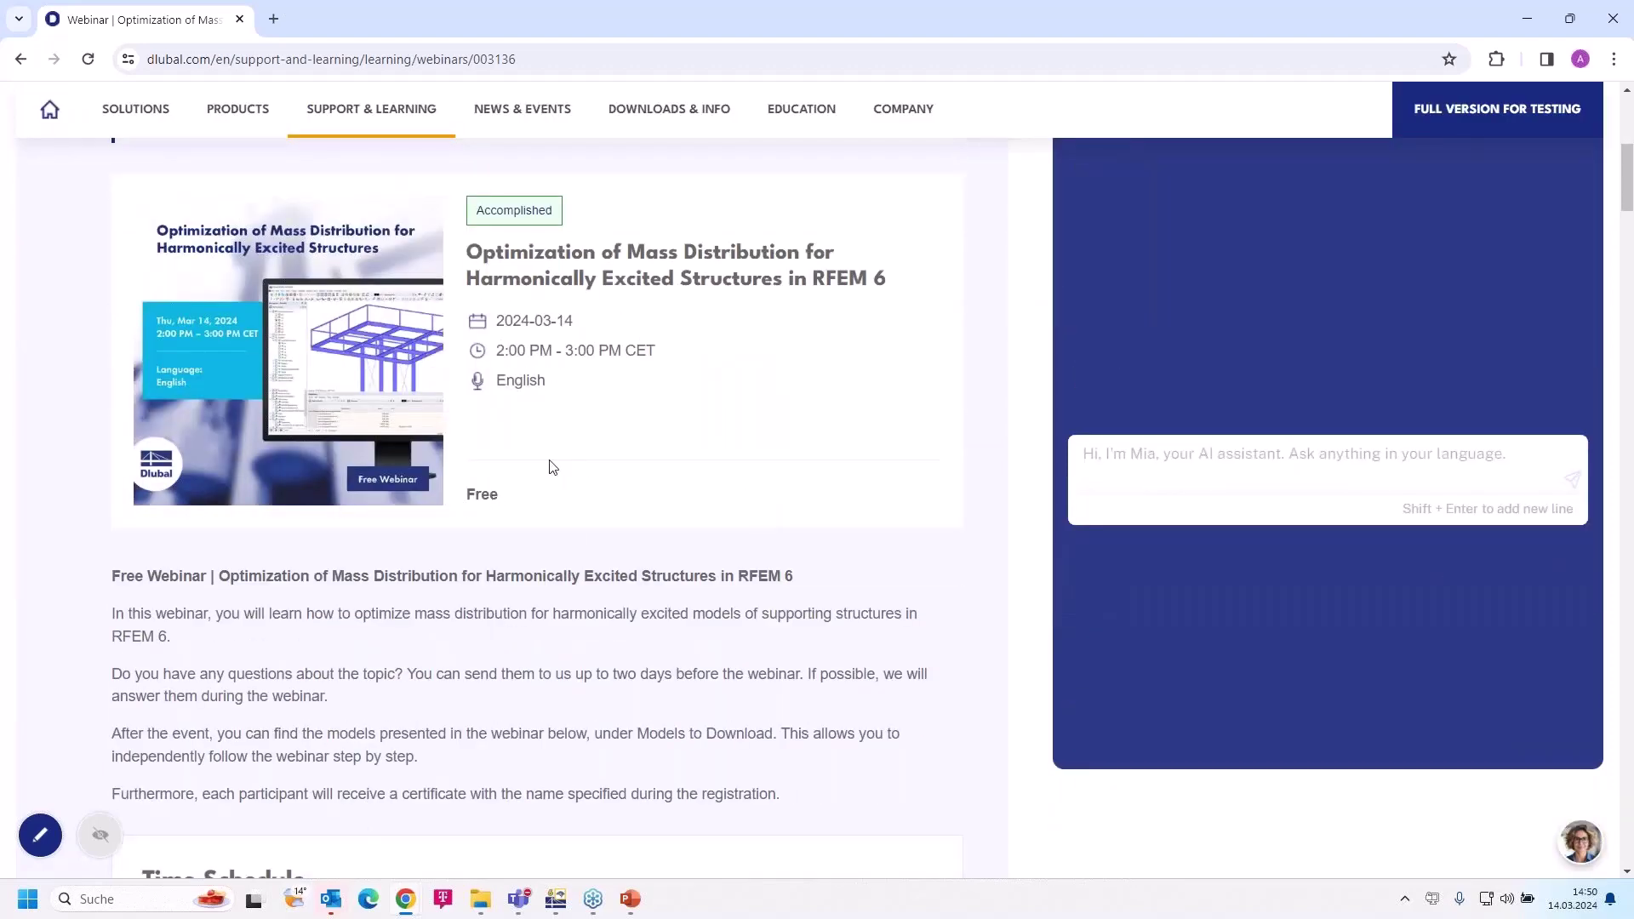
{"action": "scroll", "coordinate": [604, 527], "scroll_direction": "down", "scroll_amount": 9}
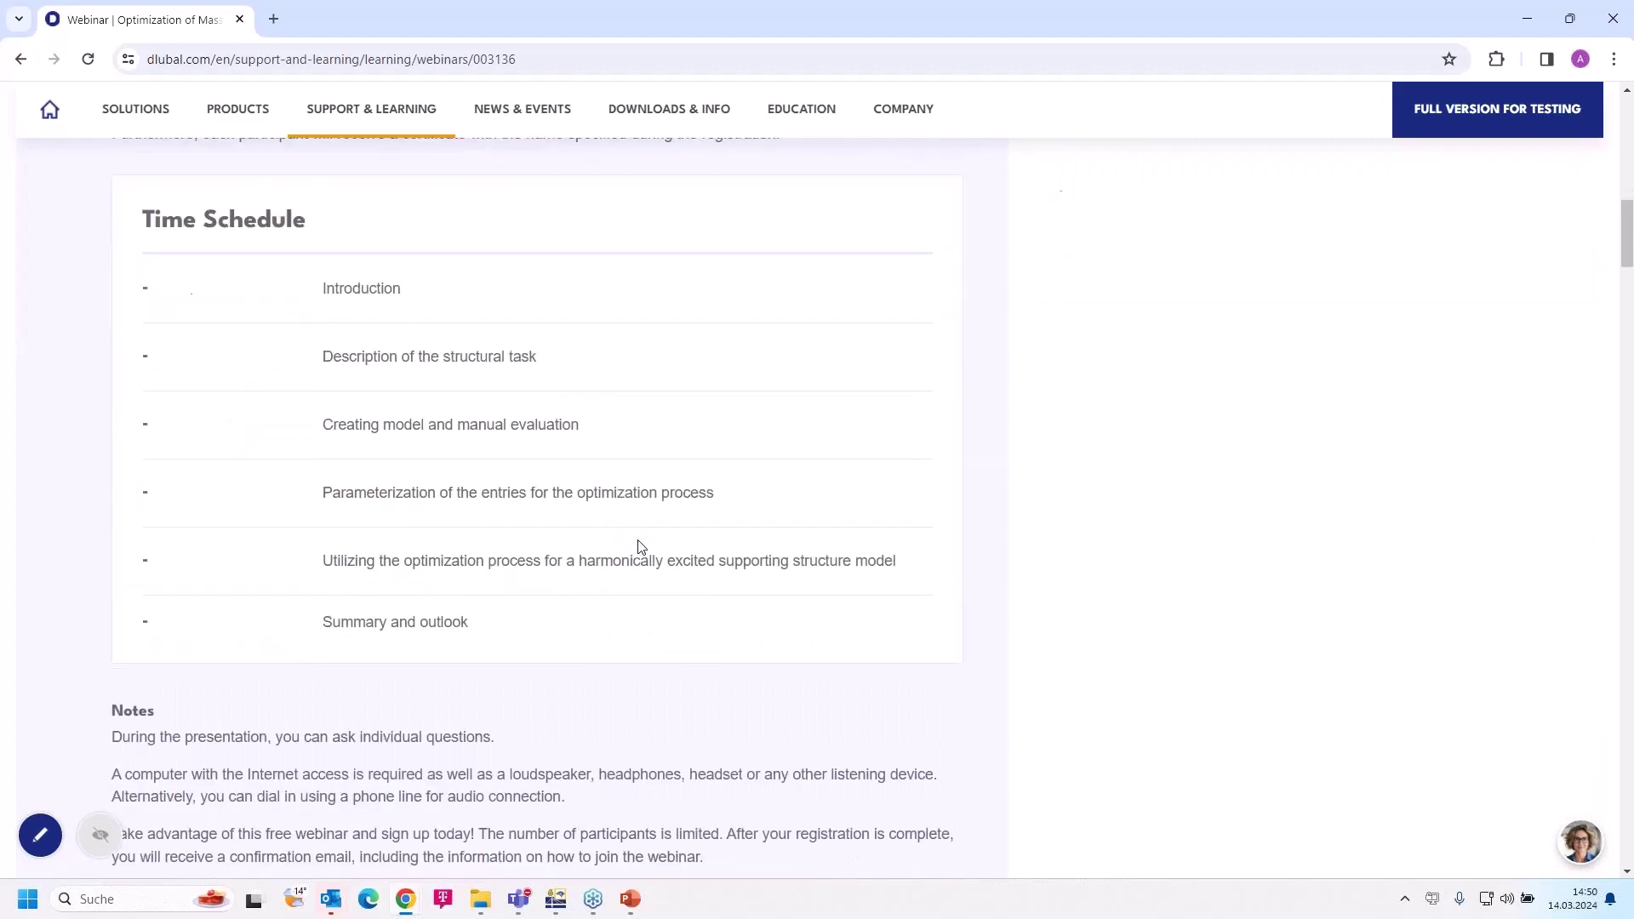
{"action": "scroll", "coordinate": [642, 547], "scroll_direction": "down", "scroll_amount": 10}
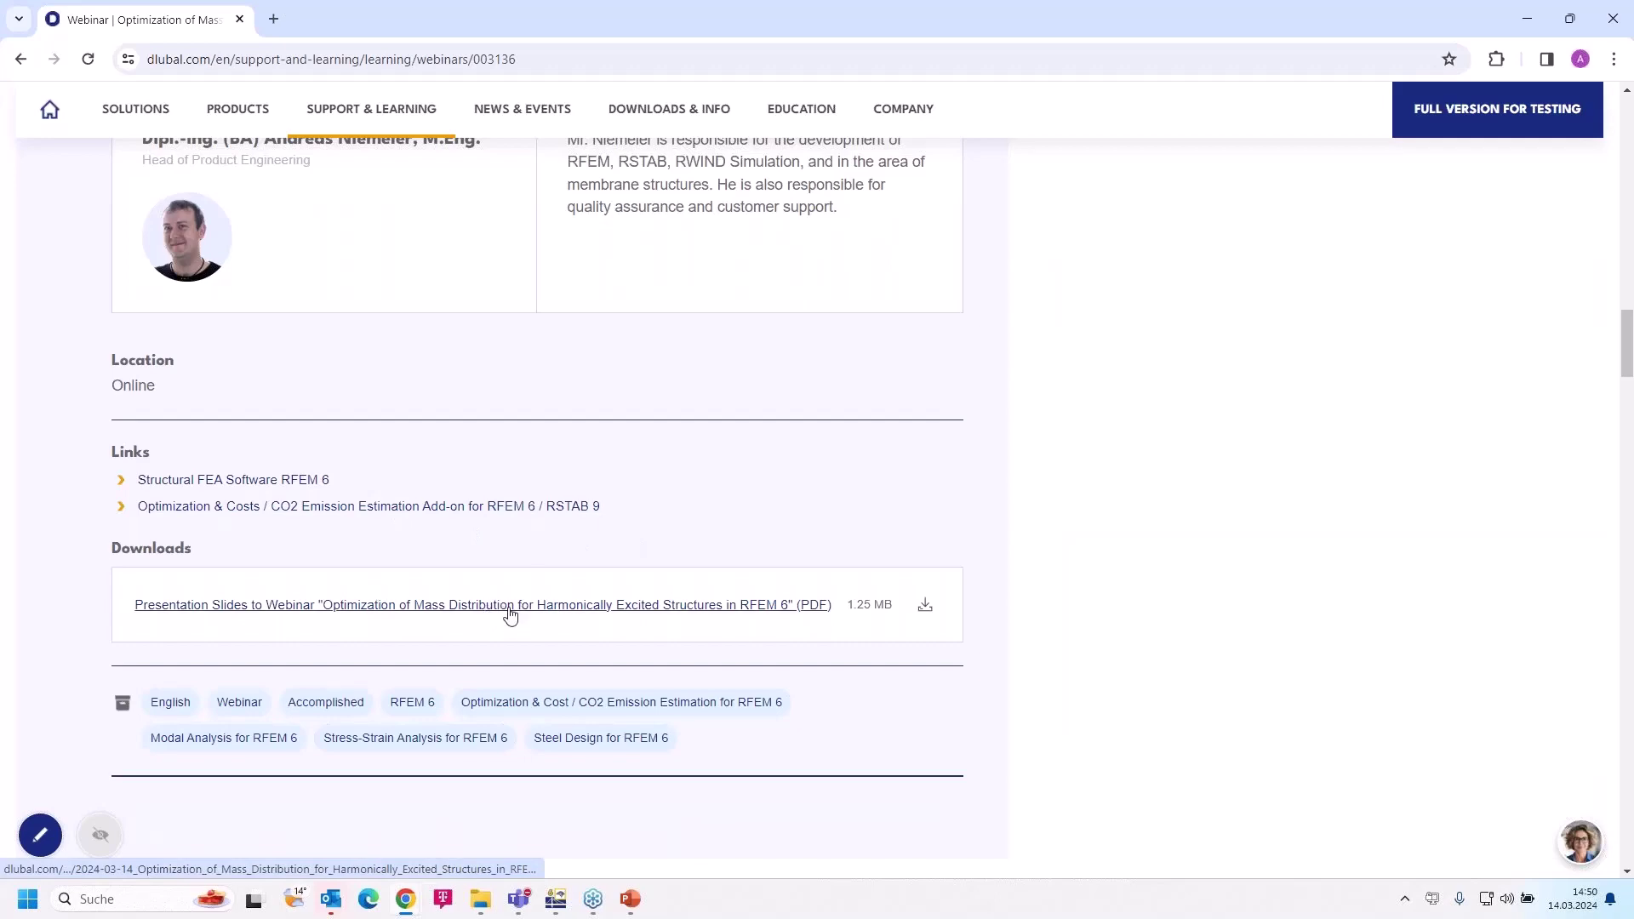
{"action": "scroll", "coordinate": [500, 602], "scroll_direction": "down", "scroll_amount": 2}
{"action": "scroll", "coordinate": [505, 603], "scroll_direction": "down", "scroll_amount": 17}
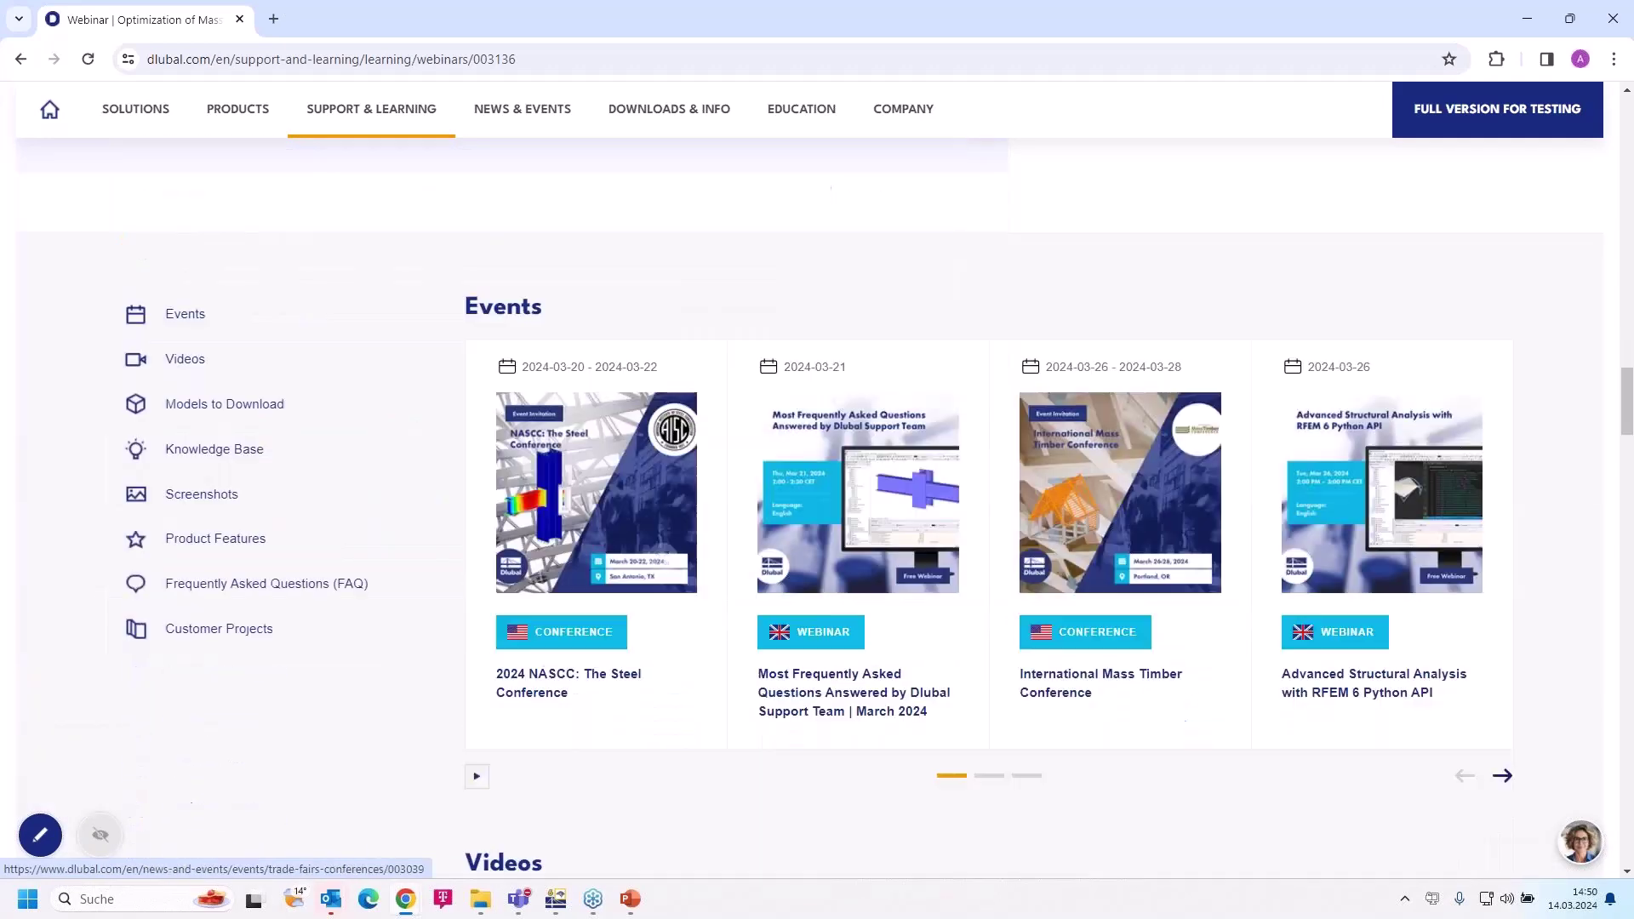